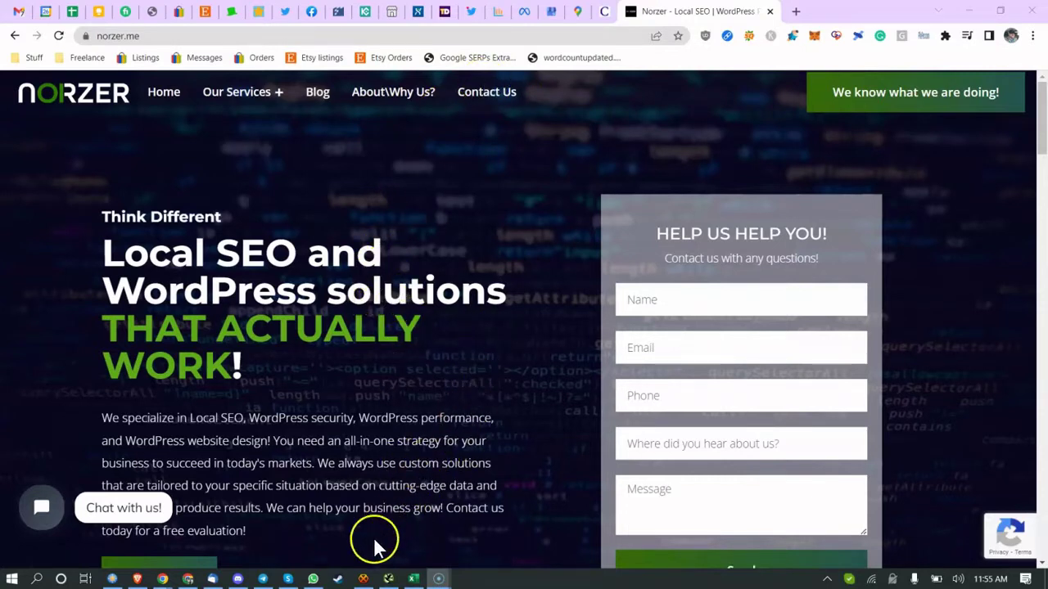
Step: Switch to the Local SEO audit workbook in Excel, skim the checklist sections, and select the Proximity, Prominence, Relevance note in A8
{"action": "left_click", "coordinate": [413, 577]}
{"action": "scroll", "coordinate": [374, 355], "scroll_direction": "down", "scroll_amount": 12}
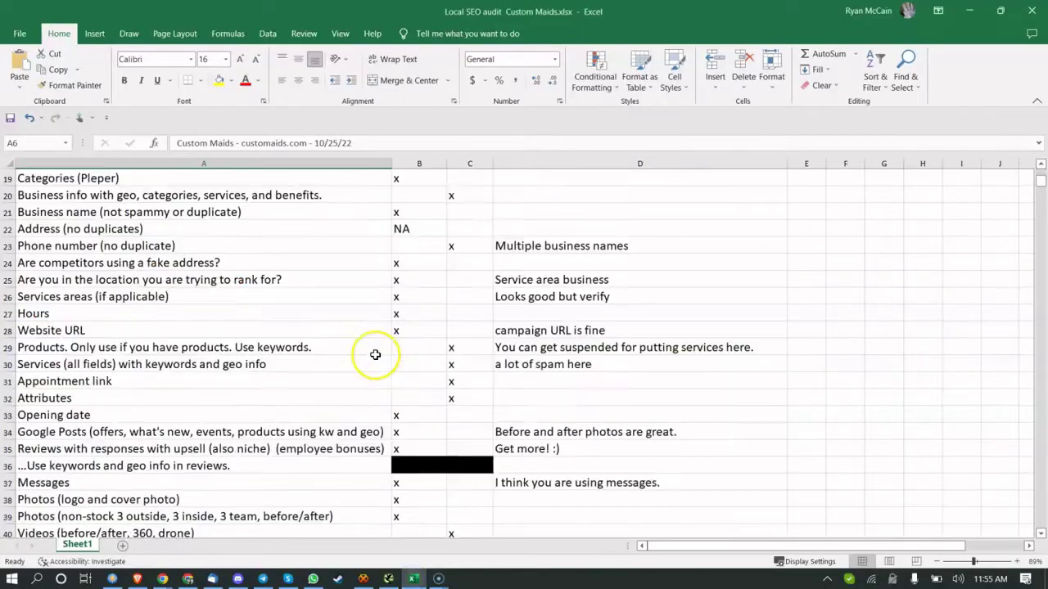
{"action": "scroll", "coordinate": [375, 354], "scroll_direction": "down", "scroll_amount": 20}
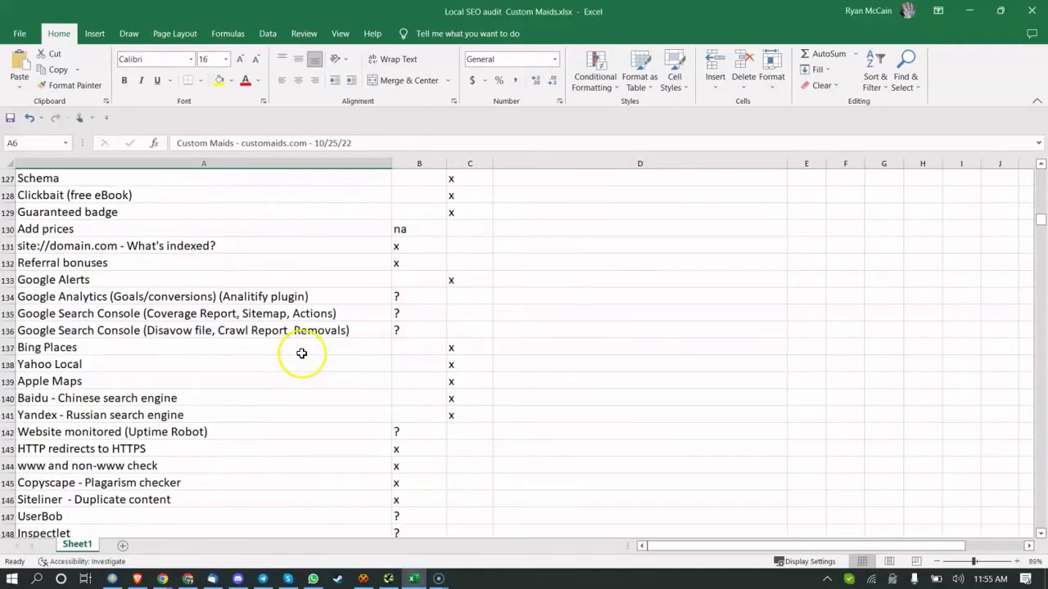
{"action": "scroll", "coordinate": [303, 352], "scroll_direction": "up", "scroll_amount": 12}
{"action": "scroll", "coordinate": [301, 352], "scroll_direction": "up", "scroll_amount": 12}
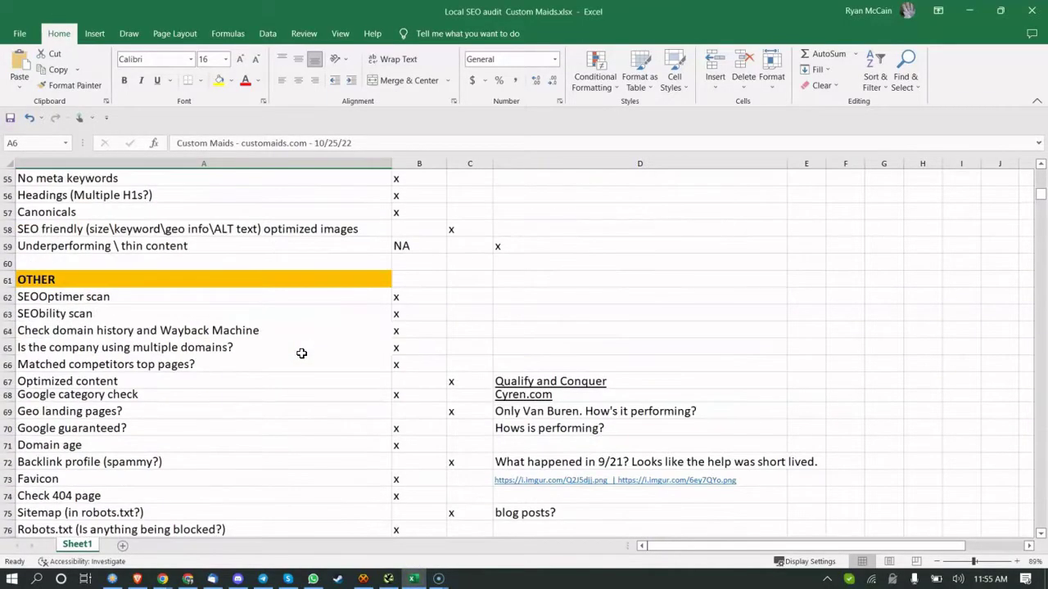
{"action": "scroll", "coordinate": [301, 353], "scroll_direction": "up", "scroll_amount": 18}
{"action": "scroll", "coordinate": [301, 353], "scroll_direction": "down", "scroll_amount": 6}
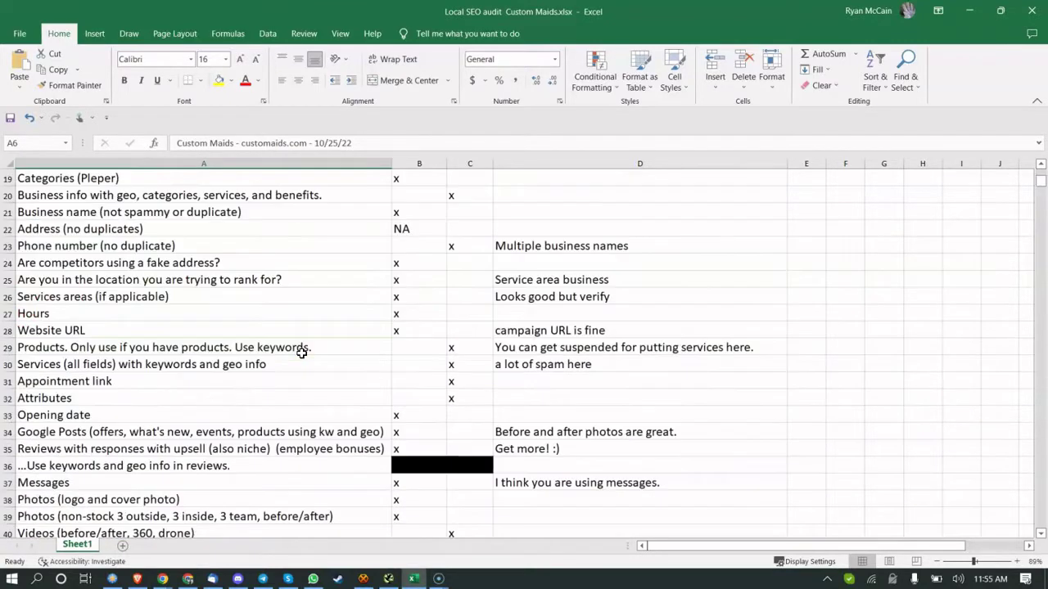
{"action": "scroll", "coordinate": [301, 353], "scroll_direction": "down", "scroll_amount": 16}
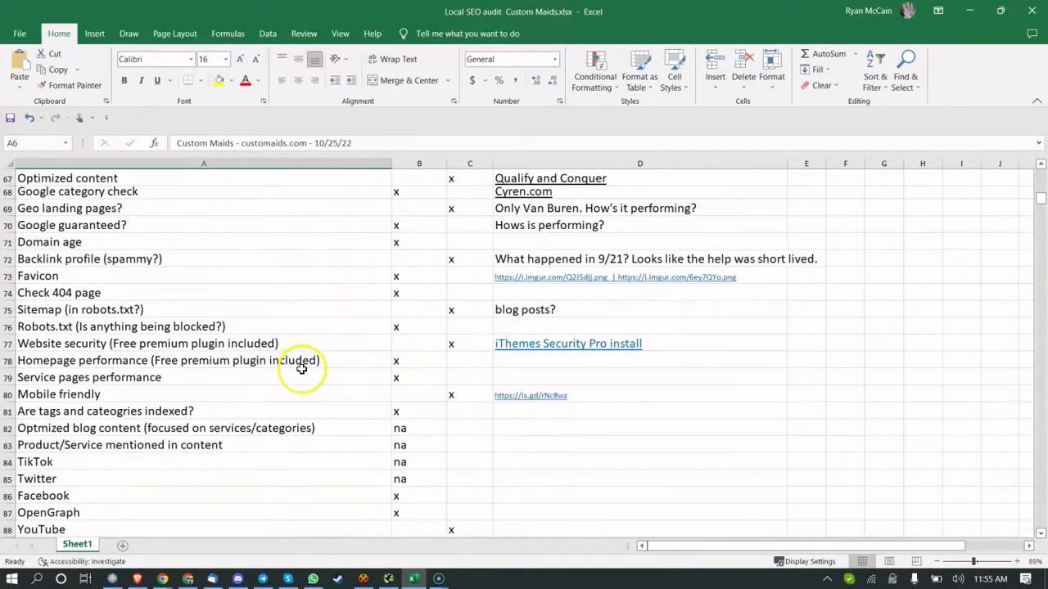
{"action": "scroll", "coordinate": [301, 369], "scroll_direction": "up", "scroll_amount": 13}
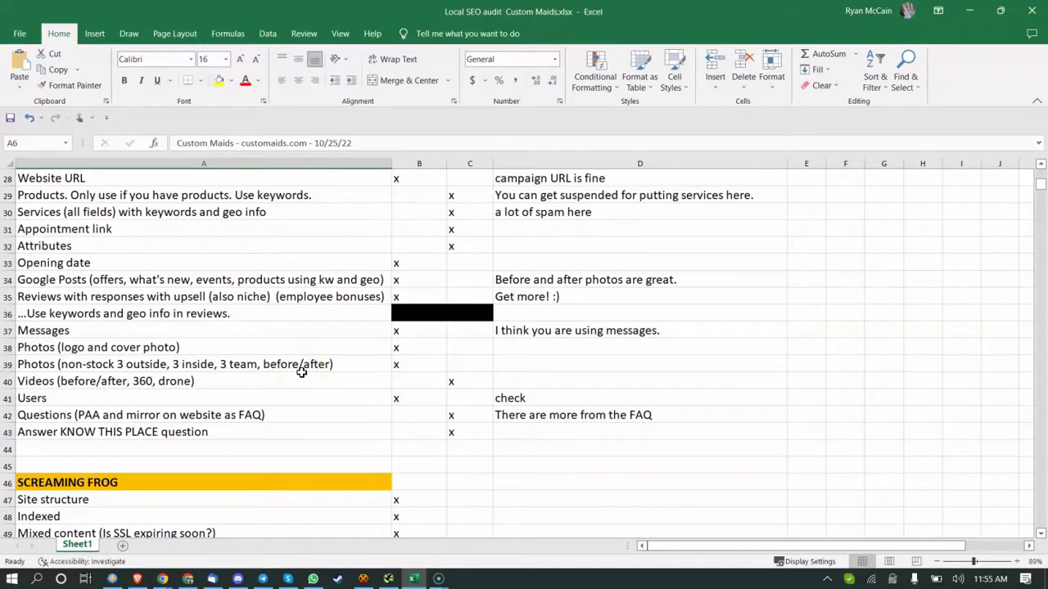
{"action": "scroll", "coordinate": [301, 373], "scroll_direction": "up", "scroll_amount": 9}
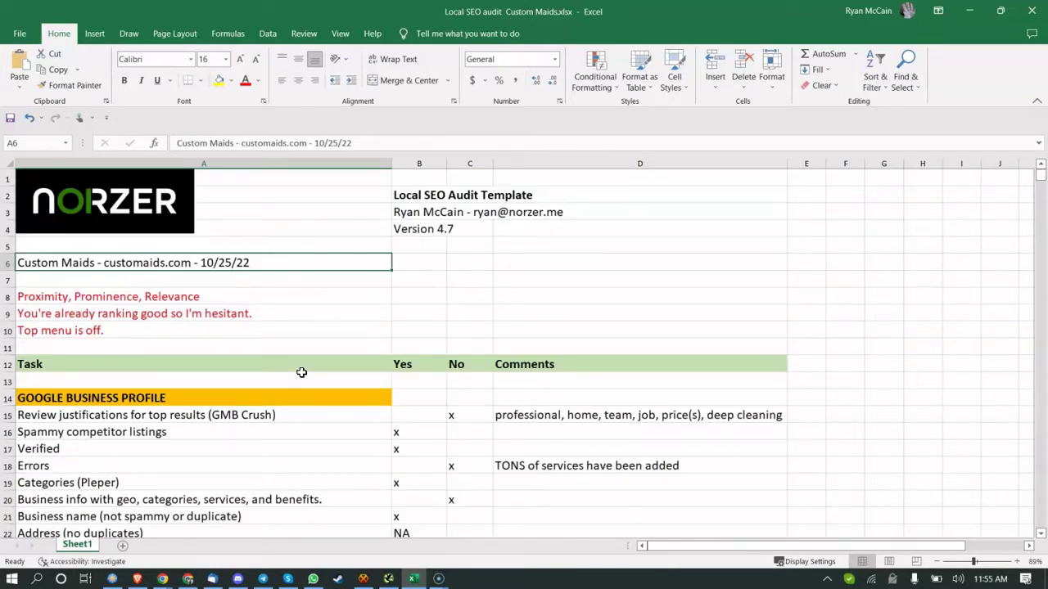
{"action": "left_click", "coordinate": [162, 296]}
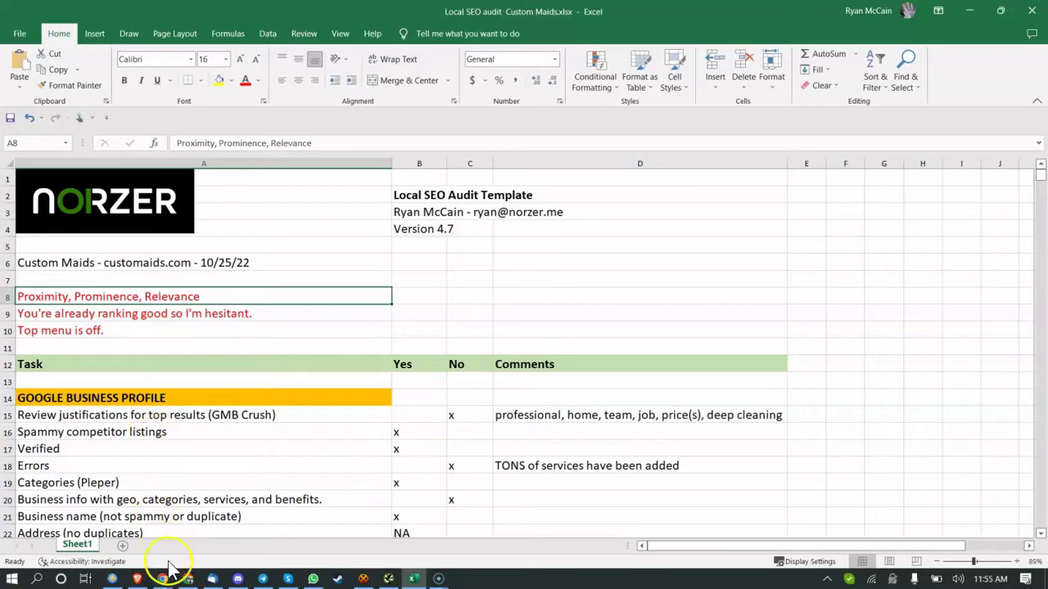
Step: Switch to Chrome and examine the service-area map and list of served communities on the customaids.com homepage
{"action": "mouse_move", "coordinate": [163, 579]}
{"action": "left_click", "coordinate": [119, 509]}
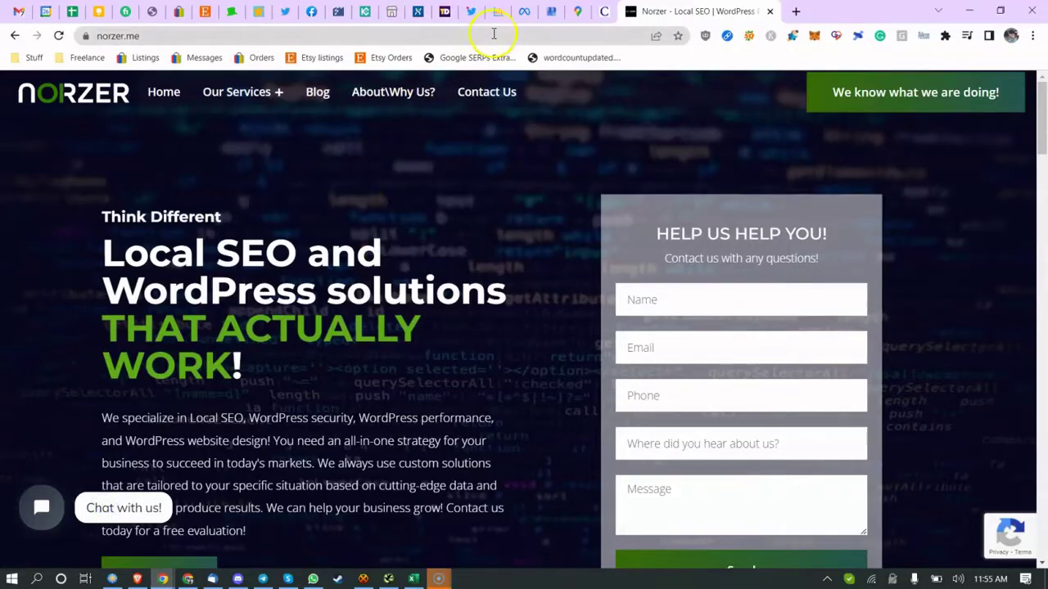
{"action": "left_click", "coordinate": [522, 14]}
{"action": "left_click", "coordinate": [577, 11]}
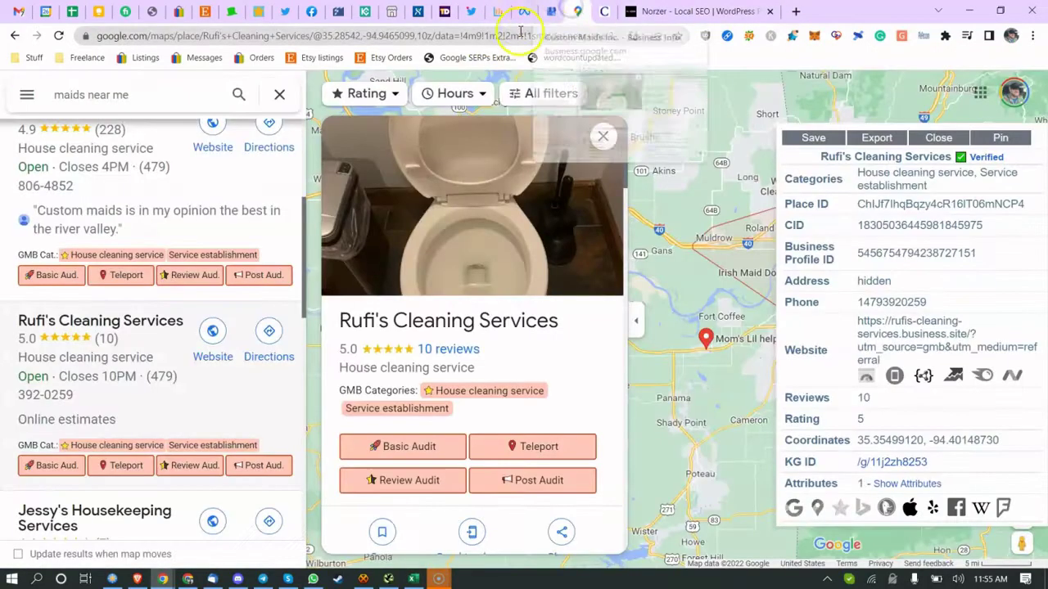
{"action": "scroll", "coordinate": [157, 214], "scroll_direction": "up", "scroll_amount": 3}
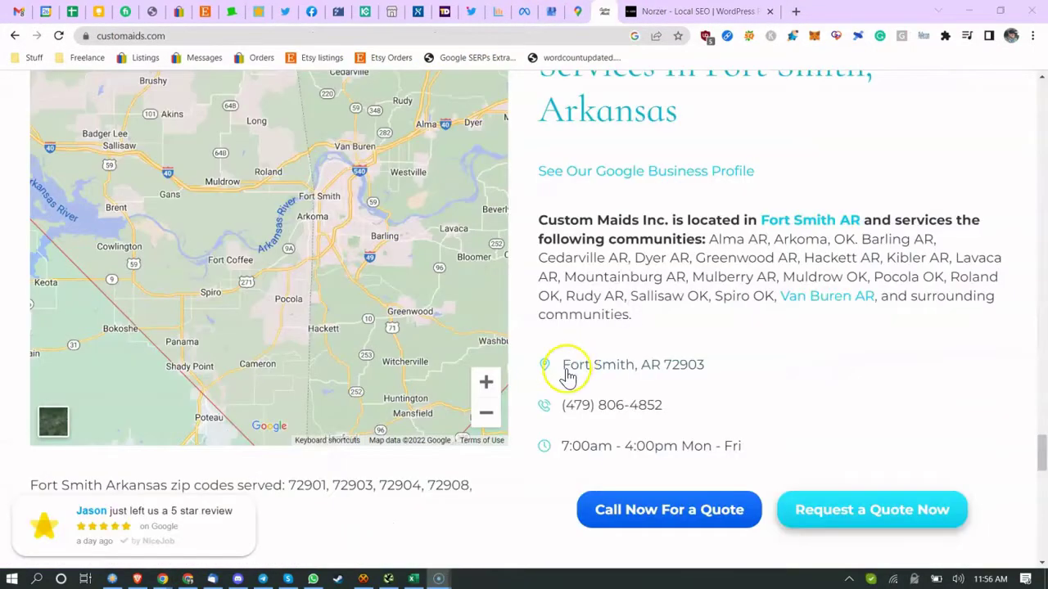
{"action": "left_click_drag", "start_coordinate": [567, 368], "coordinate": [678, 293]}
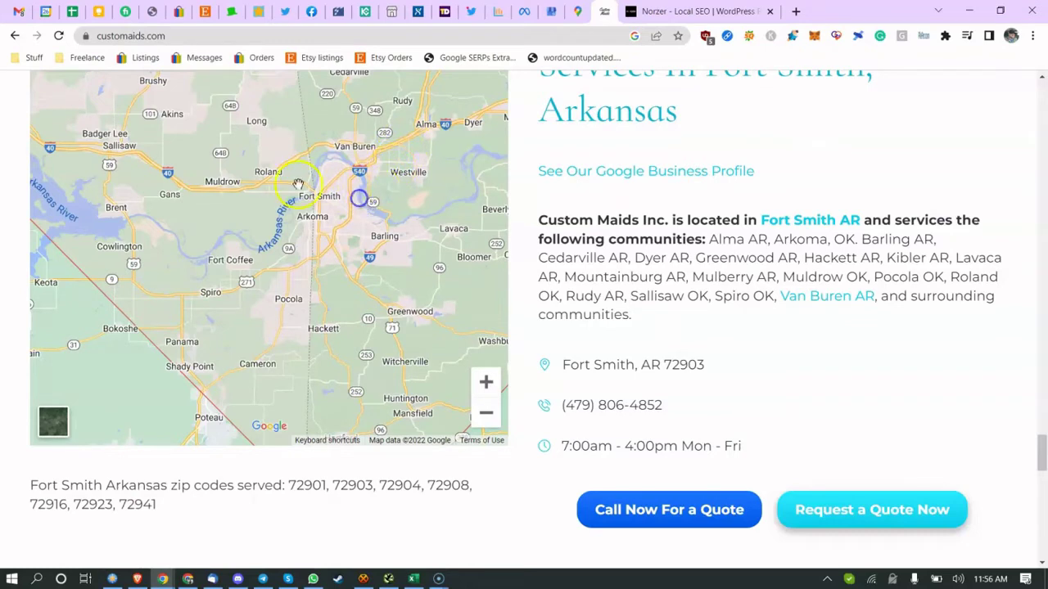
{"action": "left_click_drag", "start_coordinate": [381, 168], "coordinate": [394, 181]}
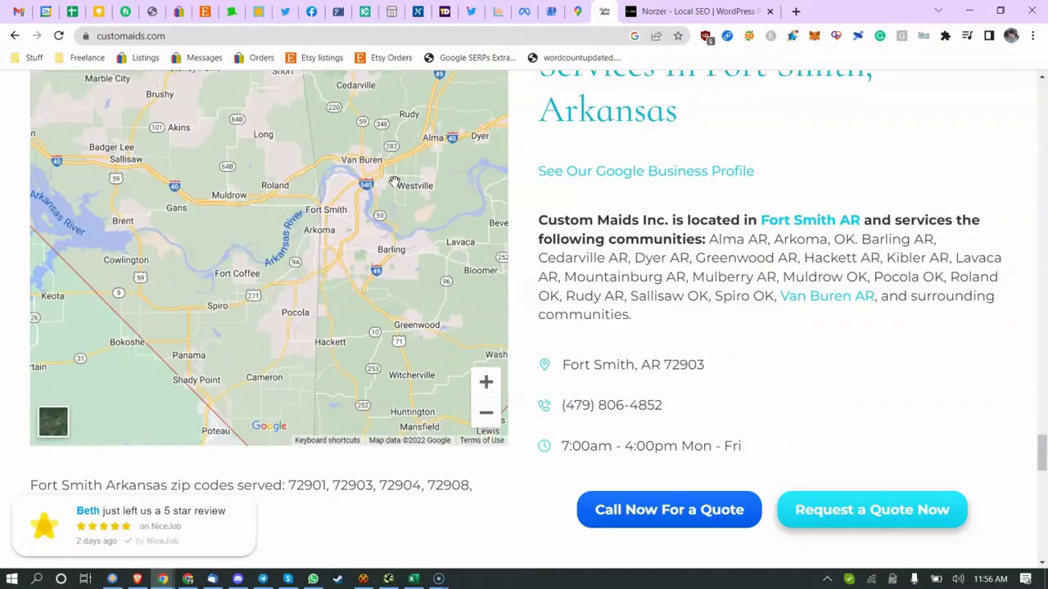
Step: Check the ranking-factor note in the Excel audit, and return to the header of the customaids.com homepage in Chrome
{"action": "left_click", "coordinate": [413, 578]}
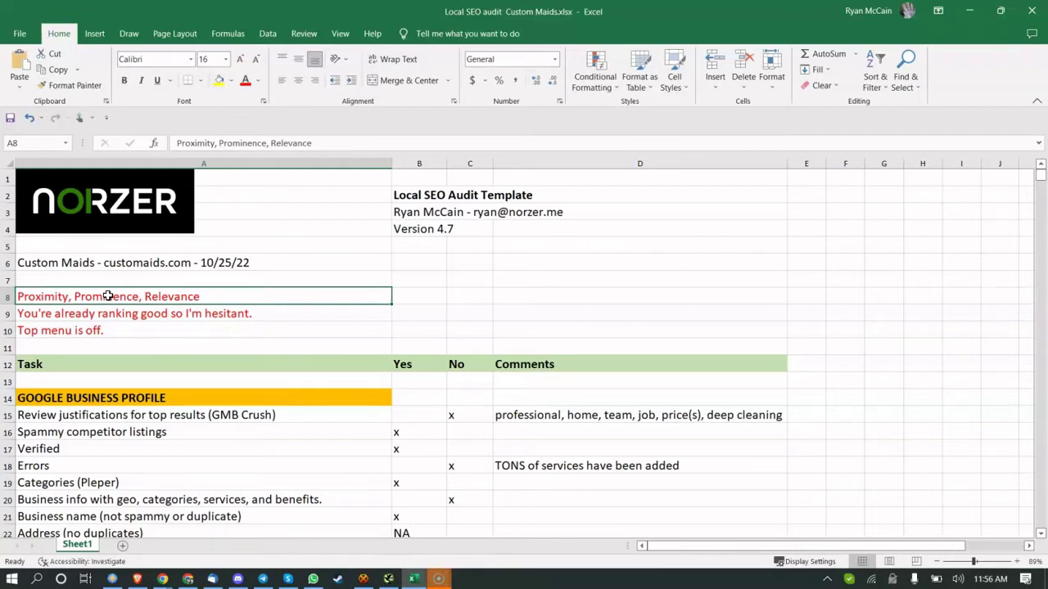
{"action": "mouse_move", "coordinate": [188, 578]}
{"action": "left_click", "coordinate": [164, 490]}
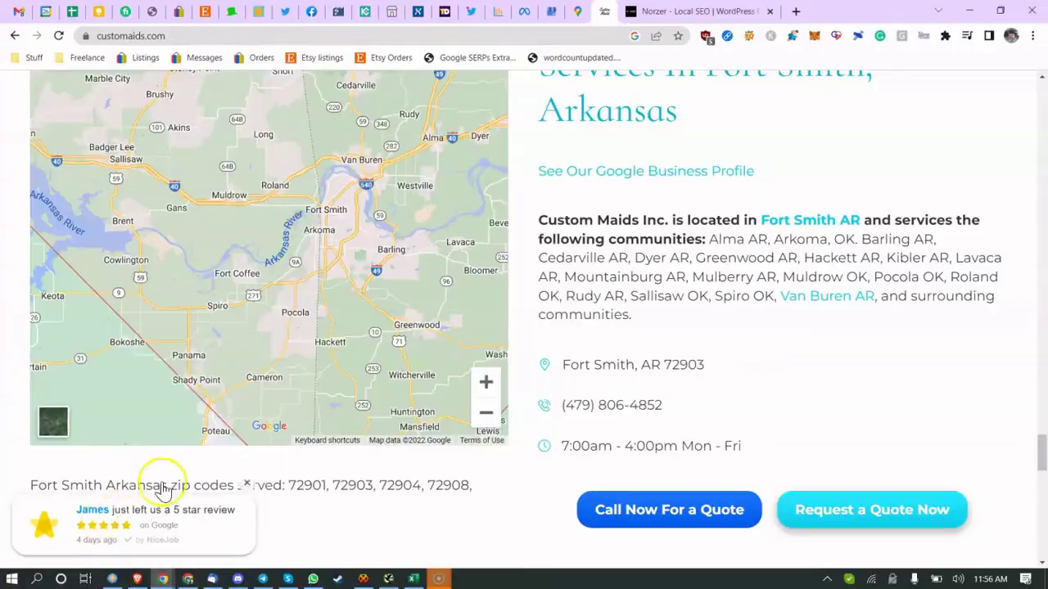
{"action": "scroll", "coordinate": [540, 245], "scroll_direction": "up", "scroll_amount": 20}
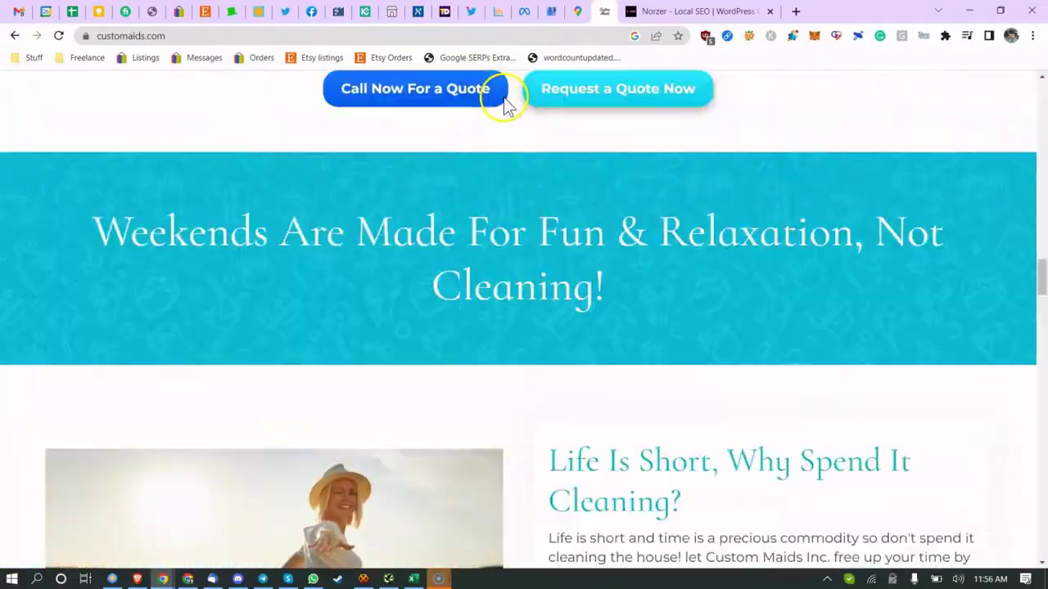
{"action": "scroll", "coordinate": [503, 105], "scroll_direction": "up", "scroll_amount": 15}
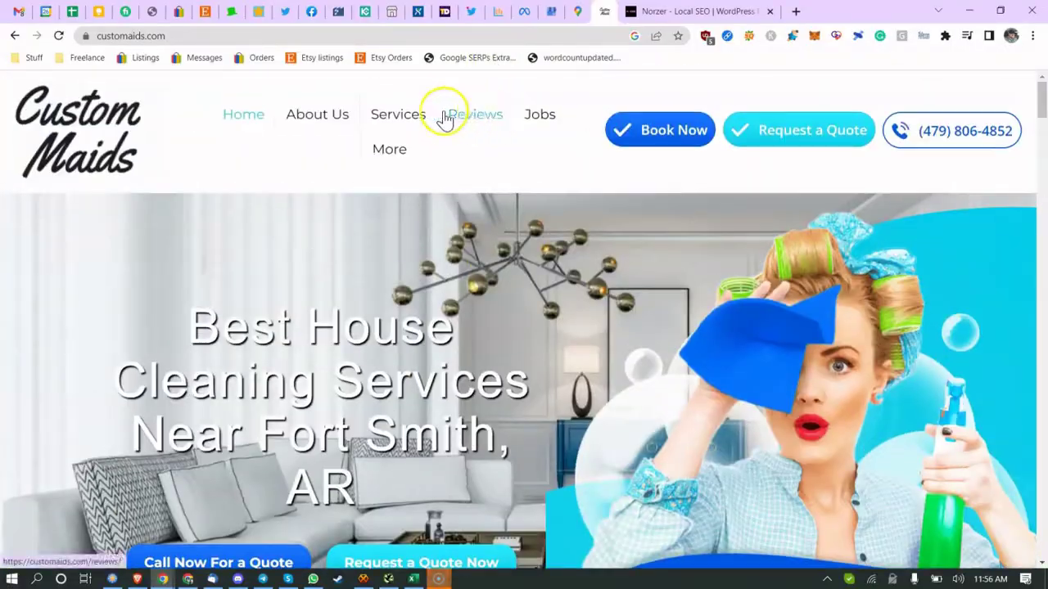
Step: Open the Recurring Maid Services page and review its text, images and footer for service and location content
{"action": "mouse_move", "coordinate": [428, 122]}
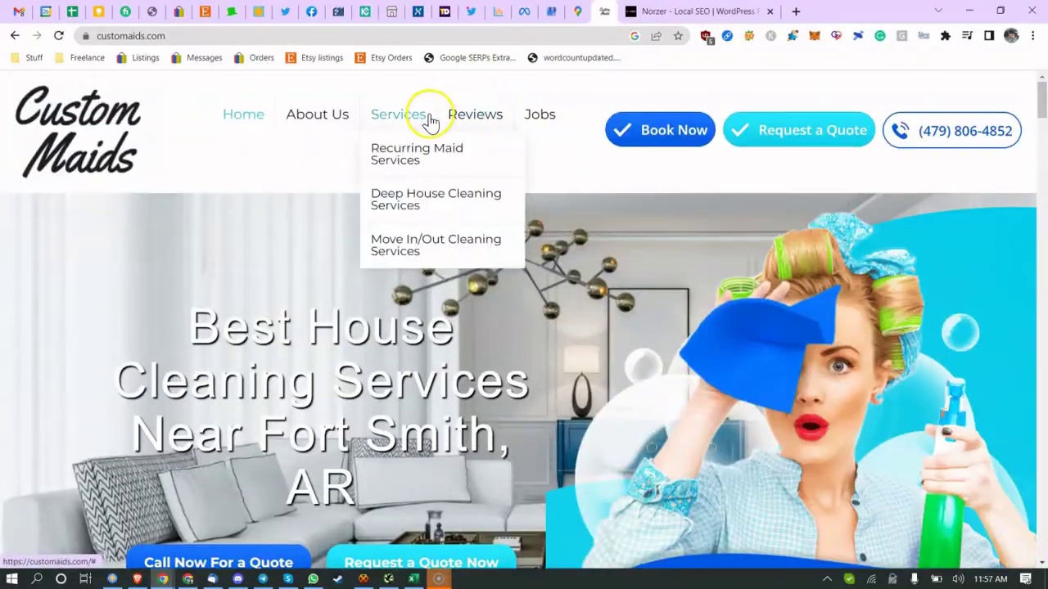
{"action": "left_click", "coordinate": [436, 172]}
{"action": "scroll", "coordinate": [407, 346], "scroll_direction": "down", "scroll_amount": 4}
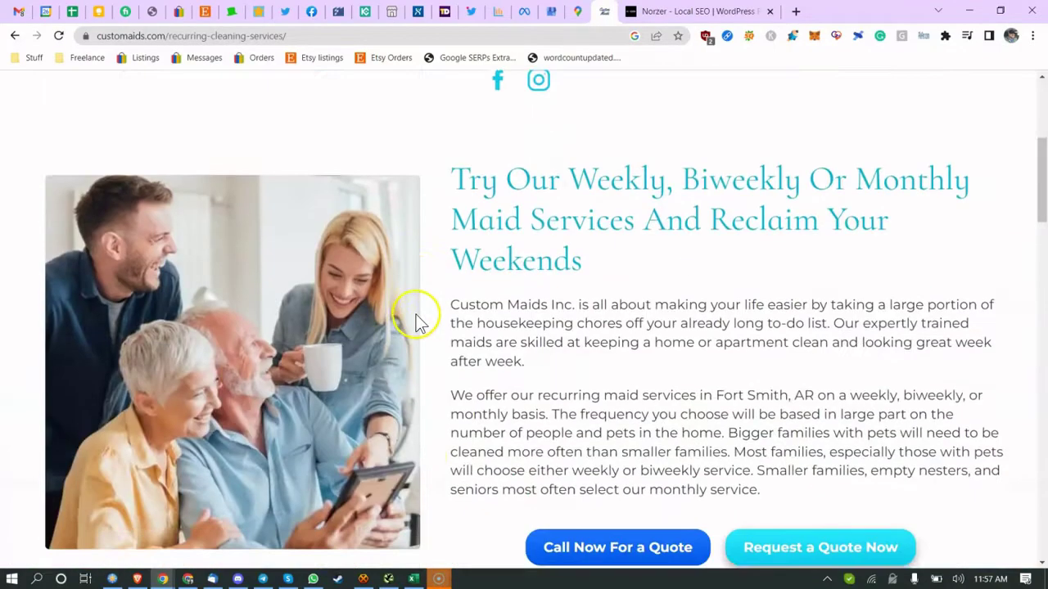
{"action": "scroll", "coordinate": [417, 311], "scroll_direction": "down", "scroll_amount": 20}
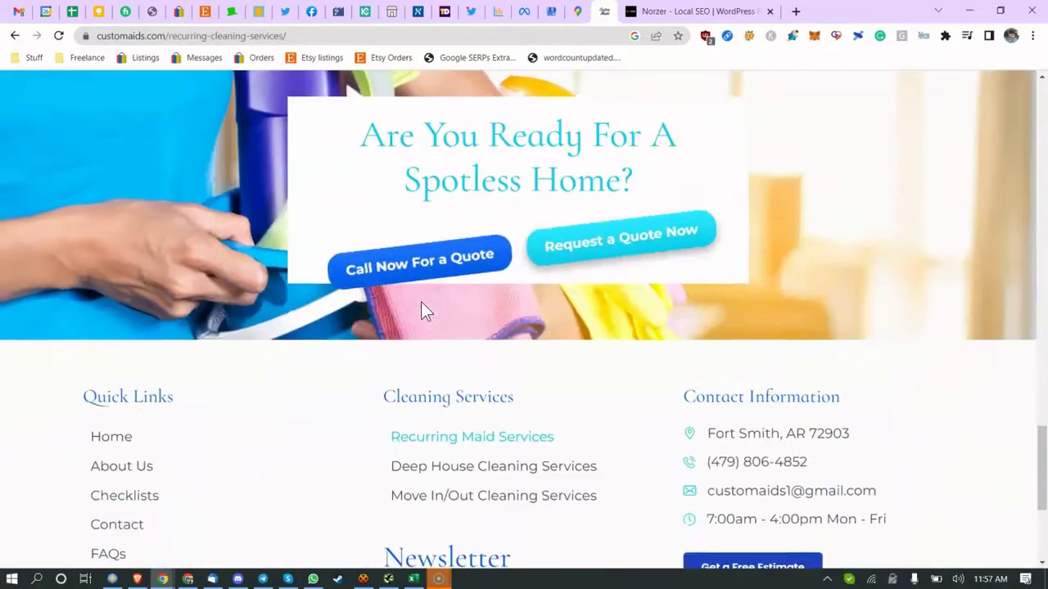
{"action": "scroll", "coordinate": [421, 311], "scroll_direction": "up", "scroll_amount": 20}
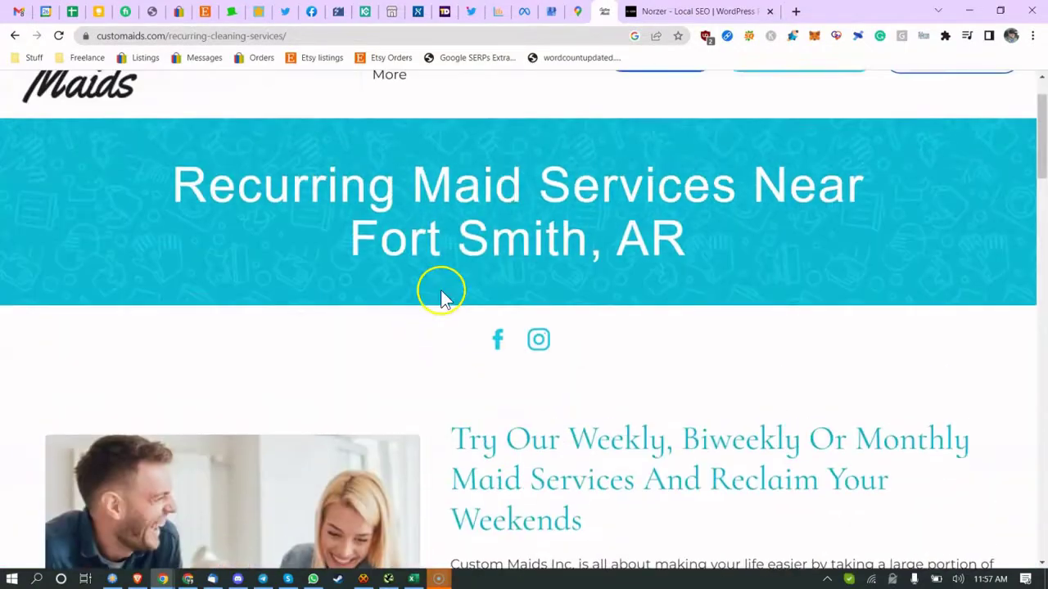
{"action": "scroll", "coordinate": [433, 286], "scroll_direction": "down", "scroll_amount": 5}
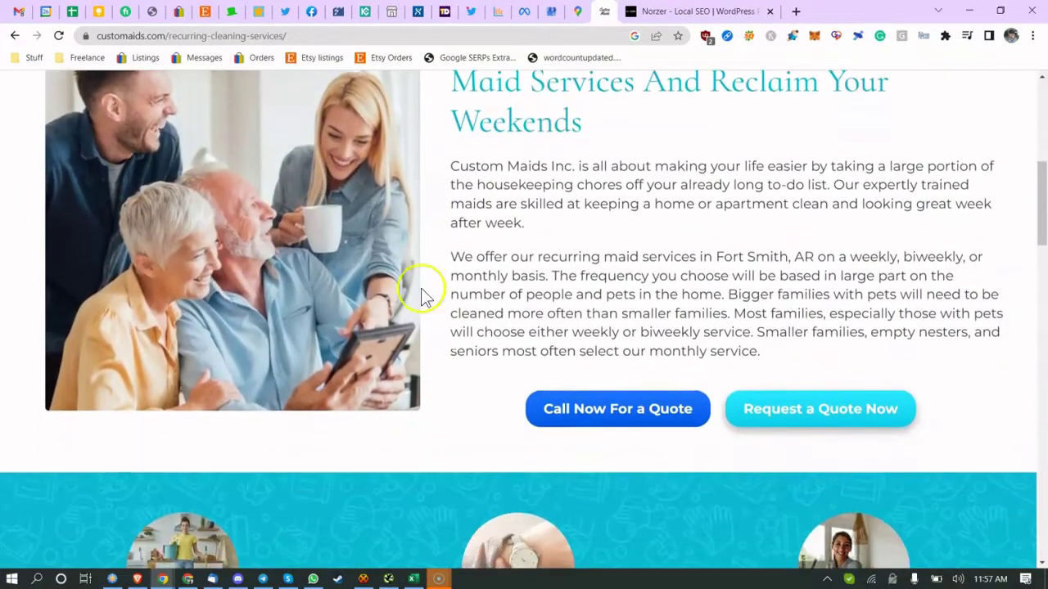
{"action": "scroll", "coordinate": [261, 220], "scroll_direction": "down", "scroll_amount": 6}
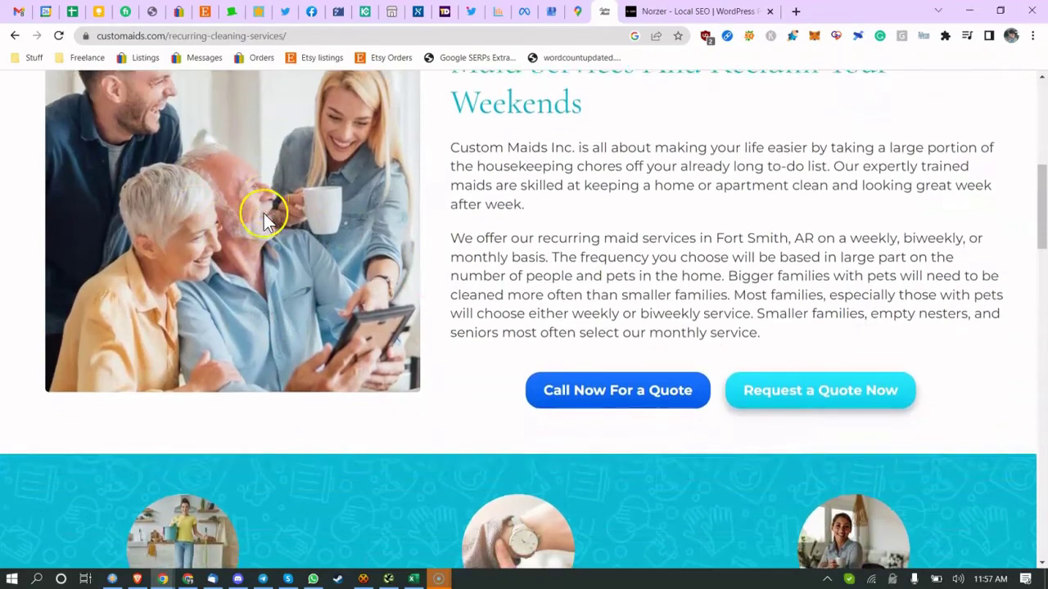
{"action": "scroll", "coordinate": [278, 220], "scroll_direction": "down", "scroll_amount": 3}
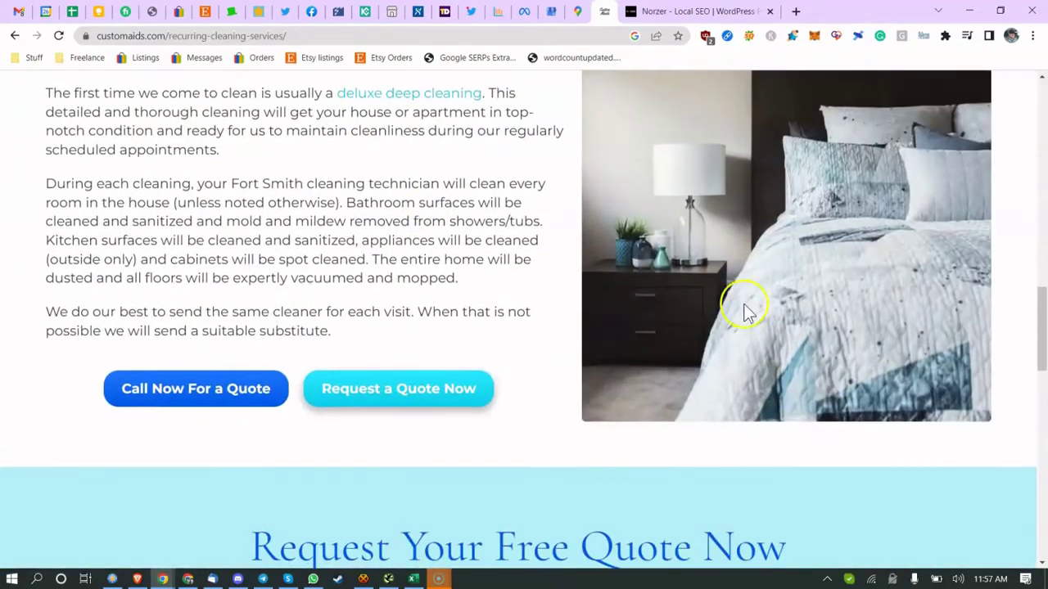
{"action": "scroll", "coordinate": [762, 266], "scroll_direction": "up", "scroll_amount": 2}
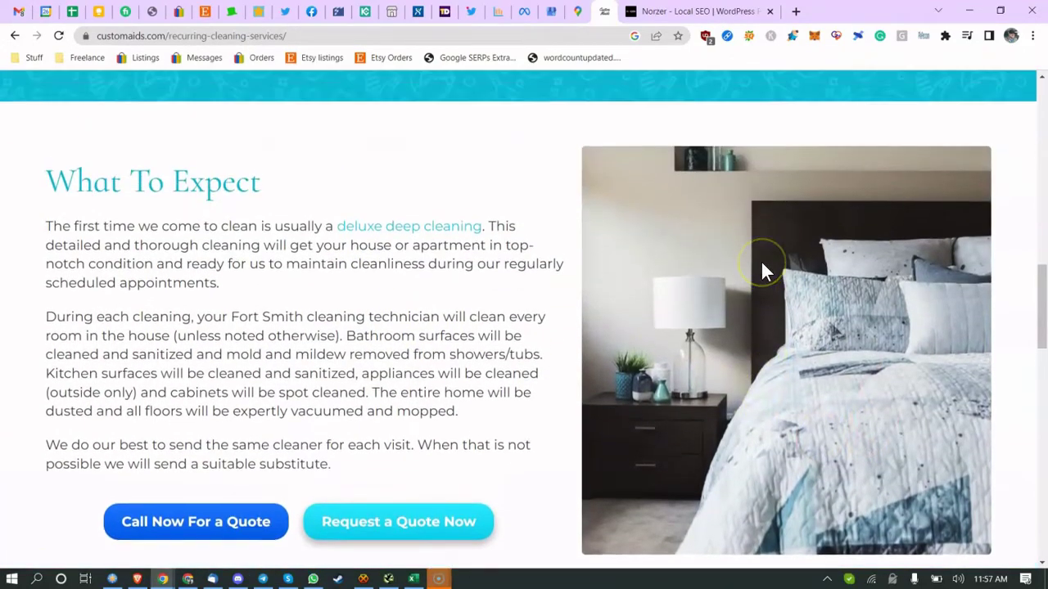
{"action": "scroll", "coordinate": [760, 269], "scroll_direction": "down", "scroll_amount": 4}
{"action": "scroll", "coordinate": [736, 282], "scroll_direction": "down", "scroll_amount": 10}
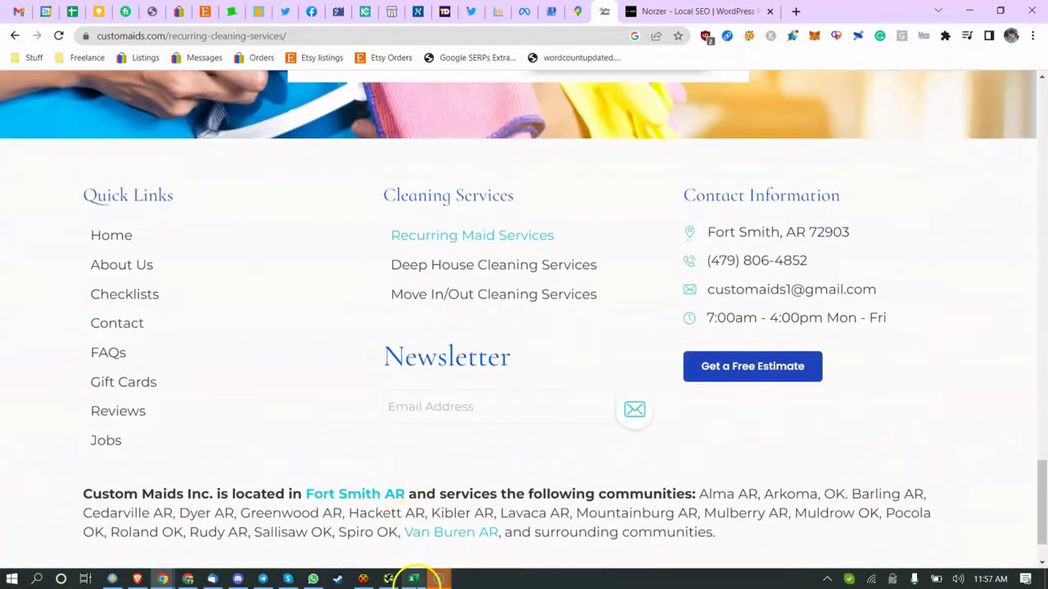
Step: Switch to the Excel audit workbook and review the red summary notes, selecting the empty cell A7 above them
{"action": "left_click", "coordinate": [413, 579]}
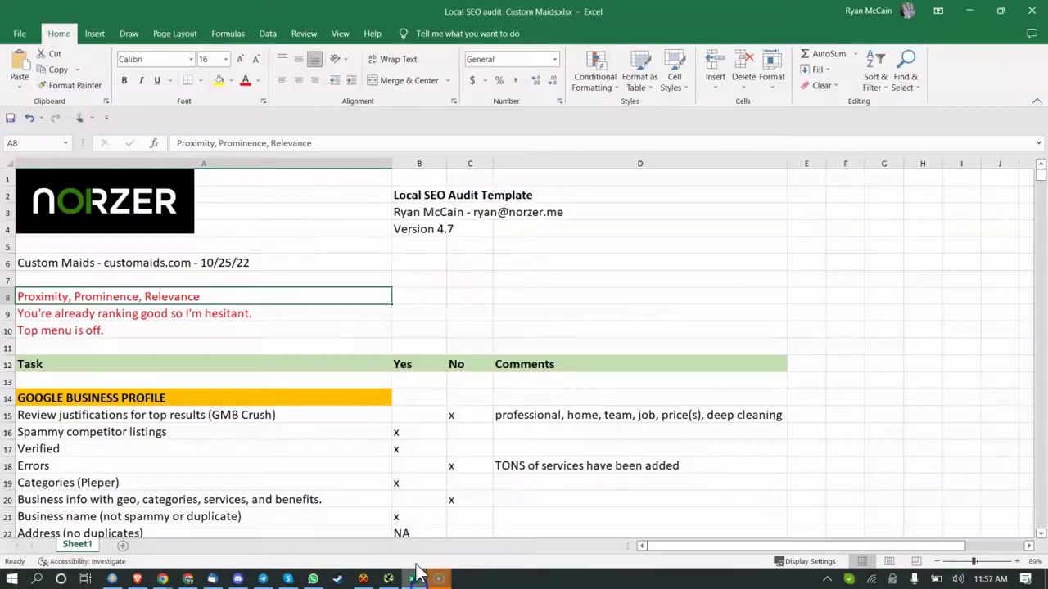
{"action": "left_click", "coordinate": [252, 273]}
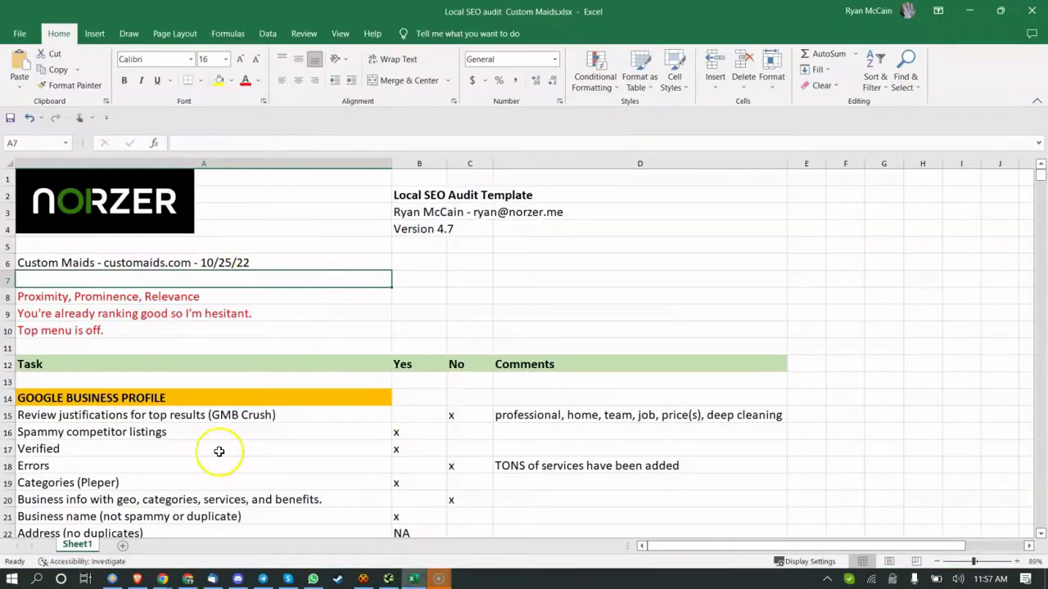
{"action": "left_click", "coordinate": [162, 579]}
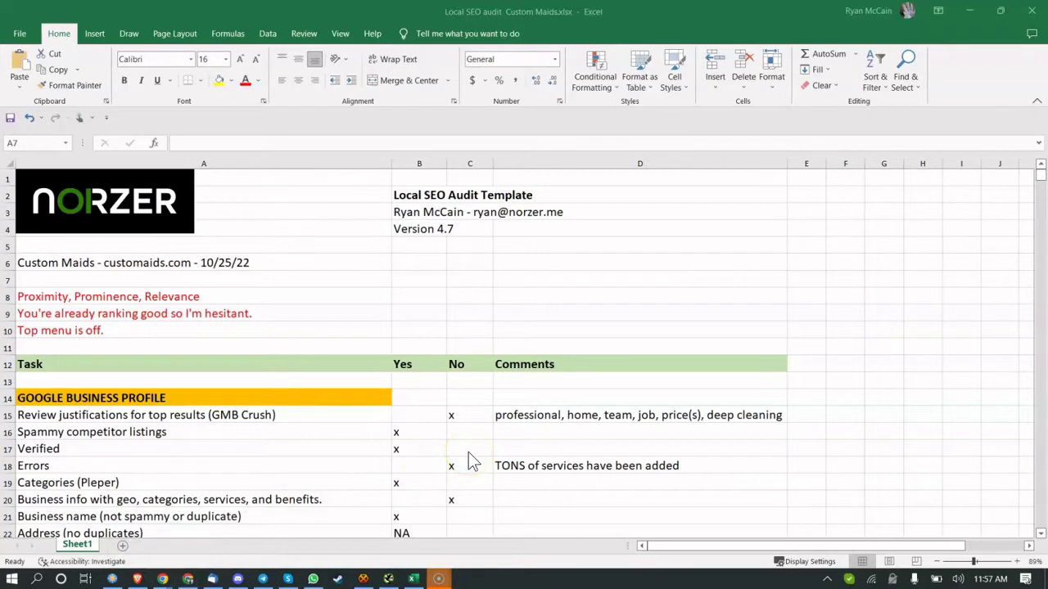
{"action": "left_click", "coordinate": [437, 357]}
{"action": "left_click", "coordinate": [362, 276]}
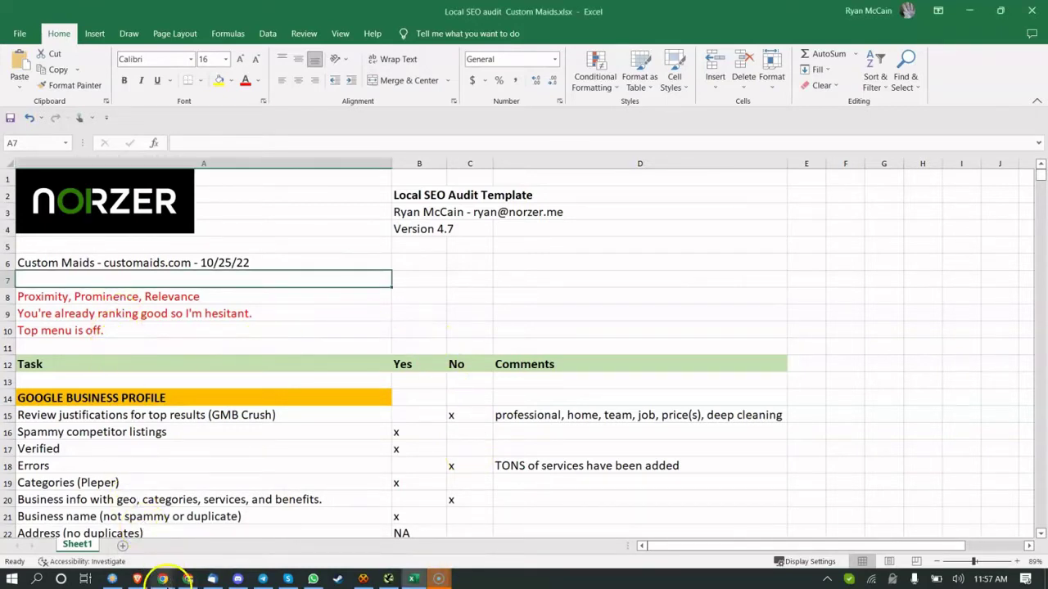
Step: Close the TradeStation browser window and switch to the Chrome window showing the Recurring Maid Services page
{"action": "left_click", "coordinate": [162, 578]}
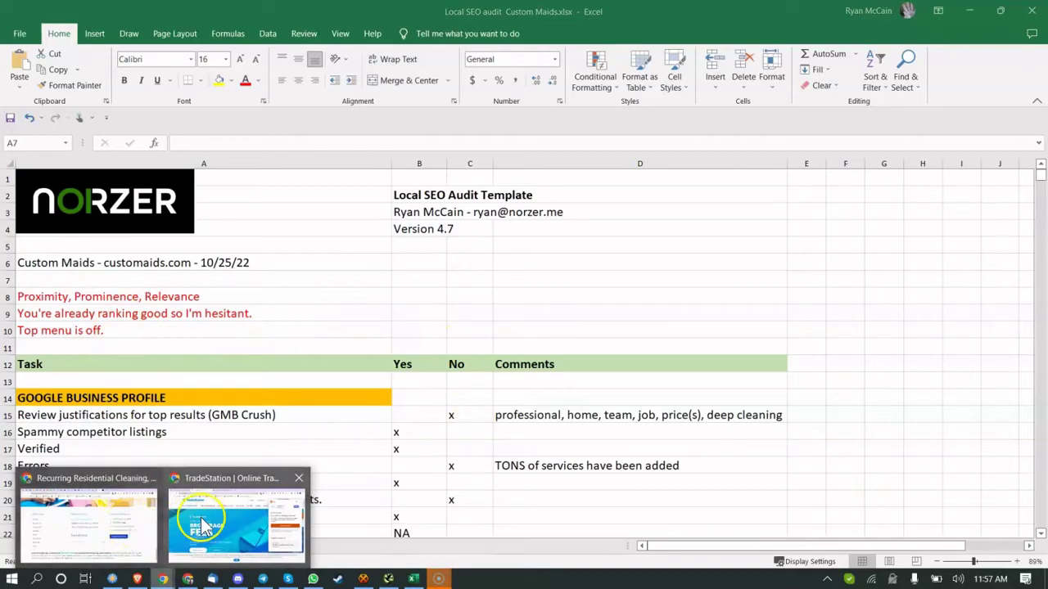
{"action": "left_click", "coordinate": [298, 478]}
{"action": "left_click", "coordinate": [168, 500]}
Step: Examine how the site's header menu wraps at 125% page zoom, and reduce the zoom to 100%
{"action": "scroll", "coordinate": [420, 222], "scroll_direction": "up", "scroll_amount": 20}
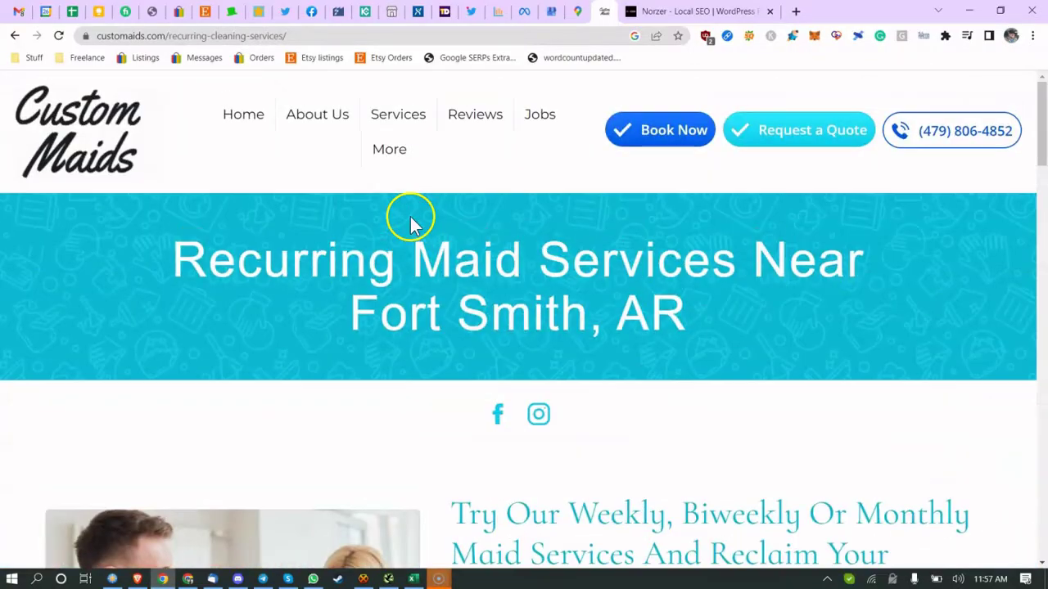
{"action": "mouse_move", "coordinate": [385, 152]}
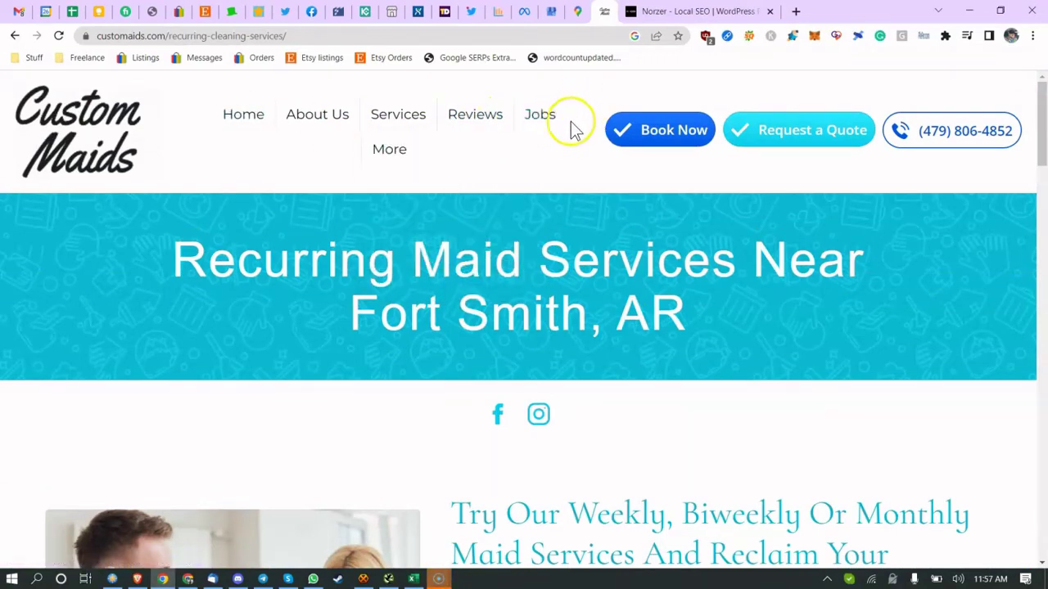
{"action": "key", "text": "ctrl+plus"}
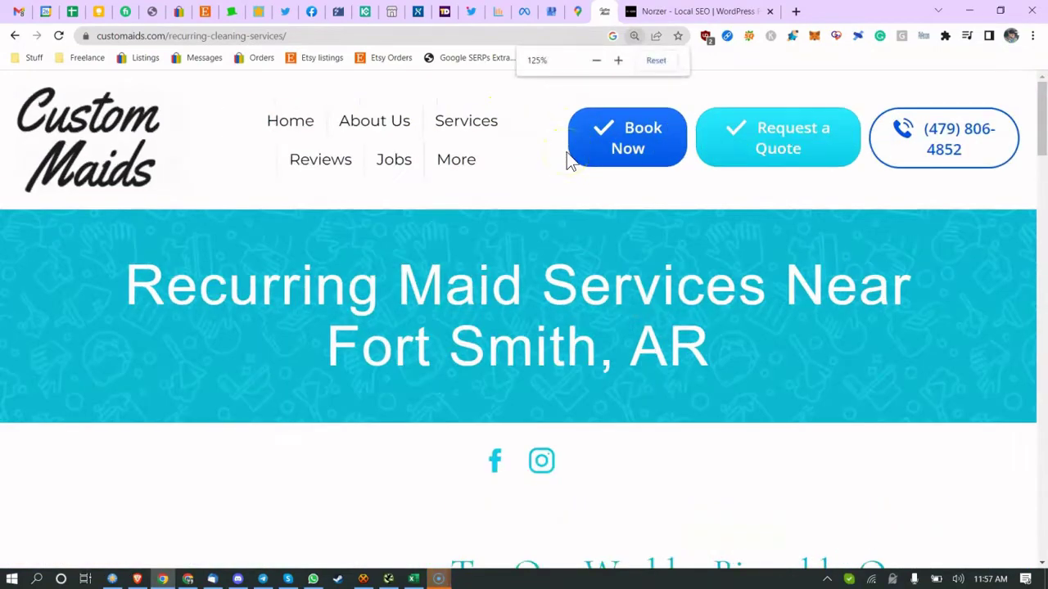
{"action": "key", "text": "ctrl+minus"}
{"action": "key", "text": "ctrl+minus"}
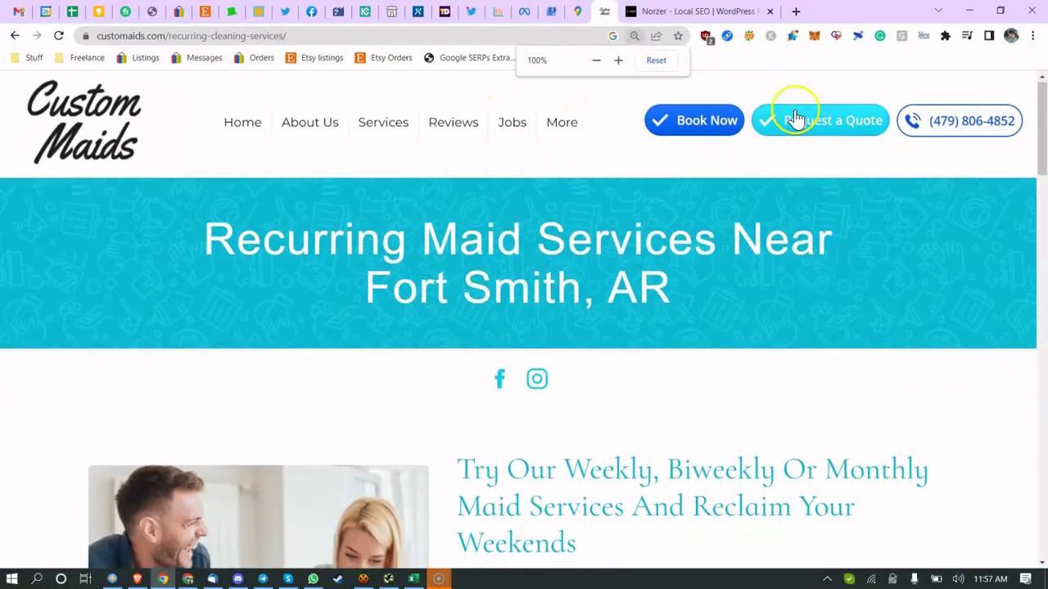
Step: Check how the site's header menu wraps at page zooms from 90% to 175%, and return the zoom to 100%
{"action": "left_click", "coordinate": [1032, 37]}
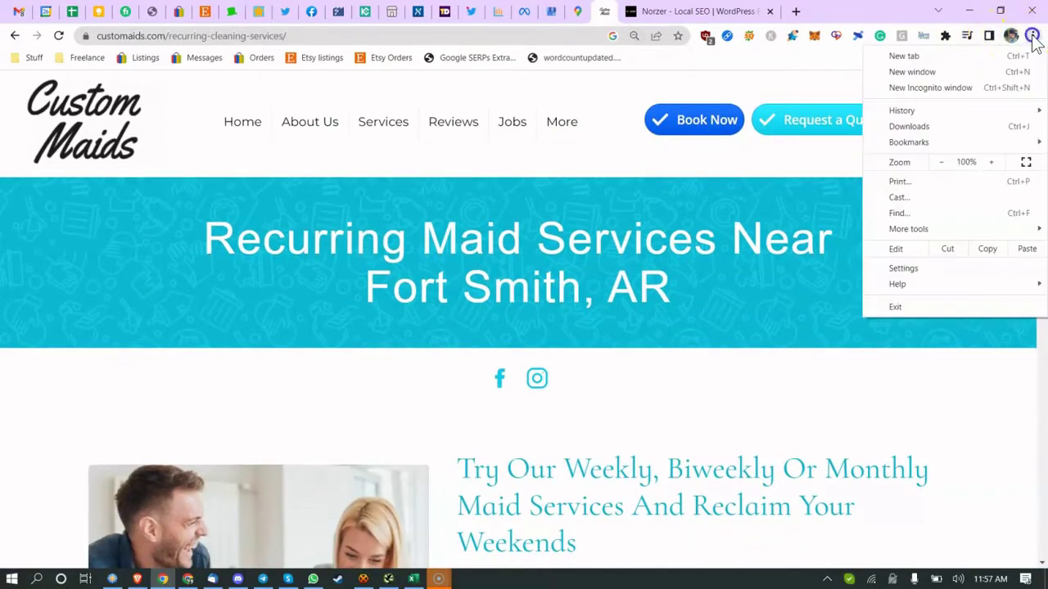
{"action": "left_click", "coordinate": [990, 165]}
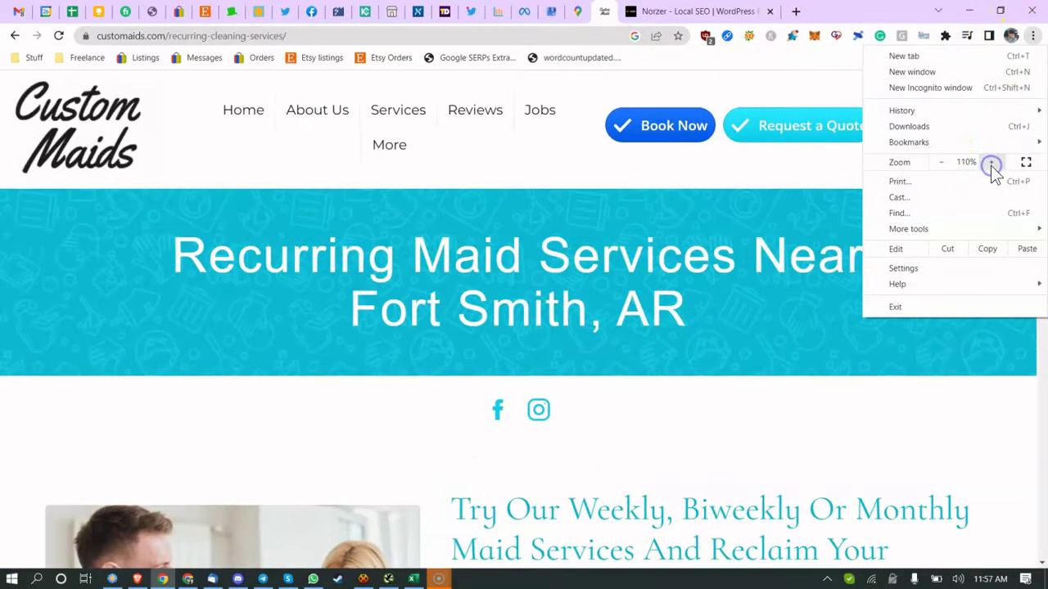
{"action": "left_click", "coordinate": [990, 165]}
{"action": "left_click", "coordinate": [991, 165]}
{"action": "left_click", "coordinate": [990, 165]}
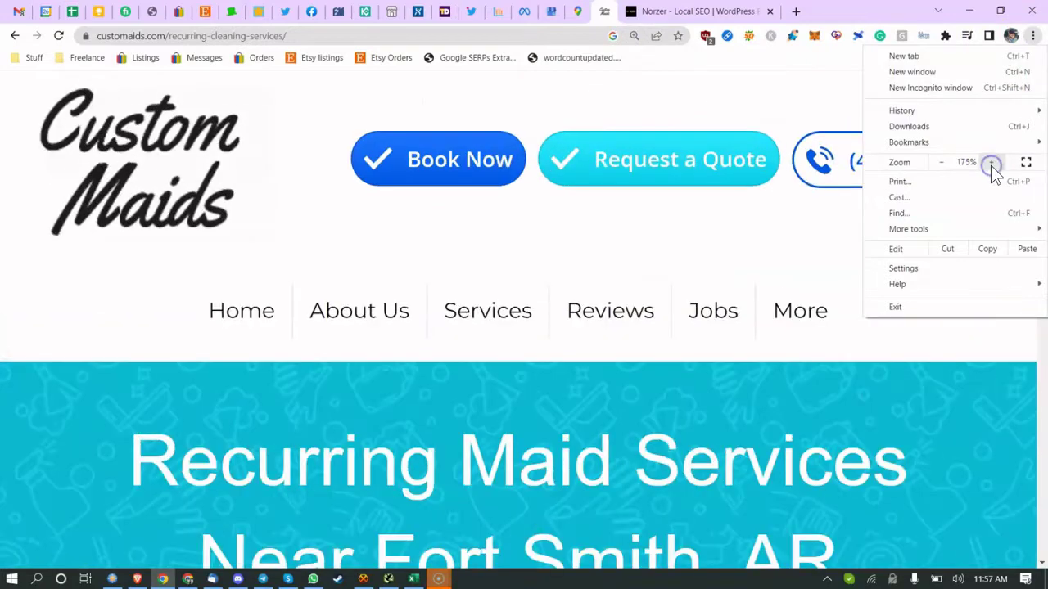
{"action": "left_click", "coordinate": [940, 162]}
{"action": "left_click", "coordinate": [940, 162]}
{"action": "left_click", "coordinate": [941, 162]}
{"action": "left_click", "coordinate": [941, 162]}
{"action": "left_click", "coordinate": [941, 162]}
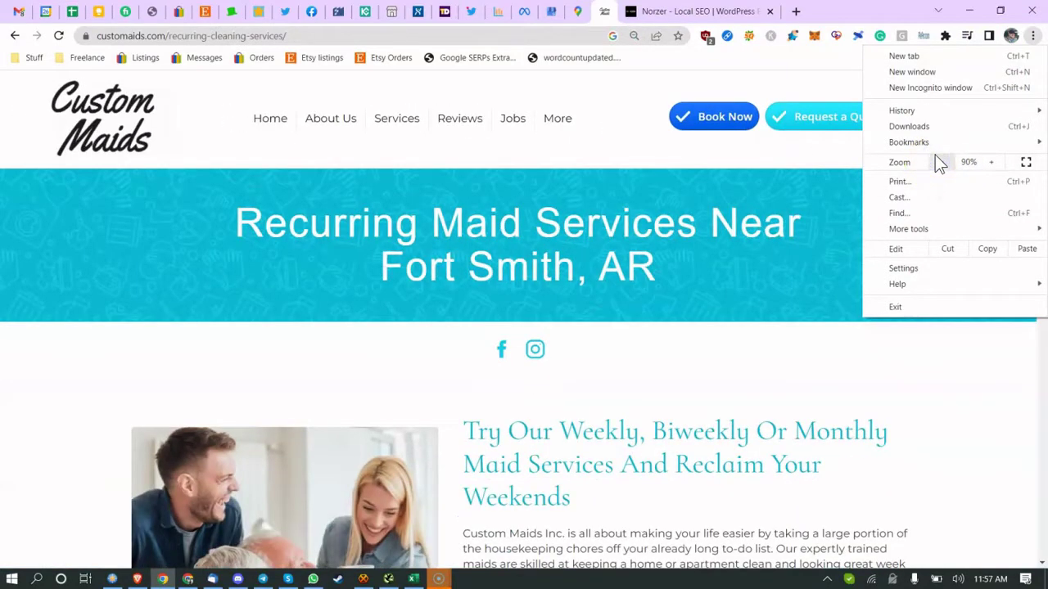
{"action": "left_click", "coordinate": [991, 162]}
Step: Search Google for "what is my scren resolution" in a new browser tab
{"action": "left_click", "coordinate": [795, 10]}
{"action": "left_click", "coordinate": [796, 11]}
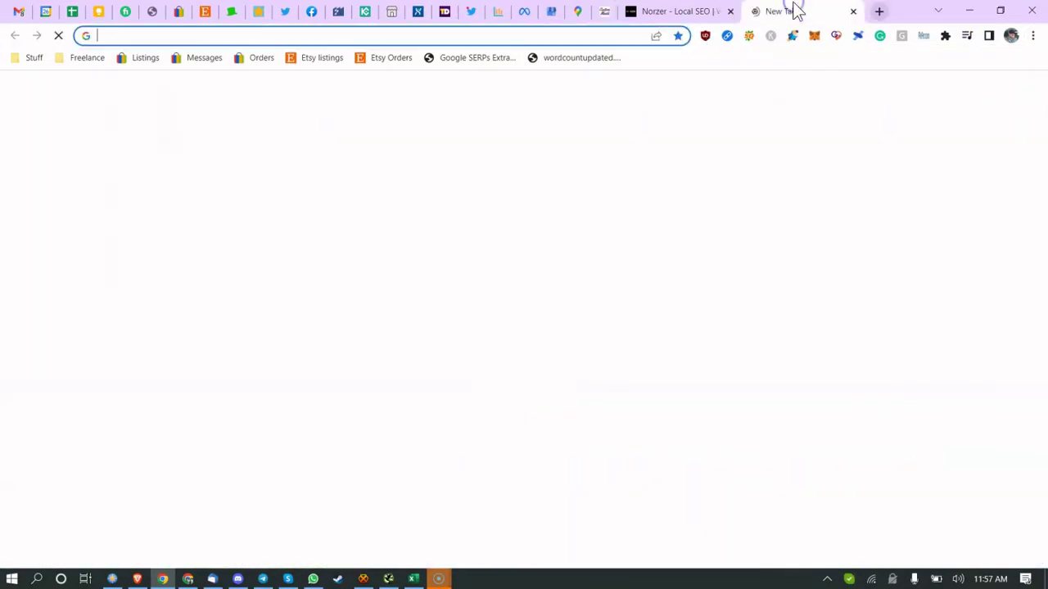
{"action": "type", "text": "wah"}
{"action": "key", "text": "BackSpace"}
{"action": "type", "text": "hat is my s"}
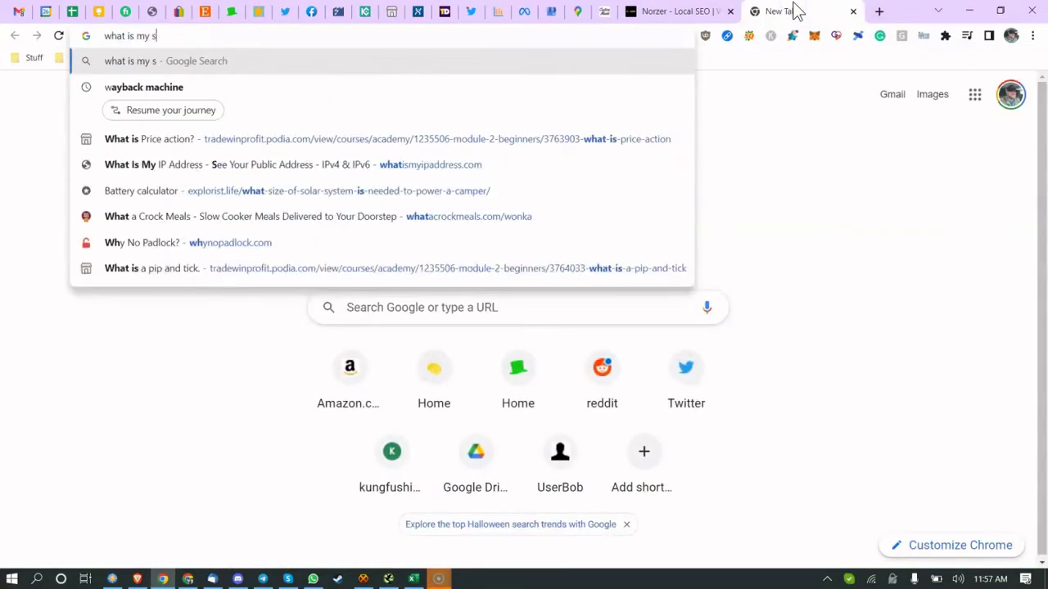
{"action": "type", "text": "cren resolution"}
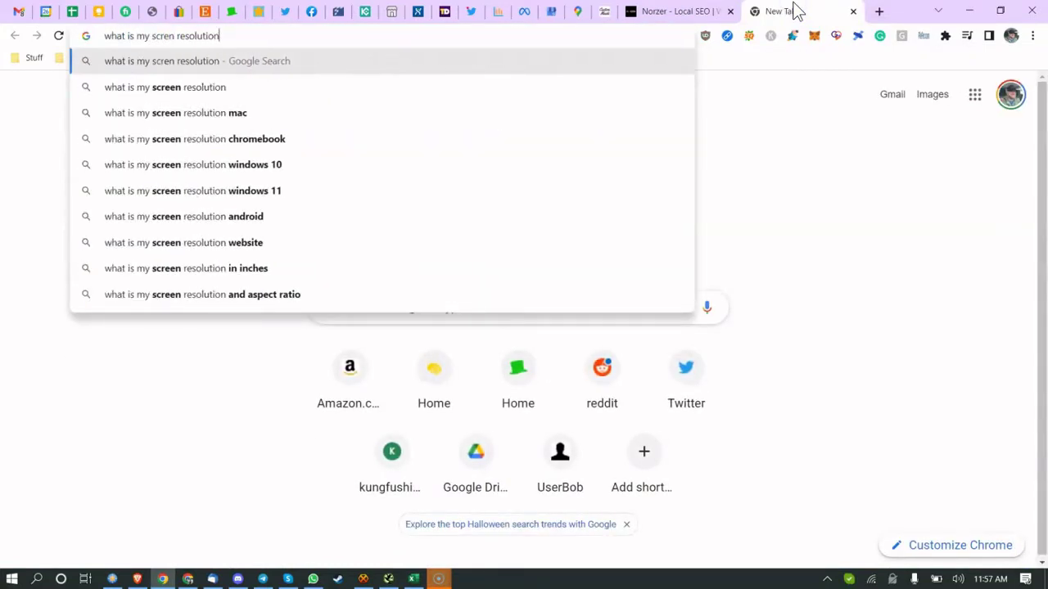
{"action": "key", "text": "Return"}
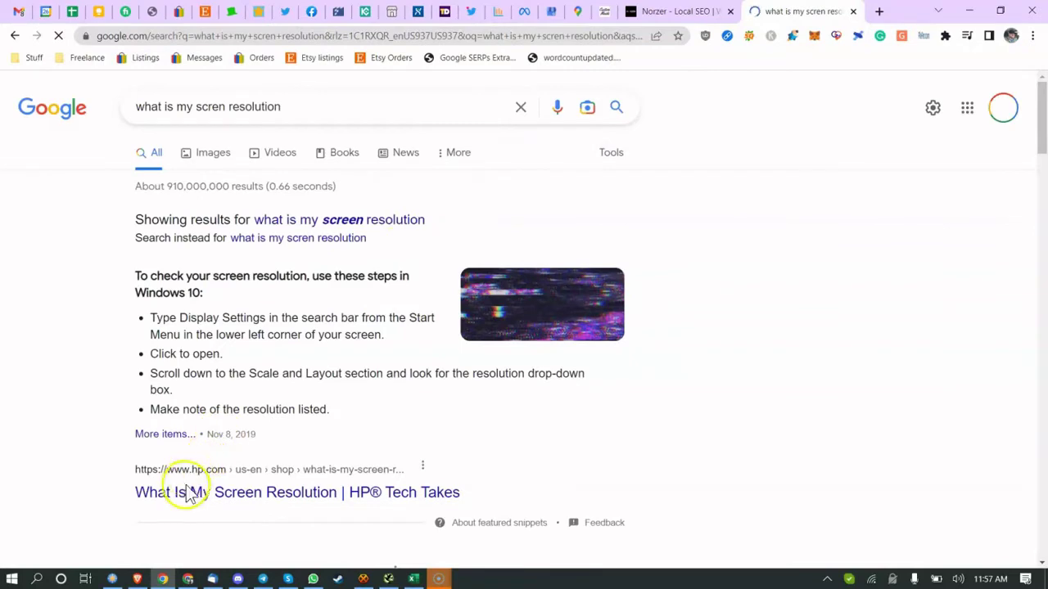
Step: Read the screen resolution on the BestFirms.com result page, and close that tab to return to the Recurring Maid Services page
{"action": "scroll", "coordinate": [187, 492], "scroll_direction": "down", "scroll_amount": 4}
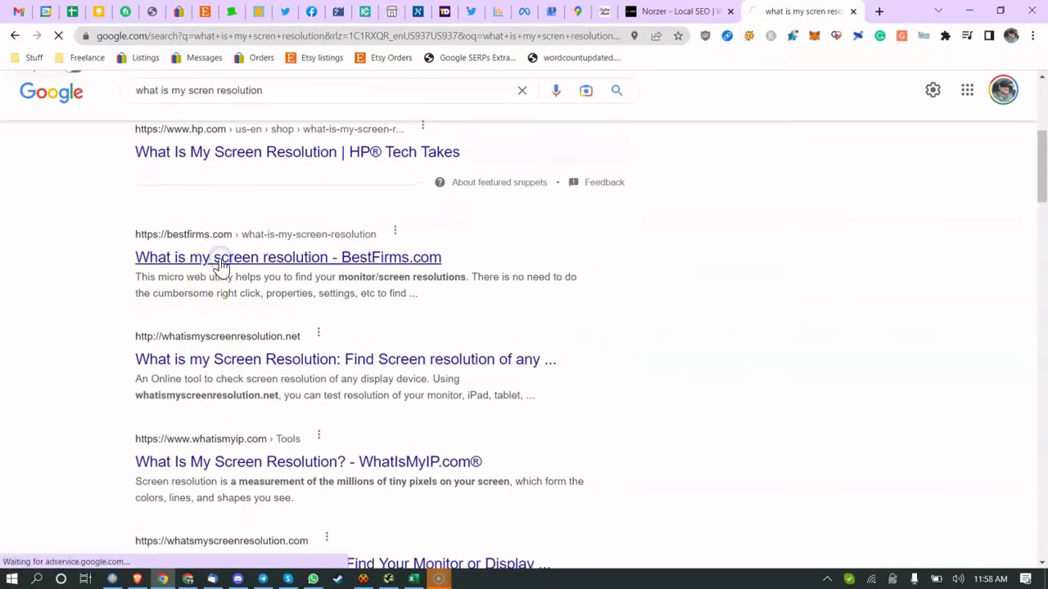
{"action": "left_click", "coordinate": [221, 259]}
{"action": "left_click_drag", "start_coordinate": [442, 287], "coordinate": [485, 293]}
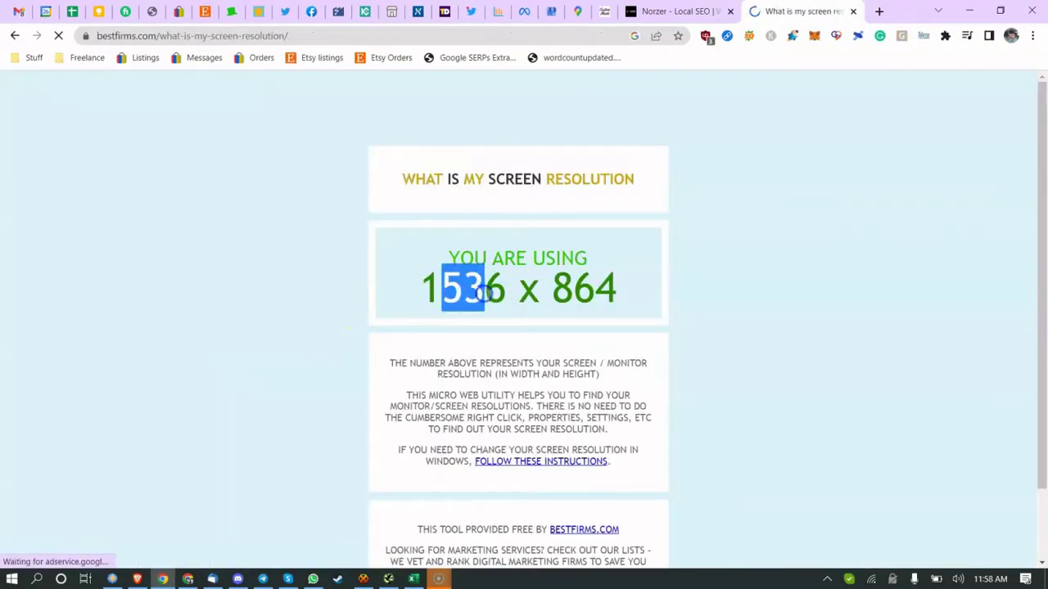
{"action": "left_click", "coordinate": [487, 296]}
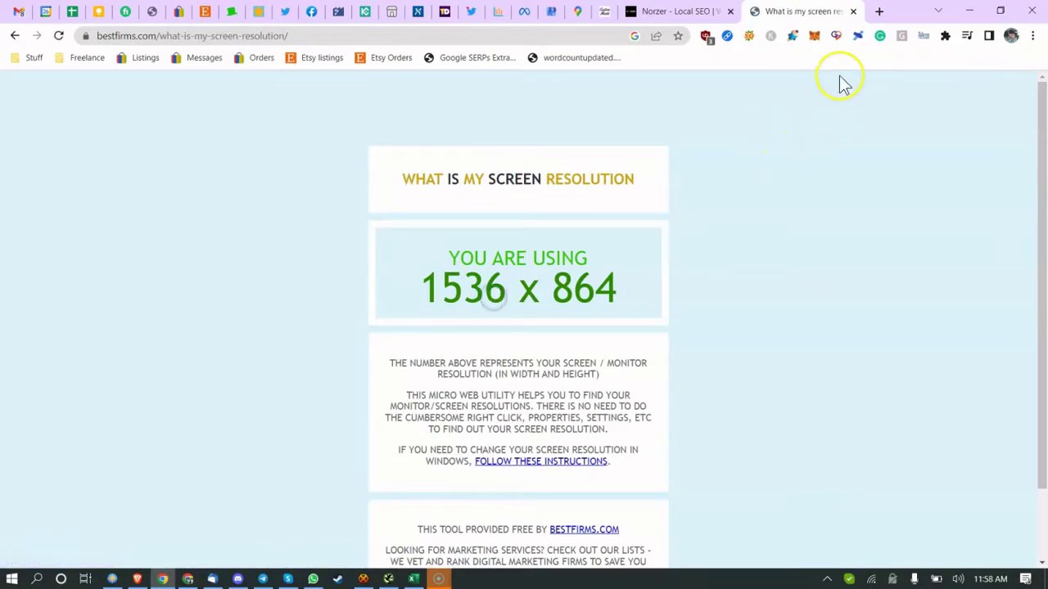
{"action": "left_click", "coordinate": [853, 12]}
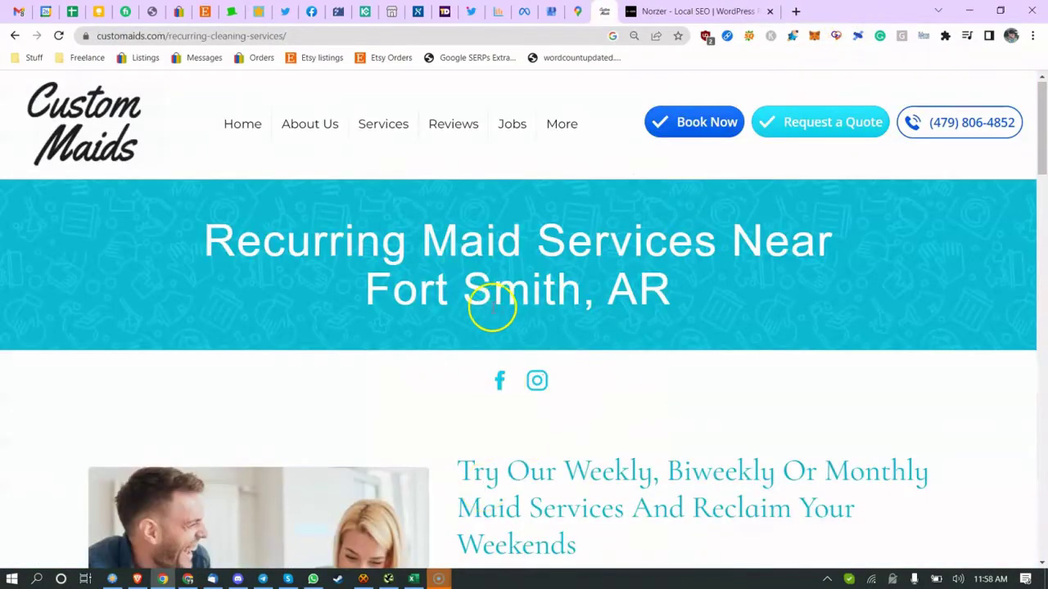
Step: Glance over the header of the Recurring Maid Services page and switch to the Excel audit workbook
{"action": "scroll", "coordinate": [477, 320], "scroll_direction": "down", "scroll_amount": 1}
{"action": "scroll", "coordinate": [477, 320], "scroll_direction": "up", "scroll_amount": 1}
{"action": "left_click", "coordinate": [413, 580]}
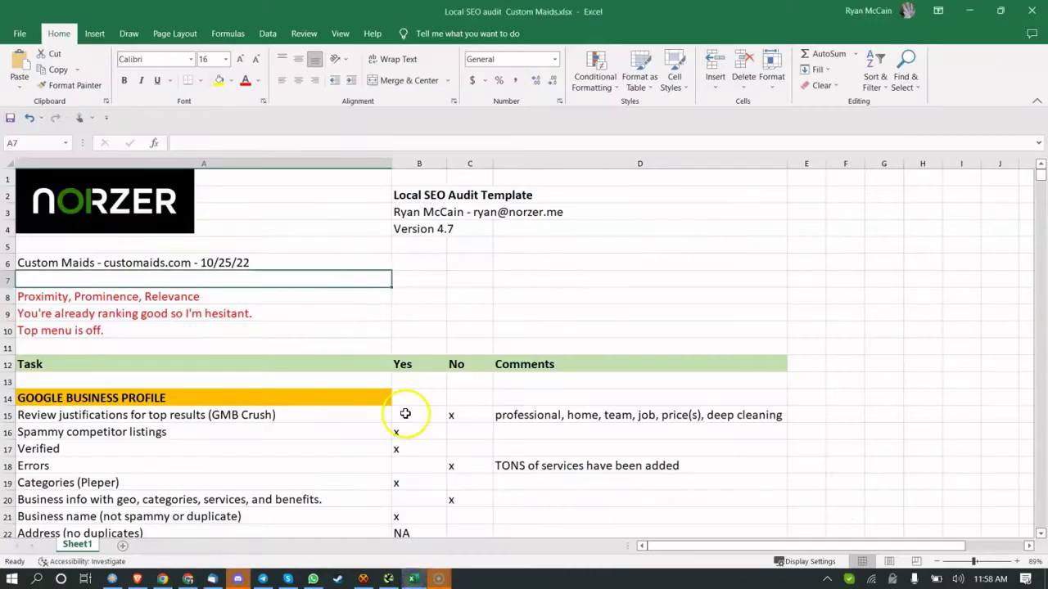
Step: Bring up the Discord window to clear its alert, and dismiss it so the audit workbook is in front
{"action": "left_click", "coordinate": [239, 579]}
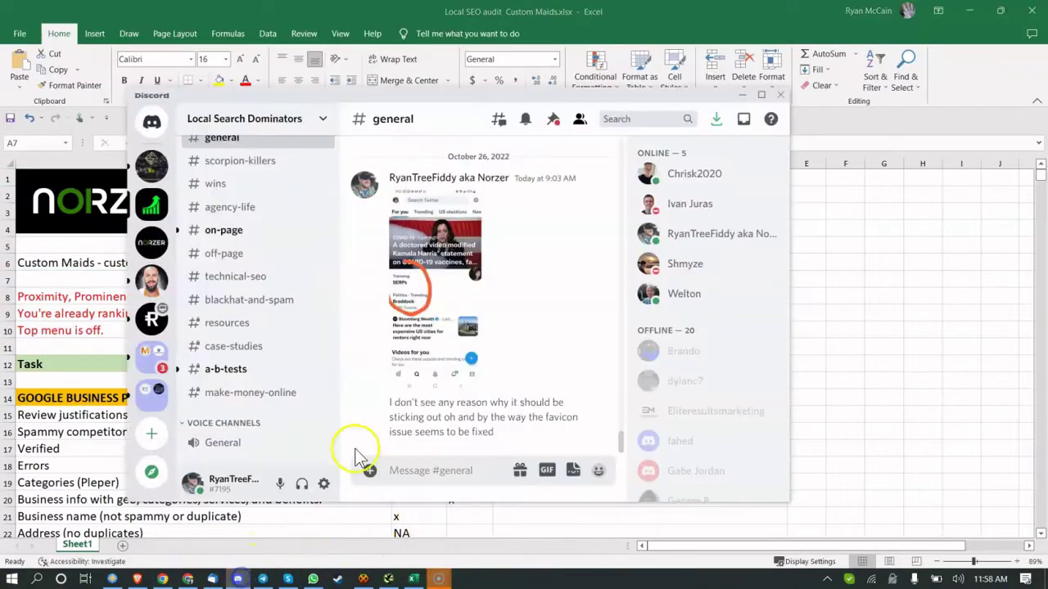
{"action": "left_click", "coordinate": [742, 96]}
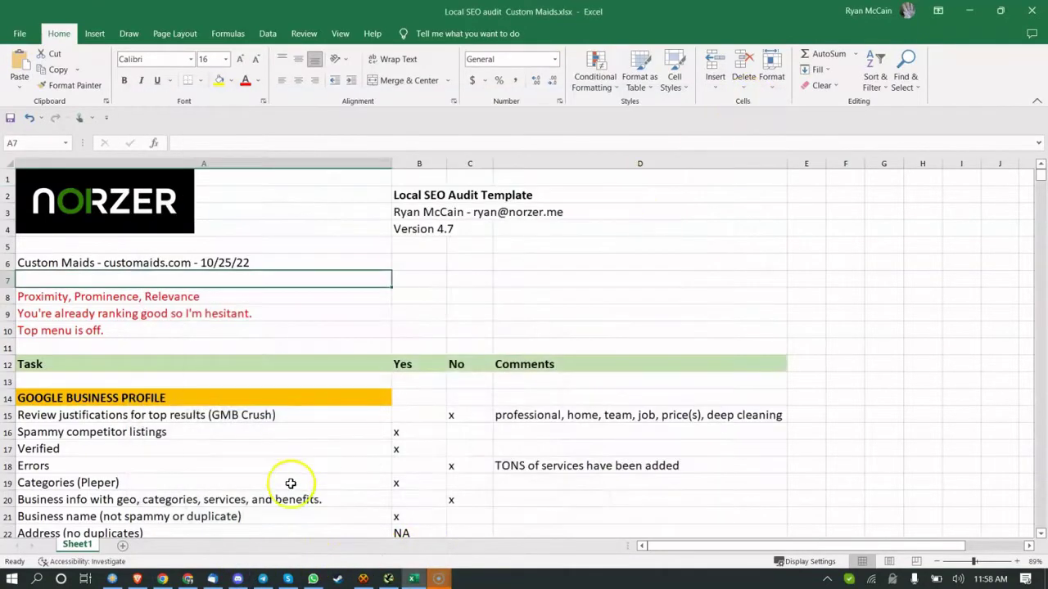
{"action": "right_click", "coordinate": [237, 579]}
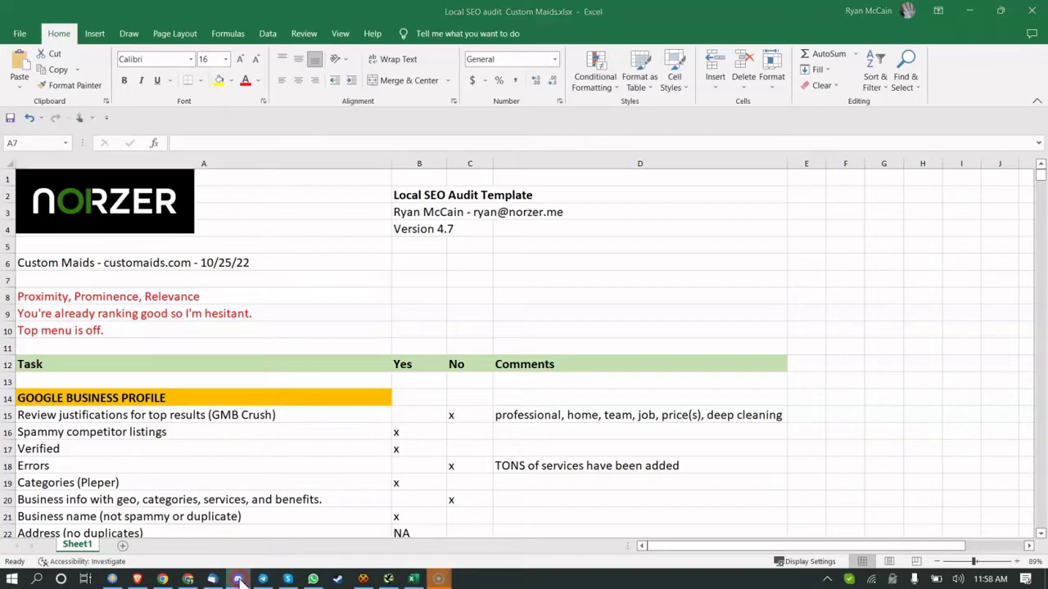
{"action": "left_click", "coordinate": [241, 554]}
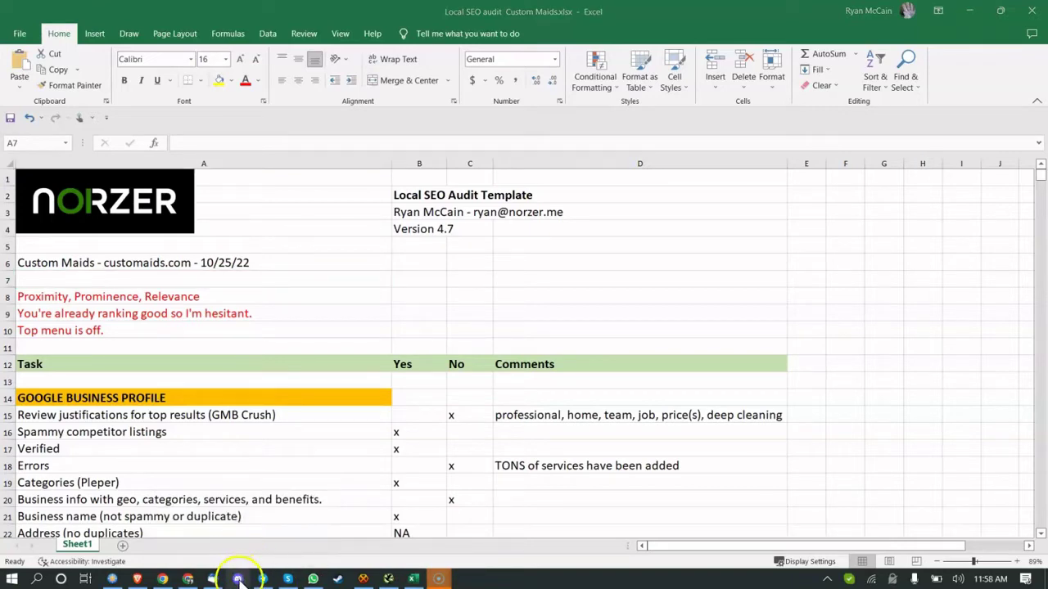
Step: Switch to Chrome, pass the Custom Maids Business Profile Manager, and rerun the Google Maps search for "maids near me"
{"action": "scroll", "coordinate": [285, 339], "scroll_direction": "down", "scroll_amount": 2}
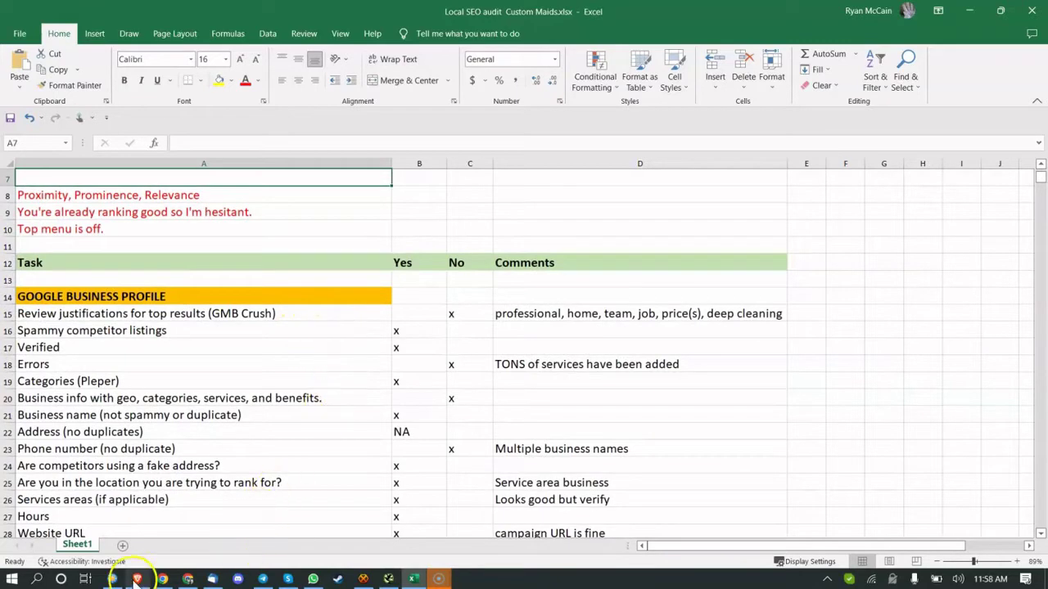
{"action": "left_click", "coordinate": [157, 579]}
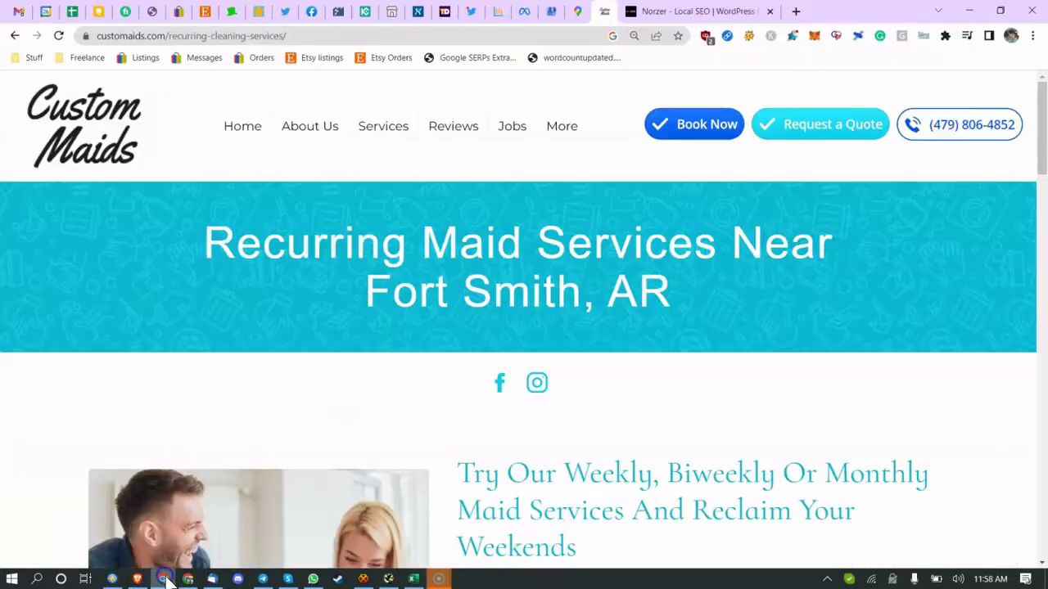
{"action": "left_click", "coordinate": [555, 16]}
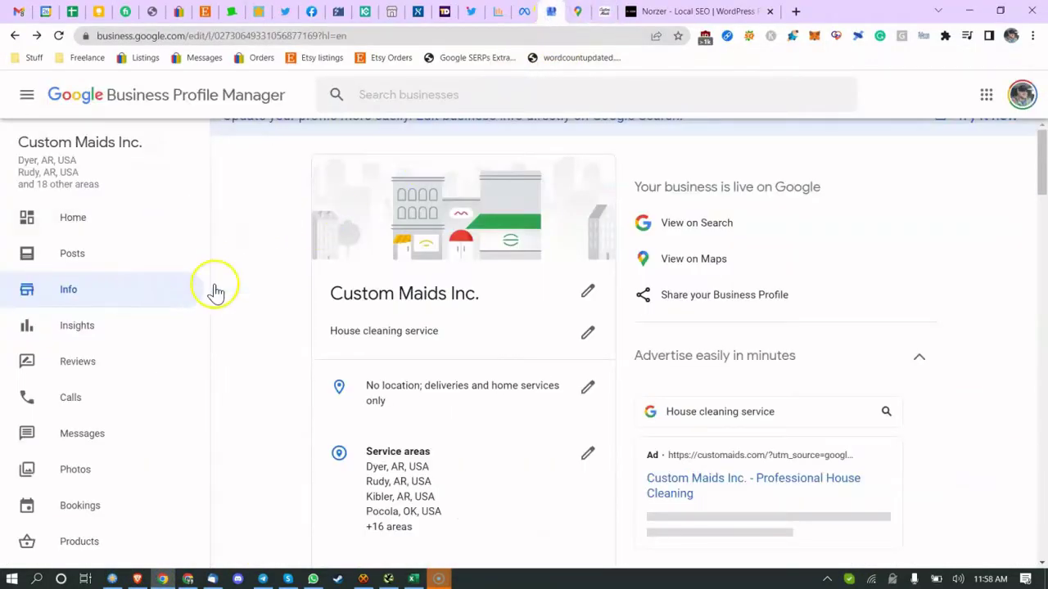
{"action": "left_click", "coordinate": [582, 12]}
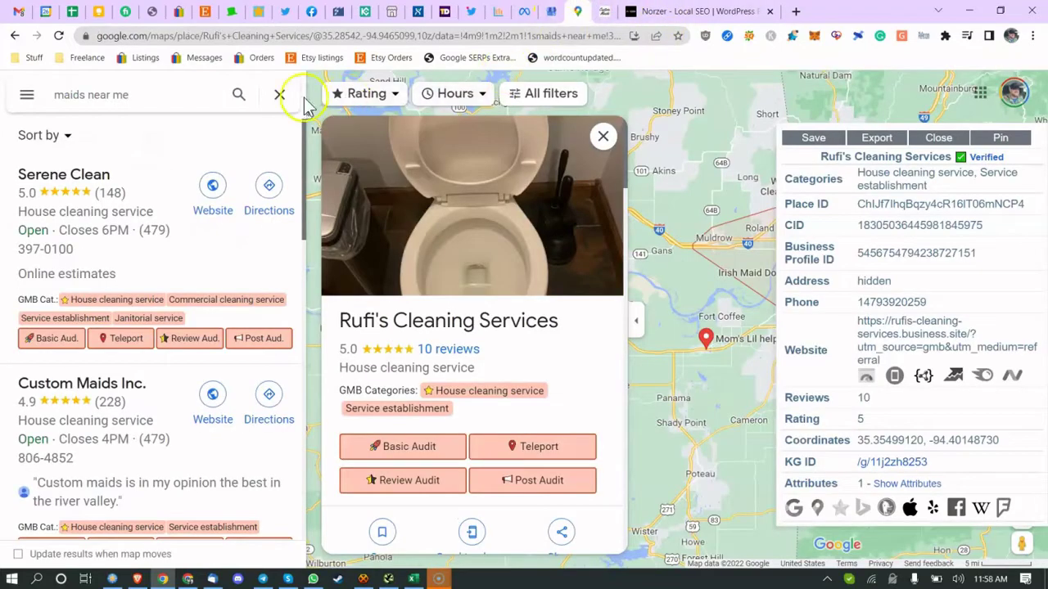
{"action": "left_click", "coordinate": [201, 92]}
{"action": "key", "text": "Return"}
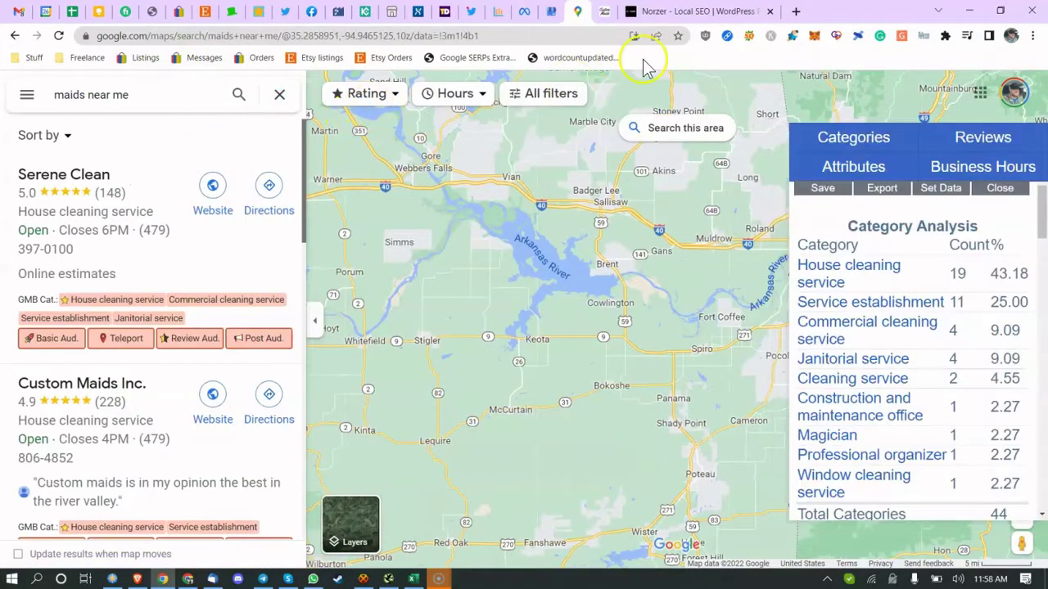
Step: Skim the Recurring Maid Services page's content down to its footer, and return to the Google Maps results
{"action": "left_click", "coordinate": [603, 11]}
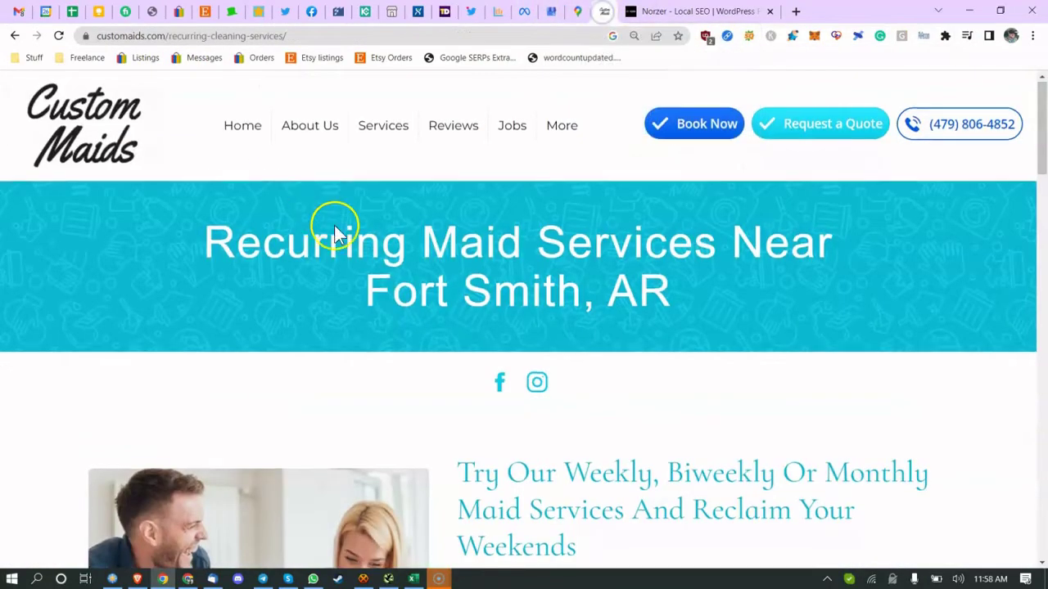
{"action": "scroll", "coordinate": [341, 230], "scroll_direction": "down", "scroll_amount": 8}
{"action": "scroll", "coordinate": [342, 230], "scroll_direction": "down", "scroll_amount": 10}
{"action": "scroll", "coordinate": [341, 230], "scroll_direction": "up", "scroll_amount": 12}
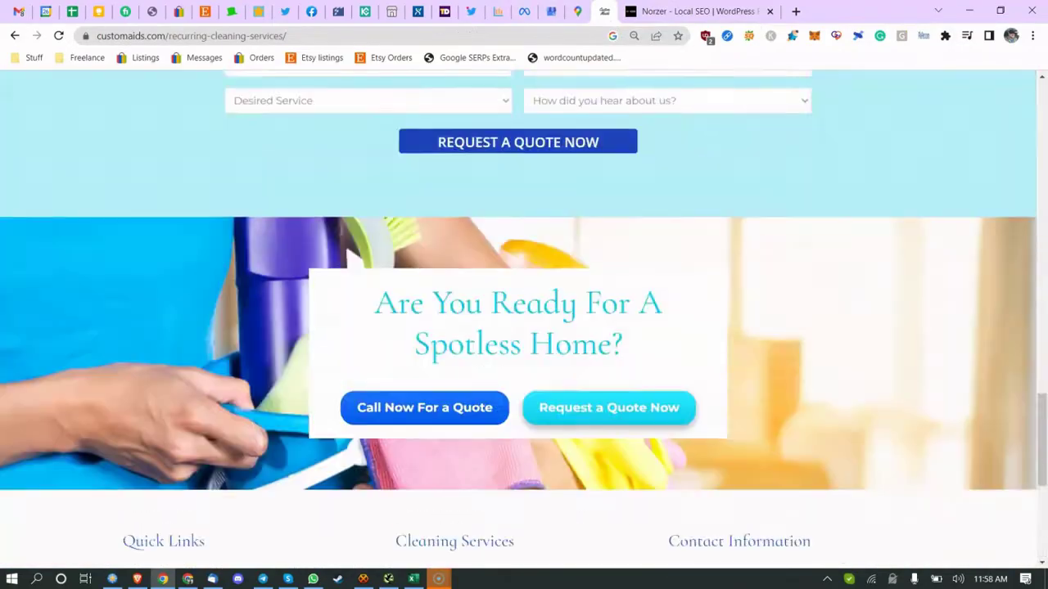
{"action": "scroll", "coordinate": [342, 230], "scroll_direction": "up", "scroll_amount": 7}
{"action": "scroll", "coordinate": [341, 230], "scroll_direction": "down", "scroll_amount": 10}
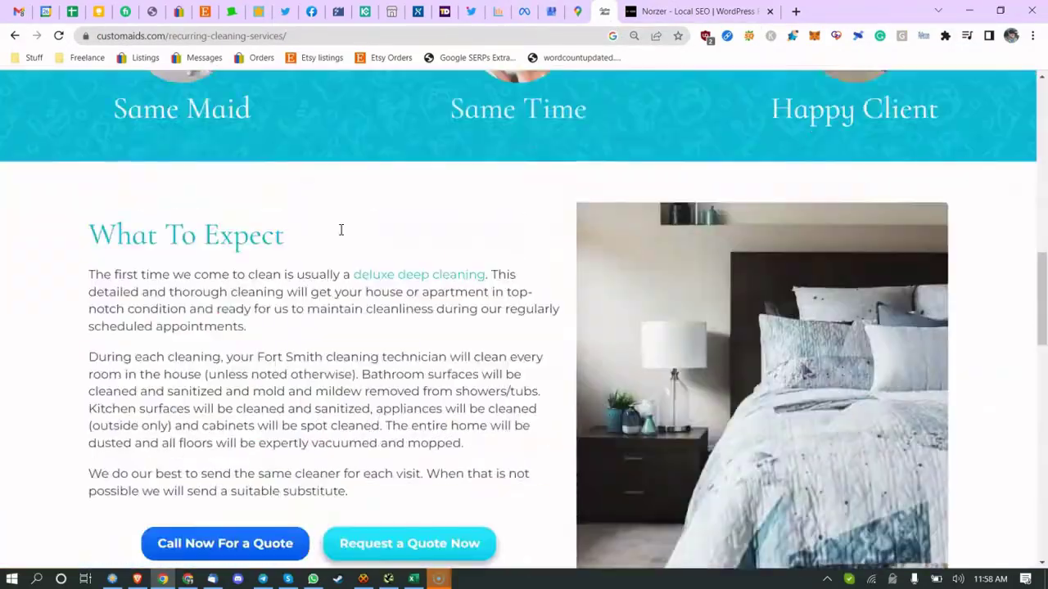
{"action": "scroll", "coordinate": [403, 214], "scroll_direction": "up", "scroll_amount": 10}
{"action": "left_click", "coordinate": [577, 11]}
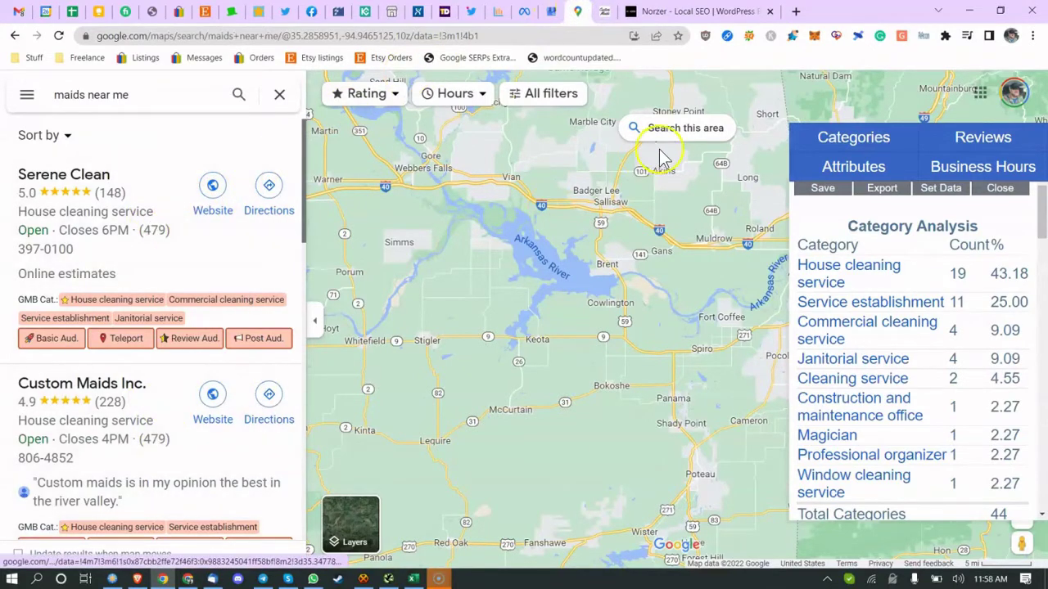
Step: Switch to the Excel audit workbook and review the ranking note in A9, the Errors row and the Task header
{"action": "left_click", "coordinate": [413, 579]}
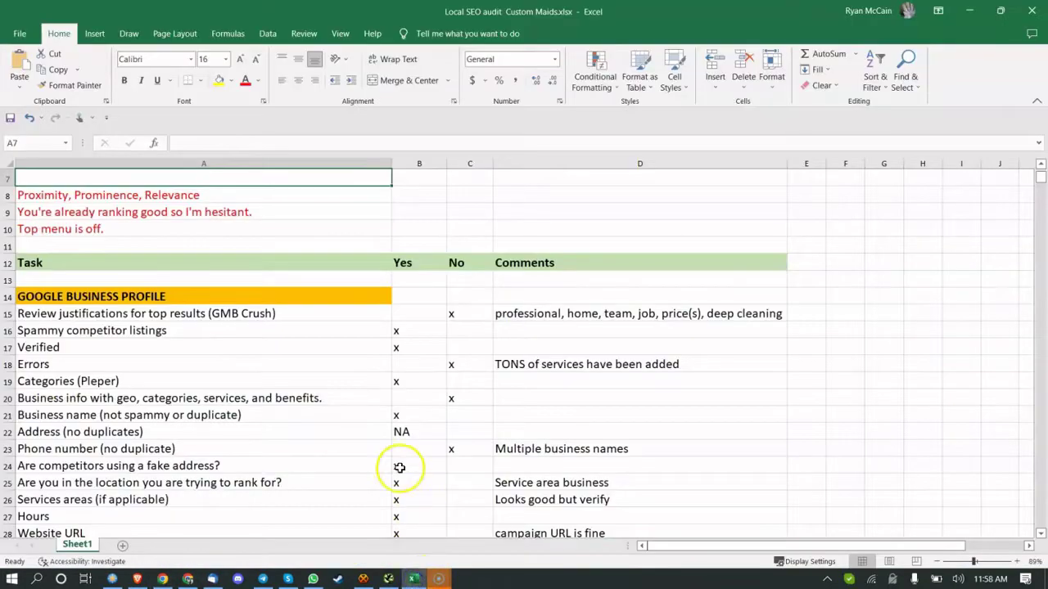
{"action": "left_click", "coordinate": [151, 213]}
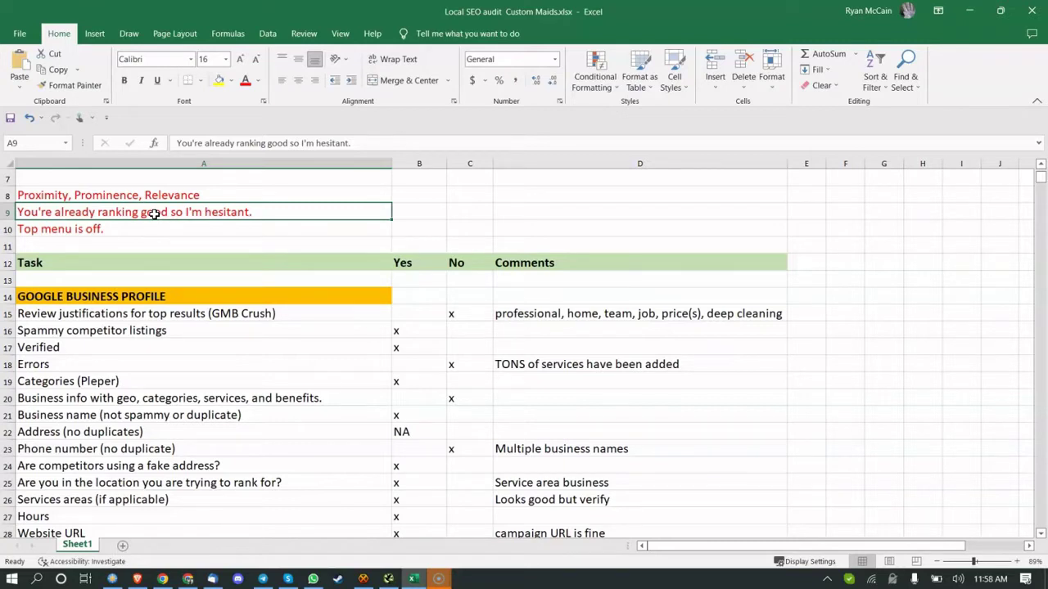
{"action": "left_click", "coordinate": [203, 361]}
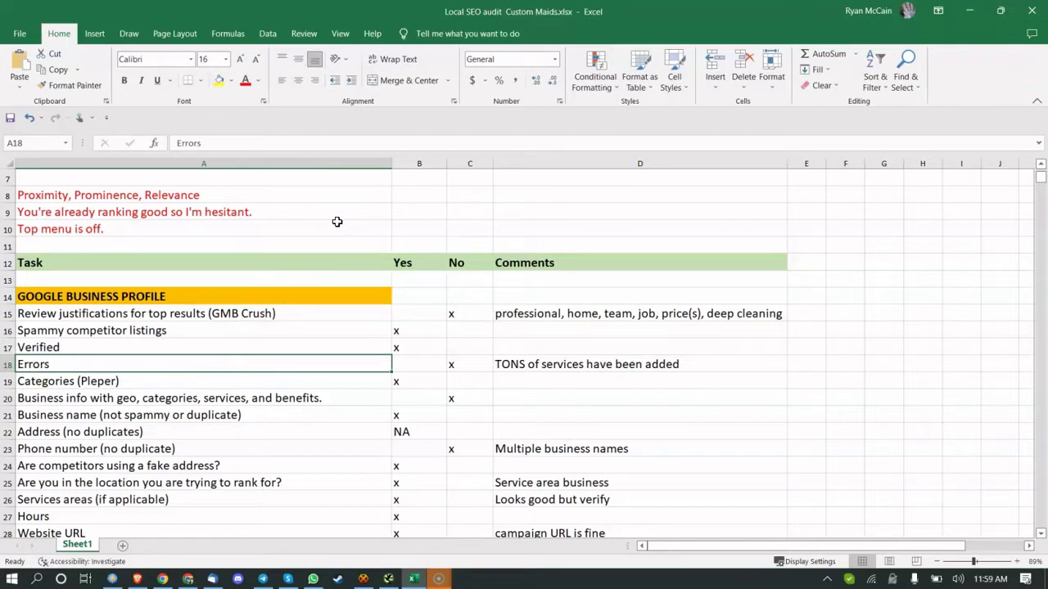
{"action": "left_click", "coordinate": [328, 262]}
Step: Switch to the Google Maps results in Chrome and review the Serene Clean listing's categories, photos, questions and review summary
{"action": "left_click", "coordinate": [162, 578]}
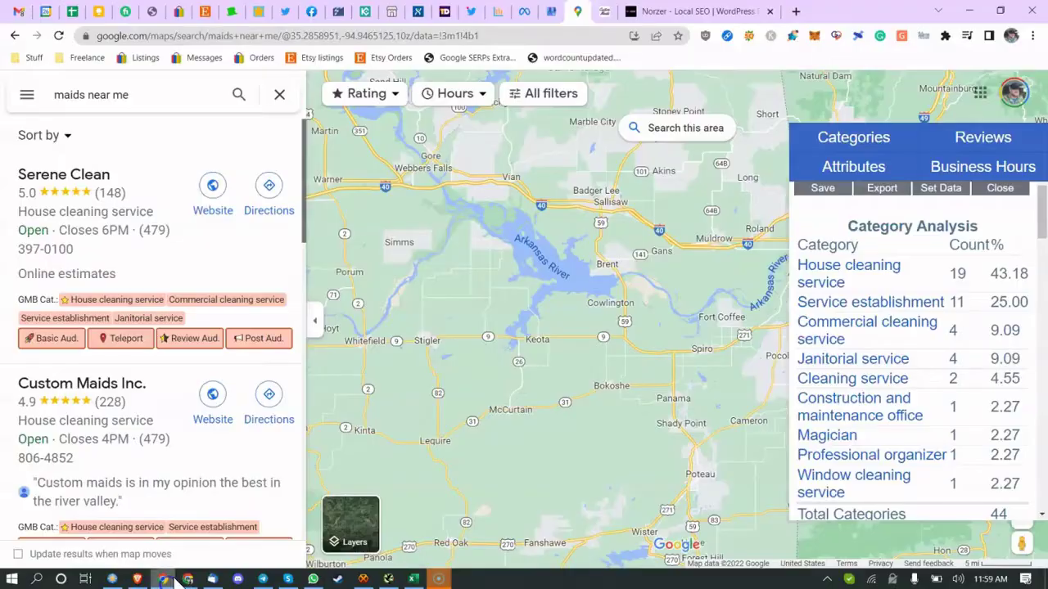
{"action": "left_click", "coordinate": [173, 219]}
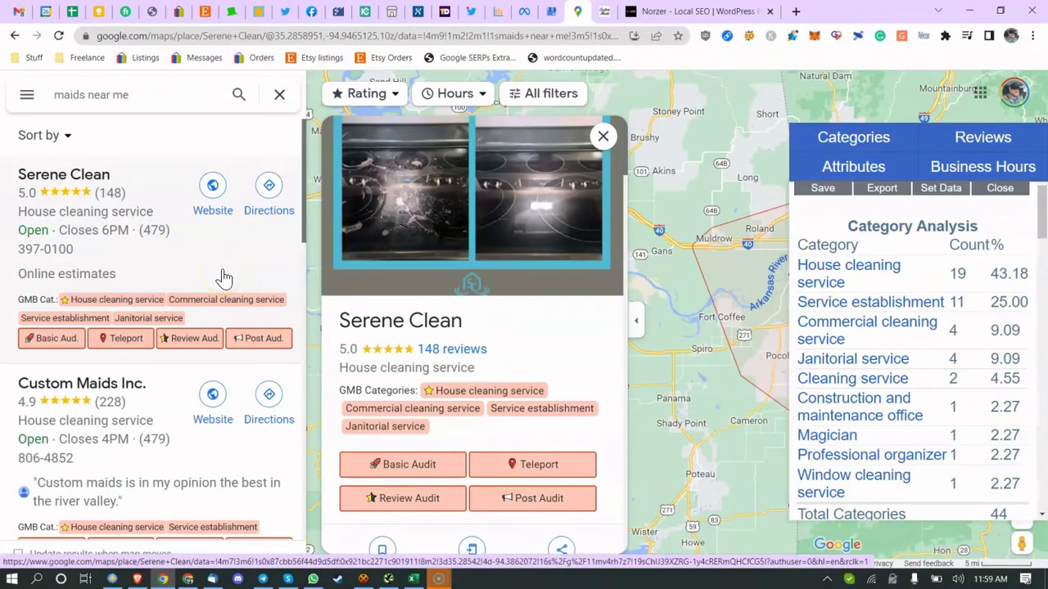
{"action": "scroll", "coordinate": [510, 286], "scroll_direction": "down", "scroll_amount": 3}
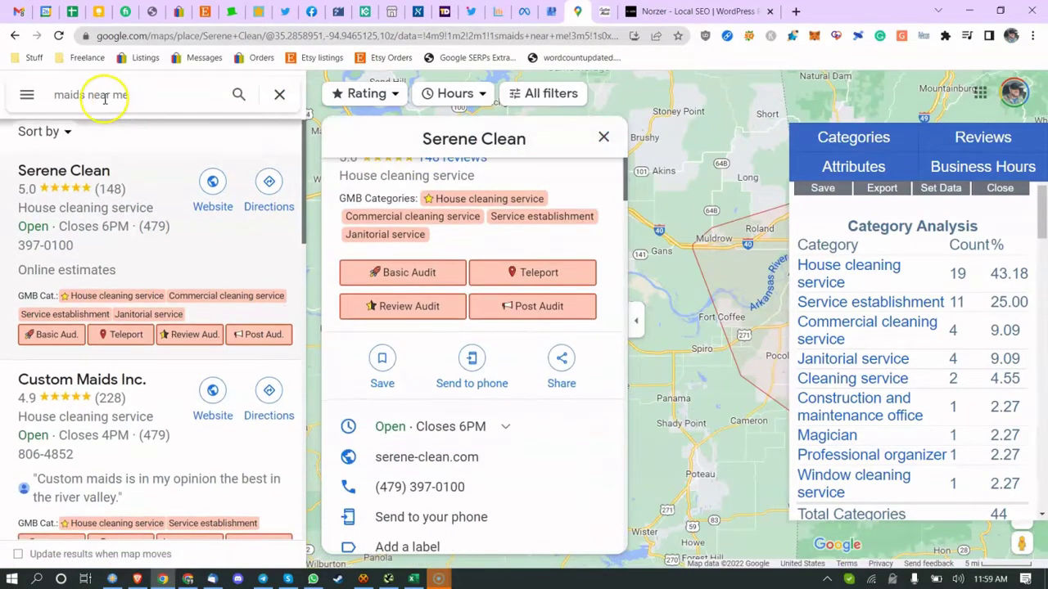
{"action": "scroll", "coordinate": [466, 311], "scroll_direction": "down", "scroll_amount": 10}
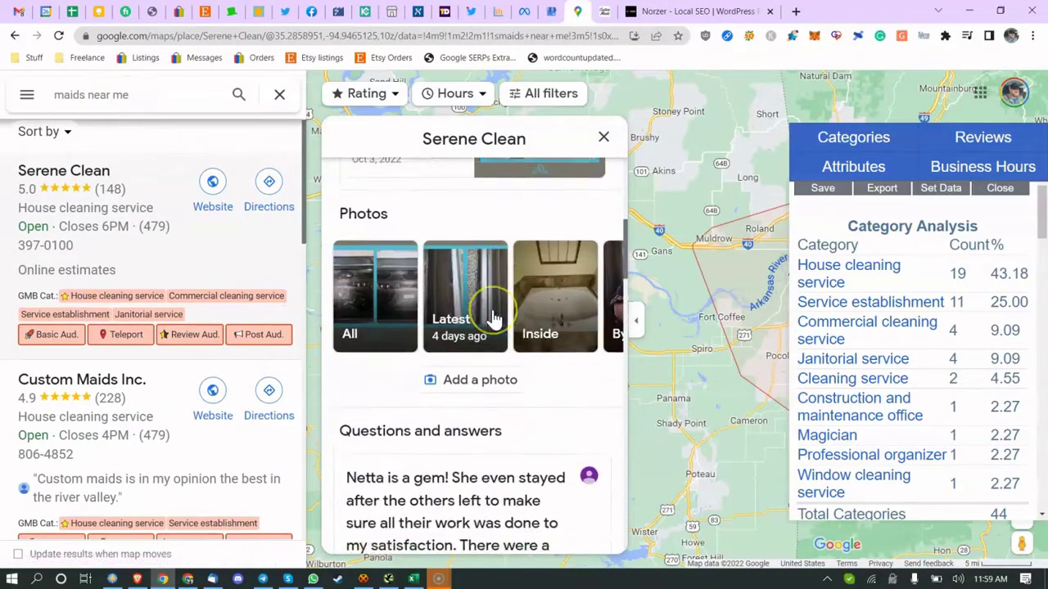
{"action": "scroll", "coordinate": [493, 319], "scroll_direction": "down", "scroll_amount": 4}
{"action": "scroll", "coordinate": [494, 318], "scroll_direction": "up", "scroll_amount": 5}
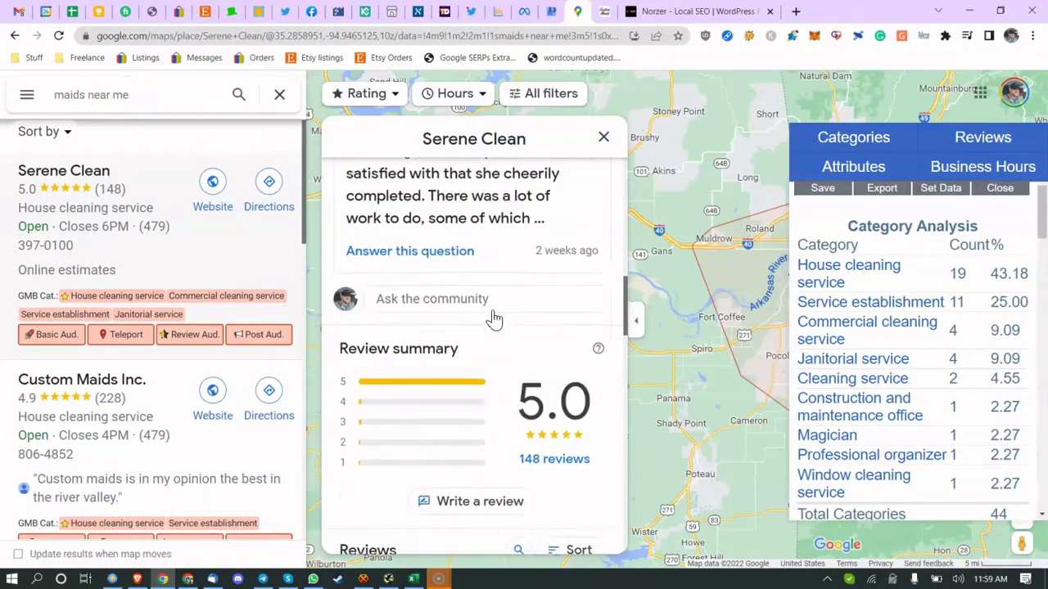
{"action": "scroll", "coordinate": [493, 318], "scroll_direction": "up", "scroll_amount": 6}
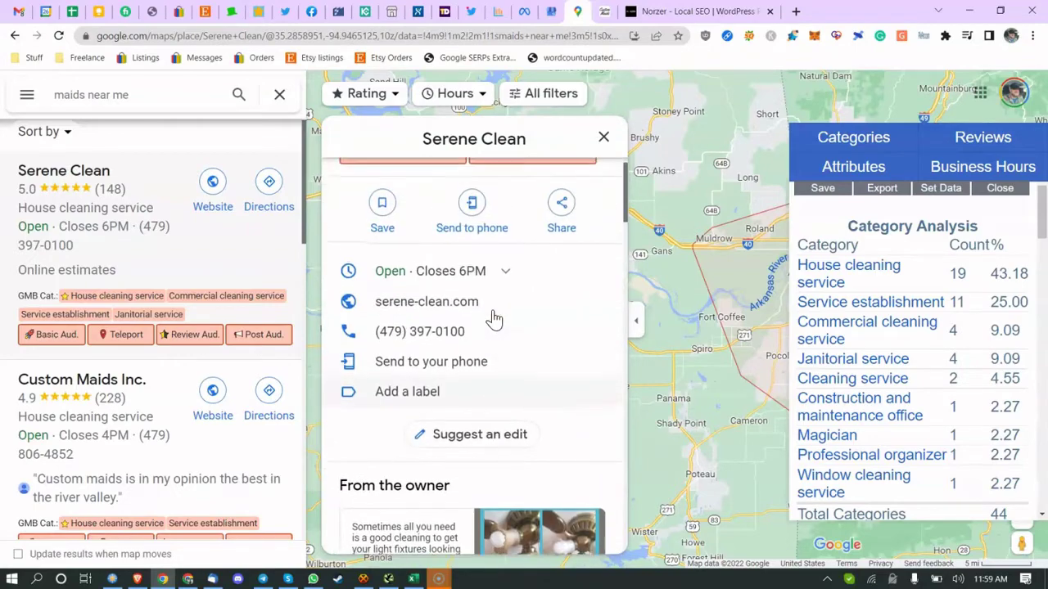
Step: Read the customer reviews, review photos and owner responses on the Serene Clean listing
{"action": "scroll", "coordinate": [493, 319], "scroll_direction": "down", "scroll_amount": 4}
{"action": "scroll", "coordinate": [494, 318], "scroll_direction": "down", "scroll_amount": 10}
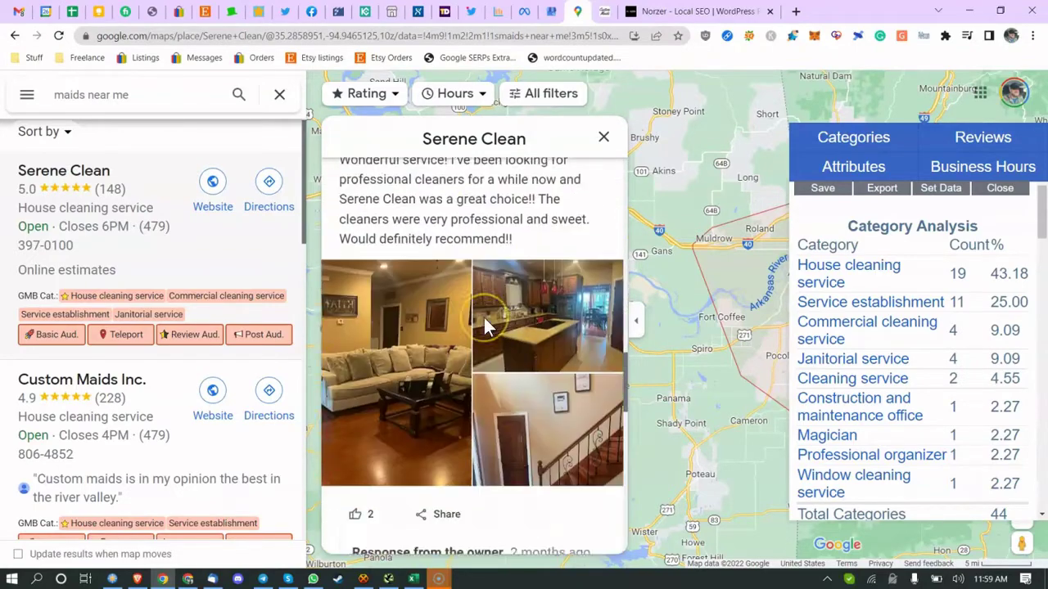
{"action": "scroll", "coordinate": [452, 283], "scroll_direction": "down", "scroll_amount": 3}
{"action": "scroll", "coordinate": [452, 283], "scroll_direction": "up", "scroll_amount": 4}
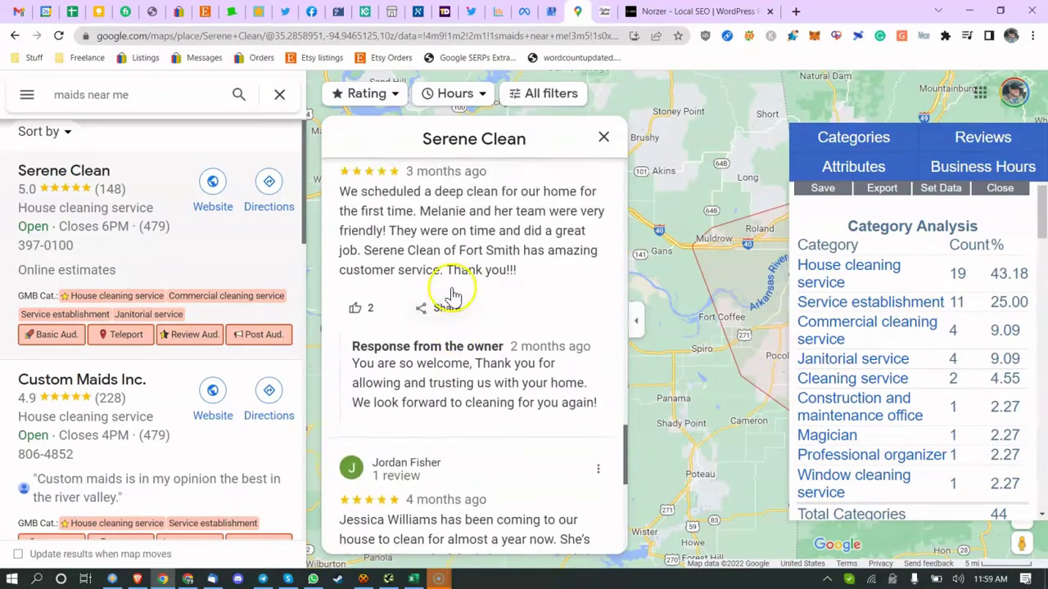
Step: Open the Rufi's Cleaning Services listing and read its customer reviews and owner responses
{"action": "scroll", "coordinate": [204, 369], "scroll_direction": "down", "scroll_amount": 4}
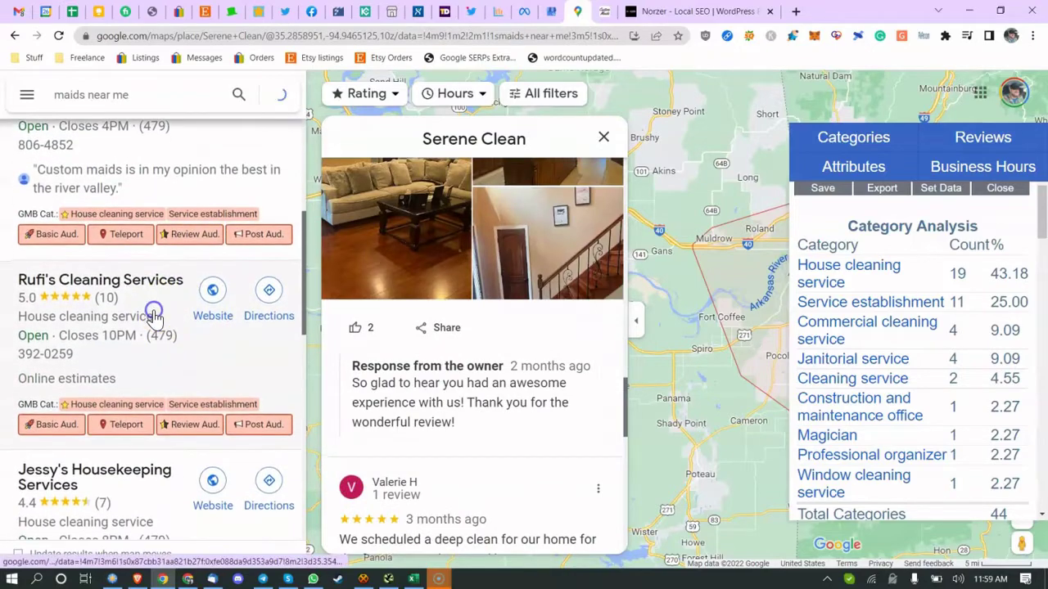
{"action": "left_click", "coordinate": [155, 318]}
{"action": "scroll", "coordinate": [535, 362], "scroll_direction": "down", "scroll_amount": 6}
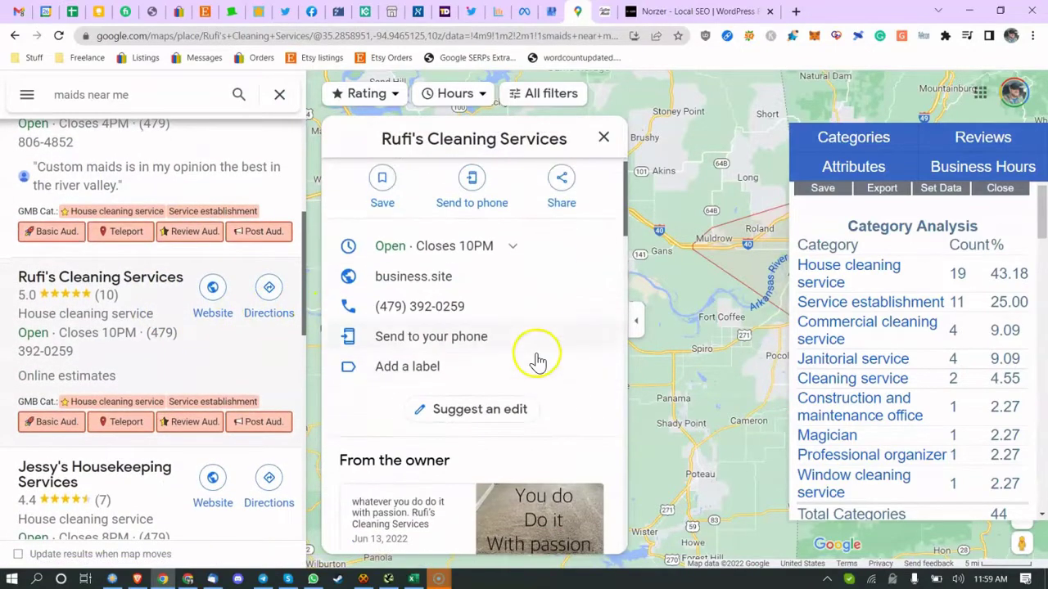
{"action": "scroll", "coordinate": [536, 360], "scroll_direction": "down", "scroll_amount": 10}
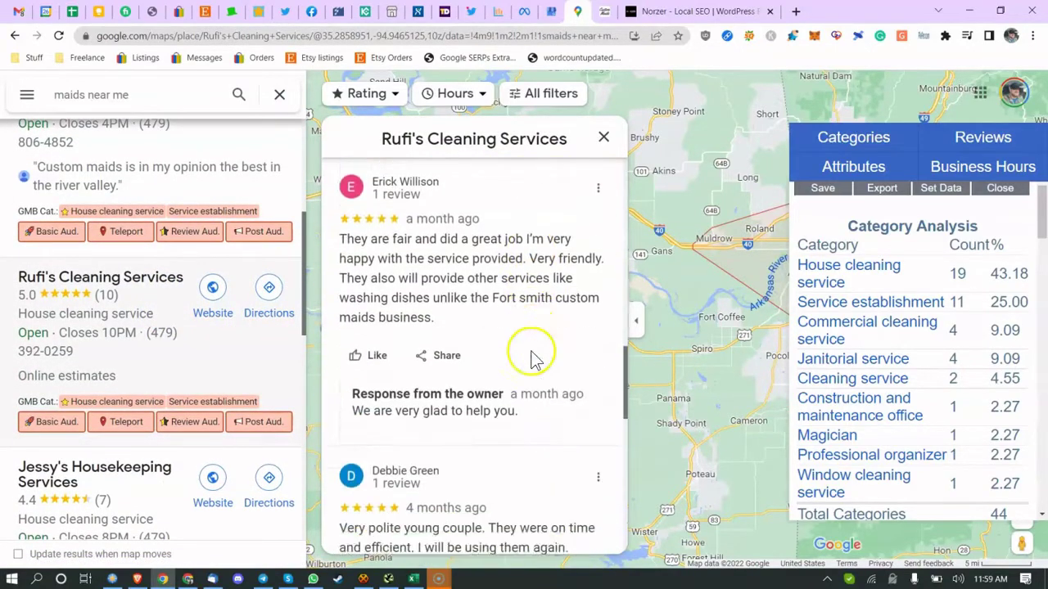
{"action": "scroll", "coordinate": [491, 335], "scroll_direction": "up", "scroll_amount": 2}
{"action": "scroll", "coordinate": [159, 368], "scroll_direction": "down", "scroll_amount": 3}
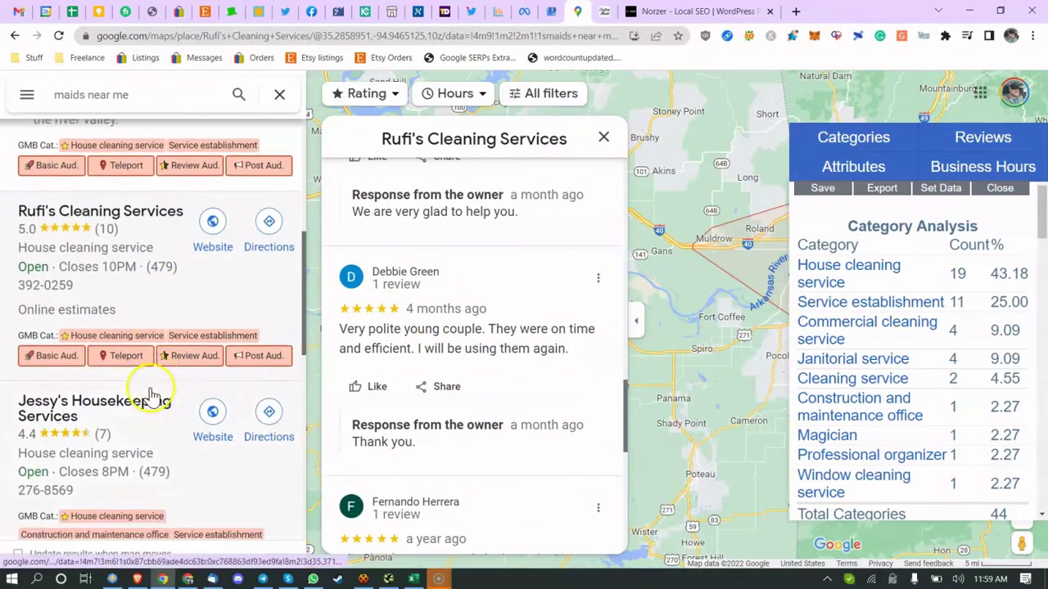
Step: Open the Jessy's Housekeeping Services listing and review its rating summary, reviews and owner responses
{"action": "left_click", "coordinate": [212, 350]}
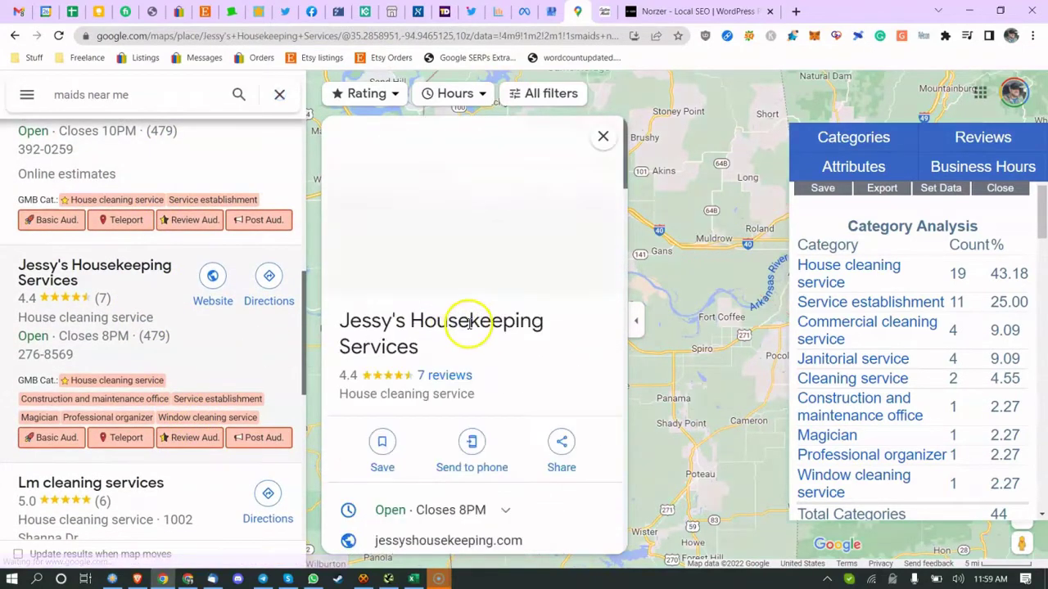
{"action": "scroll", "coordinate": [469, 324], "scroll_direction": "down", "scroll_amount": 10}
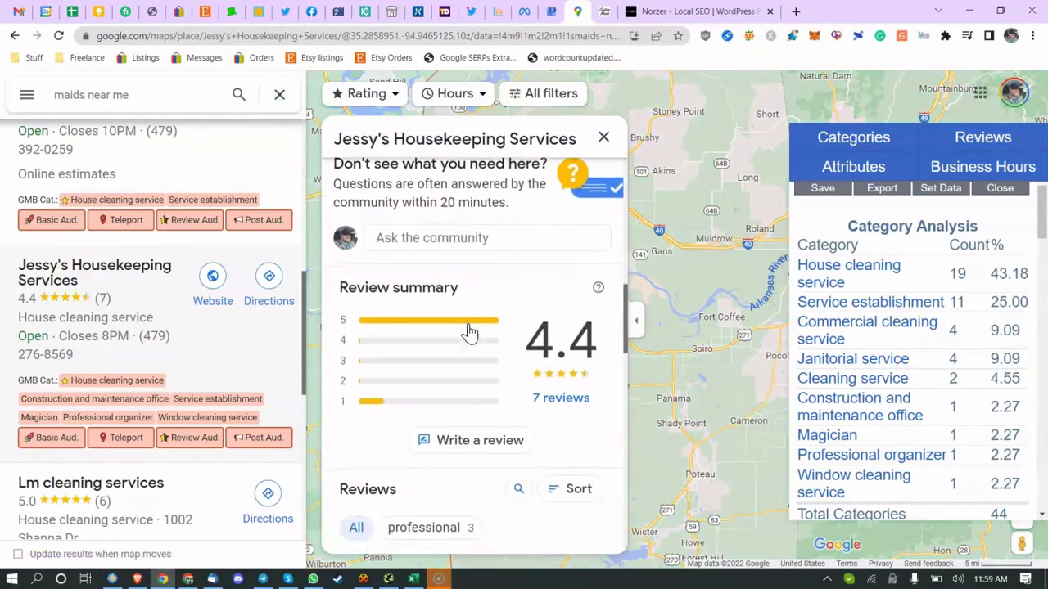
{"action": "scroll", "coordinate": [471, 331], "scroll_direction": "down", "scroll_amount": 6}
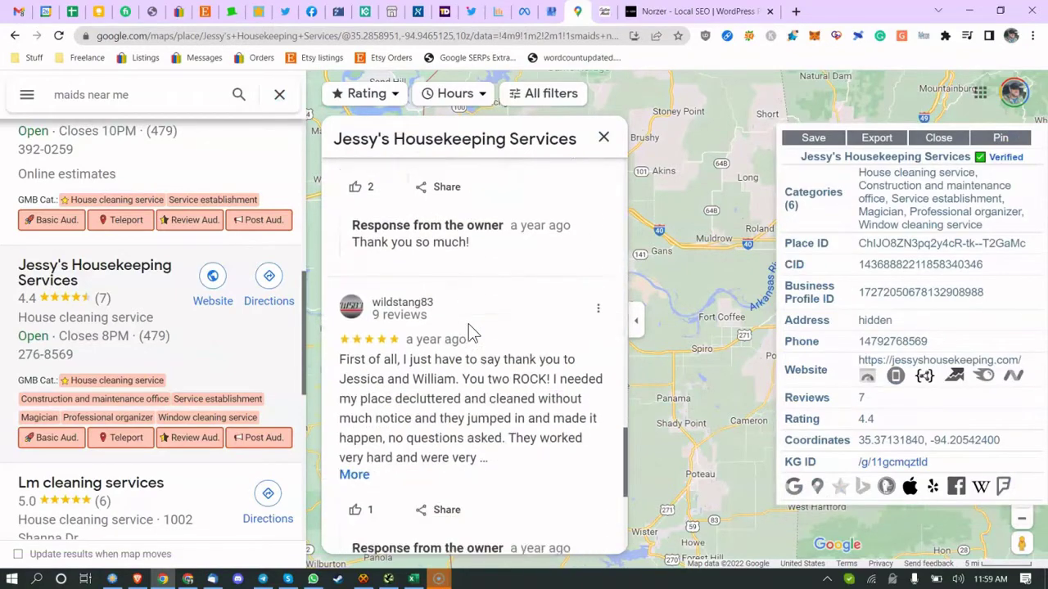
{"action": "scroll", "coordinate": [470, 331], "scroll_direction": "down", "scroll_amount": 3}
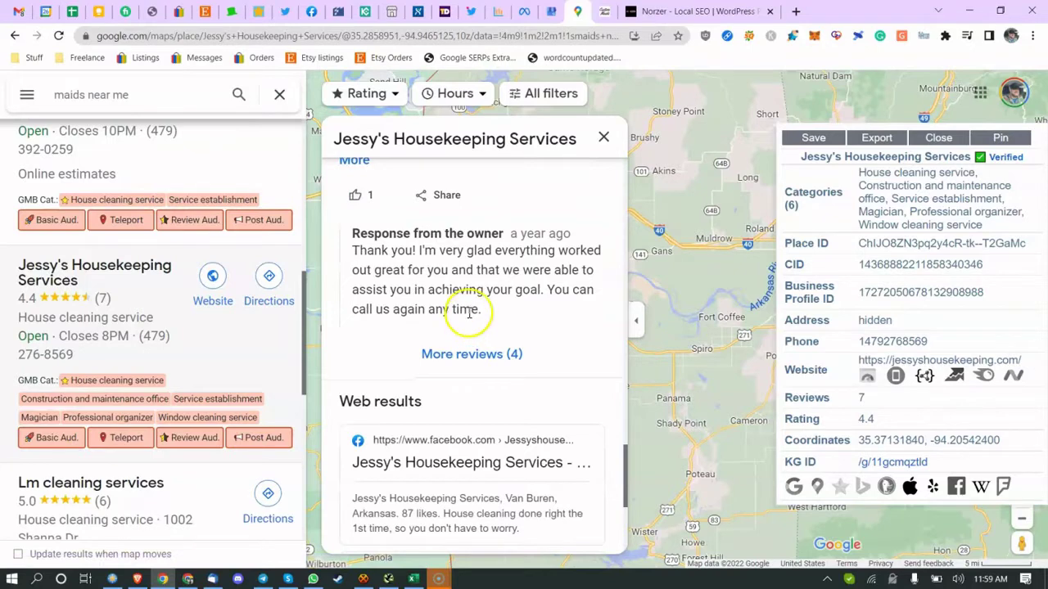
Step: Open the Lm cleaning services listing and examine its review summary and highlighted review phrases
{"action": "scroll", "coordinate": [272, 321], "scroll_direction": "down", "scroll_amount": 4}
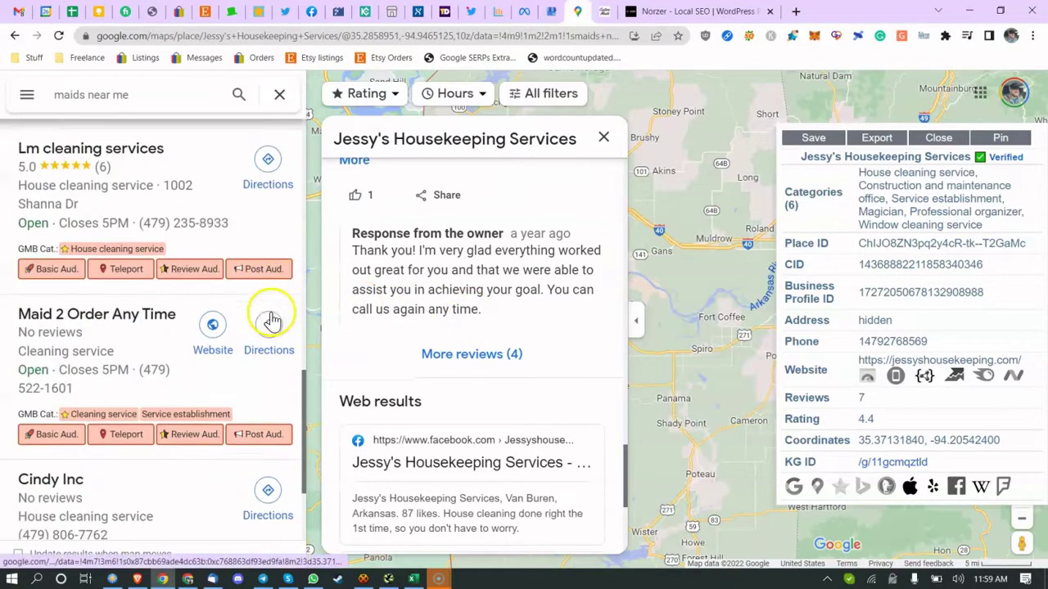
{"action": "left_click", "coordinate": [216, 200]}
{"action": "scroll", "coordinate": [480, 324], "scroll_direction": "down", "scroll_amount": 5}
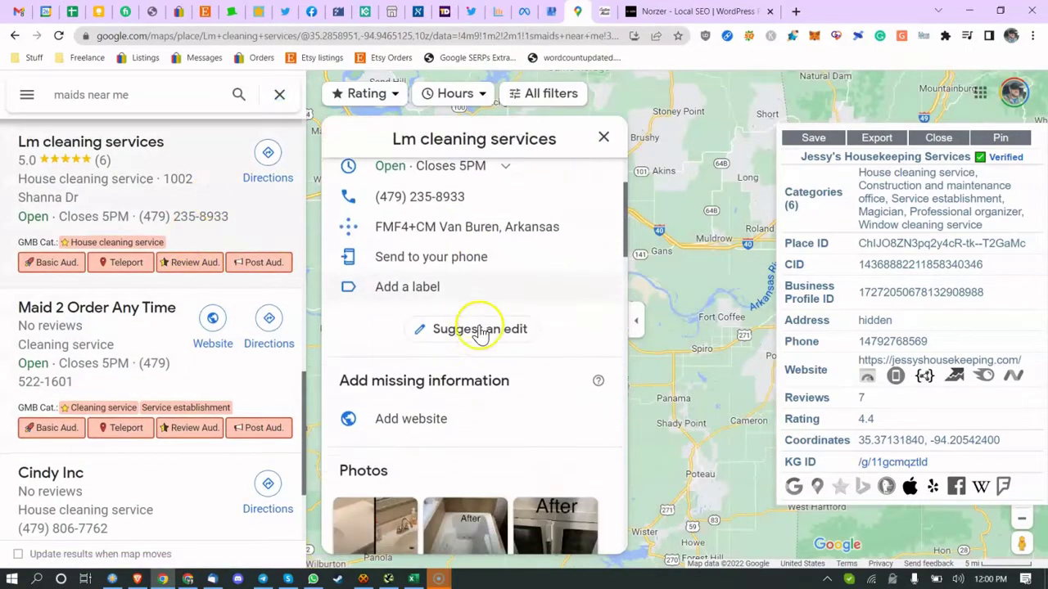
{"action": "scroll", "coordinate": [480, 328], "scroll_direction": "down", "scroll_amount": 10}
{"action": "scroll", "coordinate": [479, 324], "scroll_direction": "up", "scroll_amount": 3}
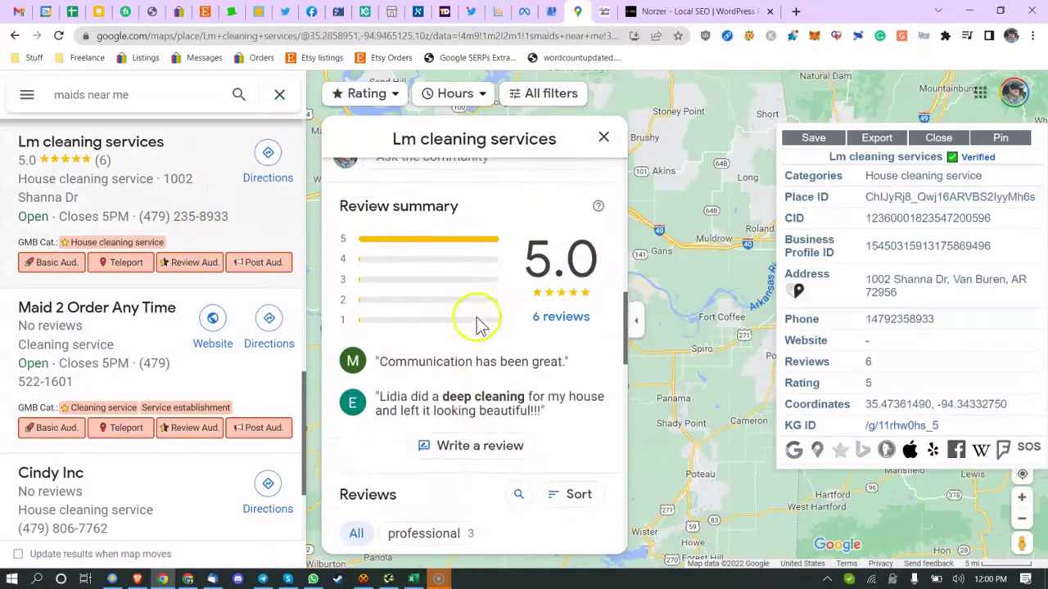
{"action": "scroll", "coordinate": [479, 324], "scroll_direction": "up", "scroll_amount": 1}
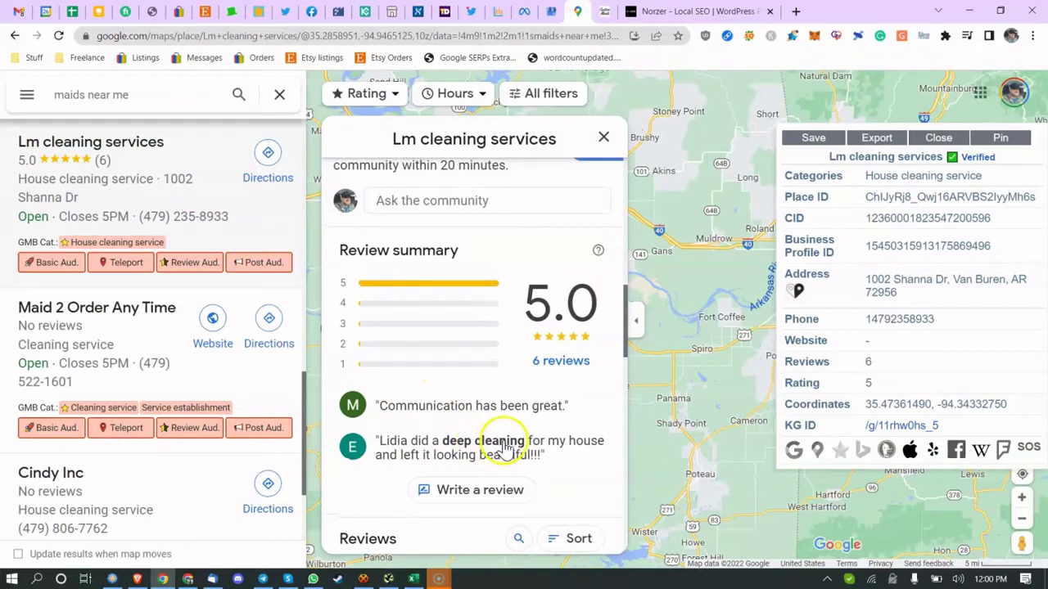
{"action": "scroll", "coordinate": [462, 434], "scroll_direction": "down", "scroll_amount": 3}
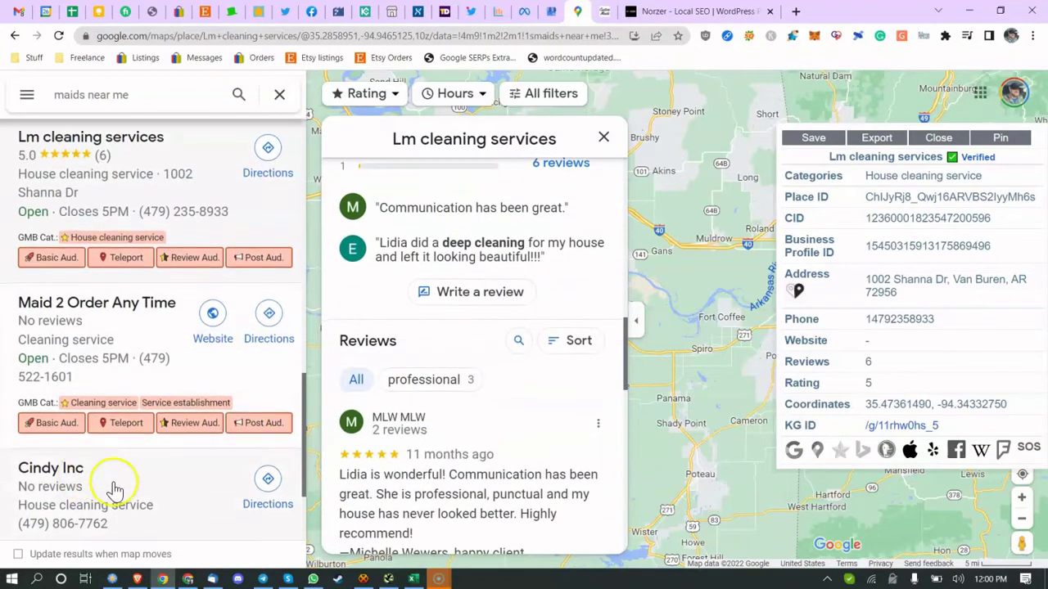
Step: Open the Kimmie the cleaning queen listing and examine its photos, review summary and reviews
{"action": "scroll", "coordinate": [176, 282], "scroll_direction": "down", "scroll_amount": 1}
{"action": "scroll", "coordinate": [176, 282], "scroll_direction": "down", "scroll_amount": 5}
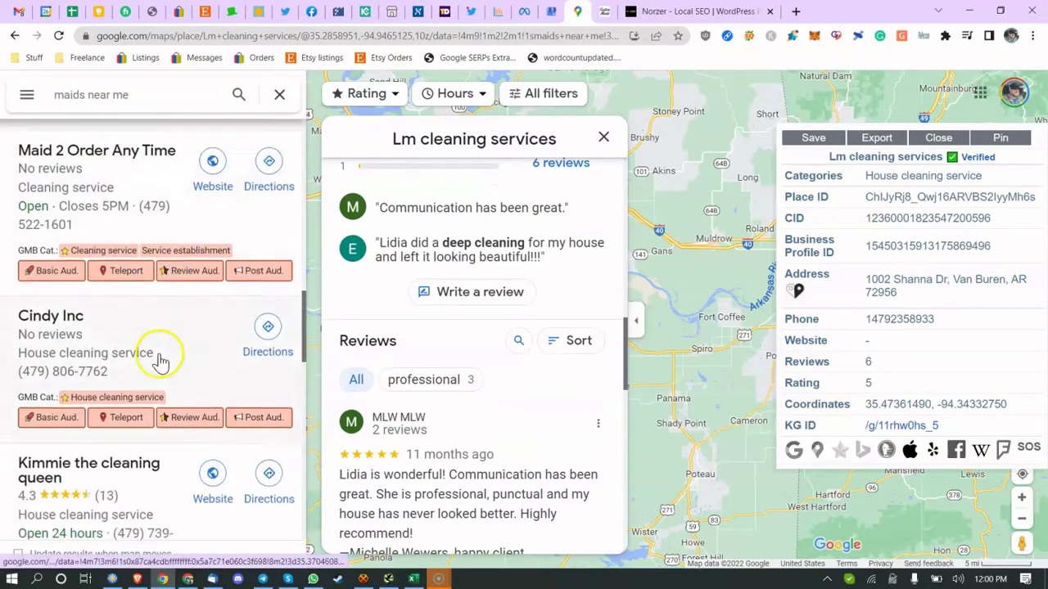
{"action": "left_click", "coordinate": [135, 217]}
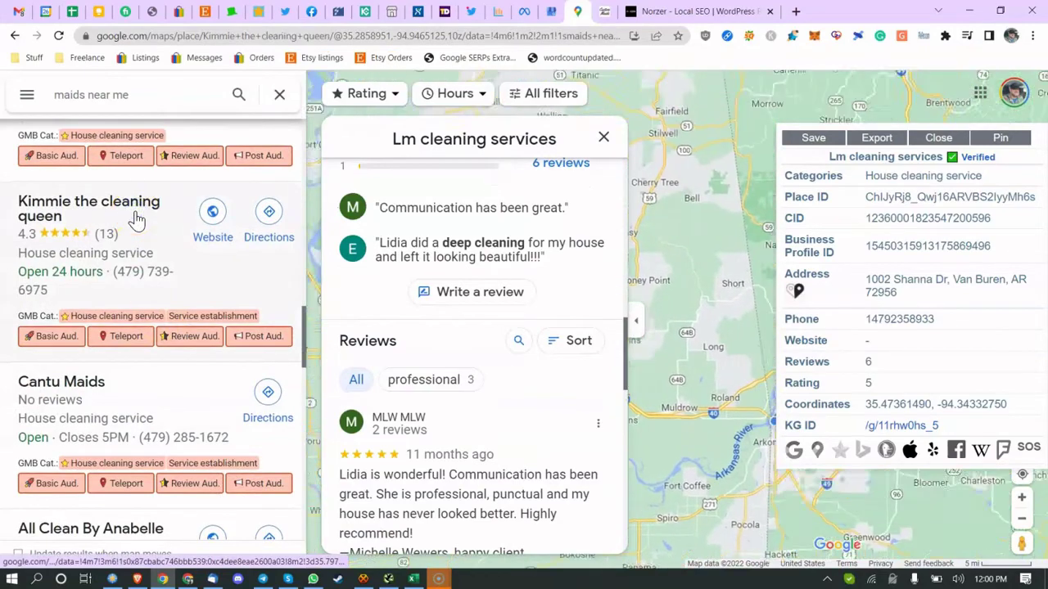
{"action": "scroll", "coordinate": [135, 217], "scroll_direction": "up", "scroll_amount": 1}
{"action": "scroll", "coordinate": [451, 332], "scroll_direction": "down", "scroll_amount": 3}
{"action": "scroll", "coordinate": [451, 331], "scroll_direction": "down", "scroll_amount": 10}
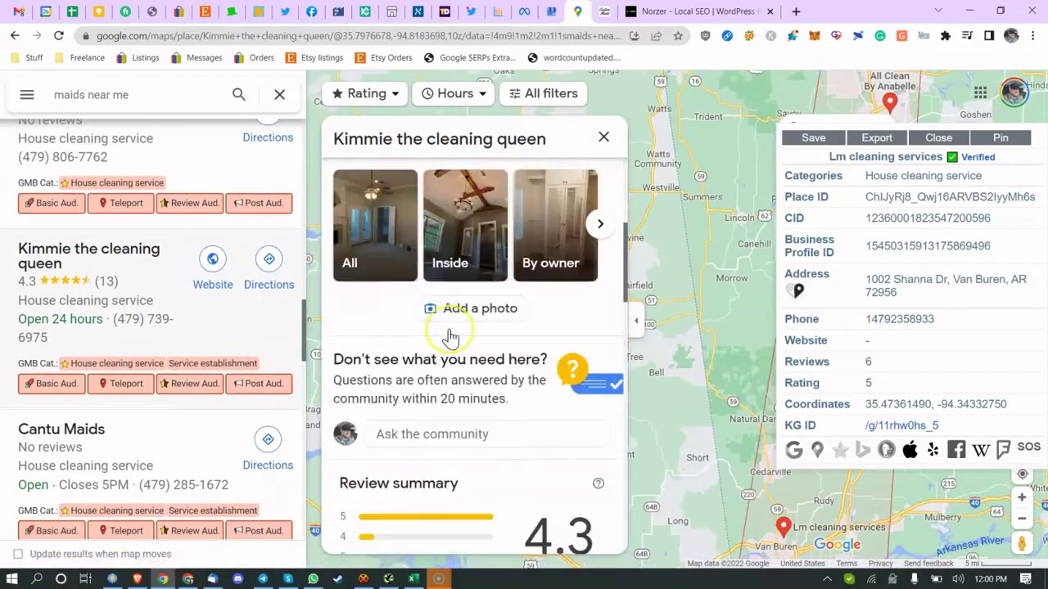
{"action": "scroll", "coordinate": [450, 335], "scroll_direction": "up", "scroll_amount": 5}
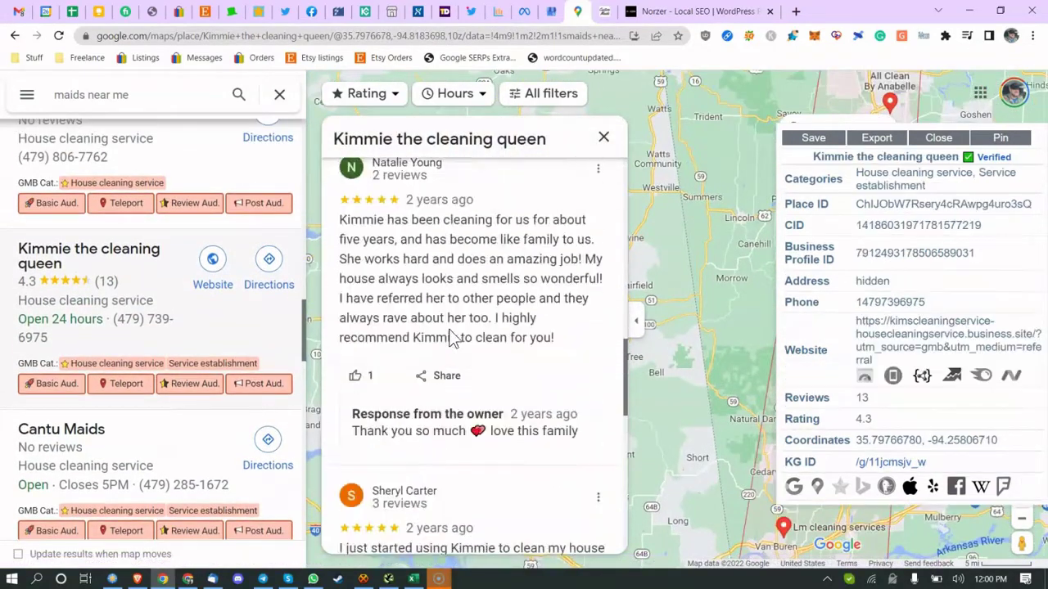
Step: Switch to the Excel audit workbook and review the keyword comment in D15 for the review justifications task
{"action": "left_click", "coordinate": [413, 579]}
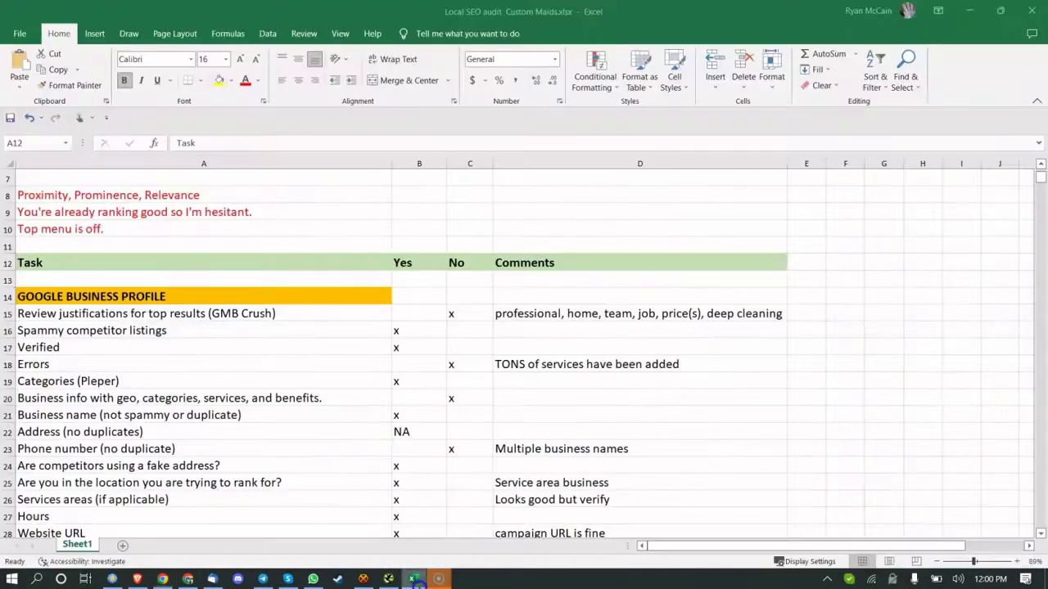
{"action": "left_click", "coordinate": [552, 324]}
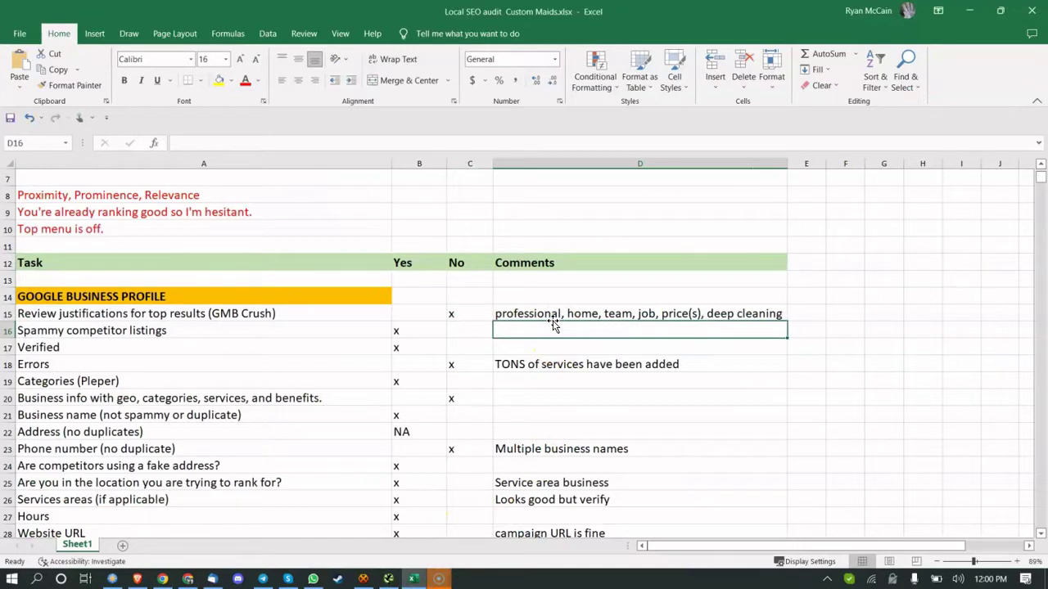
{"action": "left_click", "coordinate": [557, 313]}
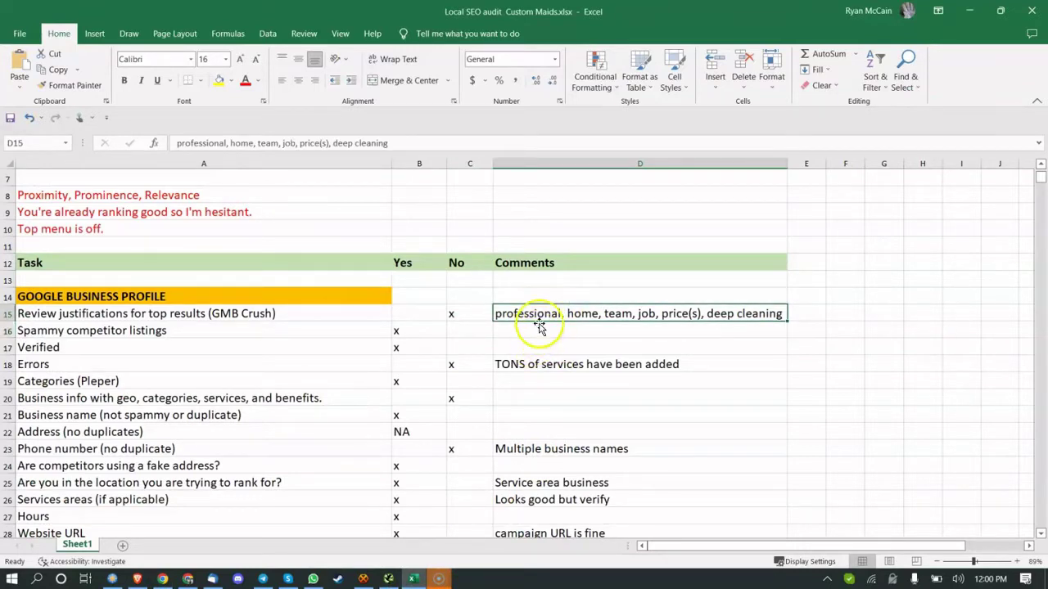
{"action": "left_click", "coordinate": [673, 326]}
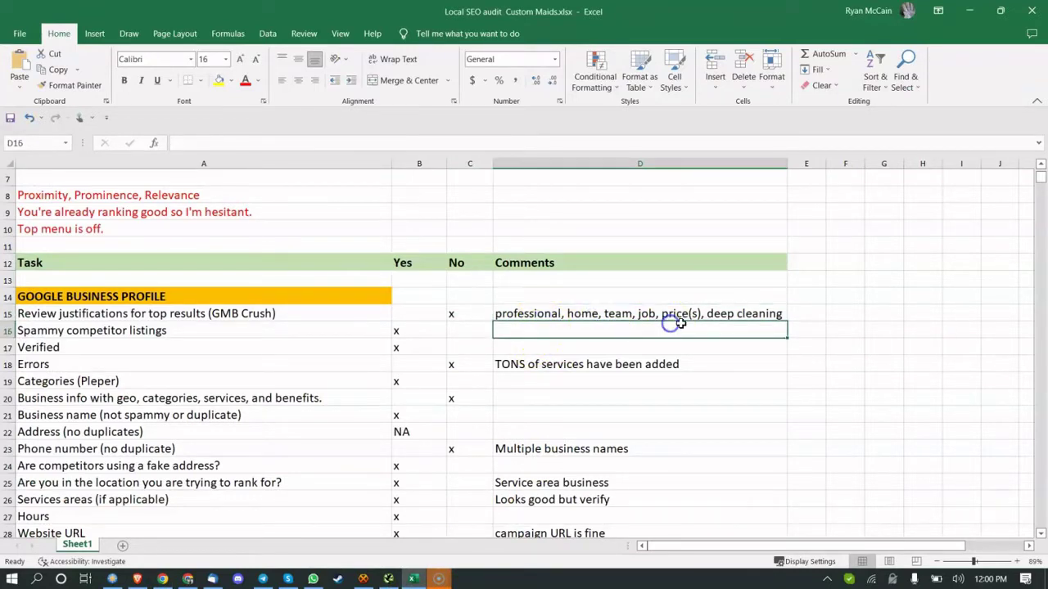
{"action": "left_click", "coordinate": [751, 313]}
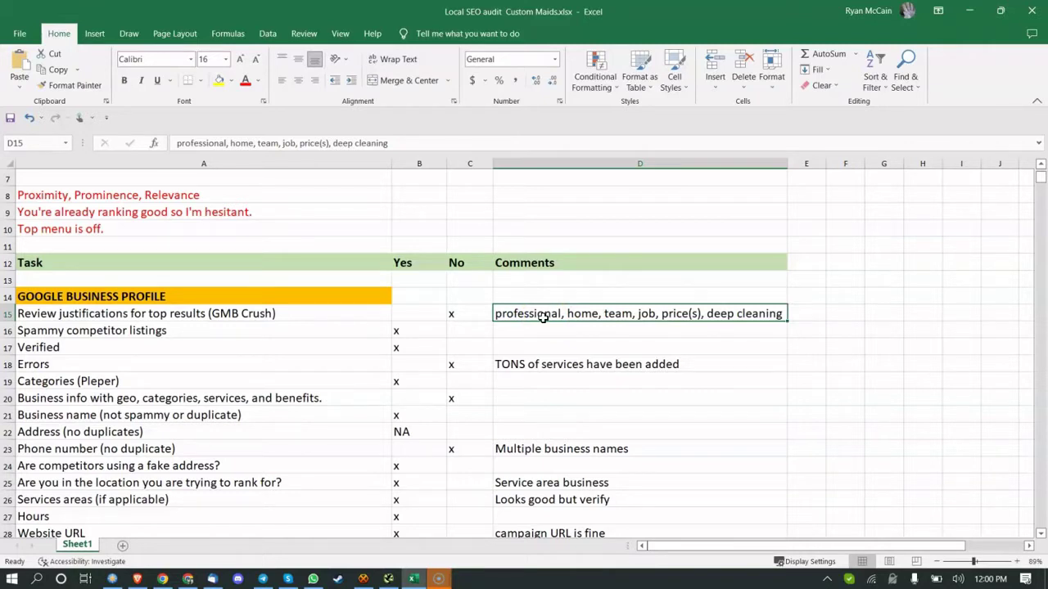
{"action": "left_click", "coordinate": [560, 291]}
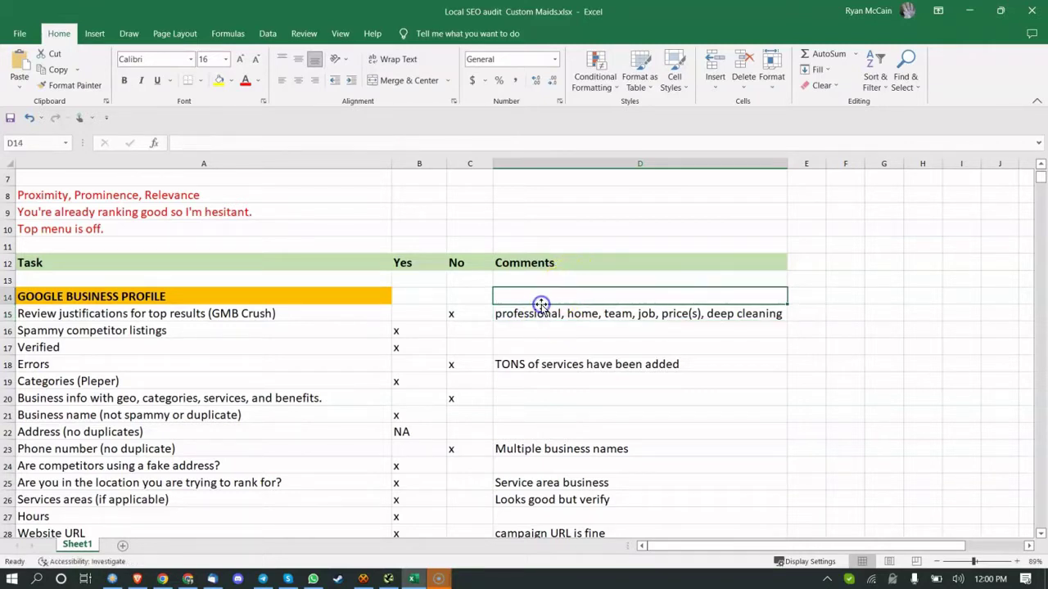
{"action": "left_click", "coordinate": [517, 320]}
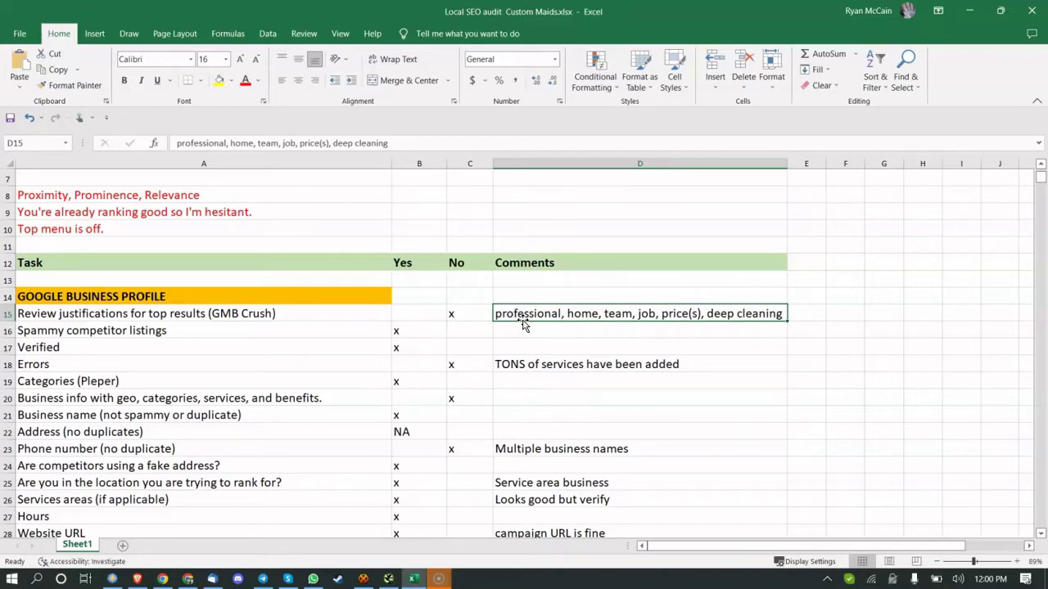
{"action": "double_click", "coordinate": [551, 314]}
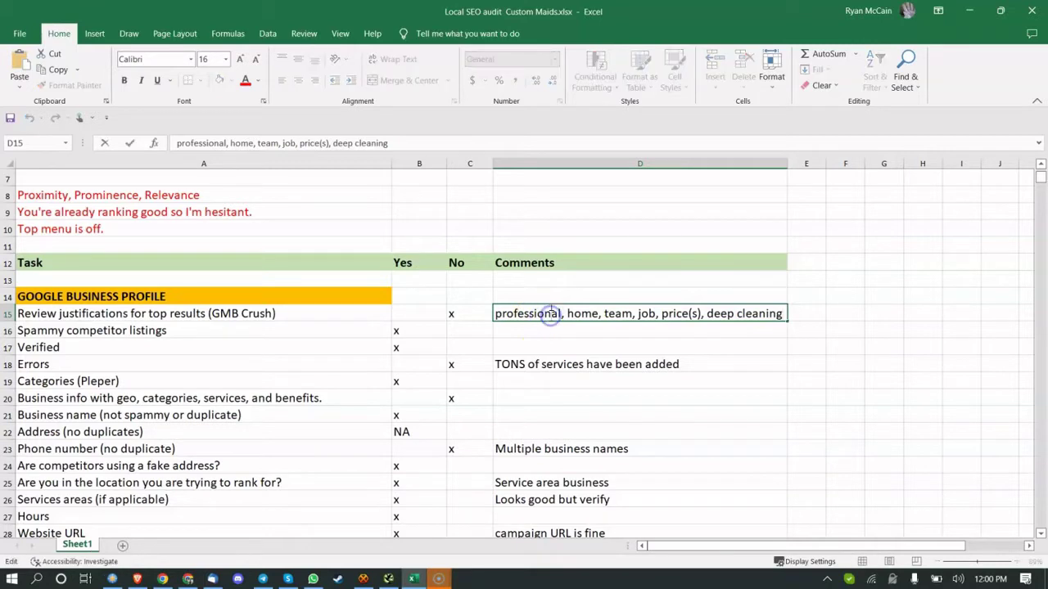
Step: Change the Spammy competitor listings answer to No by clearing B16 and entering x in C16
{"action": "left_click", "coordinate": [233, 330]}
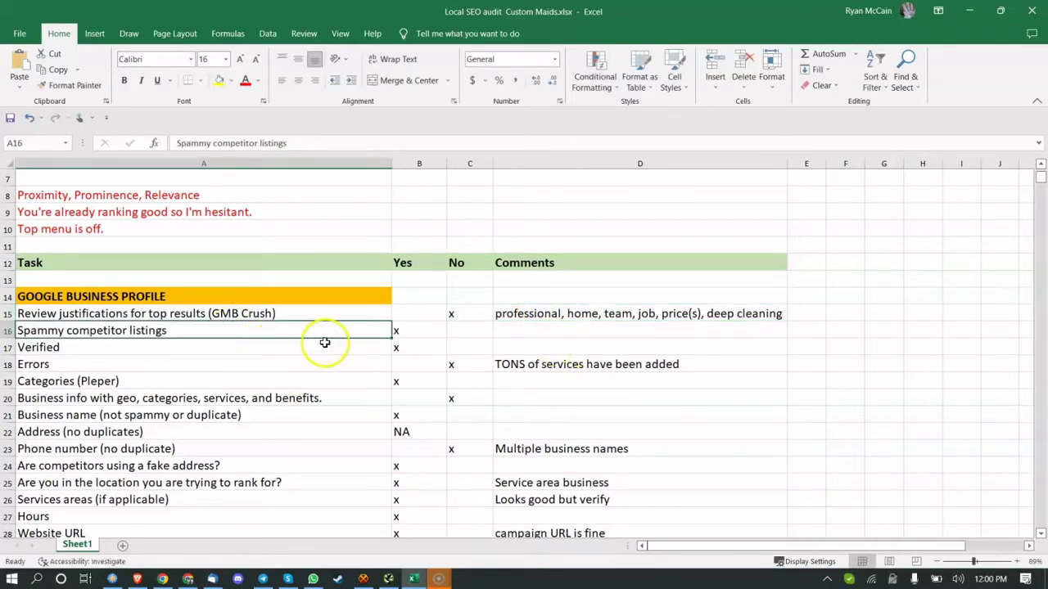
{"action": "left_click", "coordinate": [157, 337]}
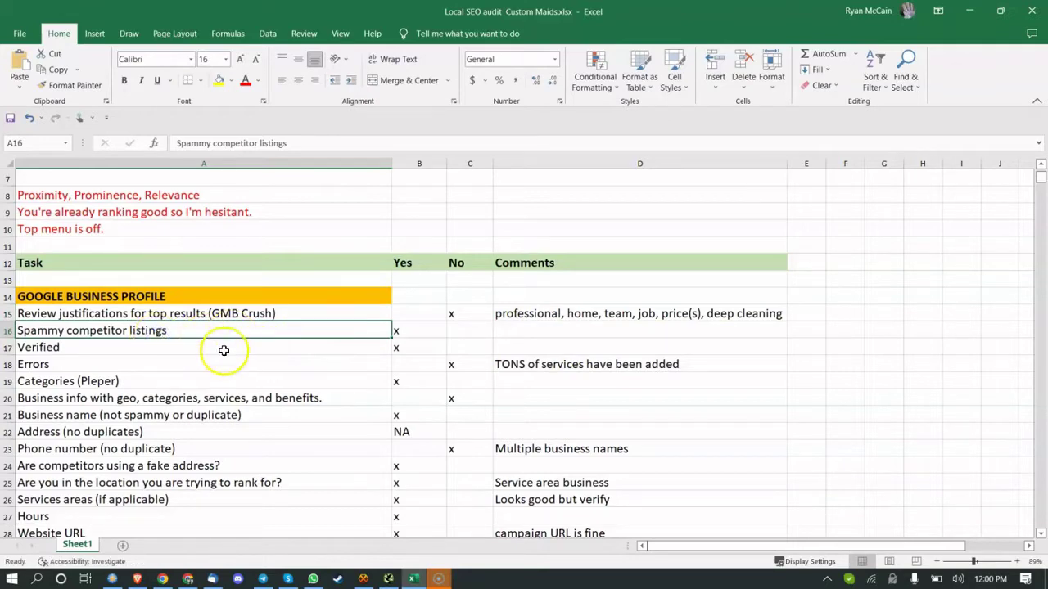
{"action": "left_click", "coordinate": [438, 327]}
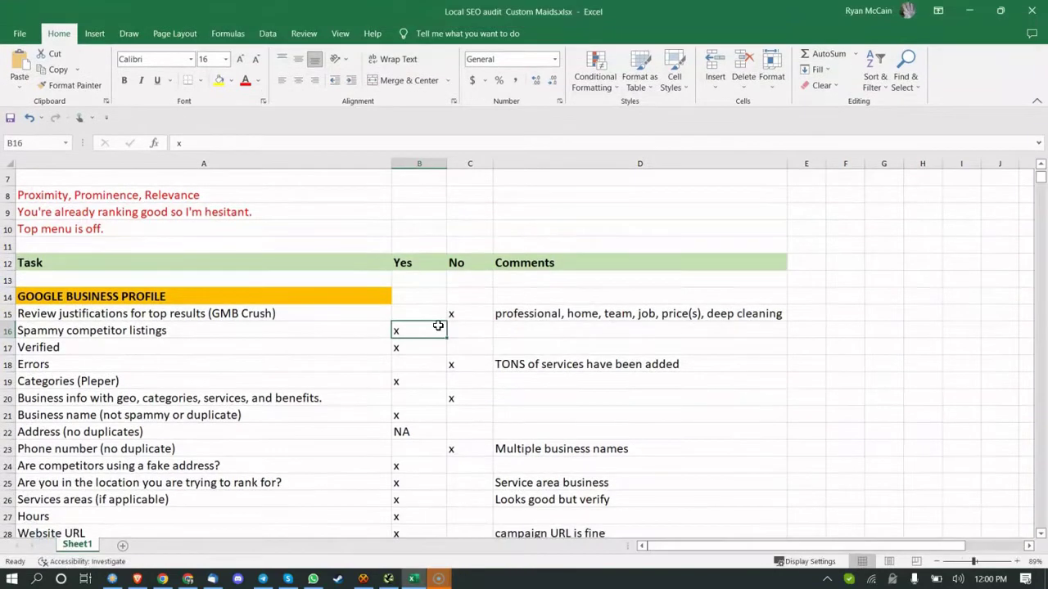
{"action": "key", "text": "Delete"}
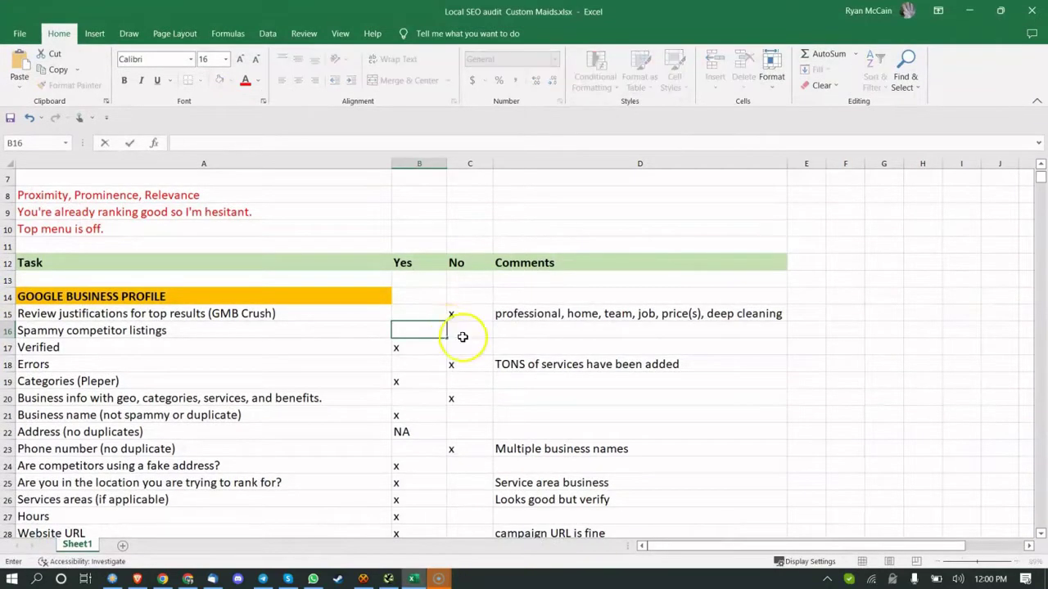
{"action": "left_click", "coordinate": [469, 328]}
{"action": "type", "text": "x"}
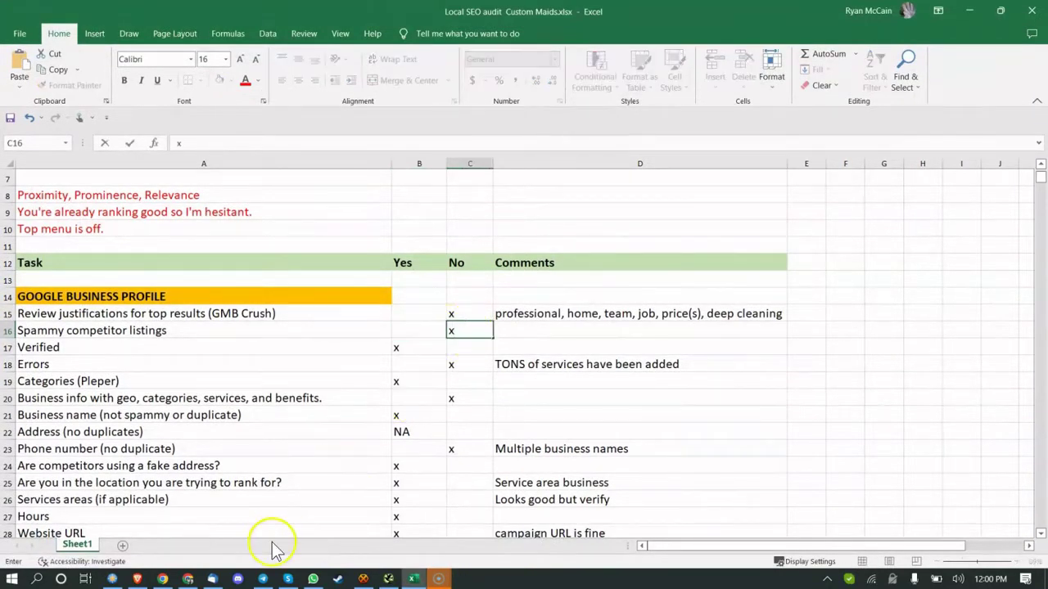
Step: Switch to Google Maps in the browser and look through the "maids near me" results for spammy competitor listings
{"action": "left_click", "coordinate": [163, 578]}
{"action": "scroll", "coordinate": [176, 355], "scroll_direction": "down", "scroll_amount": 5}
{"action": "scroll", "coordinate": [178, 358], "scroll_direction": "up", "scroll_amount": 5}
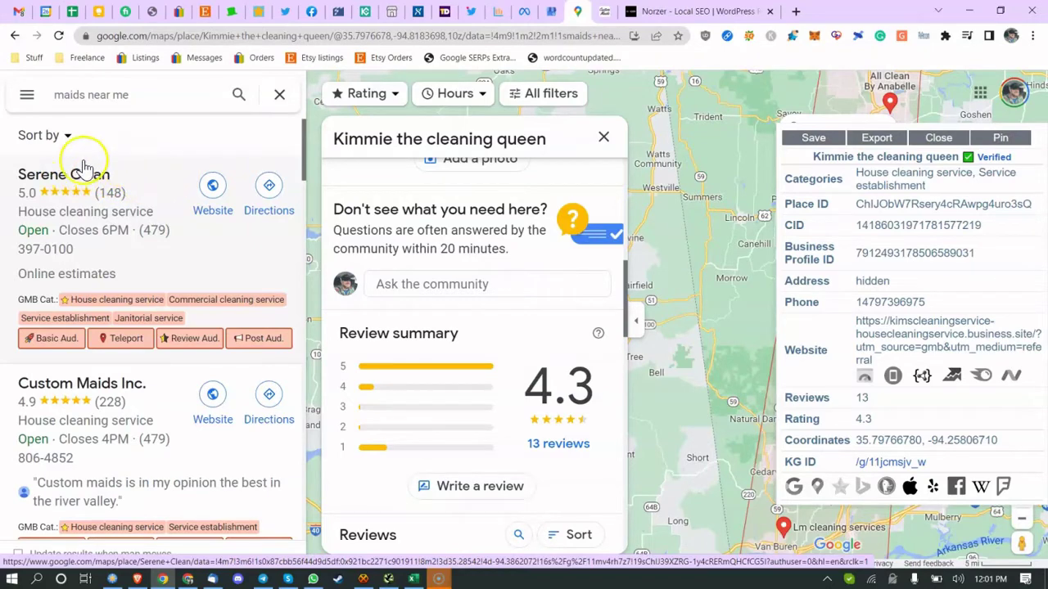
{"action": "scroll", "coordinate": [103, 180], "scroll_direction": "down", "scroll_amount": 2}
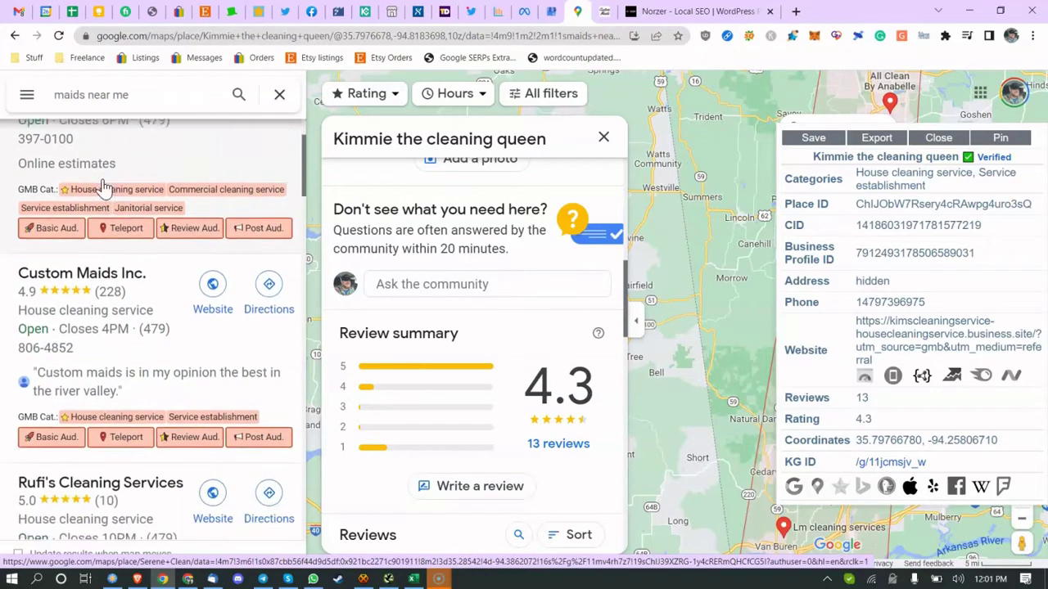
{"action": "scroll", "coordinate": [103, 186], "scroll_direction": "down", "scroll_amount": 7}
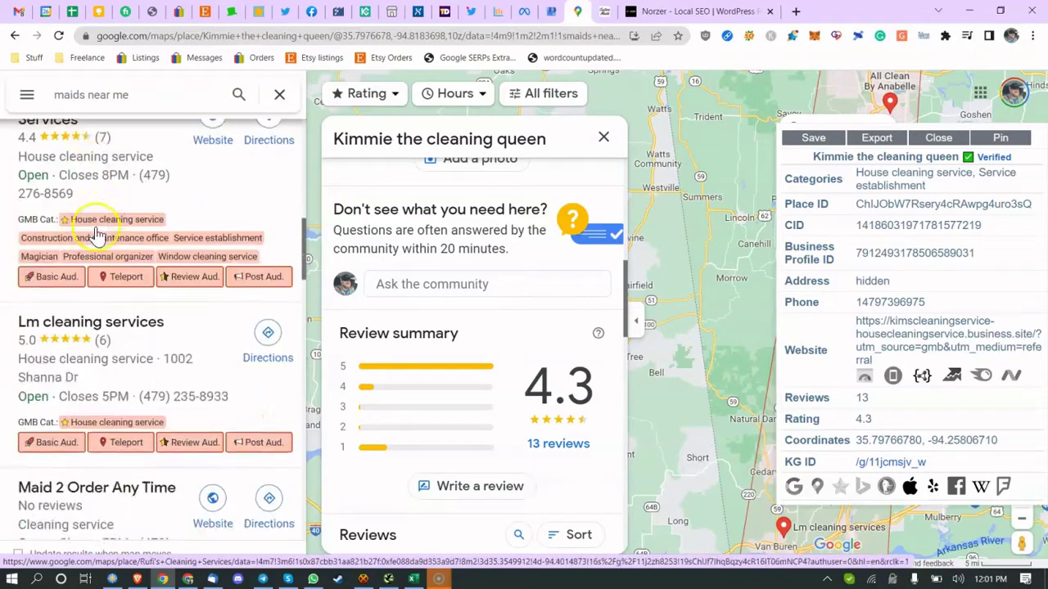
{"action": "scroll", "coordinate": [96, 235], "scroll_direction": "down", "scroll_amount": 20}
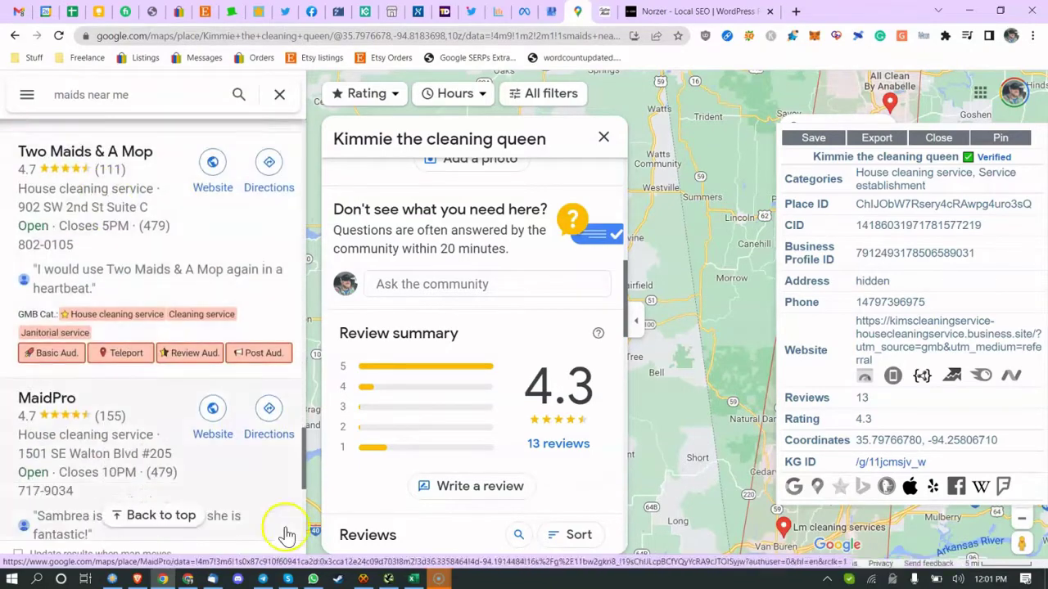
Step: Switch to the Excel audit workbook, commit the entry in C16, and review the Verified and Errors rows, including the comment in D18
{"action": "left_click", "coordinate": [413, 579]}
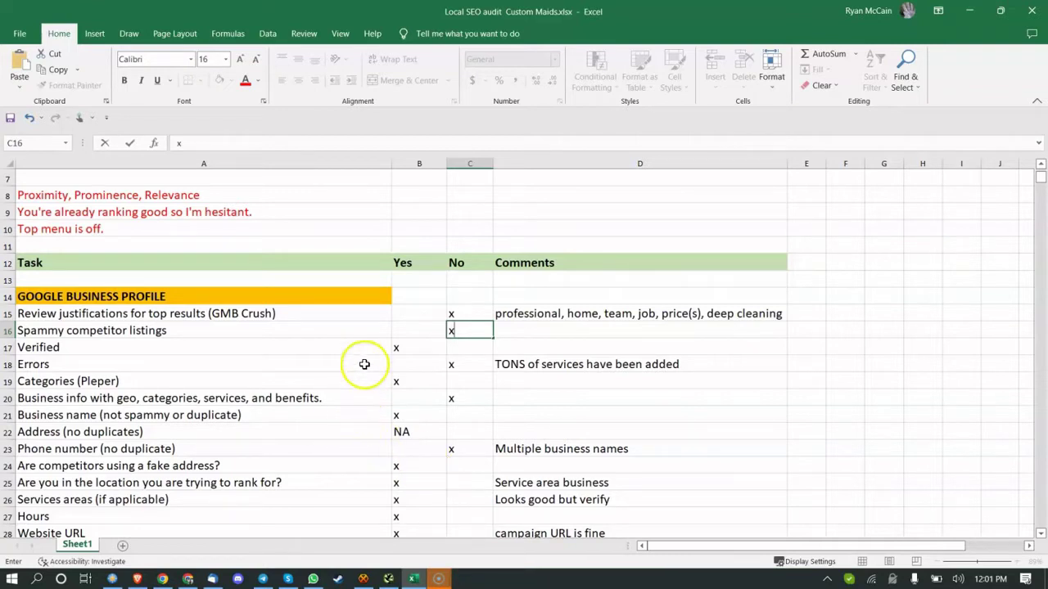
{"action": "left_click", "coordinate": [407, 344]}
{"action": "left_click", "coordinate": [325, 369]}
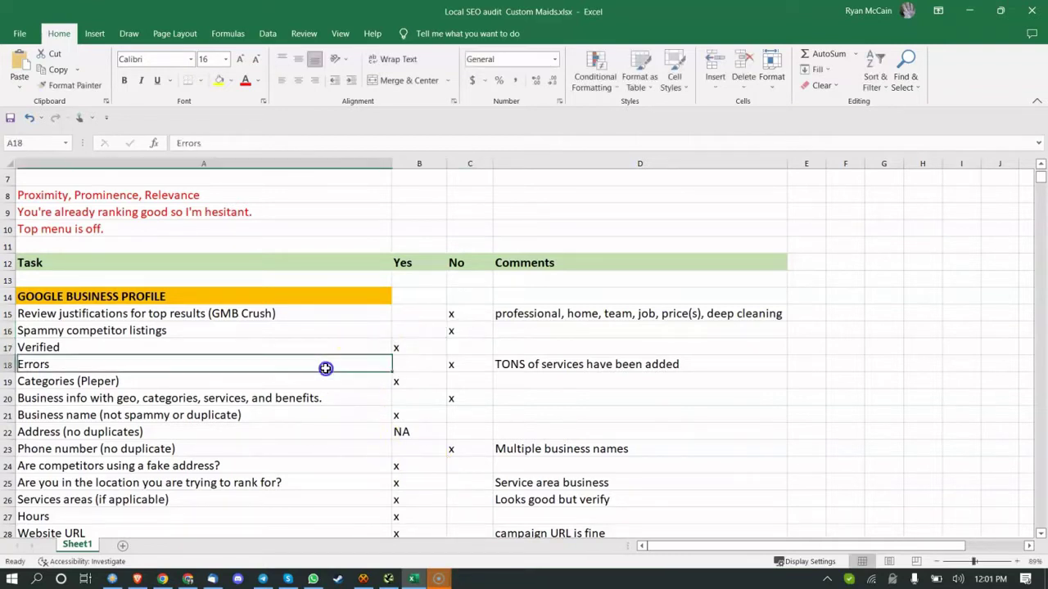
{"action": "left_click", "coordinate": [568, 362]}
Step: Switch to Google Business Profile Manager in the browser, open the Custom Maids Inc. services list and read the notice about updated services
{"action": "left_click", "coordinate": [162, 578]}
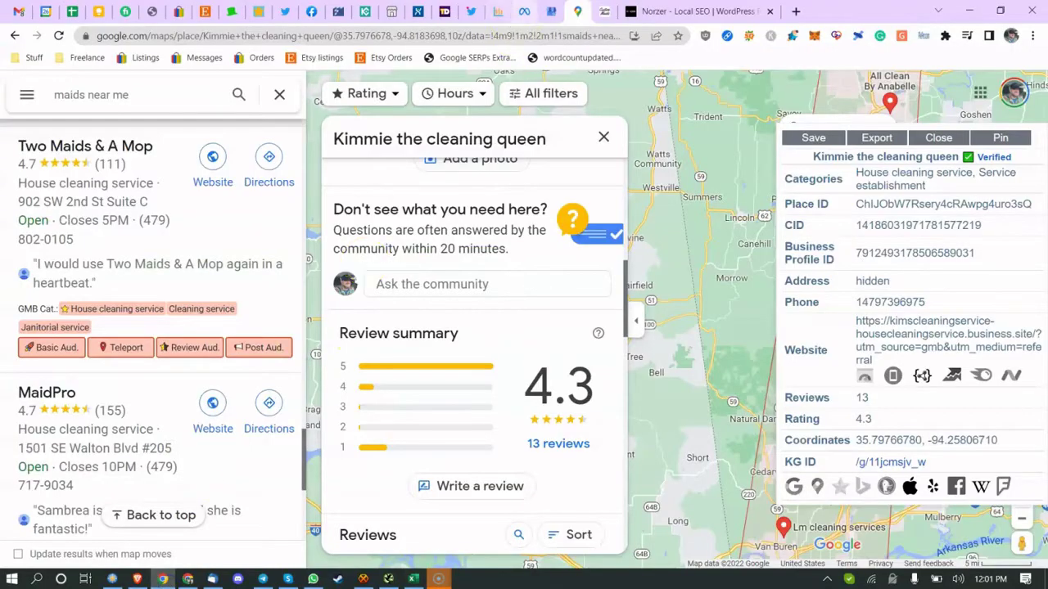
{"action": "left_click", "coordinate": [551, 11]}
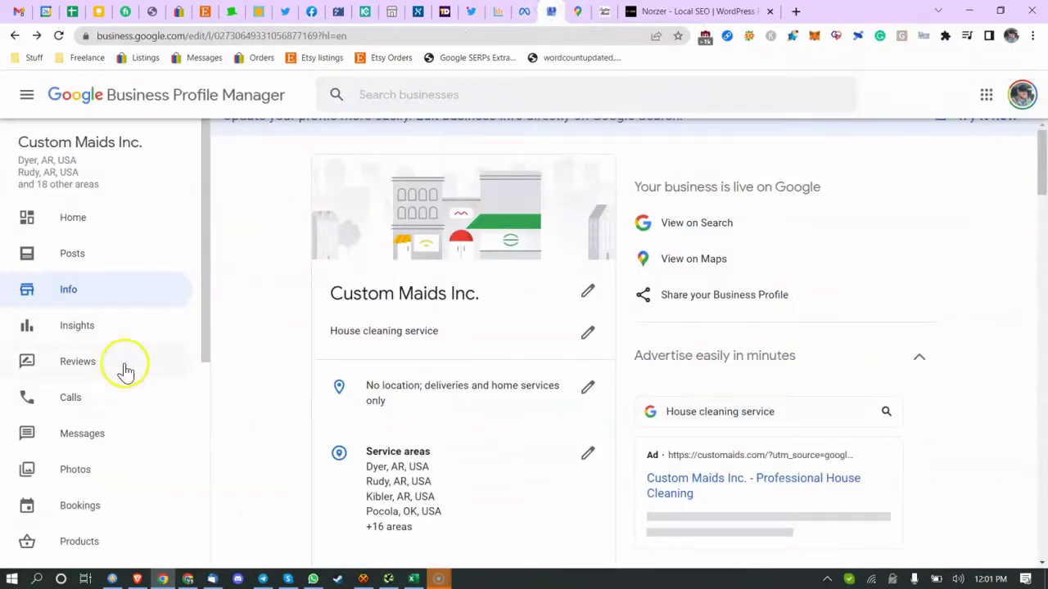
{"action": "scroll", "coordinate": [112, 468], "scroll_direction": "down", "scroll_amount": 2}
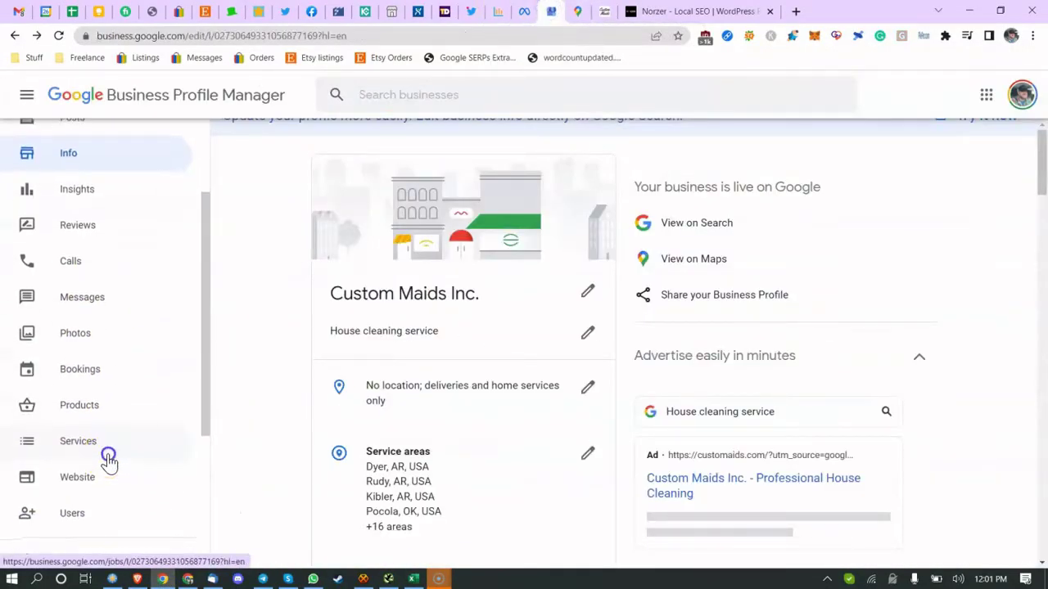
{"action": "left_click", "coordinate": [108, 457]}
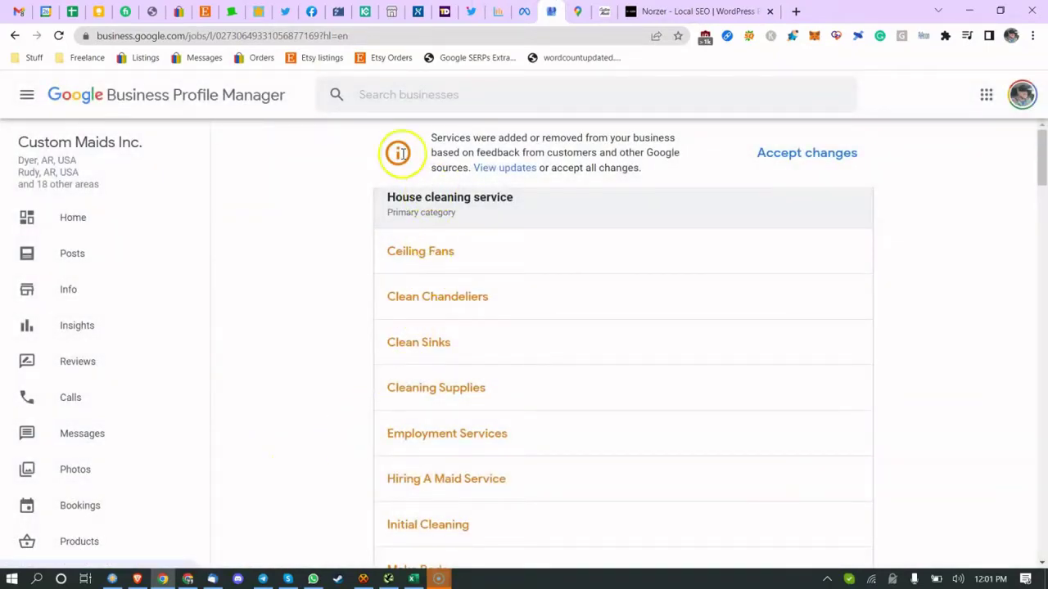
{"action": "left_click_drag", "start_coordinate": [468, 139], "coordinate": [612, 146]}
{"action": "left_click", "coordinate": [612, 147]}
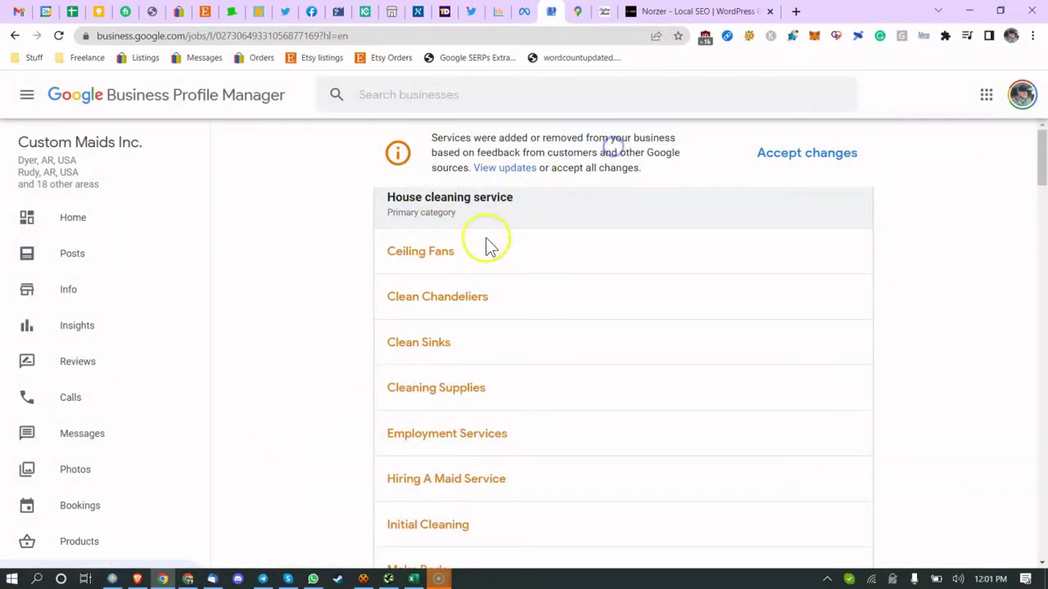
Step: Examine the suggested services under House cleaning service and the remaining service entries through the end of the list
{"action": "left_click_drag", "start_coordinate": [446, 266], "coordinate": [503, 440]}
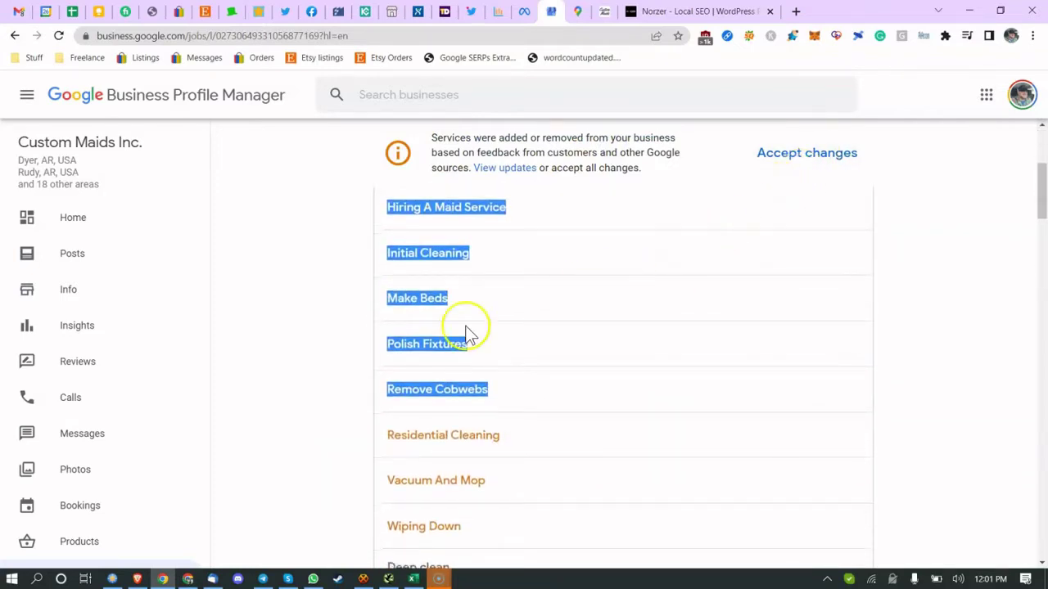
{"action": "scroll", "coordinate": [357, 347], "scroll_direction": "down", "scroll_amount": 3}
{"action": "scroll", "coordinate": [356, 338], "scroll_direction": "down", "scroll_amount": 4}
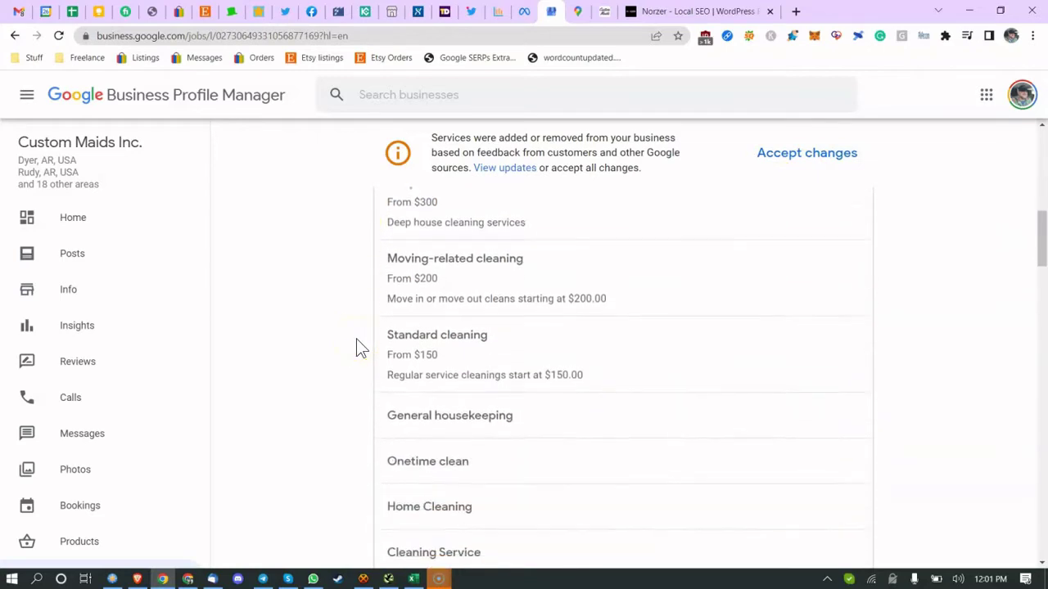
{"action": "scroll", "coordinate": [370, 344], "scroll_direction": "down", "scroll_amount": 2}
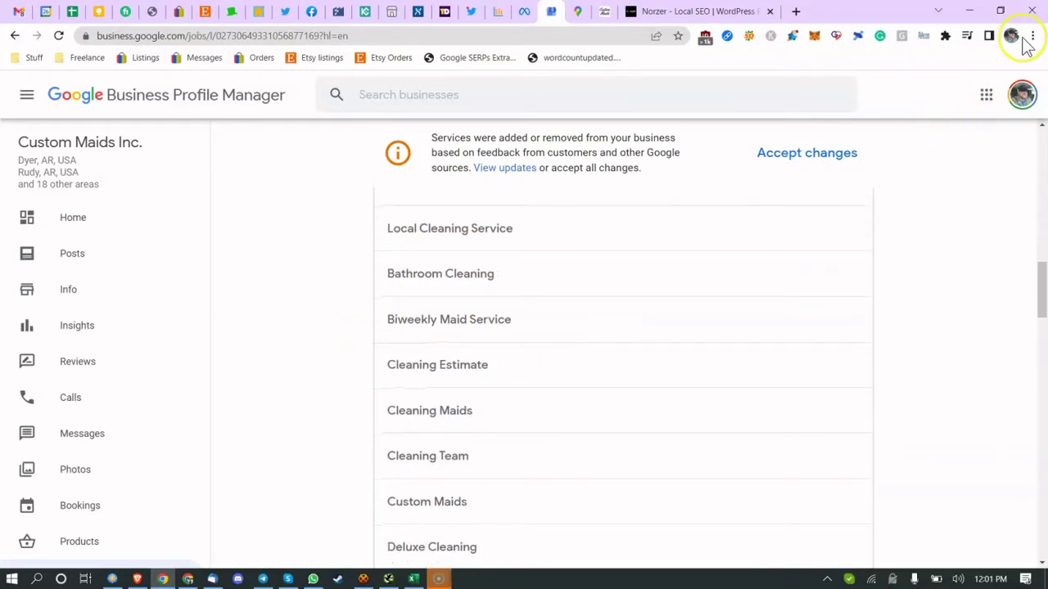
{"action": "scroll", "coordinate": [810, 302], "scroll_direction": "down", "scroll_amount": 3}
{"action": "scroll", "coordinate": [810, 301], "scroll_direction": "down", "scroll_amount": 5}
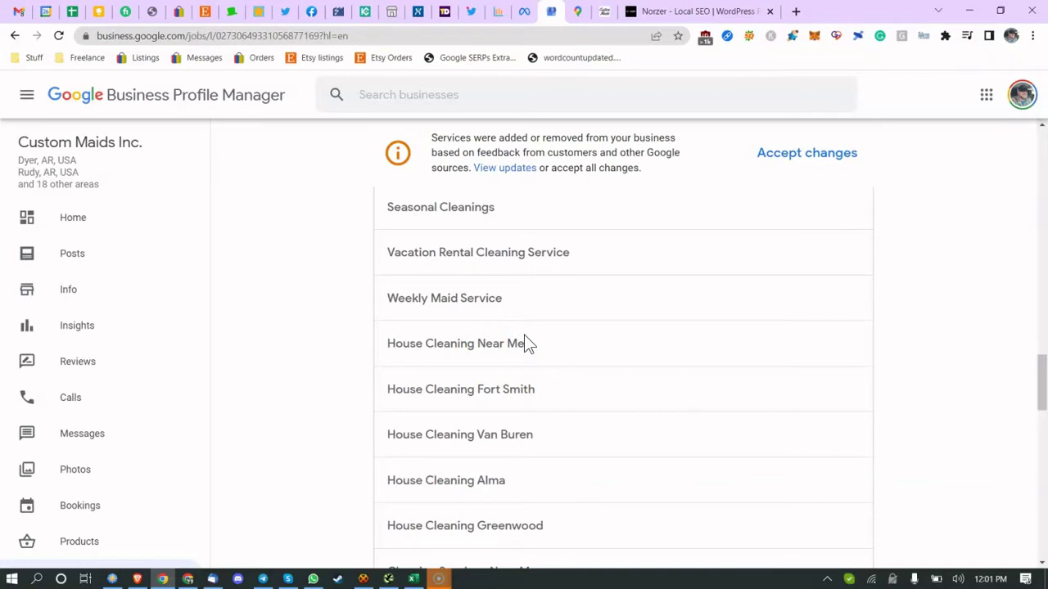
{"action": "scroll", "coordinate": [525, 344], "scroll_direction": "down", "scroll_amount": 7}
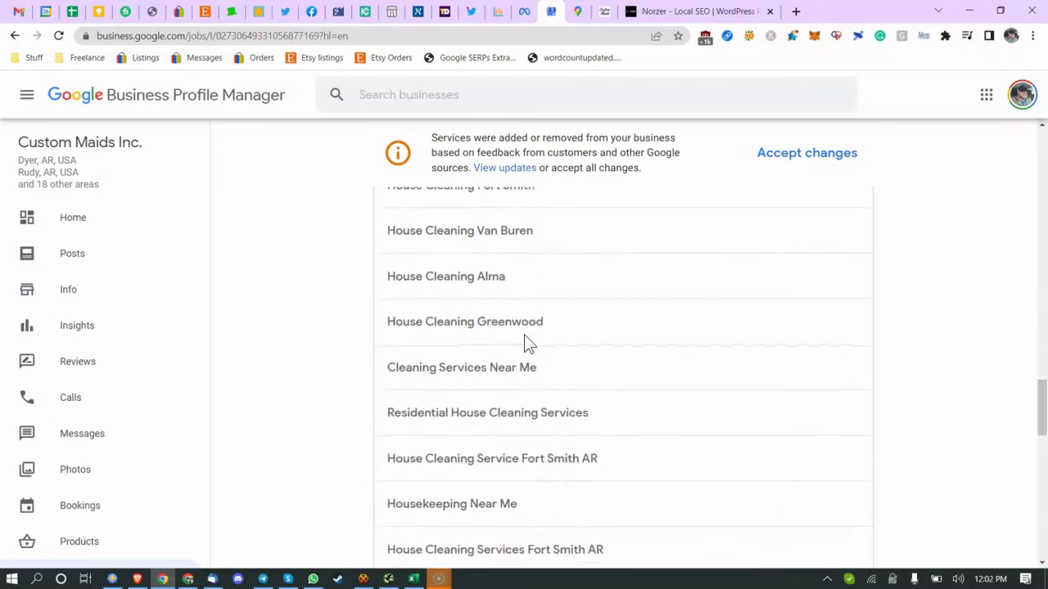
{"action": "scroll", "coordinate": [528, 344], "scroll_direction": "down", "scroll_amount": 7}
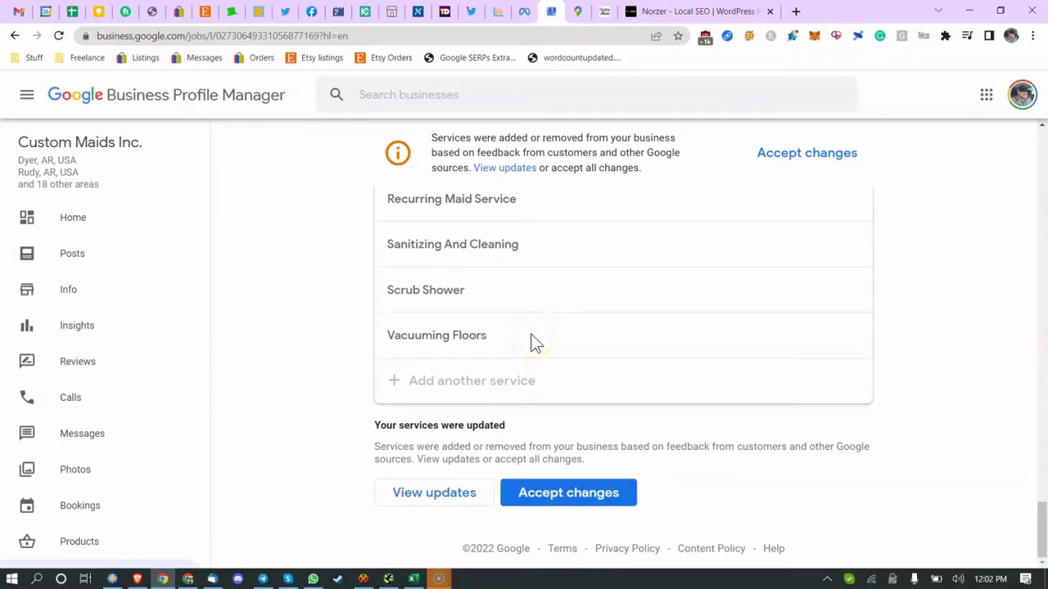
Step: Go back up the services list and examine entries such as Kitchen Cleaning, Deluxe Cleaning and Disinfecting Service
{"action": "scroll", "coordinate": [533, 343], "scroll_direction": "up", "scroll_amount": 4}
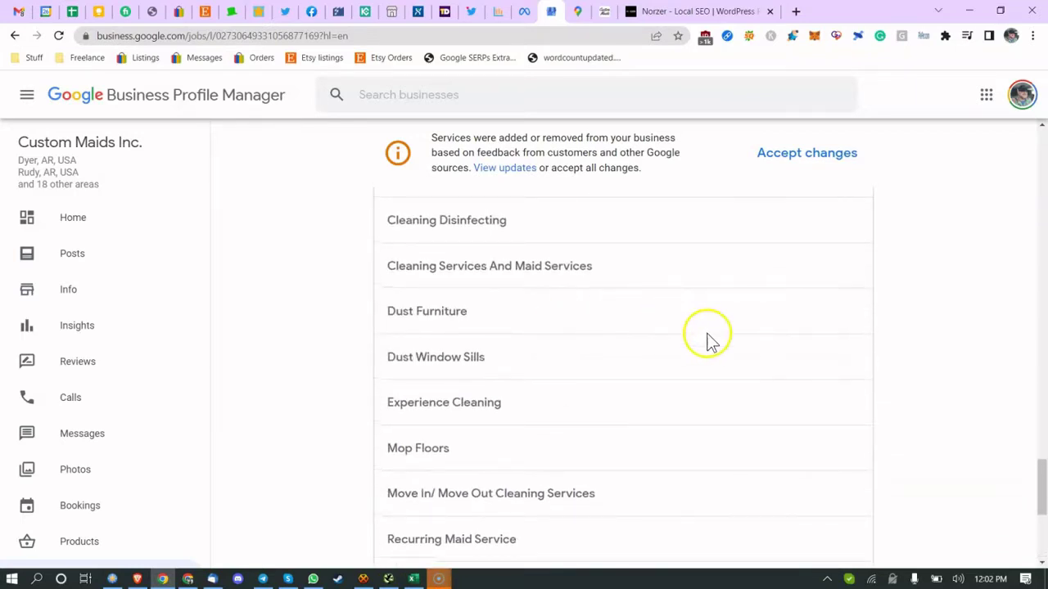
{"action": "scroll", "coordinate": [802, 374], "scroll_direction": "up", "scroll_amount": 15}
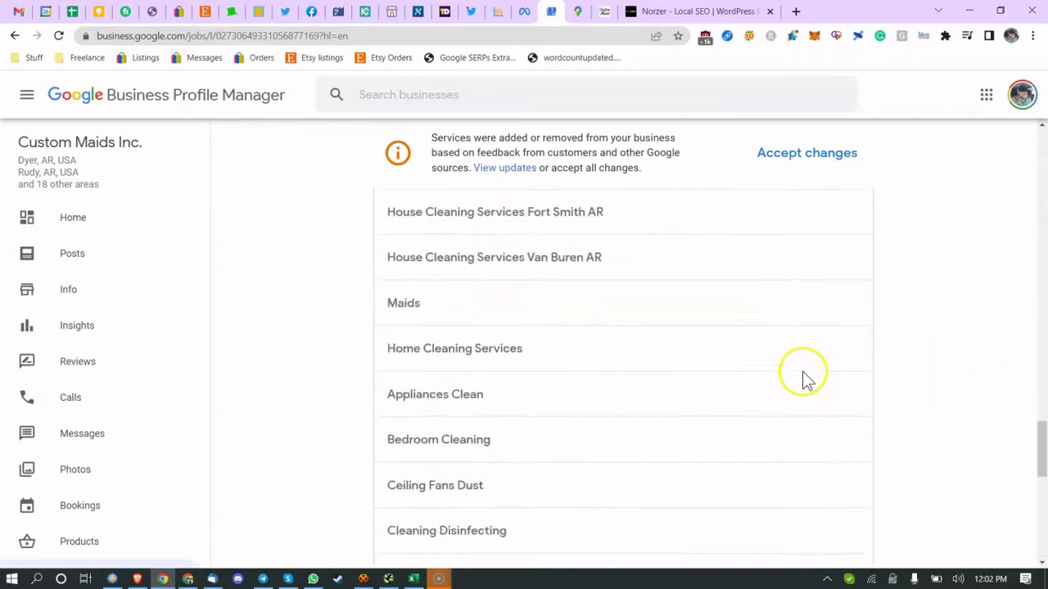
{"action": "left_click_drag", "start_coordinate": [450, 330], "coordinate": [493, 331]}
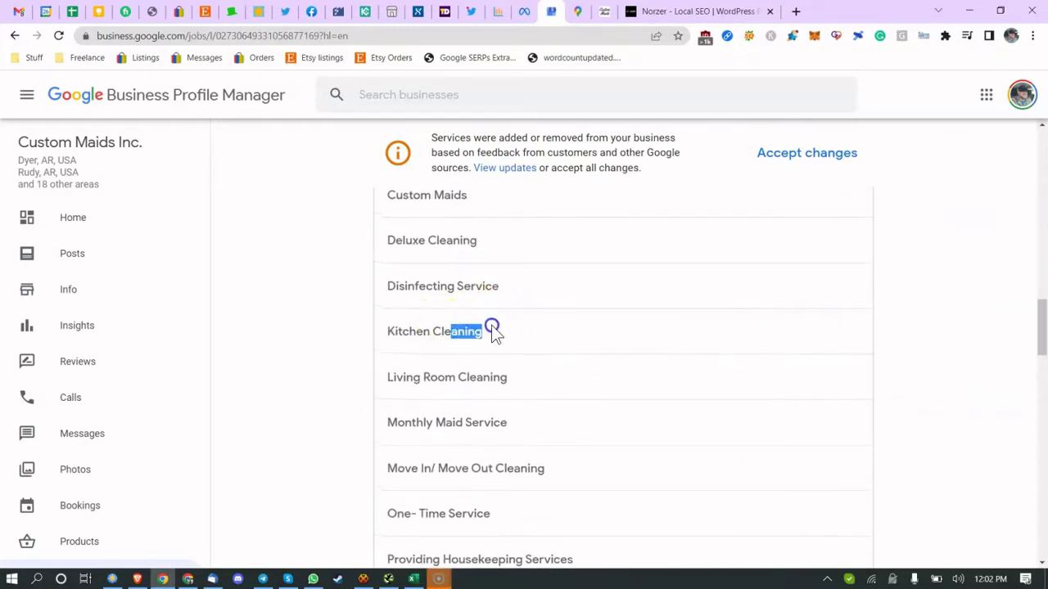
{"action": "left_click_drag", "start_coordinate": [438, 268], "coordinate": [461, 273]}
{"action": "scroll", "coordinate": [468, 273], "scroll_direction": "down", "scroll_amount": 3}
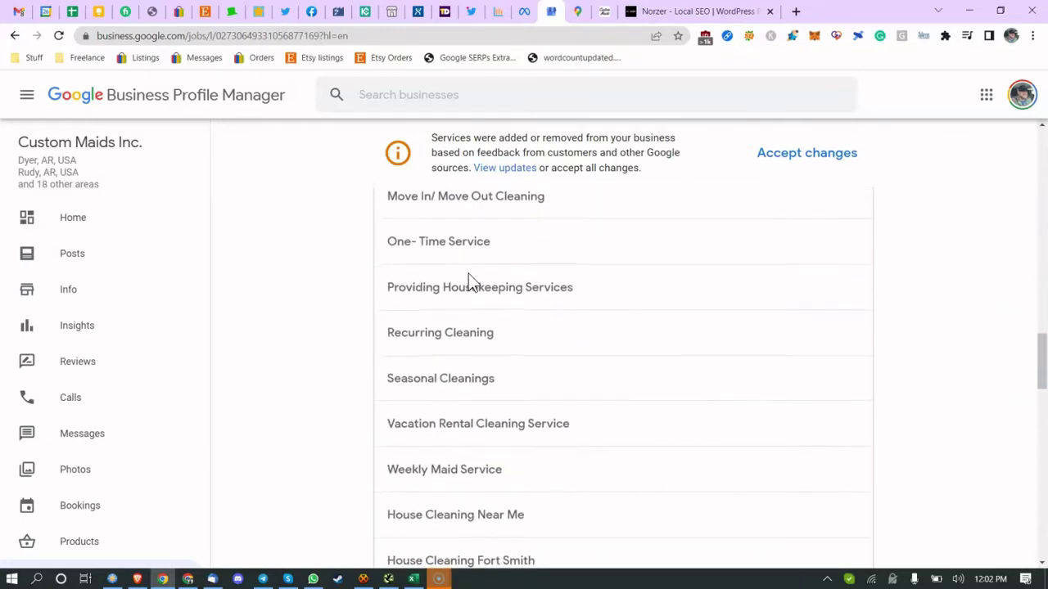
{"action": "scroll", "coordinate": [468, 274], "scroll_direction": "up", "scroll_amount": 5}
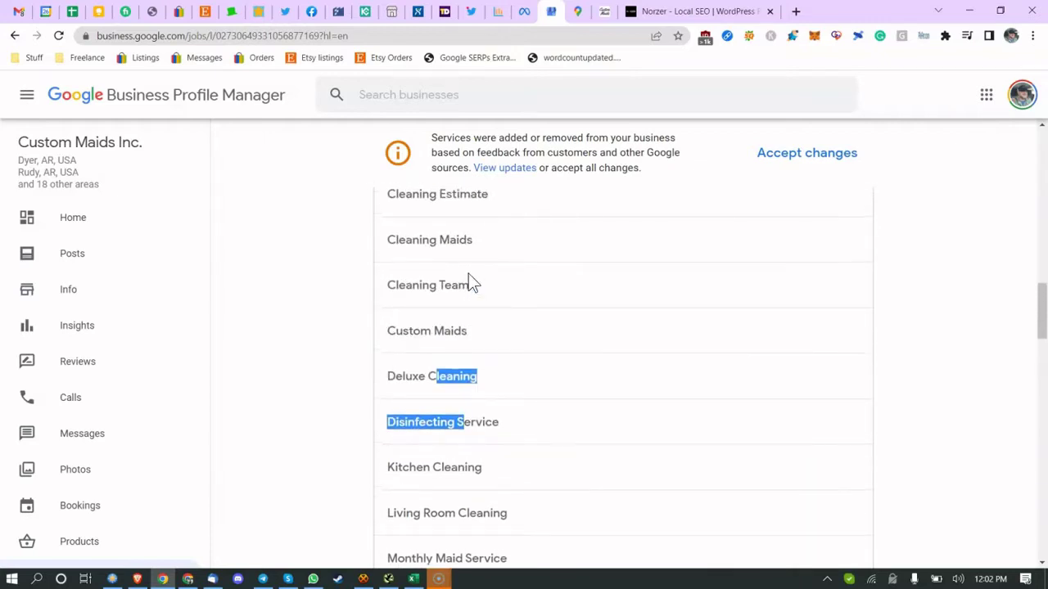
{"action": "left_click", "coordinate": [426, 278]}
{"action": "scroll", "coordinate": [468, 286], "scroll_direction": "up", "scroll_amount": 8}
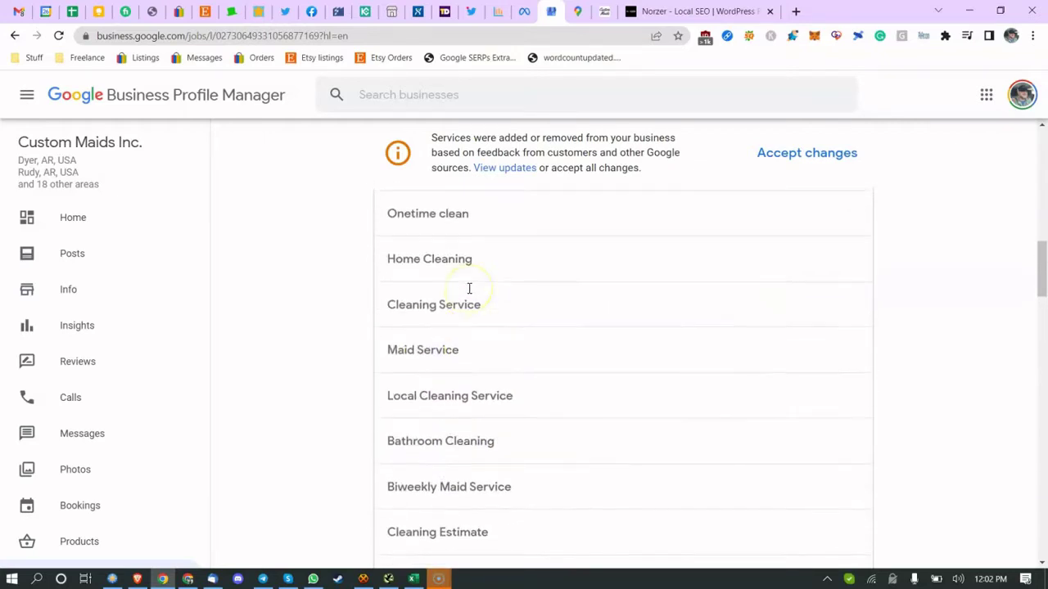
Step: Examine the wording of the Onetime clean, Home Cleaning and Cleaning Service entries
{"action": "scroll", "coordinate": [468, 286], "scroll_direction": "down", "scroll_amount": 3}
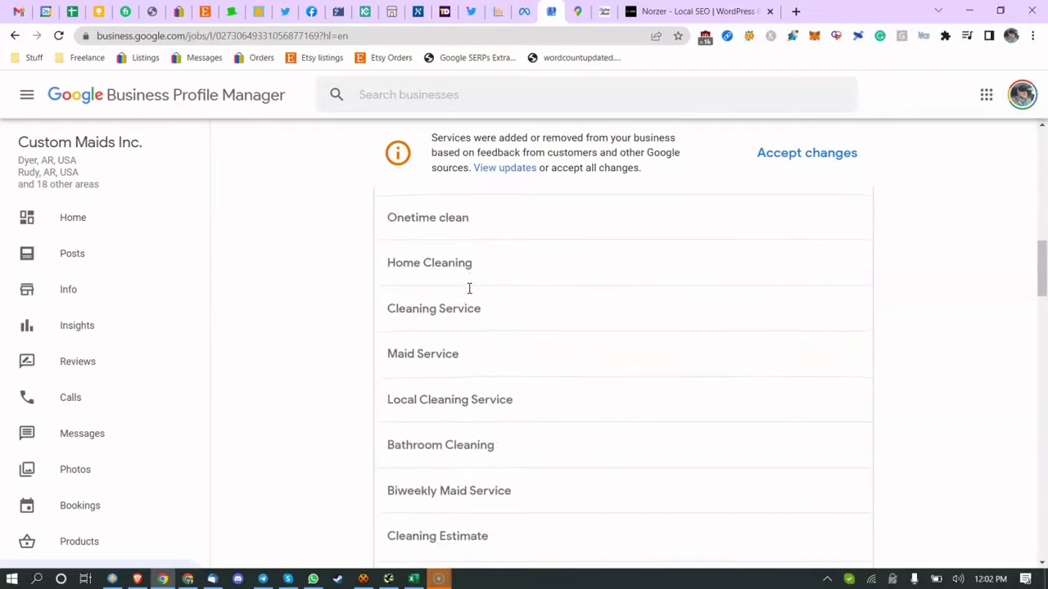
{"action": "left_click", "coordinate": [468, 282]}
{"action": "mouse_move", "coordinate": [414, 264]}
{"action": "left_mouse_down"}
{"action": "mouse_move", "coordinate": [427, 266]}
{"action": "mouse_move", "coordinate": [423, 260]}
{"action": "left_mouse_up"}
{"action": "left_click_drag", "start_coordinate": [412, 307], "coordinate": [428, 308]}
{"action": "left_click", "coordinate": [411, 262]}
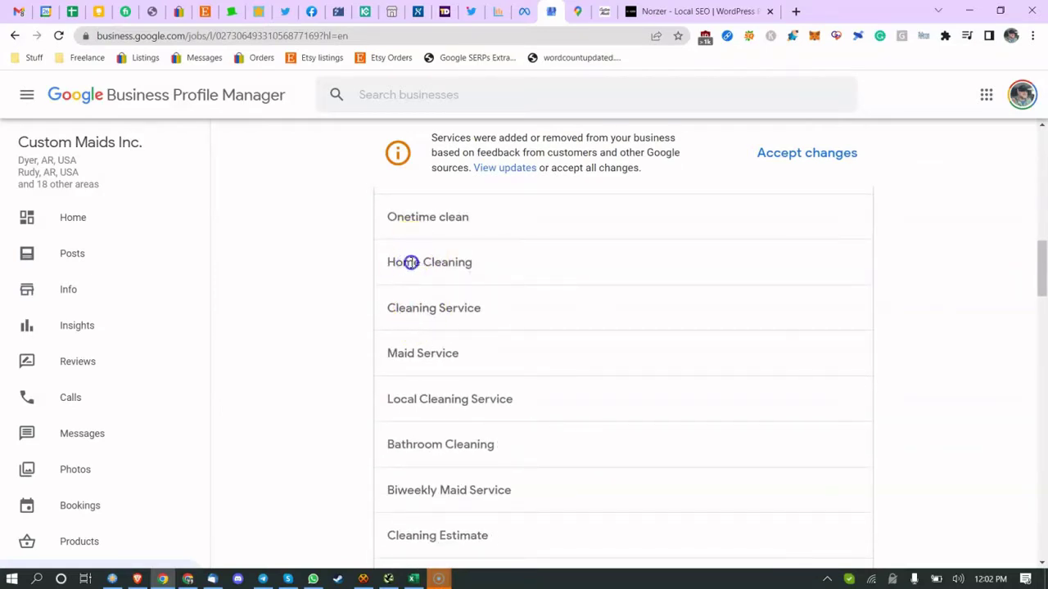
{"action": "left_click_drag", "start_coordinate": [404, 263], "coordinate": [418, 260]}
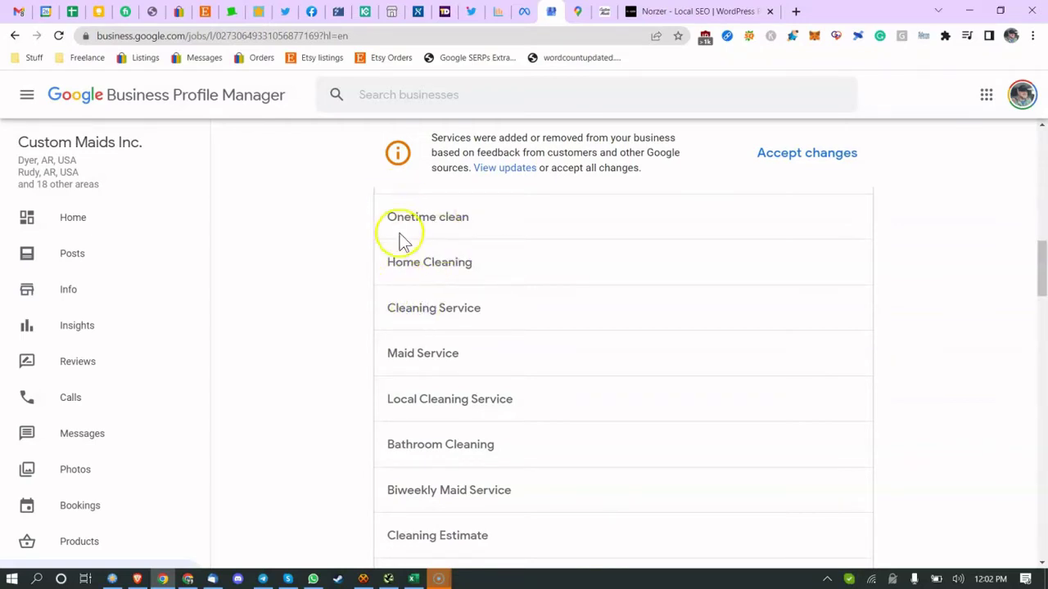
{"action": "left_click_drag", "start_coordinate": [381, 218], "coordinate": [399, 217]}
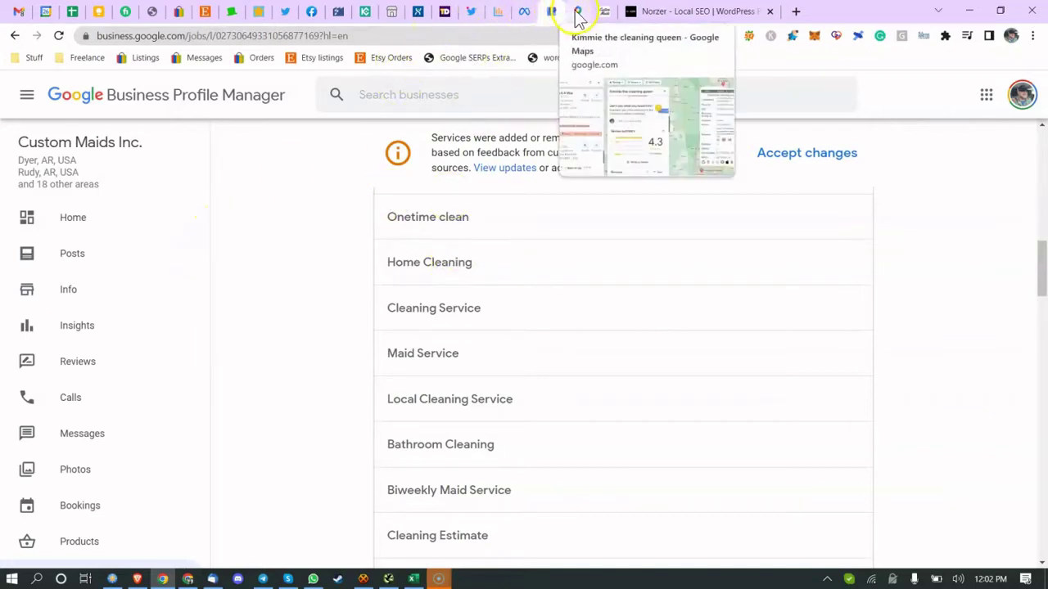
Step: Check which services the Custom Maids website offers, and return to the services list in Google Business Profile Manager
{"action": "left_click", "coordinate": [604, 12]}
{"action": "mouse_move", "coordinate": [384, 135]}
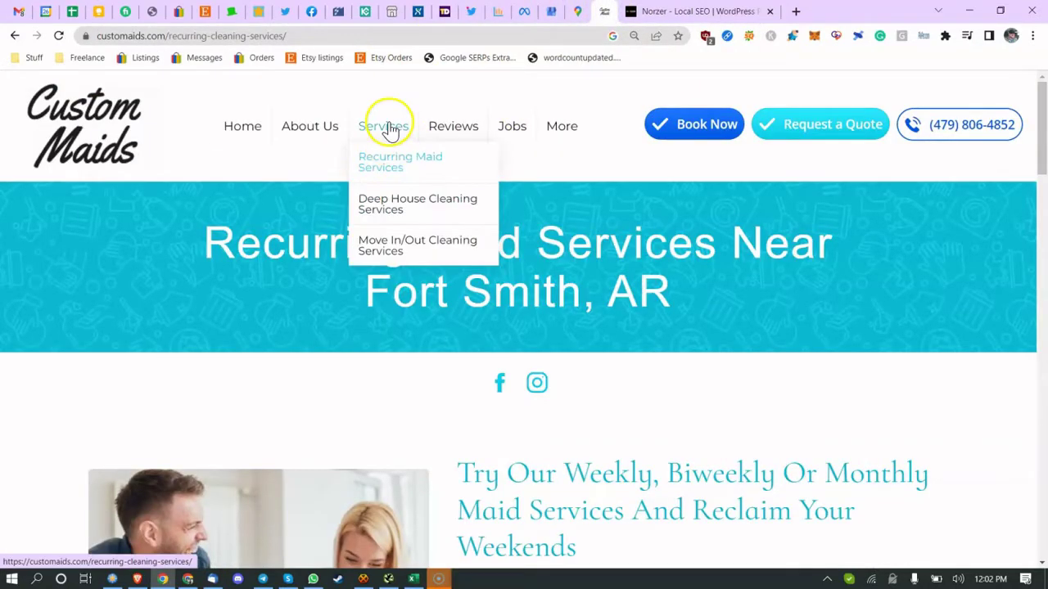
{"action": "left_click", "coordinate": [552, 12]}
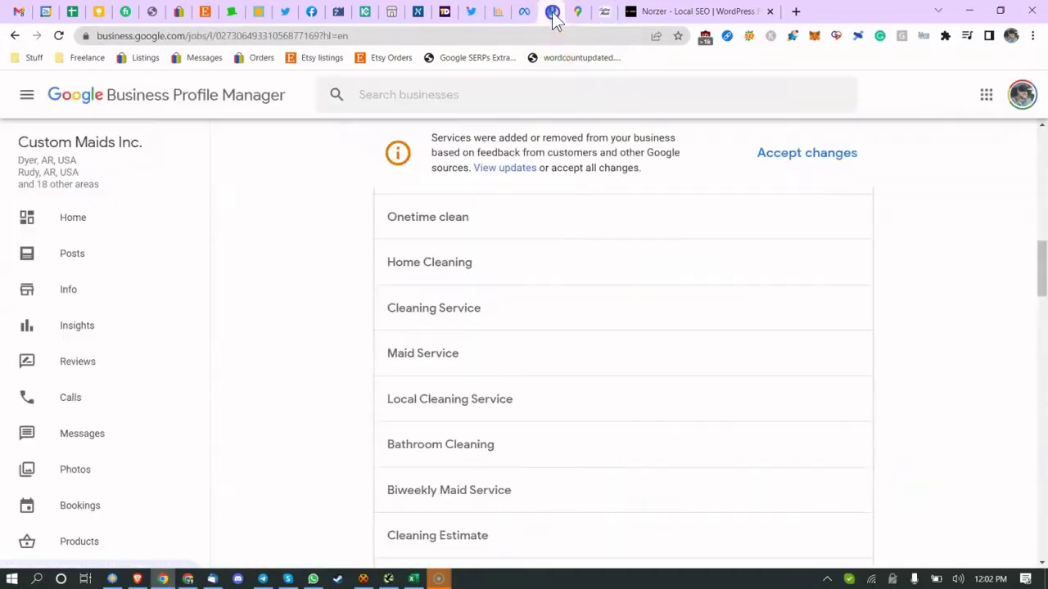
Step: Examine the service entries from Biweekly Maid Service down to the location-based House Cleaning entries
{"action": "scroll", "coordinate": [461, 246], "scroll_direction": "down", "scroll_amount": 3}
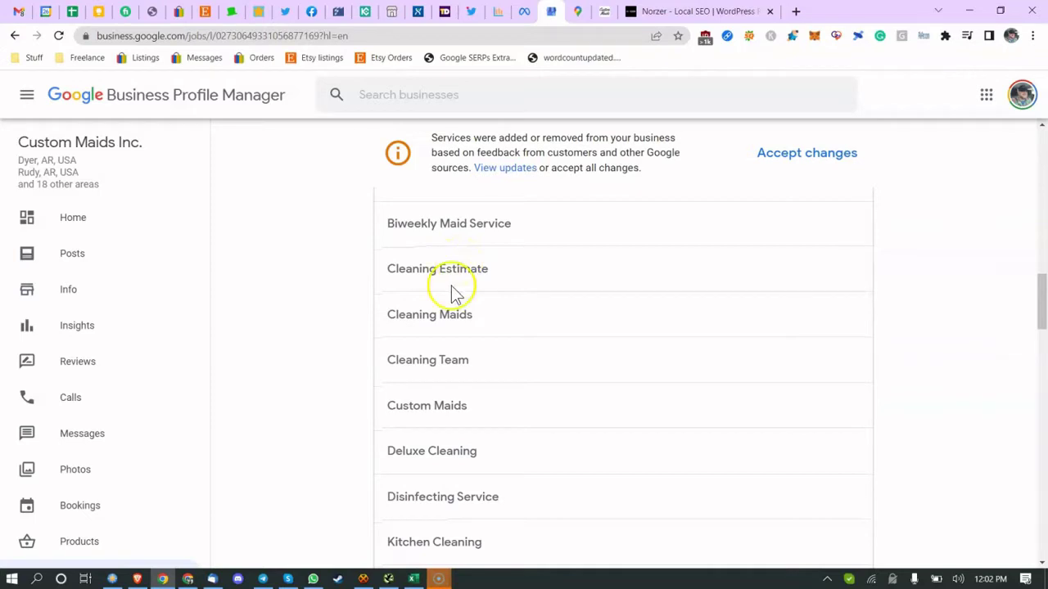
{"action": "scroll", "coordinate": [446, 293], "scroll_direction": "down", "scroll_amount": 2}
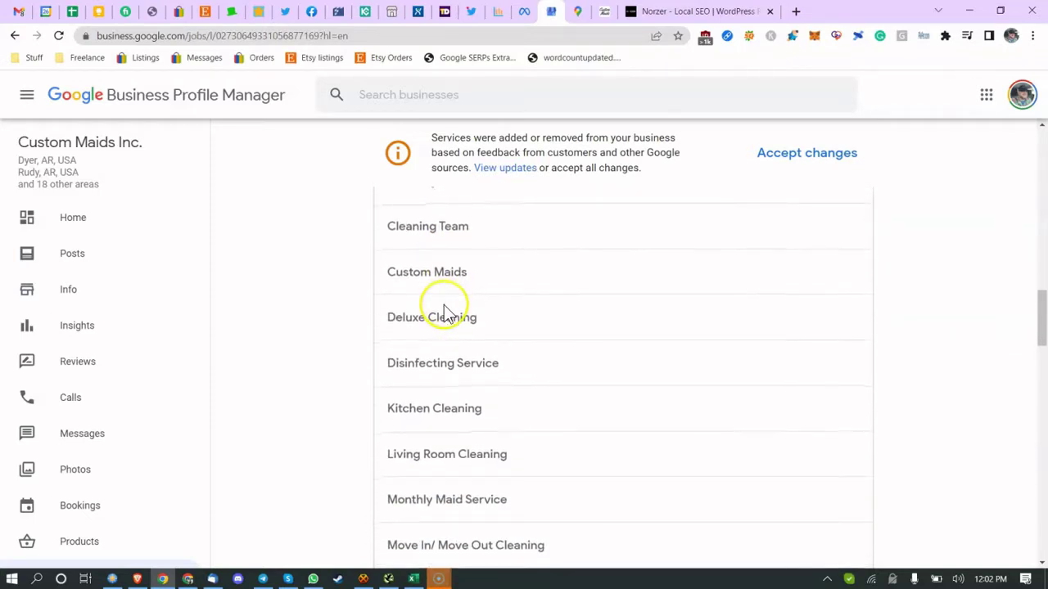
{"action": "scroll", "coordinate": [447, 311], "scroll_direction": "down", "scroll_amount": 2}
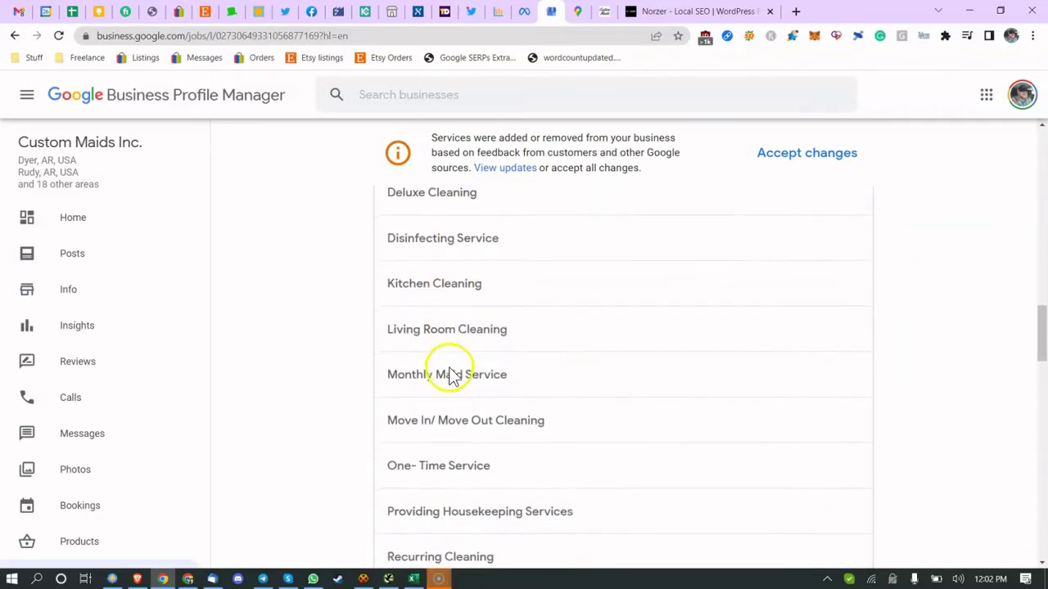
{"action": "scroll", "coordinate": [450, 376], "scroll_direction": "down", "scroll_amount": 3}
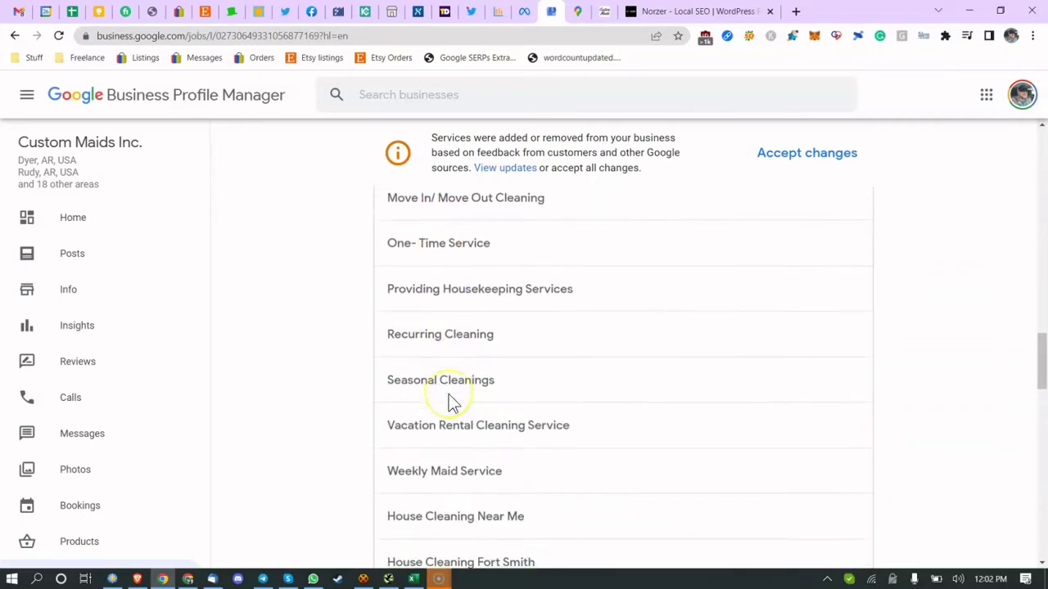
{"action": "scroll", "coordinate": [452, 401], "scroll_direction": "down", "scroll_amount": 2}
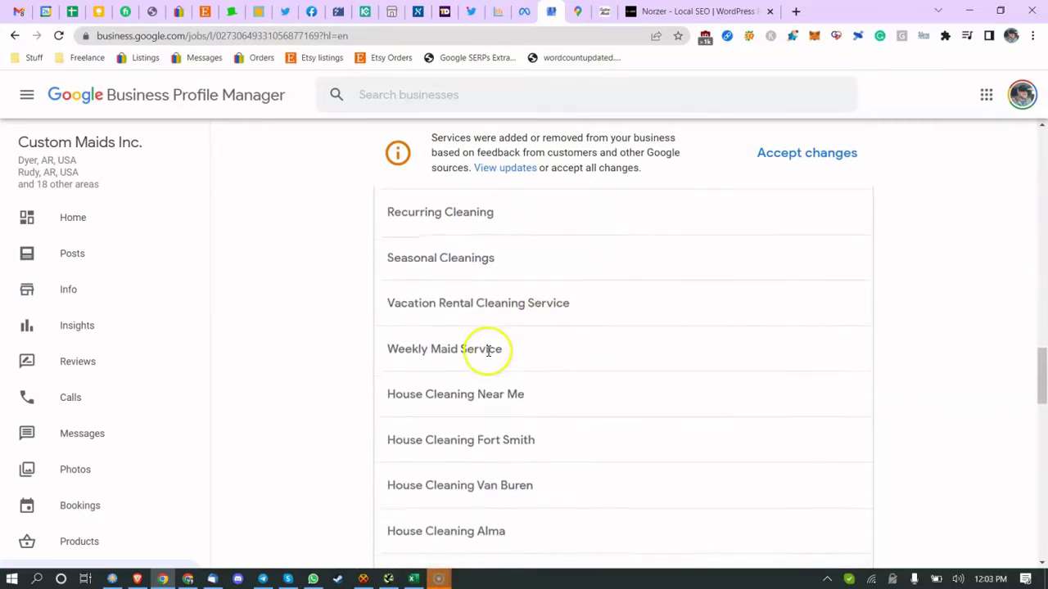
{"action": "scroll", "coordinate": [489, 350], "scroll_direction": "down", "scroll_amount": 1}
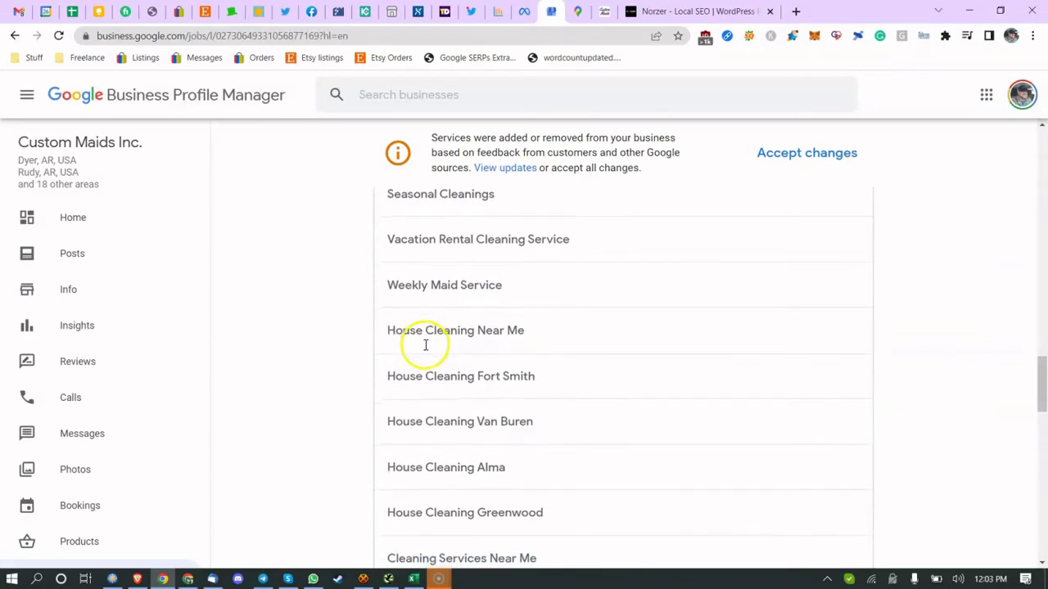
Step: Examine the wording of House Cleaning Near Me and the Fort Smith, Van Buren, Alma and Greenwood service entries
{"action": "left_click_drag", "start_coordinate": [424, 328], "coordinate": [538, 324]}
{"action": "left_click", "coordinate": [538, 324]}
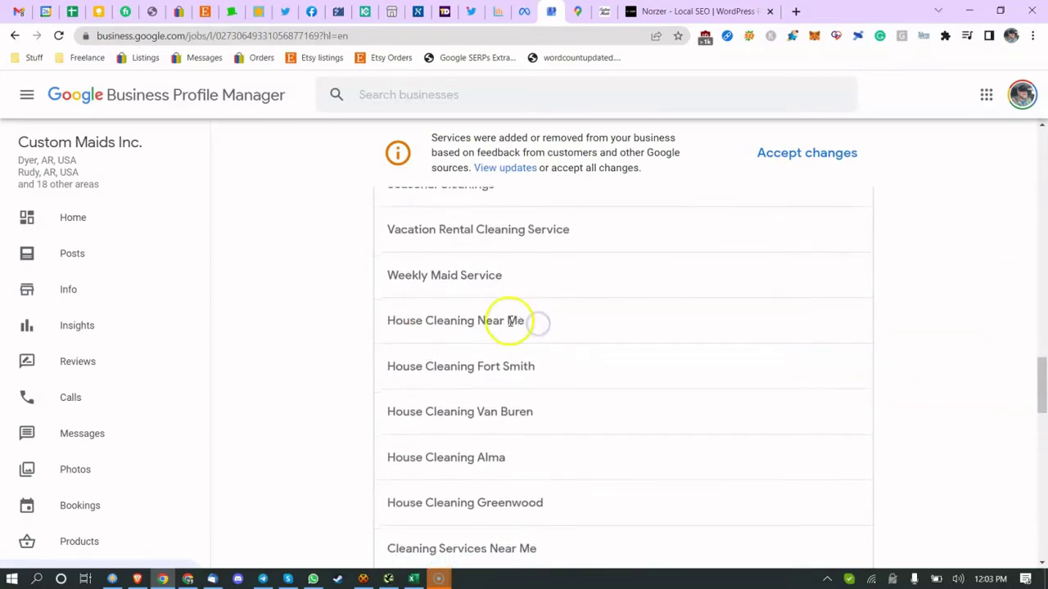
{"action": "left_click", "coordinate": [460, 318]}
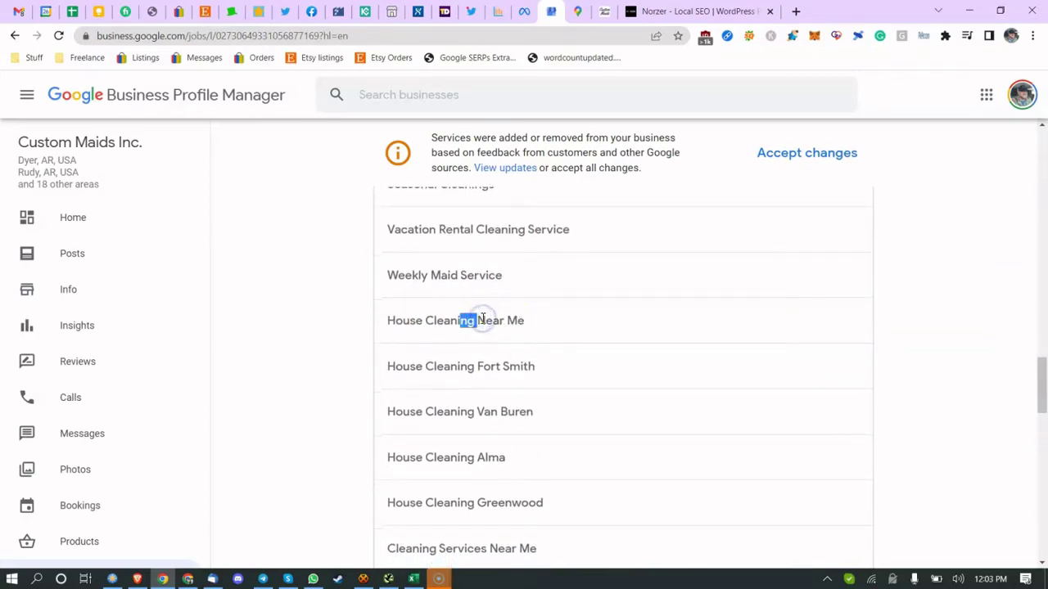
{"action": "scroll", "coordinate": [479, 321], "scroll_direction": "down", "scroll_amount": 3}
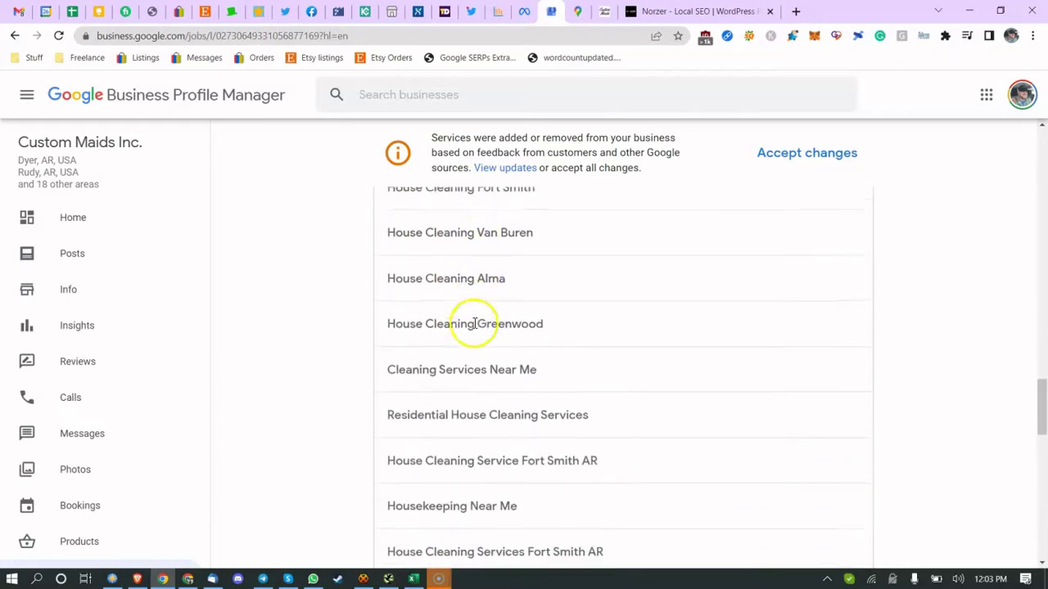
{"action": "scroll", "coordinate": [441, 315], "scroll_direction": "up", "scroll_amount": 1}
{"action": "left_click", "coordinate": [438, 277]}
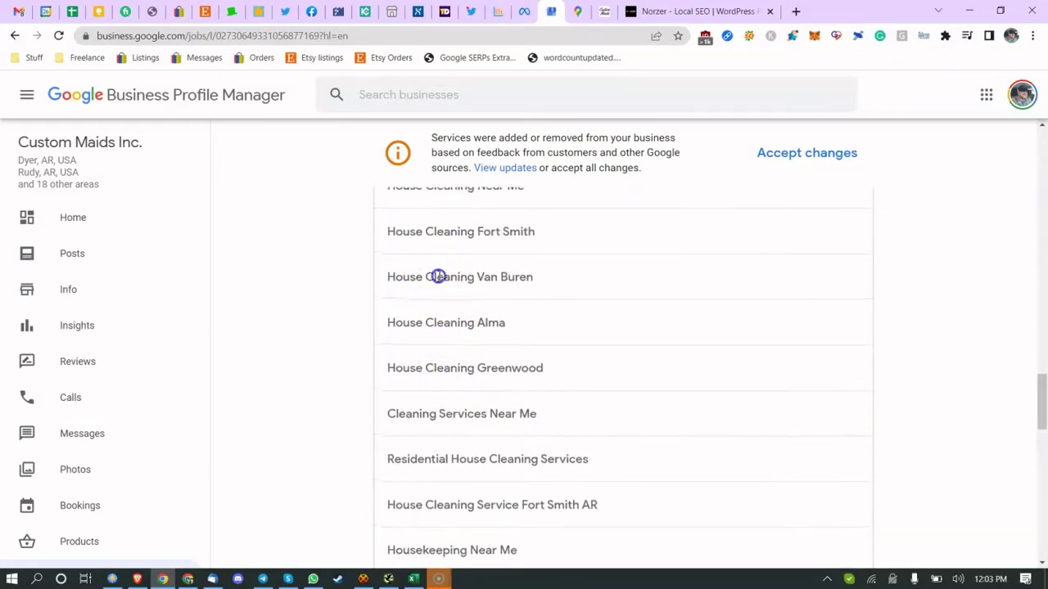
{"action": "scroll", "coordinate": [508, 258], "scroll_direction": "down", "scroll_amount": 4}
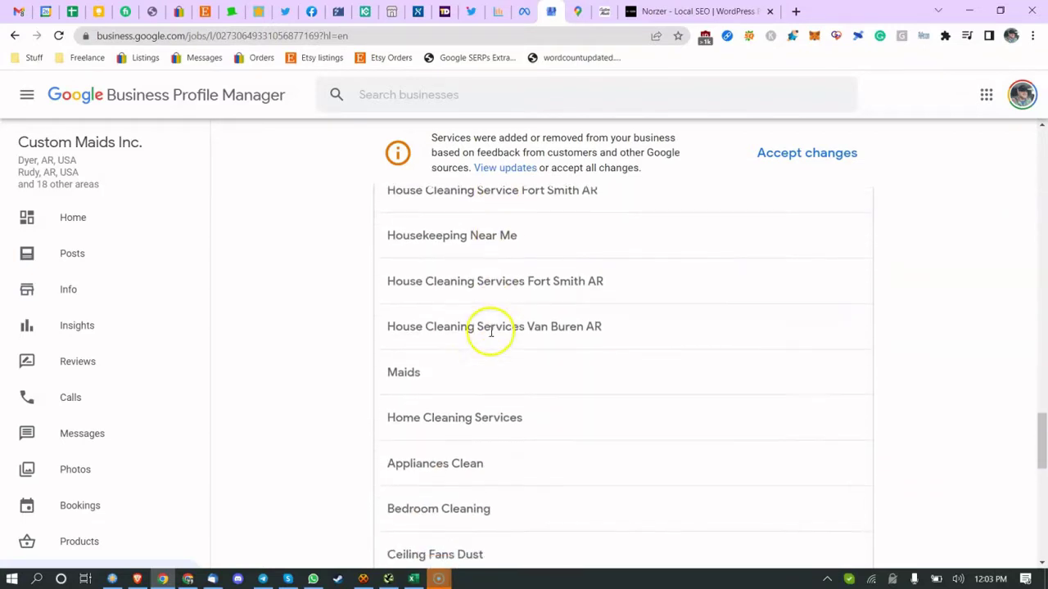
Step: Examine the remaining services down to Vacuuming Floors, including Bedroom Cleaning, Ceiling Fans Dust and Cleaning Disinfecting
{"action": "scroll", "coordinate": [467, 323], "scroll_direction": "up", "scroll_amount": 2}
{"action": "scroll", "coordinate": [473, 336], "scroll_direction": "down", "scroll_amount": 3}
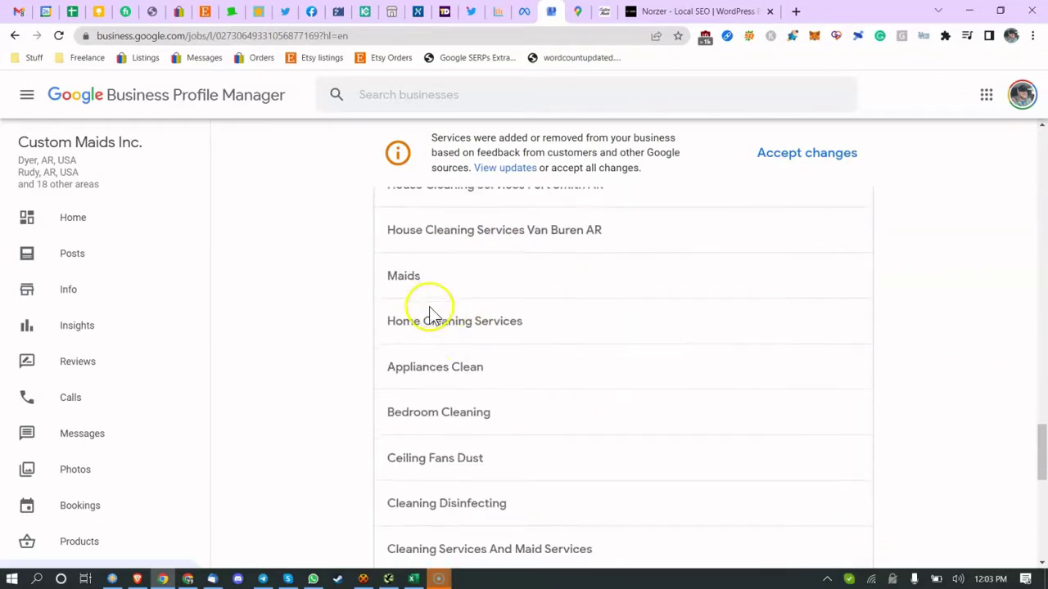
{"action": "scroll", "coordinate": [458, 340], "scroll_direction": "down", "scroll_amount": 5}
{"action": "scroll", "coordinate": [445, 329], "scroll_direction": "down", "scroll_amount": 3}
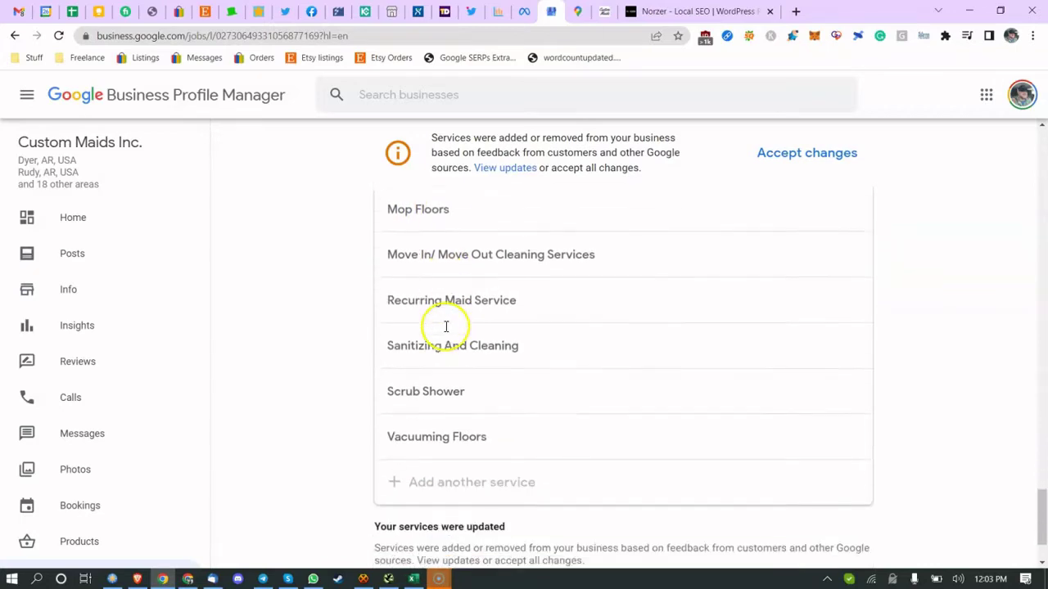
{"action": "scroll", "coordinate": [458, 342], "scroll_direction": "up", "scroll_amount": 7}
{"action": "left_click_drag", "start_coordinate": [424, 328], "coordinate": [461, 405]}
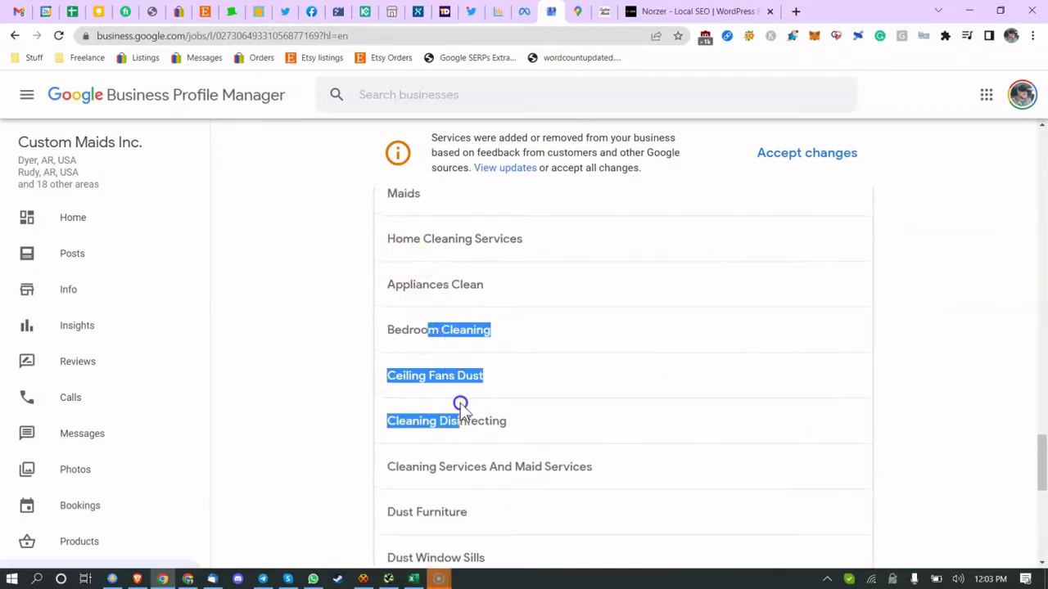
Step: Examine the Google-suggested services highlighted in orange, such as Employment Services, Clean Sinks and Cleaning Supplies
{"action": "scroll", "coordinate": [461, 404], "scroll_direction": "up", "scroll_amount": 15}
{"action": "scroll", "coordinate": [460, 401], "scroll_direction": "down", "scroll_amount": 5}
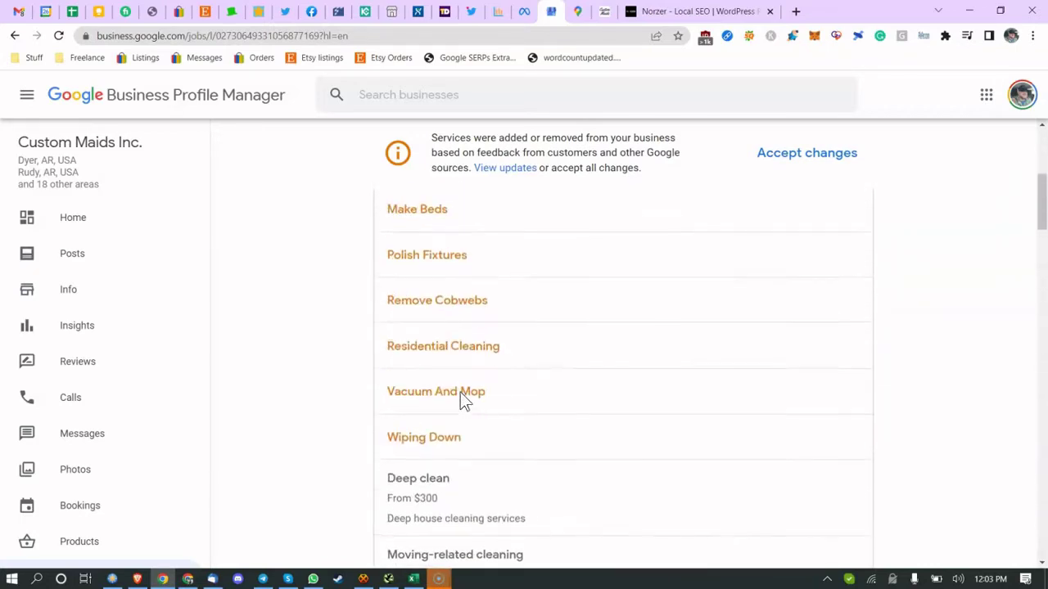
{"action": "scroll", "coordinate": [453, 369], "scroll_direction": "up", "scroll_amount": 3}
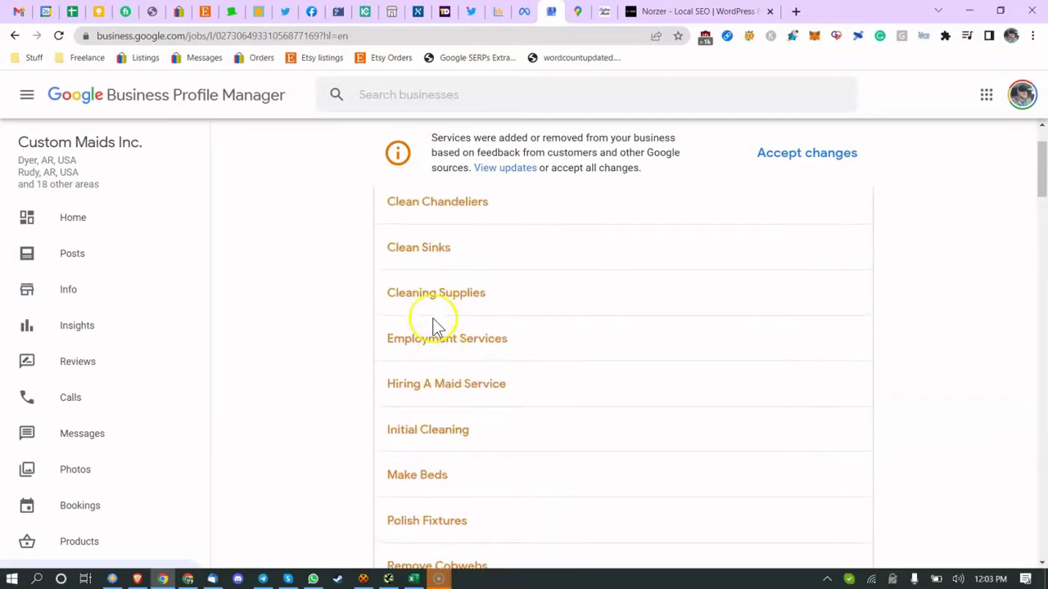
{"action": "left_click_drag", "start_coordinate": [423, 337], "coordinate": [489, 343]}
{"action": "left_click", "coordinate": [503, 346]}
{"action": "left_click_drag", "start_coordinate": [380, 347], "coordinate": [467, 350]}
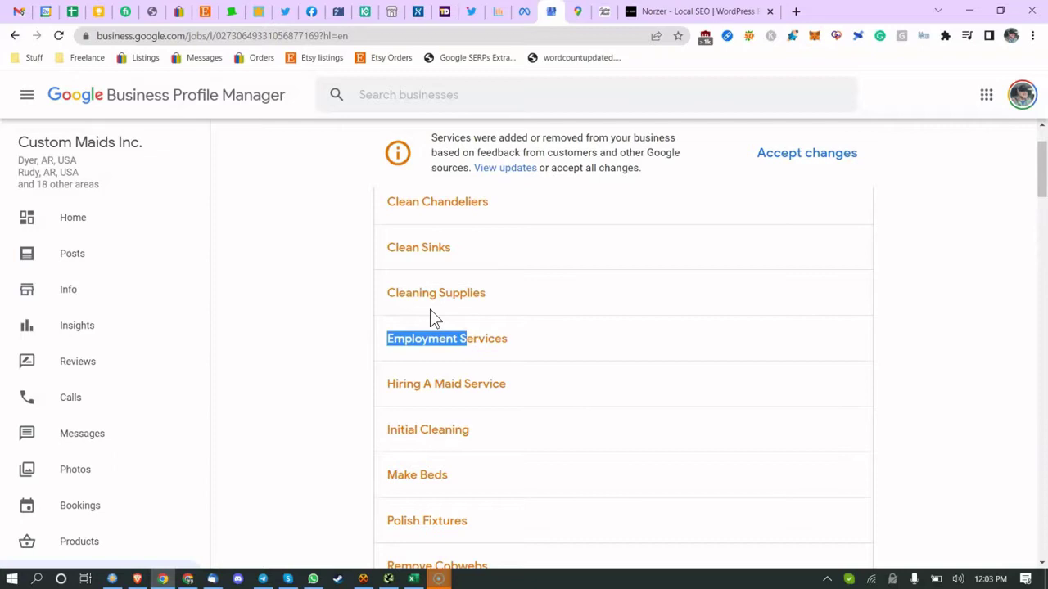
{"action": "left_click_drag", "start_coordinate": [405, 247], "coordinate": [419, 302]}
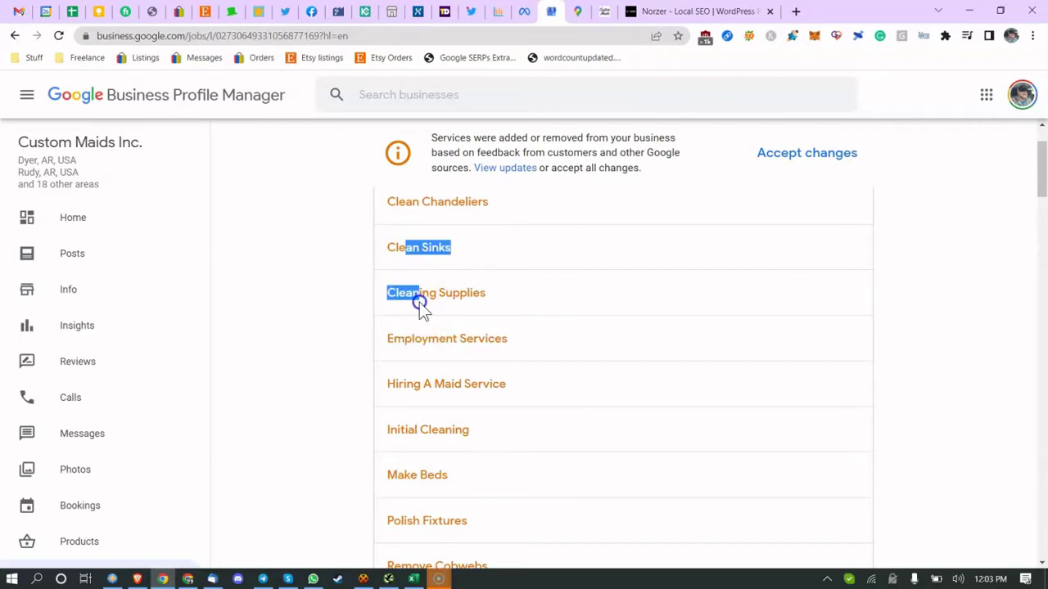
{"action": "left_click", "coordinate": [423, 306]}
Step: Look over the services from Deep clean to Biweekly Maid Service, and return to the Errors row of the Excel audit checklist
{"action": "scroll", "coordinate": [423, 306], "scroll_direction": "down", "scroll_amount": 6}
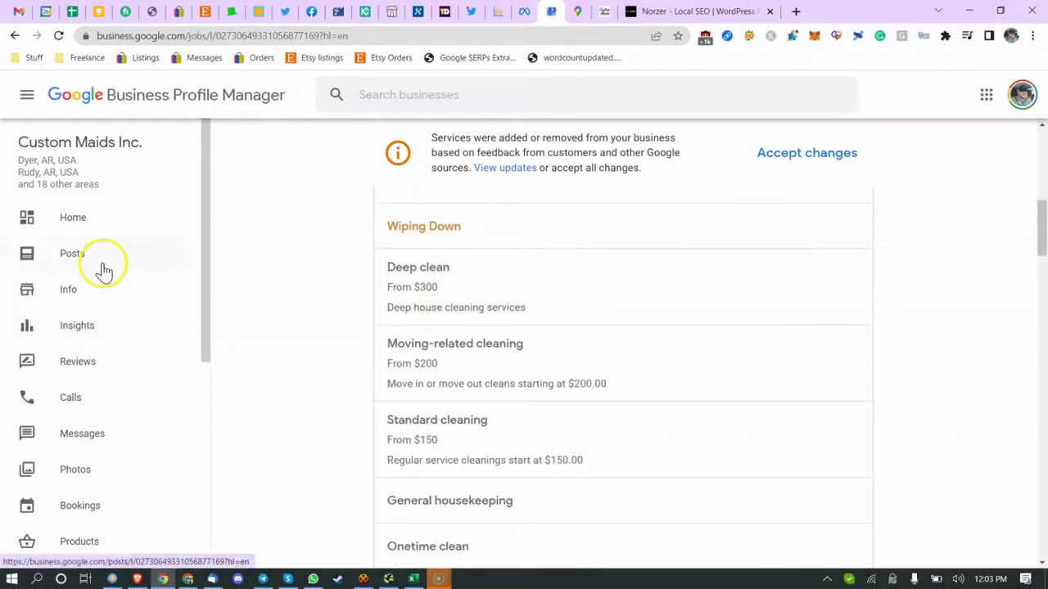
{"action": "scroll", "coordinate": [475, 325], "scroll_direction": "down", "scroll_amount": 5}
{"action": "scroll", "coordinate": [474, 324], "scroll_direction": "up", "scroll_amount": 2}
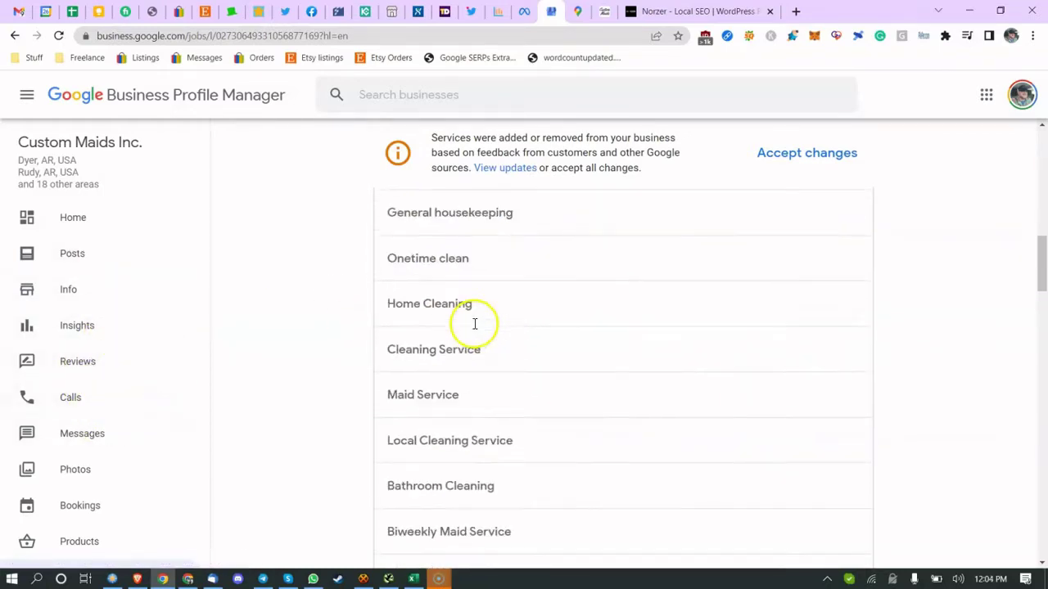
{"action": "scroll", "coordinate": [474, 324], "scroll_direction": "up", "scroll_amount": 3}
{"action": "left_click", "coordinate": [578, 13]}
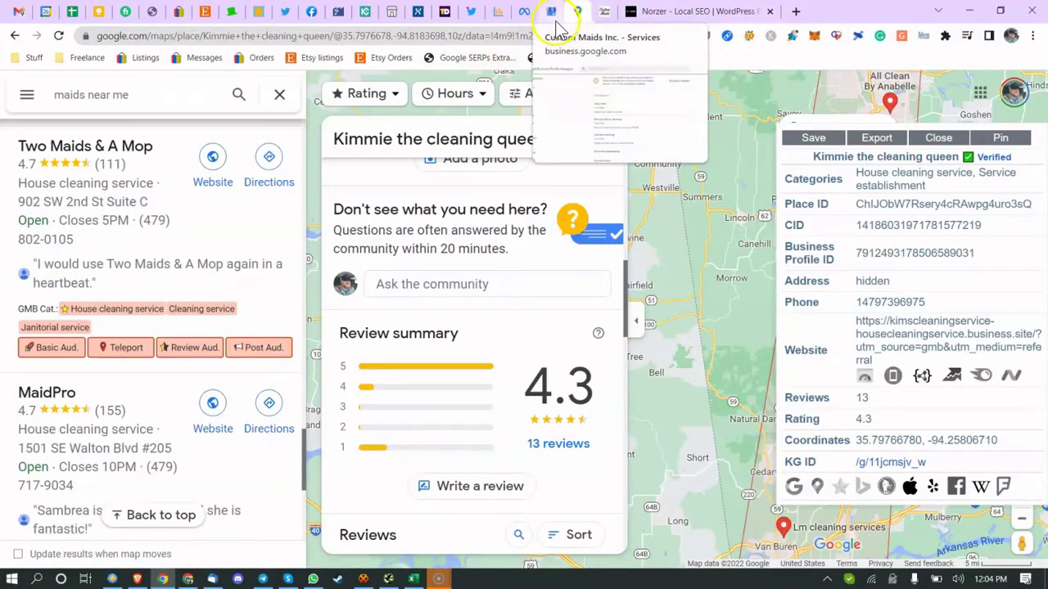
{"action": "left_click", "coordinate": [414, 579]}
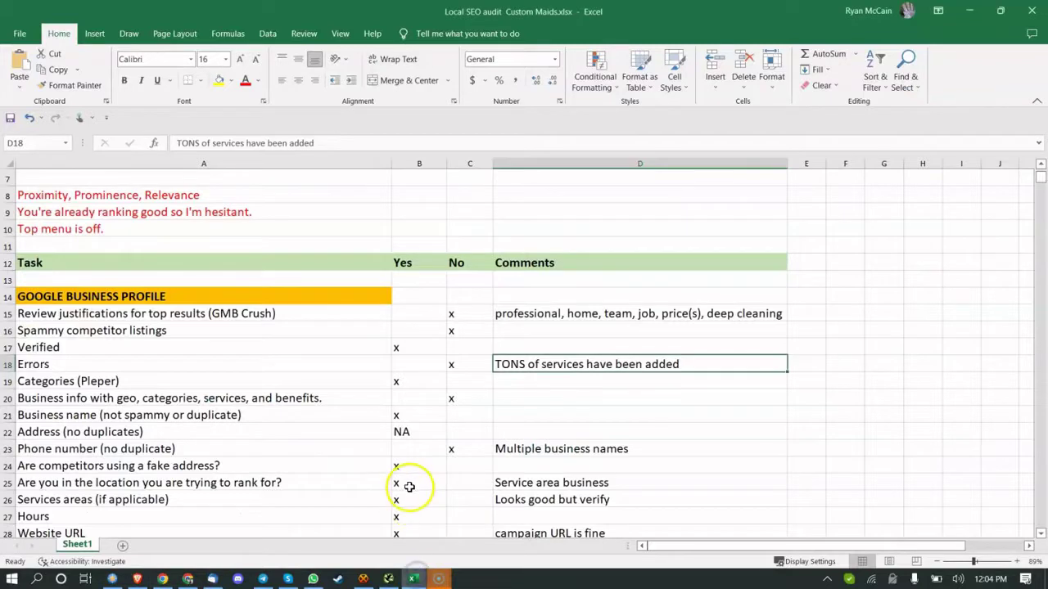
{"action": "left_click", "coordinate": [200, 370]}
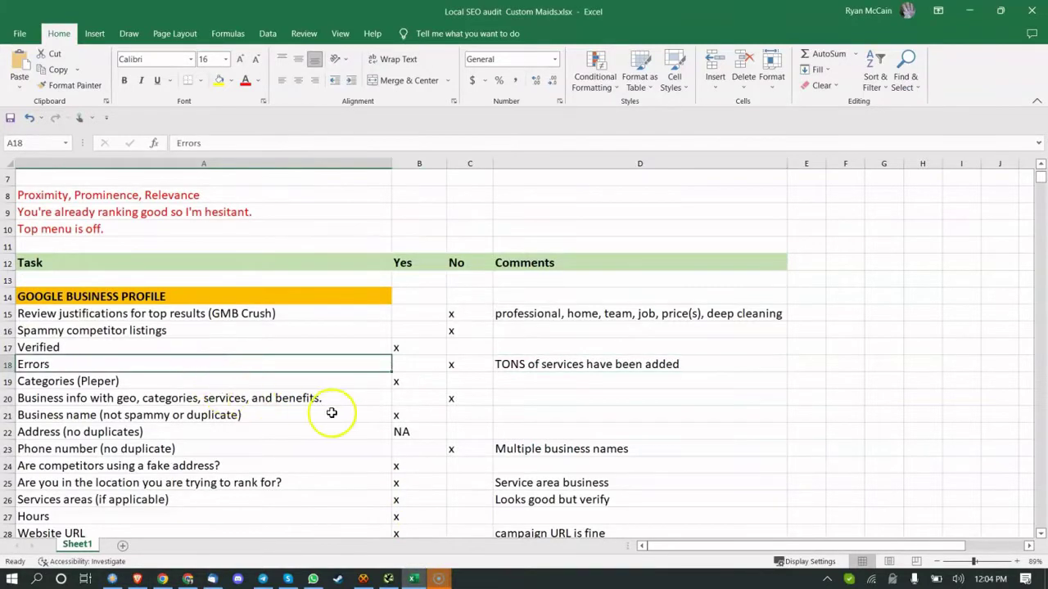
Step: Rerun the "maids near me" search in Google Maps and examine the category analysis of the listed businesses
{"action": "left_click", "coordinate": [162, 579]}
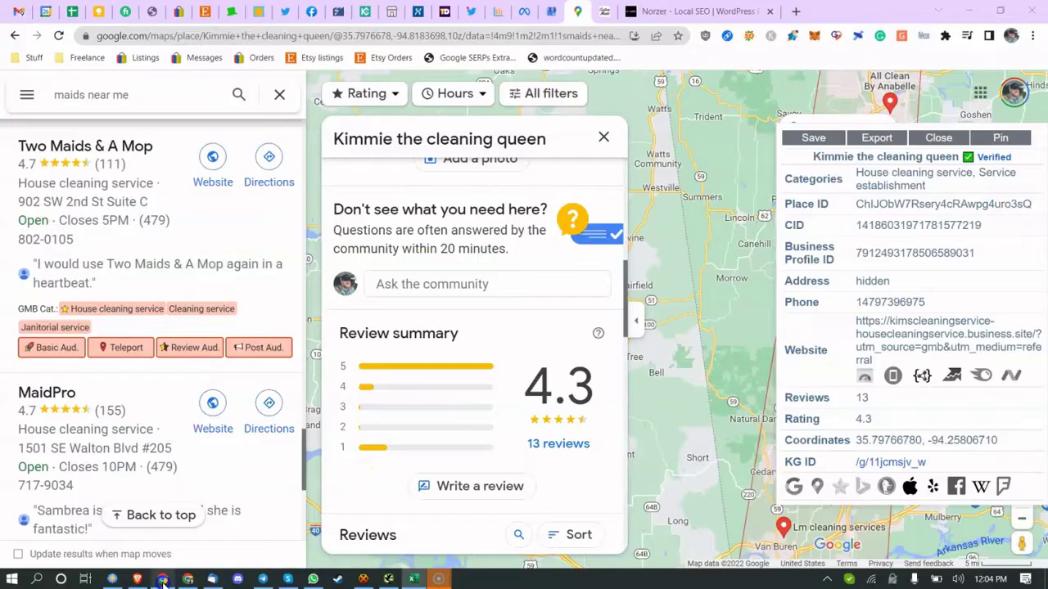
{"action": "left_click", "coordinate": [129, 94]}
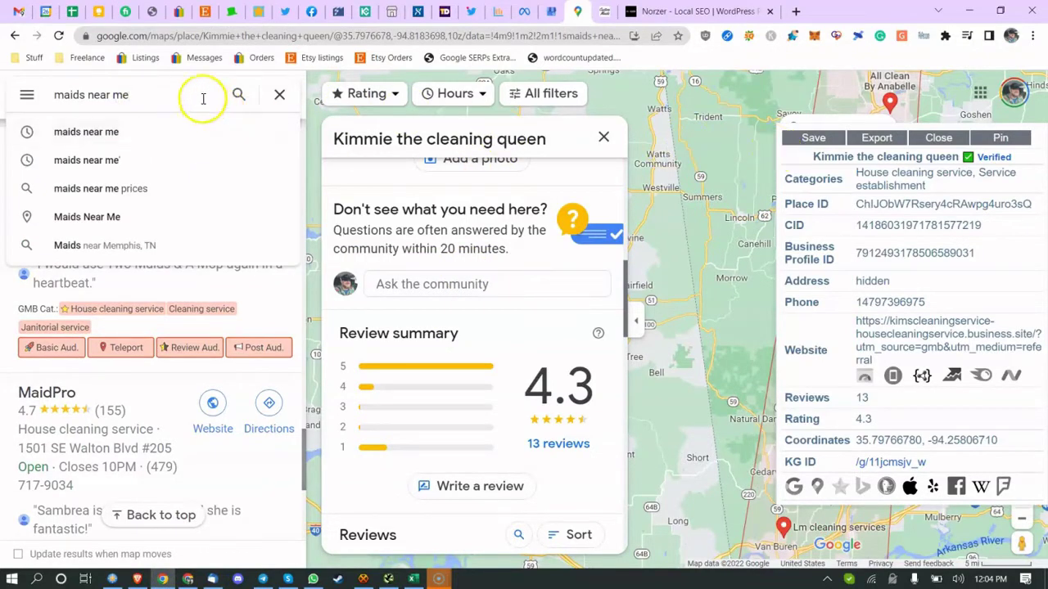
{"action": "key", "text": "Return"}
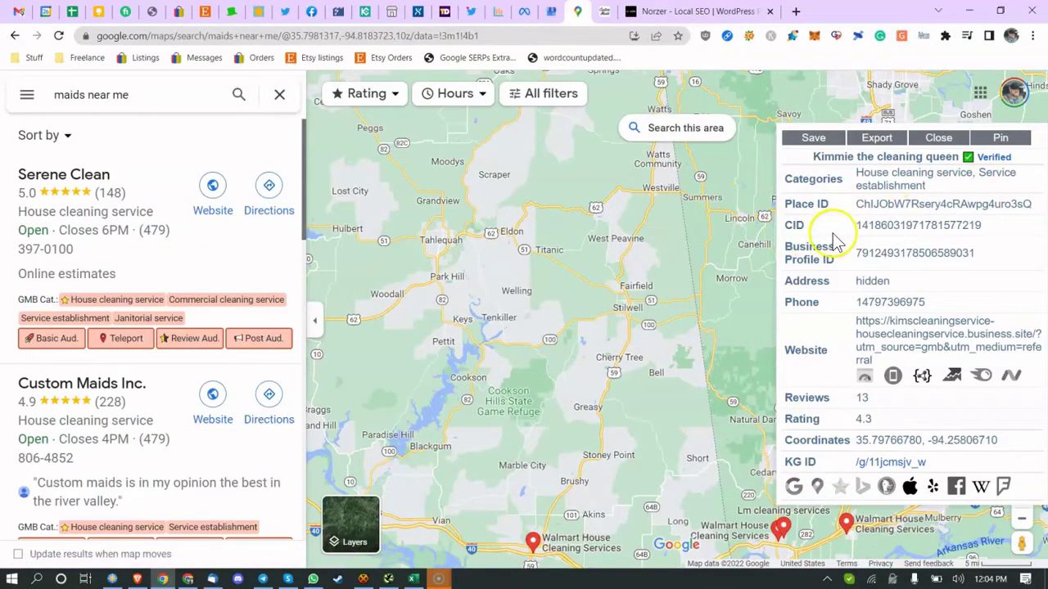
{"action": "scroll", "coordinate": [202, 257], "scroll_direction": "down", "scroll_amount": 2}
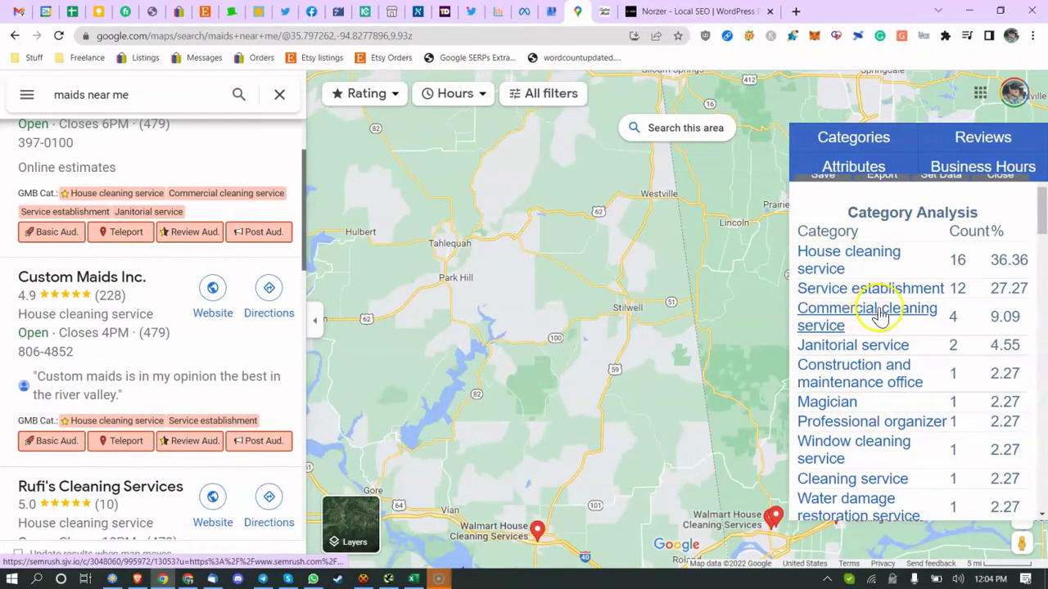
{"action": "scroll", "coordinate": [836, 379], "scroll_direction": "down", "scroll_amount": 1}
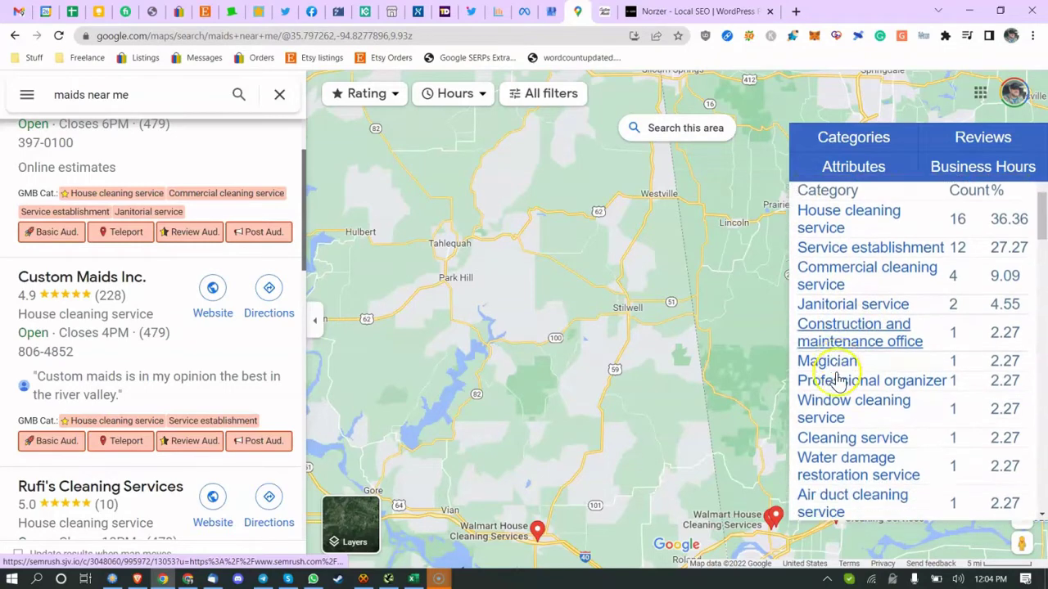
{"action": "scroll", "coordinate": [835, 376], "scroll_direction": "down", "scroll_amount": 1}
{"action": "scroll", "coordinate": [89, 188], "scroll_direction": "up", "scroll_amount": 3}
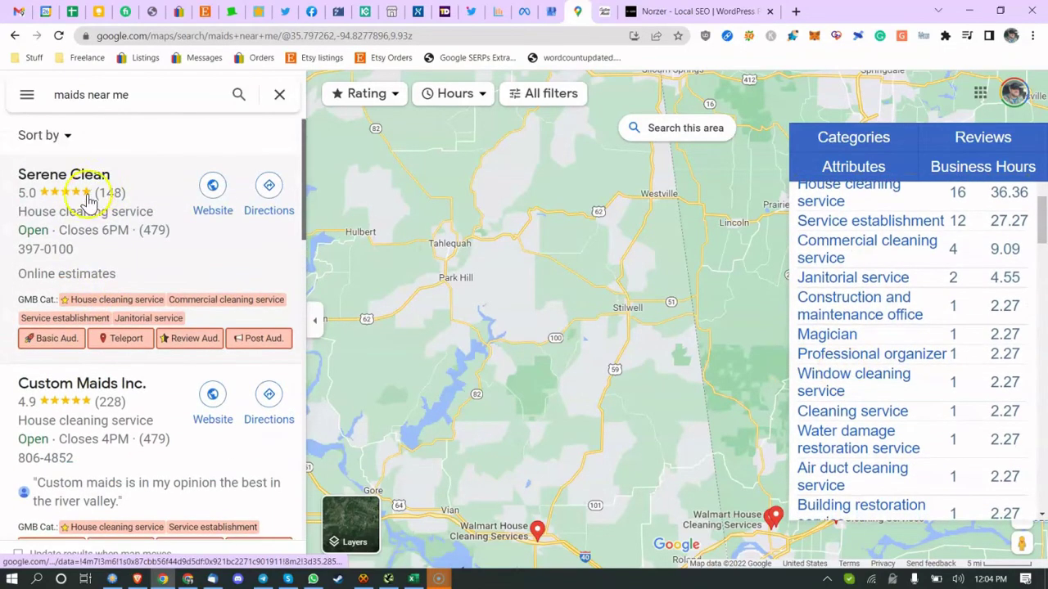
Step: Compare the categories of Custom Maids with those of Rufi's Cleaning Services and Jessy's Housekeeping Services
{"action": "scroll", "coordinate": [74, 369], "scroll_direction": "down", "scroll_amount": 1}
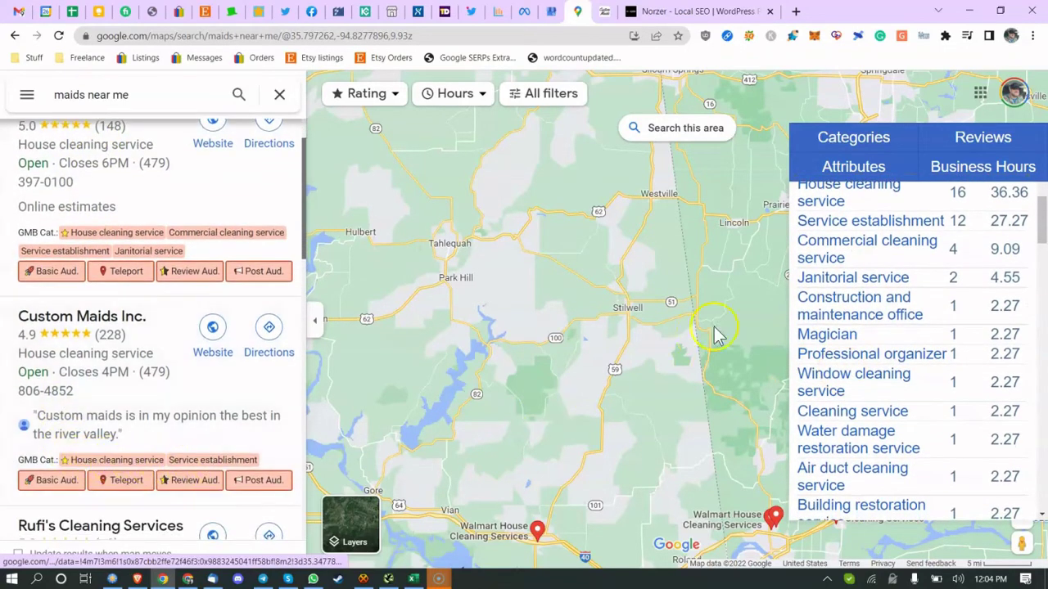
{"action": "scroll", "coordinate": [197, 432], "scroll_direction": "down", "scroll_amount": 2}
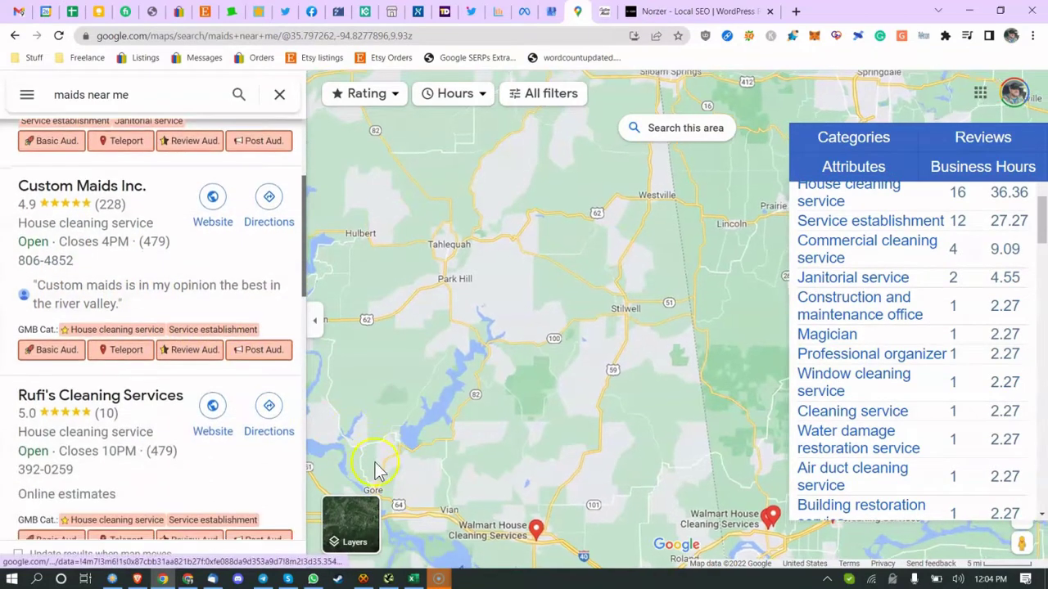
{"action": "scroll", "coordinate": [198, 428], "scroll_direction": "down", "scroll_amount": 3}
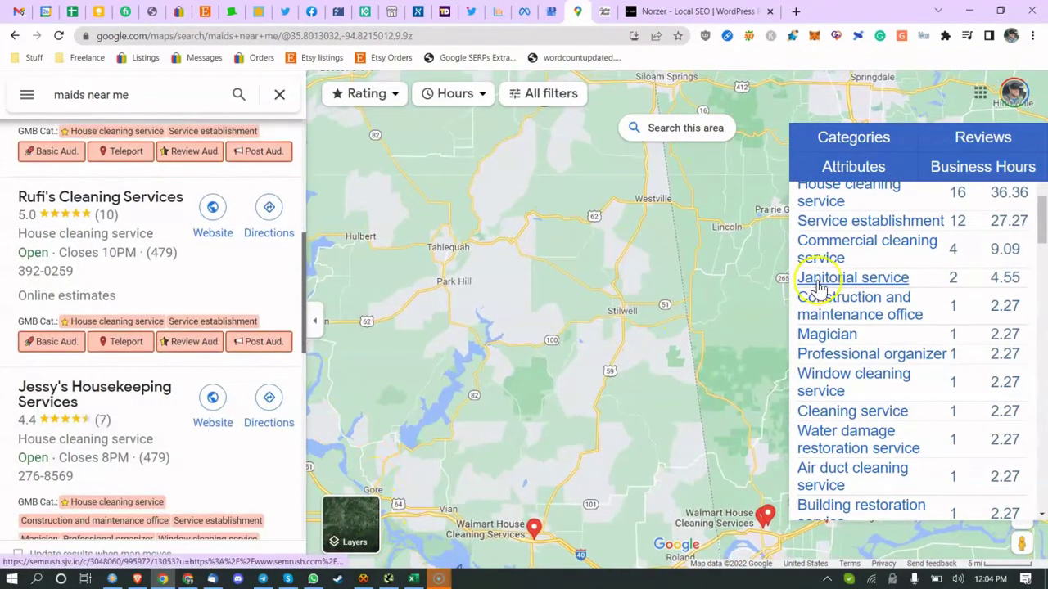
{"action": "scroll", "coordinate": [821, 282], "scroll_direction": "up", "scroll_amount": 2}
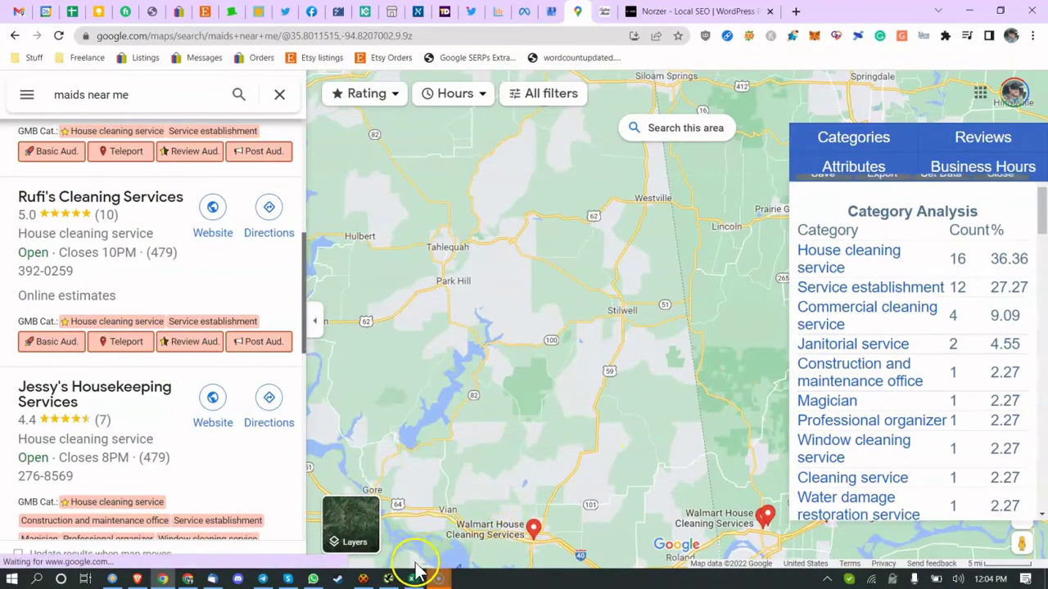
Step: Return to the Excel audit checklist, enlarge it to 100%, and review the Errors, Categories (Pleper) and Business info rows
{"action": "left_click", "coordinate": [413, 579]}
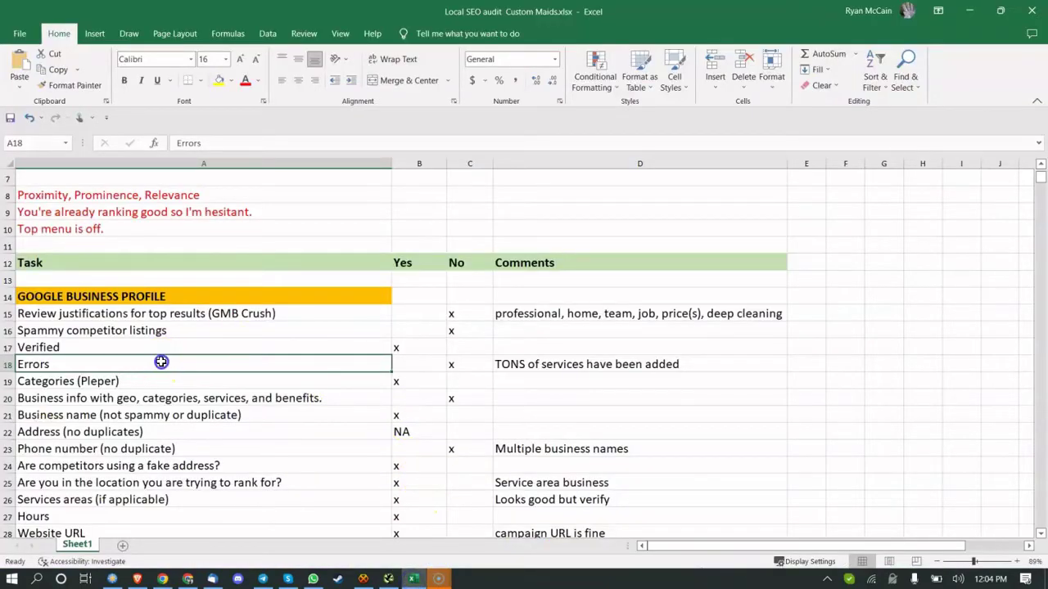
{"action": "scroll", "coordinate": [246, 373], "scroll_direction": "down", "scroll_amount": 2}
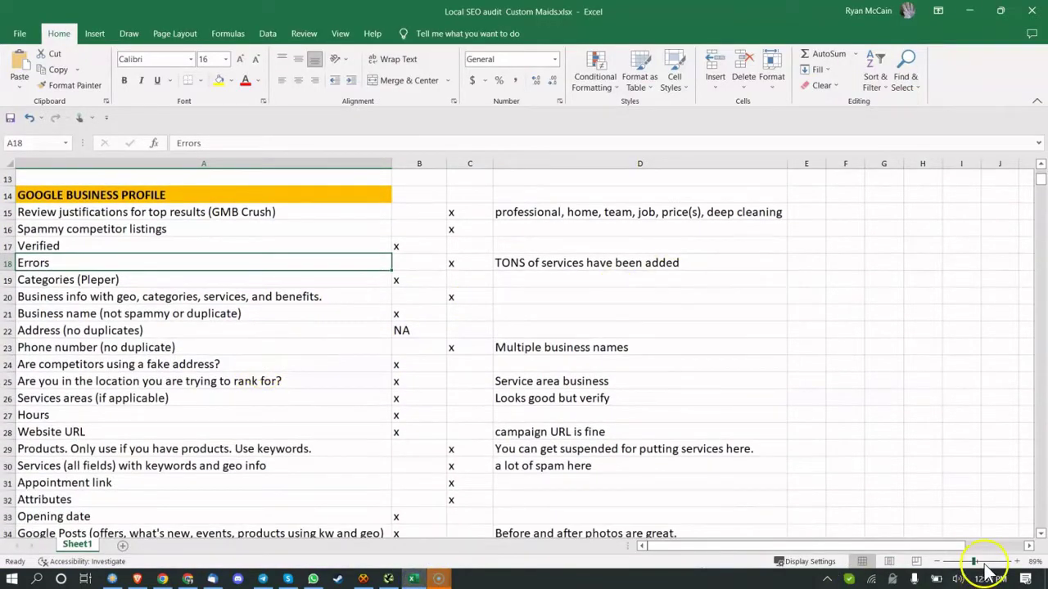
{"action": "left_click", "coordinate": [983, 563]}
{"action": "left_click_drag", "start_coordinate": [978, 563], "coordinate": [975, 563]}
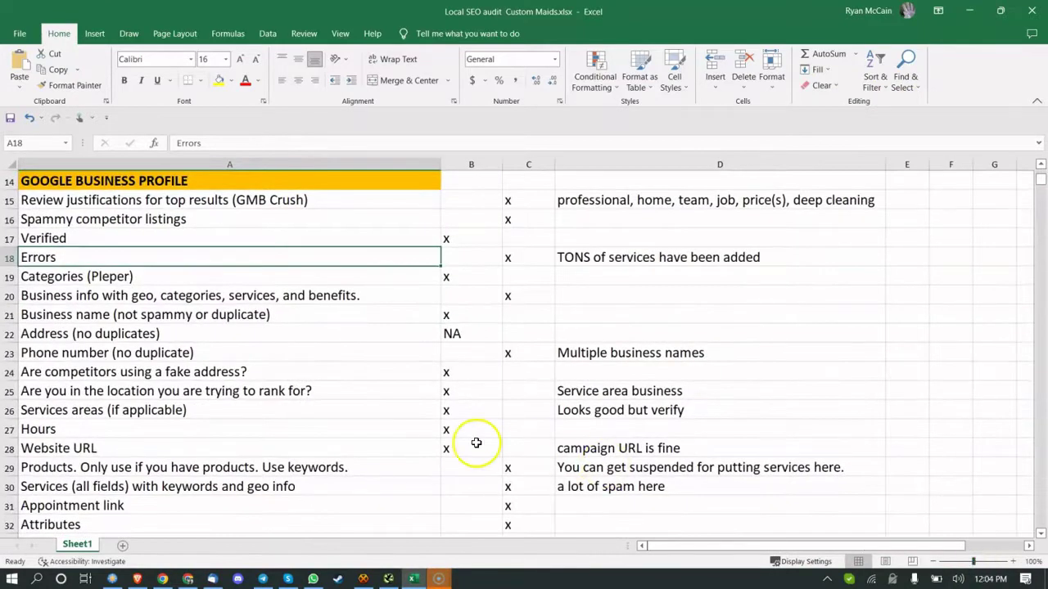
{"action": "left_click", "coordinate": [283, 372]}
{"action": "left_click", "coordinate": [230, 298]}
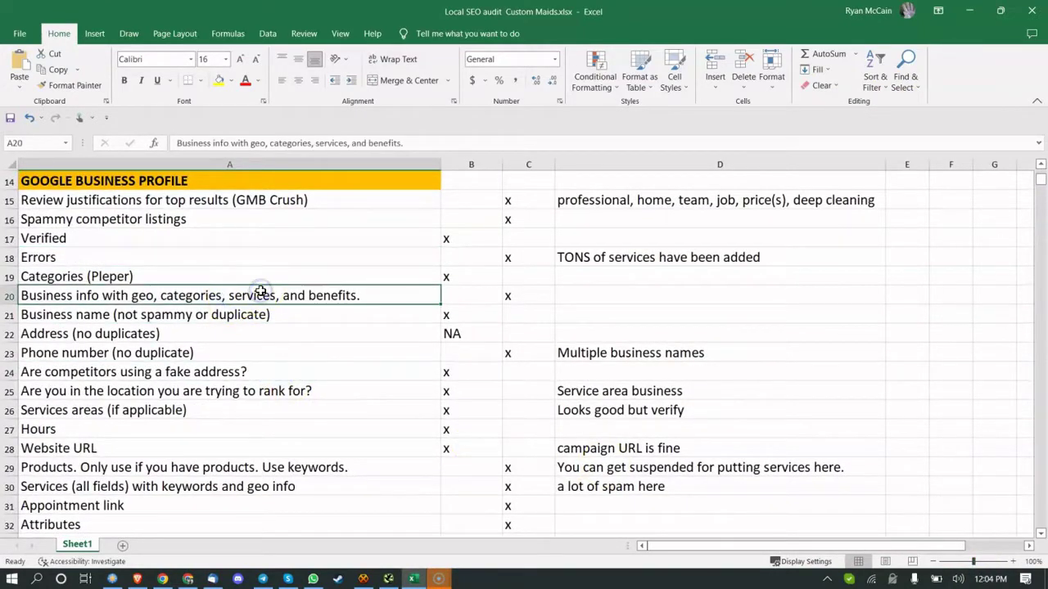
{"action": "left_click", "coordinate": [234, 314]}
{"action": "left_click", "coordinate": [236, 297]}
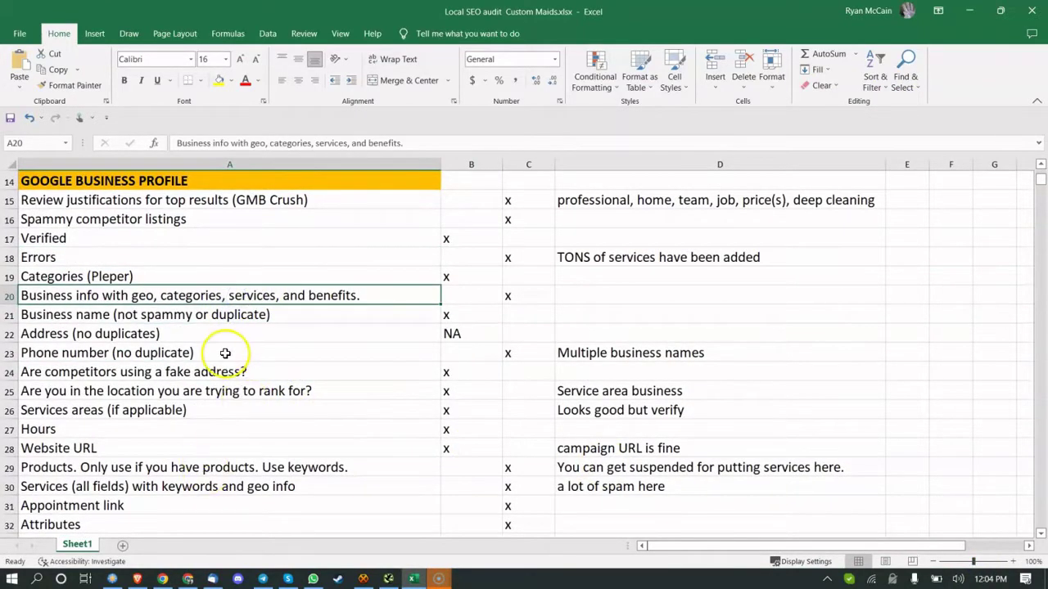
{"action": "left_click", "coordinate": [90, 274]}
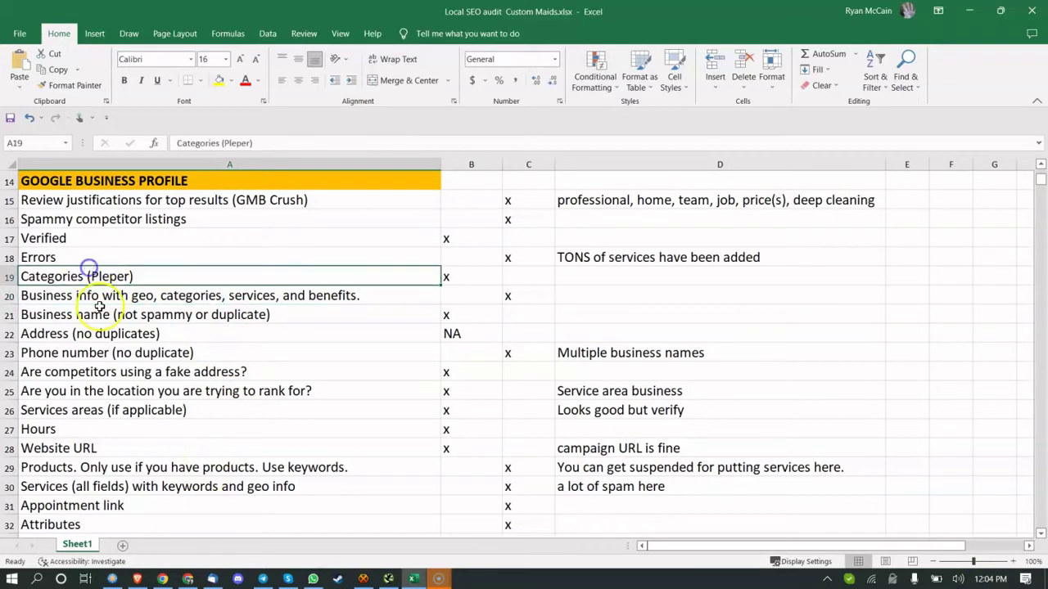
Step: Switch to Chrome and open the From the business description in the Info section of the Custom Maids Business Profile
{"action": "left_click", "coordinate": [164, 579]}
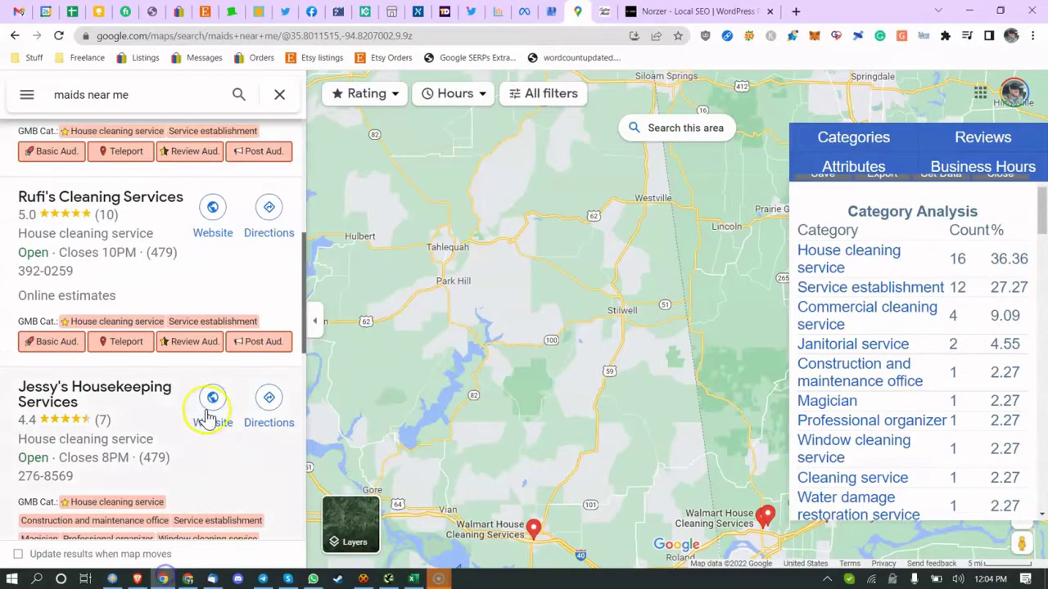
{"action": "left_click", "coordinate": [550, 12]}
{"action": "left_click", "coordinate": [66, 288]}
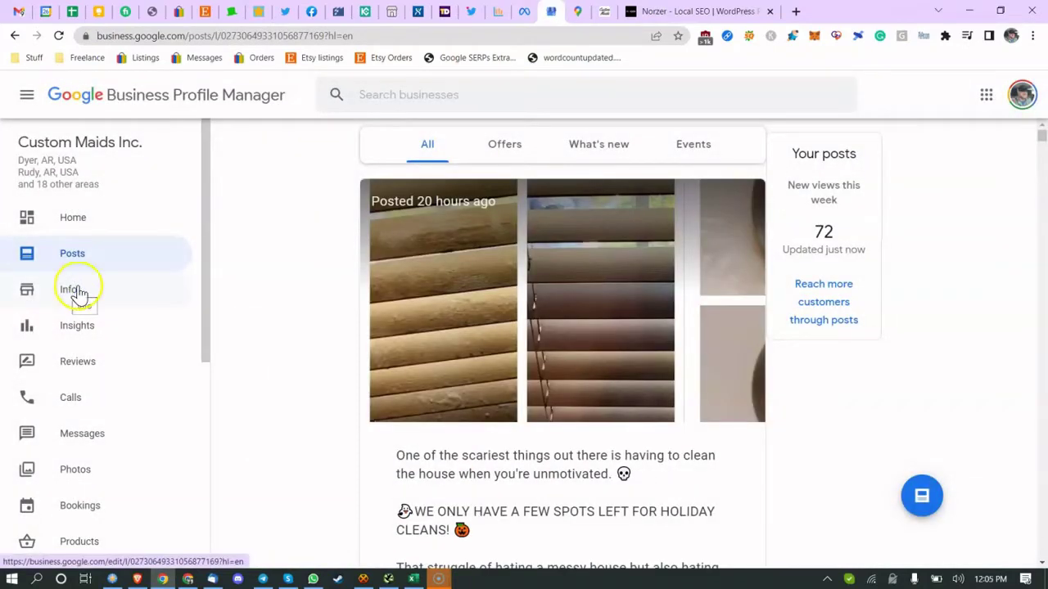
{"action": "left_click", "coordinate": [82, 289]}
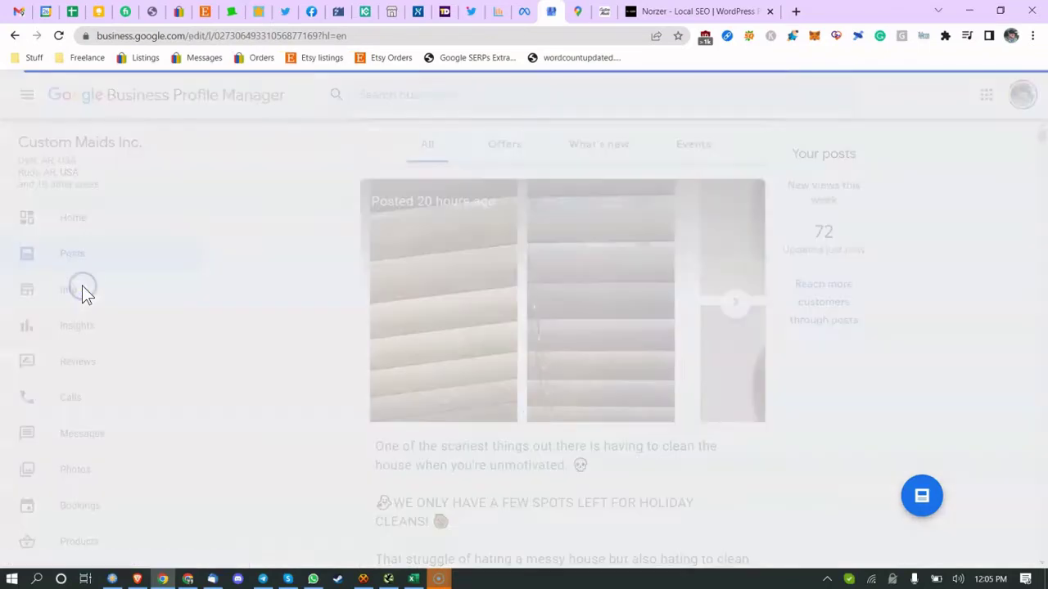
{"action": "scroll", "coordinate": [390, 378], "scroll_direction": "down", "scroll_amount": 5}
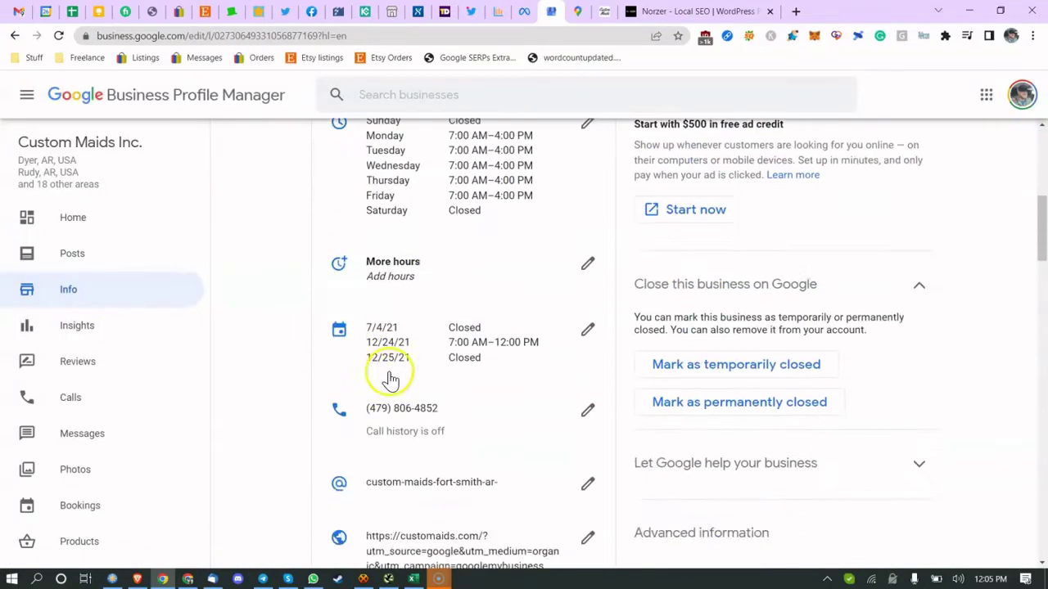
{"action": "scroll", "coordinate": [390, 378], "scroll_direction": "down", "scroll_amount": 15}
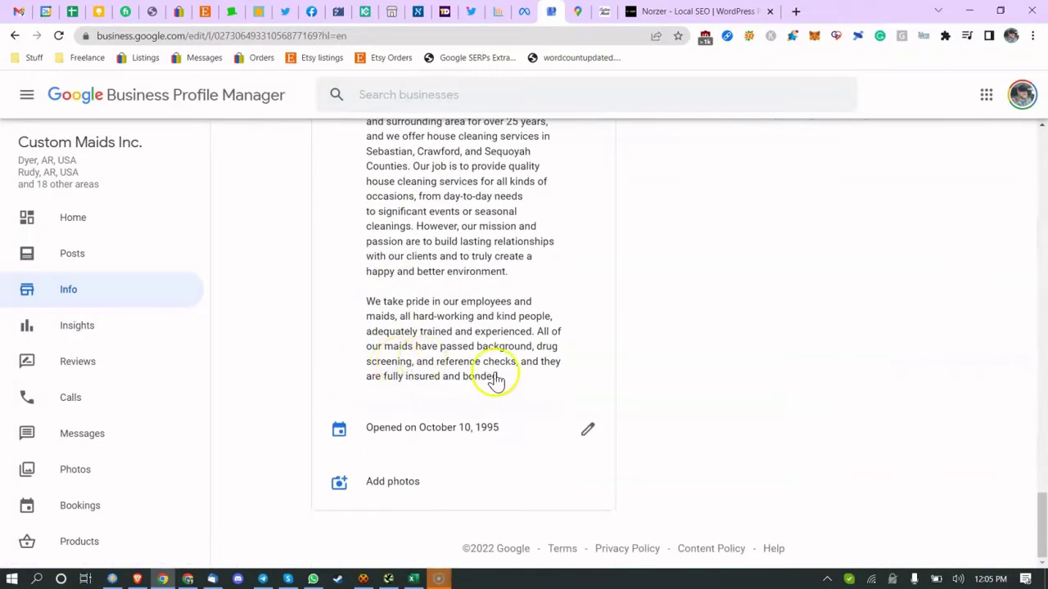
{"action": "scroll", "coordinate": [495, 379], "scroll_direction": "up", "scroll_amount": 3}
{"action": "left_click", "coordinate": [587, 368]}
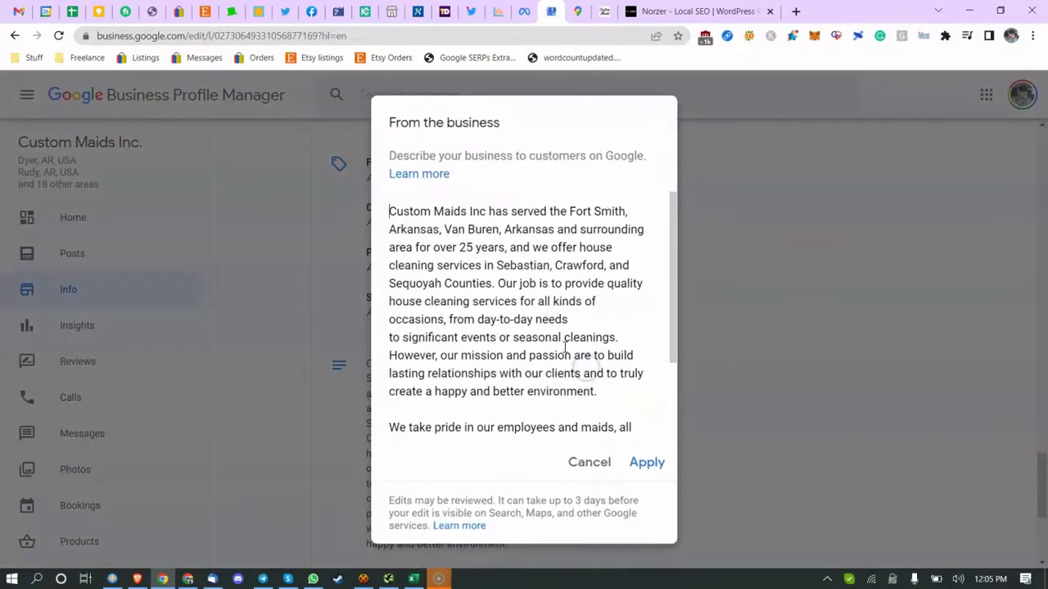
Step: Read through the business description, checking its mentions of cities, counties and house cleaning services
{"action": "scroll", "coordinate": [564, 348], "scroll_direction": "down", "scroll_amount": 3}
{"action": "scroll", "coordinate": [493, 330], "scroll_direction": "up", "scroll_amount": 3}
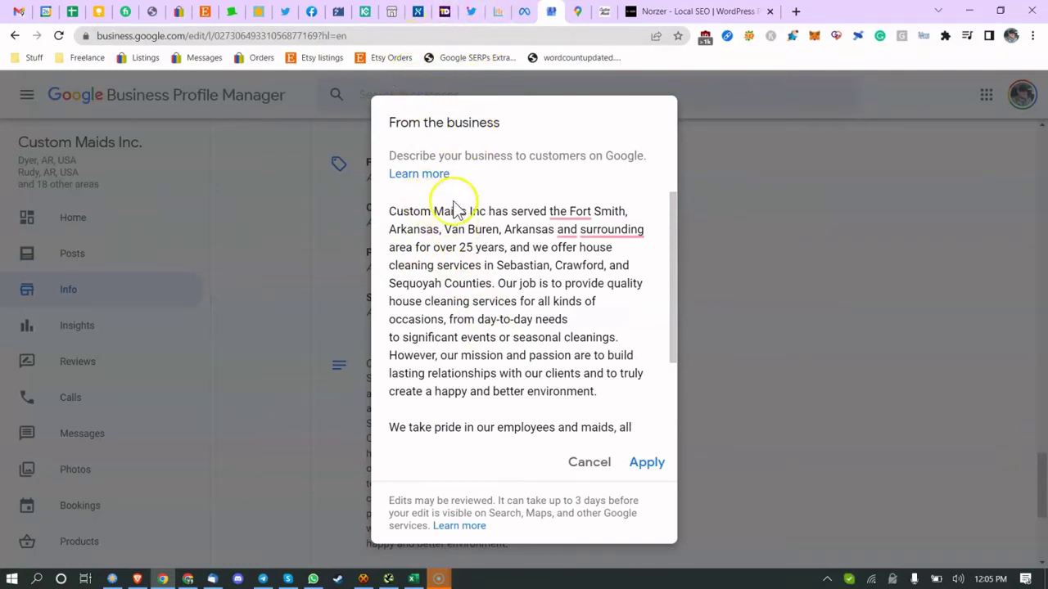
{"action": "left_click_drag", "start_coordinate": [434, 210], "coordinate": [523, 249]}
{"action": "scroll", "coordinate": [523, 251], "scroll_direction": "down", "scroll_amount": 2}
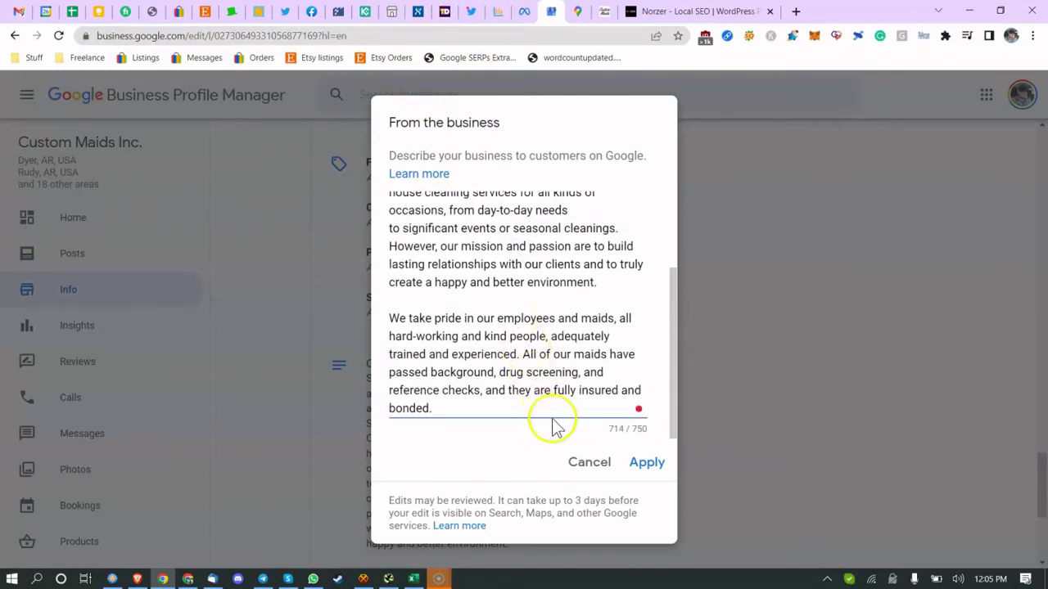
{"action": "scroll", "coordinate": [518, 294], "scroll_direction": "up", "scroll_amount": 2}
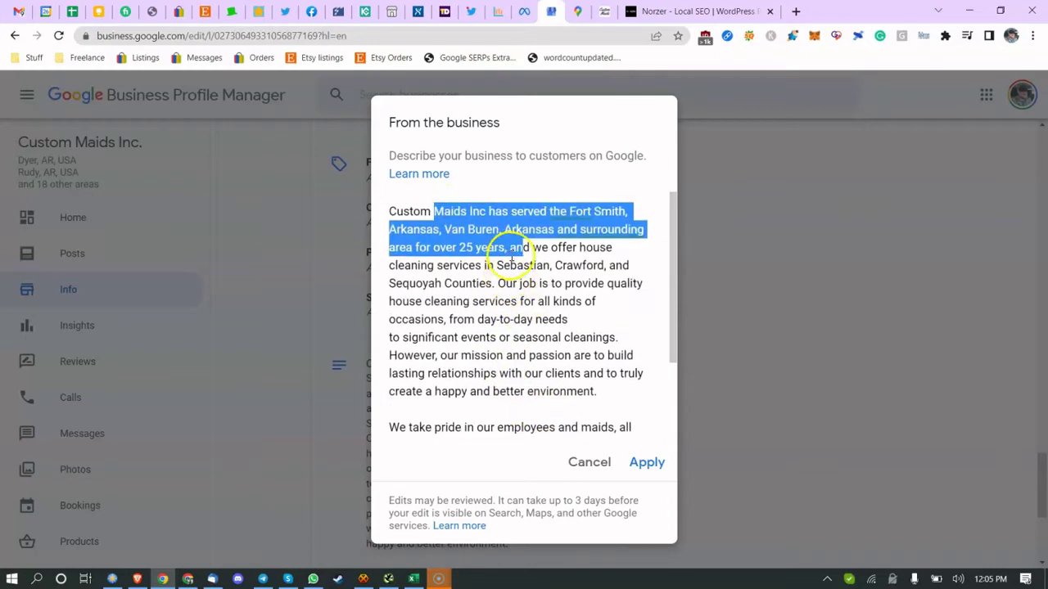
{"action": "left_click_drag", "start_coordinate": [510, 247], "coordinate": [556, 301]}
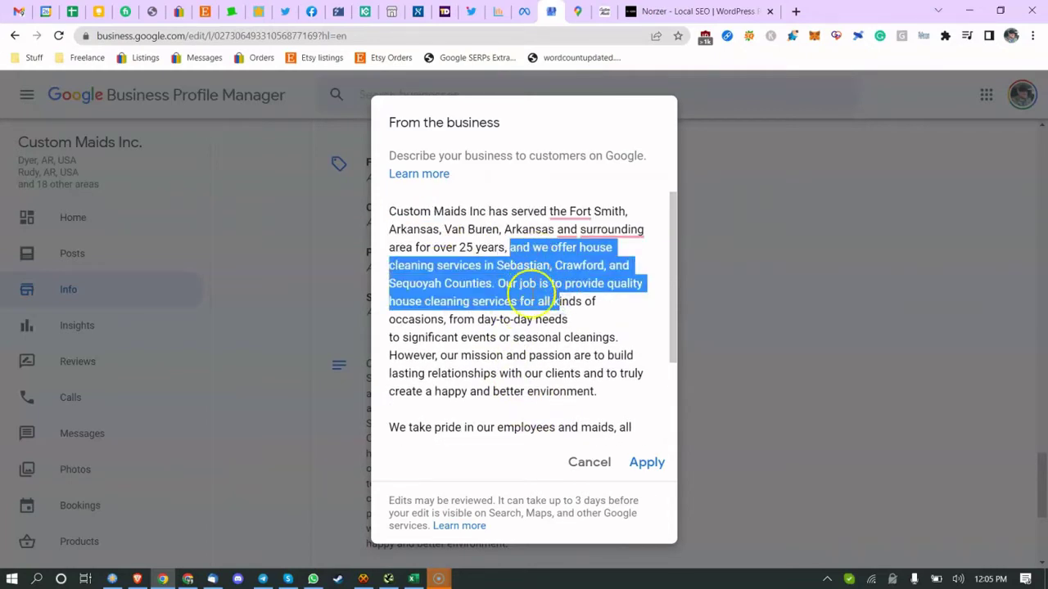
{"action": "left_click", "coordinate": [480, 271]}
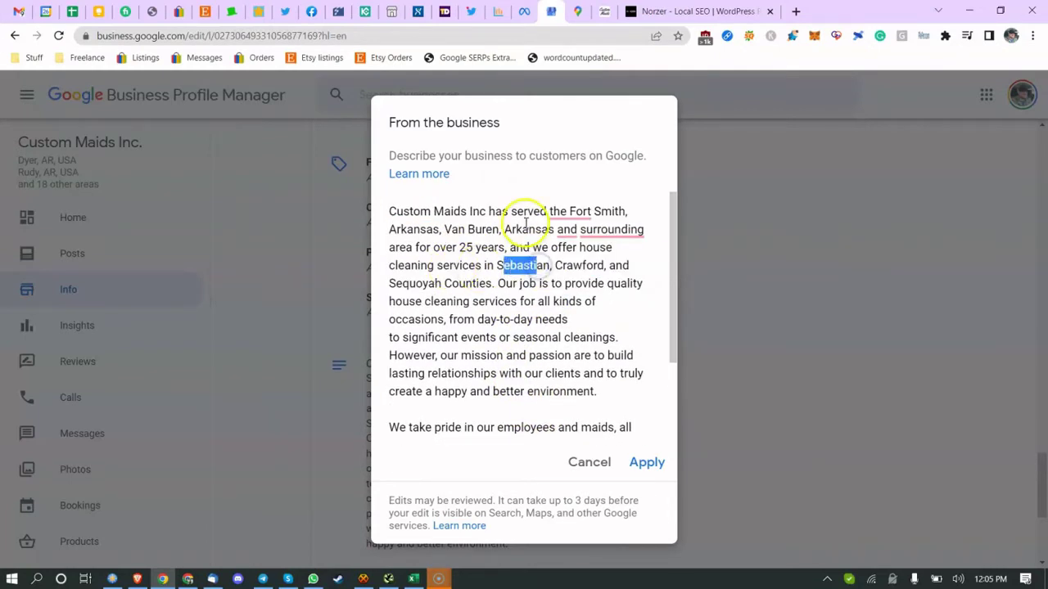
{"action": "left_click", "coordinate": [541, 259]}
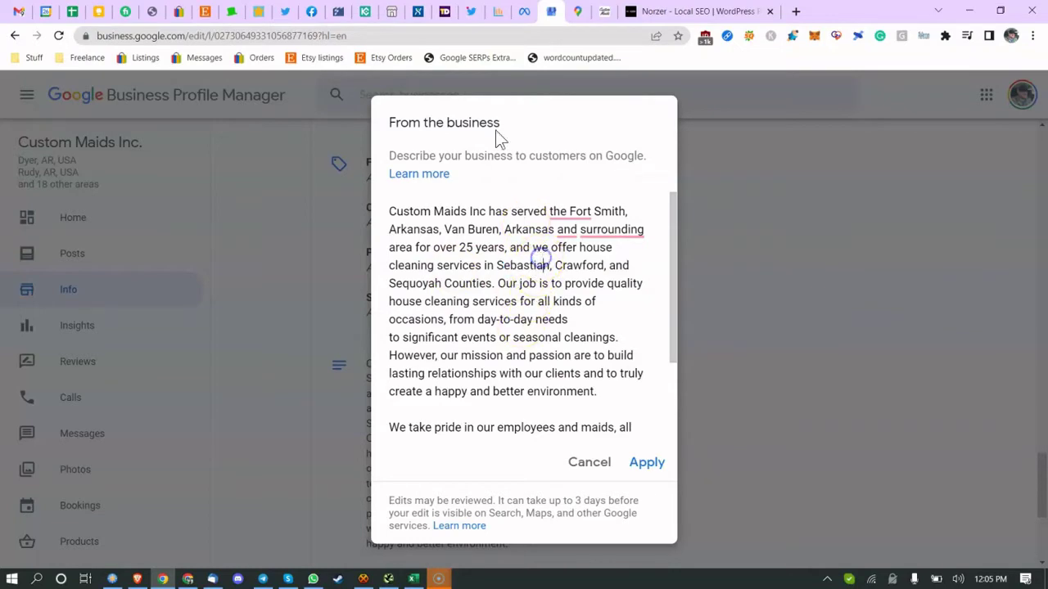
{"action": "left_click", "coordinate": [503, 15]}
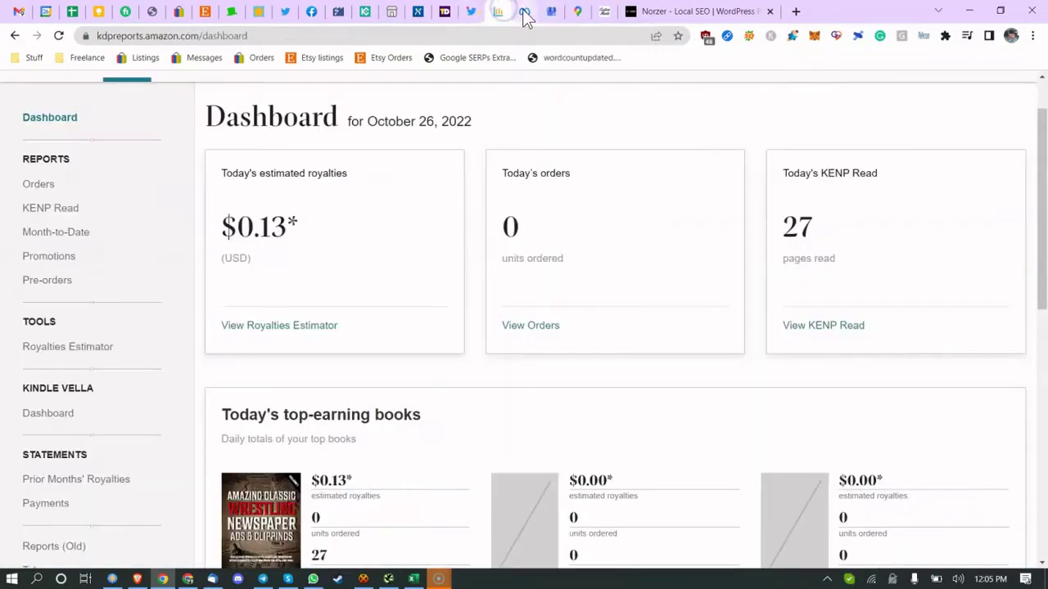
{"action": "left_click", "coordinate": [548, 11]}
{"action": "left_click", "coordinate": [525, 12]}
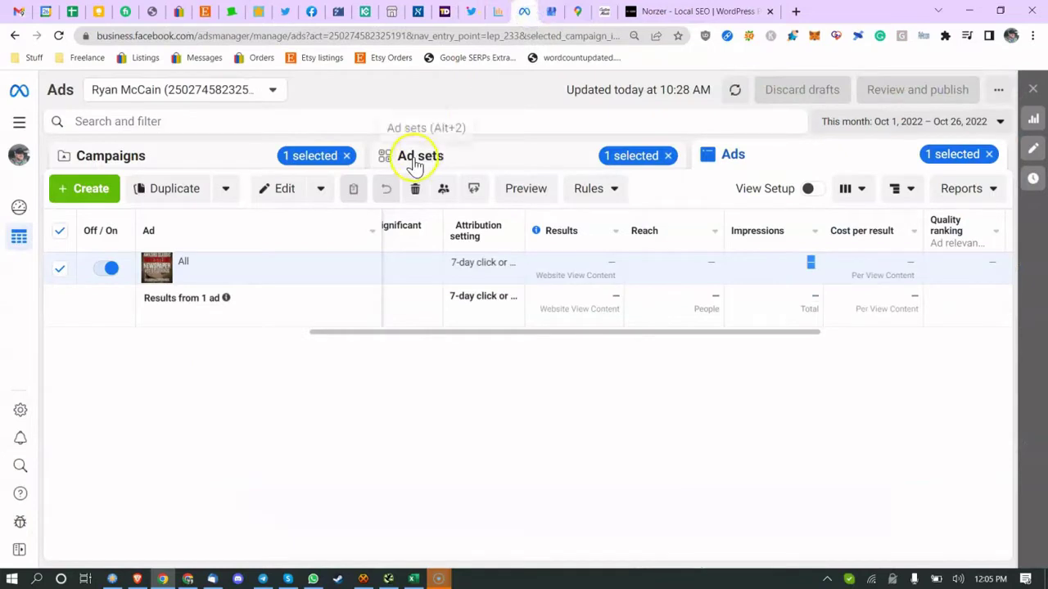
{"action": "left_click", "coordinate": [605, 12]}
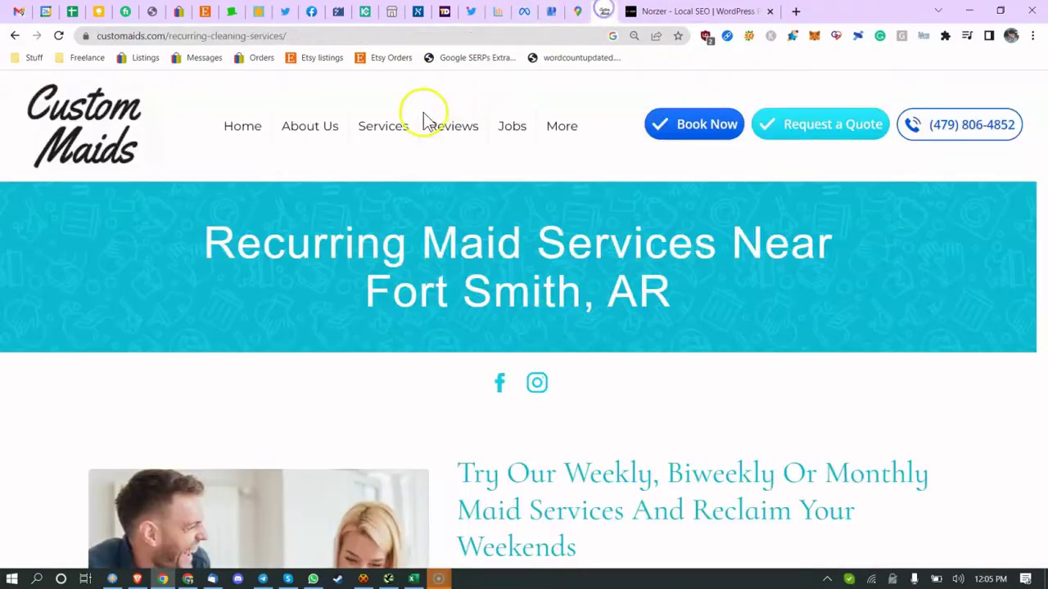
Step: Return to the Excel audit checklist and review the Business info row with its mark and the Business name row
{"action": "left_click", "coordinate": [414, 579]}
{"action": "left_click", "coordinate": [271, 316]}
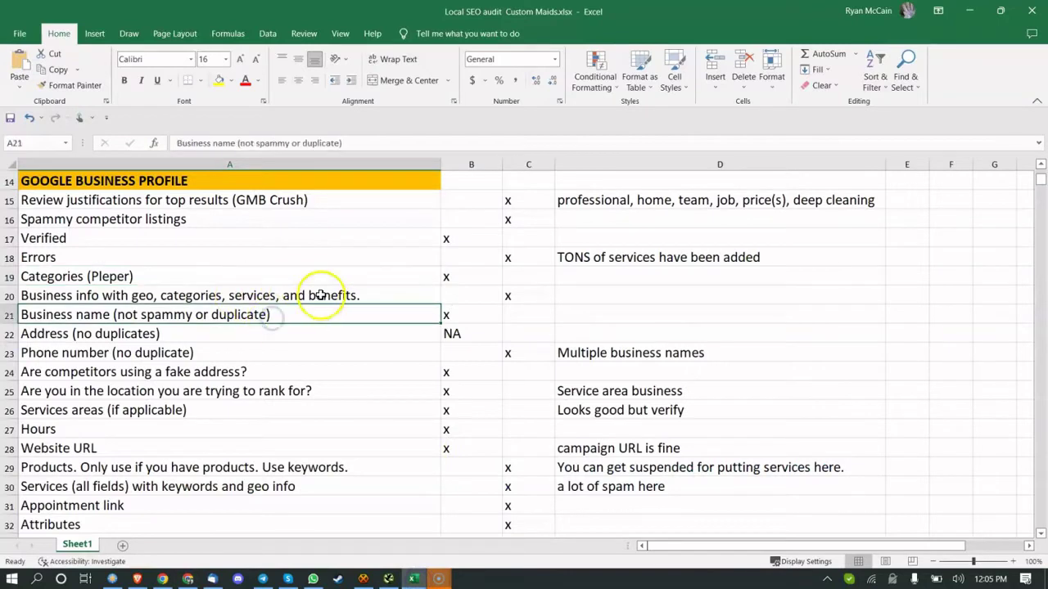
{"action": "left_click", "coordinate": [321, 295]}
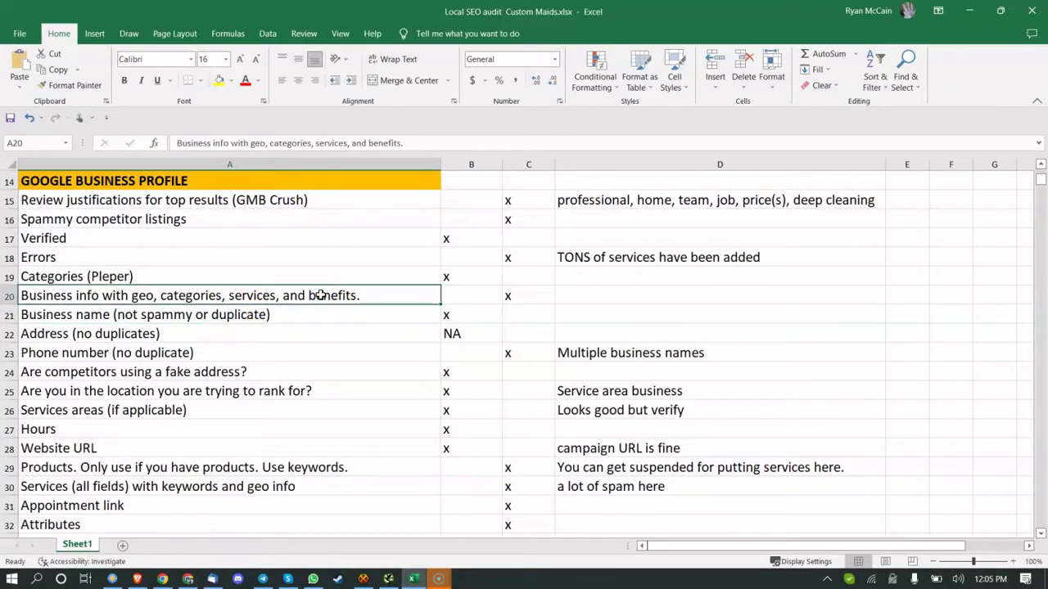
{"action": "left_click", "coordinate": [396, 291]}
{"action": "left_click", "coordinate": [460, 288]}
{"action": "left_click", "coordinate": [507, 288]}
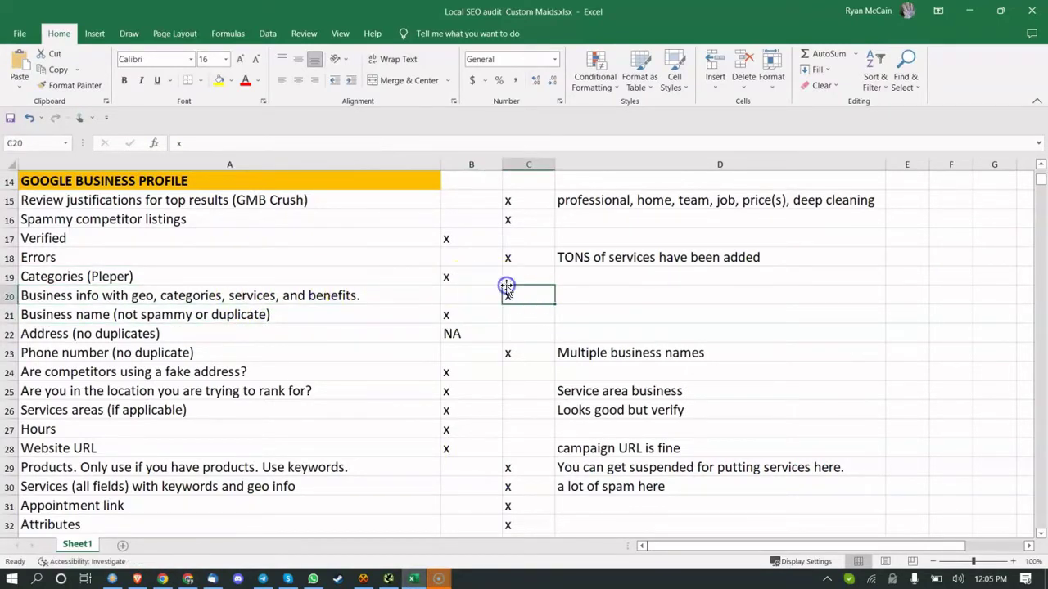
{"action": "left_click", "coordinate": [129, 314]}
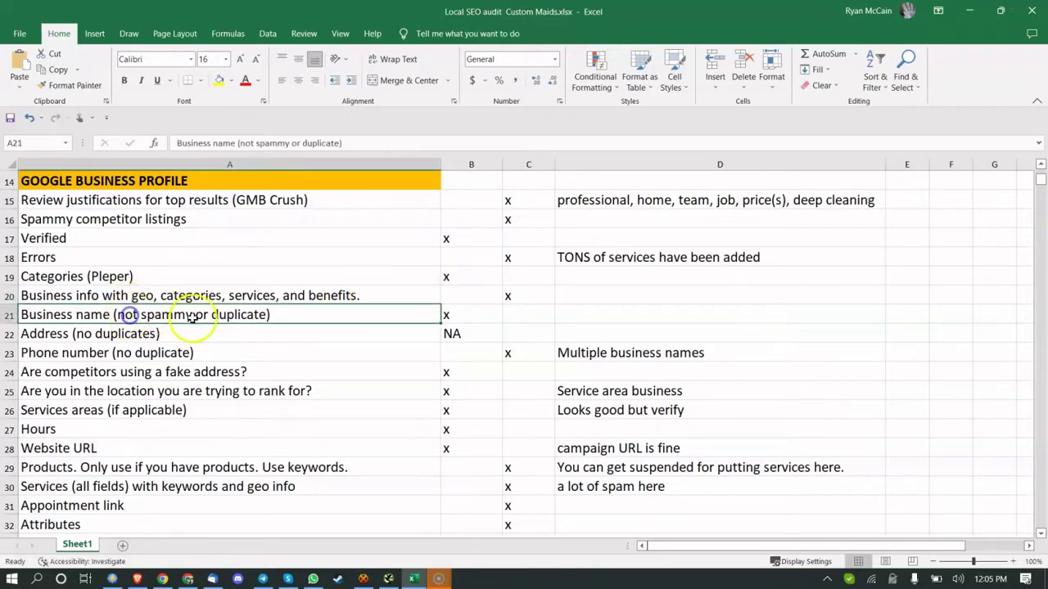
Step: Check the Yes and No column headings at the start of the checklist
{"action": "scroll", "coordinate": [456, 257], "scroll_direction": "up", "scroll_amount": 2}
{"action": "scroll", "coordinate": [456, 258], "scroll_direction": "up", "scroll_amount": 3}
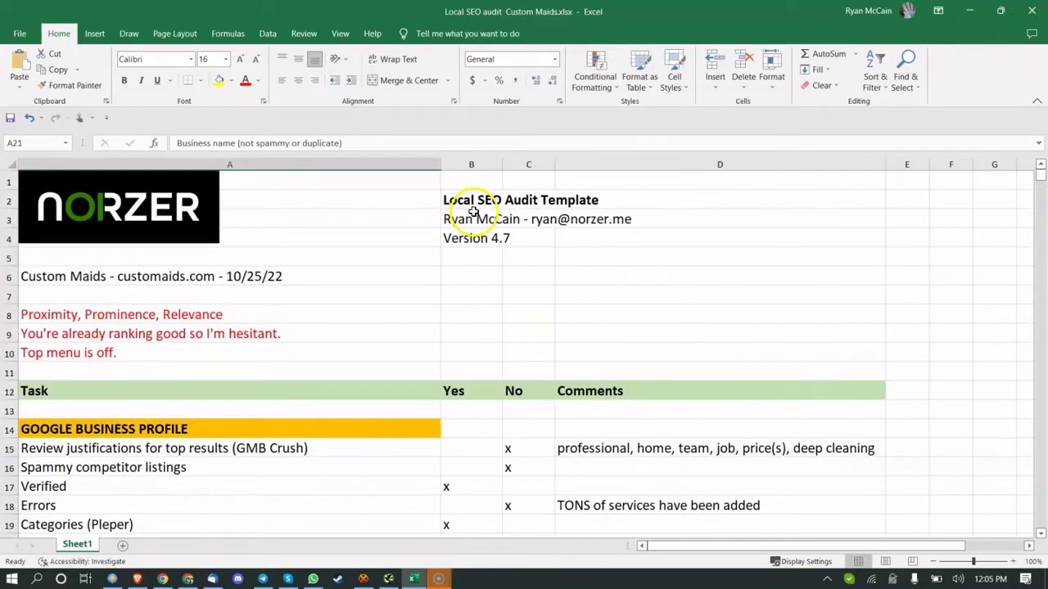
{"action": "left_click", "coordinate": [474, 397]}
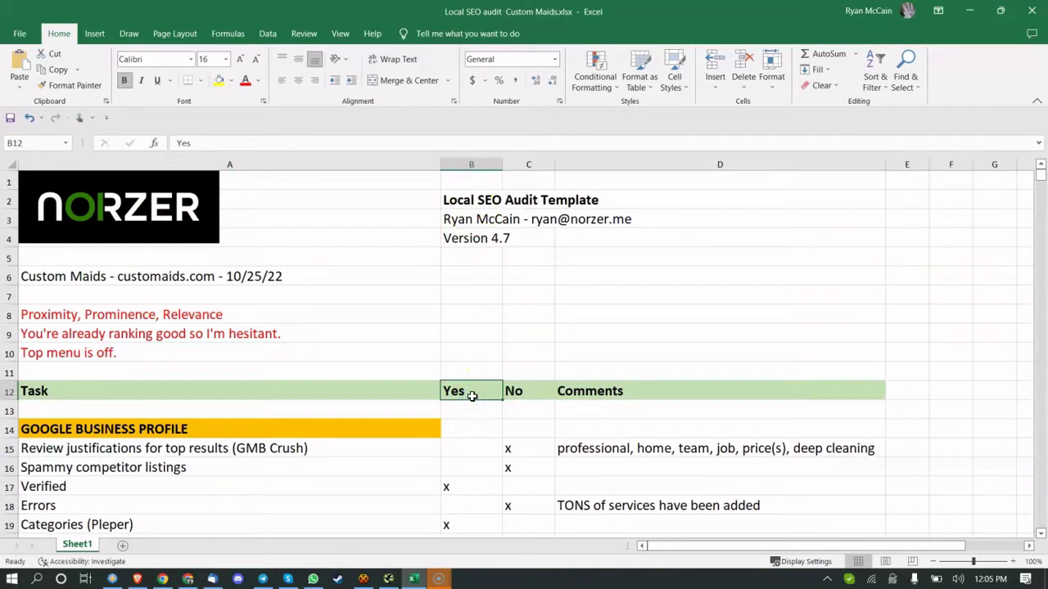
{"action": "left_click", "coordinate": [541, 389]}
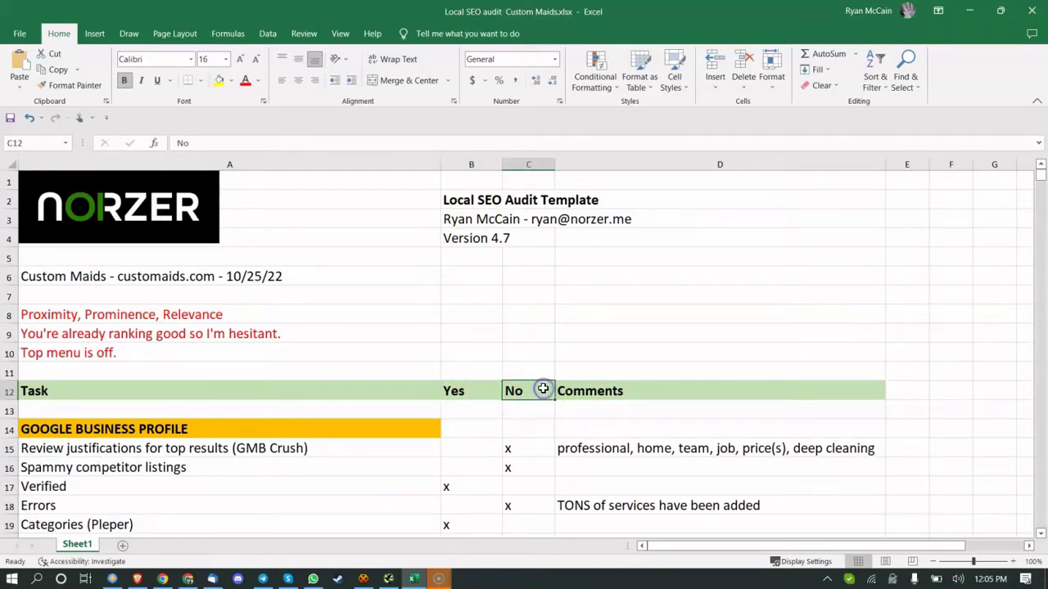
Step: Move the x for "Are competitors using a fake address?" from the Yes column to the No column
{"action": "scroll", "coordinate": [542, 388], "scroll_direction": "down", "scroll_amount": 7}
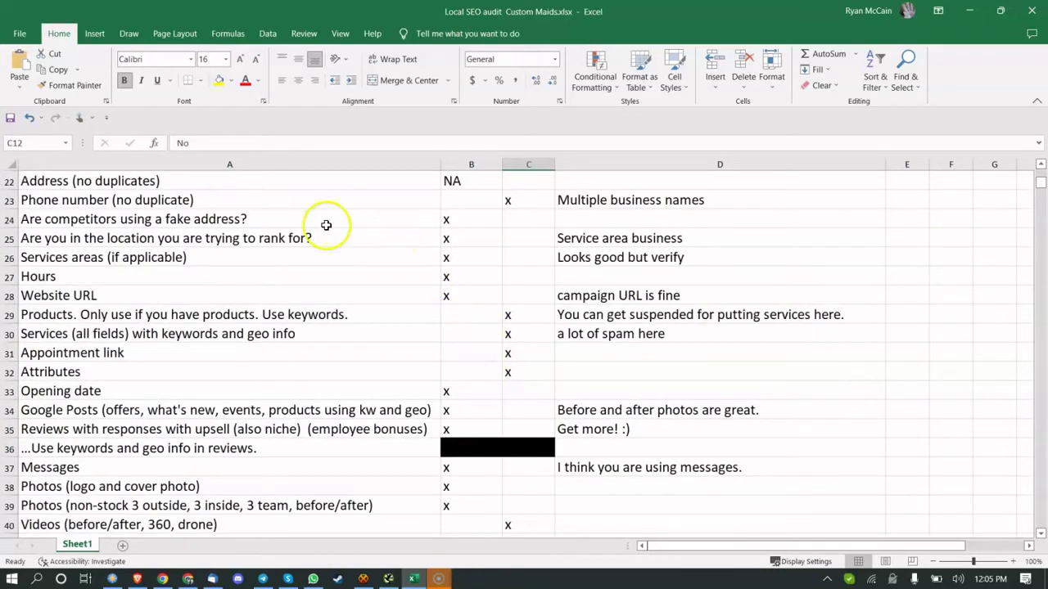
{"action": "left_click", "coordinate": [190, 254]}
{"action": "left_click", "coordinate": [246, 239]}
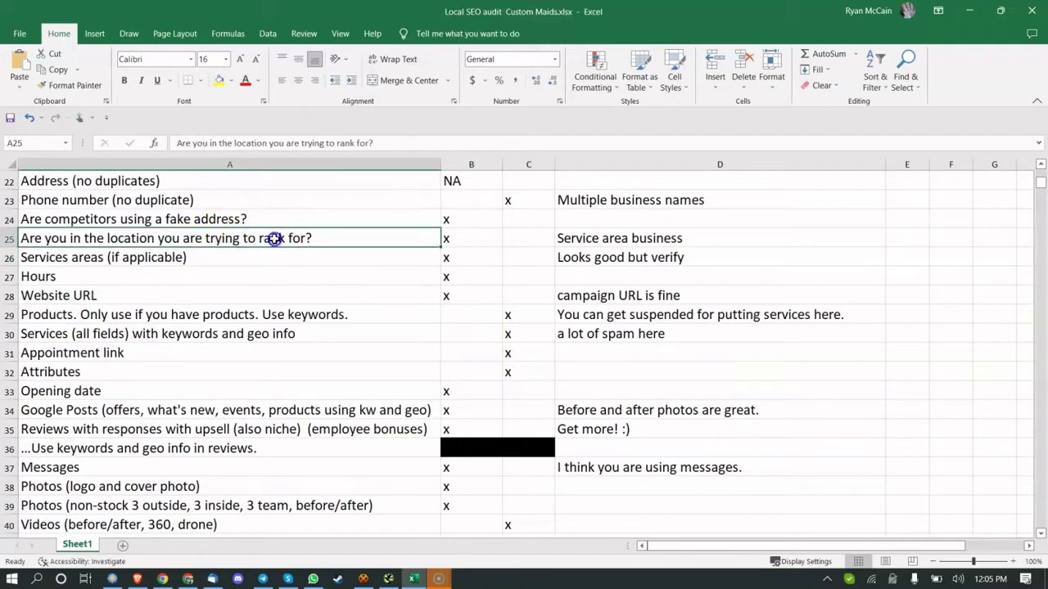
{"action": "left_click", "coordinate": [290, 276]}
{"action": "left_click", "coordinate": [253, 219]}
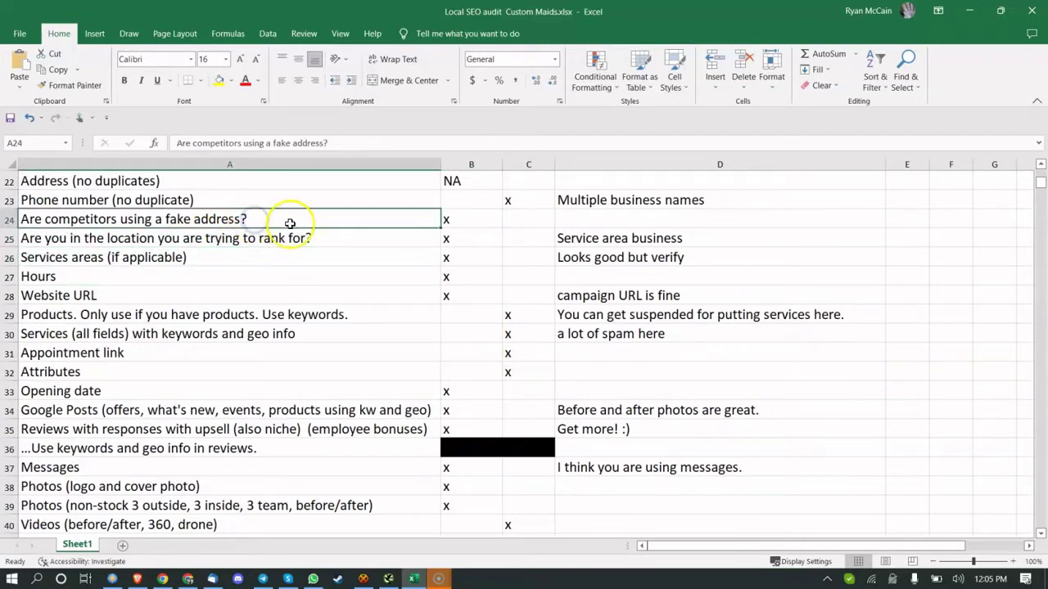
{"action": "left_click", "coordinate": [451, 217]}
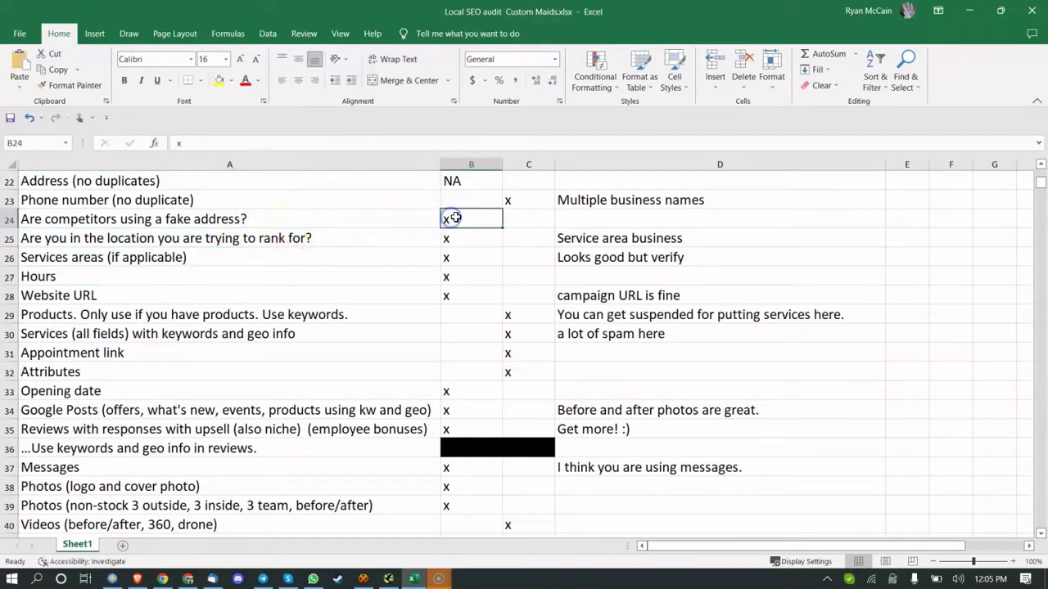
{"action": "key", "text": "BackSpace"}
{"action": "left_click", "coordinate": [514, 218]}
{"action": "type", "text": "x"}
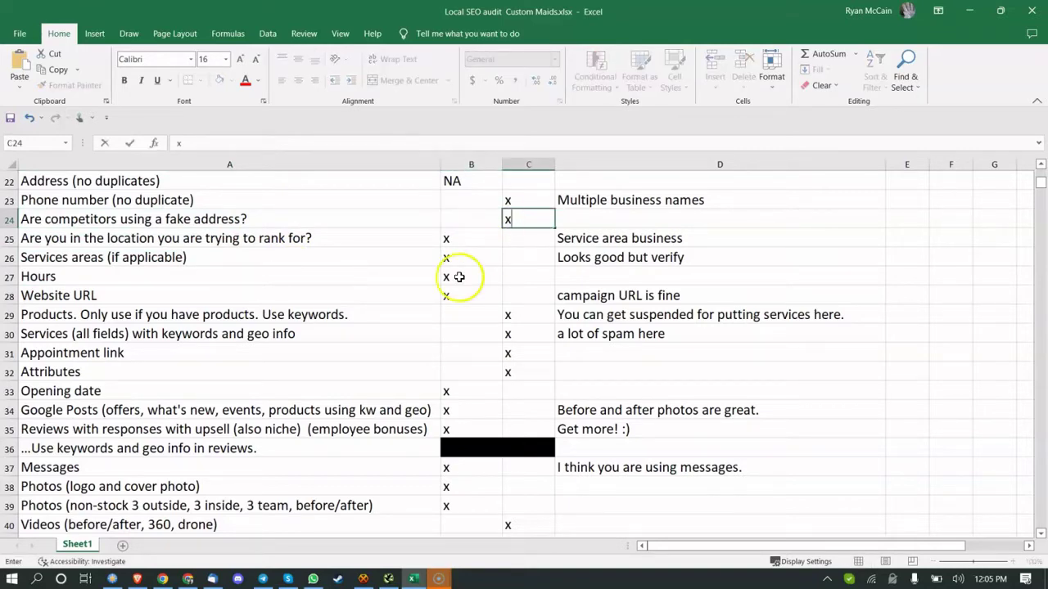
Step: Switch to Google Maps in Chrome and rerun the "maids near me" search over a wider area around Fort Smith
{"action": "left_click", "coordinate": [189, 580]}
{"action": "left_click", "coordinate": [158, 579]}
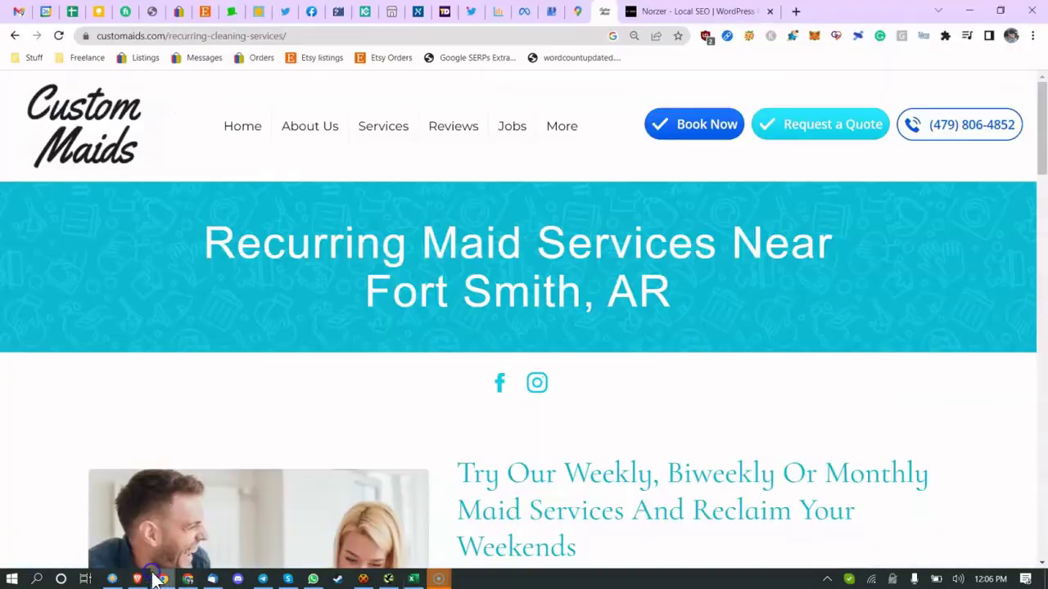
{"action": "left_click", "coordinate": [575, 12]}
{"action": "left_click_drag", "start_coordinate": [487, 270], "coordinate": [634, 286]}
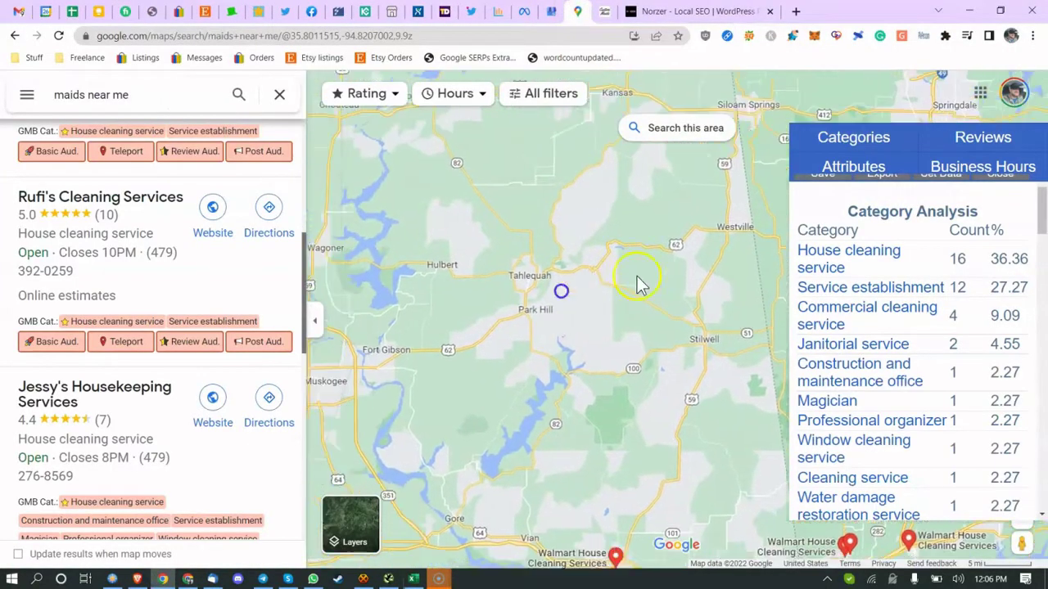
{"action": "scroll", "coordinate": [685, 271], "scroll_direction": "down", "scroll_amount": 3}
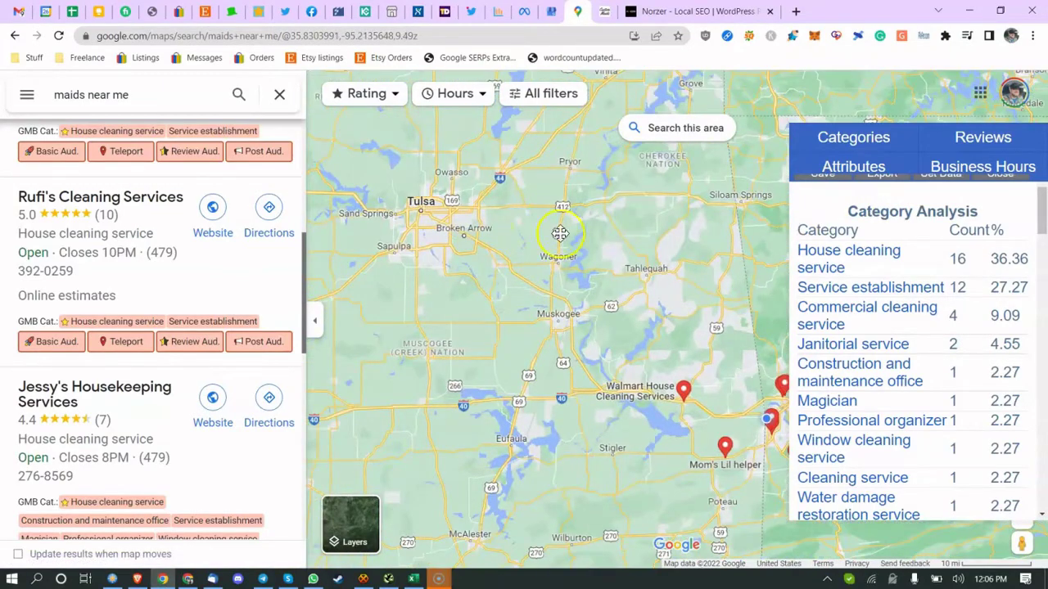
{"action": "left_click_drag", "start_coordinate": [560, 234], "coordinate": [517, 259]}
{"action": "left_click", "coordinate": [592, 290]}
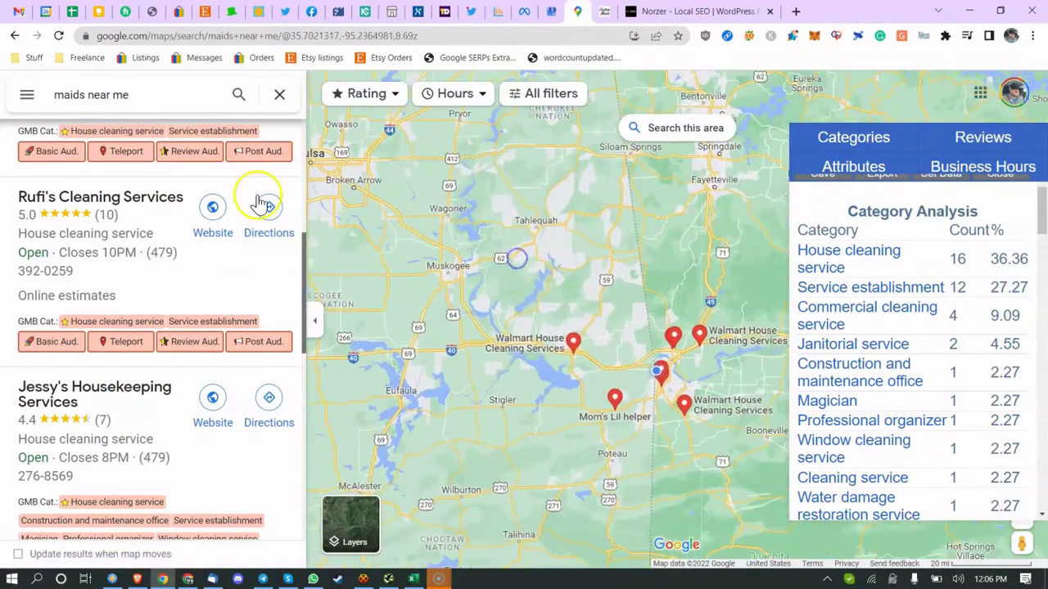
{"action": "left_click", "coordinate": [157, 89]}
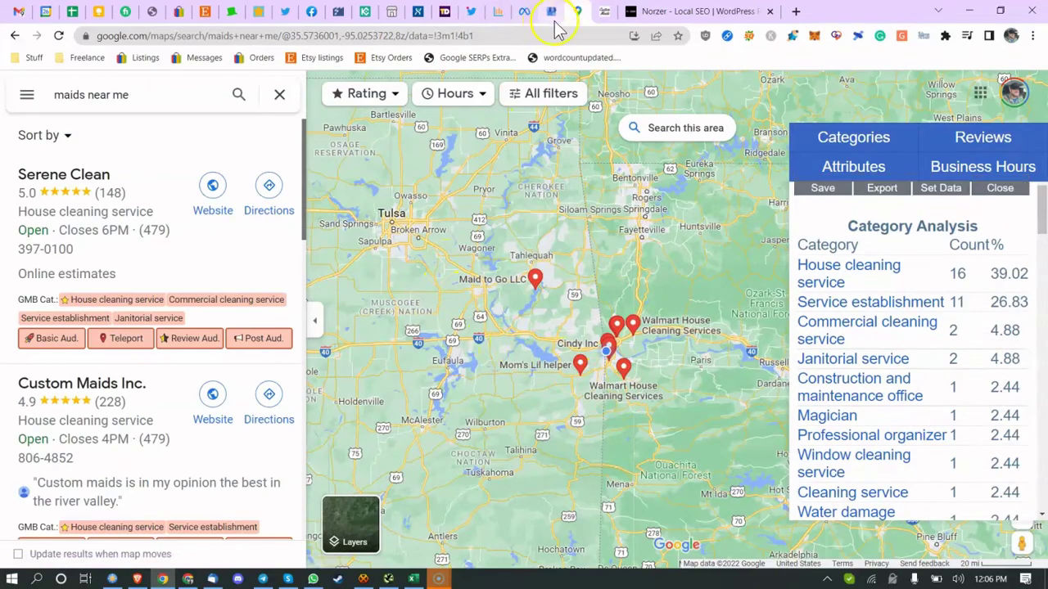
Step: Read the served communities in the footer of the Custom Maids website, and return to the Google Maps results
{"action": "left_click", "coordinate": [599, 15]}
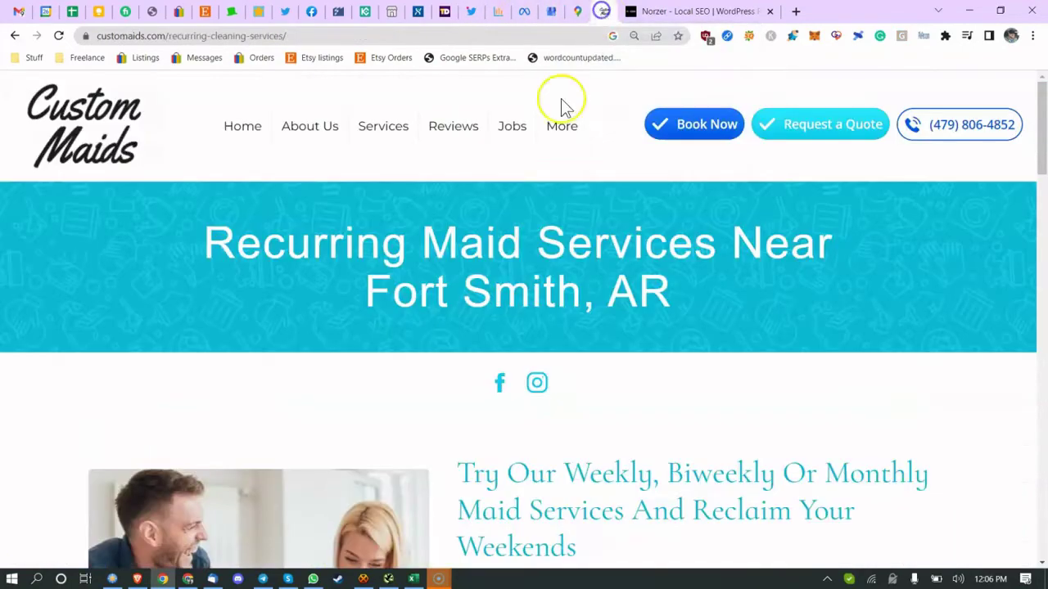
{"action": "scroll", "coordinate": [428, 179], "scroll_direction": "down", "scroll_amount": 15}
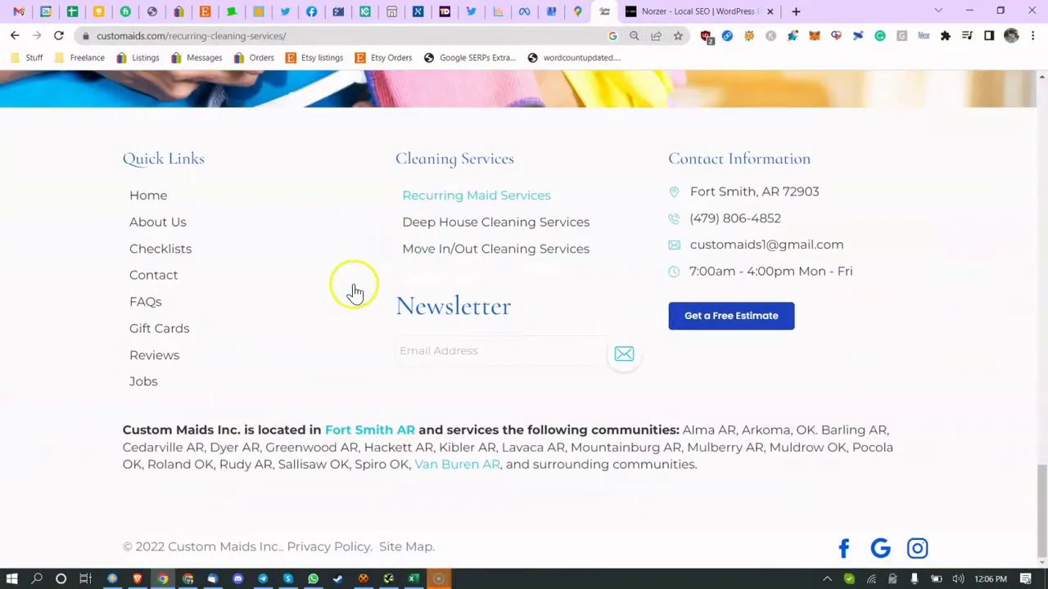
{"action": "left_click", "coordinate": [577, 11]}
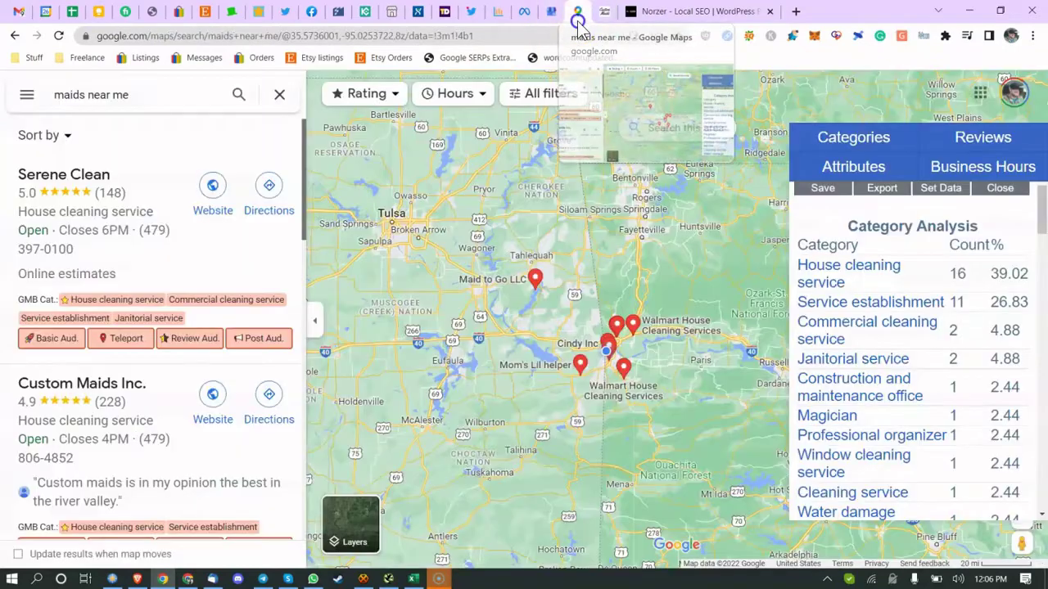
Step: Examine the maid-service pins around Fort Smith, Van Buren and Greenwood on the Google Maps results
{"action": "scroll", "coordinate": [547, 356], "scroll_direction": "up", "scroll_amount": 3}
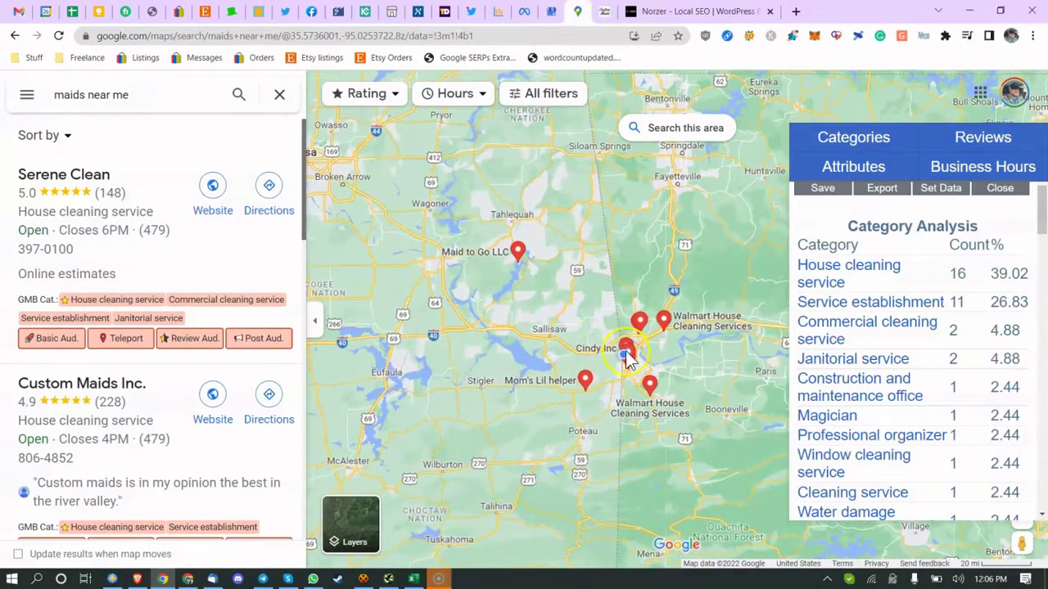
{"action": "scroll", "coordinate": [627, 356], "scroll_direction": "up", "scroll_amount": 2}
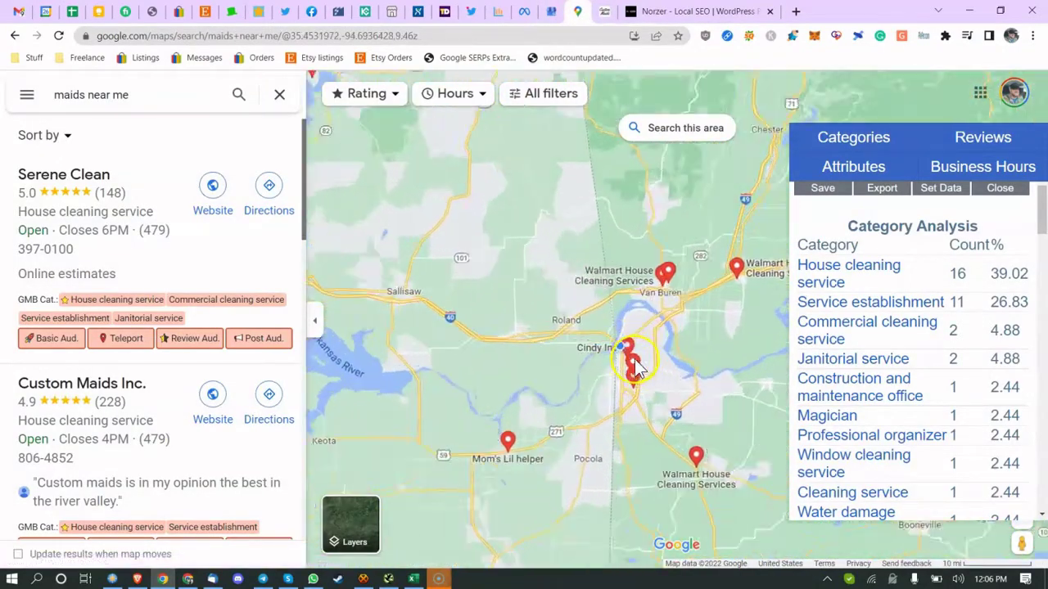
{"action": "scroll", "coordinate": [608, 340], "scroll_direction": "up", "scroll_amount": 5}
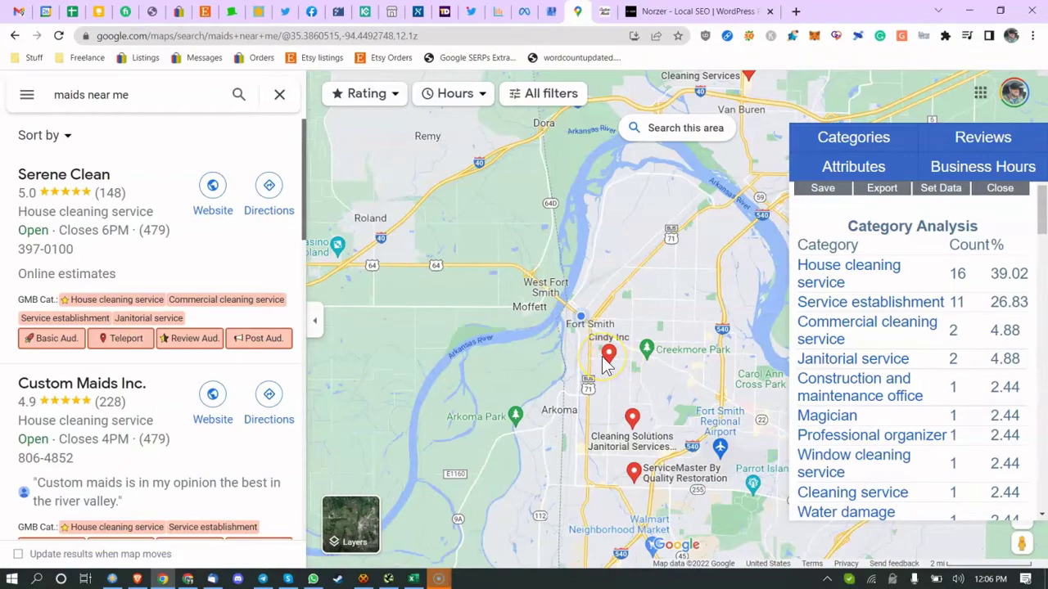
{"action": "scroll", "coordinate": [624, 339], "scroll_direction": "down", "scroll_amount": 2}
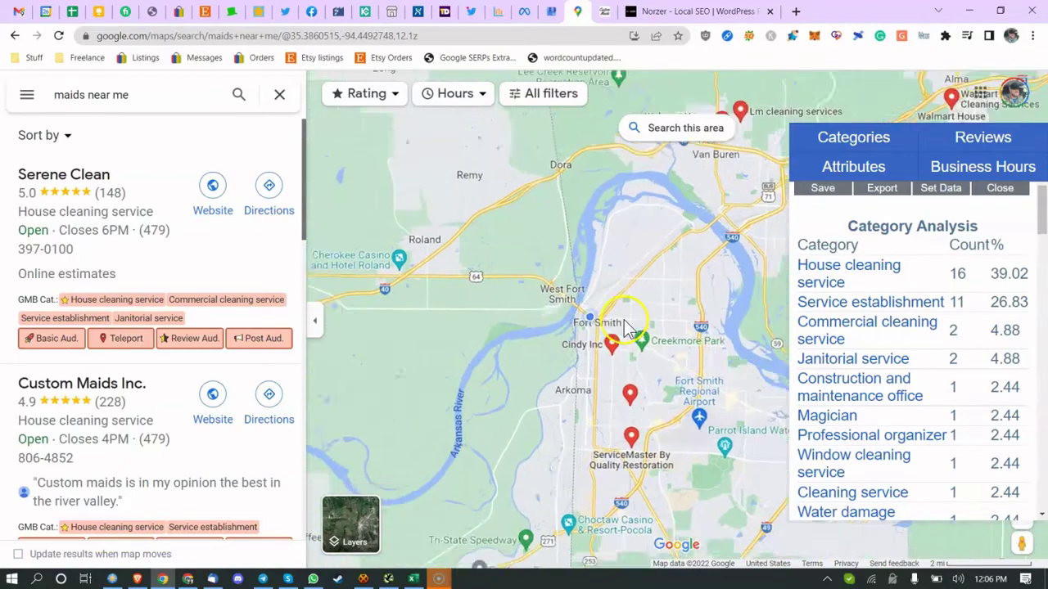
{"action": "scroll", "coordinate": [643, 230], "scroll_direction": "down", "scroll_amount": 1}
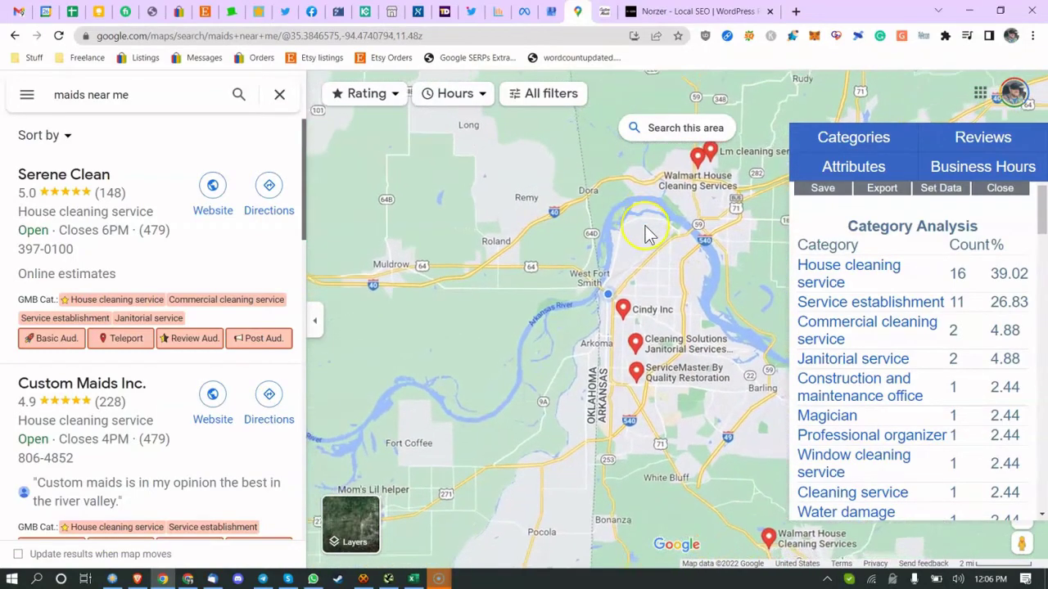
{"action": "left_click", "coordinate": [629, 234]}
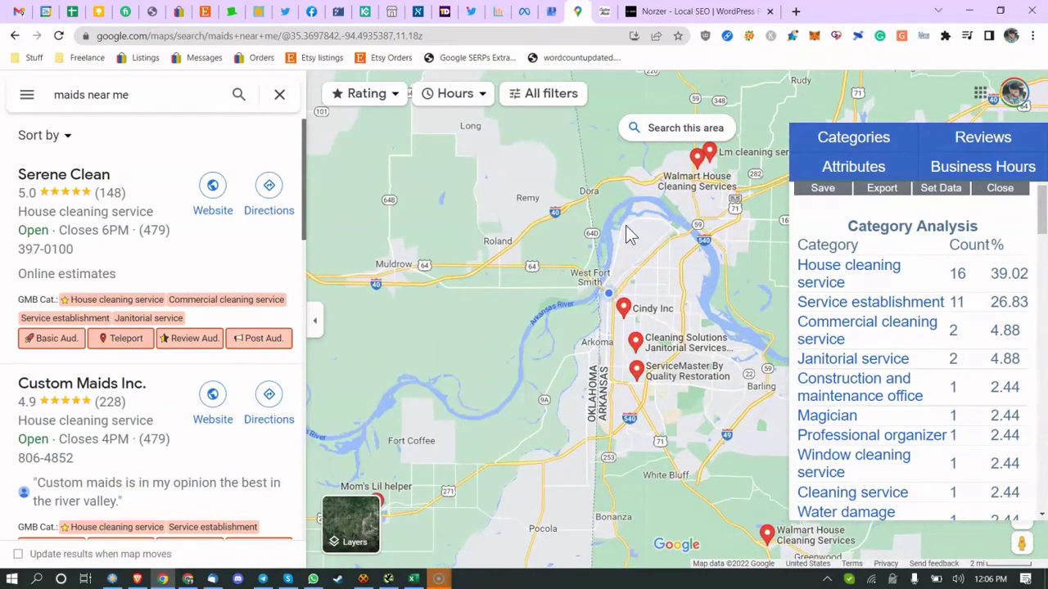
{"action": "scroll", "coordinate": [517, 275], "scroll_direction": "down", "scroll_amount": 1}
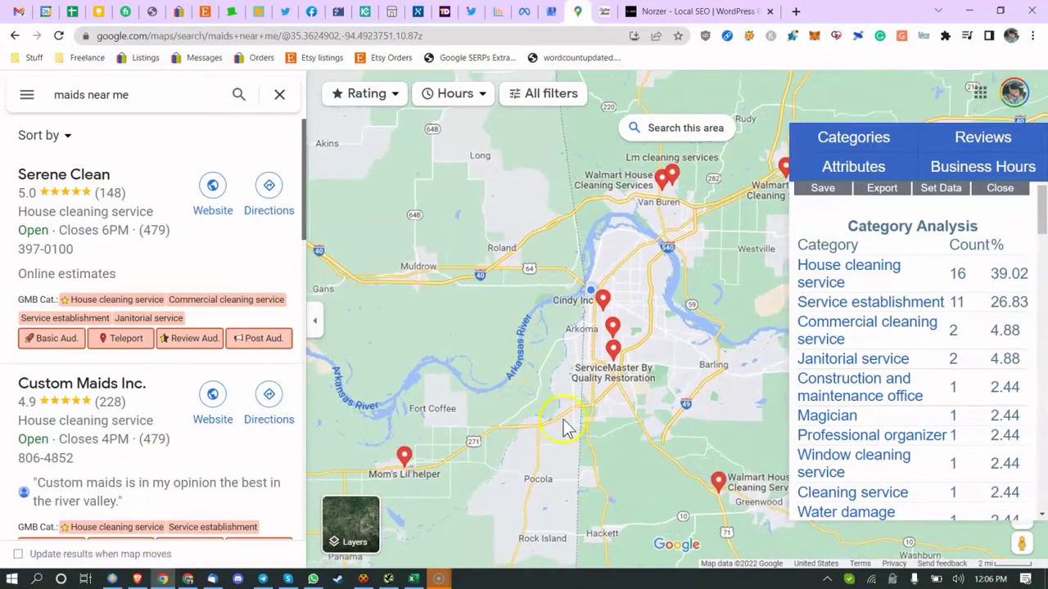
{"action": "scroll", "coordinate": [542, 399], "scroll_direction": "down", "scroll_amount": 1}
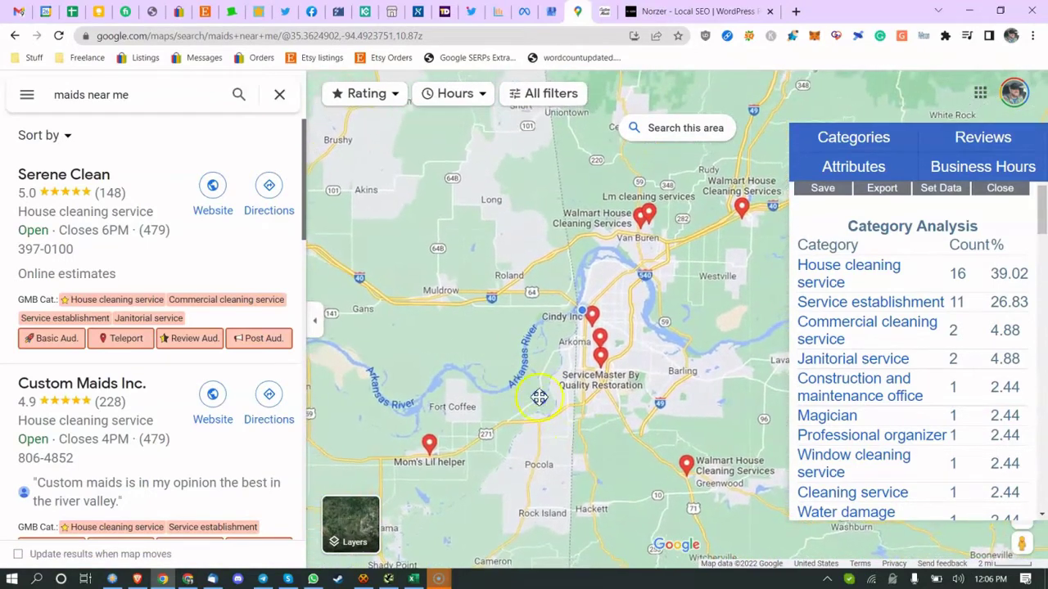
{"action": "left_click_drag", "start_coordinate": [539, 376], "coordinate": [481, 324]}
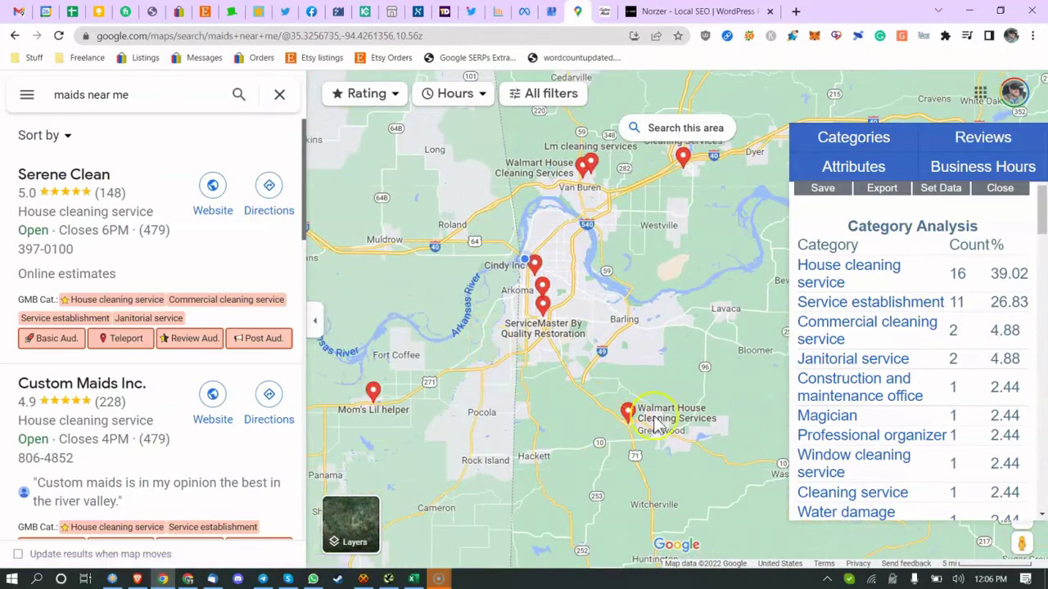
Step: Open the Walmart House Cleaning Services listing near Greenwood and read its address and business details
{"action": "left_click", "coordinate": [624, 411]}
{"action": "scroll", "coordinate": [561, 368], "scroll_direction": "down", "scroll_amount": 2}
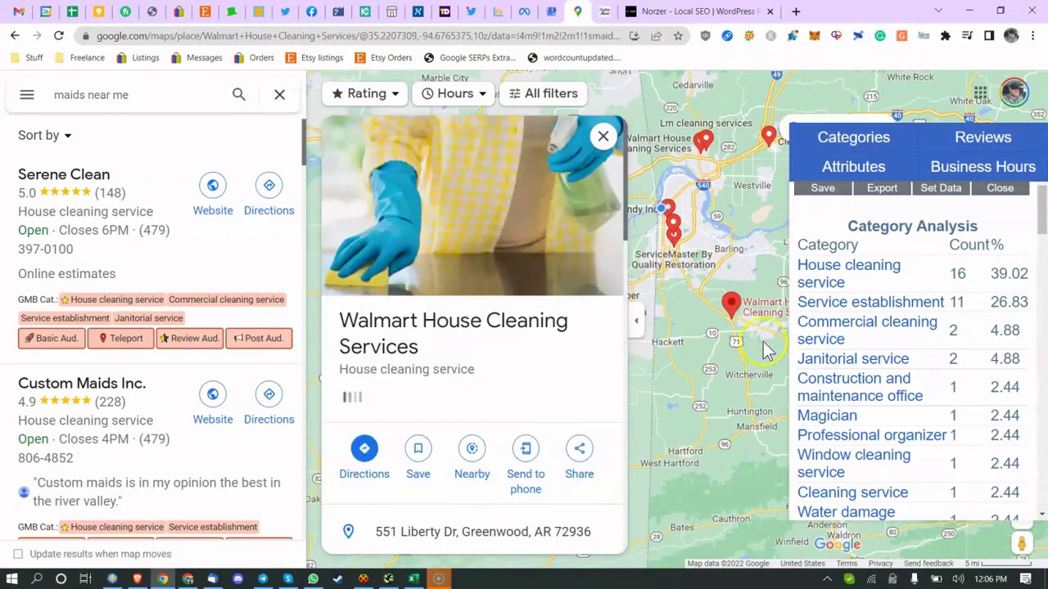
{"action": "scroll", "coordinate": [446, 372], "scroll_direction": "down", "scroll_amount": 5}
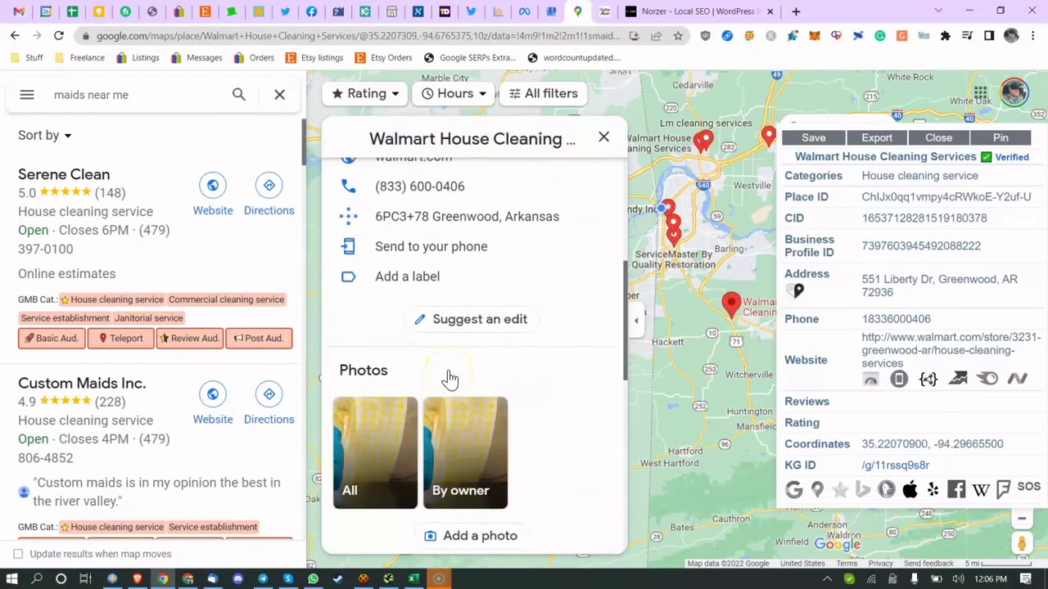
{"action": "scroll", "coordinate": [627, 451], "scroll_direction": "up", "scroll_amount": 1}
{"action": "scroll", "coordinate": [540, 374], "scroll_direction": "up", "scroll_amount": 3}
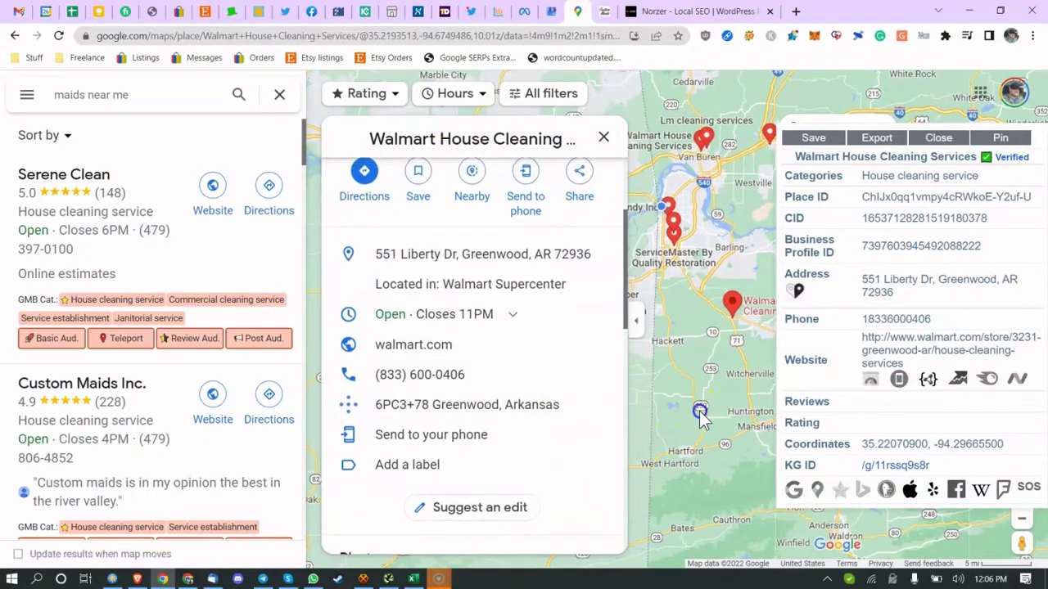
Step: Switch back to the Excel checklist and commit the x in the No column for "Are competitors using a fake address?"
{"action": "left_click", "coordinate": [384, 573]}
{"action": "type", "text": "x"}
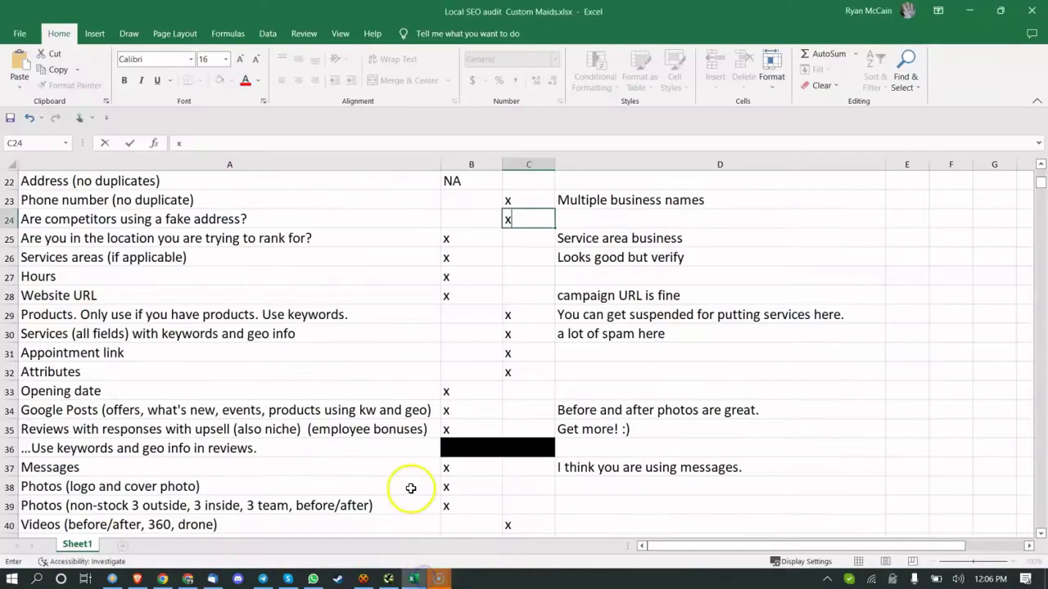
{"action": "left_click", "coordinate": [454, 311]}
{"action": "left_click", "coordinate": [370, 294]}
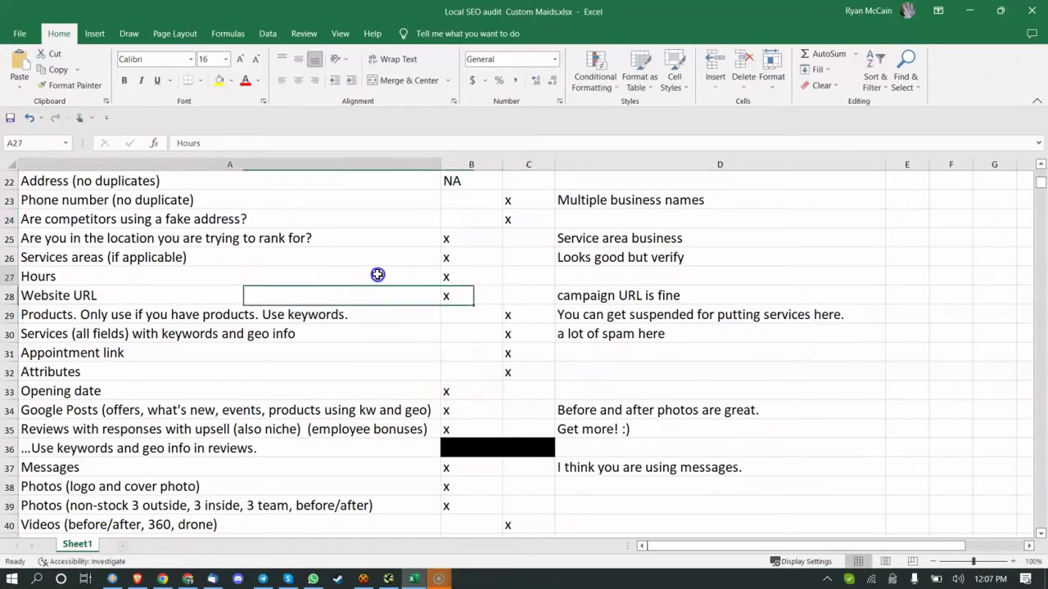
Step: Review the checklist marks and notes for the ranking location and service areas rows
{"action": "left_click", "coordinate": [376, 275]}
{"action": "left_click", "coordinate": [384, 255]}
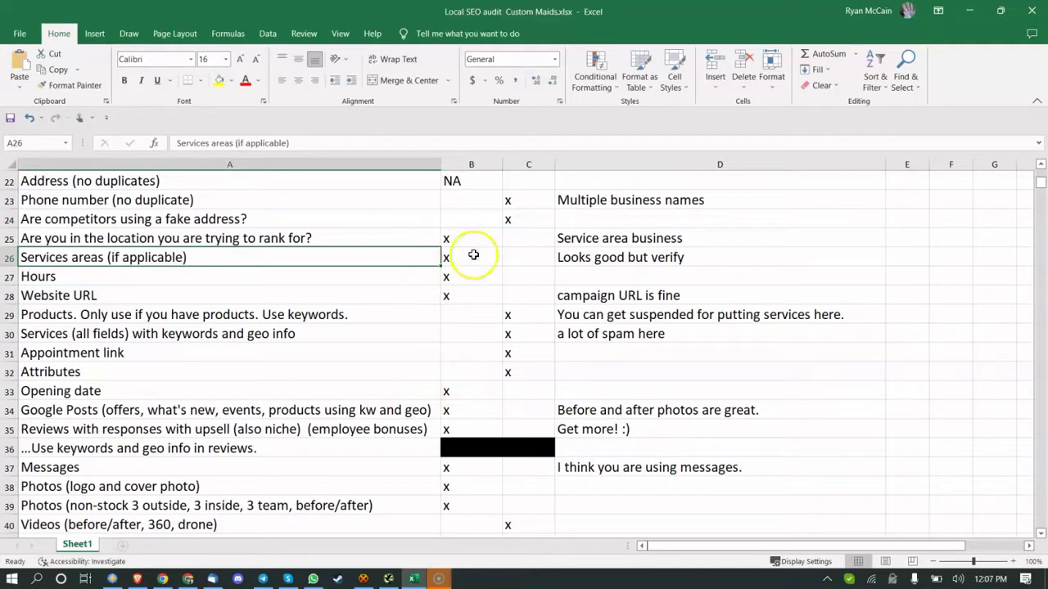
{"action": "left_click", "coordinate": [561, 257]}
{"action": "left_click", "coordinate": [591, 239]}
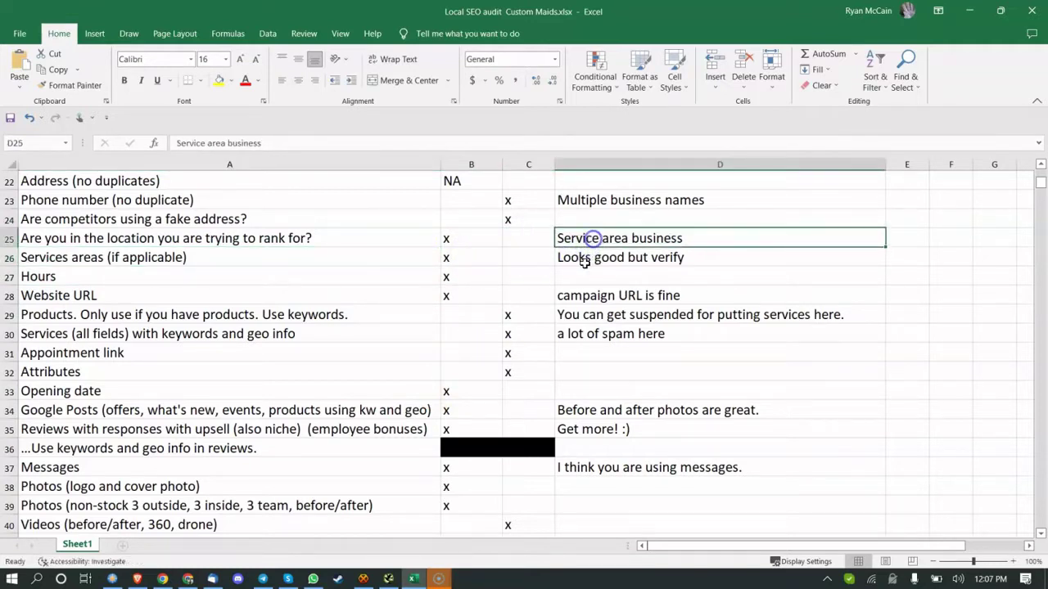
{"action": "left_click", "coordinate": [585, 258]}
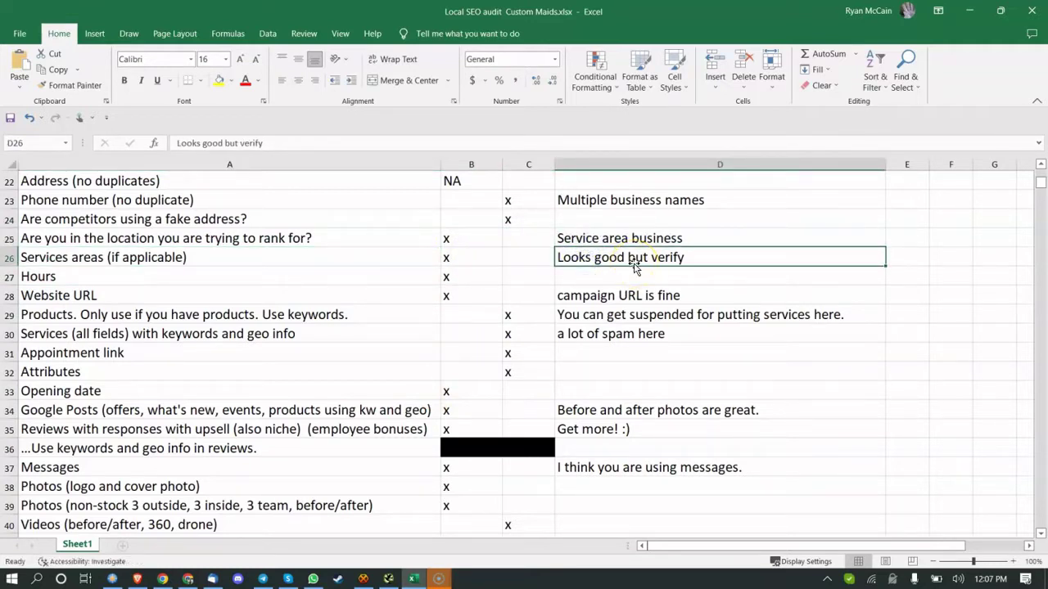
Step: Review the marks and notes for the Hours and Website URL rows
{"action": "left_click", "coordinate": [282, 279]}
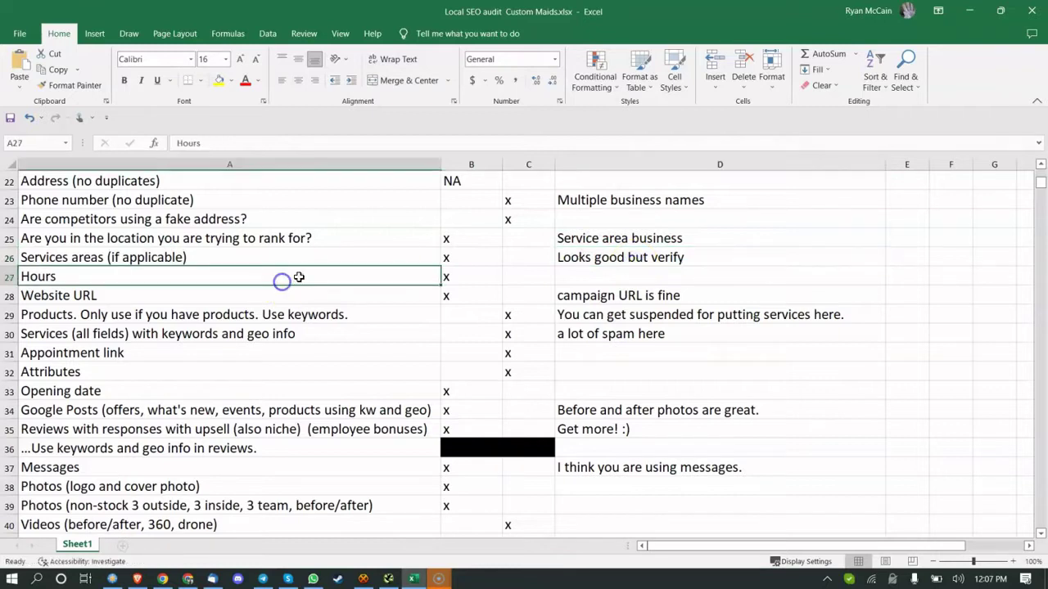
{"action": "left_click", "coordinate": [475, 278]}
{"action": "left_click", "coordinate": [571, 277]}
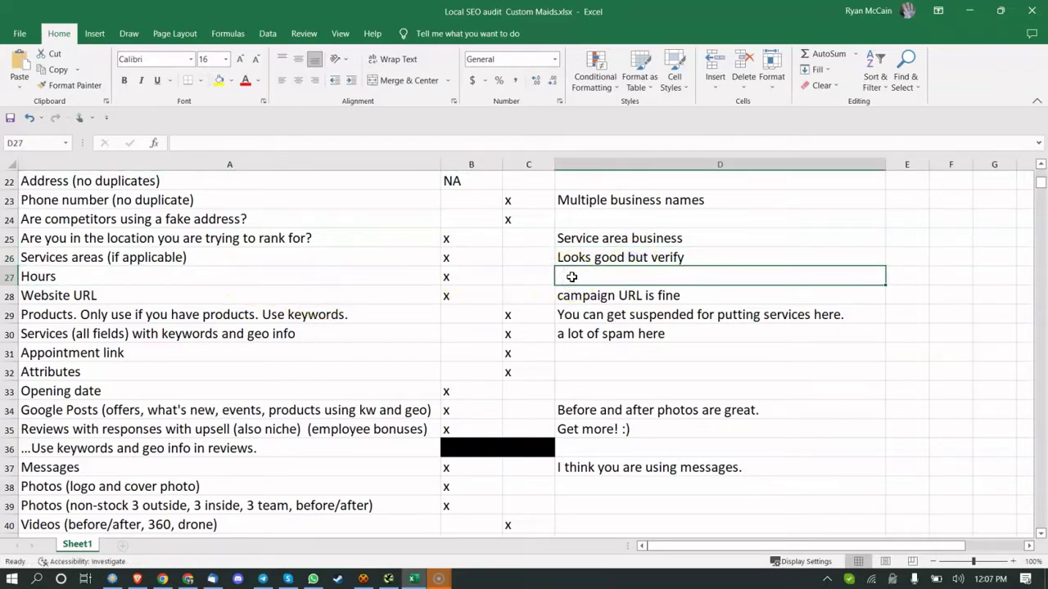
{"action": "left_click", "coordinate": [288, 296]}
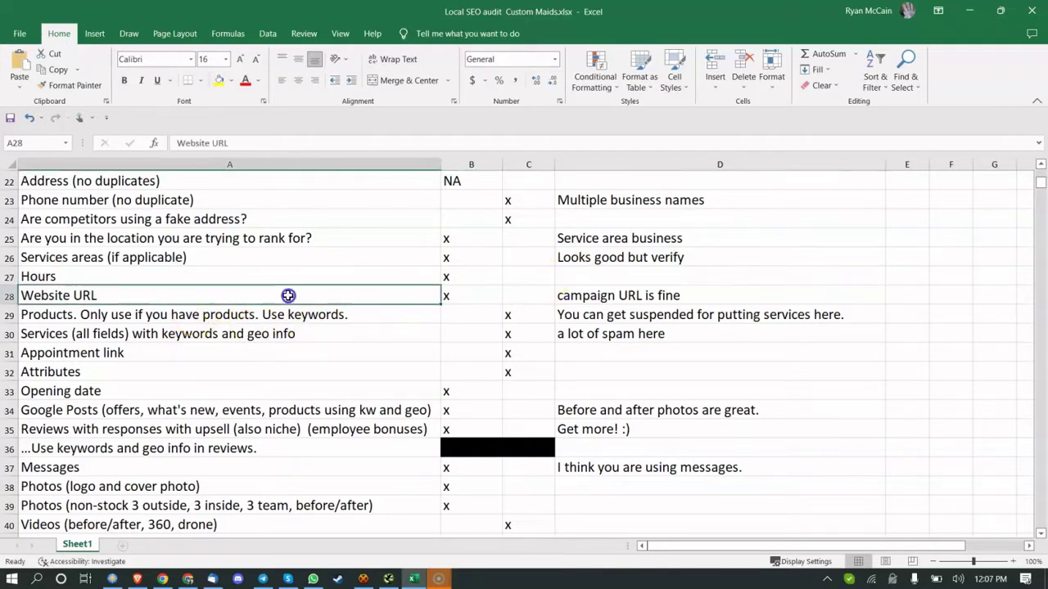
{"action": "left_click", "coordinate": [424, 296]}
{"action": "left_click", "coordinate": [548, 296]}
{"action": "left_click", "coordinate": [571, 296]}
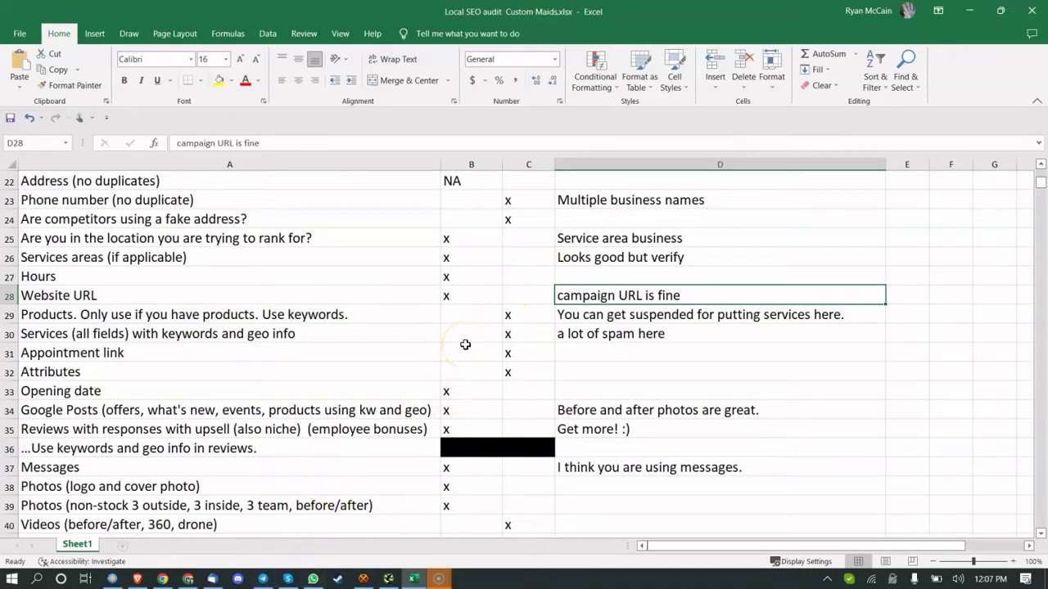
Step: Append "**" to the Products row's note about getting suspended for putting services there
{"action": "left_click", "coordinate": [169, 316]}
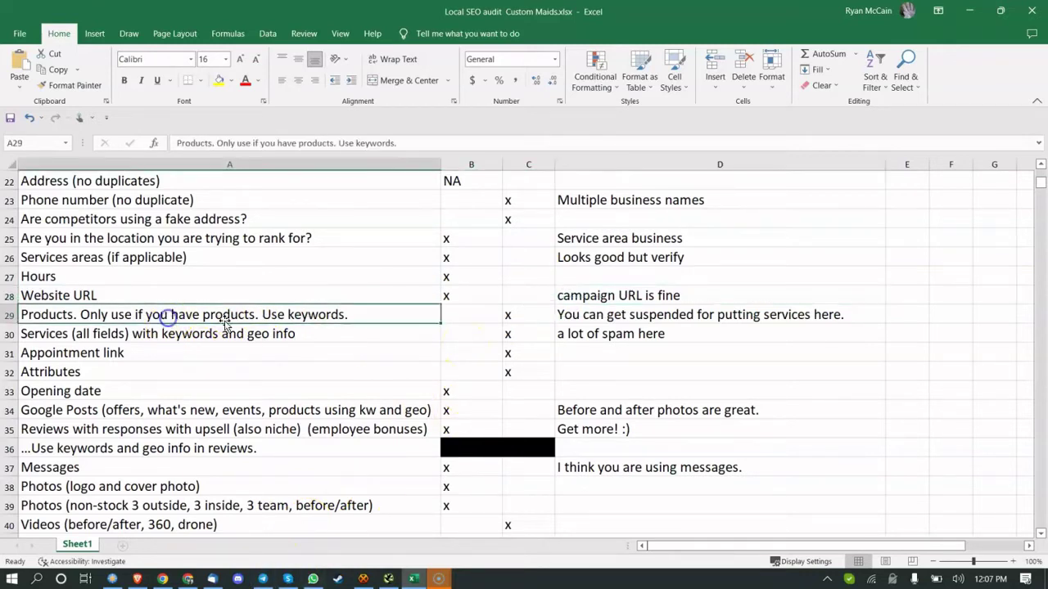
{"action": "left_click", "coordinate": [536, 314]}
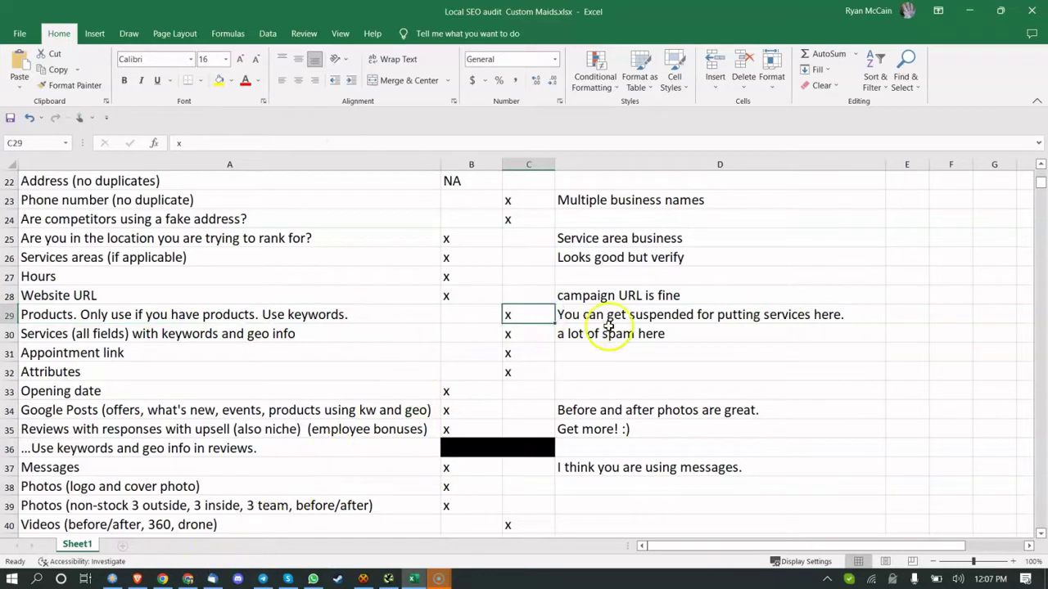
{"action": "double_click", "coordinate": [629, 319]}
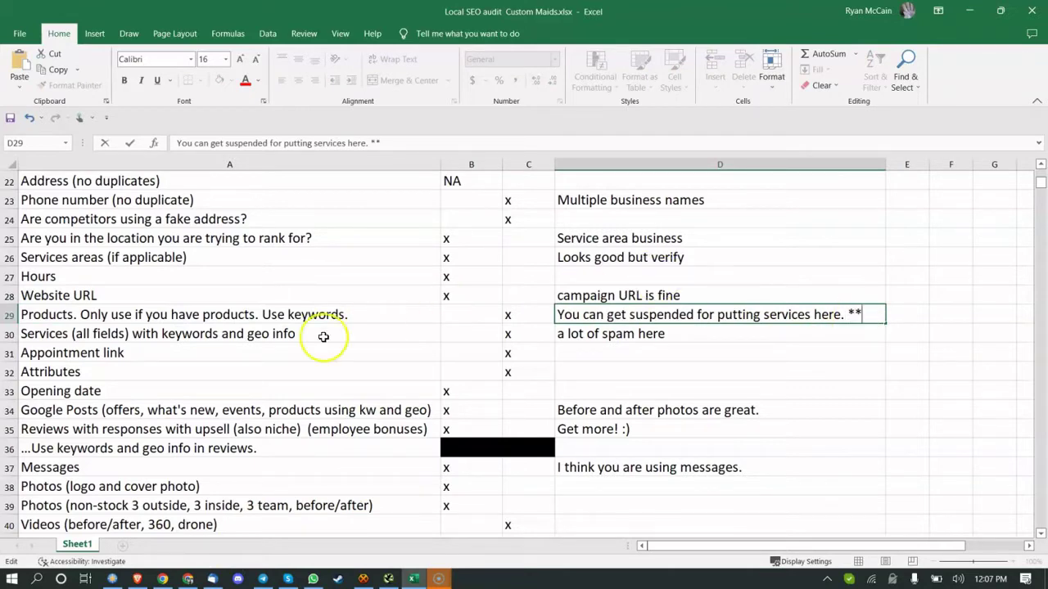
Step: Switch to Google Business Profile Manager in Chrome, close the open description editor and view the Custom Maids products
{"action": "left_click", "coordinate": [163, 580]}
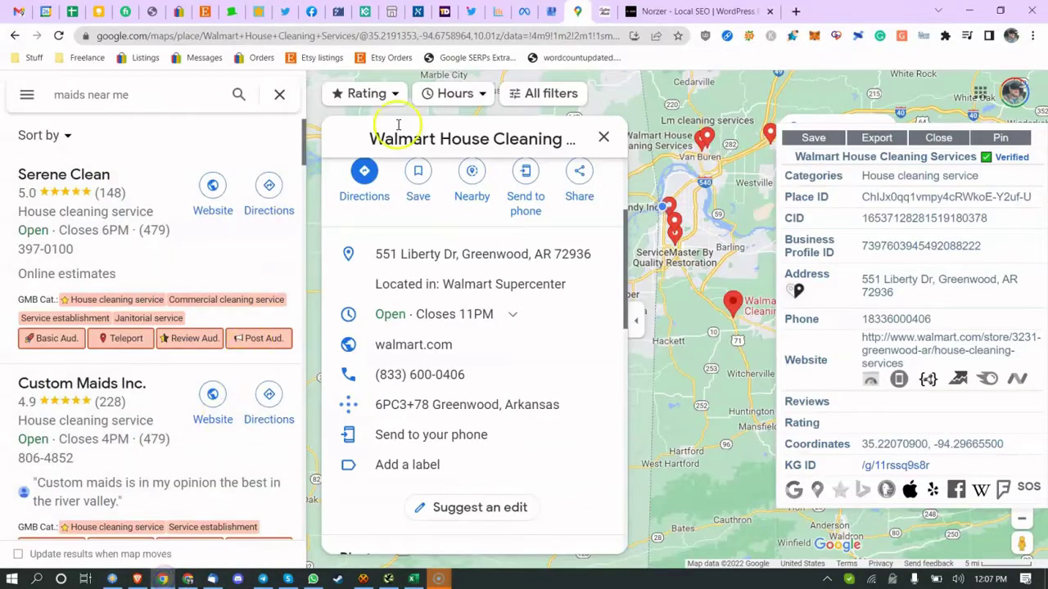
{"action": "left_click", "coordinate": [531, 13]}
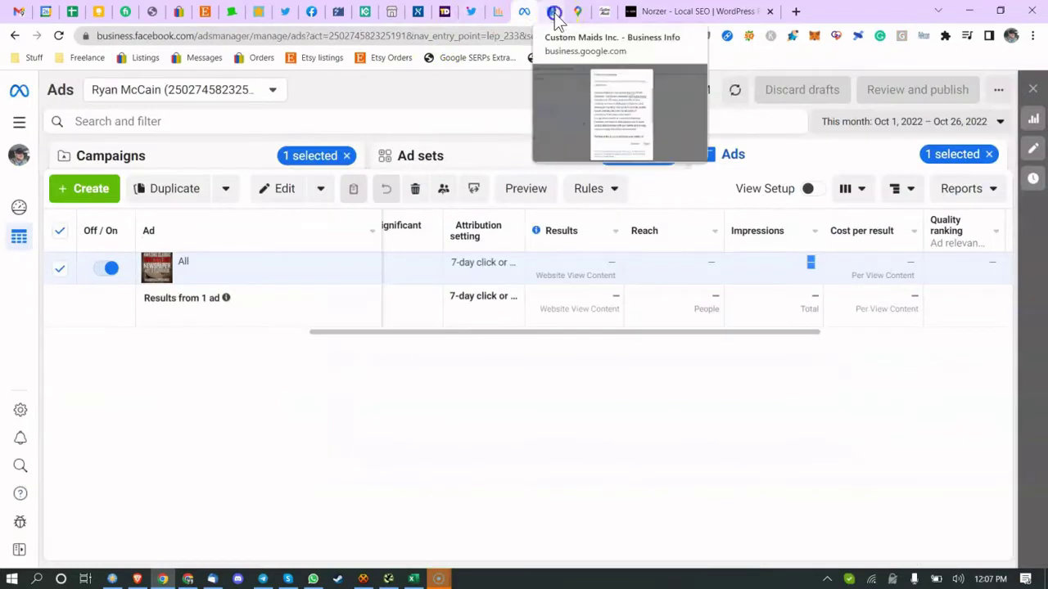
{"action": "left_click", "coordinate": [552, 12]}
{"action": "left_click", "coordinate": [588, 462]}
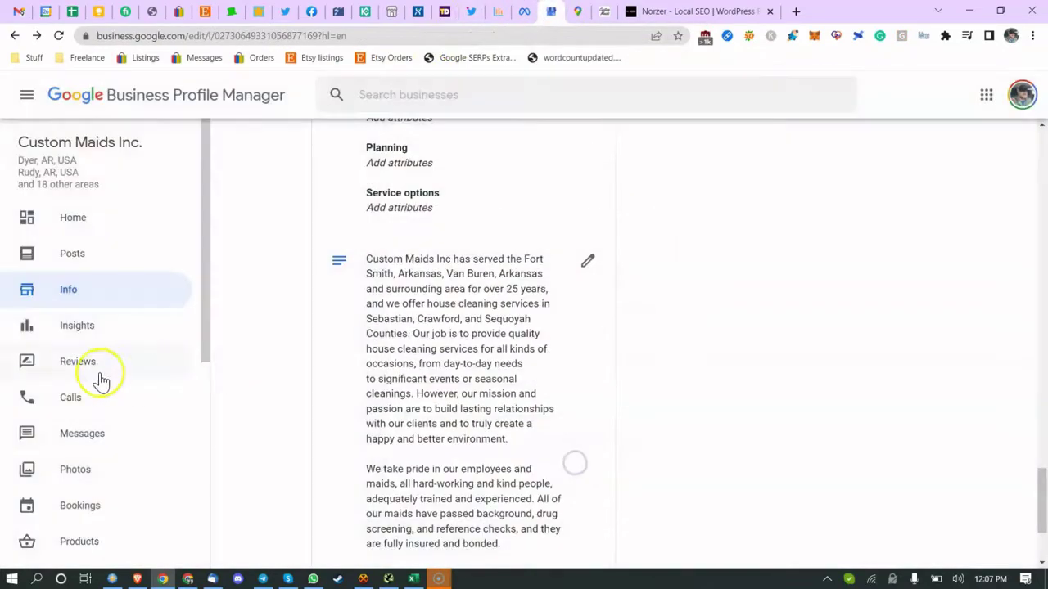
{"action": "scroll", "coordinate": [82, 409], "scroll_direction": "down", "scroll_amount": 2}
{"action": "left_click", "coordinate": [92, 414]}
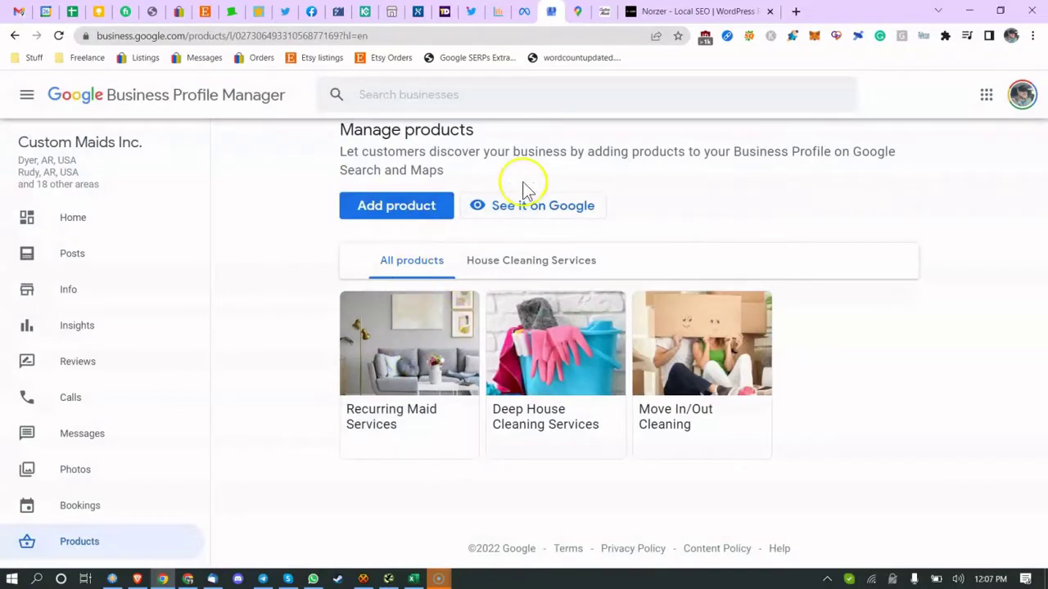
Step: Search Google for "custom maids" in a new tab and find the Products section of its business panel
{"action": "left_click", "coordinate": [792, 13]}
{"action": "type", "text": "custom maids"}
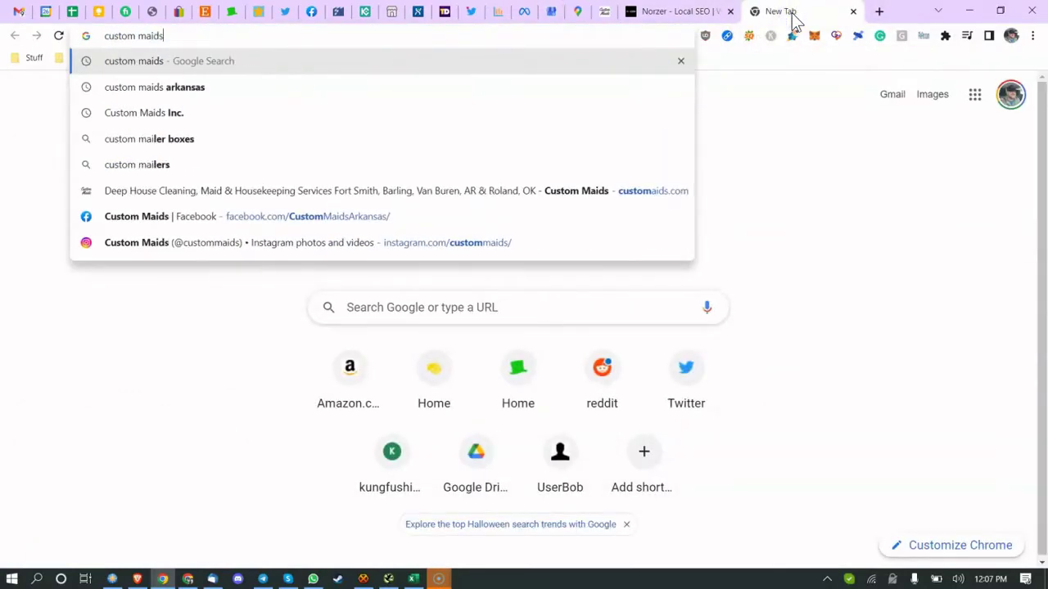
{"action": "key", "text": "Return"}
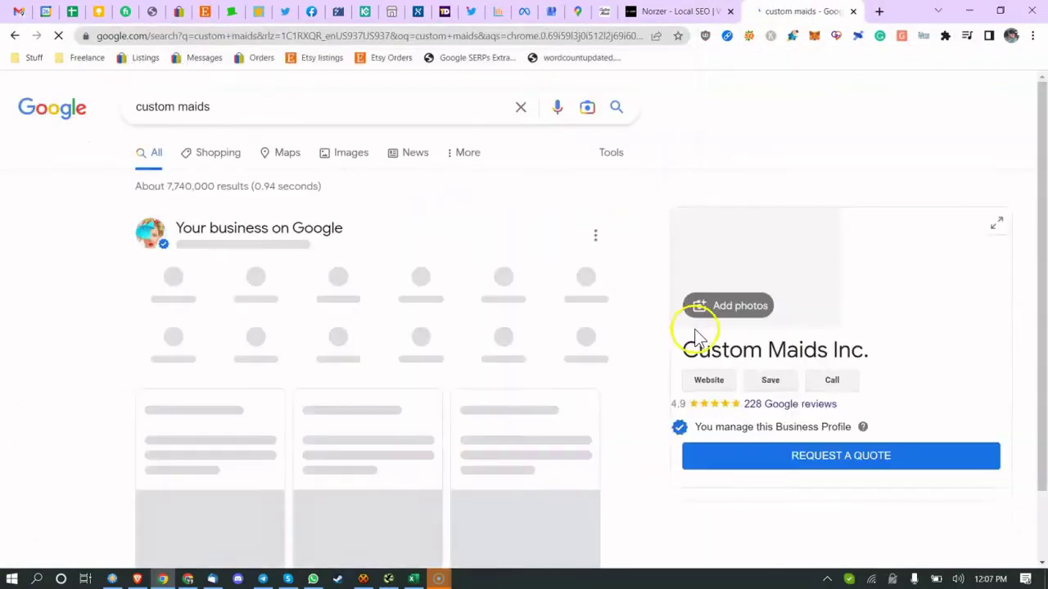
{"action": "scroll", "coordinate": [745, 348], "scroll_direction": "down", "scroll_amount": 4}
{"action": "scroll", "coordinate": [769, 343], "scroll_direction": "down", "scroll_amount": 1}
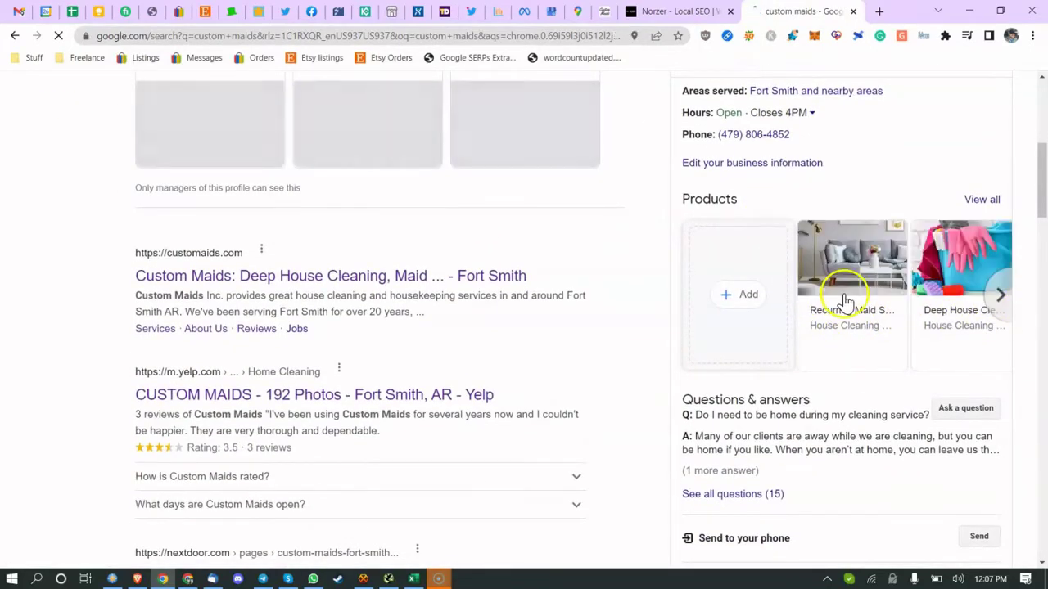
Step: Browse the product cards in the Custom Maids business panel to see which services are listed as products
{"action": "scroll", "coordinate": [868, 275], "scroll_direction": "down", "scroll_amount": 2}
{"action": "scroll", "coordinate": [819, 233], "scroll_direction": "right", "scroll_amount": 1}
{"action": "scroll", "coordinate": [849, 265], "scroll_direction": "up", "scroll_amount": 2}
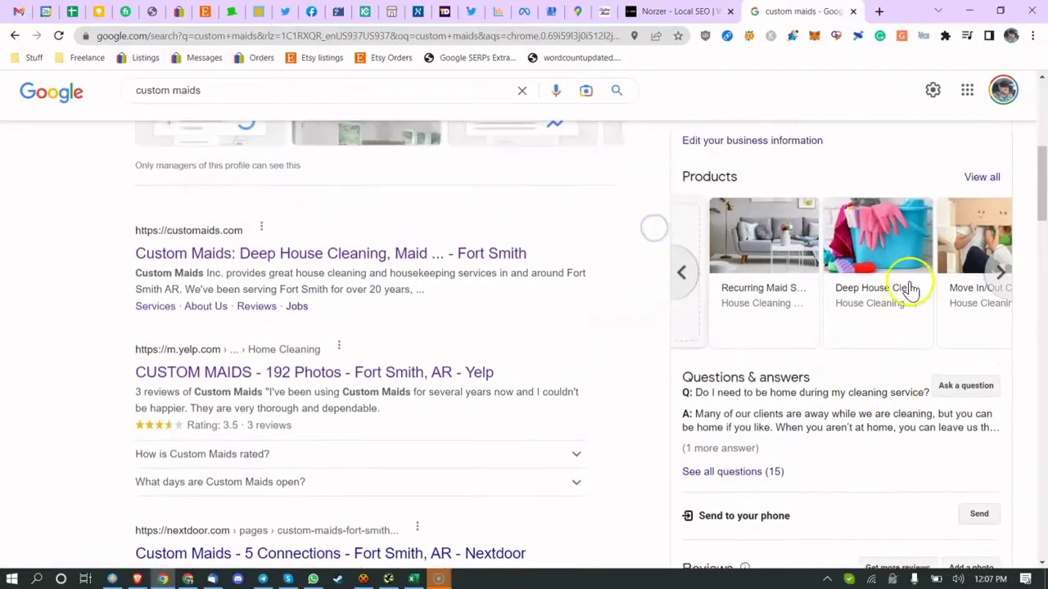
{"action": "scroll", "coordinate": [903, 292], "scroll_direction": "left", "scroll_amount": 1}
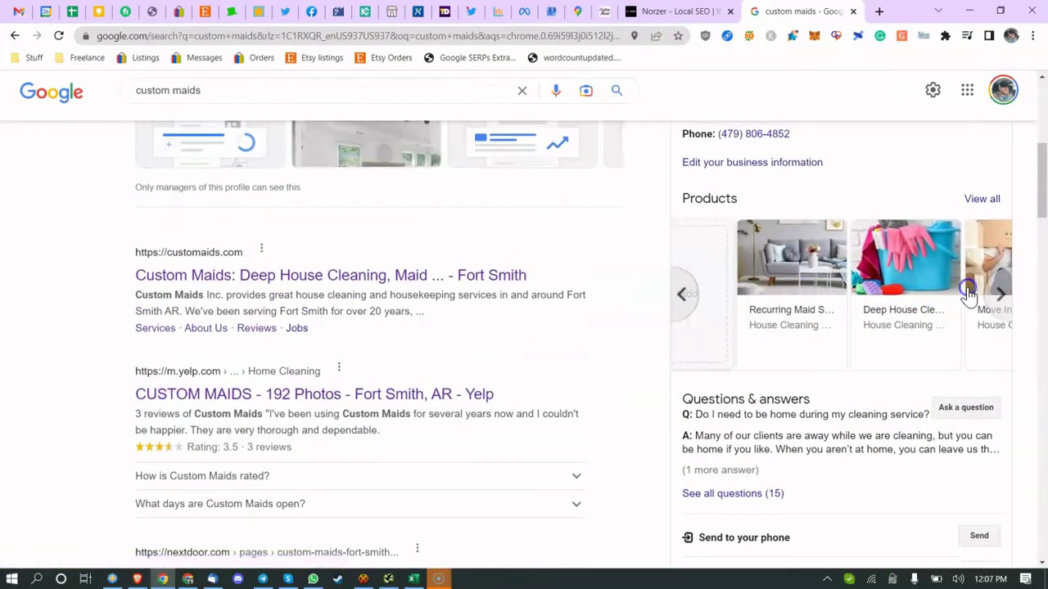
{"action": "scroll", "coordinate": [965, 292], "scroll_direction": "right", "scroll_amount": 1}
{"action": "scroll", "coordinate": [772, 297], "scroll_direction": "left", "scroll_amount": 2}
{"action": "scroll", "coordinate": [851, 303], "scroll_direction": "right", "scroll_amount": 1}
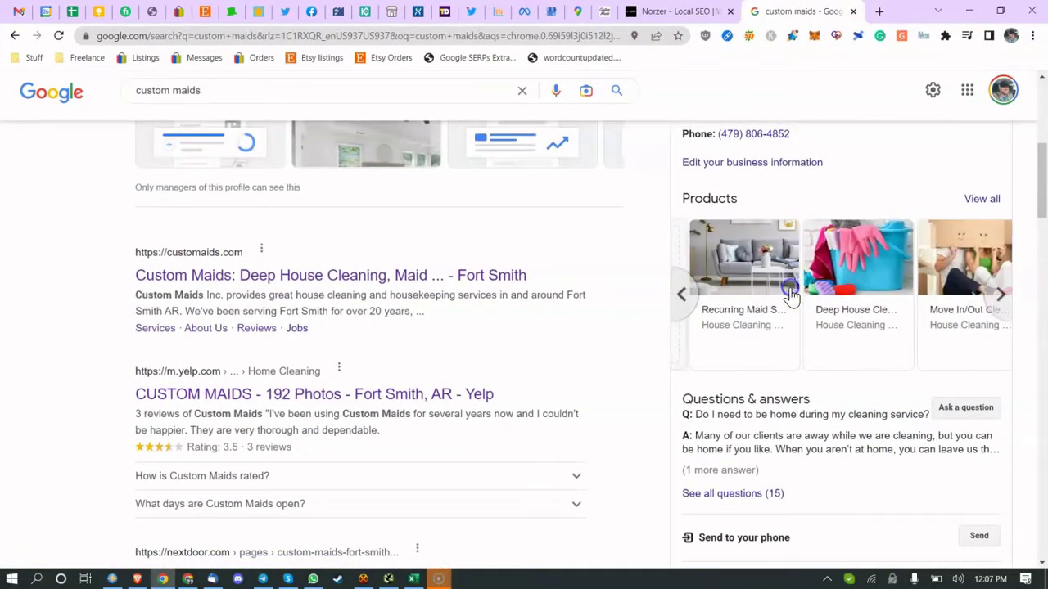
{"action": "scroll", "coordinate": [790, 294], "scroll_direction": "right", "scroll_amount": 1}
{"action": "scroll", "coordinate": [731, 290], "scroll_direction": "left", "scroll_amount": 2}
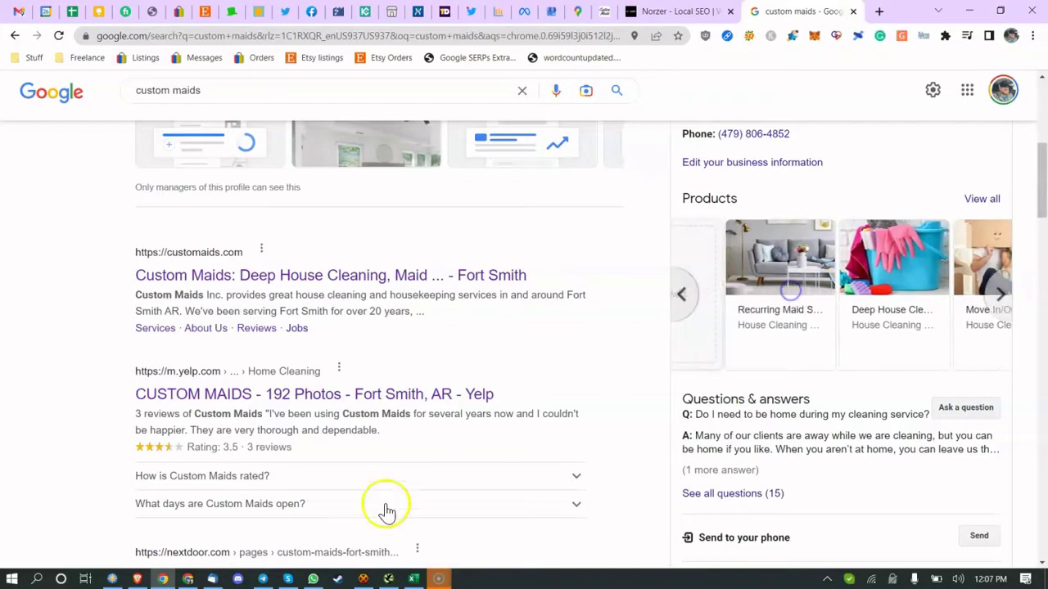
Step: Return to the Excel audit and replace the Products row's comment with "Keep them because they show up. Iffy"
{"action": "left_click", "coordinate": [415, 579]}
{"action": "left_click", "coordinate": [636, 331]}
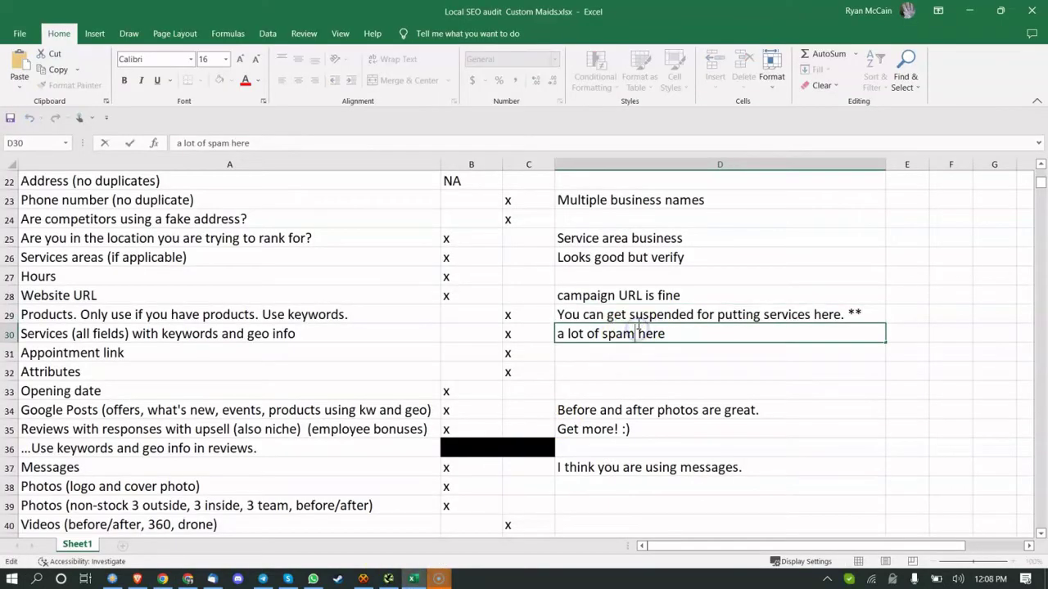
{"action": "left_click", "coordinate": [639, 319]}
{"action": "triple_click", "coordinate": [639, 319]}
{"action": "type", "text": "Je"}
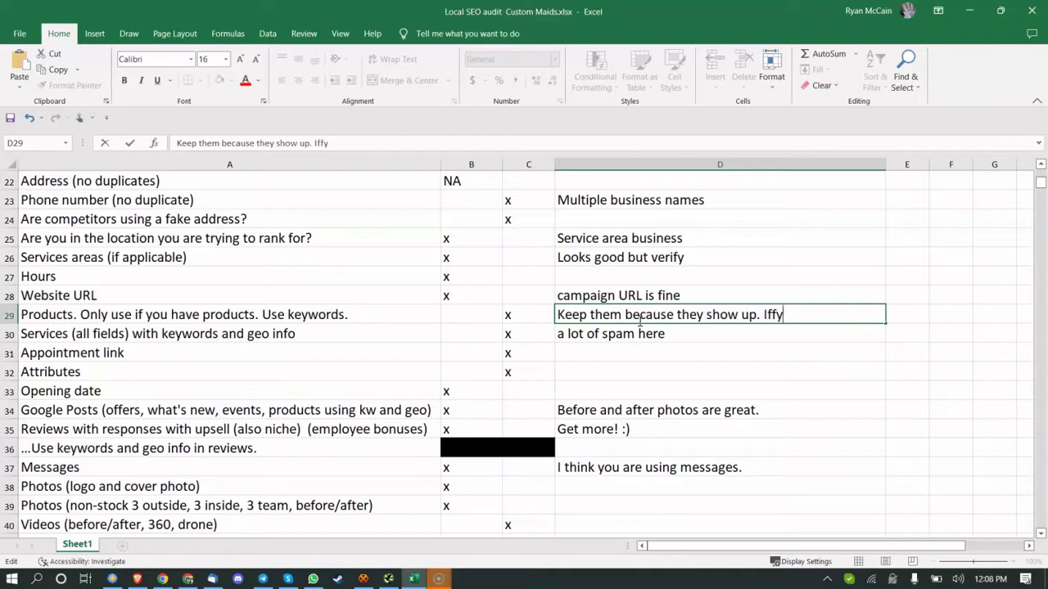
{"action": "left_click", "coordinate": [387, 339]}
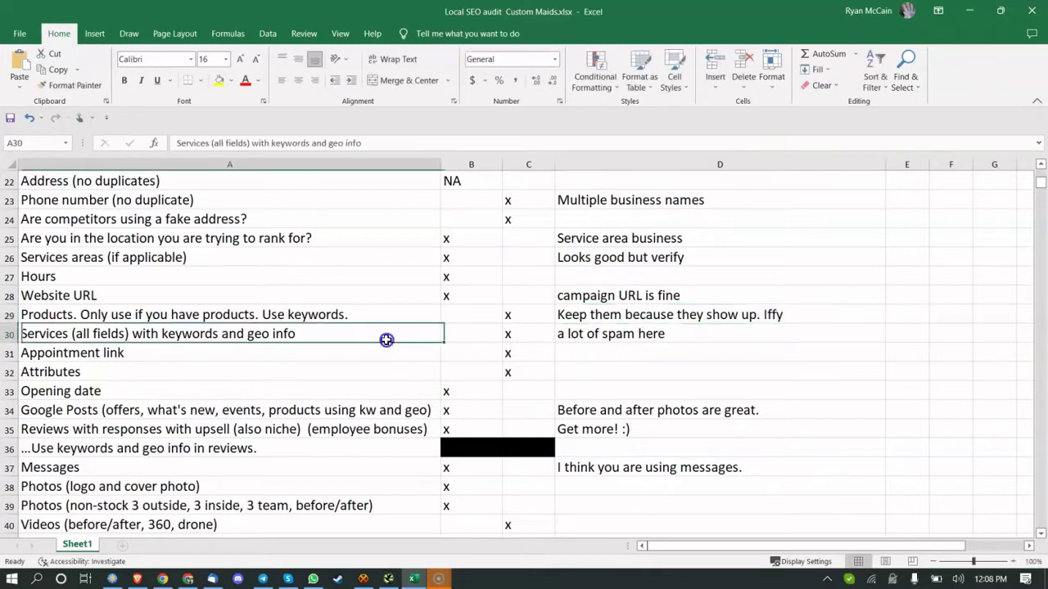
Step: Move the Products row's "x" from the No column to the Yes column
{"action": "double_click", "coordinate": [529, 319]}
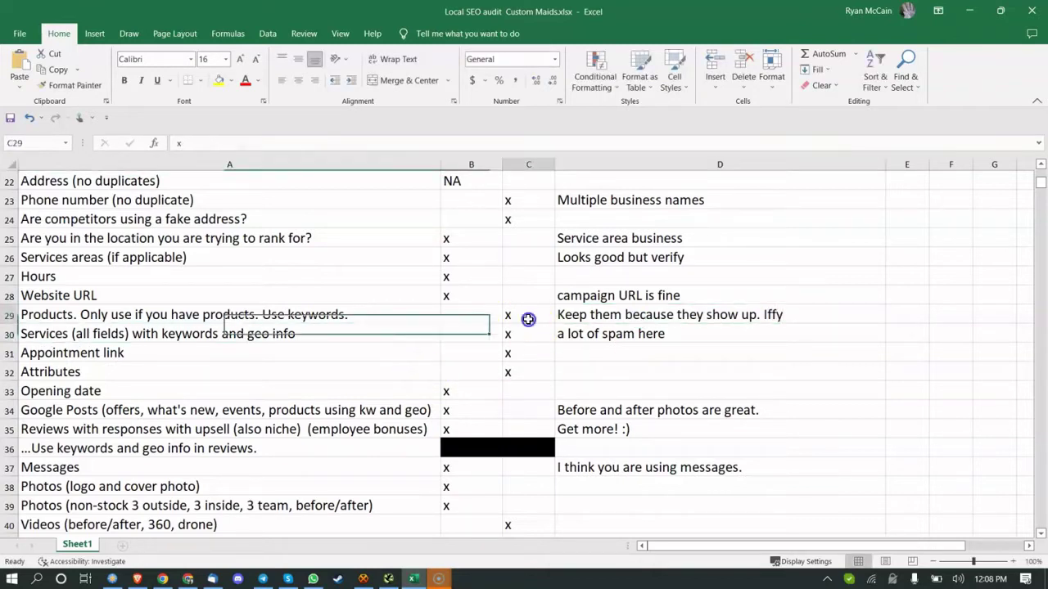
{"action": "key", "text": "BackSpace"}
{"action": "left_click", "coordinate": [470, 314]}
{"action": "left_click", "coordinate": [410, 349]}
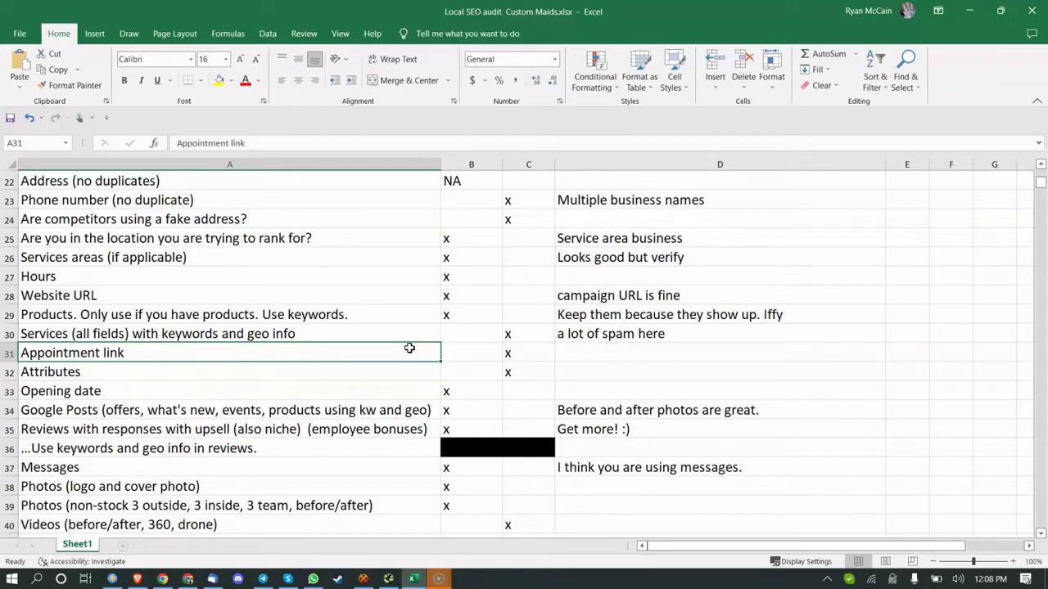
Step: Skim the checklist down through the website and Google tool rows, and return to the Google Business Profile section
{"action": "scroll", "coordinate": [410, 348], "scroll_direction": "down", "scroll_amount": 9}
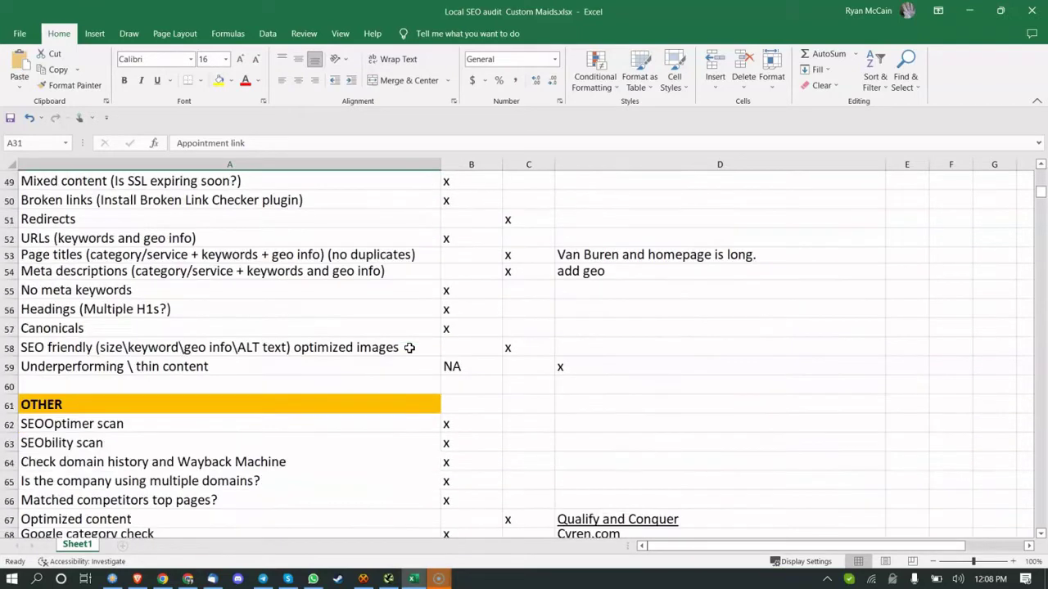
{"action": "scroll", "coordinate": [409, 347], "scroll_direction": "up", "scroll_amount": 9}
{"action": "scroll", "coordinate": [410, 345], "scroll_direction": "down", "scroll_amount": 20}
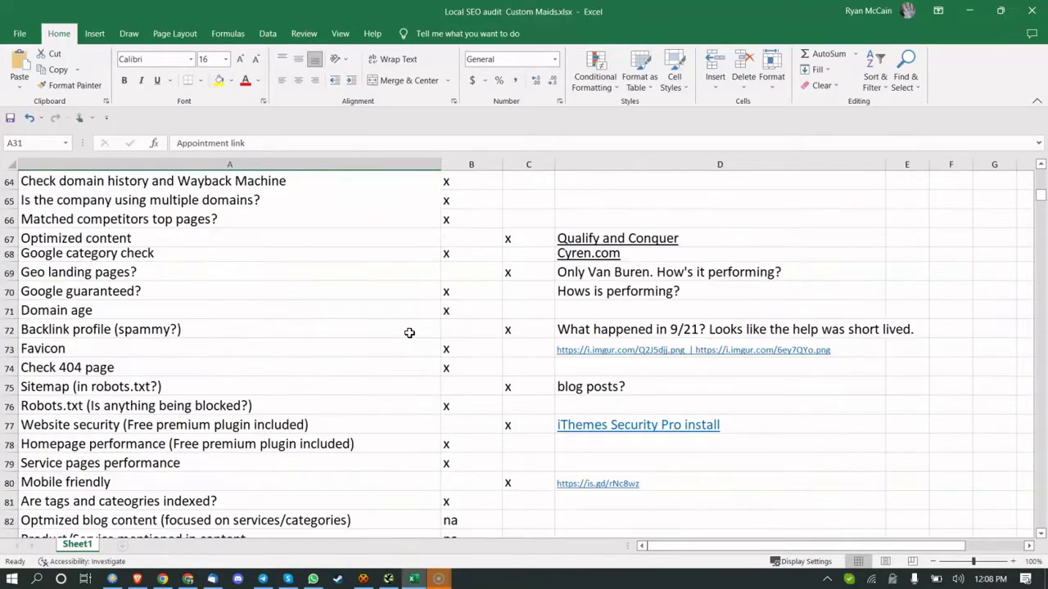
{"action": "scroll", "coordinate": [409, 333], "scroll_direction": "down", "scroll_amount": 6}
{"action": "scroll", "coordinate": [388, 338], "scroll_direction": "up", "scroll_amount": 20}
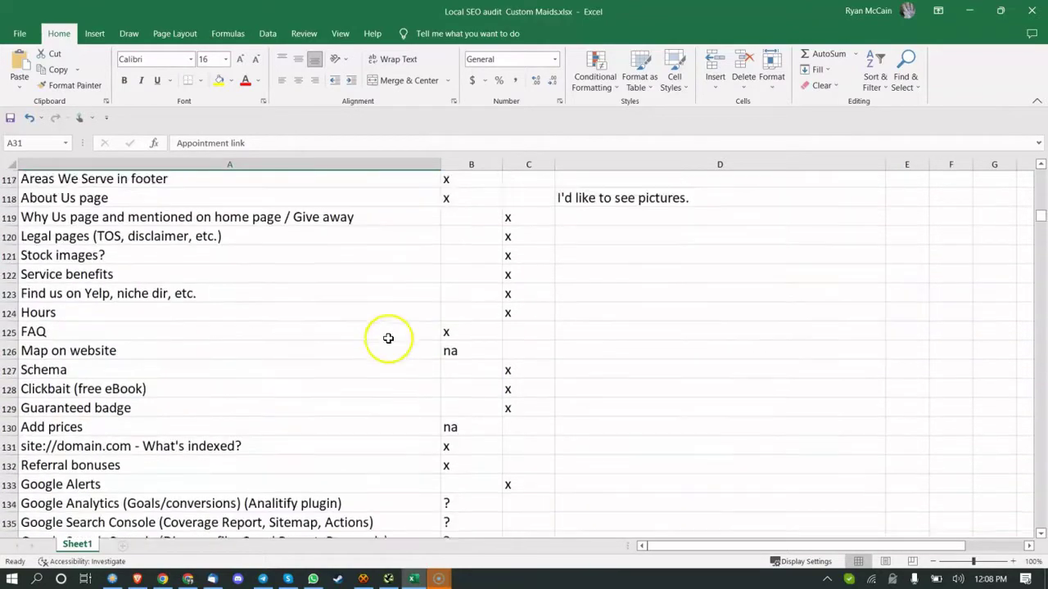
{"action": "scroll", "coordinate": [371, 343], "scroll_direction": "up", "scroll_amount": 8}
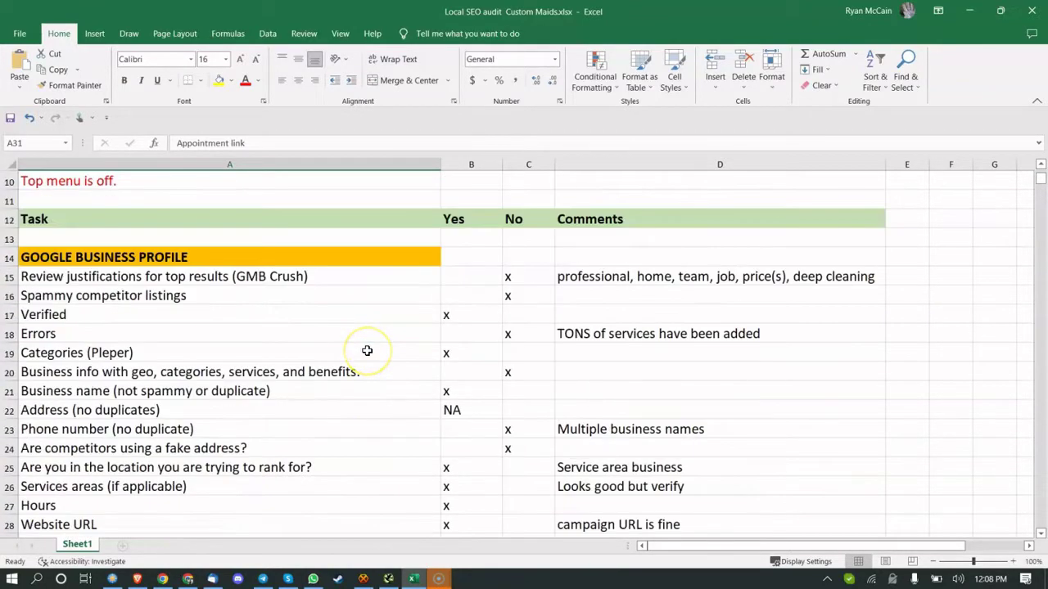
{"action": "scroll", "coordinate": [368, 352], "scroll_direction": "down", "scroll_amount": 3}
{"action": "scroll", "coordinate": [367, 351], "scroll_direction": "up", "scroll_amount": 3}
{"action": "scroll", "coordinate": [368, 351], "scroll_direction": "down", "scroll_amount": 1}
{"action": "scroll", "coordinate": [368, 351], "scroll_direction": "up", "scroll_amount": 1}
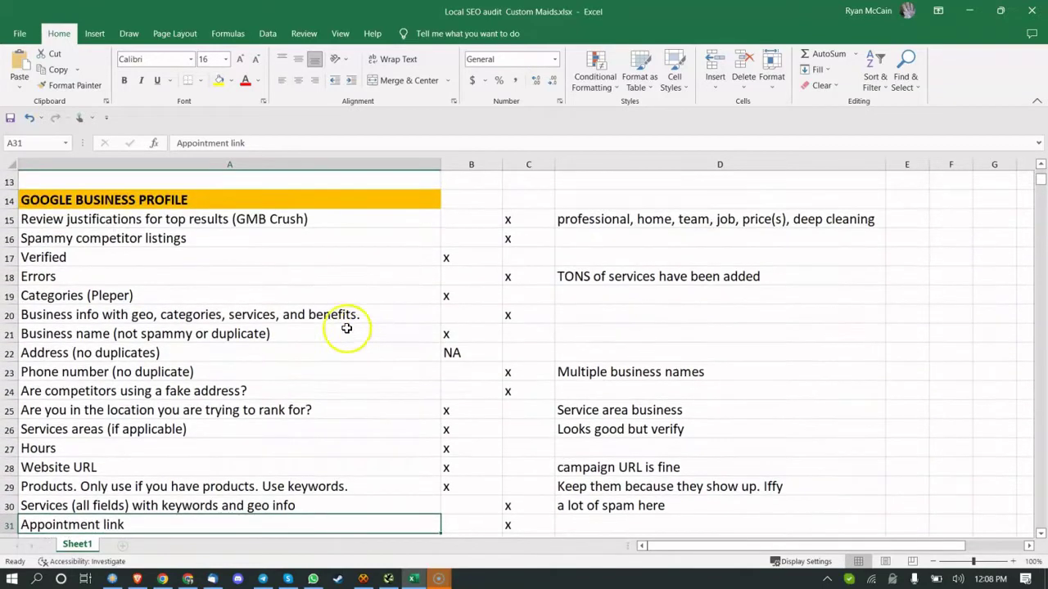
Step: Review the Google Business Profile rows from Categories to the fake-address question, including the phone number row's comment
{"action": "left_click_drag", "start_coordinate": [973, 561], "coordinate": [976, 561]}
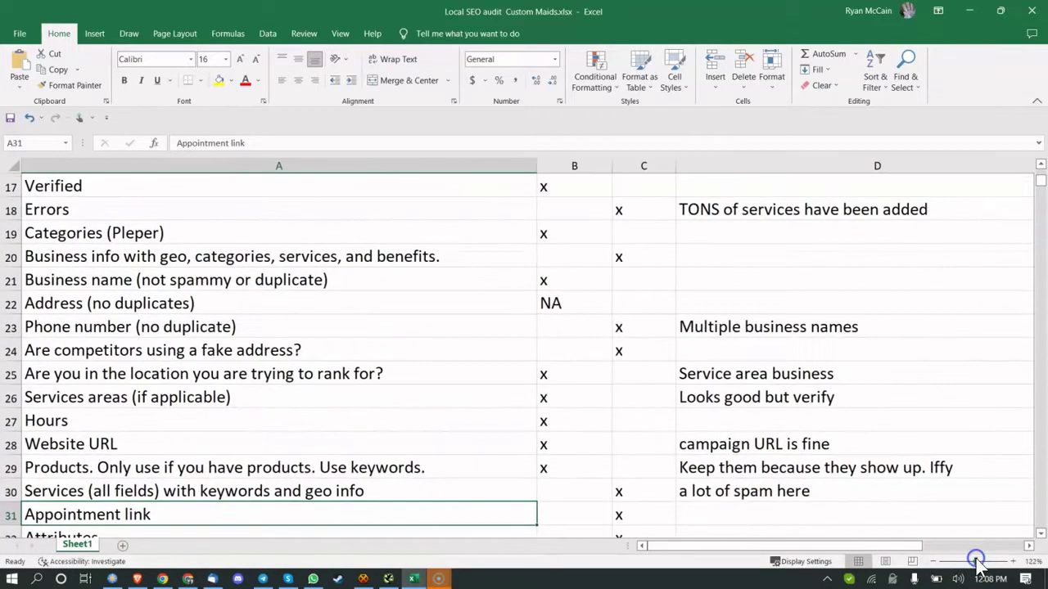
{"action": "left_click", "coordinate": [577, 451]}
{"action": "left_click", "coordinate": [171, 326]}
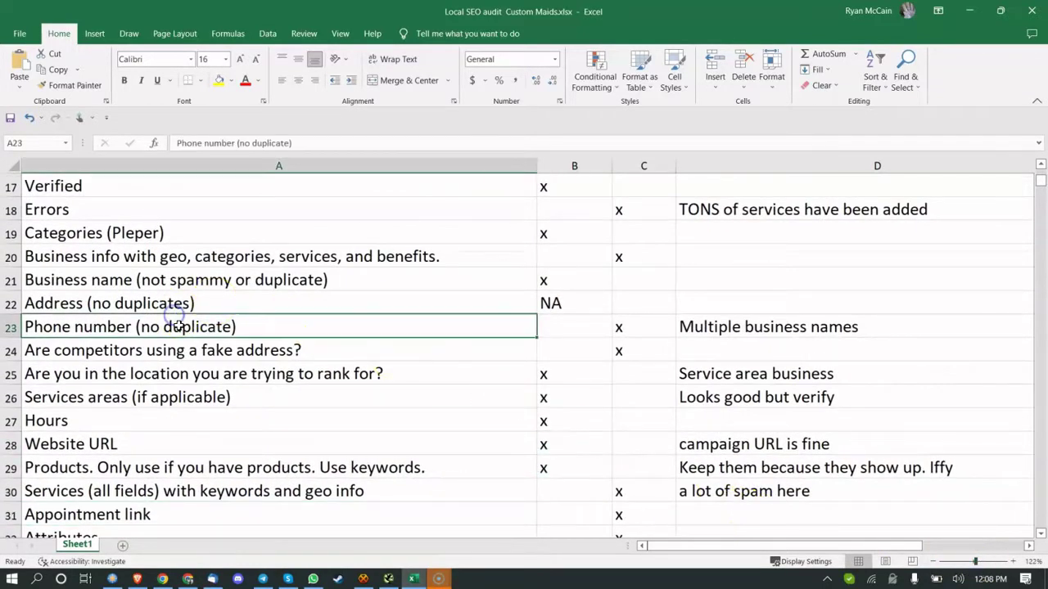
{"action": "scroll", "coordinate": [338, 304], "scroll_direction": "up", "scroll_amount": 1}
{"action": "left_click", "coordinate": [243, 370]}
{"action": "left_click", "coordinate": [240, 348]}
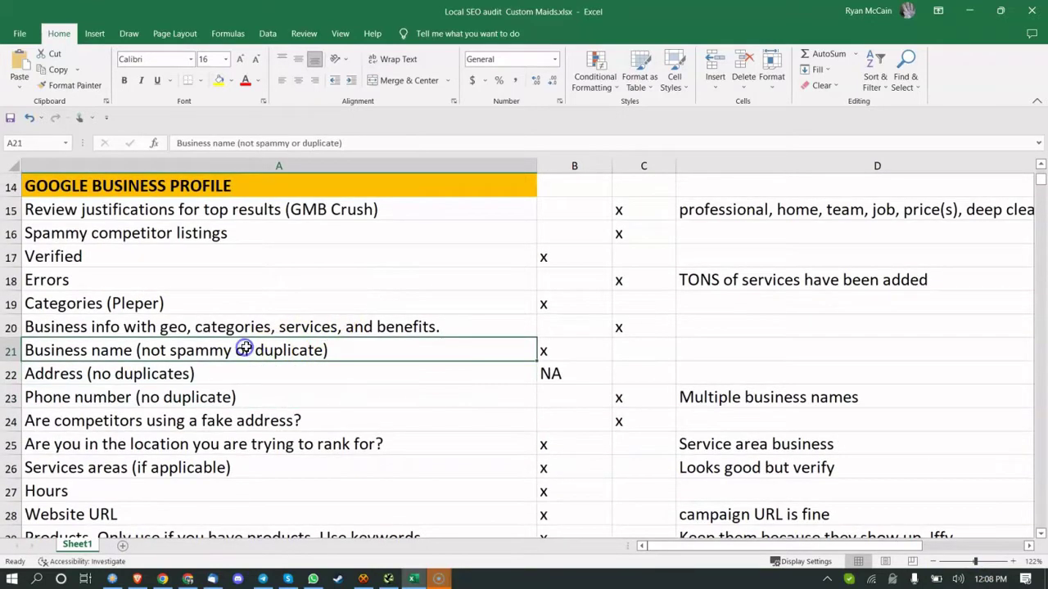
{"action": "left_click", "coordinate": [121, 303]}
{"action": "left_click", "coordinate": [140, 371]}
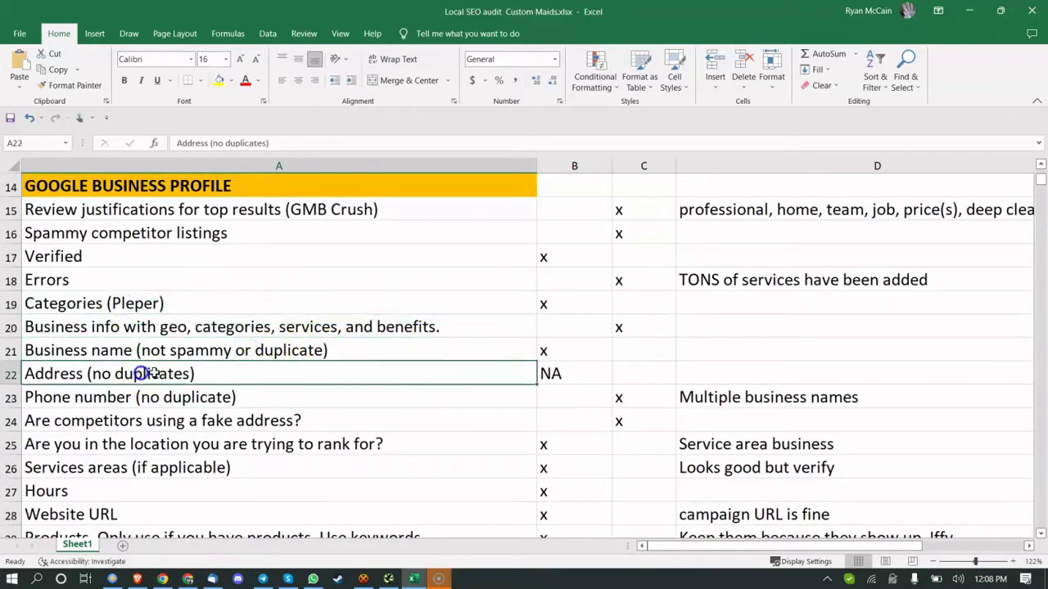
{"action": "left_click", "coordinate": [701, 397]}
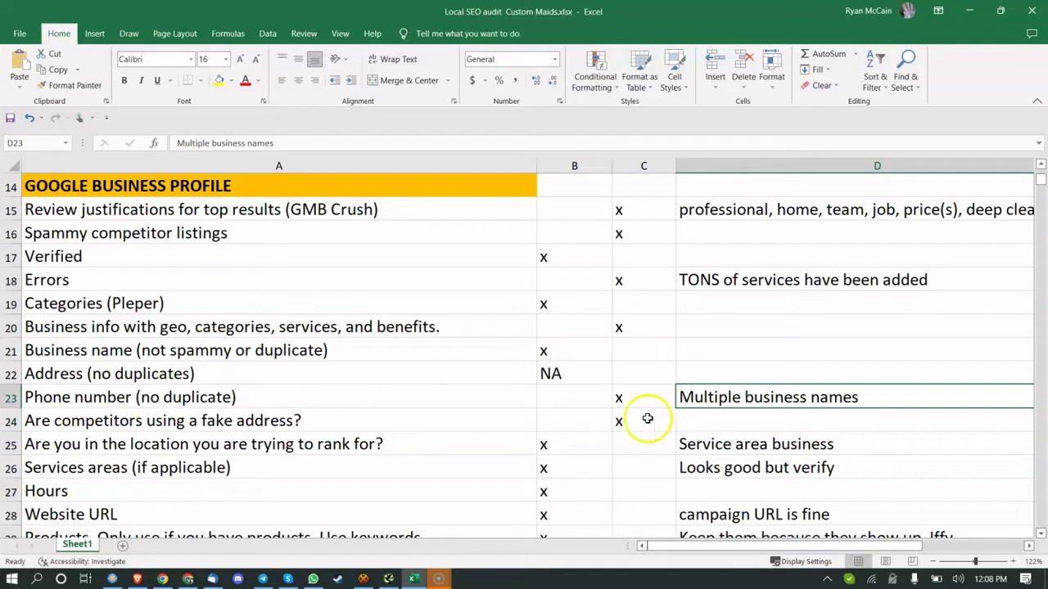
{"action": "left_click", "coordinate": [460, 377]}
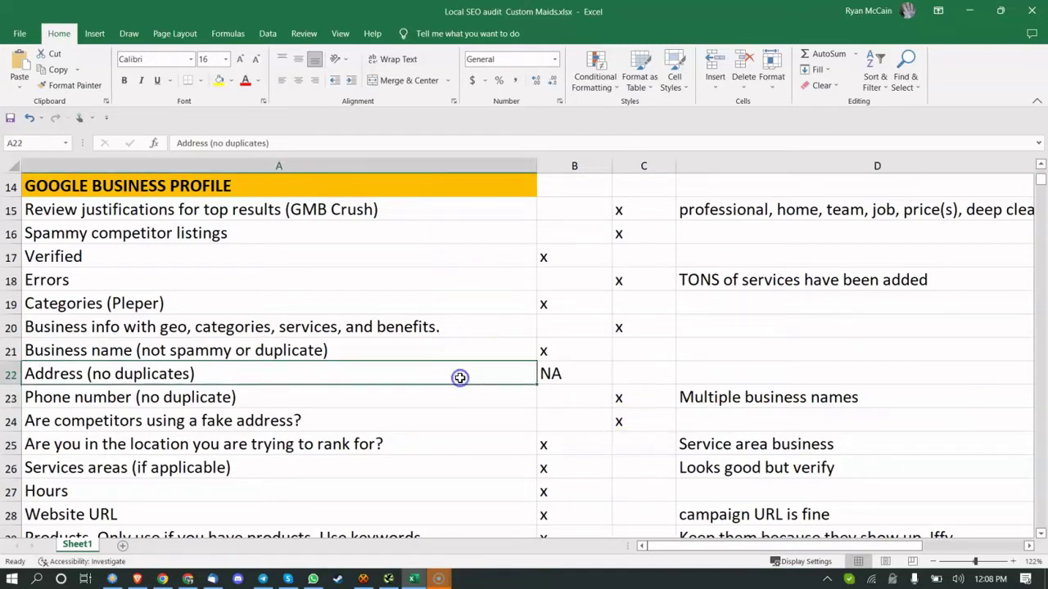
{"action": "left_click", "coordinate": [283, 403]}
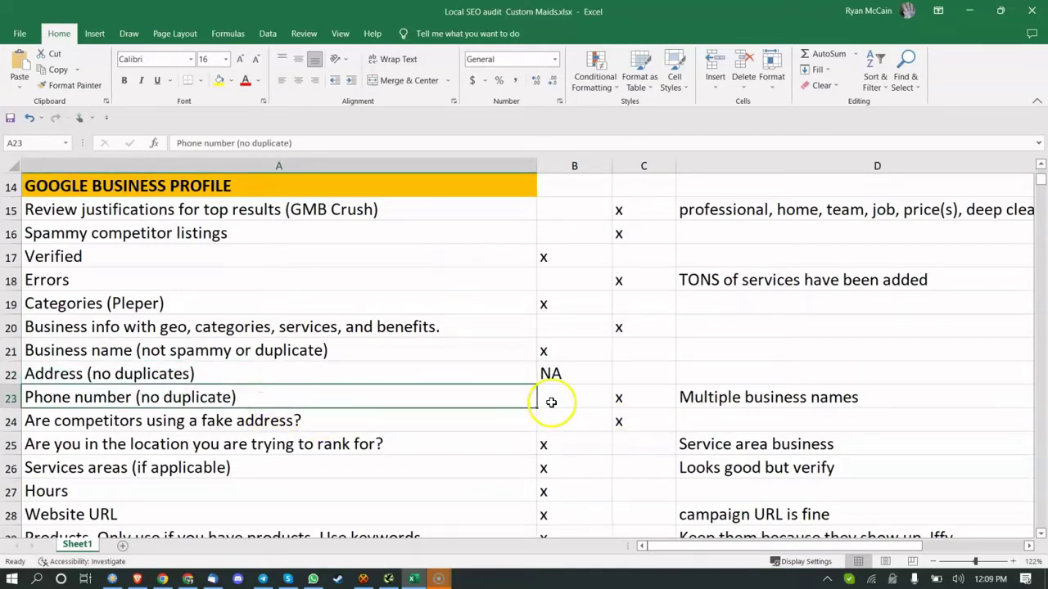
{"action": "left_click", "coordinate": [693, 395]}
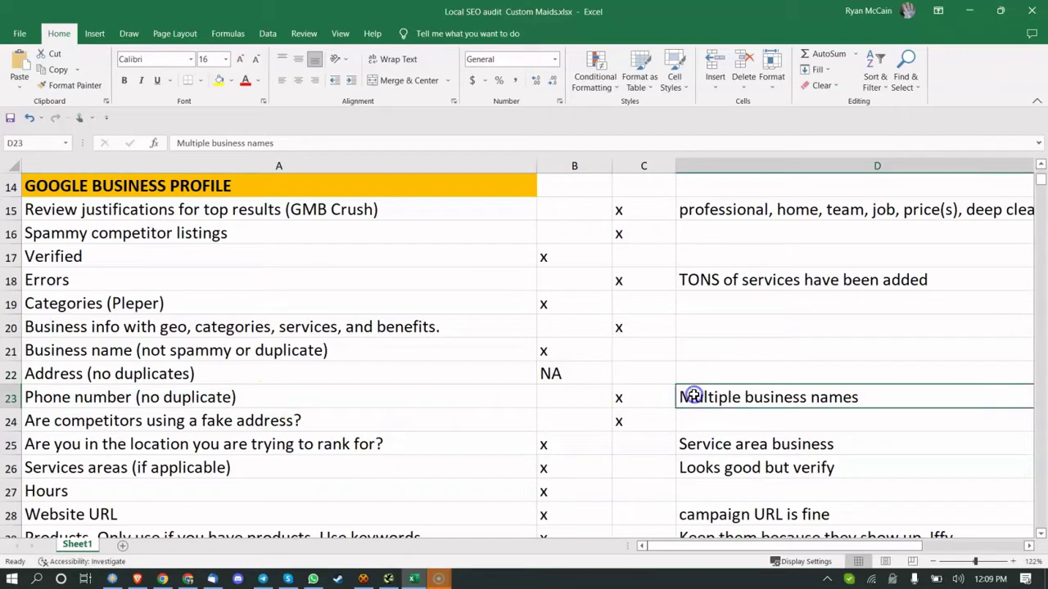
{"action": "left_click", "coordinate": [399, 426]}
{"action": "left_click", "coordinate": [612, 408]}
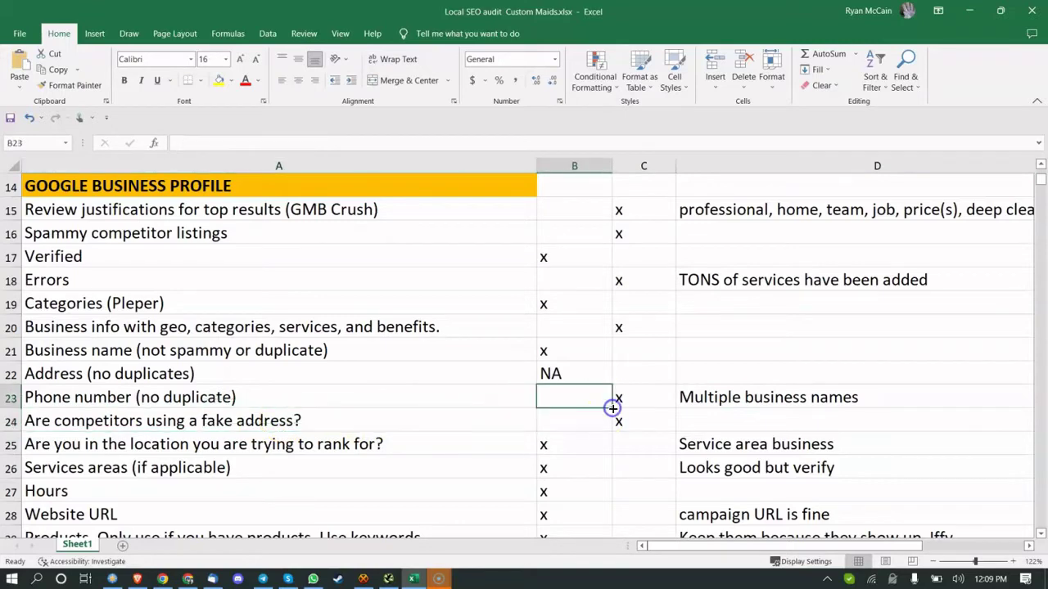
Step: Review the rows from the ranking-location question through Appointment link, including the service areas and services comments
{"action": "left_click", "coordinate": [188, 442]}
{"action": "left_click", "coordinate": [620, 438]}
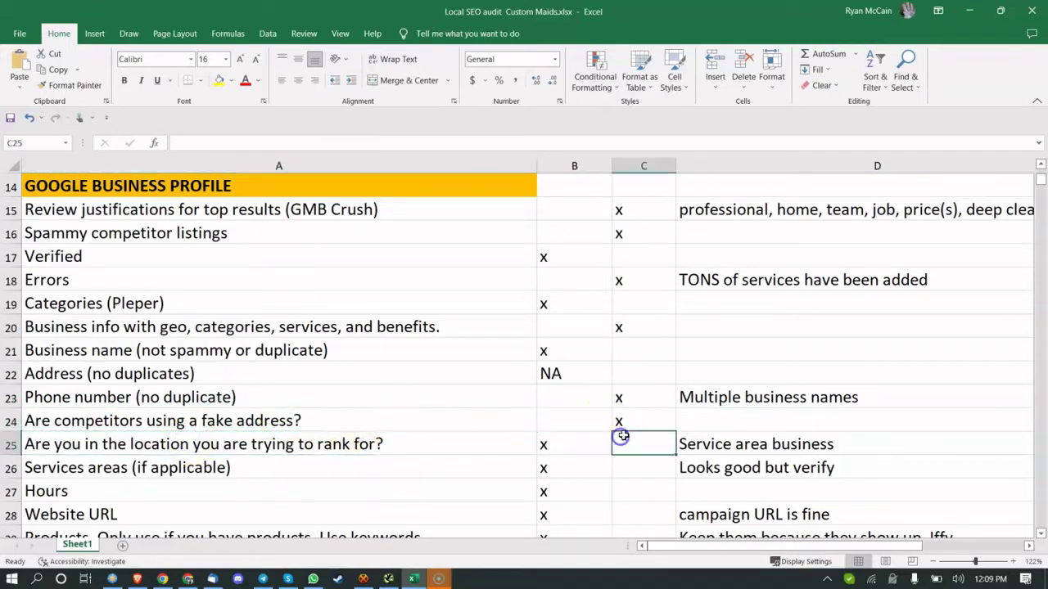
{"action": "scroll", "coordinate": [430, 470], "scroll_direction": "down", "scroll_amount": 1}
{"action": "left_click", "coordinate": [781, 398]}
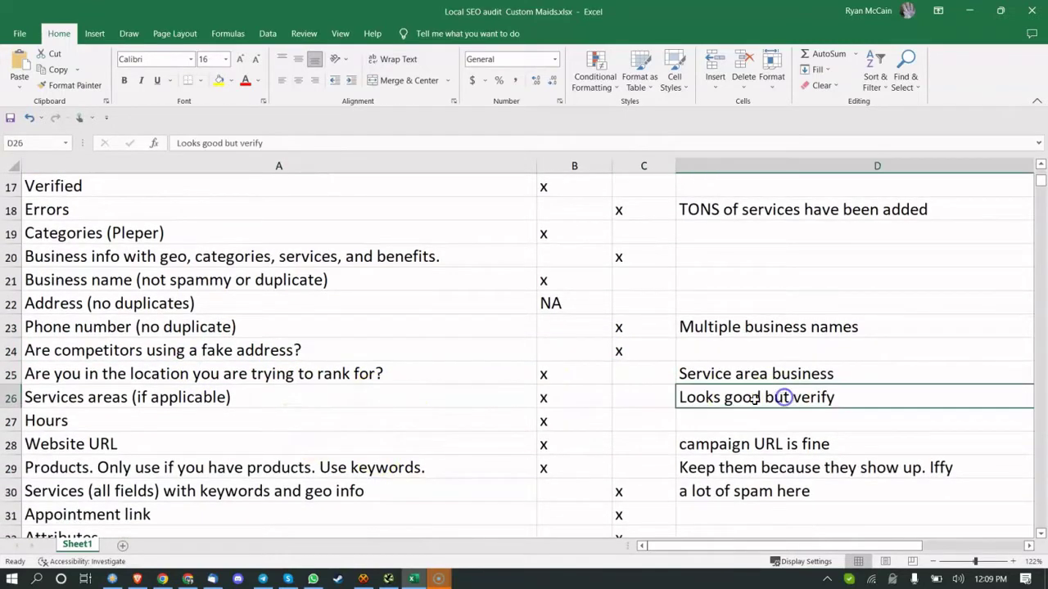
{"action": "scroll", "coordinate": [597, 398], "scroll_direction": "down", "scroll_amount": 1}
{"action": "left_click", "coordinate": [157, 347]}
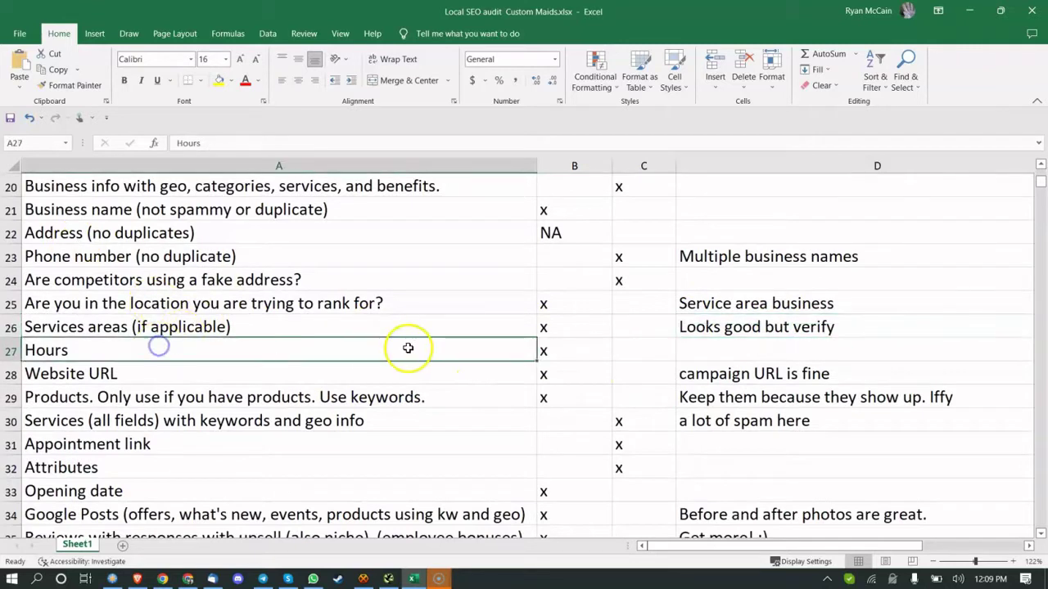
{"action": "left_click", "coordinate": [168, 375]}
{"action": "left_click", "coordinate": [185, 397]}
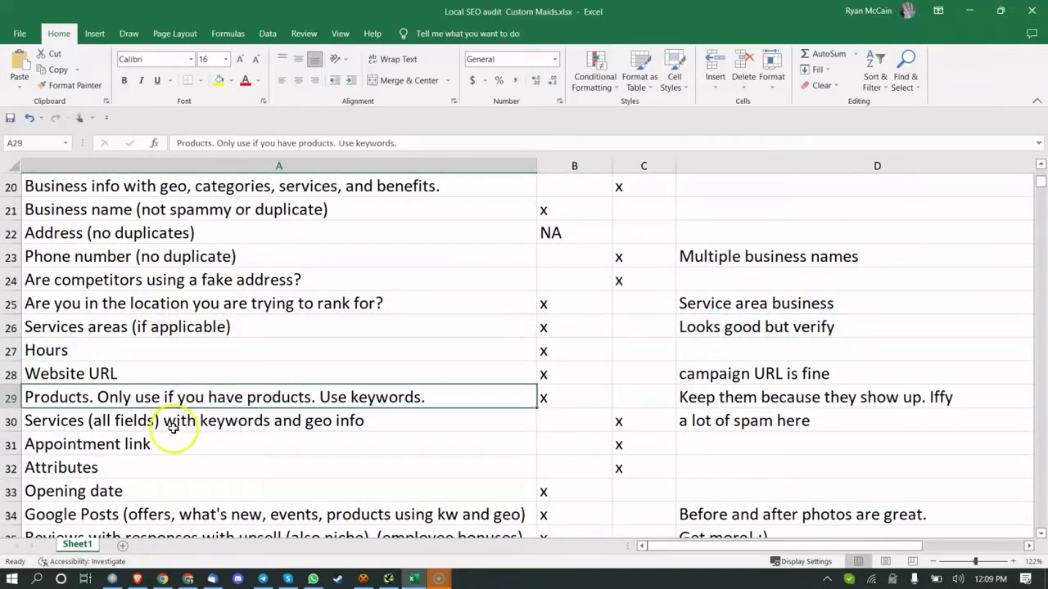
{"action": "left_click", "coordinate": [174, 425]}
{"action": "left_click", "coordinate": [731, 421]}
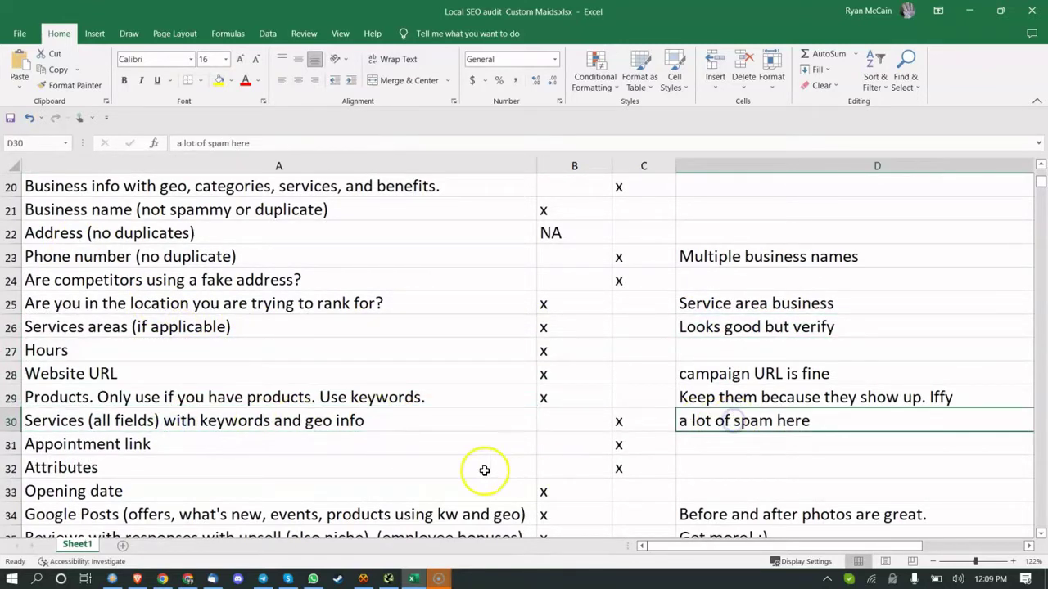
{"action": "left_click", "coordinate": [367, 419]}
{"action": "left_click", "coordinate": [343, 327]}
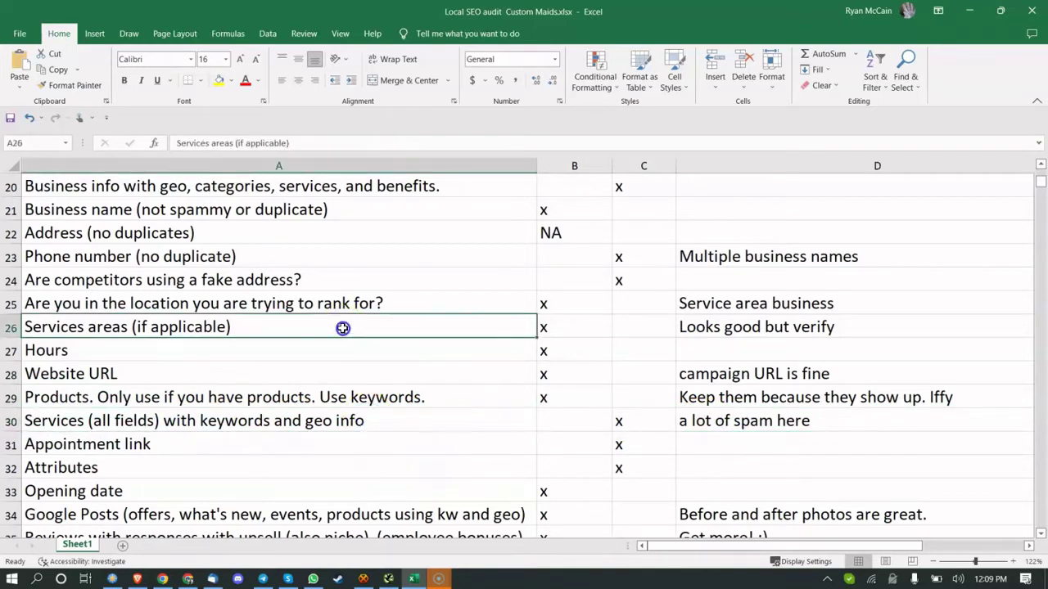
{"action": "left_click", "coordinate": [303, 398]}
{"action": "left_click", "coordinate": [307, 305]}
{"action": "left_click", "coordinate": [260, 436]}
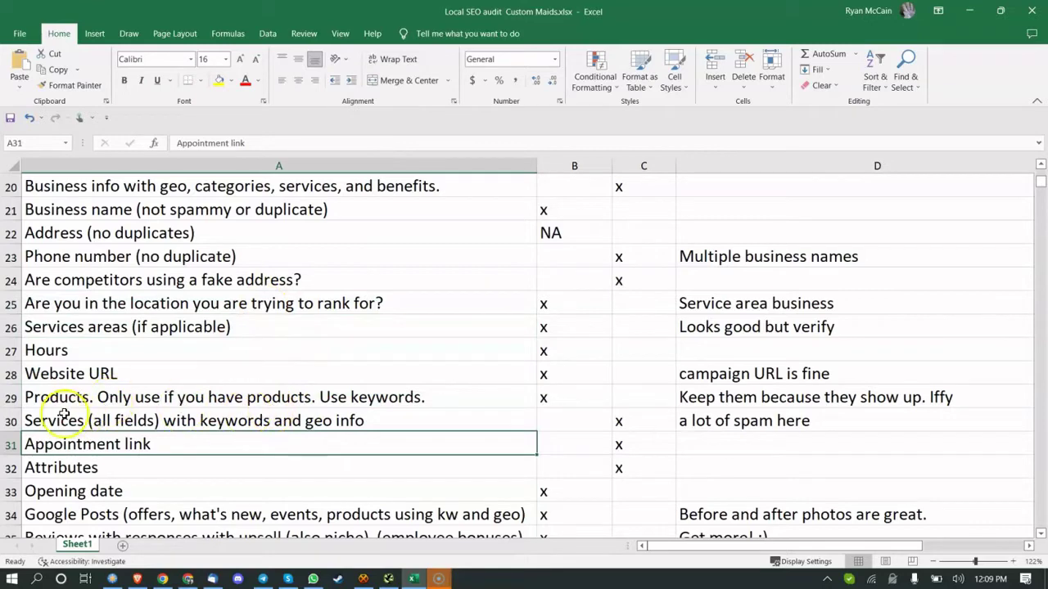
Step: Delete the entire "Services (all fields) with keywords and geo info" row from the checklist
{"action": "left_click", "coordinate": [11, 421]}
{"action": "right_click", "coordinate": [12, 420]}
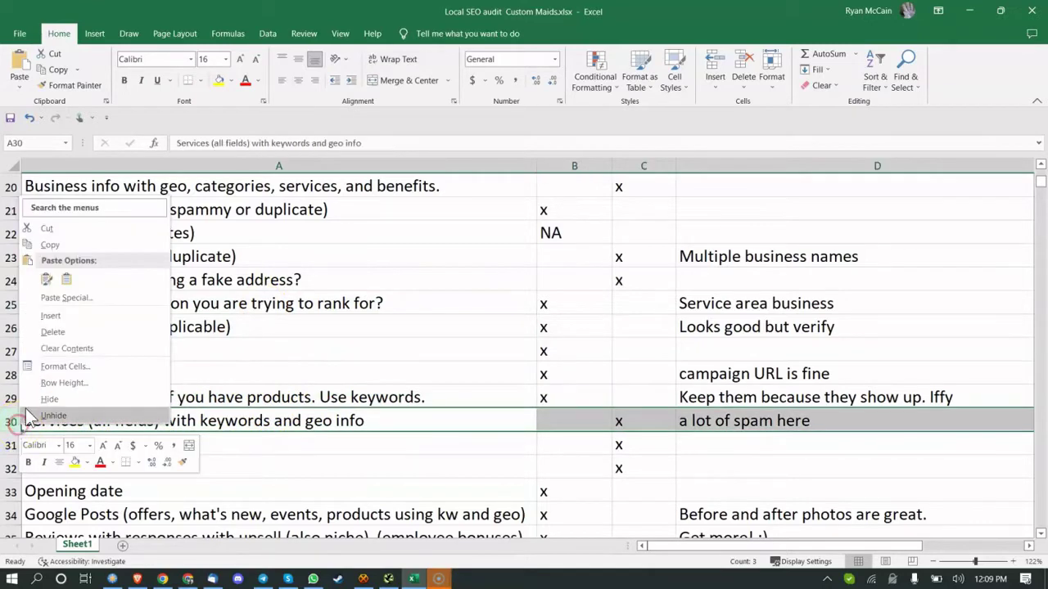
{"action": "left_click", "coordinate": [51, 330]}
{"action": "scroll", "coordinate": [343, 398], "scroll_direction": "down", "scroll_amount": 1}
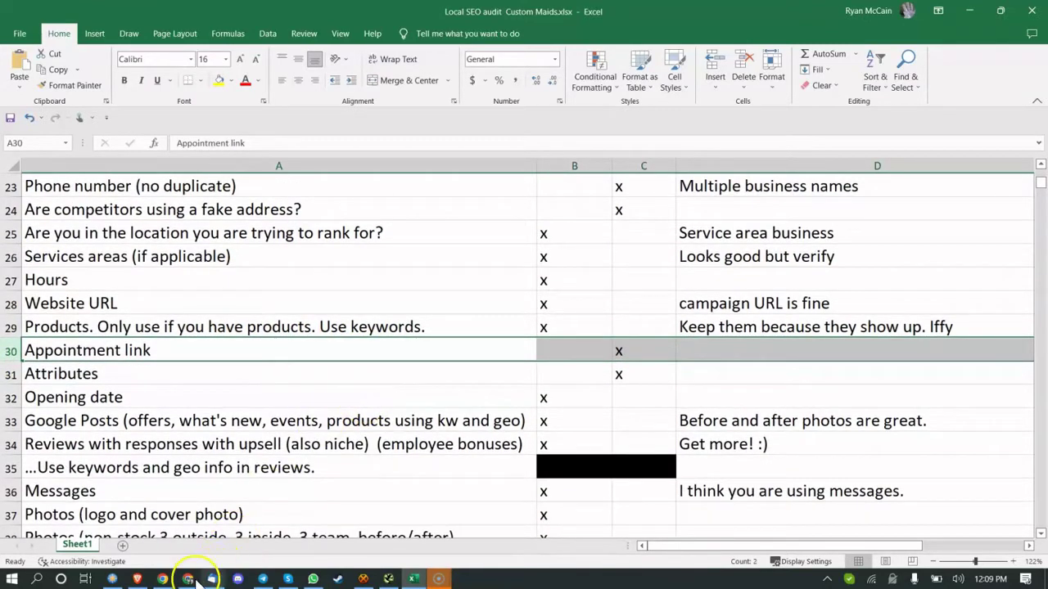
Step: Switch to Google Business Profile Manager in Chrome and open the Custom Maids business info
{"action": "left_click", "coordinate": [162, 579]}
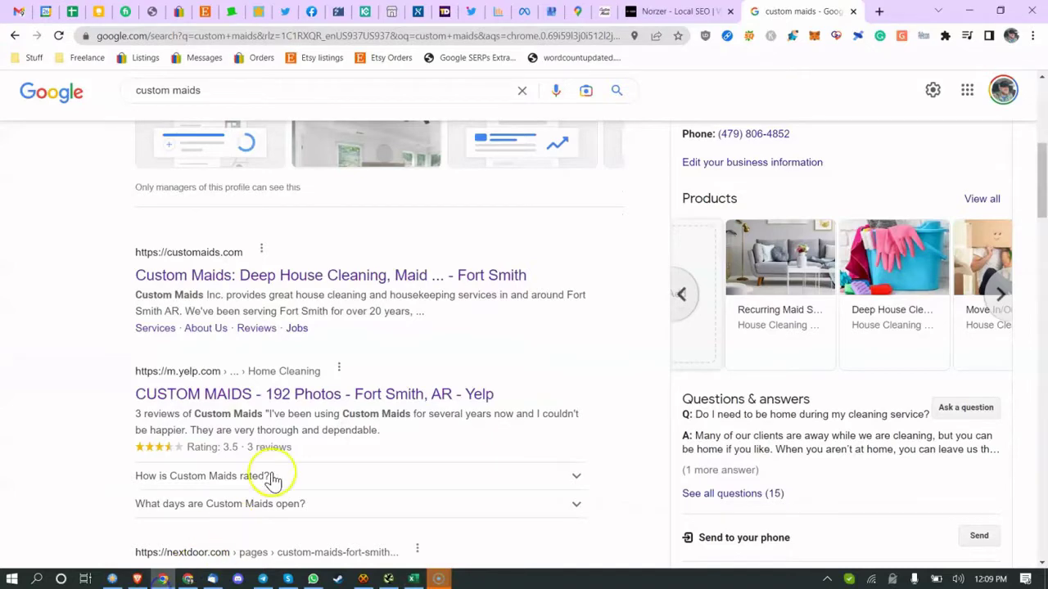
{"action": "left_click", "coordinate": [552, 12]}
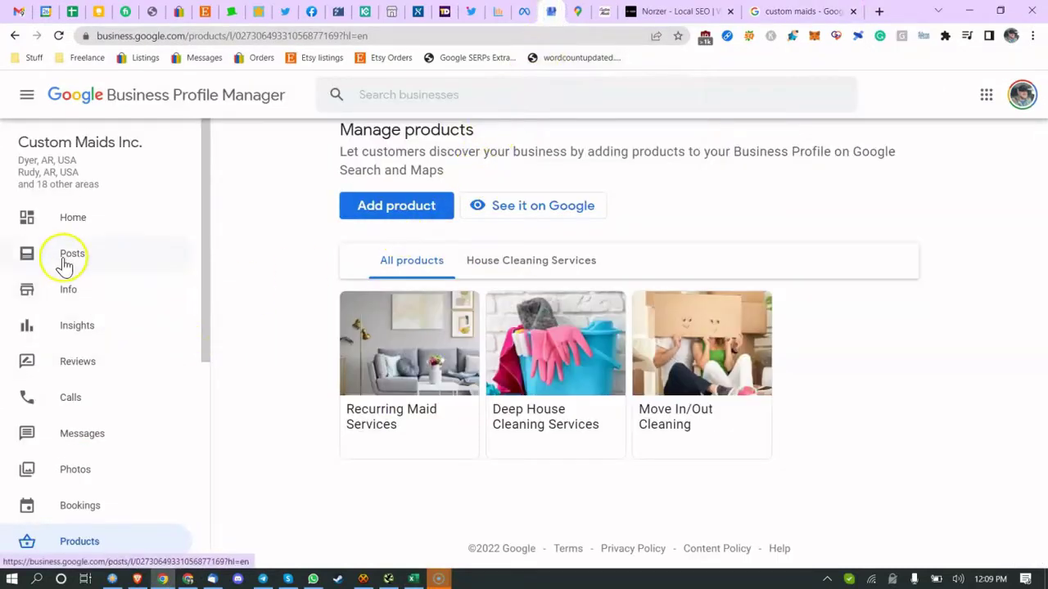
{"action": "left_click", "coordinate": [75, 294]}
Step: Open the Custom Maids website's online booking page and select its full web address for copying
{"action": "left_click", "coordinate": [606, 11]}
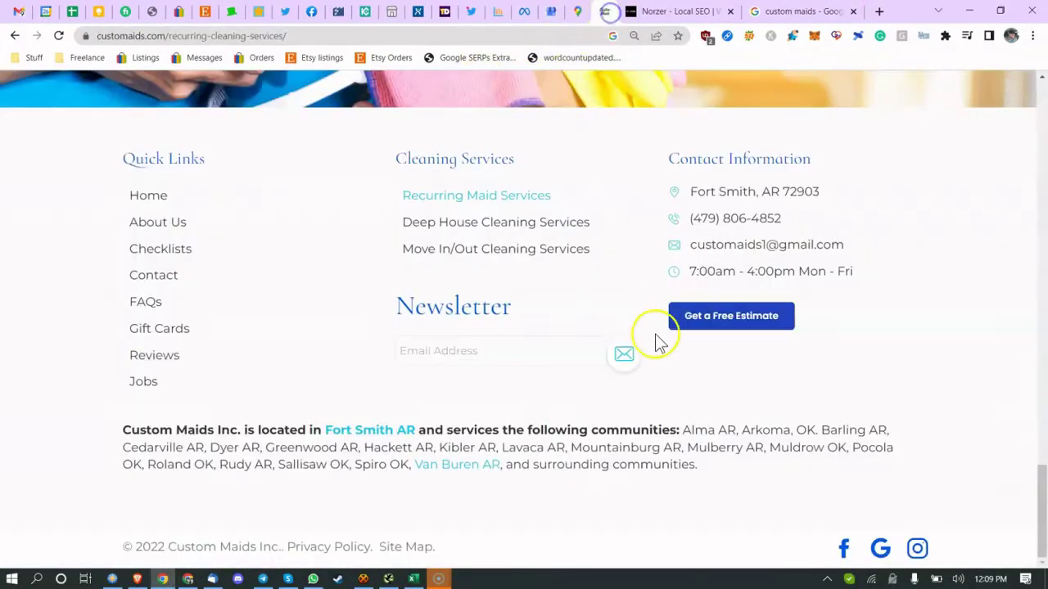
{"action": "scroll", "coordinate": [660, 342], "scroll_direction": "up", "scroll_amount": 15}
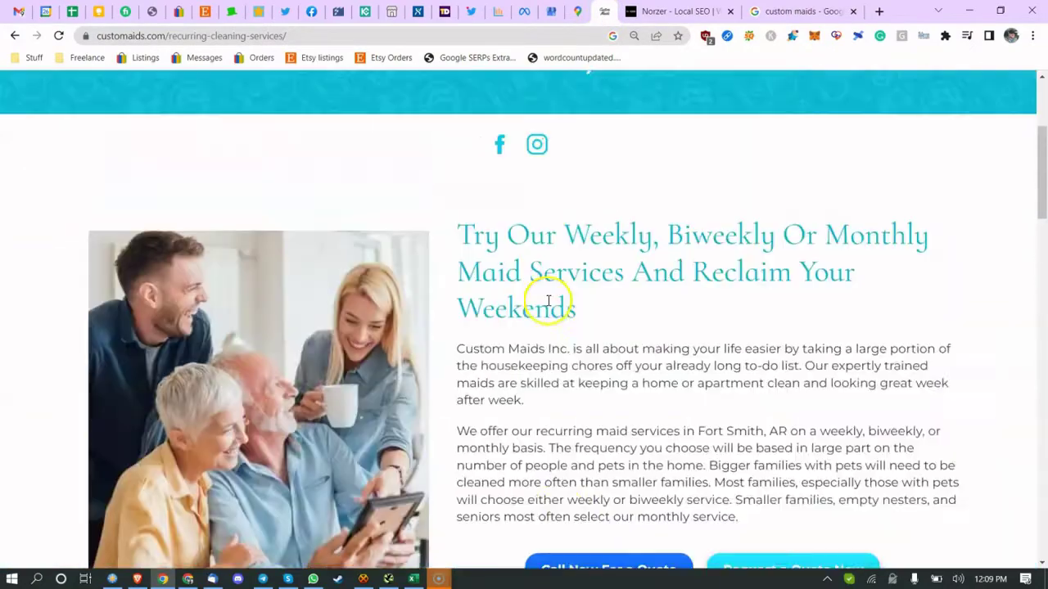
{"action": "scroll", "coordinate": [548, 301], "scroll_direction": "up", "scroll_amount": 3}
{"action": "left_click", "coordinate": [694, 130]}
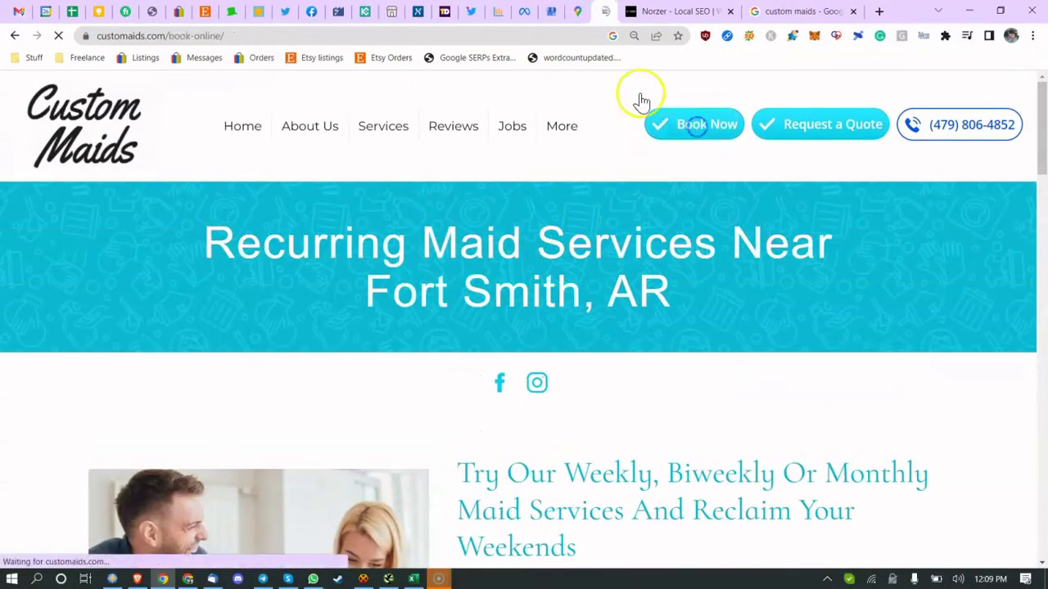
{"action": "left_click", "coordinate": [461, 37]}
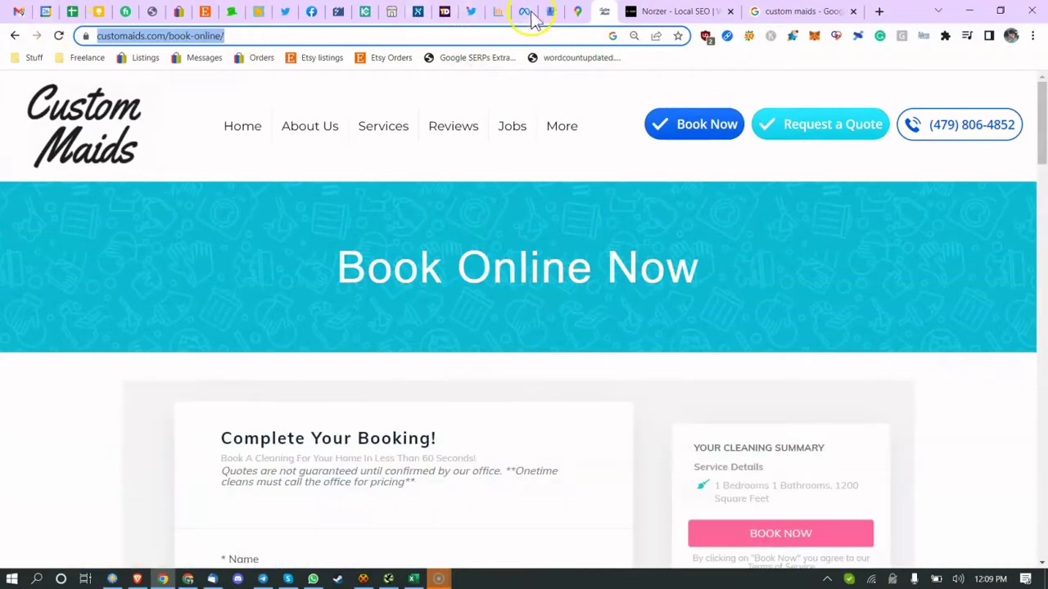
Step: Return to the Custom Maids business info in Google Business Profile Manager and check the Appointment links field
{"action": "left_click", "coordinate": [548, 13]}
{"action": "scroll", "coordinate": [499, 299], "scroll_direction": "down", "scroll_amount": 5}
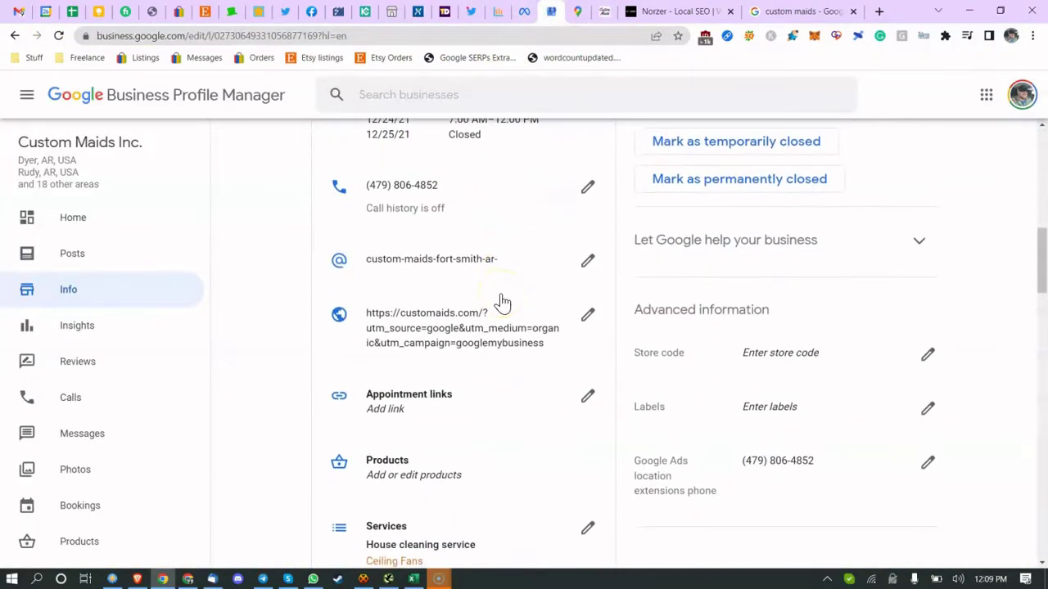
{"action": "scroll", "coordinate": [565, 360], "scroll_direction": "down", "scroll_amount": 1}
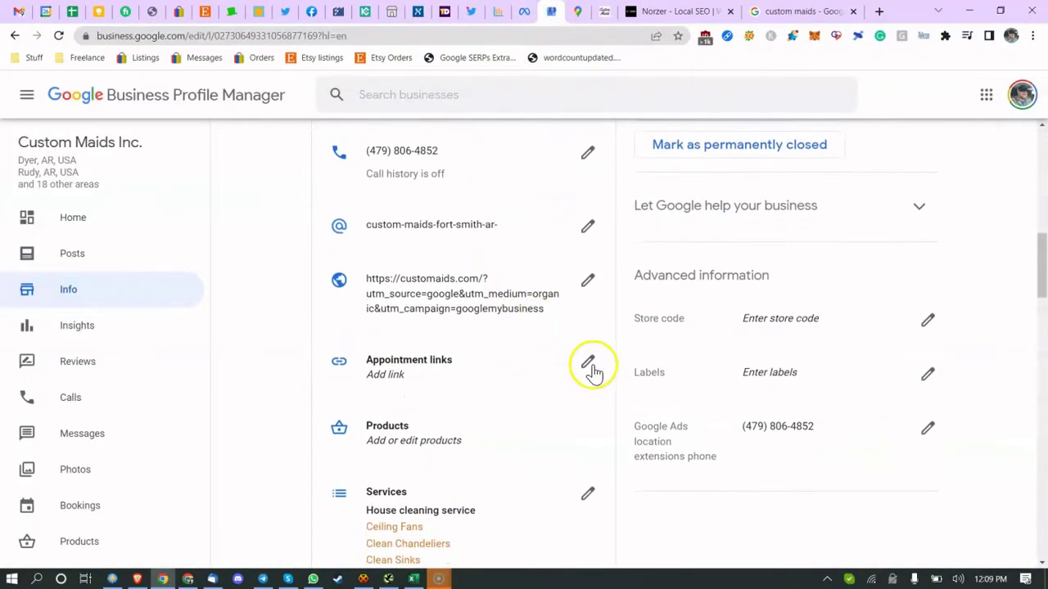
{"action": "left_click", "coordinate": [592, 346]}
{"action": "left_click", "coordinate": [586, 419]}
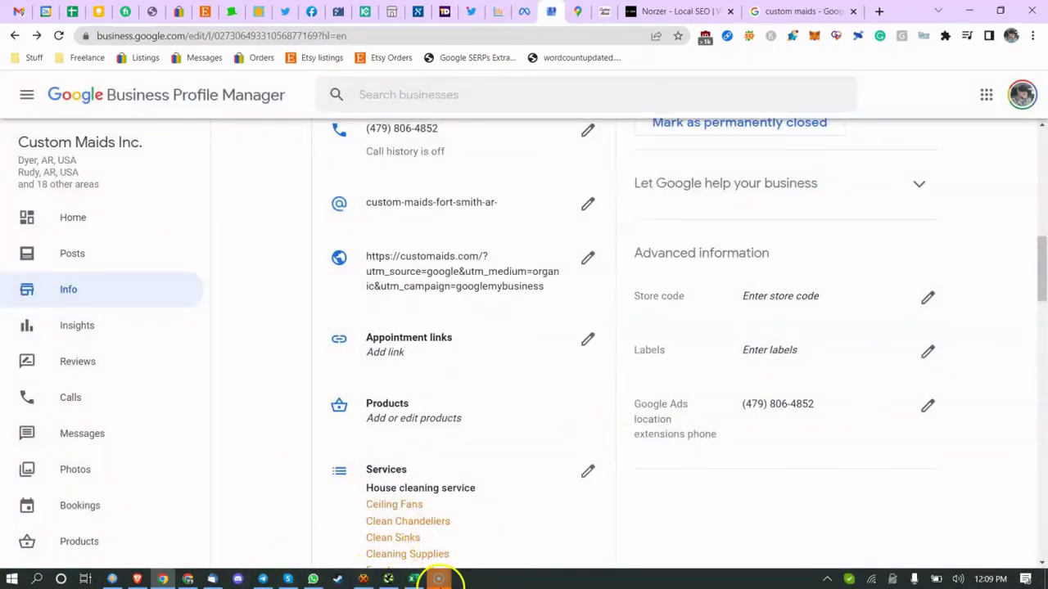
Step: Switch to the Excel audit checklist and select the Attributes task
{"action": "left_click", "coordinate": [438, 578]}
{"action": "left_click", "coordinate": [410, 580]}
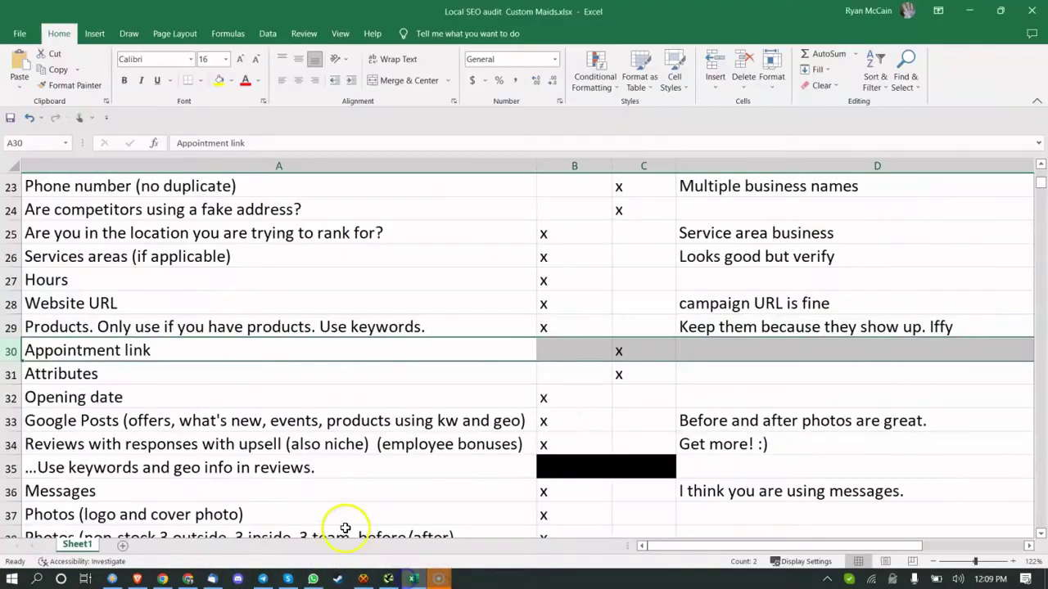
{"action": "left_click", "coordinate": [452, 368]}
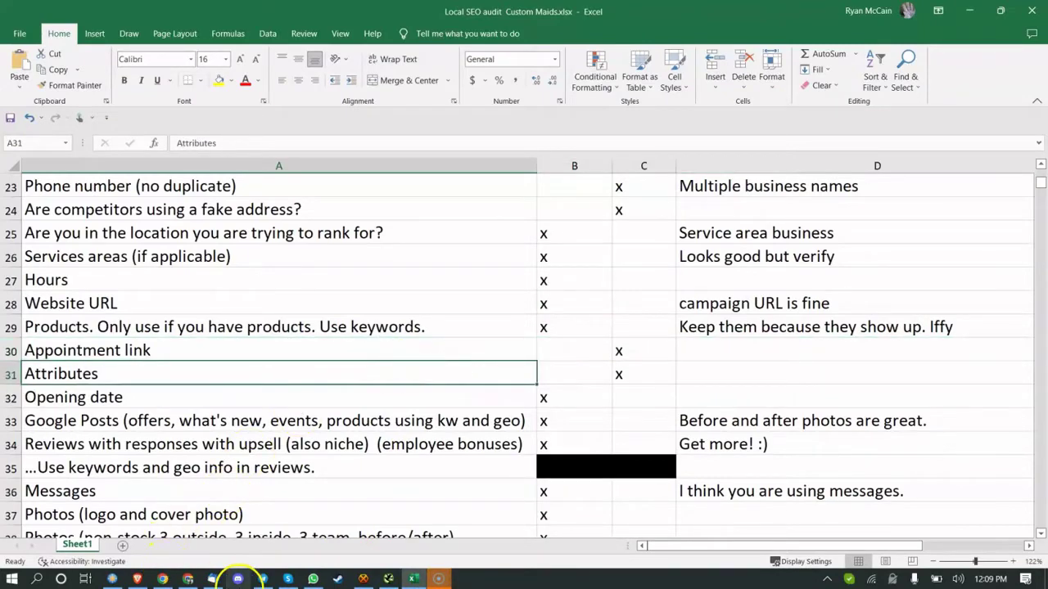
Step: Switch to Chrome, review the attribute options offered for the Custom Maids business profile, and close the Attributes dialog without applying changes
{"action": "left_click", "coordinate": [161, 576]}
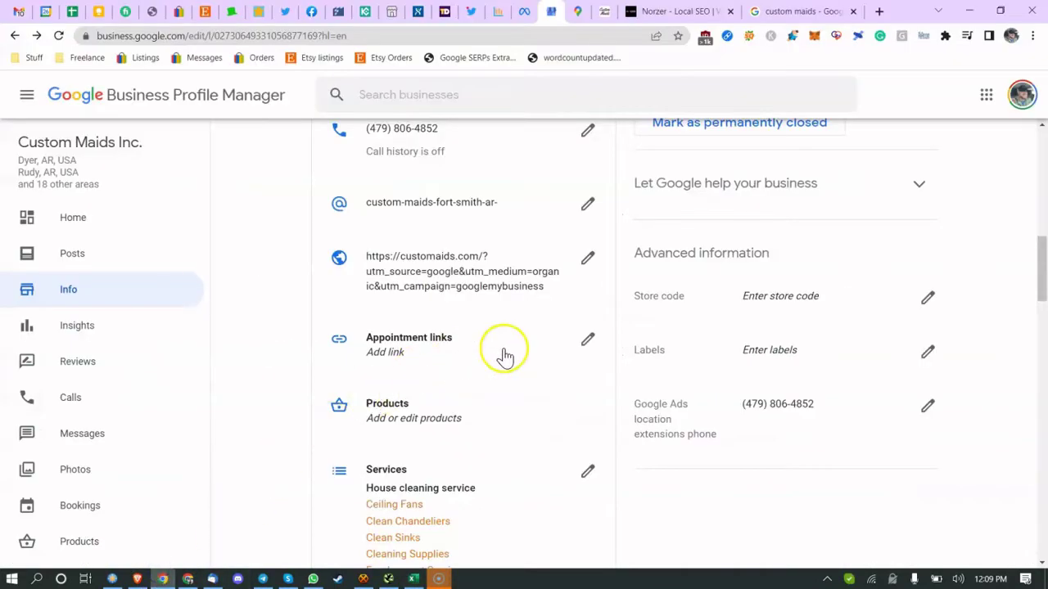
{"action": "scroll", "coordinate": [517, 351], "scroll_direction": "down", "scroll_amount": 8}
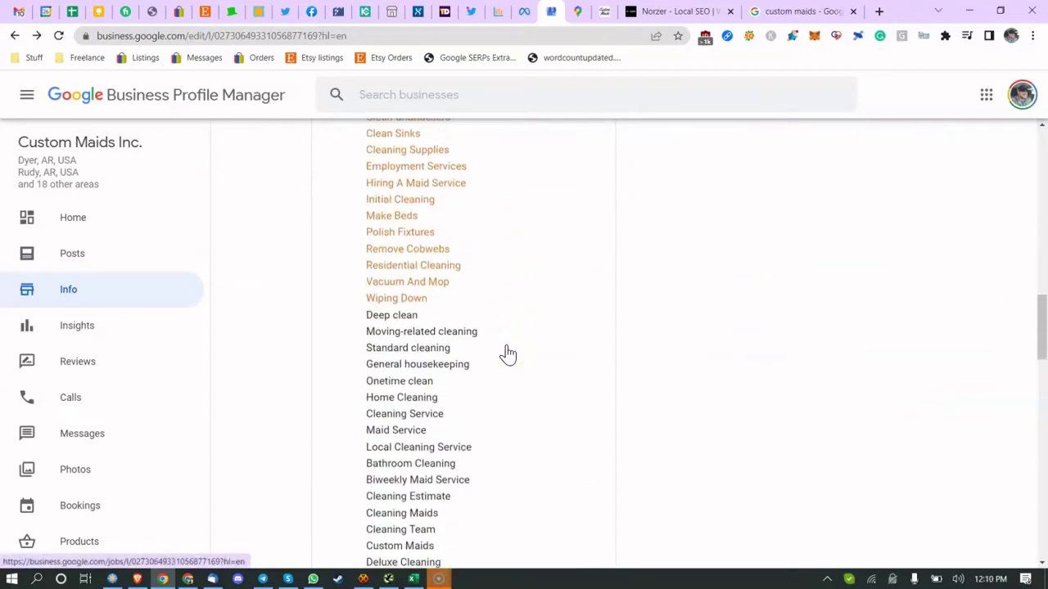
{"action": "scroll", "coordinate": [507, 354], "scroll_direction": "down", "scroll_amount": 10}
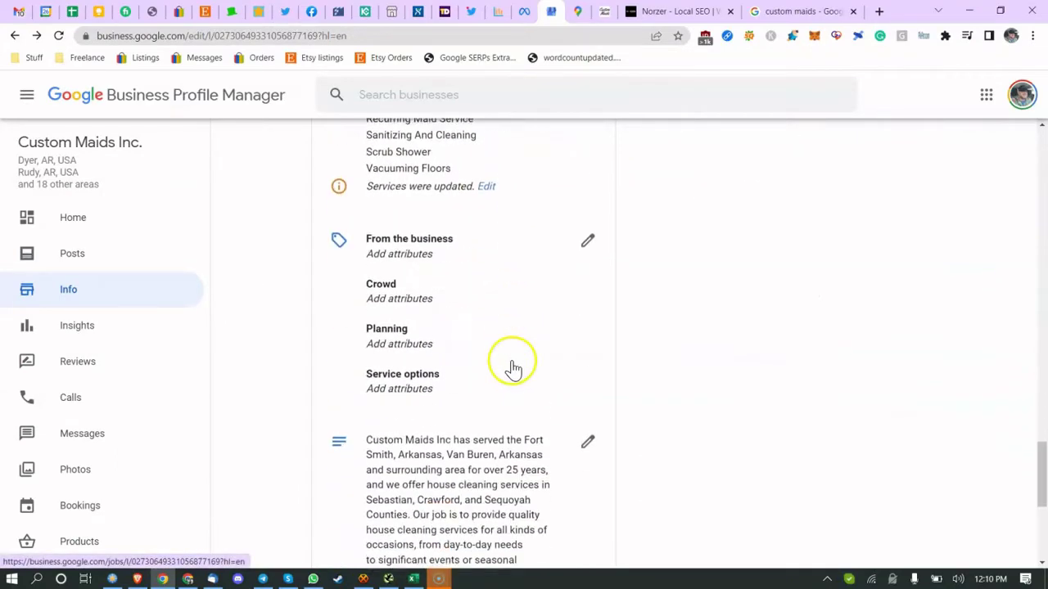
{"action": "left_click", "coordinate": [587, 239]}
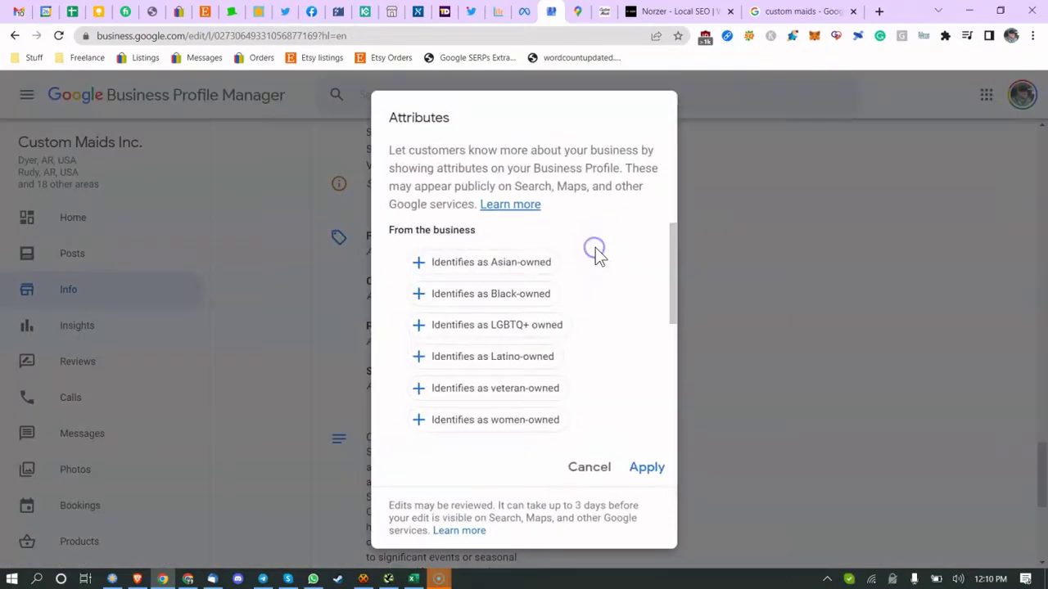
{"action": "scroll", "coordinate": [524, 307], "scroll_direction": "down", "scroll_amount": 2}
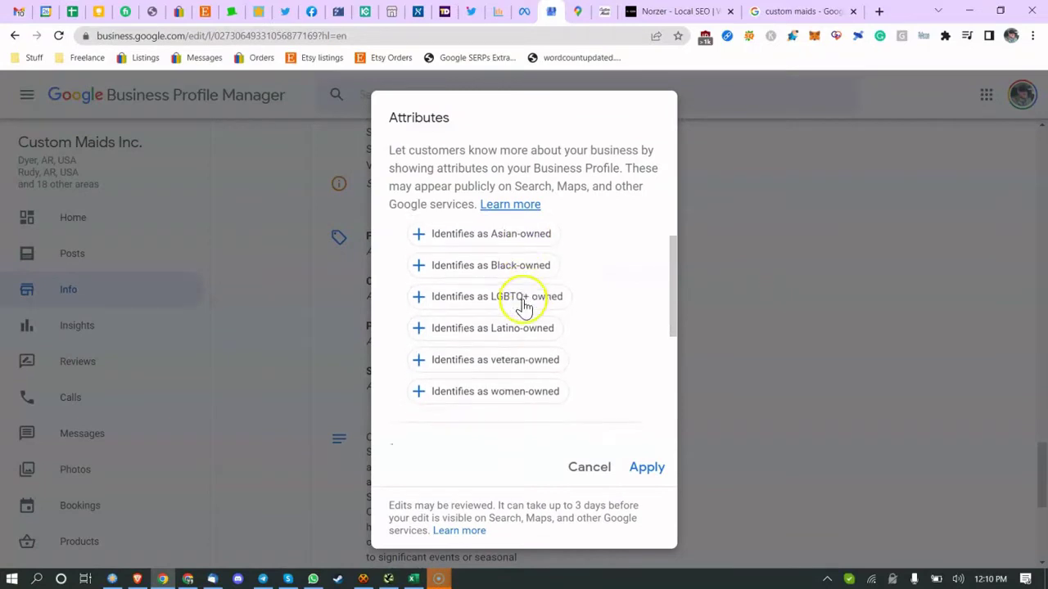
{"action": "scroll", "coordinate": [524, 327], "scroll_direction": "down", "scroll_amount": 5}
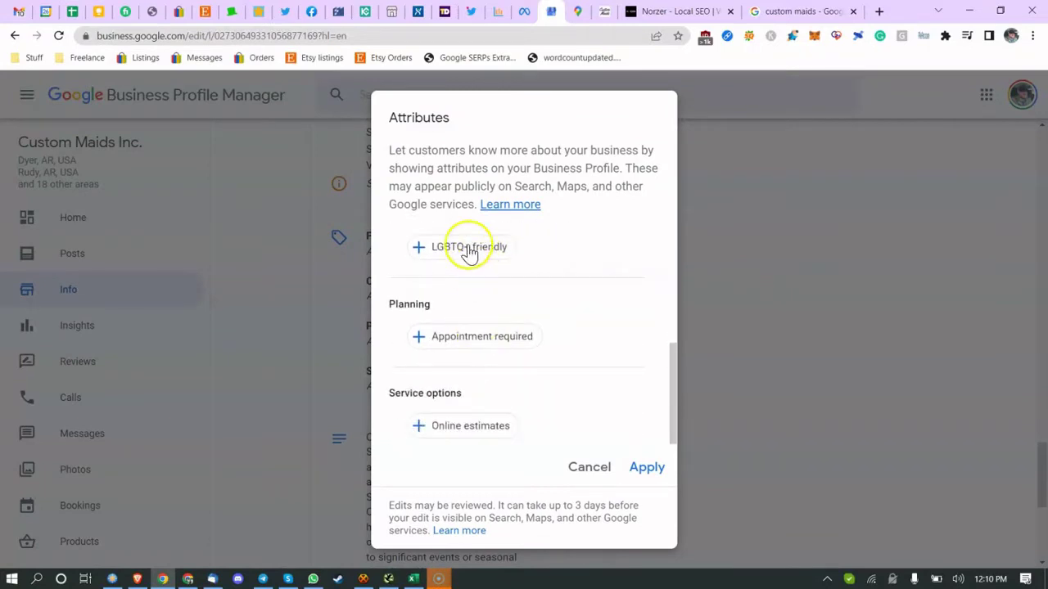
{"action": "left_click", "coordinate": [572, 473]}
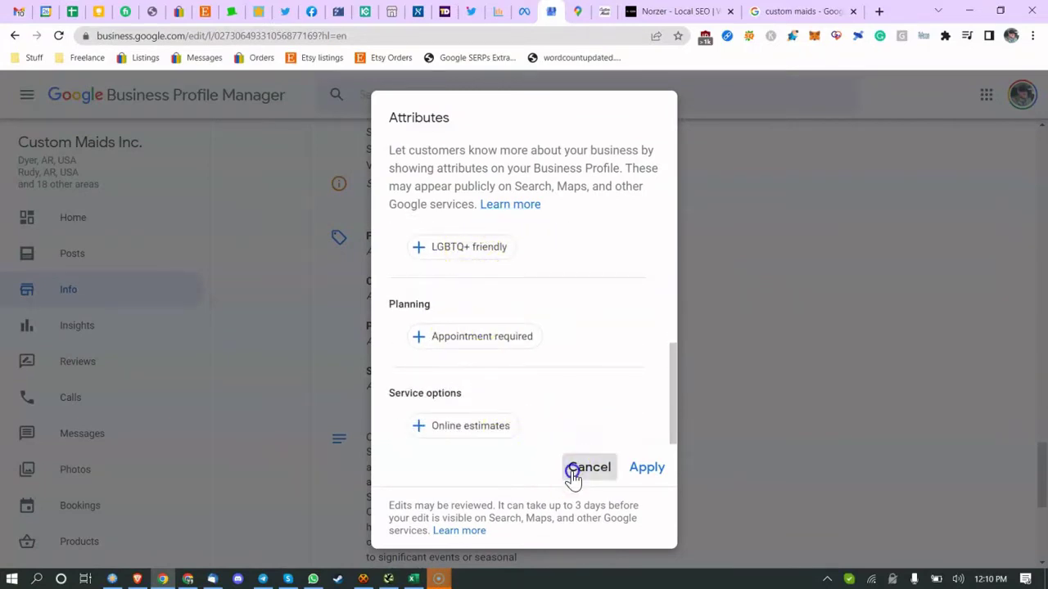
{"action": "left_click", "coordinate": [589, 473]}
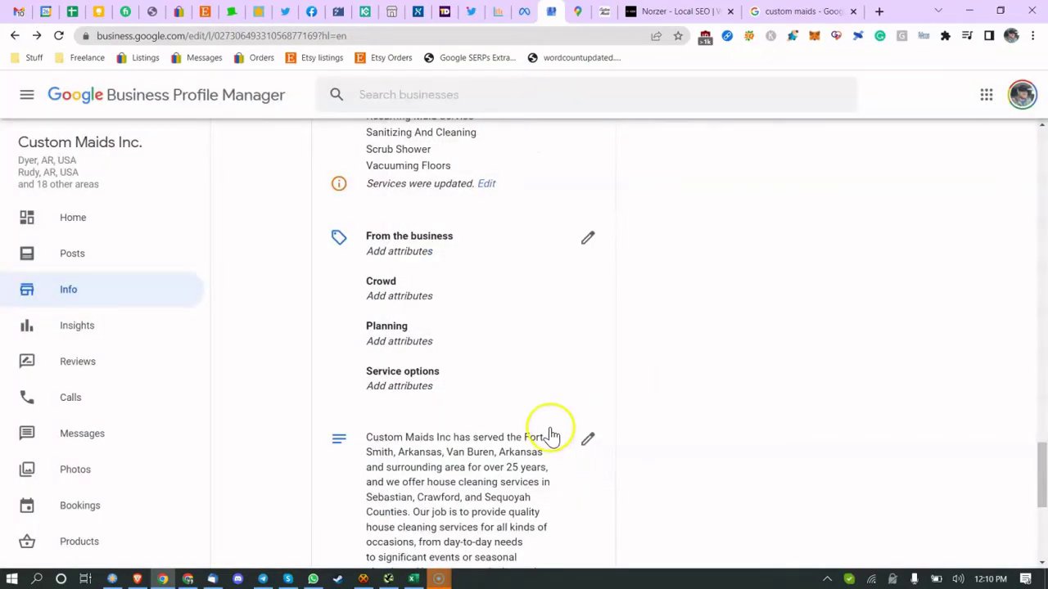
Step: Switch back to the Excel checklist and select the Opening date task below Attributes
{"action": "key", "text": "alt+Tab"}
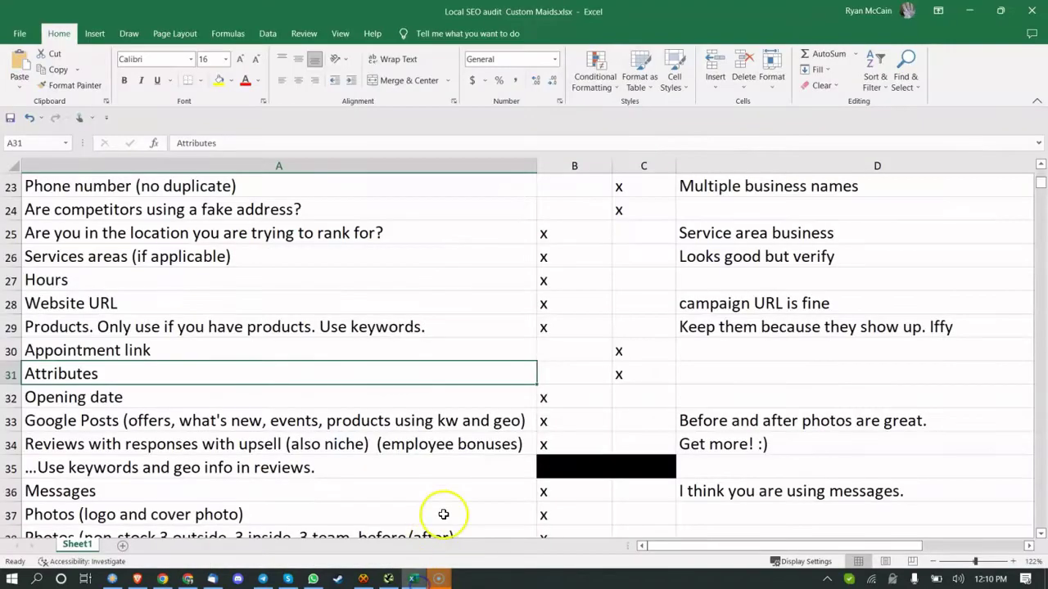
{"action": "left_click", "coordinate": [458, 411]}
{"action": "scroll", "coordinate": [446, 393], "scroll_direction": "down", "scroll_amount": 1}
{"action": "left_click", "coordinate": [432, 326]}
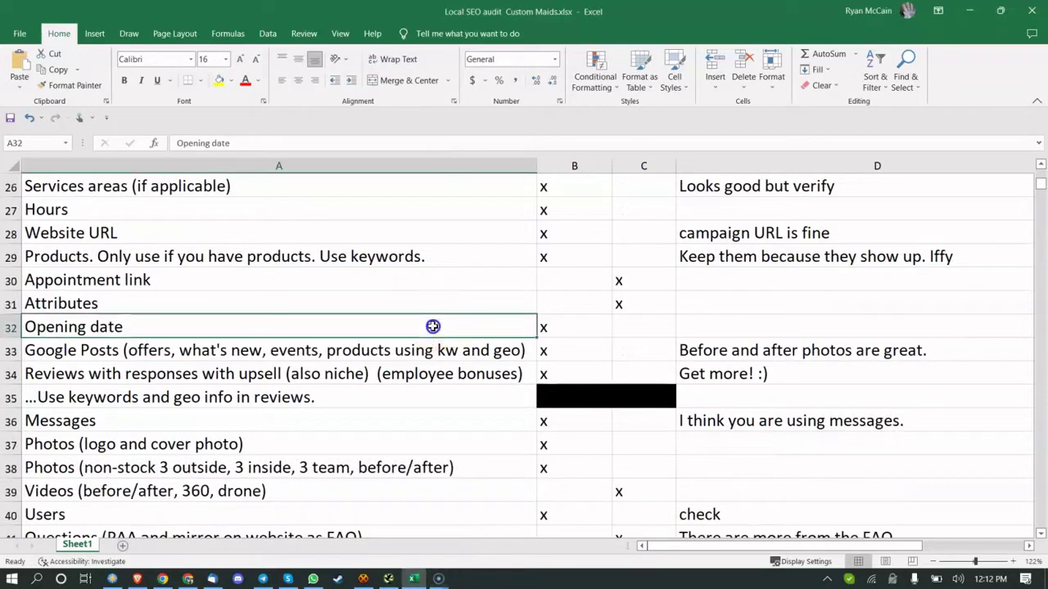
Step: Switch to Chrome, open the Custom Maids posts in Google Business Profile Manager, and review the recent posts with before-and-after photos
{"action": "left_click", "coordinate": [164, 579]}
{"action": "scroll", "coordinate": [98, 423], "scroll_direction": "down", "scroll_amount": 1}
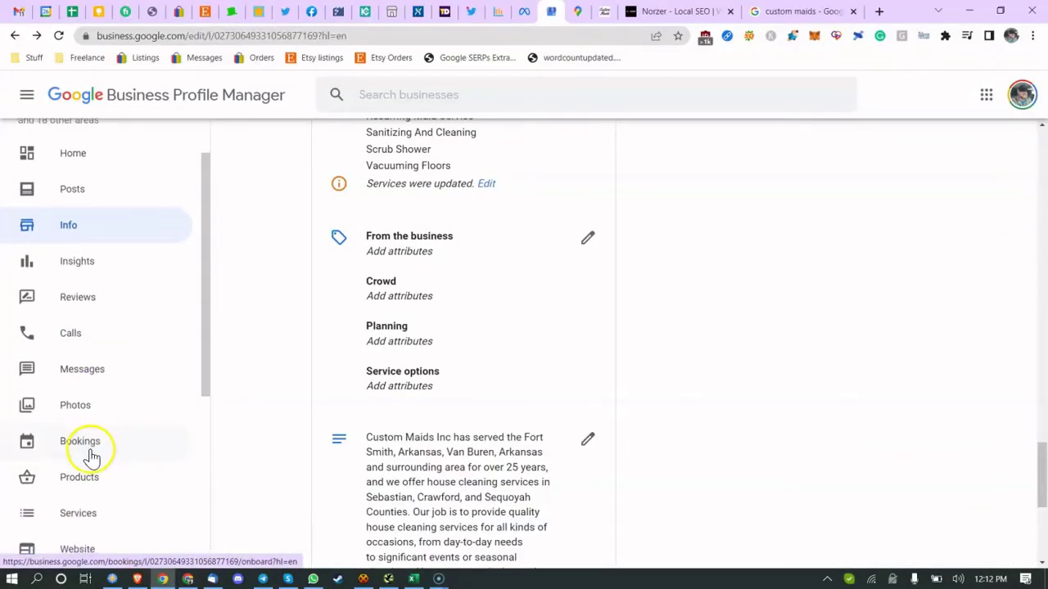
{"action": "scroll", "coordinate": [98, 454], "scroll_direction": "down", "scroll_amount": 3}
{"action": "scroll", "coordinate": [105, 370], "scroll_direction": "up", "scroll_amount": 4}
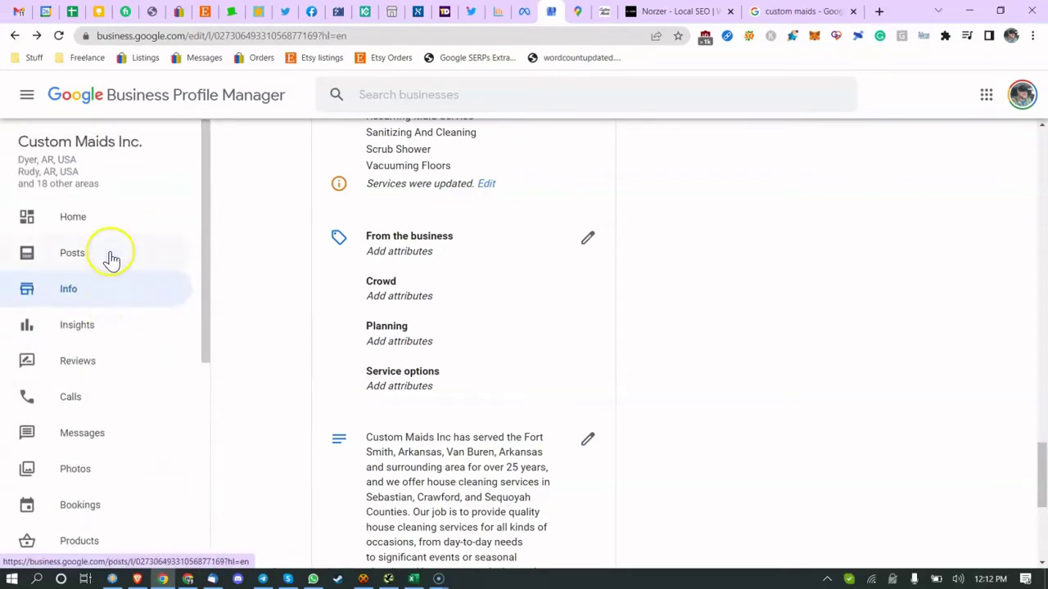
{"action": "left_click", "coordinate": [112, 257]}
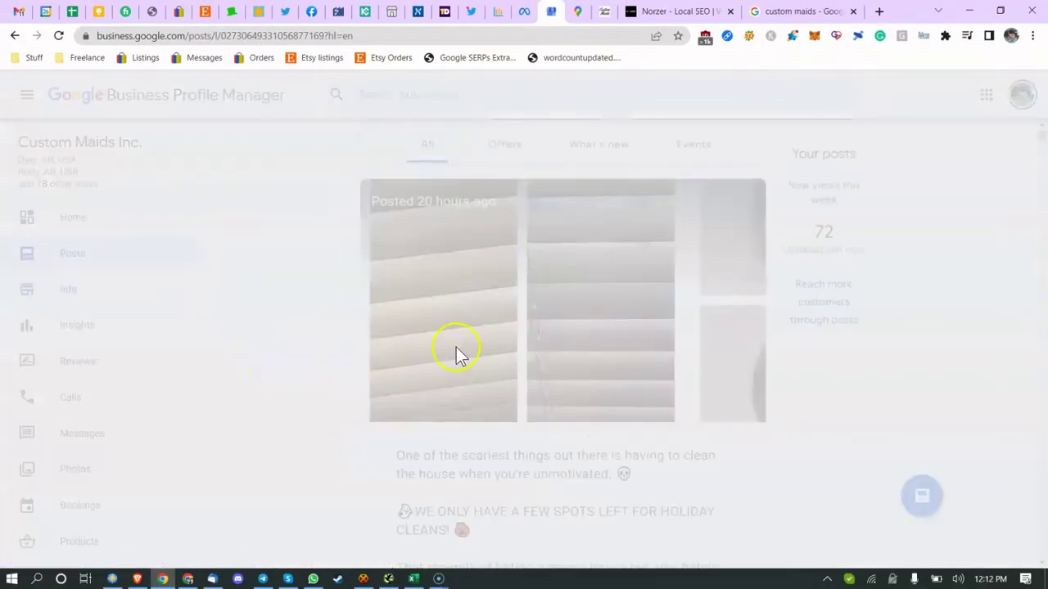
{"action": "scroll", "coordinate": [592, 355], "scroll_direction": "down", "scroll_amount": 8}
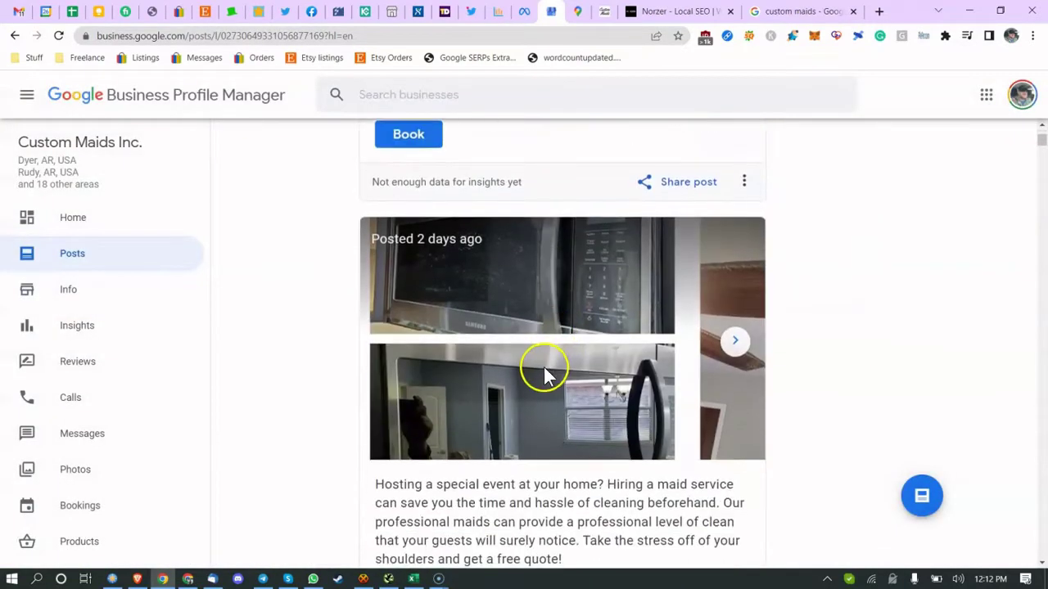
{"action": "scroll", "coordinate": [544, 370], "scroll_direction": "down", "scroll_amount": 10}
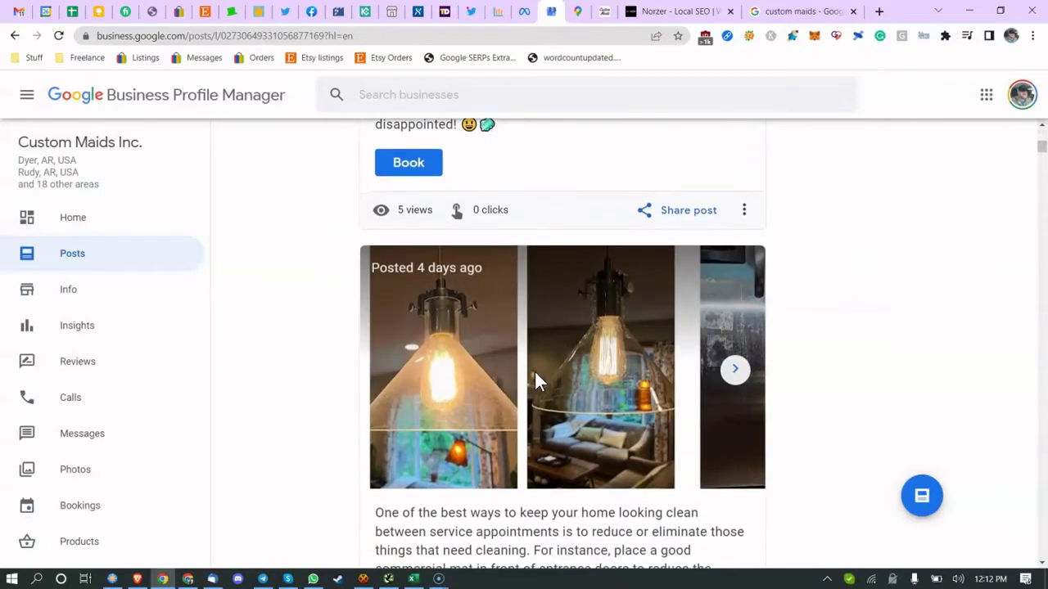
{"action": "scroll", "coordinate": [536, 376], "scroll_direction": "down", "scroll_amount": 10}
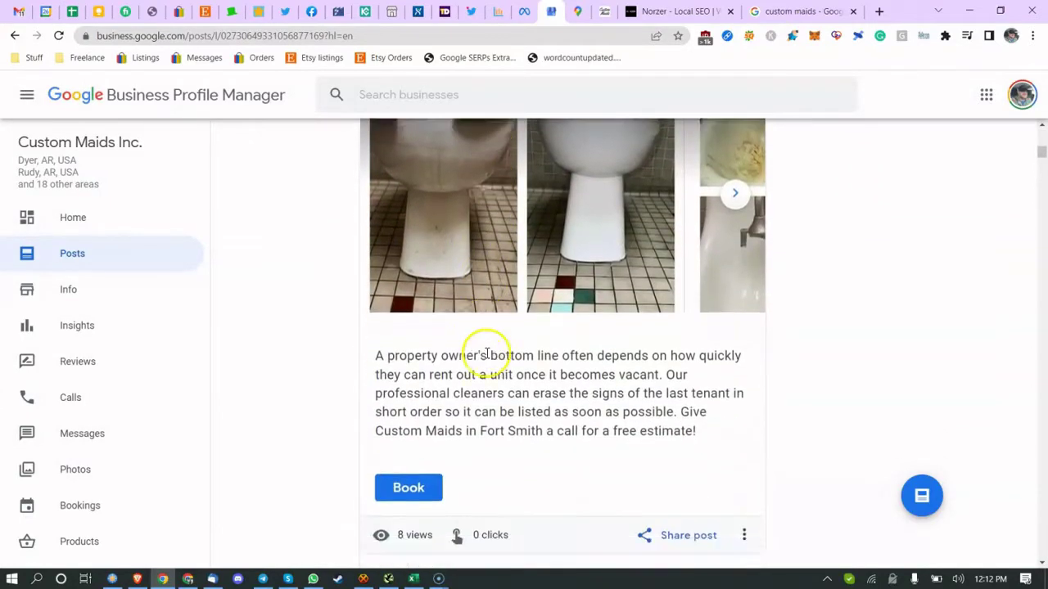
{"action": "scroll", "coordinate": [486, 357], "scroll_direction": "down", "scroll_amount": 2}
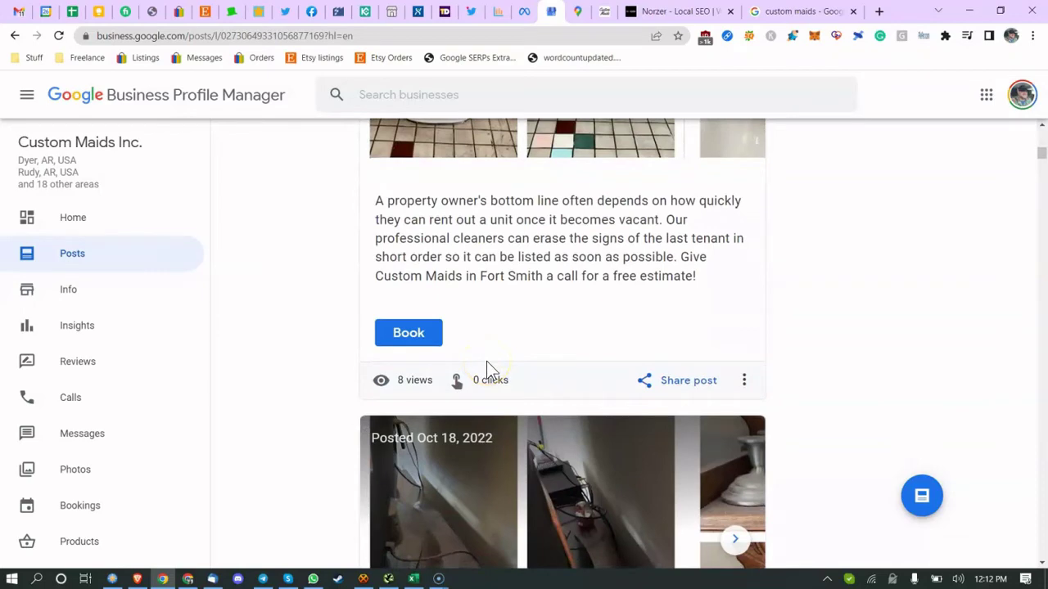
{"action": "scroll", "coordinate": [486, 361], "scroll_direction": "up", "scroll_amount": 6}
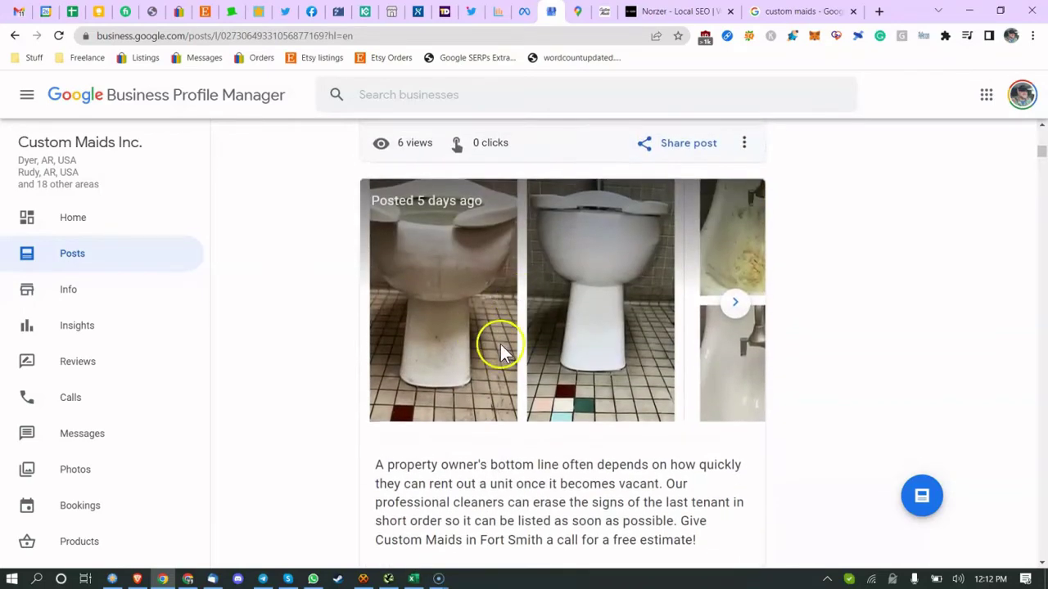
{"action": "scroll", "coordinate": [491, 368], "scroll_direction": "up", "scroll_amount": 7}
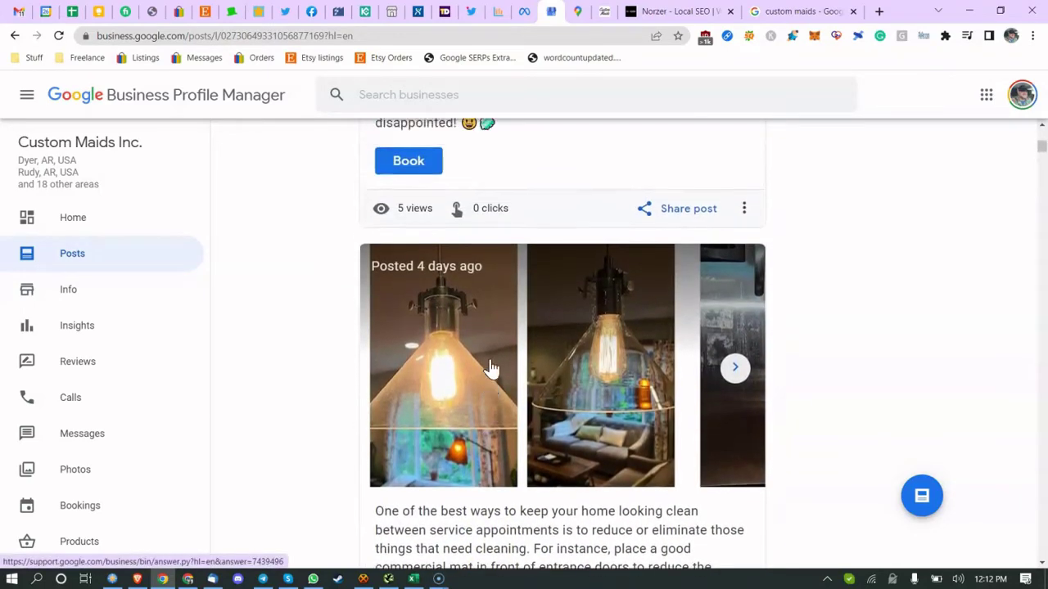
{"action": "scroll", "coordinate": [491, 368], "scroll_direction": "up", "scroll_amount": 3}
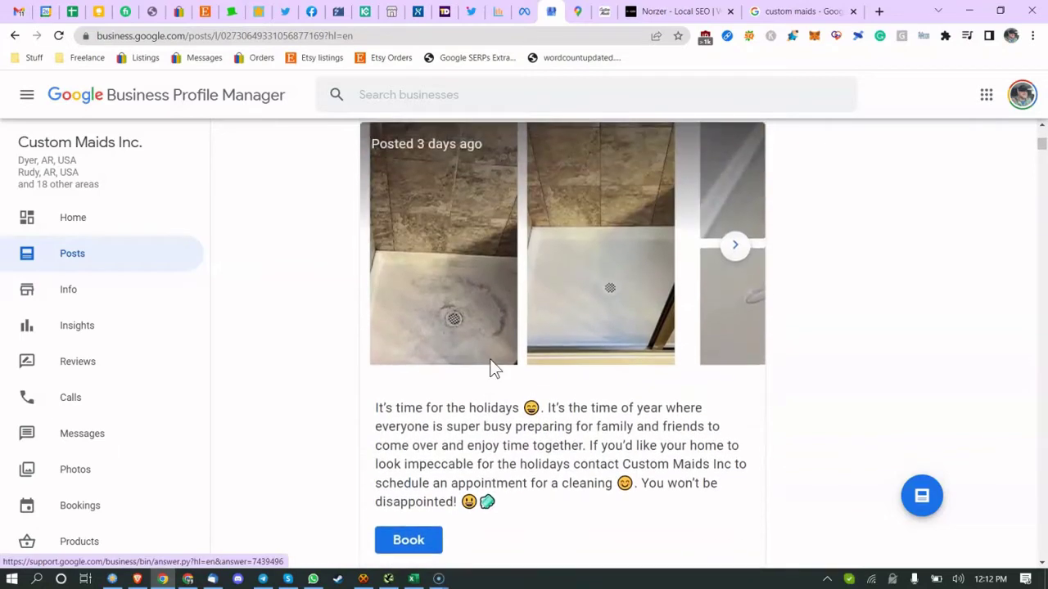
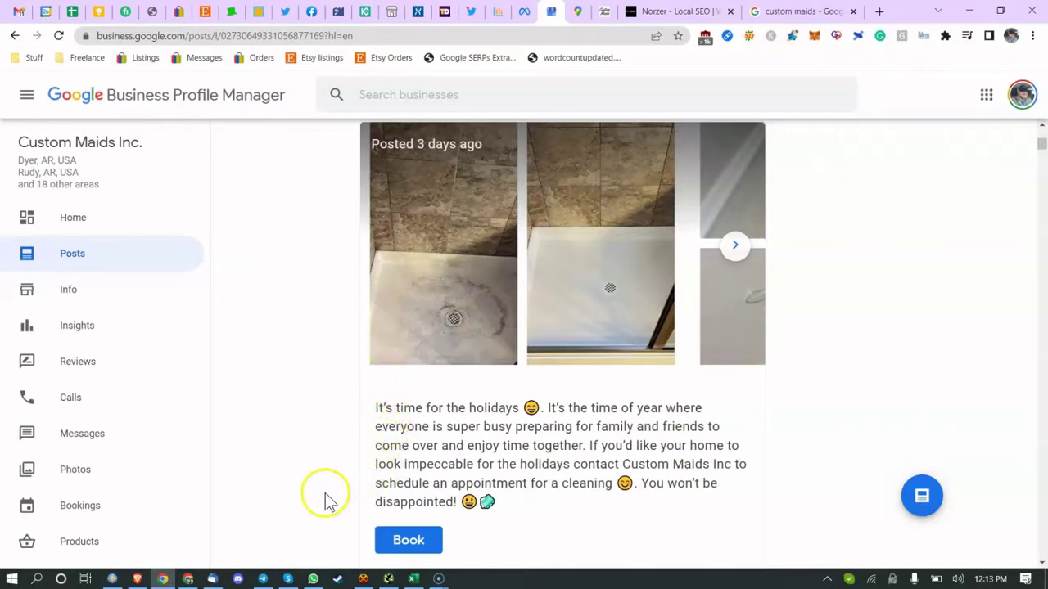
Step: Switch to Excel and go through the Google Posts and Reviews with responses tasks in the checklist
{"action": "left_click", "coordinate": [413, 579]}
{"action": "left_click", "coordinate": [270, 348]}
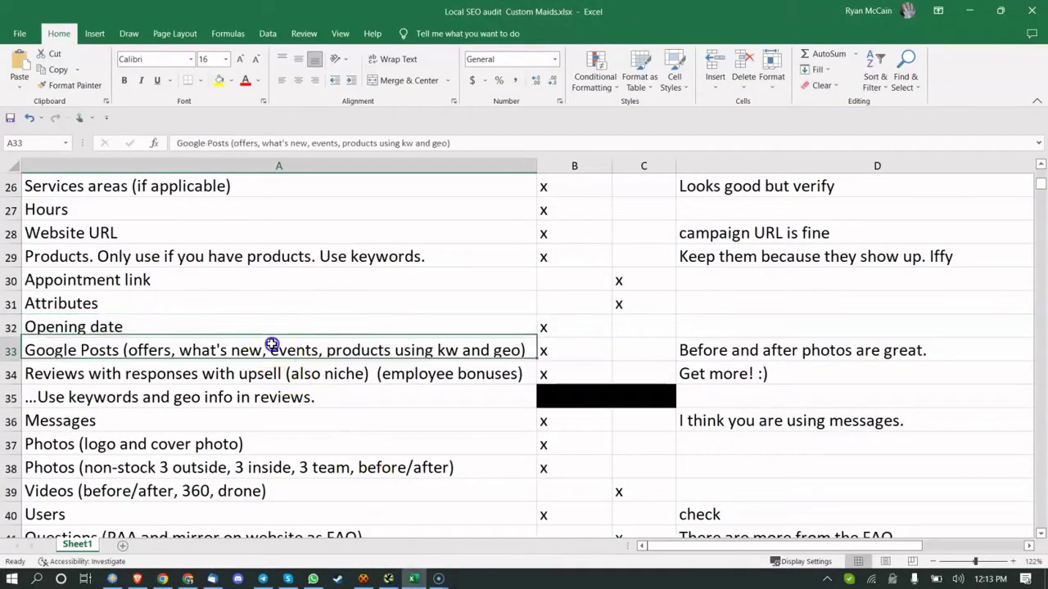
{"action": "left_click", "coordinate": [459, 374]}
Step: Examine the keyword list in the comment for "Review justifications for top results (GMB Crush)", highlighting its text without changing it
{"action": "scroll", "coordinate": [597, 348], "scroll_direction": "up", "scroll_amount": 9}
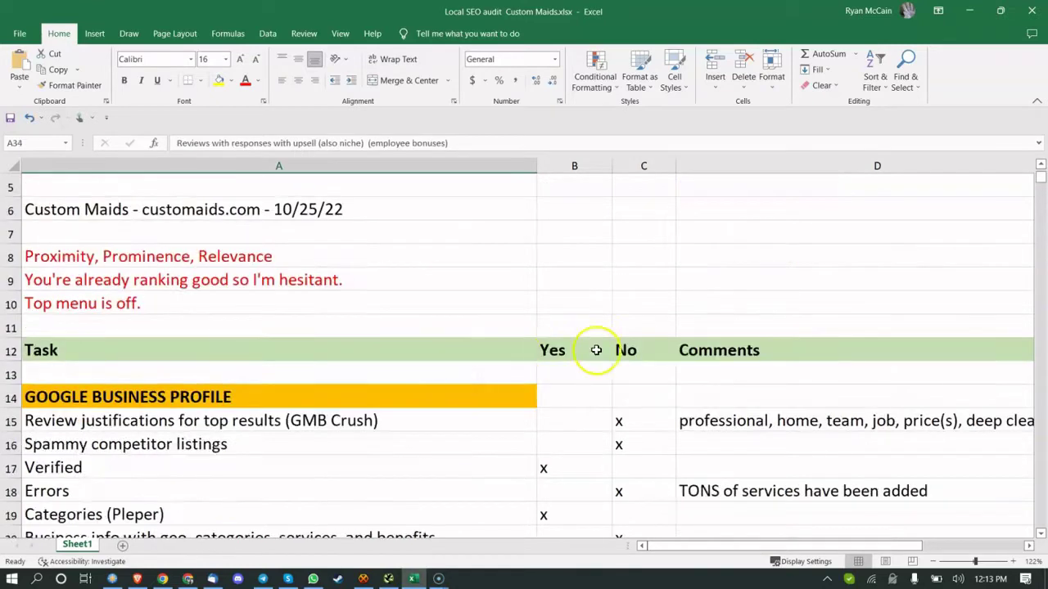
{"action": "scroll", "coordinate": [684, 361], "scroll_direction": "down", "scroll_amount": 2}
{"action": "left_click", "coordinate": [685, 375]}
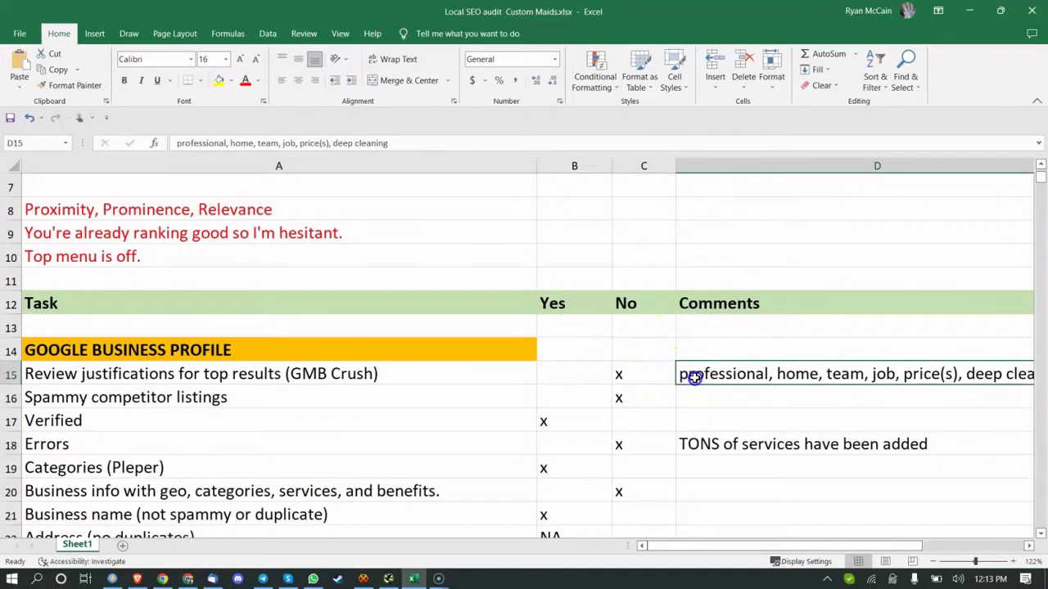
{"action": "left_click", "coordinate": [692, 376]}
{"action": "double_click", "coordinate": [320, 374]}
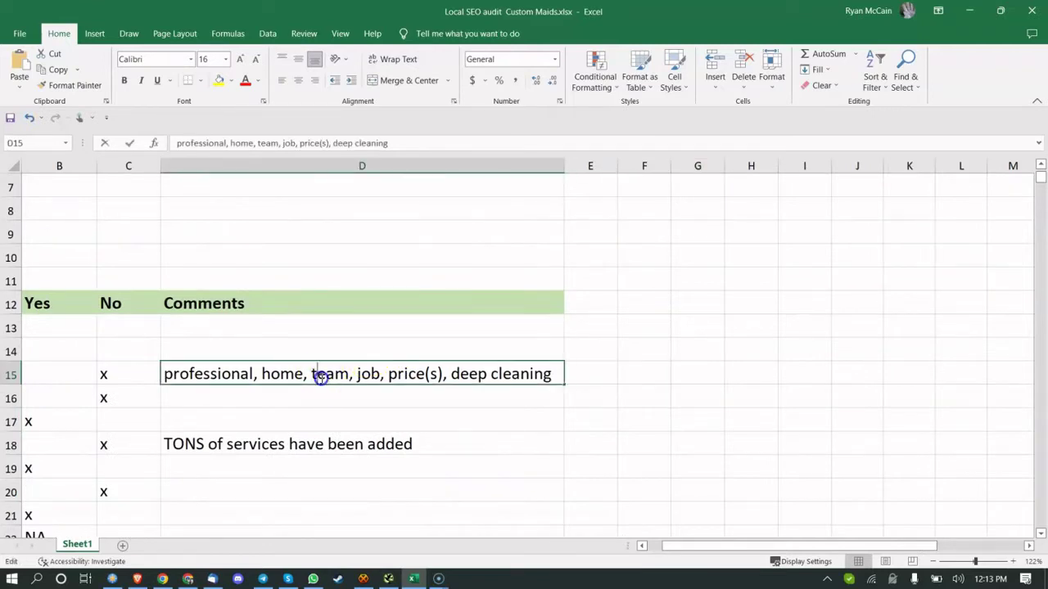
{"action": "double_click", "coordinate": [180, 374]}
{"action": "left_click_drag", "start_coordinate": [180, 374], "coordinate": [308, 412]}
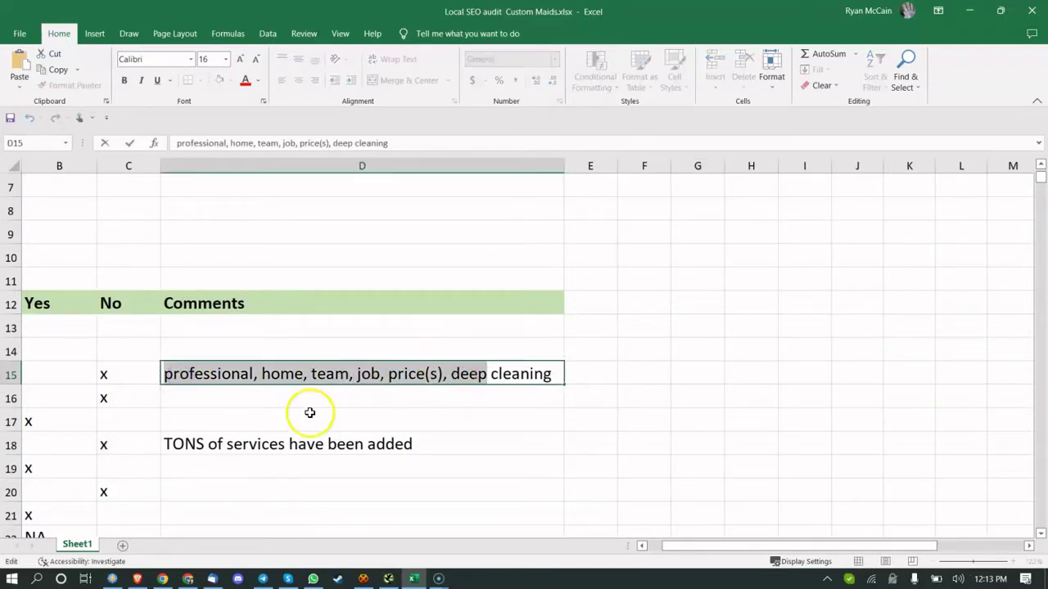
{"action": "left_click", "coordinate": [309, 416]}
{"action": "left_click_drag", "start_coordinate": [659, 545], "coordinate": [491, 532]}
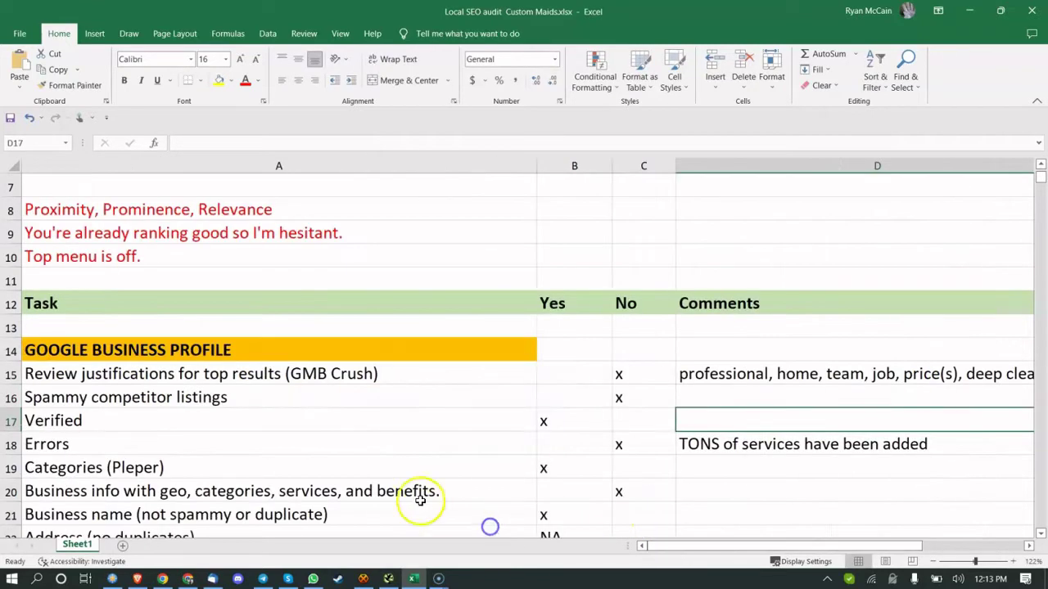
Step: Revisit the Review justifications comment in full, and select the Spammy competitor listings task beneath it
{"action": "scroll", "coordinate": [401, 487], "scroll_direction": "down", "scroll_amount": 1}
{"action": "left_click", "coordinate": [391, 452]}
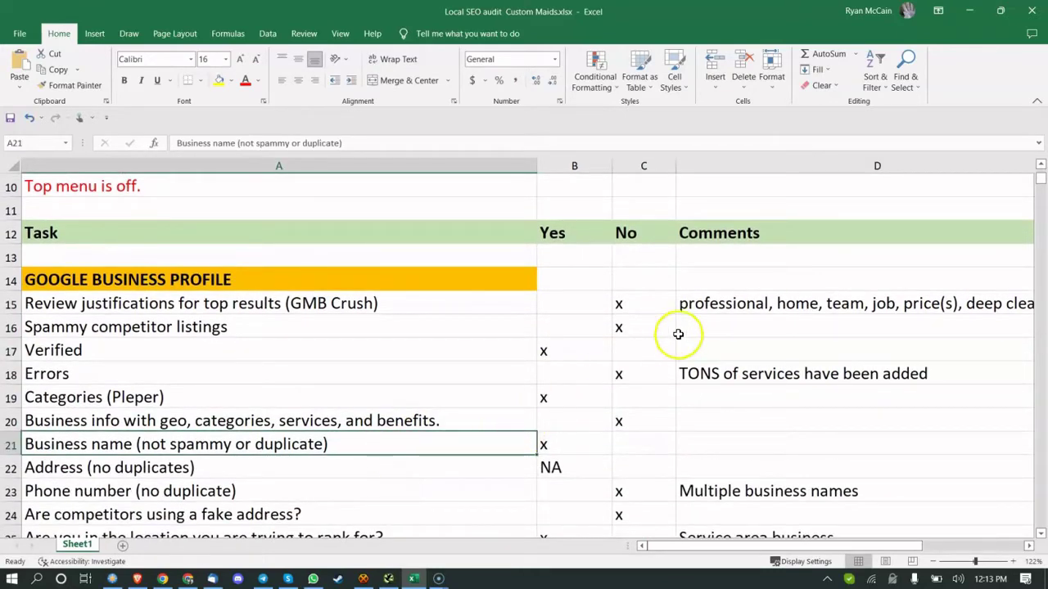
{"action": "left_click", "coordinate": [696, 309]}
{"action": "key", "text": "Down"}
{"action": "key", "text": "Down"}
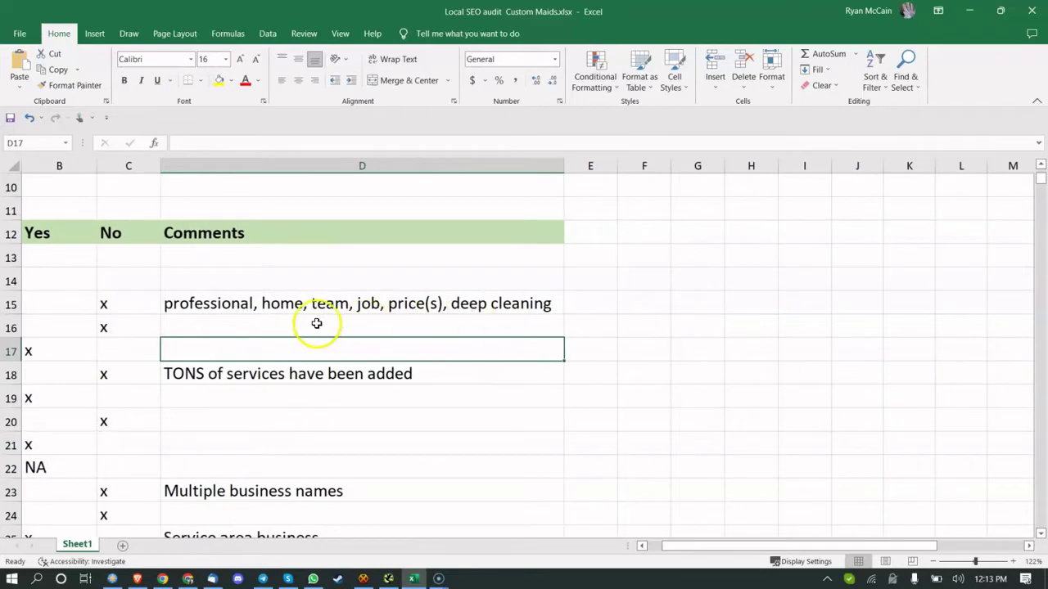
{"action": "left_click", "coordinate": [288, 324]}
{"action": "key", "text": "Home"}
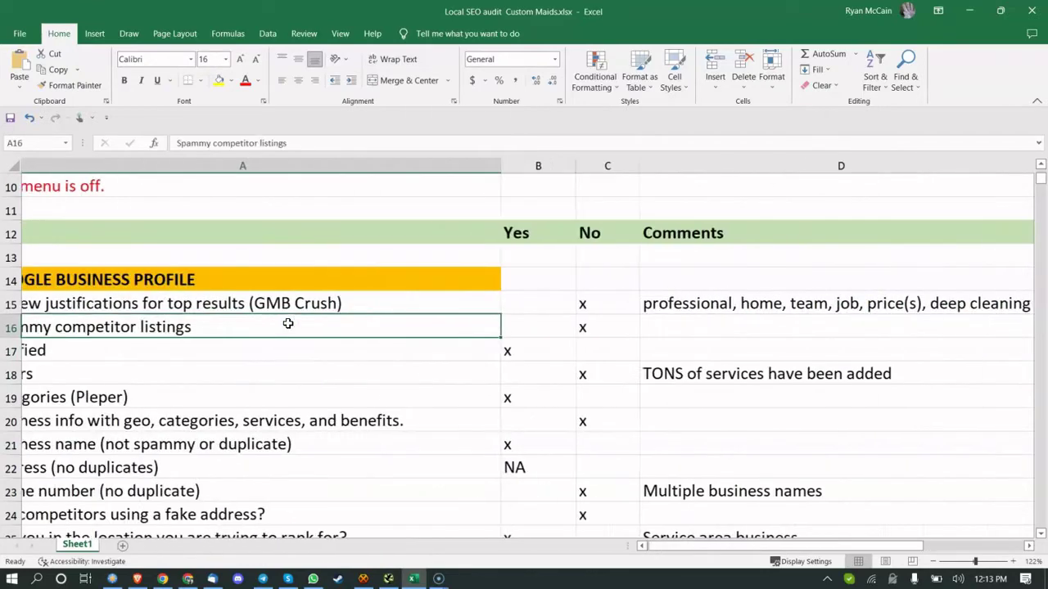
Step: Go down the Google Business Profile section of the checklist and select the "Reviews with responses with upsell" task
{"action": "scroll", "coordinate": [289, 324], "scroll_direction": "down", "scroll_amount": 2}
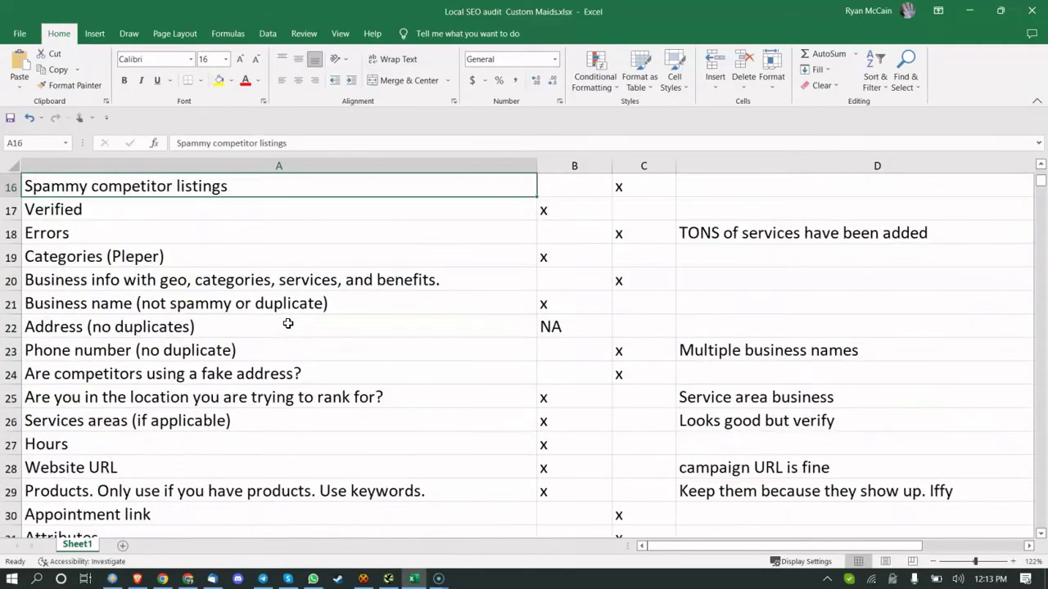
{"action": "scroll", "coordinate": [320, 353], "scroll_direction": "down", "scroll_amount": 2}
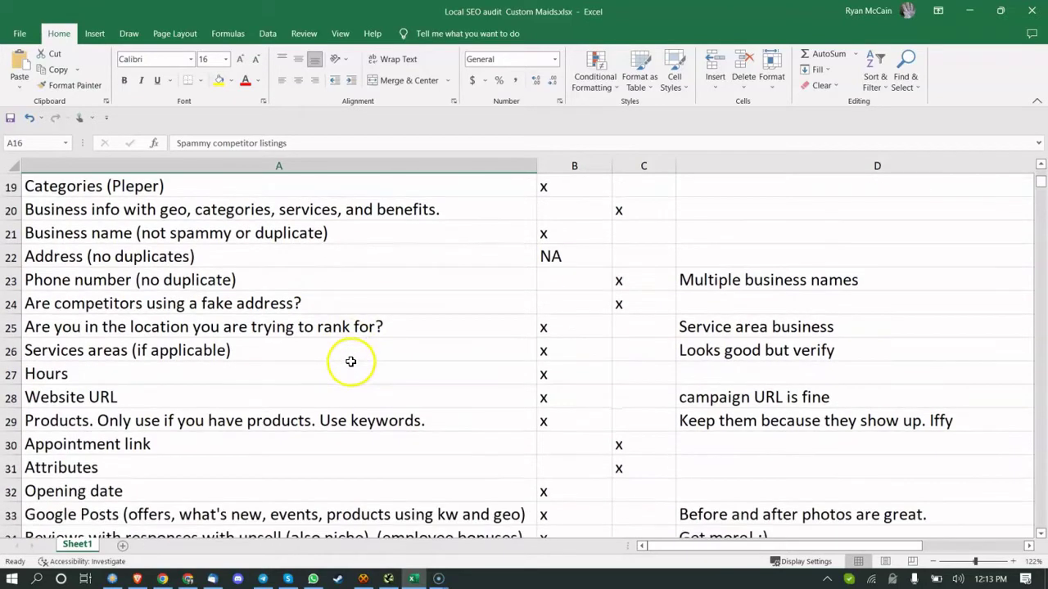
{"action": "scroll", "coordinate": [119, 354], "scroll_direction": "down", "scroll_amount": 1}
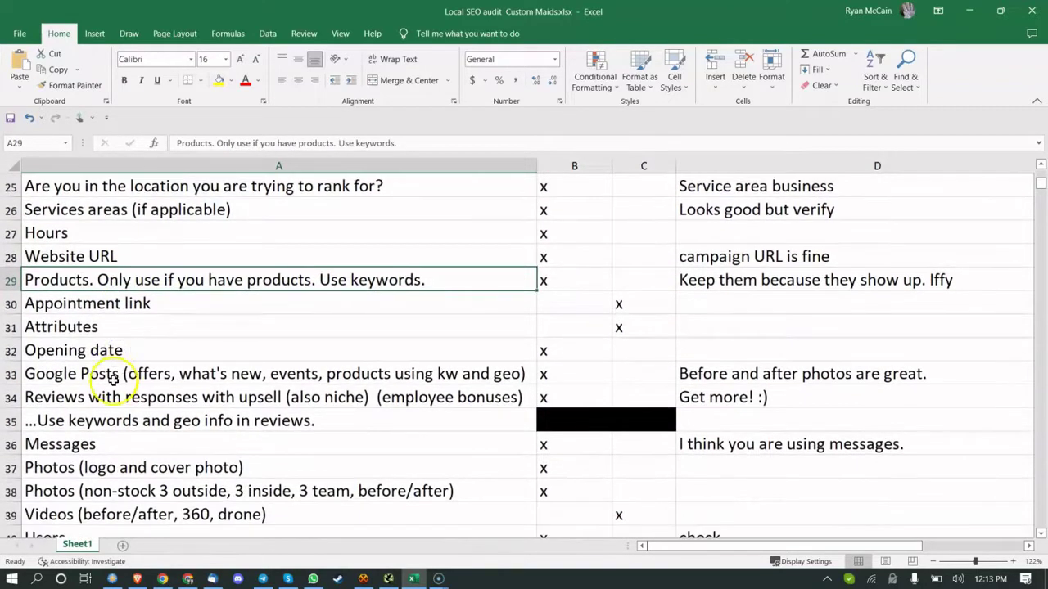
{"action": "left_click", "coordinate": [107, 395]}
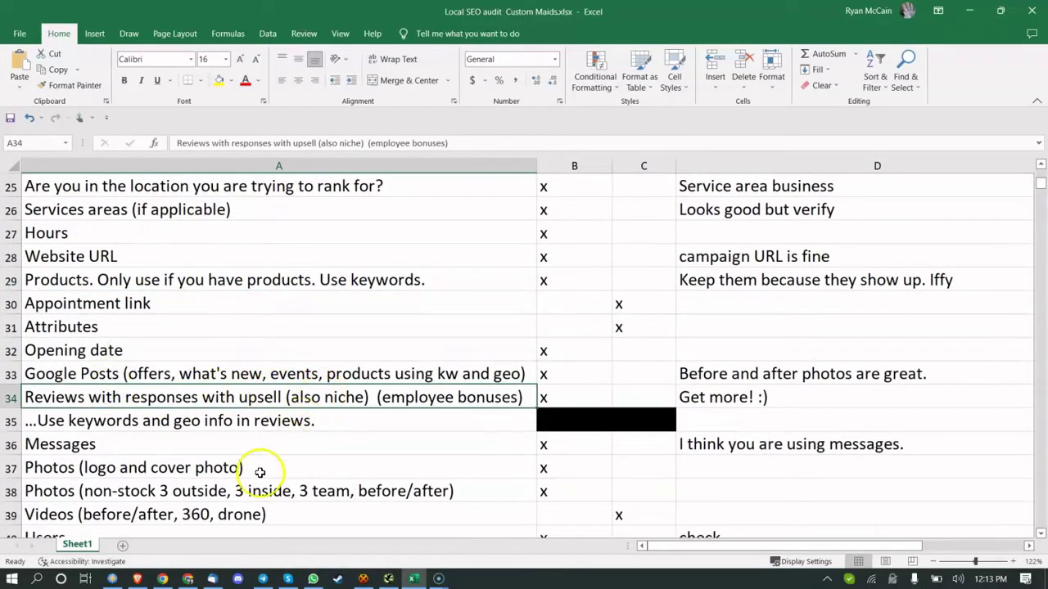
Step: Switch to Chrome, open the Custom Maids reviews in Google Business Profile Manager, and look through recent reviews and owner responses
{"action": "left_click", "coordinate": [162, 579]}
{"action": "scroll", "coordinate": [131, 383], "scroll_direction": "down", "scroll_amount": 3}
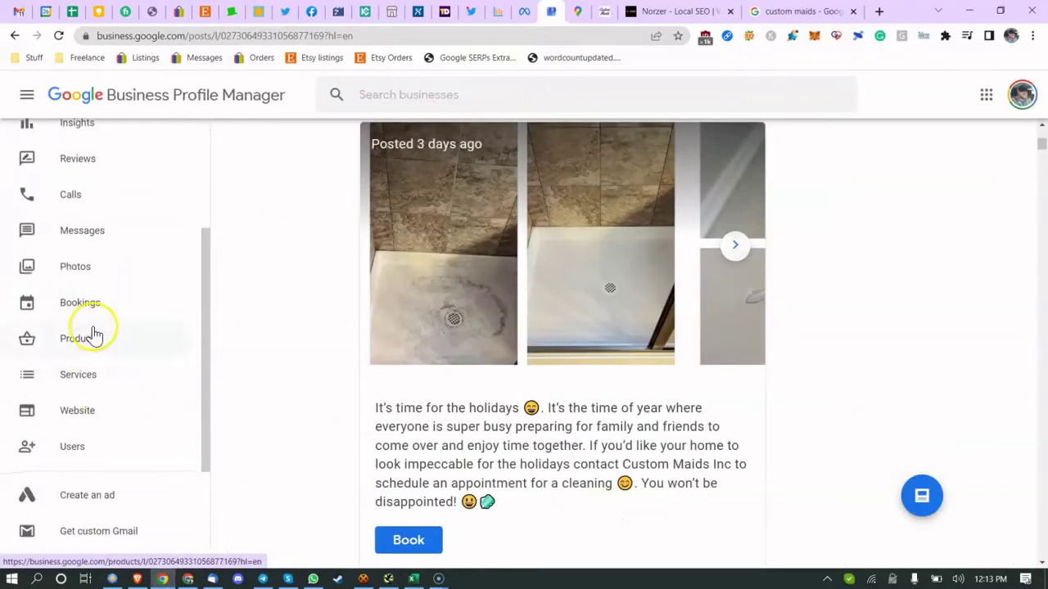
{"action": "scroll", "coordinate": [104, 274], "scroll_direction": "up", "scroll_amount": 1}
{"action": "left_click", "coordinate": [107, 226]}
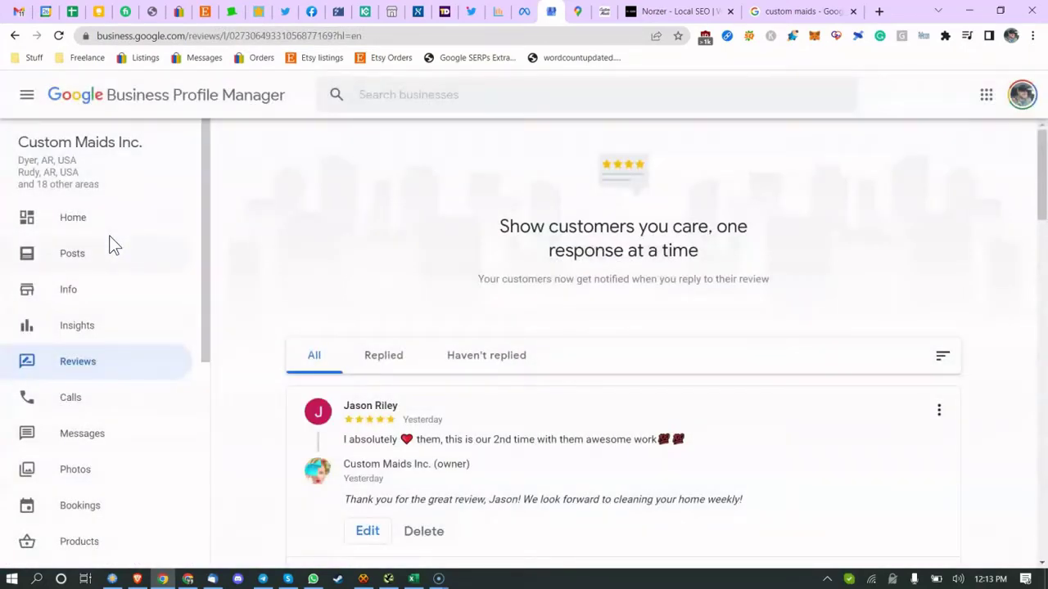
{"action": "scroll", "coordinate": [416, 281], "scroll_direction": "down", "scroll_amount": 9}
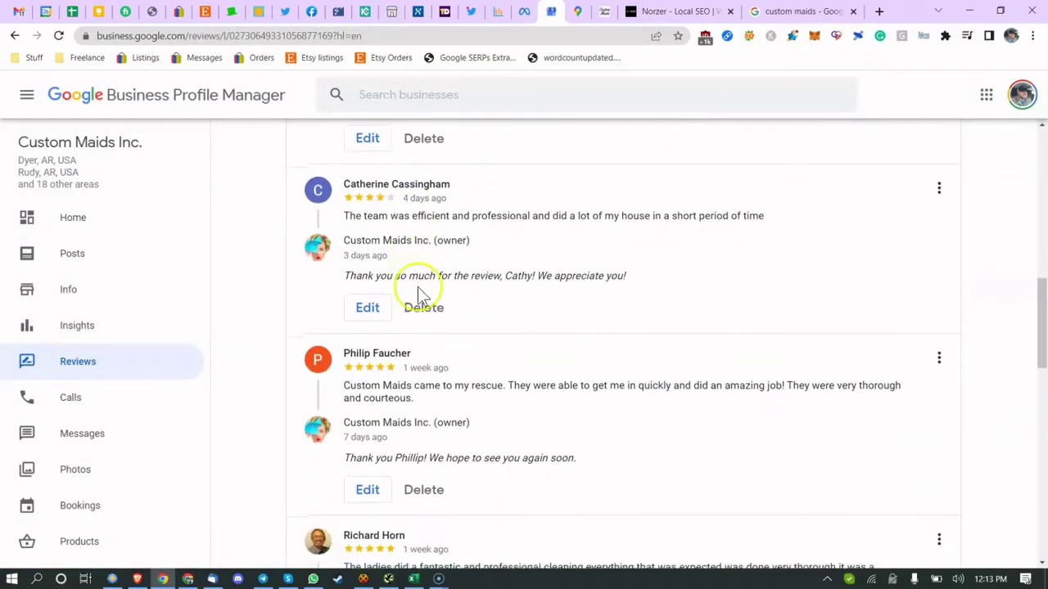
{"action": "scroll", "coordinate": [419, 296], "scroll_direction": "down", "scroll_amount": 5}
Step: Examine the owner's reply that thanks a customer for the 5 star review, highlighting its text without editing it
{"action": "triple_click", "coordinate": [641, 241]}
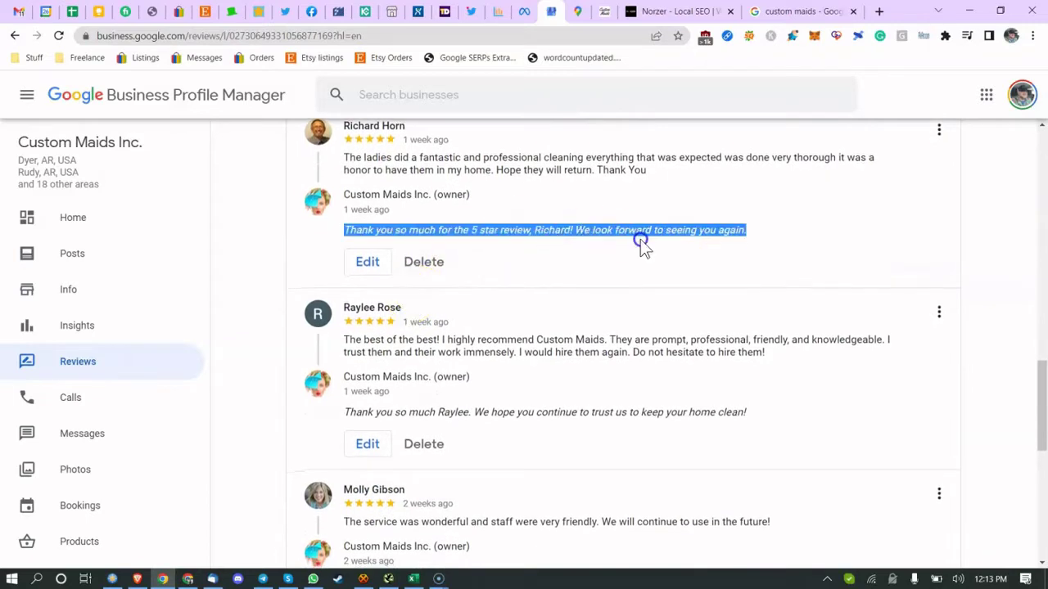
{"action": "left_click", "coordinate": [397, 235]}
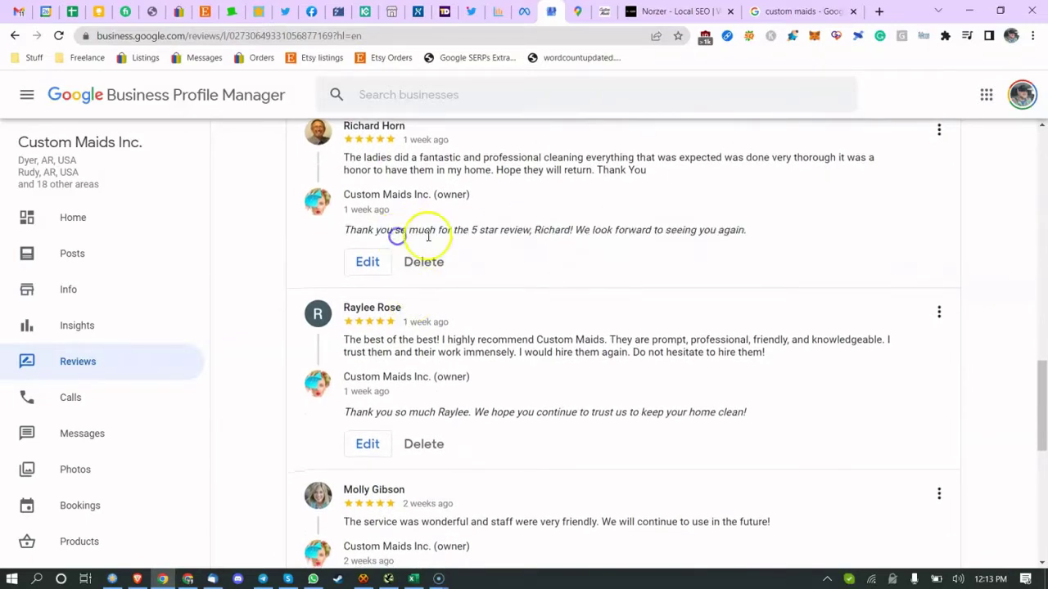
{"action": "double_click", "coordinate": [483, 232]}
{"action": "left_click", "coordinate": [582, 236]}
{"action": "left_click", "coordinate": [621, 235]}
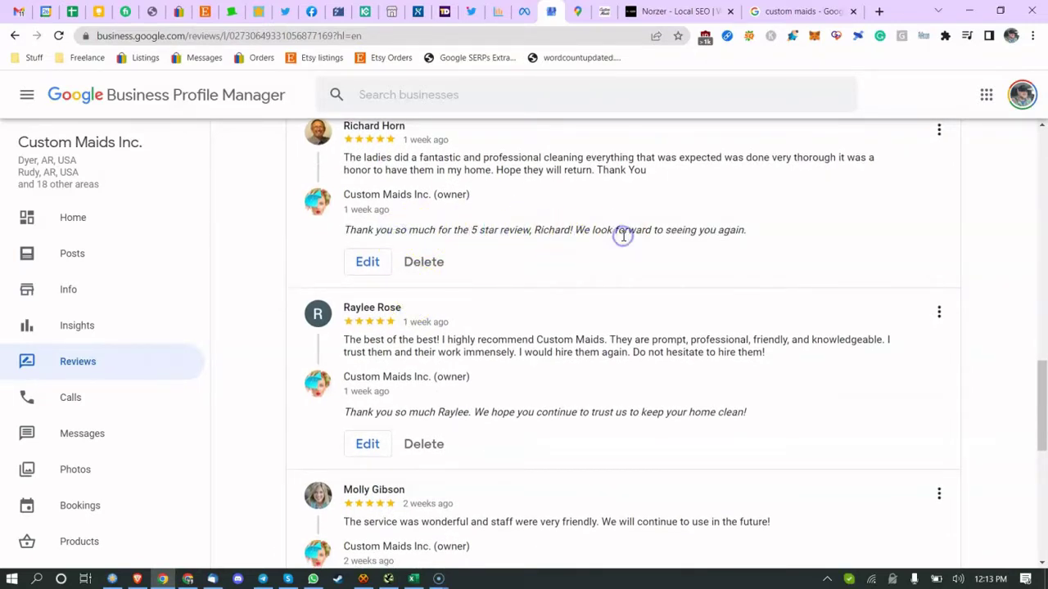
{"action": "left_click", "coordinate": [579, 230]}
{"action": "triple_click", "coordinate": [583, 230]}
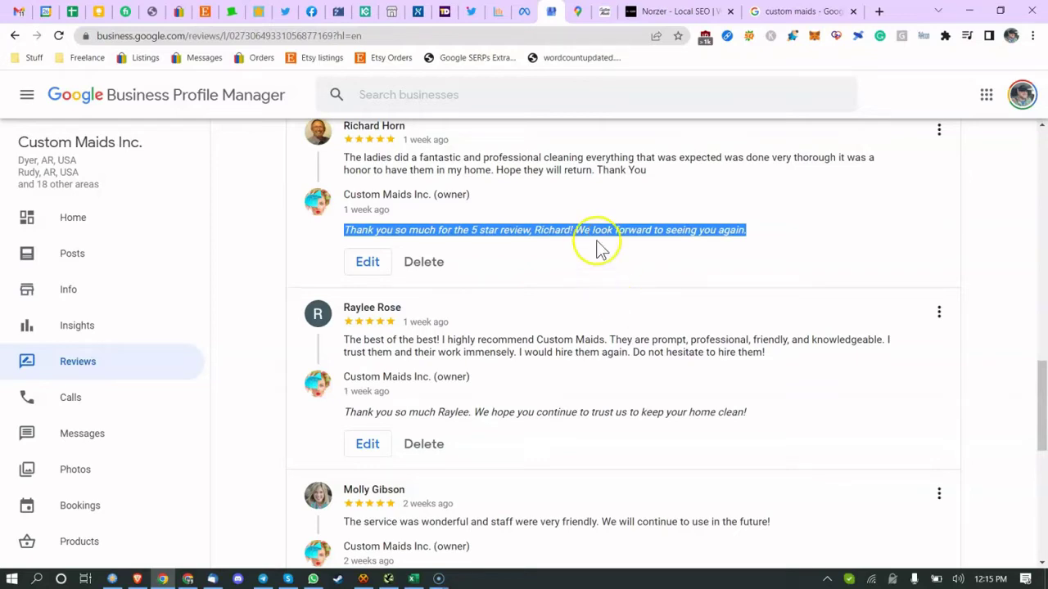
{"action": "left_click", "coordinate": [577, 209]}
{"action": "scroll", "coordinate": [519, 194], "scroll_direction": "up", "scroll_amount": 2}
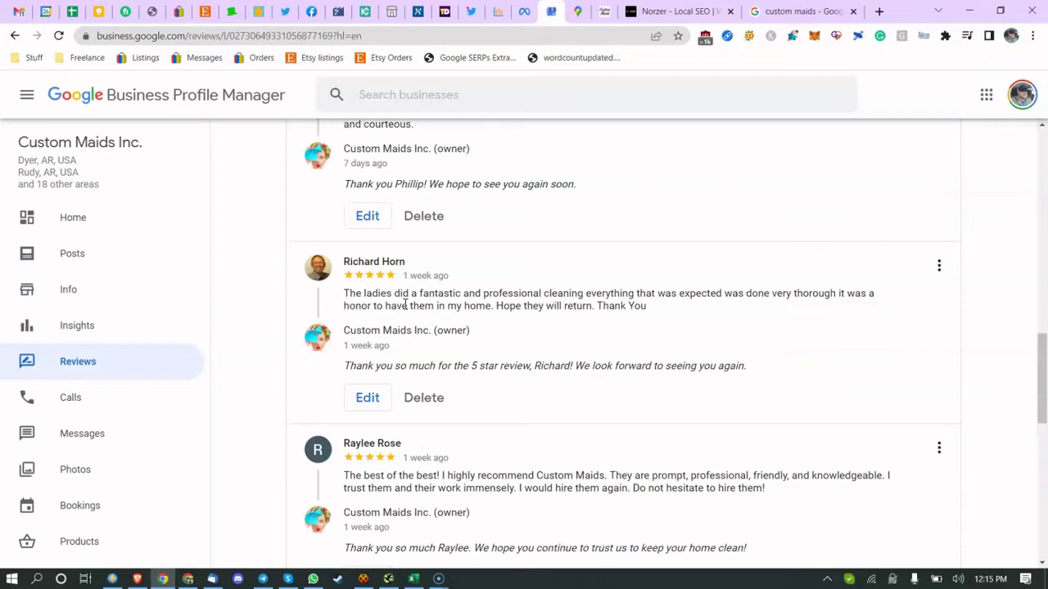
Step: Switch to Excel, select the "Use keywords and geo info in reviews" task, and revisit the Review justifications keyword comment
{"action": "left_click", "coordinate": [407, 580]}
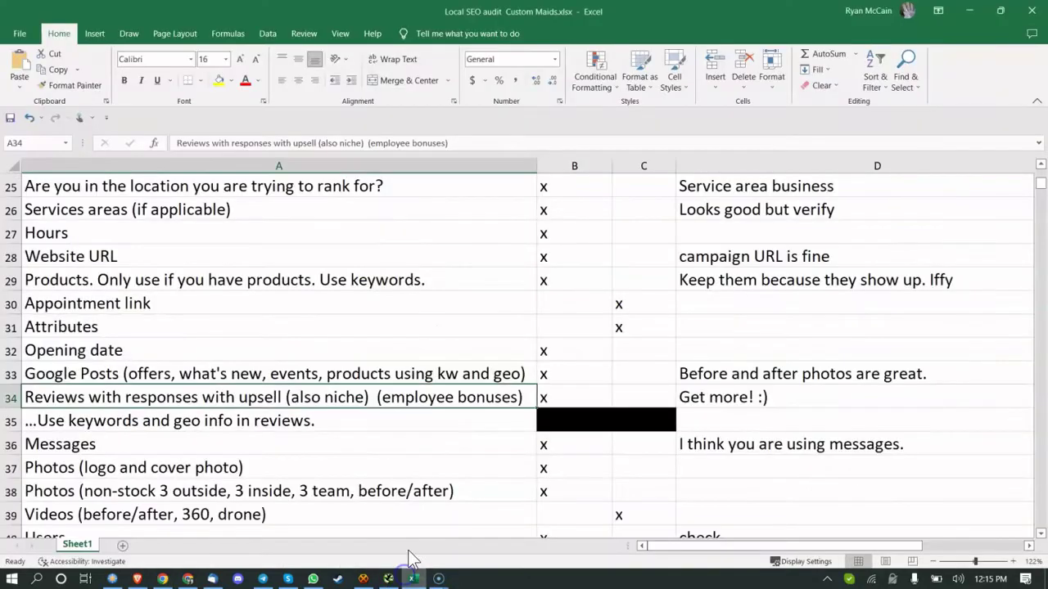
{"action": "left_click", "coordinate": [348, 372]}
{"action": "left_click", "coordinate": [288, 423]}
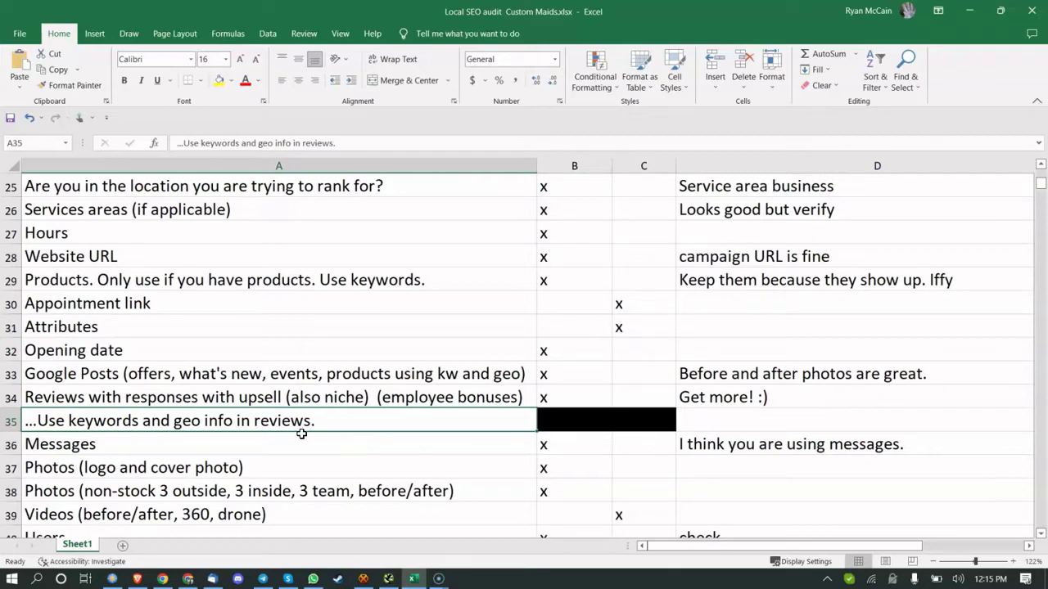
{"action": "scroll", "coordinate": [601, 348], "scroll_direction": "up", "scroll_amount": 8}
{"action": "scroll", "coordinate": [678, 297], "scroll_direction": "down", "scroll_amount": 3}
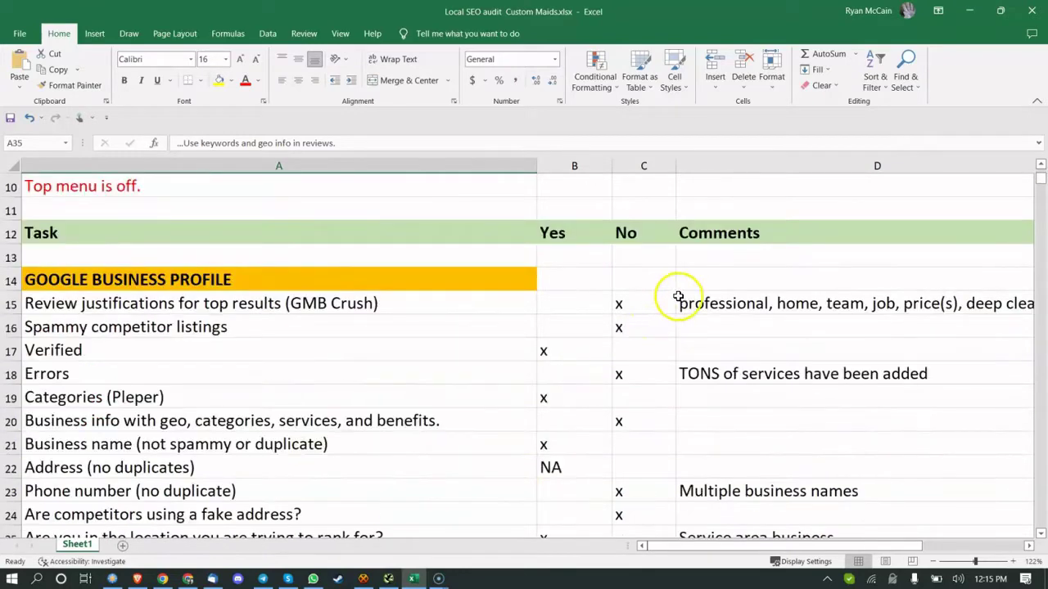
{"action": "left_click", "coordinate": [741, 304]}
Step: Return down the checklist and select the Messages task
{"action": "scroll", "coordinate": [709, 312], "scroll_direction": "down", "scroll_amount": 3}
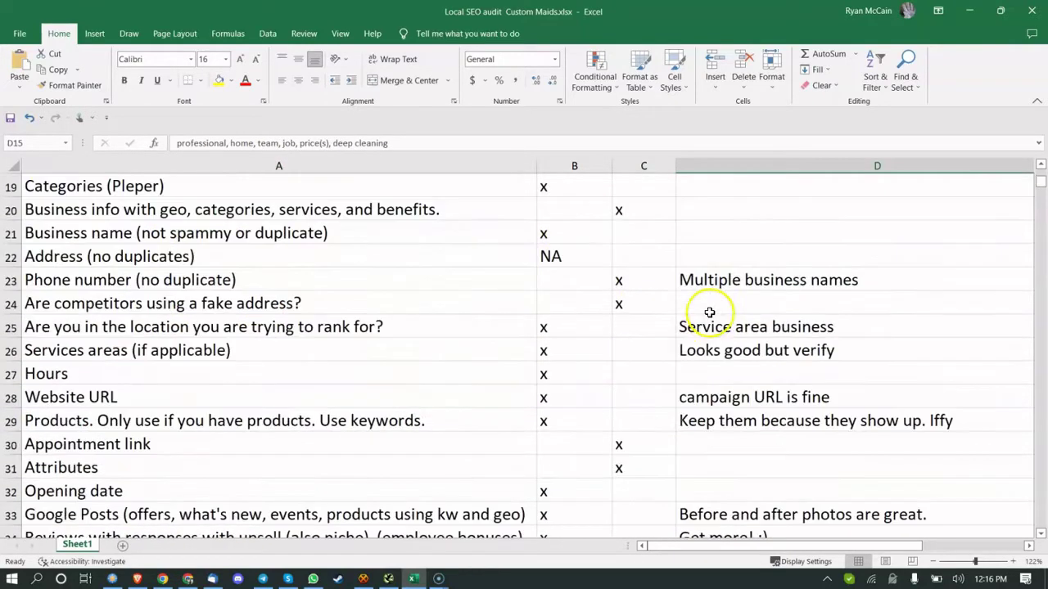
{"action": "scroll", "coordinate": [708, 311], "scroll_direction": "down", "scroll_amount": 3}
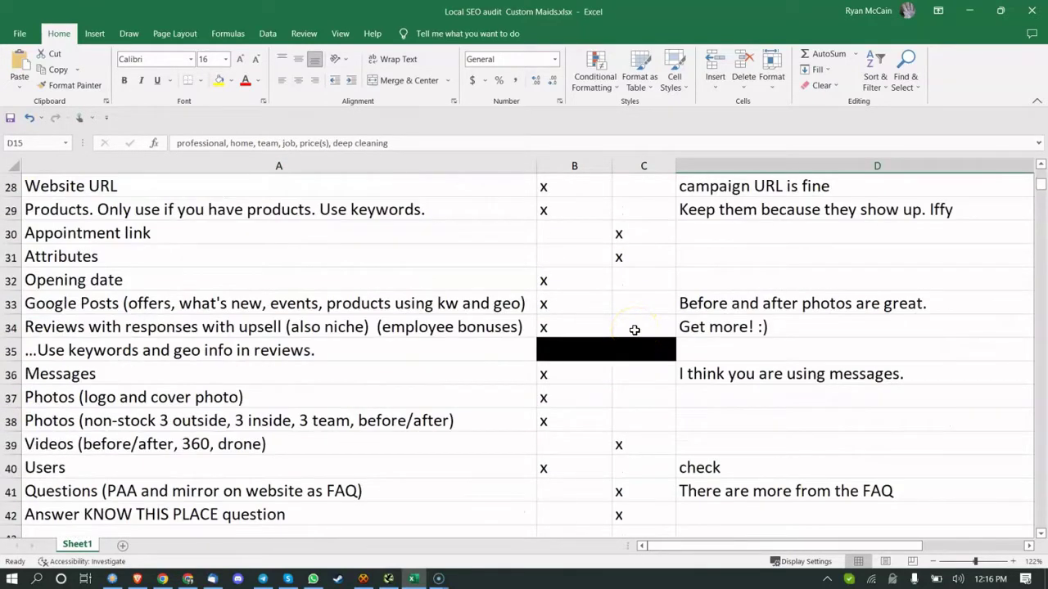
{"action": "left_click", "coordinate": [421, 372]}
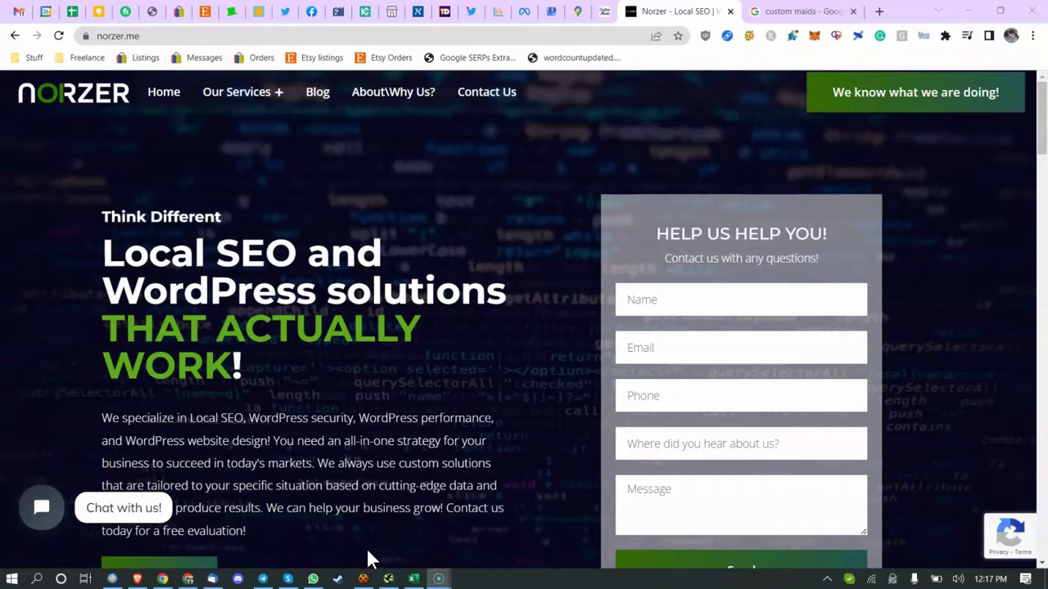
Step: Switch to Excel and go through the two Photos tasks and the Videos (before/after, 360, drone) task in the checklist
{"action": "left_click", "coordinate": [413, 579]}
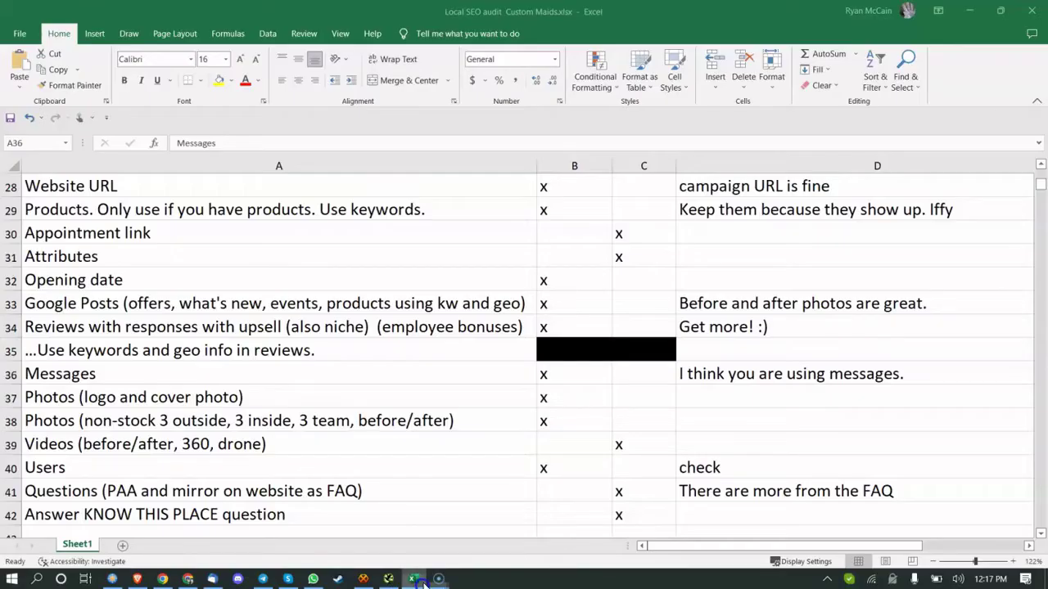
{"action": "left_click", "coordinate": [261, 415]}
{"action": "left_click", "coordinate": [394, 394]}
{"action": "left_click", "coordinate": [507, 397]}
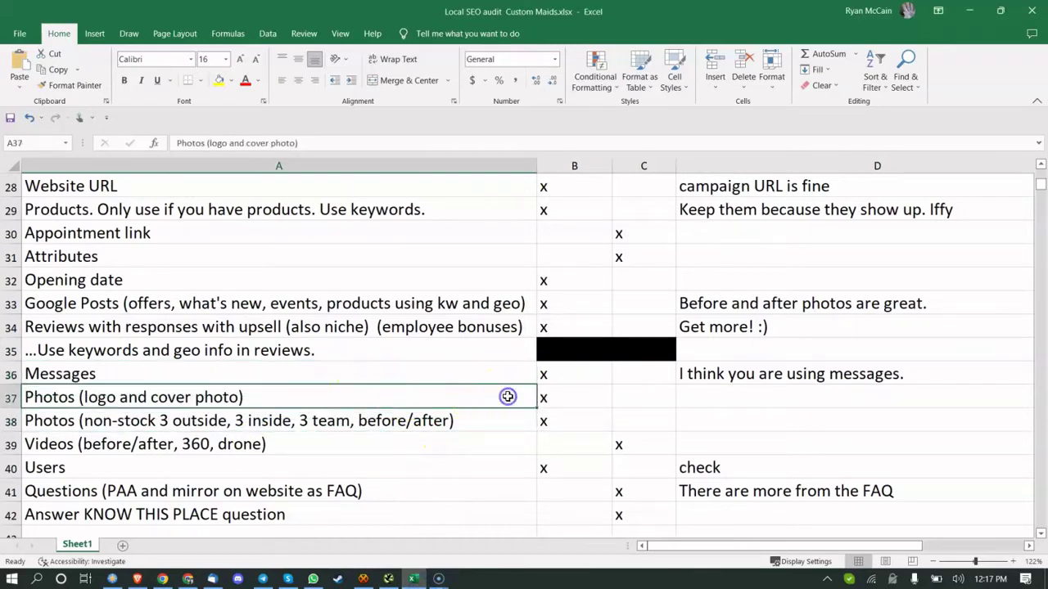
{"action": "left_click", "coordinate": [236, 419]}
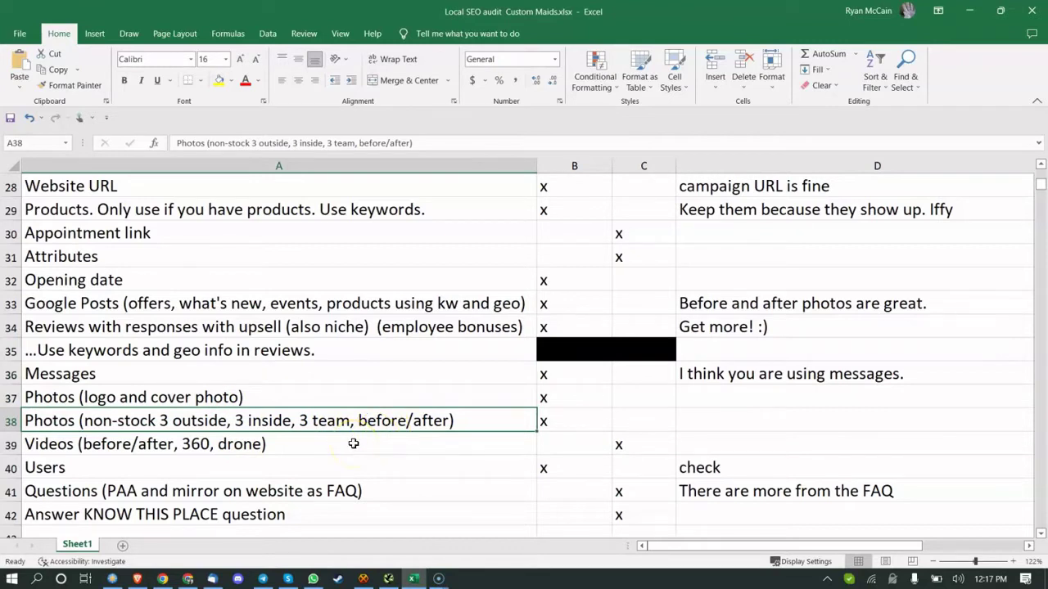
{"action": "left_click", "coordinate": [304, 417]}
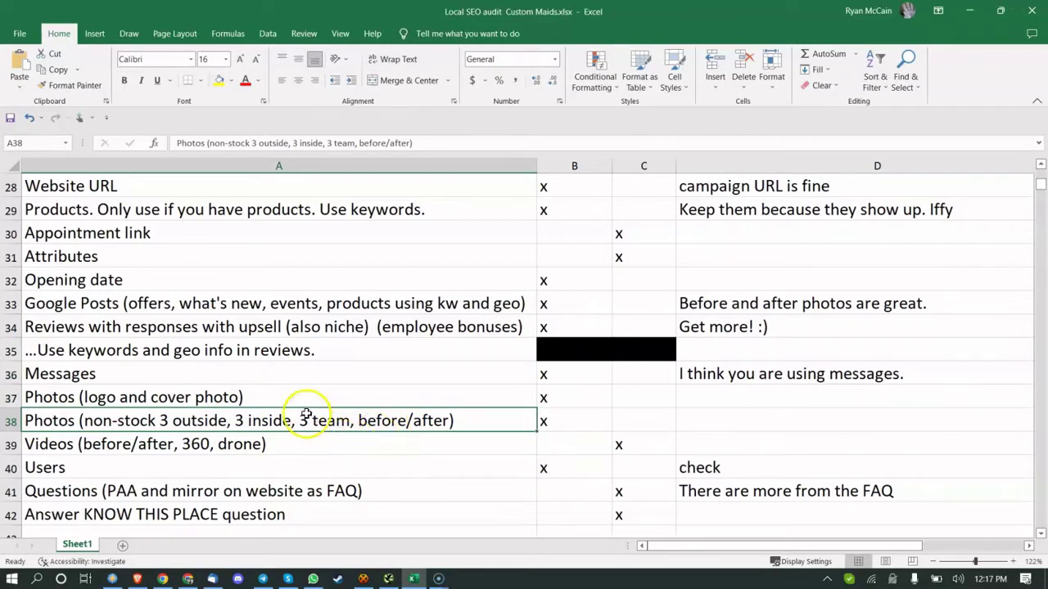
{"action": "left_click", "coordinate": [267, 395]}
{"action": "left_click", "coordinate": [257, 417]}
{"action": "scroll", "coordinate": [245, 426], "scroll_direction": "down", "scroll_amount": 1}
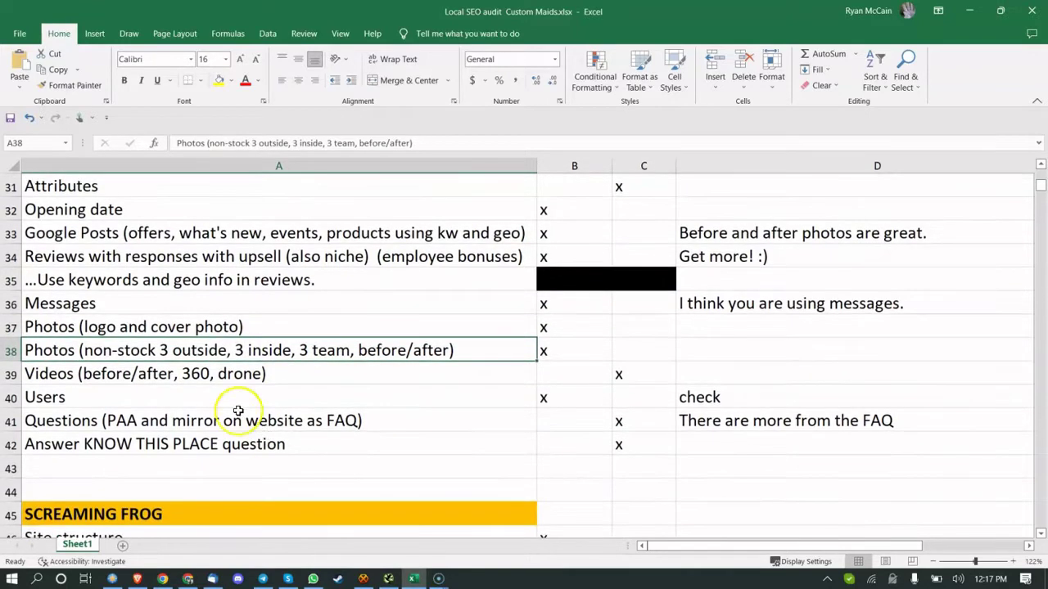
{"action": "left_click", "coordinate": [209, 375]}
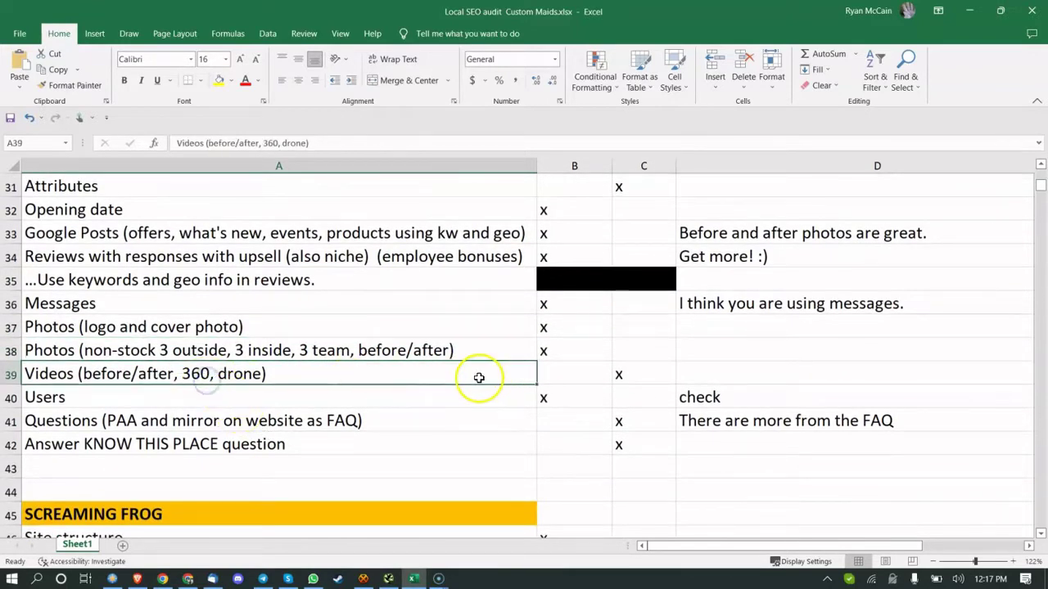
Step: Switch to Chrome, return to the Custom Maids reviews page in Google Business Profile Manager, and look over the profile's available sections
{"action": "left_click", "coordinate": [164, 578]}
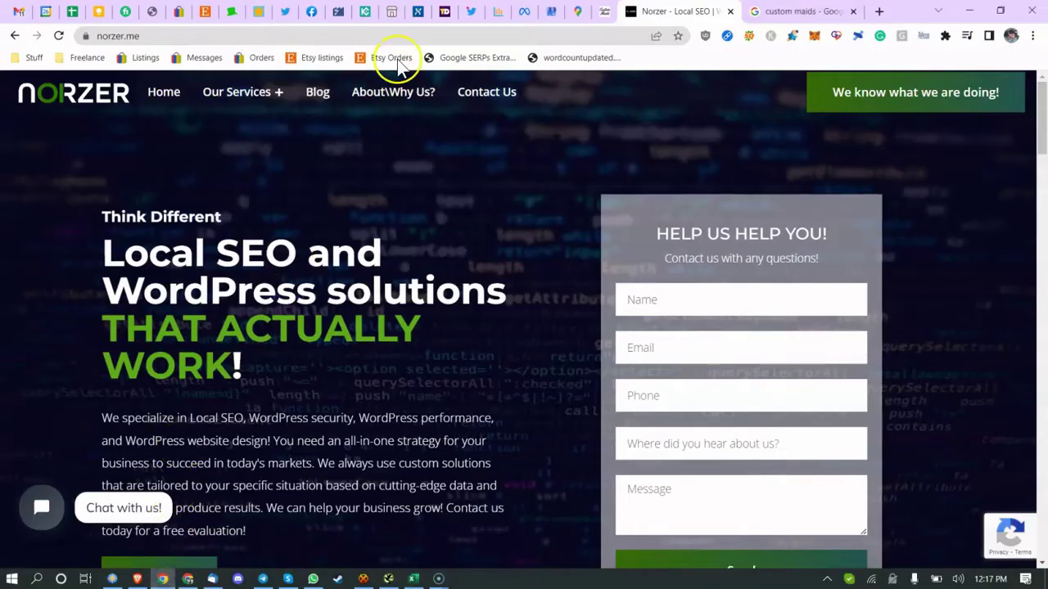
{"action": "left_click", "coordinate": [524, 11]}
{"action": "left_click", "coordinate": [551, 12]}
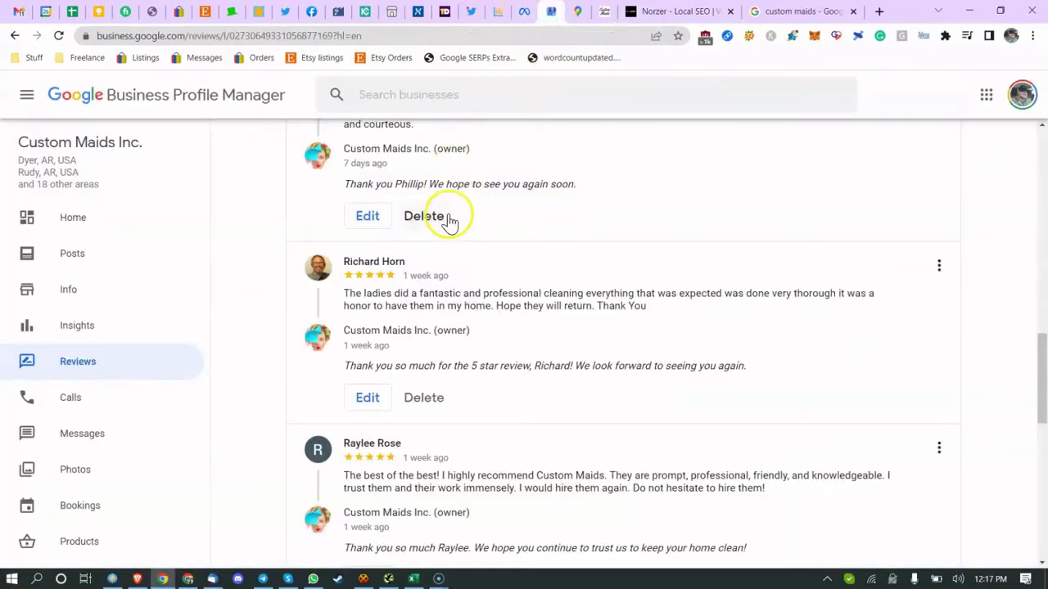
{"action": "scroll", "coordinate": [425, 307], "scroll_direction": "up", "scroll_amount": 10}
{"action": "scroll", "coordinate": [394, 298], "scroll_direction": "up", "scroll_amount": 2}
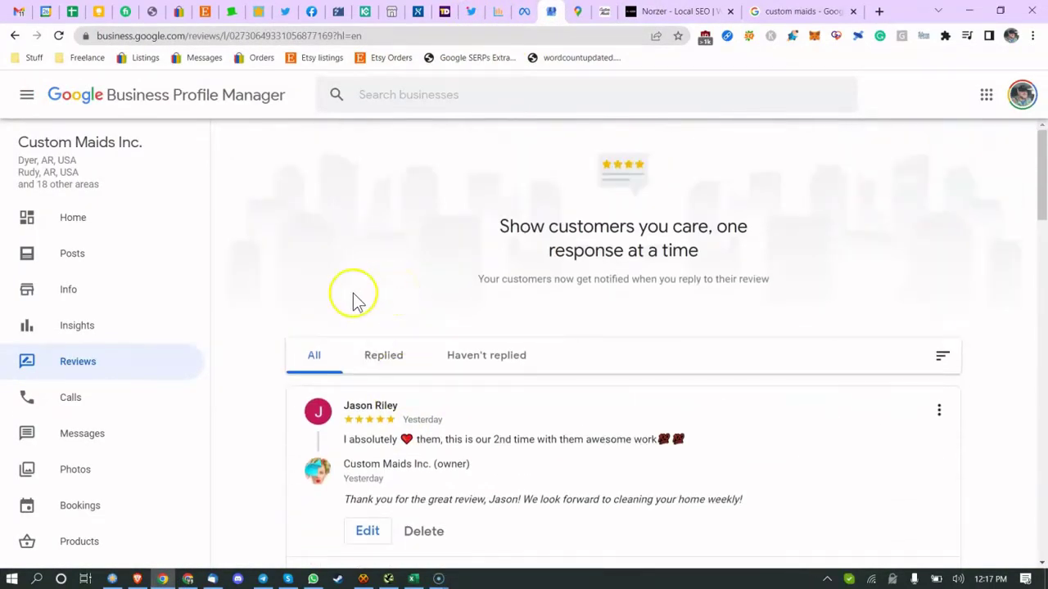
{"action": "scroll", "coordinate": [90, 434], "scroll_direction": "down", "scroll_amount": 2}
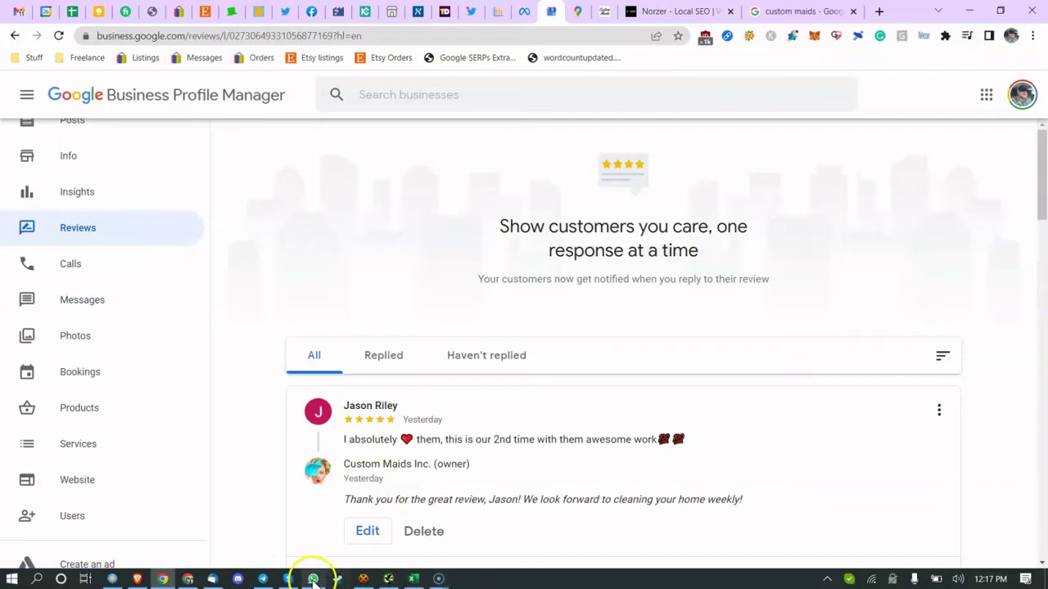
Step: Select the Users task in Excel, switch to Chrome, review the Custom Maids profile's user roles, and close the user list
{"action": "left_click", "coordinate": [413, 578]}
{"action": "left_click", "coordinate": [234, 402]}
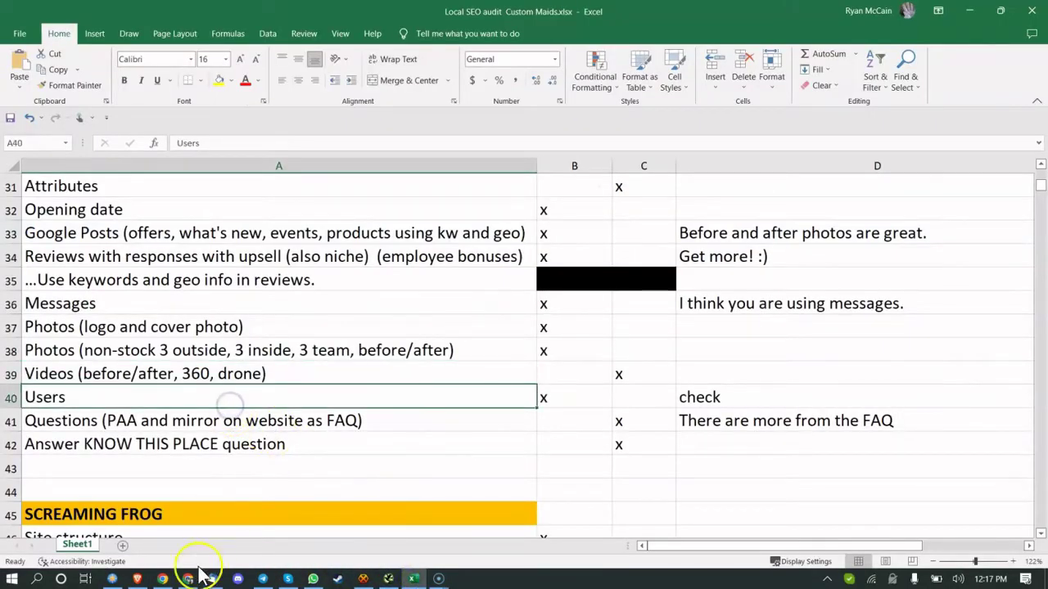
{"action": "left_click", "coordinate": [162, 579]}
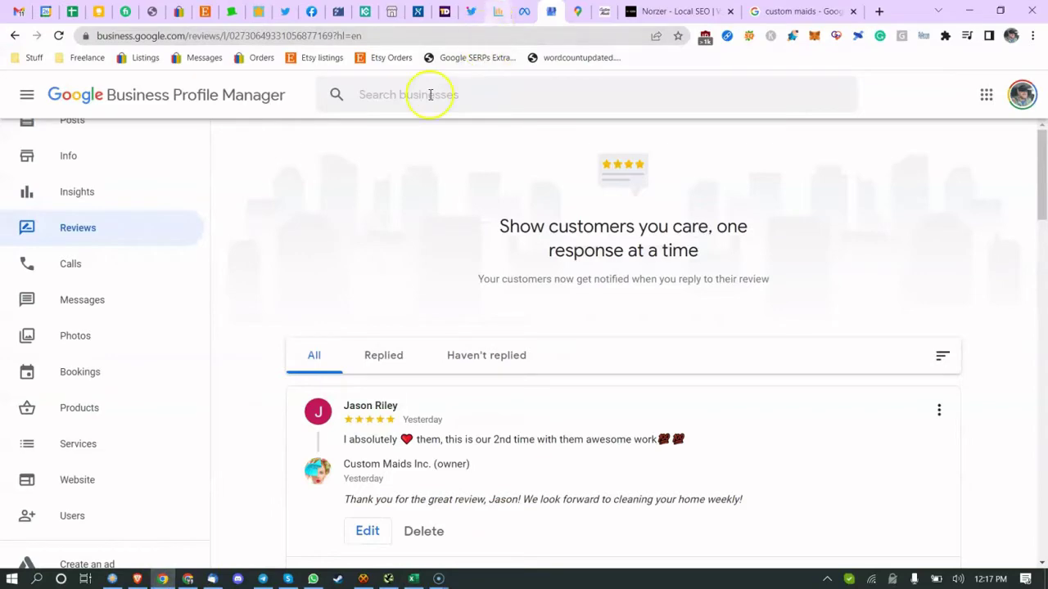
{"action": "scroll", "coordinate": [145, 412], "scroll_direction": "down", "scroll_amount": 3}
{"action": "left_click", "coordinate": [64, 233]}
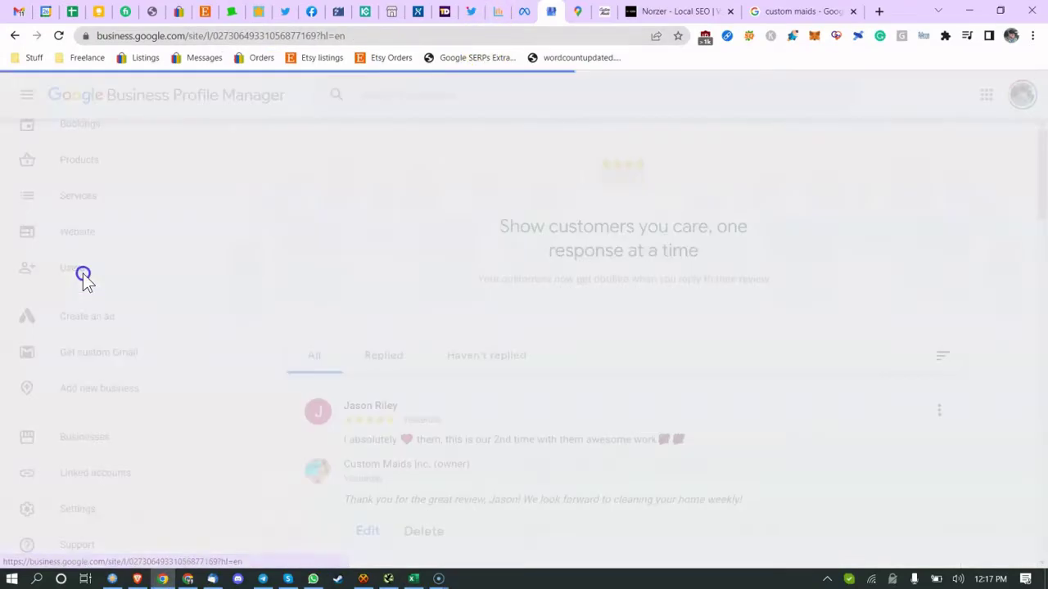
{"action": "scroll", "coordinate": [90, 392], "scroll_direction": "down", "scroll_amount": 3}
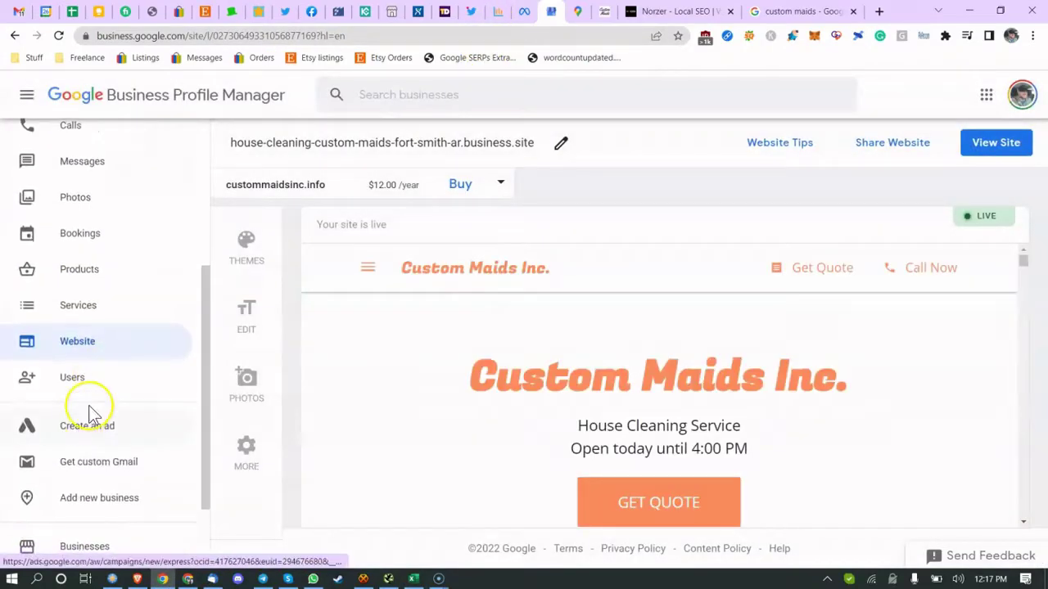
{"action": "left_click", "coordinate": [94, 376]}
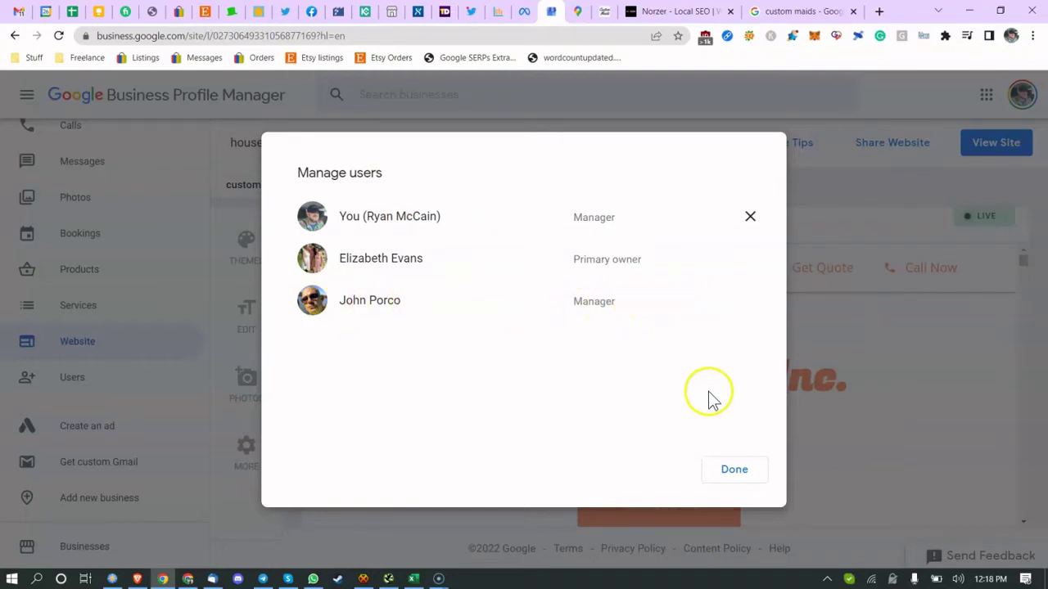
{"action": "left_click", "coordinate": [733, 472]}
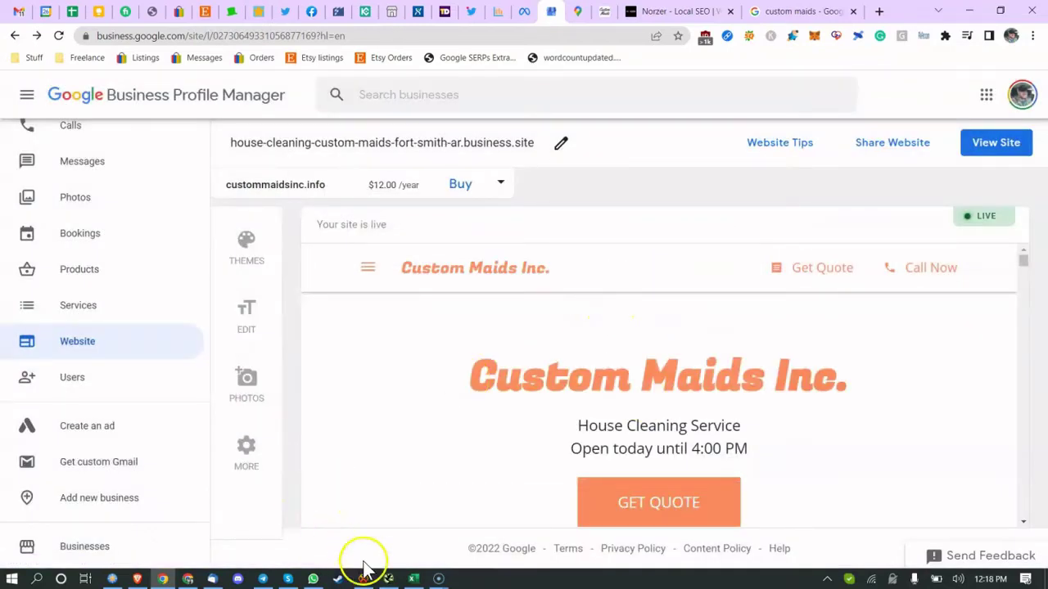
{"action": "scroll", "coordinate": [143, 228], "scroll_direction": "up", "scroll_amount": 5}
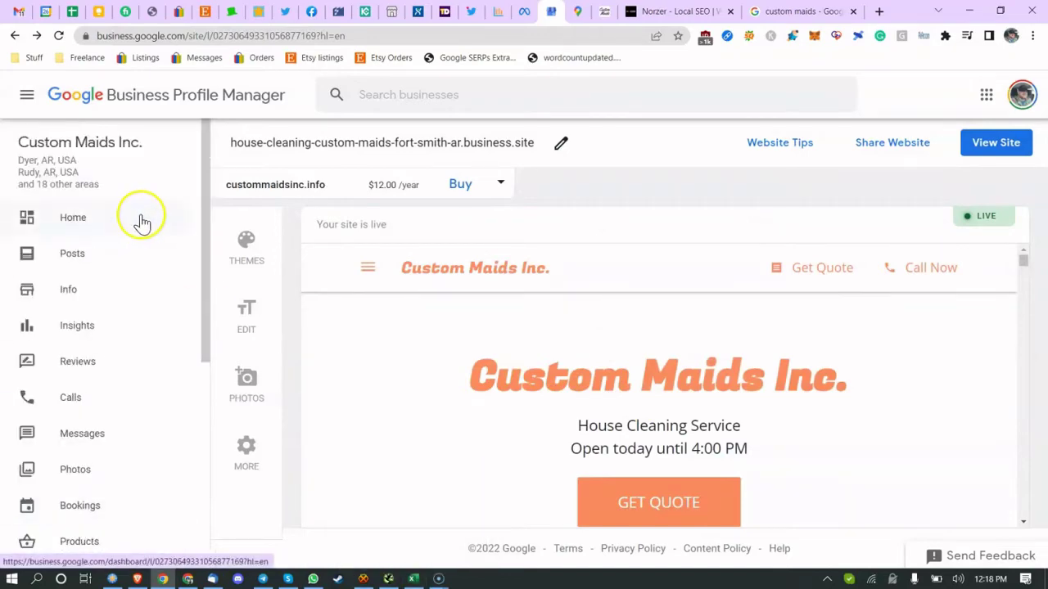
Step: Open the Custom Maids profile's home dashboard and look over its cards, from the Search & Maps management notice to the advertising credit offer
{"action": "left_click", "coordinate": [99, 218]}
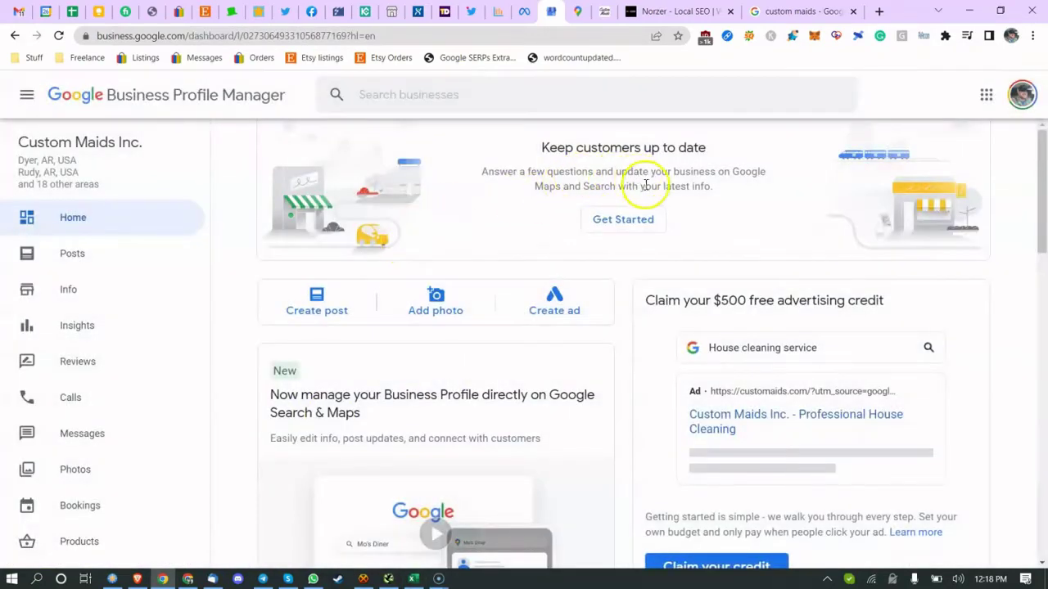
{"action": "scroll", "coordinate": [618, 245], "scroll_direction": "down", "scroll_amount": 2}
{"action": "scroll", "coordinate": [401, 323], "scroll_direction": "down", "scroll_amount": 2}
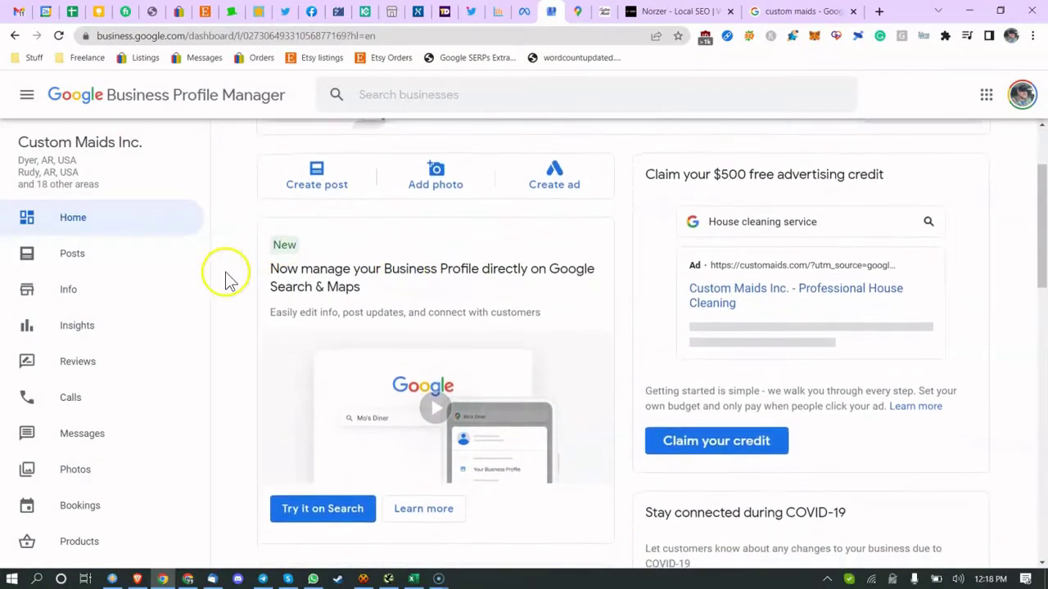
{"action": "left_click_drag", "start_coordinate": [276, 260], "coordinate": [383, 262]}
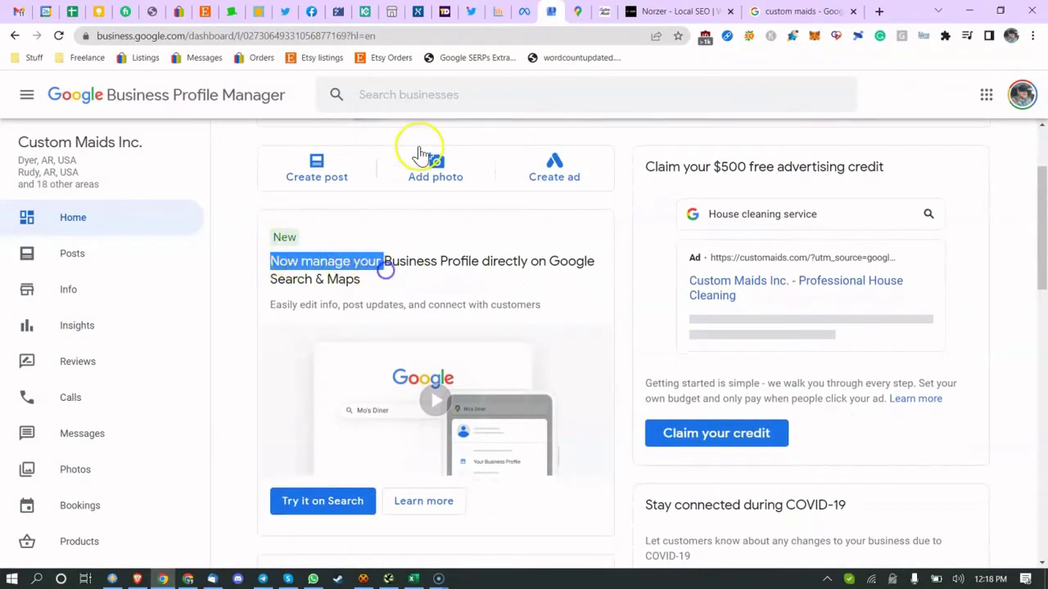
{"action": "left_click_drag", "start_coordinate": [283, 260], "coordinate": [320, 261]}
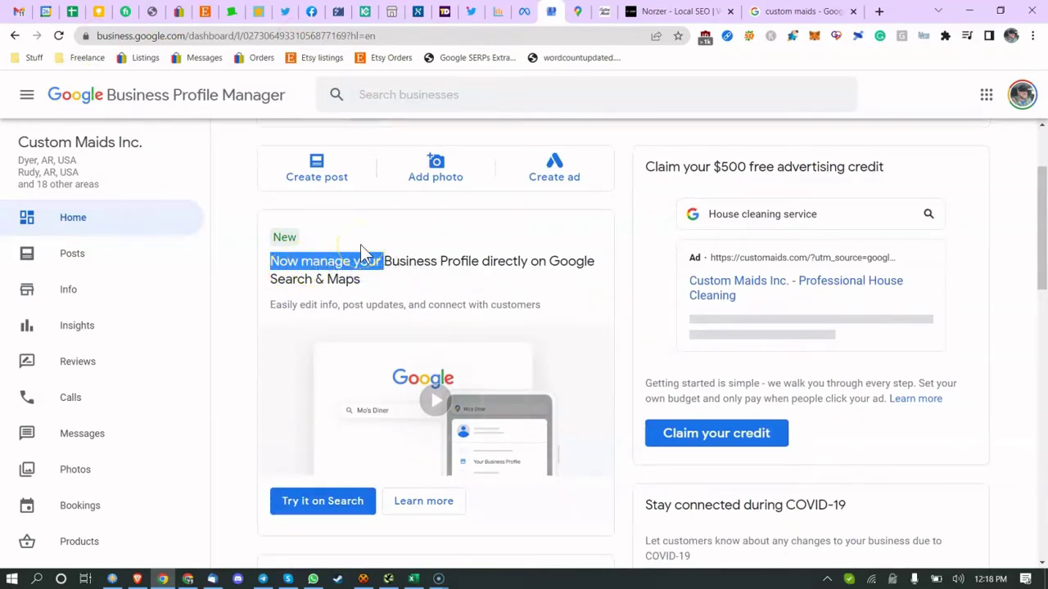
{"action": "scroll", "coordinate": [364, 253], "scroll_direction": "down", "scroll_amount": 6}
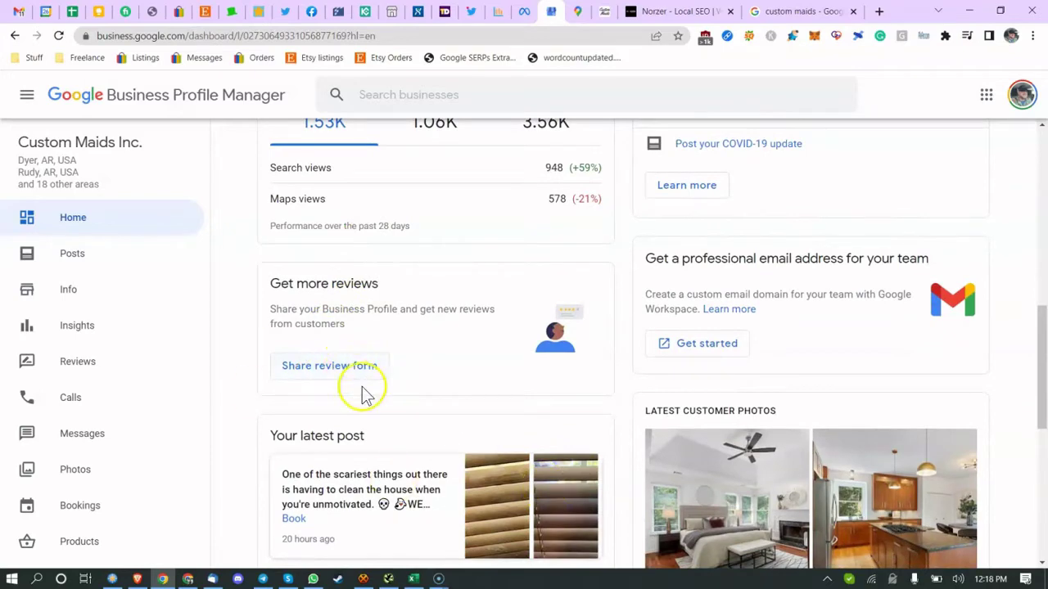
{"action": "scroll", "coordinate": [730, 327], "scroll_direction": "down", "scroll_amount": 6}
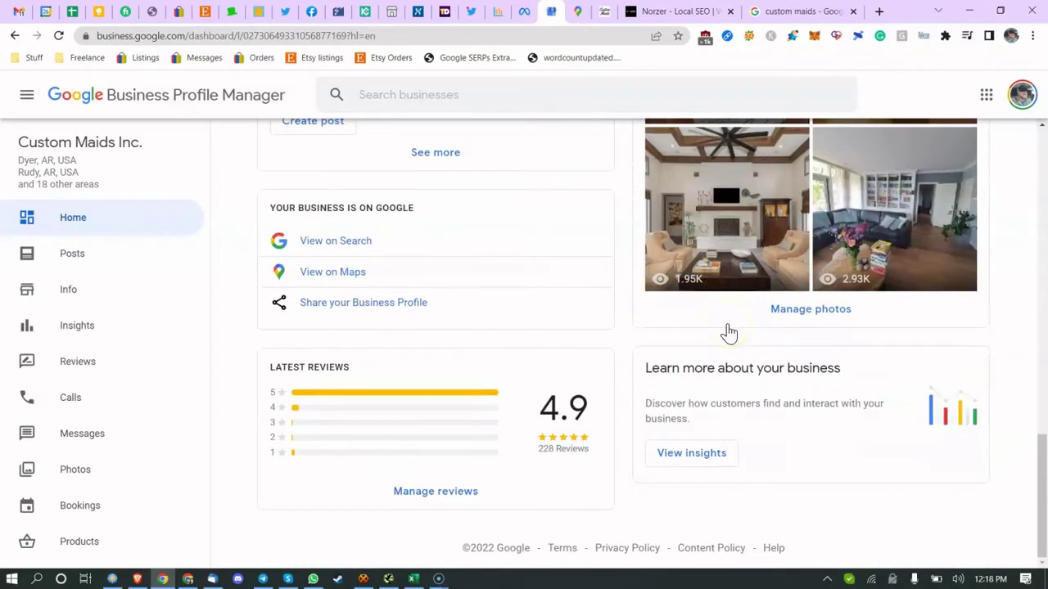
{"action": "scroll", "coordinate": [729, 332], "scroll_direction": "up", "scroll_amount": 11}
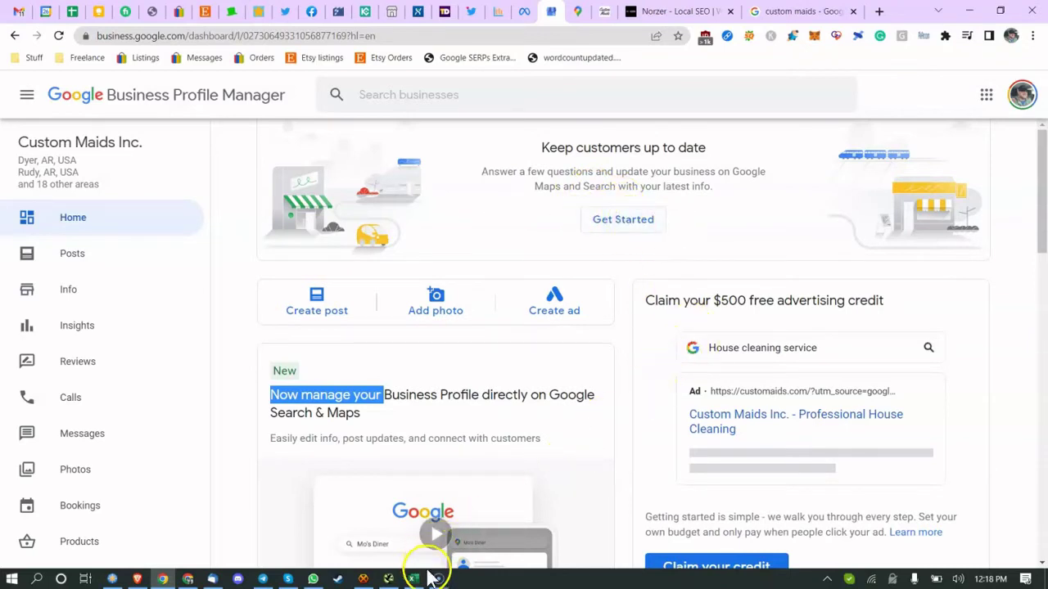
{"action": "left_click_drag", "start_coordinate": [713, 300], "coordinate": [882, 300]}
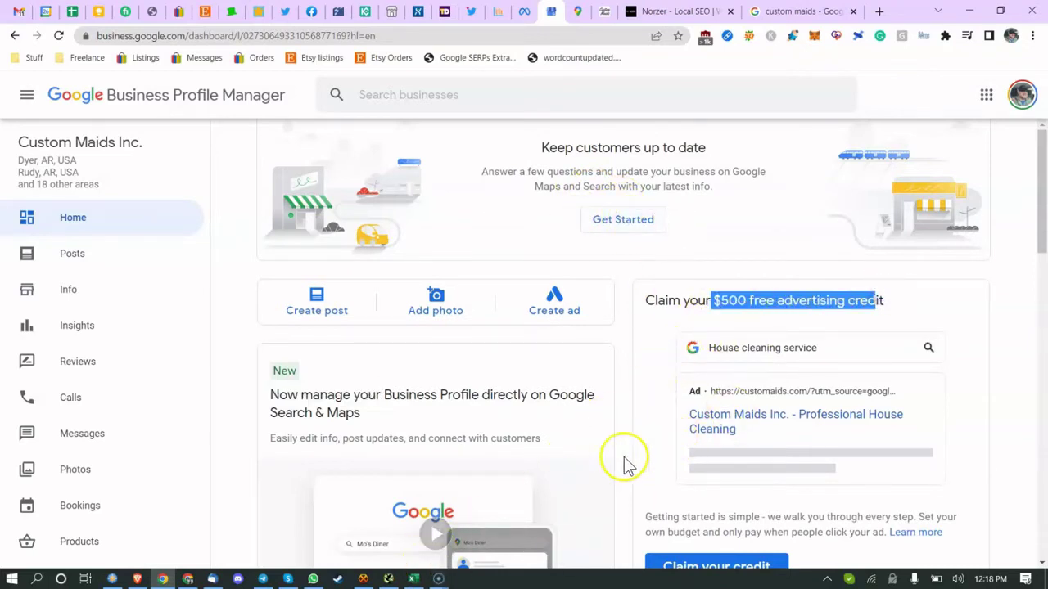
{"action": "scroll", "coordinate": [622, 461], "scroll_direction": "down", "scroll_amount": 1}
Step: Select the Questions (PAA and mirror on website as FAQ) task in Excel, and switch to the custom maids Google search results in Chrome
{"action": "left_click", "coordinate": [414, 579]}
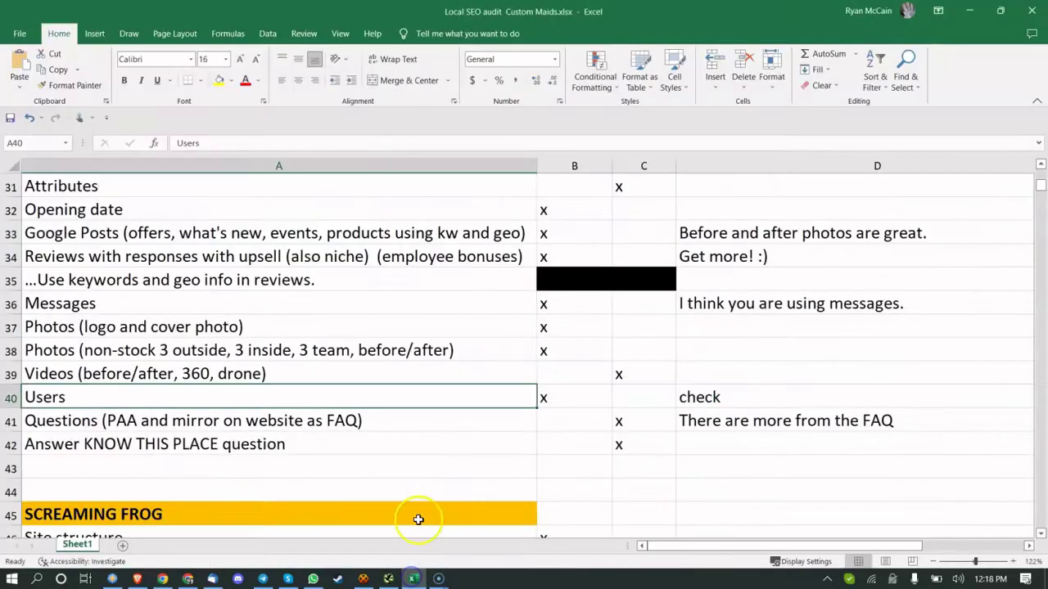
{"action": "left_click", "coordinate": [413, 416]}
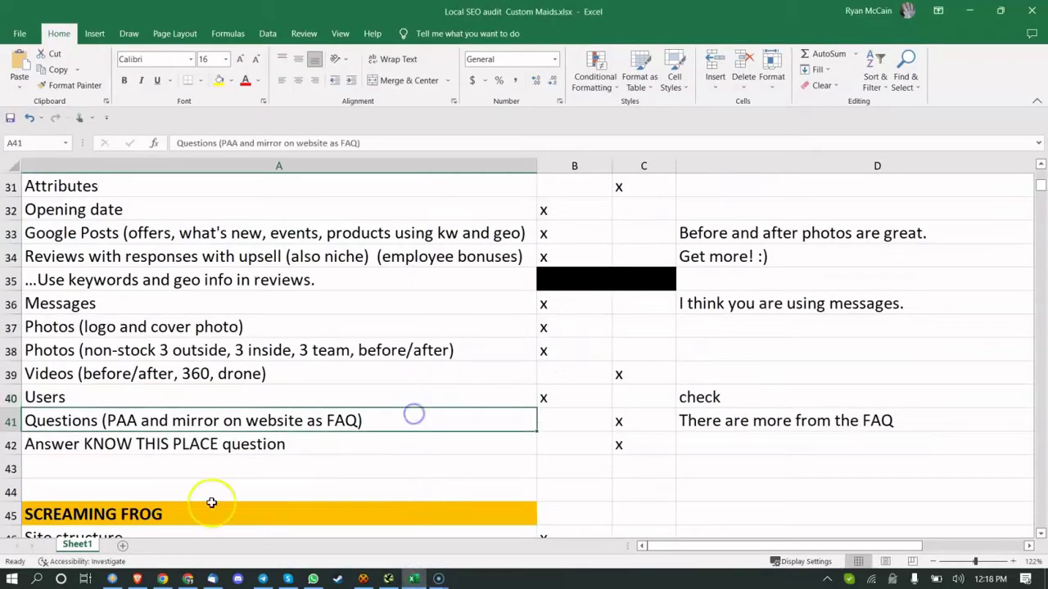
{"action": "left_click", "coordinate": [153, 580]}
{"action": "left_click", "coordinate": [155, 580]}
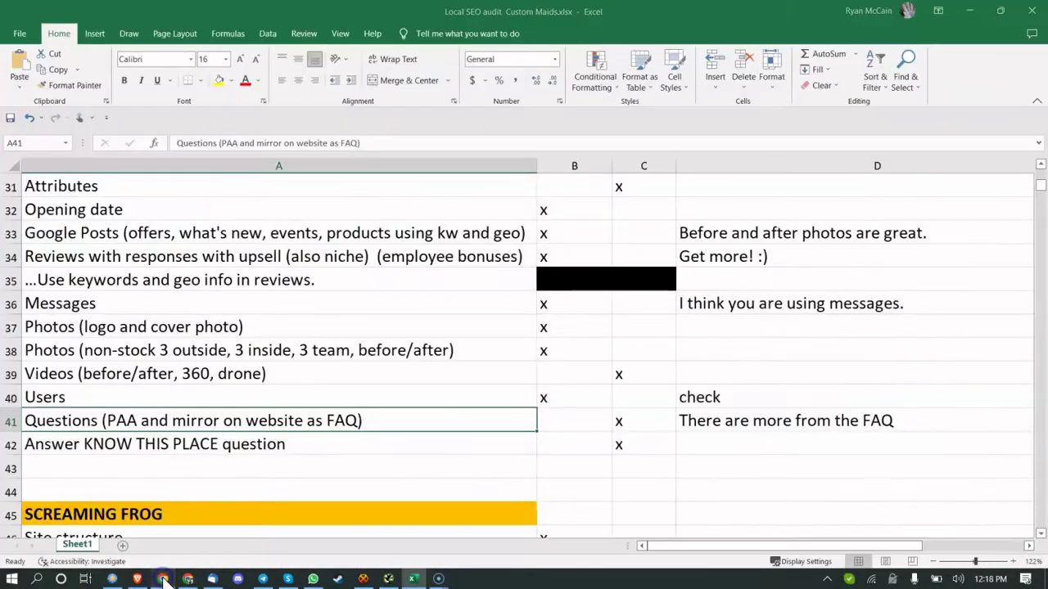
{"action": "left_click", "coordinate": [155, 579]}
{"action": "left_click", "coordinate": [818, 11]}
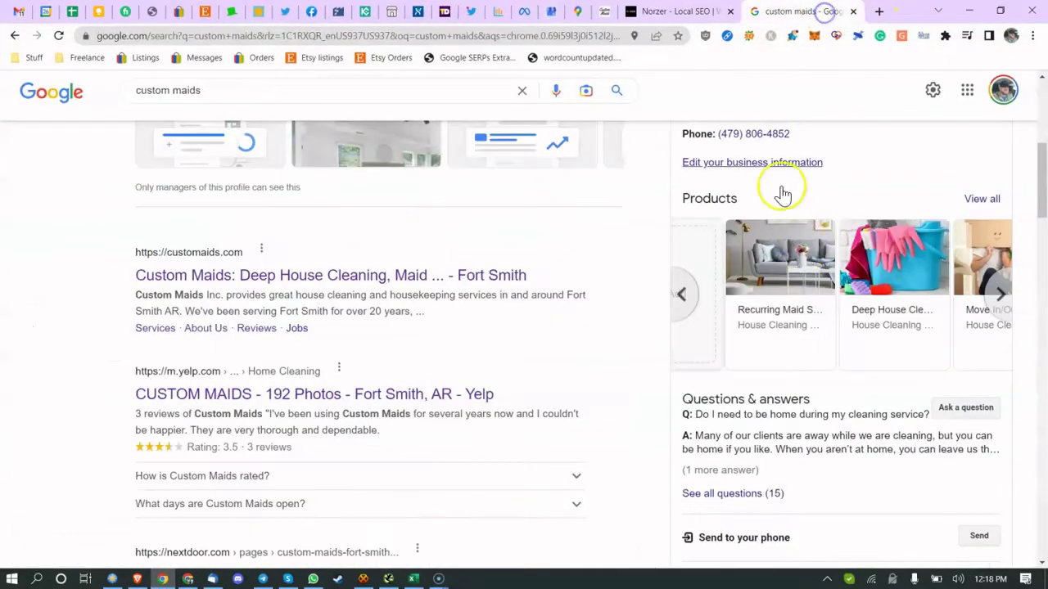
Step: Open the full list of questions and answers for Custom Maids Inc. and read through the customer questions
{"action": "scroll", "coordinate": [798, 131], "scroll_direction": "down", "scroll_amount": 1}
{"action": "scroll", "coordinate": [798, 131], "scroll_direction": "down", "scroll_amount": 1}
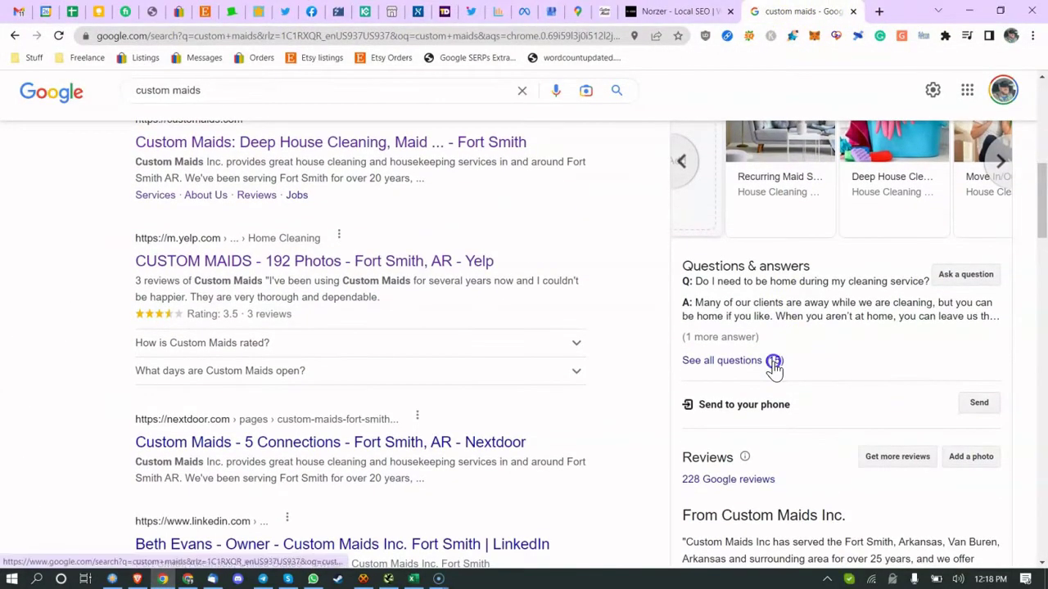
{"action": "left_click", "coordinate": [774, 362]}
{"action": "scroll", "coordinate": [487, 257], "scroll_direction": "down", "scroll_amount": 2}
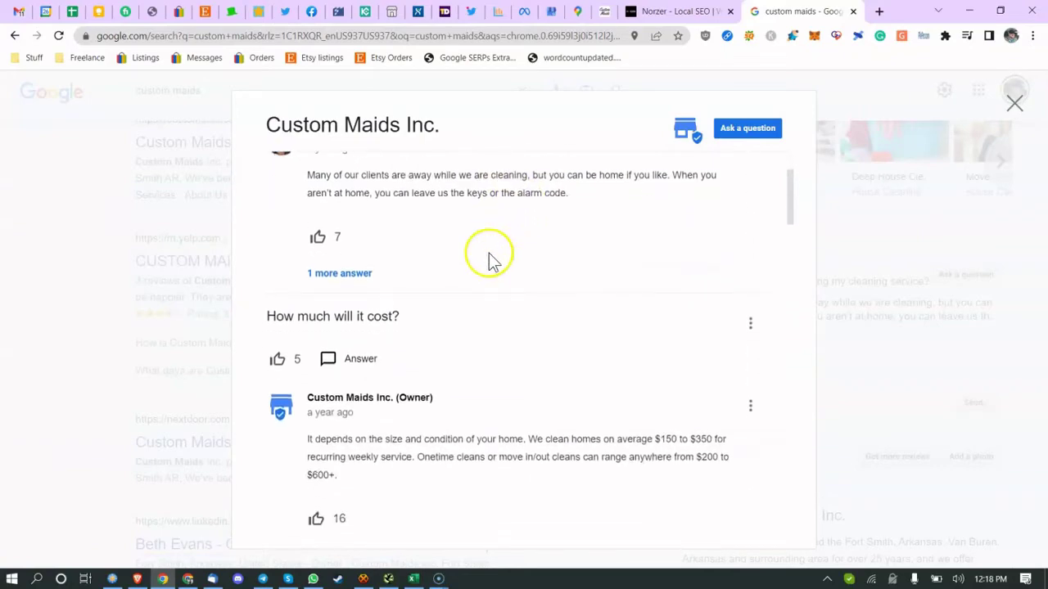
{"action": "scroll", "coordinate": [440, 241], "scroll_direction": "up", "scroll_amount": 2}
{"action": "scroll", "coordinate": [442, 243], "scroll_direction": "down", "scroll_amount": 3}
{"action": "scroll", "coordinate": [442, 243], "scroll_direction": "down", "scroll_amount": 3}
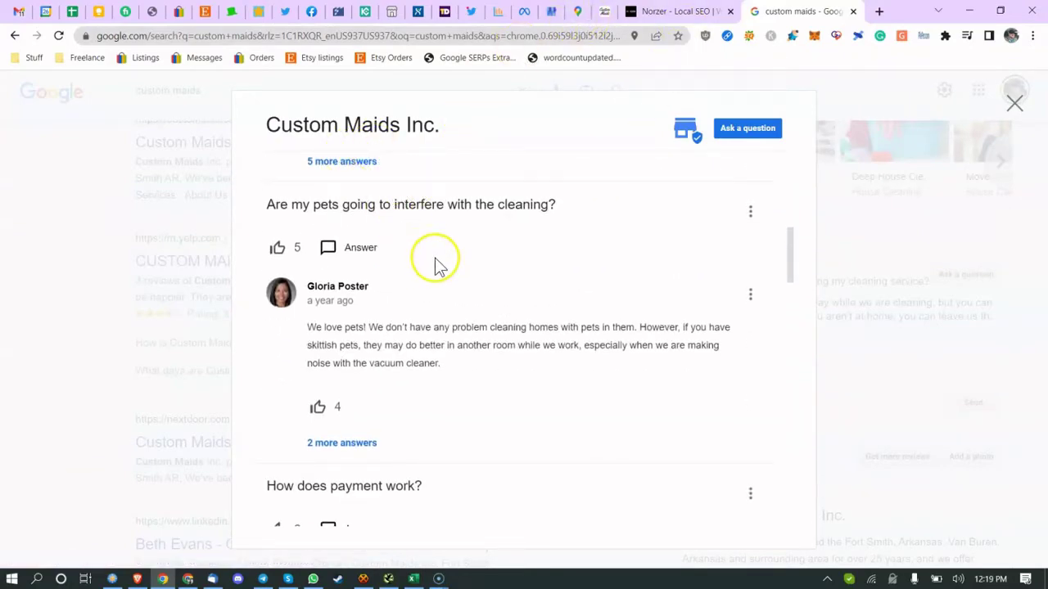
{"action": "scroll", "coordinate": [458, 254], "scroll_direction": "up", "scroll_amount": 3}
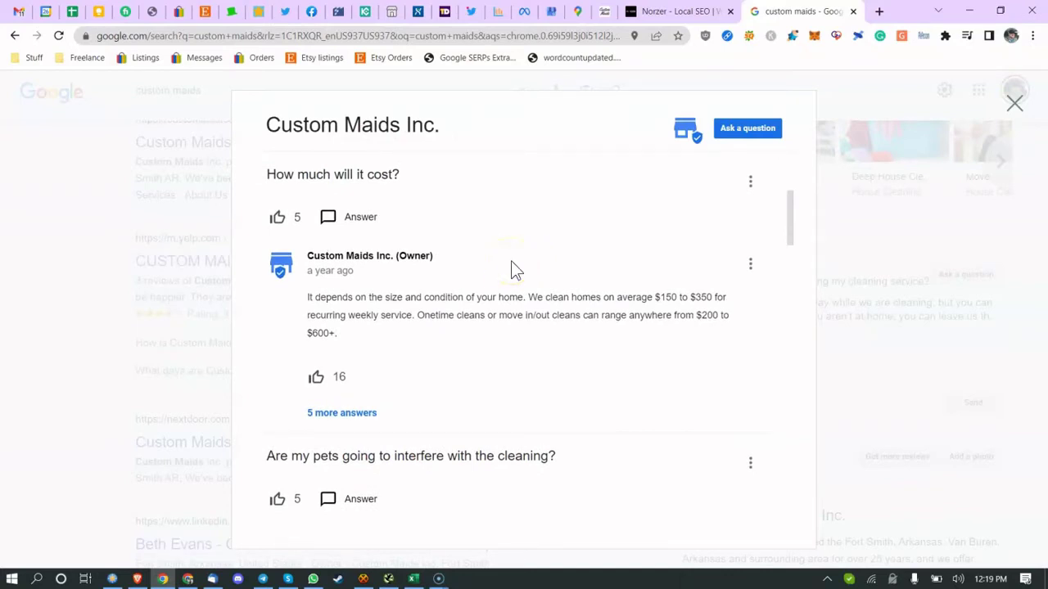
Step: Open the FAQs page of the Custom Maids website, and close the questions list back in the Google search results
{"action": "left_click", "coordinate": [604, 11]}
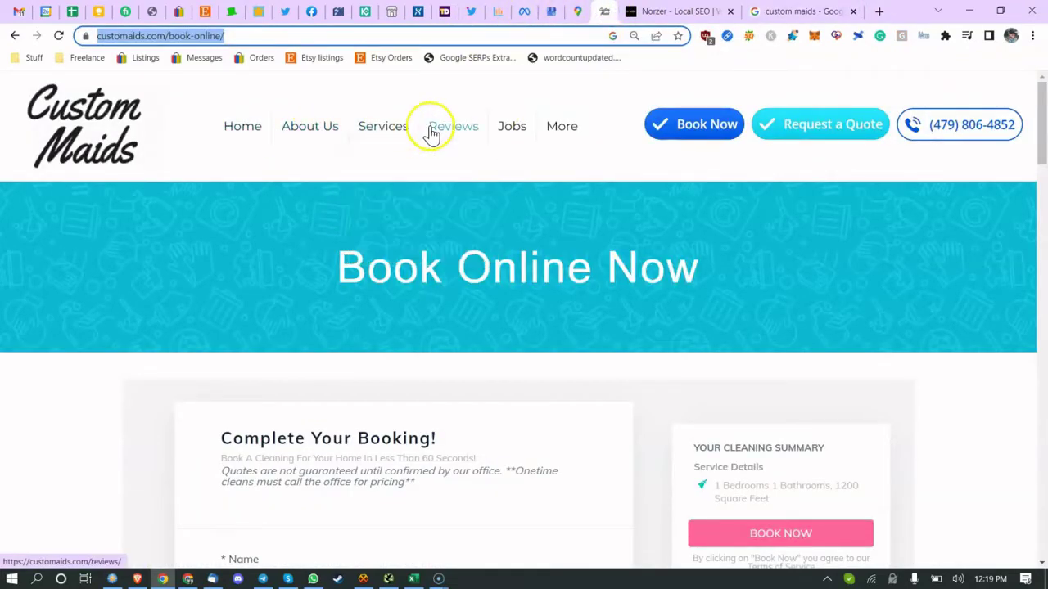
{"action": "mouse_move", "coordinate": [553, 135]}
{"action": "left_click", "coordinate": [580, 219]}
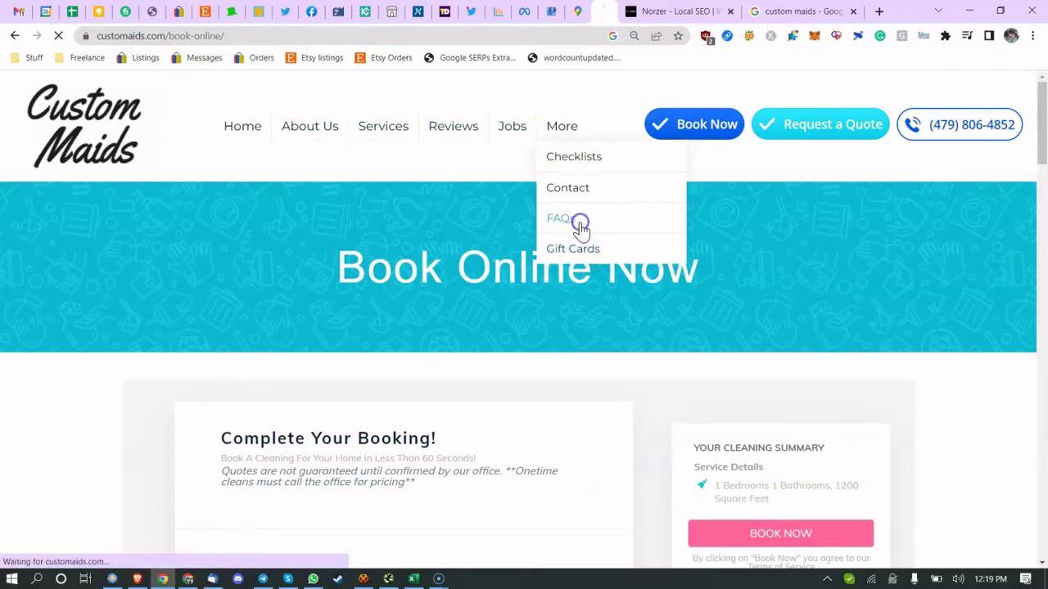
{"action": "left_click", "coordinate": [781, 12]}
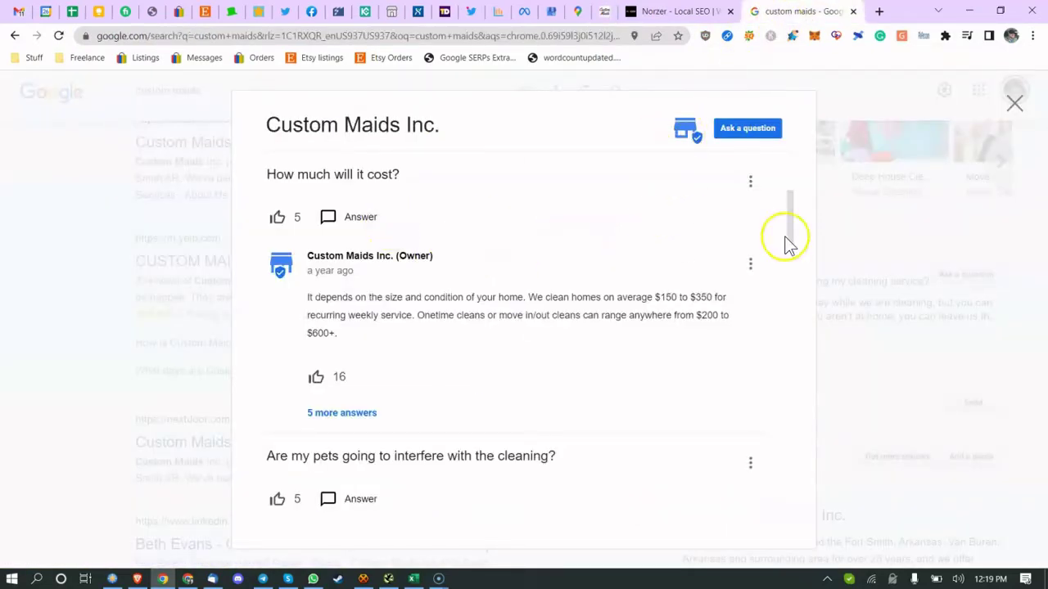
{"action": "left_click", "coordinate": [884, 243]}
{"action": "scroll", "coordinate": [814, 358], "scroll_direction": "down", "scroll_amount": 10}
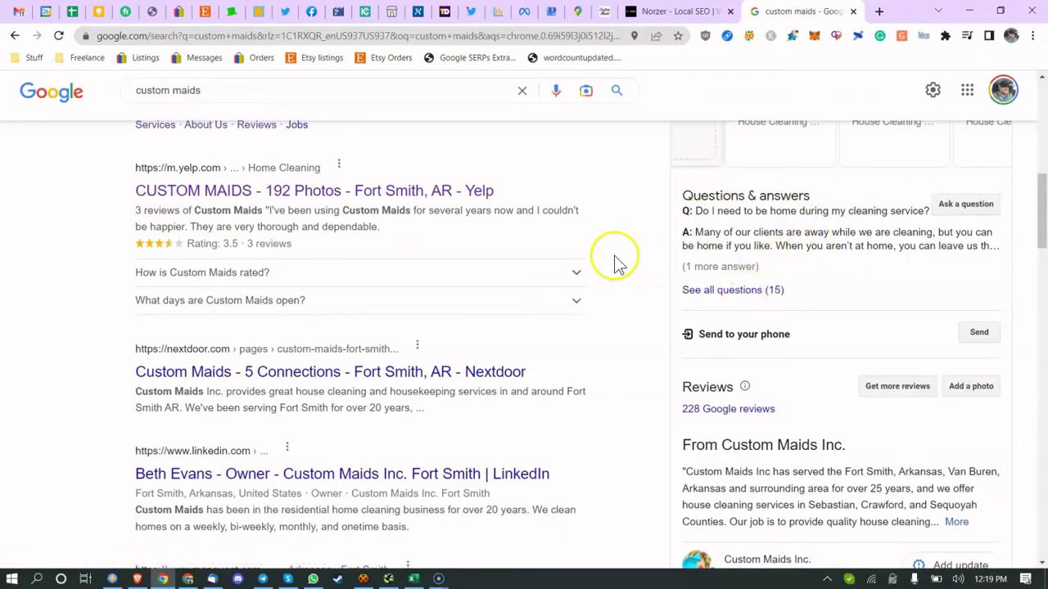
Step: Switch to Excel and go through the Answer KNOW THIS PLACE question task and the Questions task in the checklist
{"action": "left_click", "coordinate": [414, 579]}
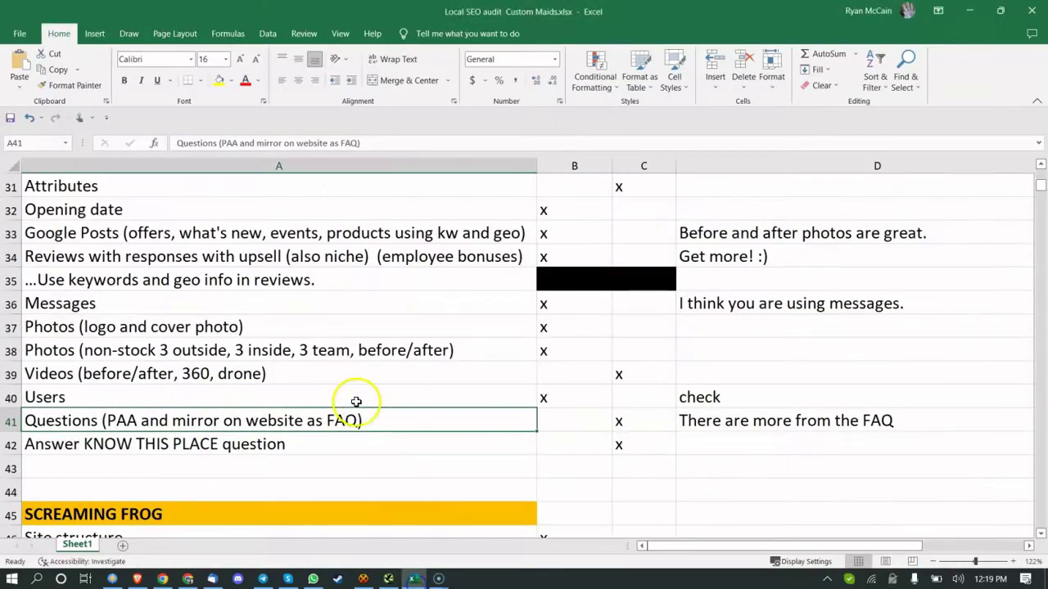
{"action": "scroll", "coordinate": [352, 400], "scroll_direction": "down", "scroll_amount": 1}
{"action": "left_click", "coordinate": [257, 381]}
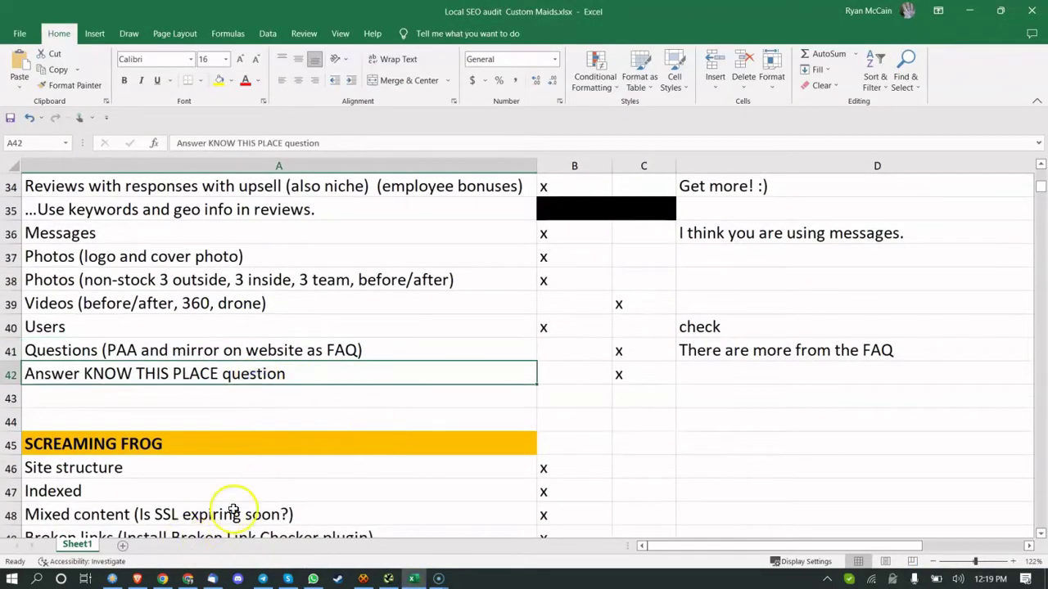
{"action": "left_click", "coordinate": [264, 397]}
{"action": "left_click", "coordinate": [307, 354]}
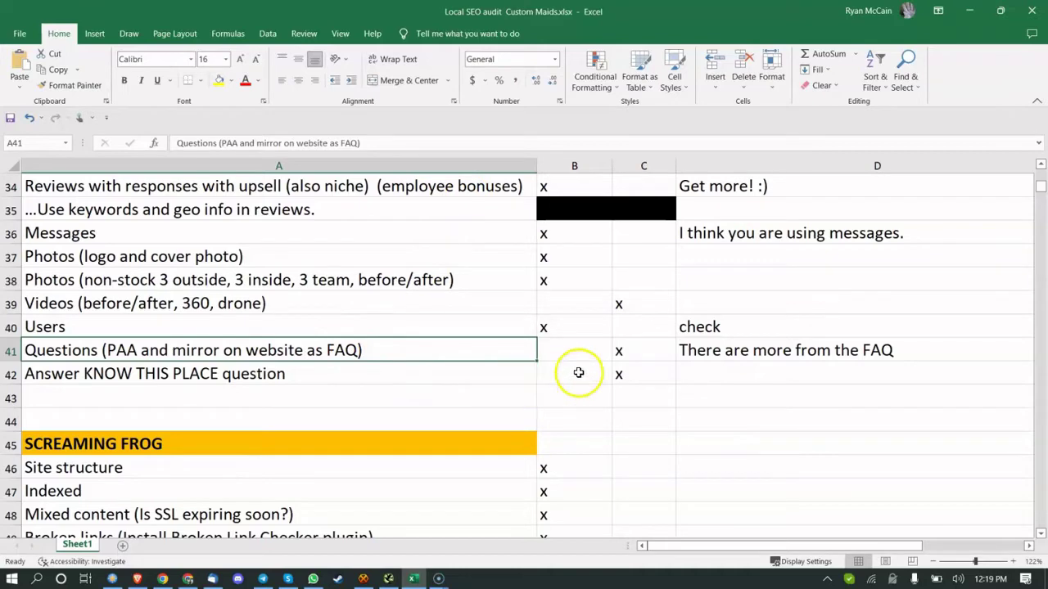
Step: Find the checklist's SCREAMING FROG section, switch to Screaming Frog, and browse the customaids.com crawl's internal pages, meta descriptions, meta keywords and page titles
{"action": "scroll", "coordinate": [654, 356], "scroll_direction": "down", "scroll_amount": 4}
{"action": "scroll", "coordinate": [487, 350], "scroll_direction": "up", "scroll_amount": 1}
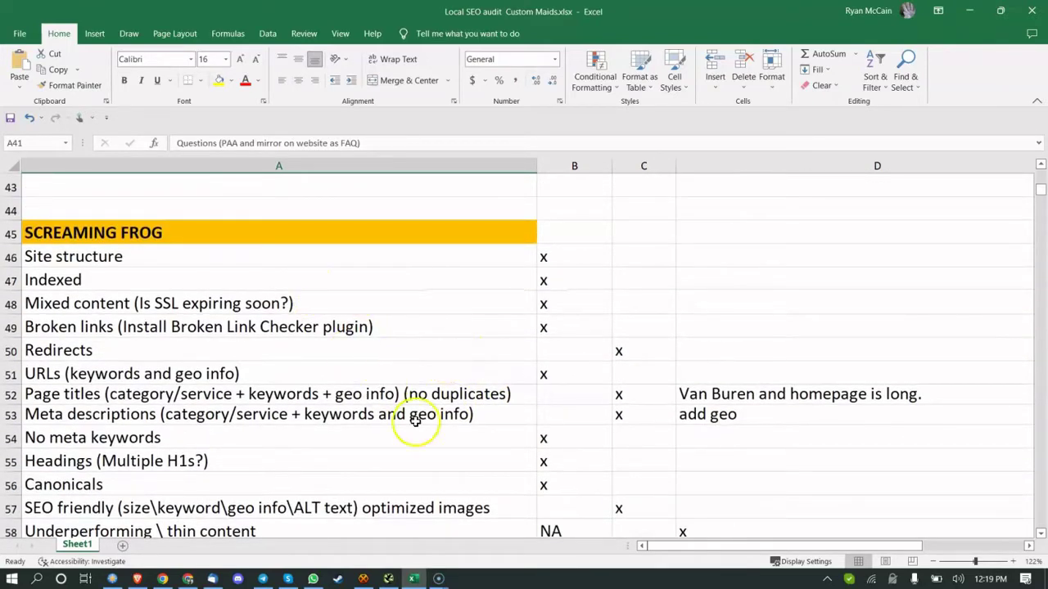
{"action": "left_click", "coordinate": [392, 581]}
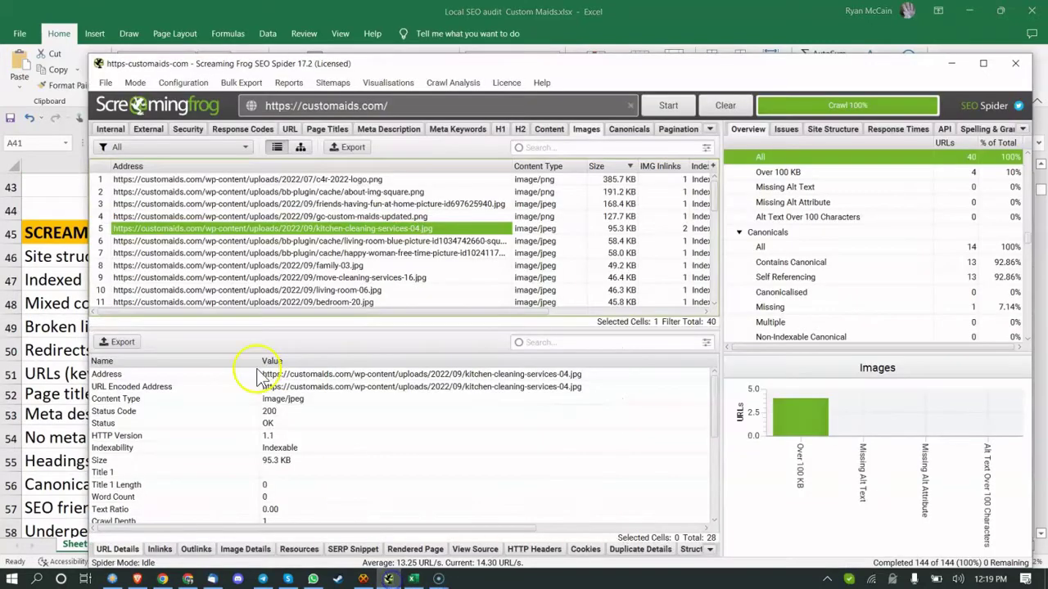
{"action": "left_click", "coordinate": [149, 146]}
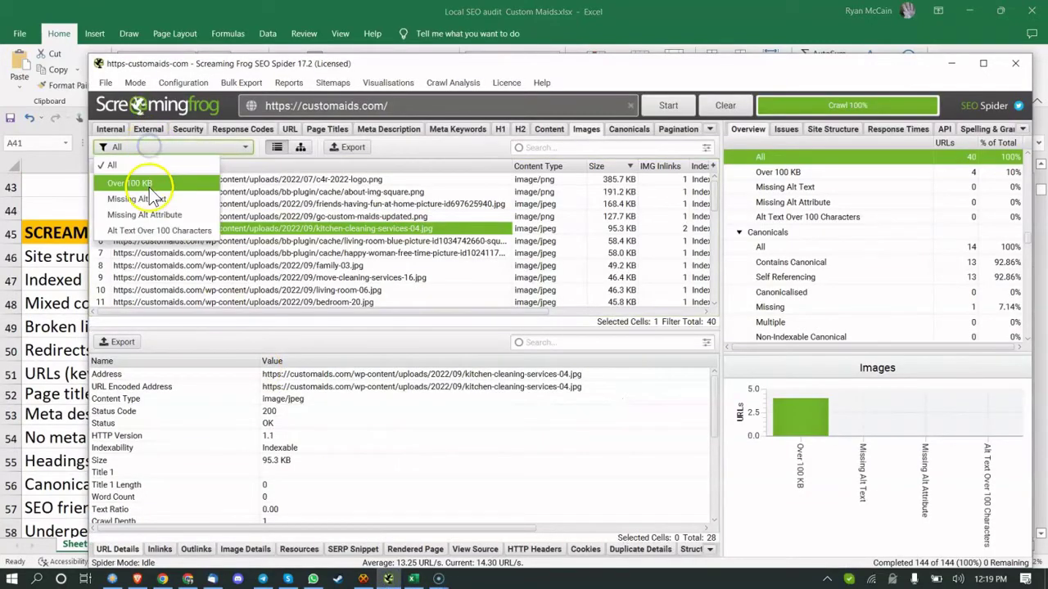
{"action": "left_click", "coordinate": [122, 130]}
{"action": "left_click", "coordinate": [191, 240]}
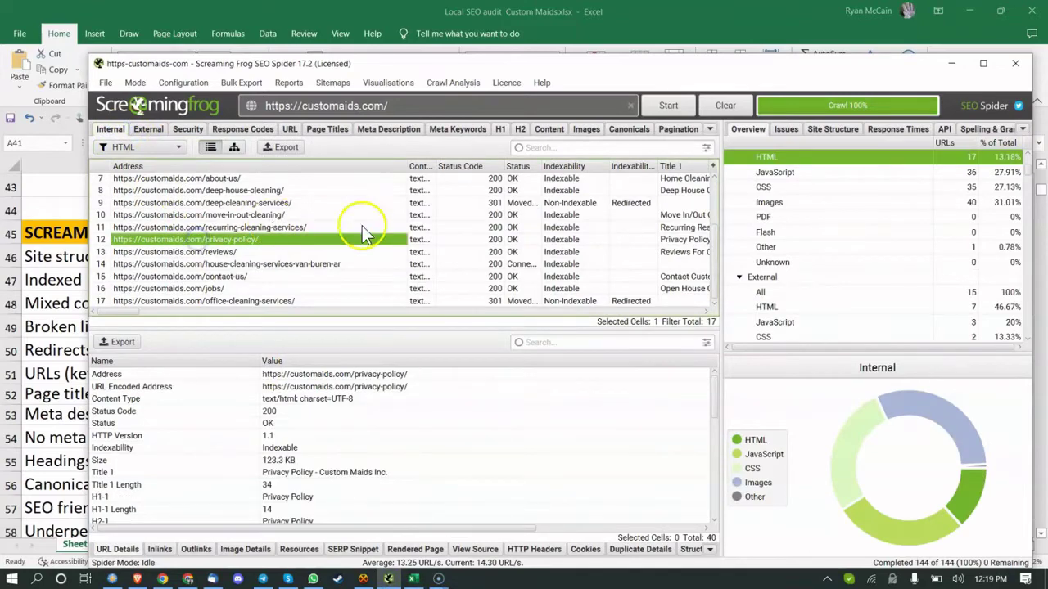
{"action": "left_click", "coordinate": [386, 129]}
{"action": "left_click", "coordinate": [446, 130]}
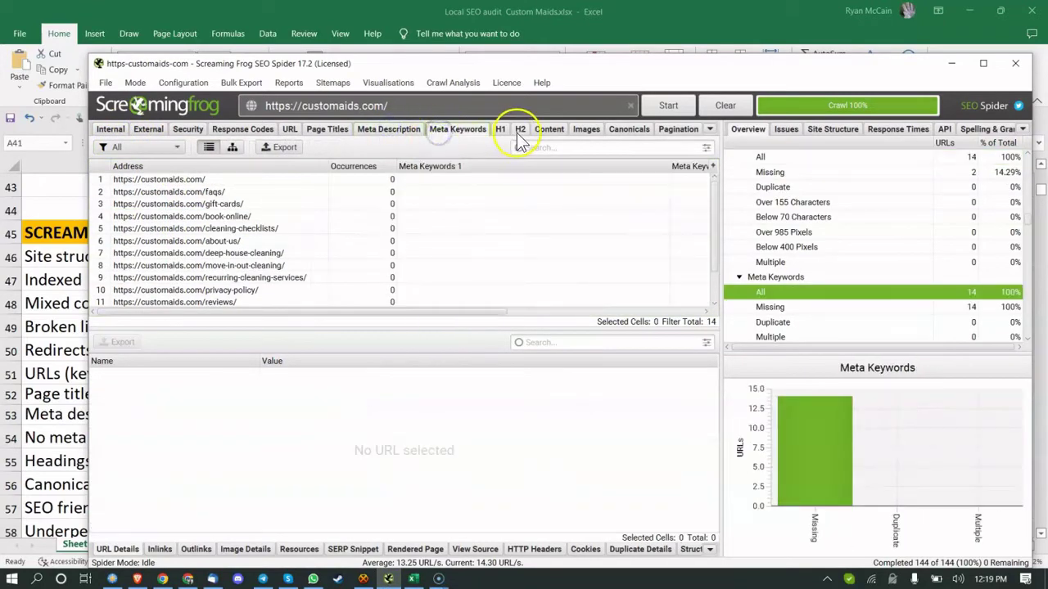
{"action": "left_click", "coordinate": [468, 131]}
{"action": "left_click", "coordinate": [327, 130]}
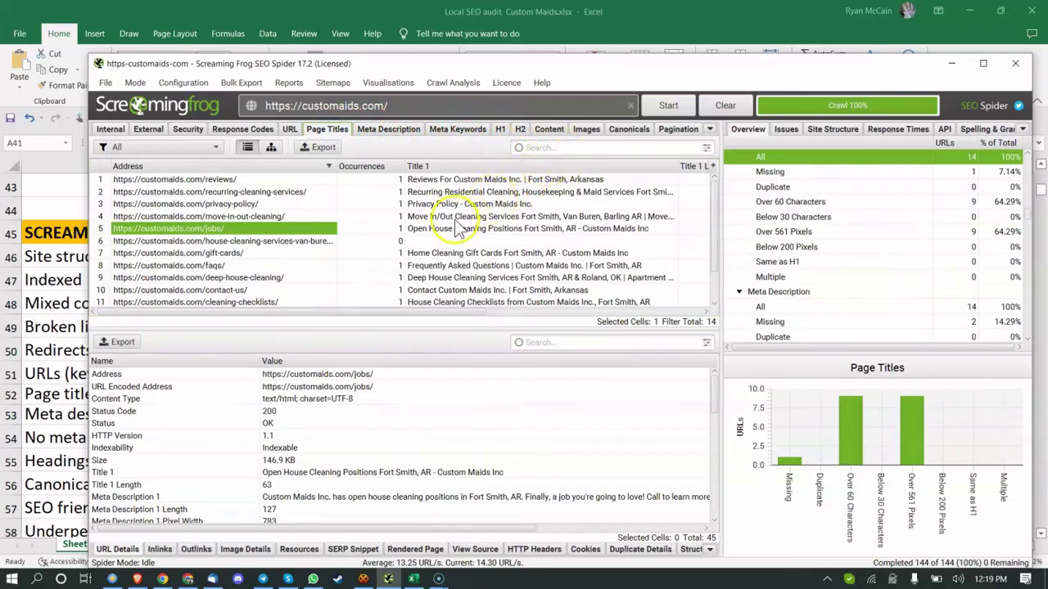
Step: Switch to Excel and go through the Site structure, Indexed, Mixed content, Broken links and Redirects tasks in the SCREAMING FROG section
{"action": "left_click", "coordinate": [413, 579]}
{"action": "left_click", "coordinate": [332, 259]}
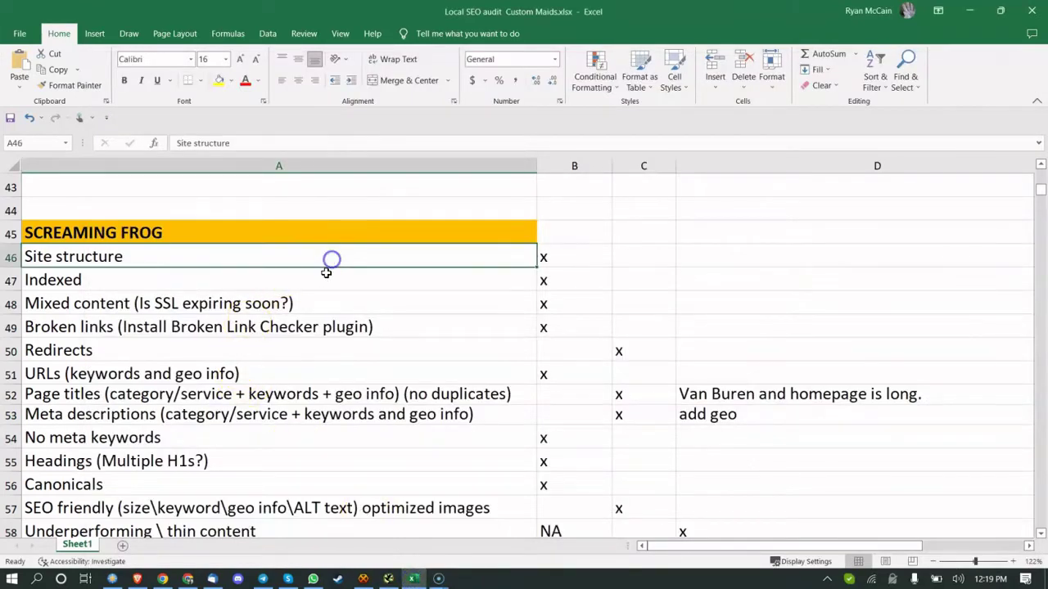
{"action": "left_click", "coordinate": [327, 274]}
{"action": "left_click", "coordinate": [328, 296]}
{"action": "left_click", "coordinate": [339, 321]}
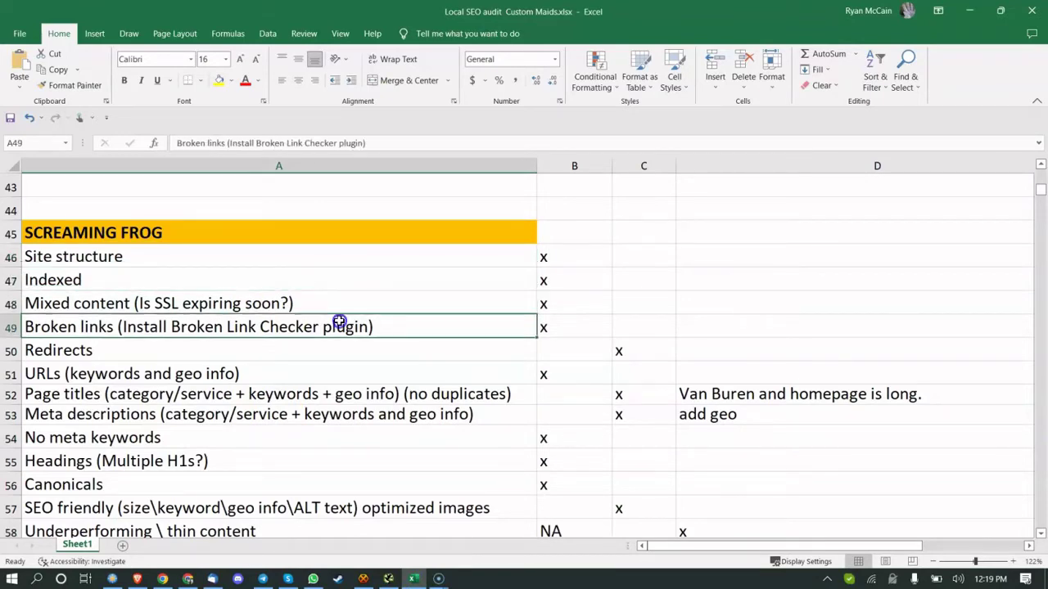
{"action": "left_click", "coordinate": [330, 350]}
{"action": "key", "text": "alt+Tab"}
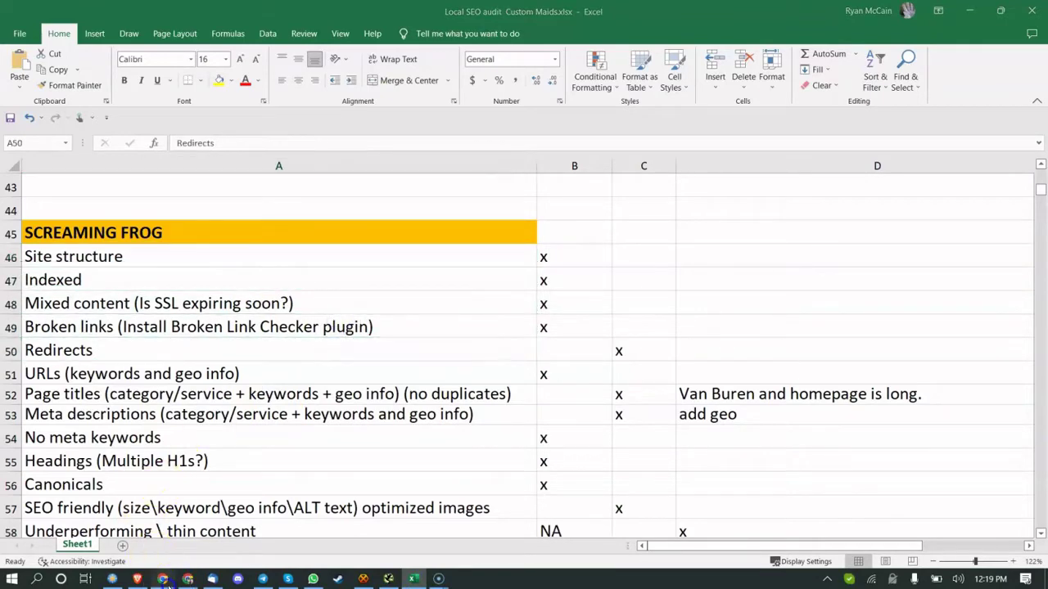
Step: Switch to Screaming Frog and filter the customaids.com response codes to Redirection (3xx)
{"action": "left_click", "coordinate": [413, 579]}
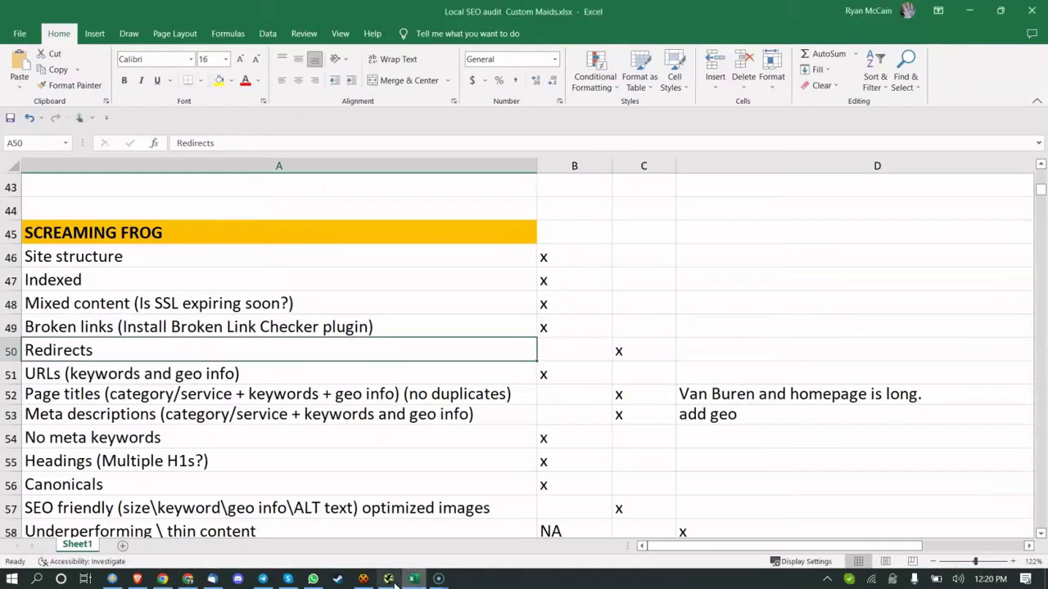
{"action": "left_click", "coordinate": [388, 579]}
{"action": "left_click", "coordinate": [388, 579]}
{"action": "left_click", "coordinate": [388, 579]}
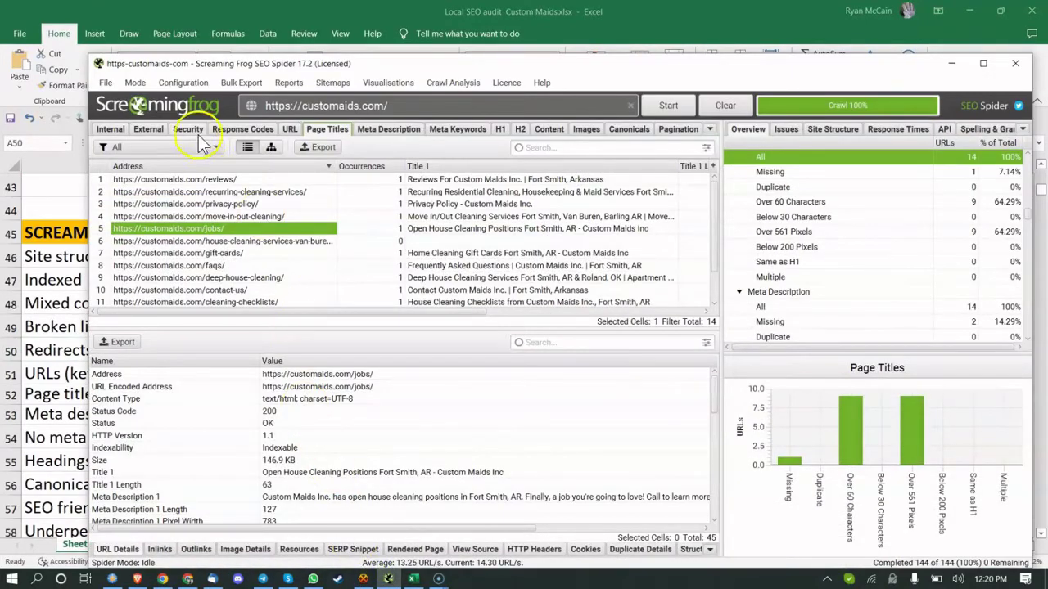
{"action": "left_click", "coordinate": [233, 136]}
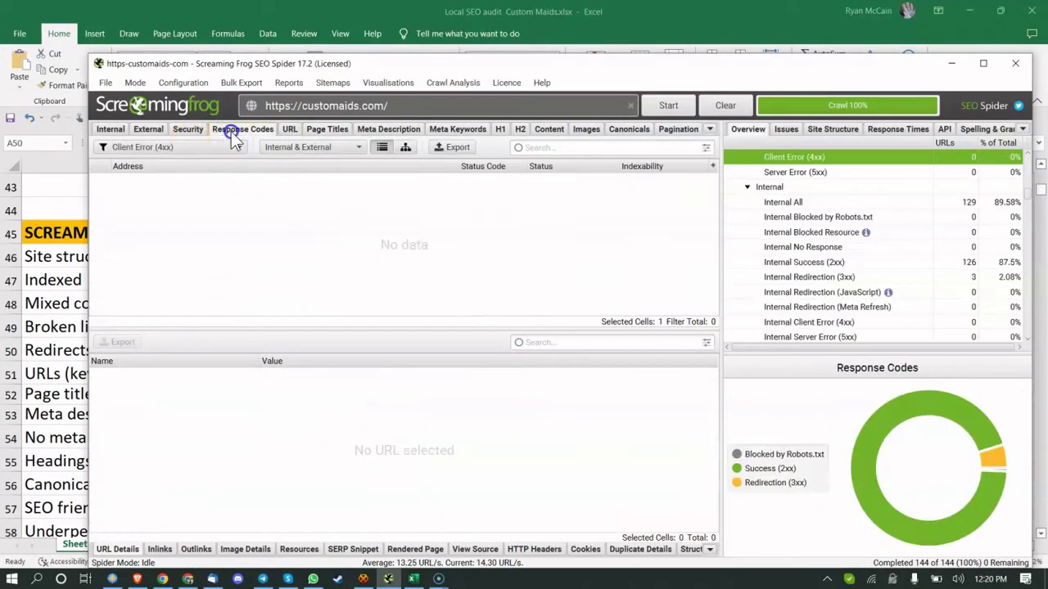
{"action": "left_click", "coordinate": [211, 150]}
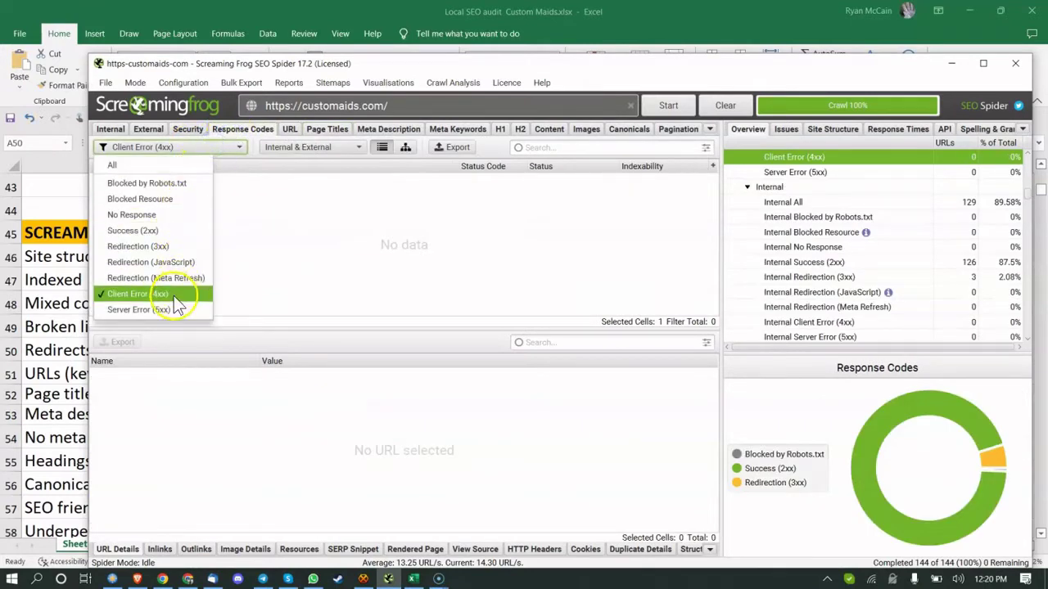
{"action": "left_click", "coordinate": [156, 247]}
Step: Examine the redirect details of the deep-cleaning-services and move-cleaning-services URLs
{"action": "left_click", "coordinate": [174, 193]}
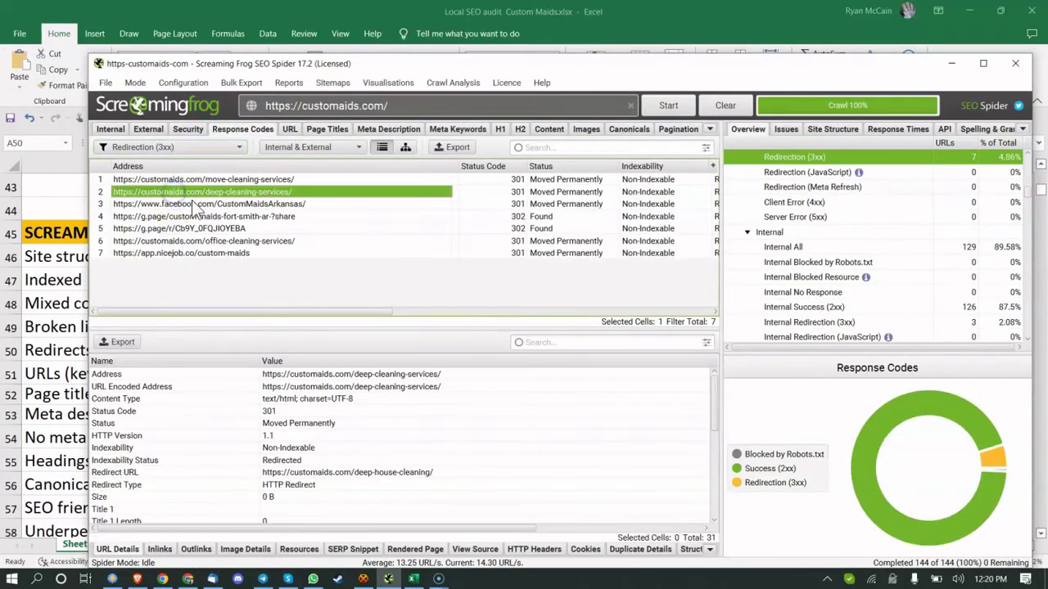
{"action": "left_click", "coordinate": [193, 202]}
{"action": "left_click", "coordinate": [213, 191]}
{"action": "left_click", "coordinate": [222, 180]}
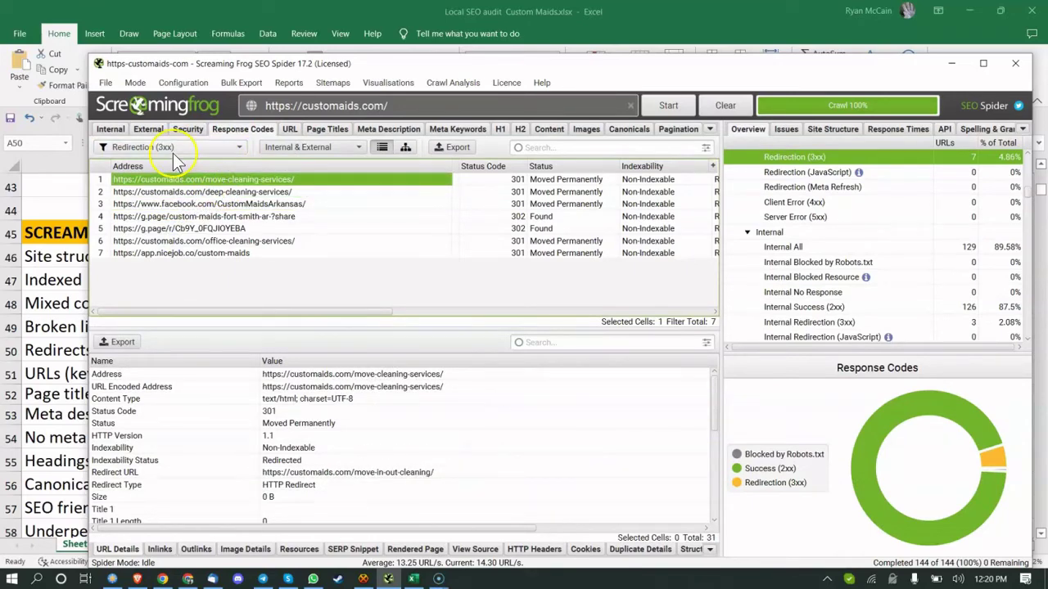
{"action": "left_click", "coordinate": [204, 181]}
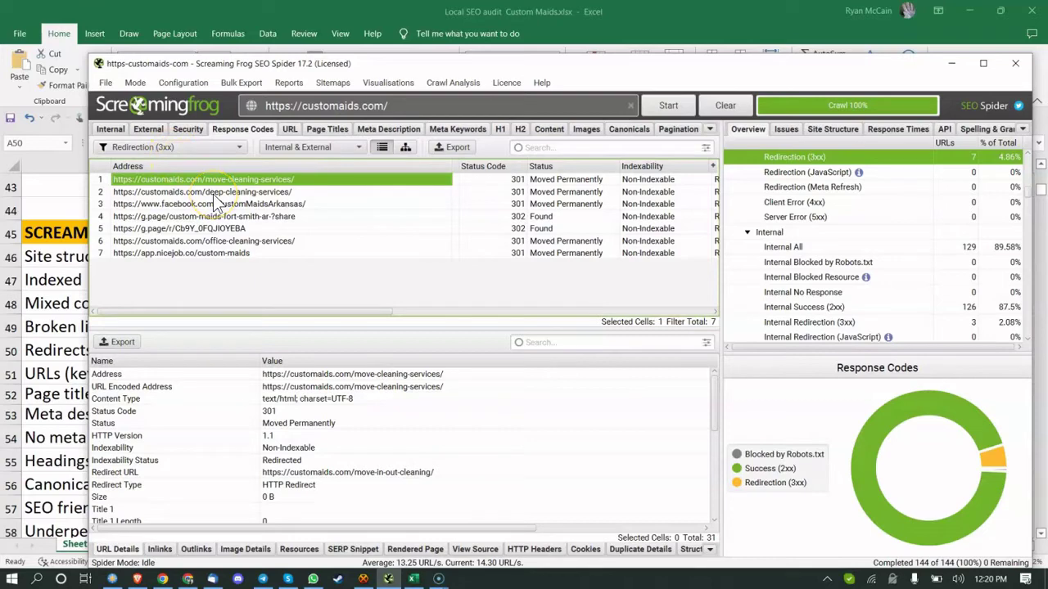
Step: Switch to the audit workbook in Excel and review the Page titles item with its note in D52
{"action": "left_click", "coordinate": [413, 579]}
{"action": "left_click", "coordinate": [491, 414]}
{"action": "left_click", "coordinate": [680, 401]}
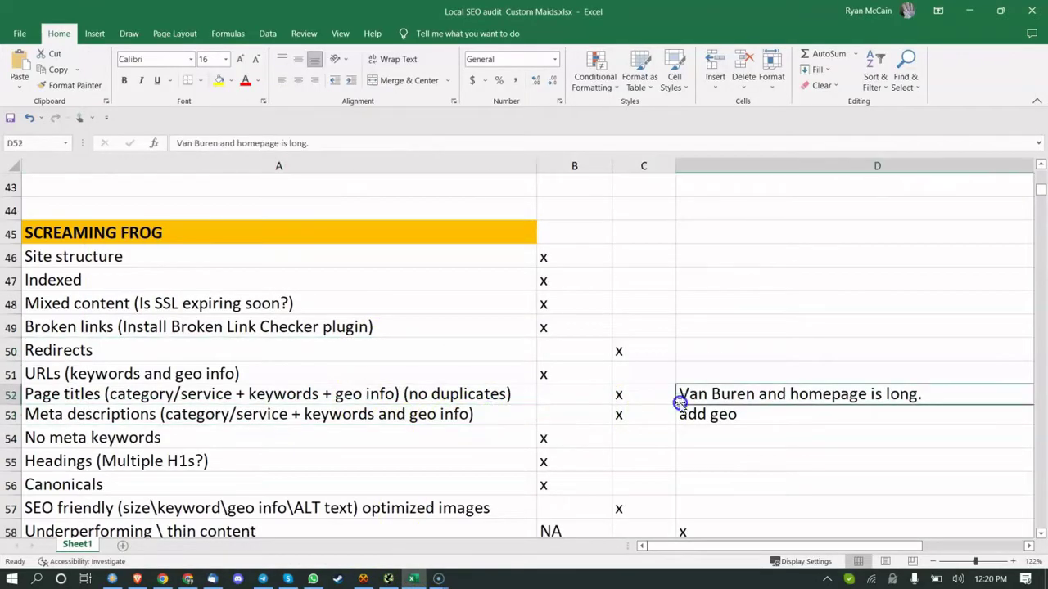
{"action": "left_click", "coordinate": [110, 388]}
Step: Return to Screaming Frog and inspect the page title data of the house-cleaning-services-van-buren-ar page
{"action": "left_click", "coordinate": [163, 578]}
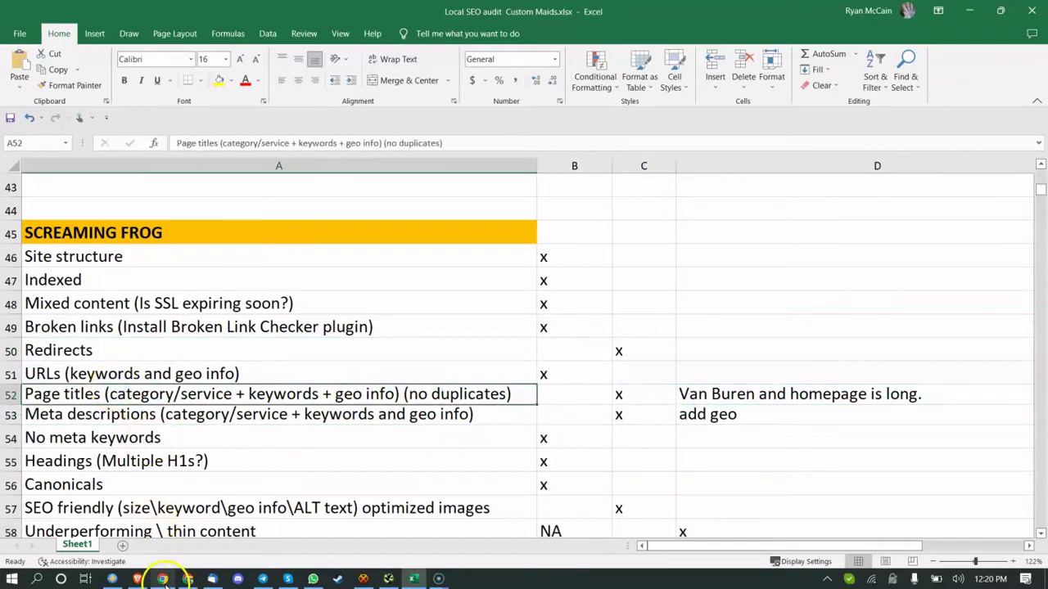
{"action": "left_click", "coordinate": [388, 579]}
{"action": "left_click", "coordinate": [327, 129]}
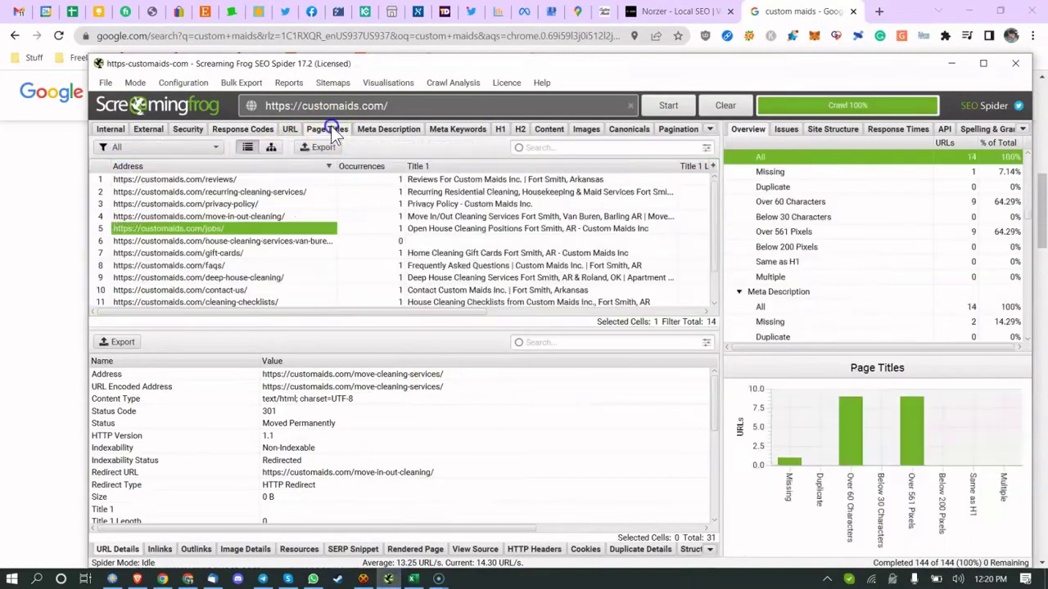
{"action": "left_click", "coordinate": [286, 240]}
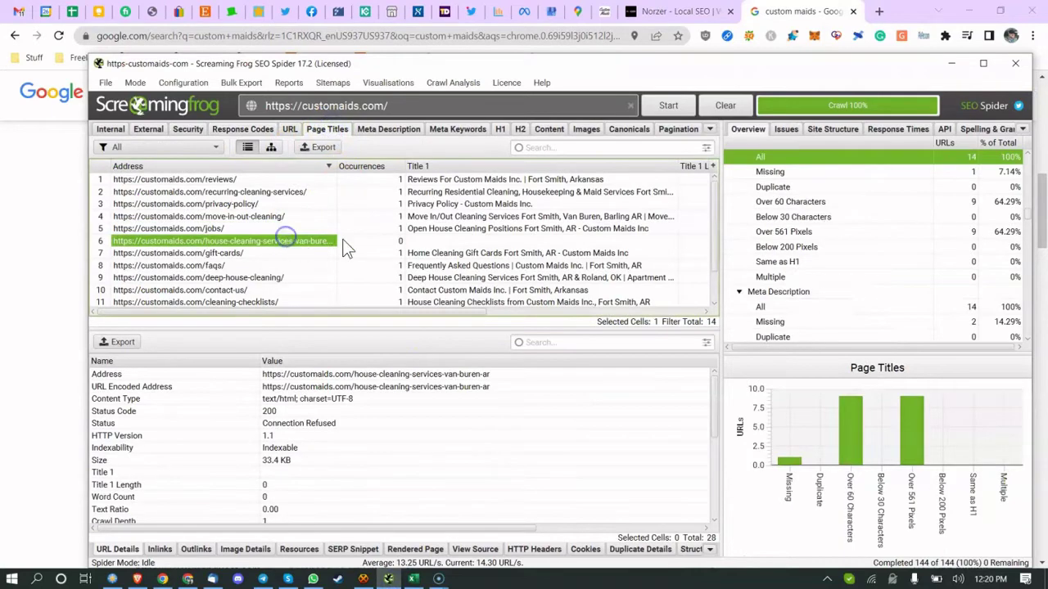
{"action": "left_click", "coordinate": [421, 240]}
{"action": "right_click", "coordinate": [290, 244]}
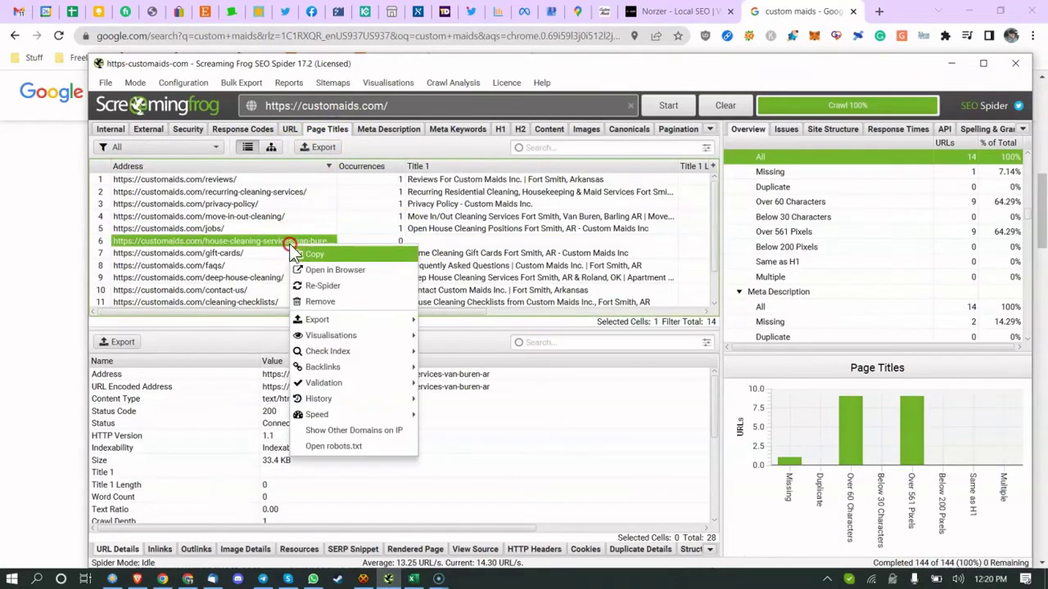
{"action": "left_click", "coordinate": [235, 254]}
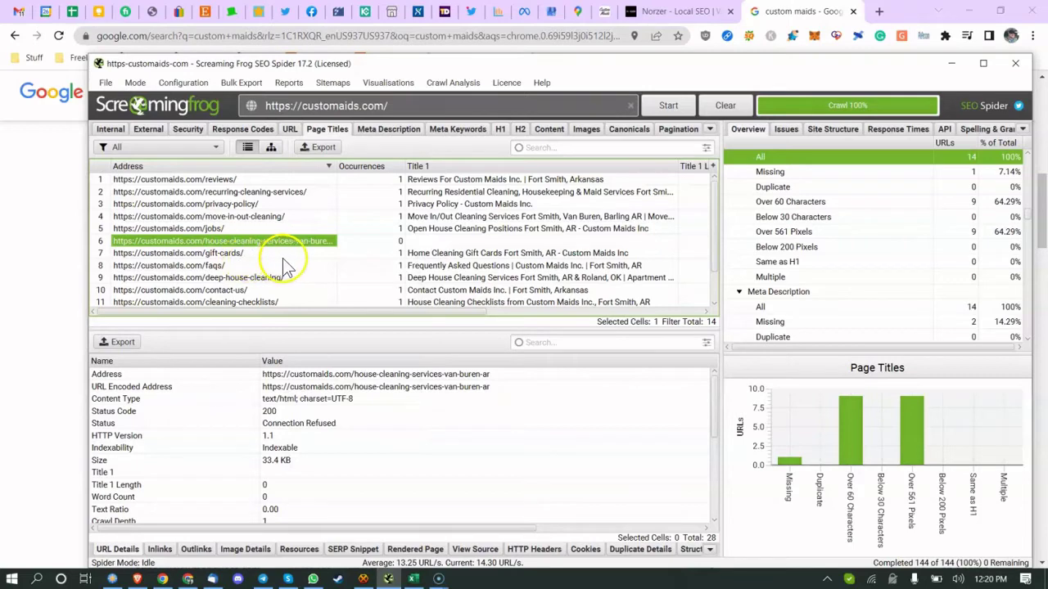
Step: Look through the page titles list and examine the title details of the move-in-out-cleaning page
{"action": "scroll", "coordinate": [291, 262], "scroll_direction": "down", "scroll_amount": 1}
{"action": "scroll", "coordinate": [295, 262], "scroll_direction": "up", "scroll_amount": 1}
{"action": "left_click", "coordinate": [285, 219]}
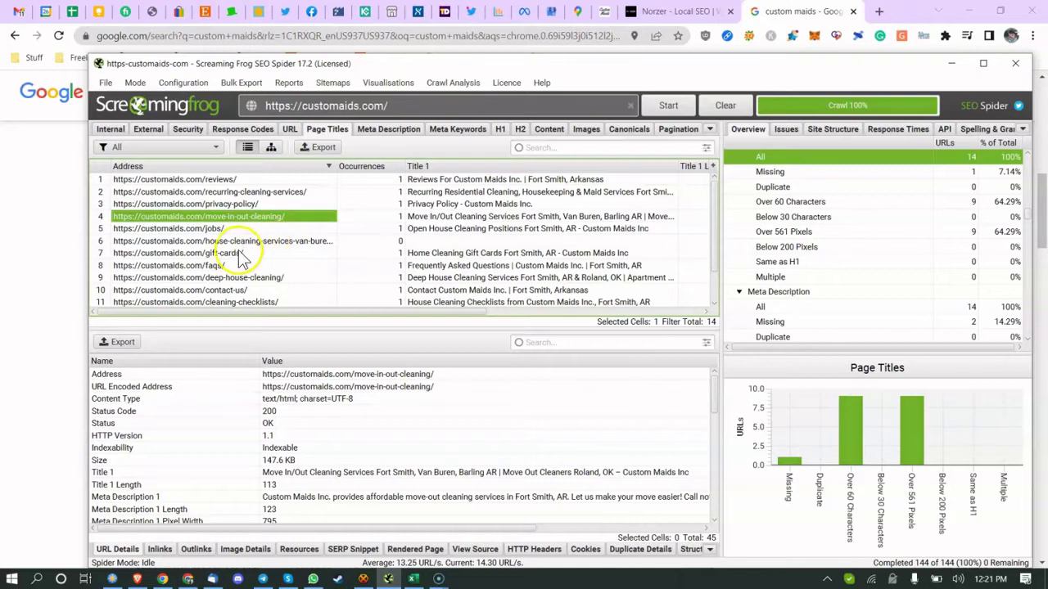
Step: Return to the Excel audit and review the page titles note and the Meta descriptions item in row 53
{"action": "left_click", "coordinate": [413, 579]}
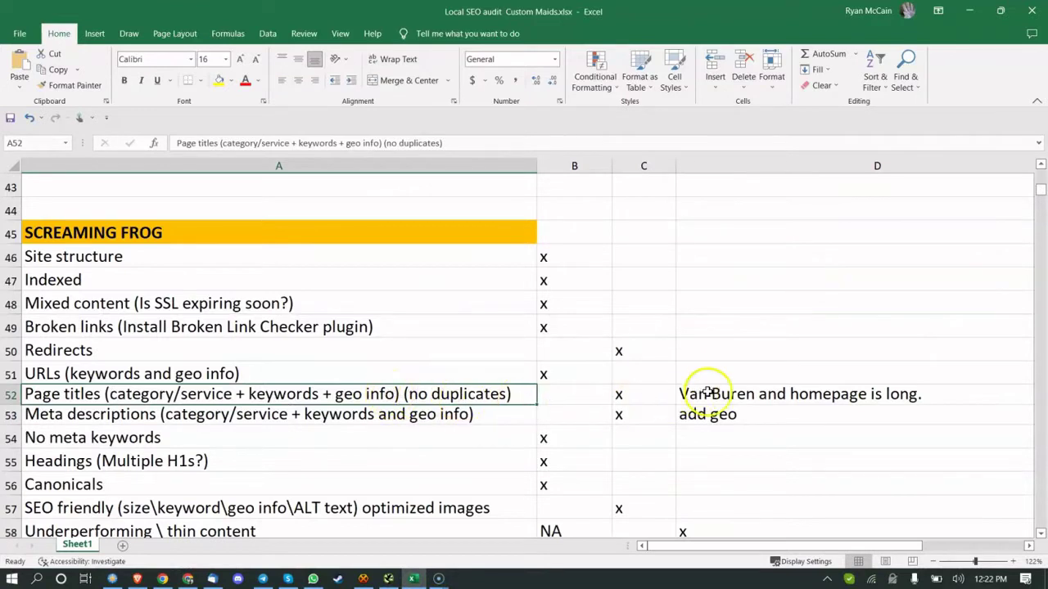
{"action": "left_click", "coordinate": [758, 393]}
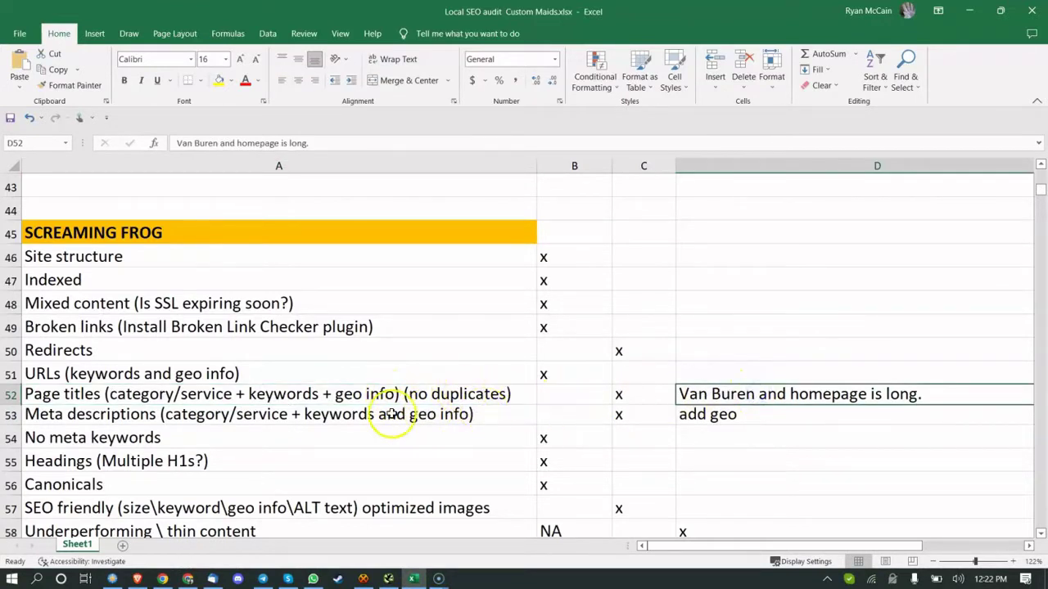
{"action": "left_click", "coordinate": [283, 415]}
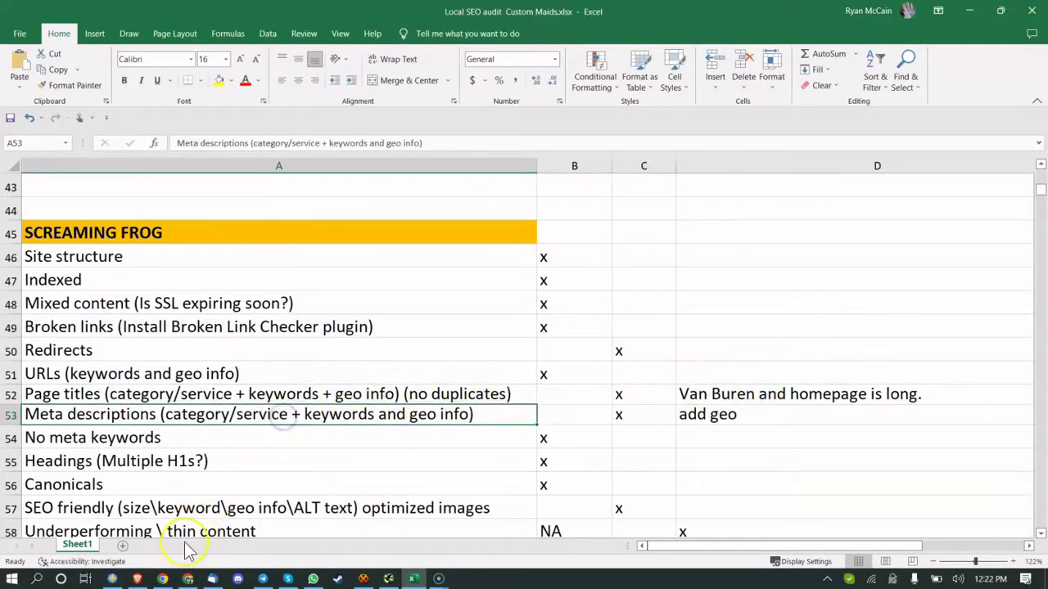
Step: Switch to Screaming Frog and check the meta description of the cleaning-checklists page
{"action": "left_click", "coordinate": [162, 579]}
{"action": "left_click", "coordinate": [393, 580]}
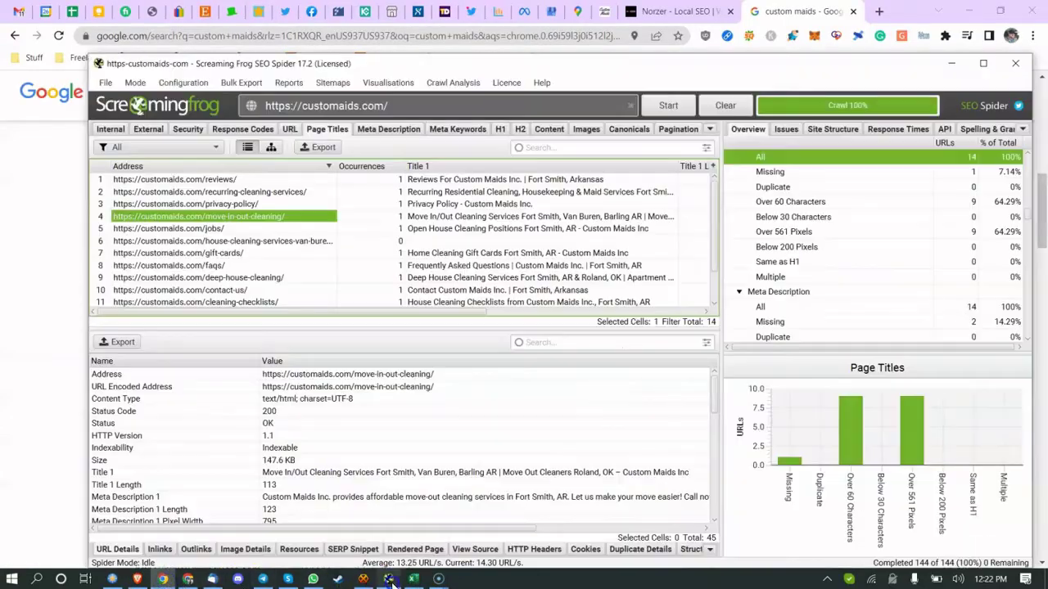
{"action": "left_click", "coordinate": [491, 266]}
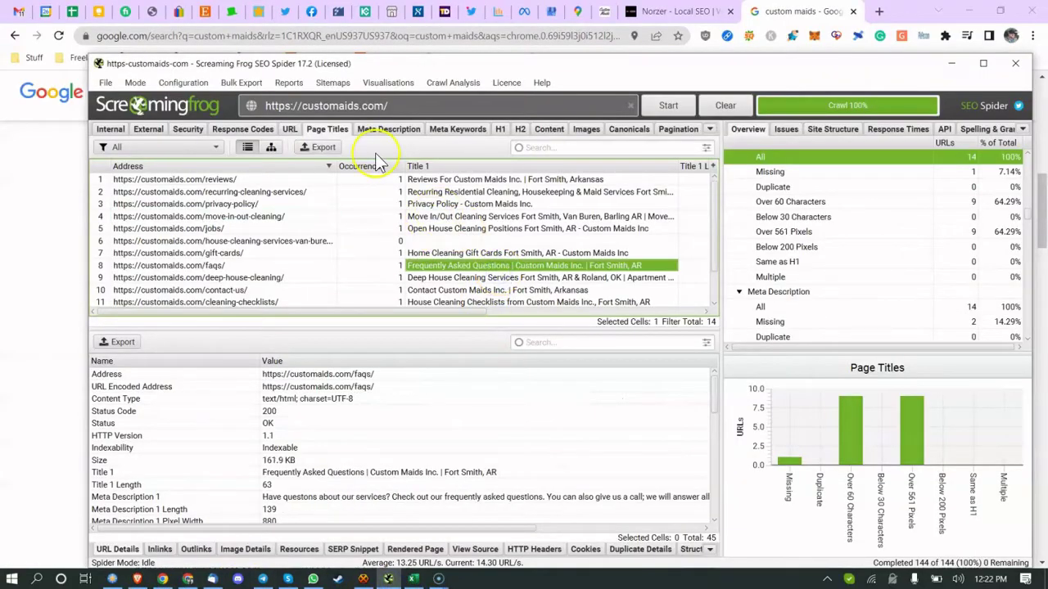
{"action": "left_click", "coordinate": [391, 130]}
{"action": "left_click", "coordinate": [442, 231]}
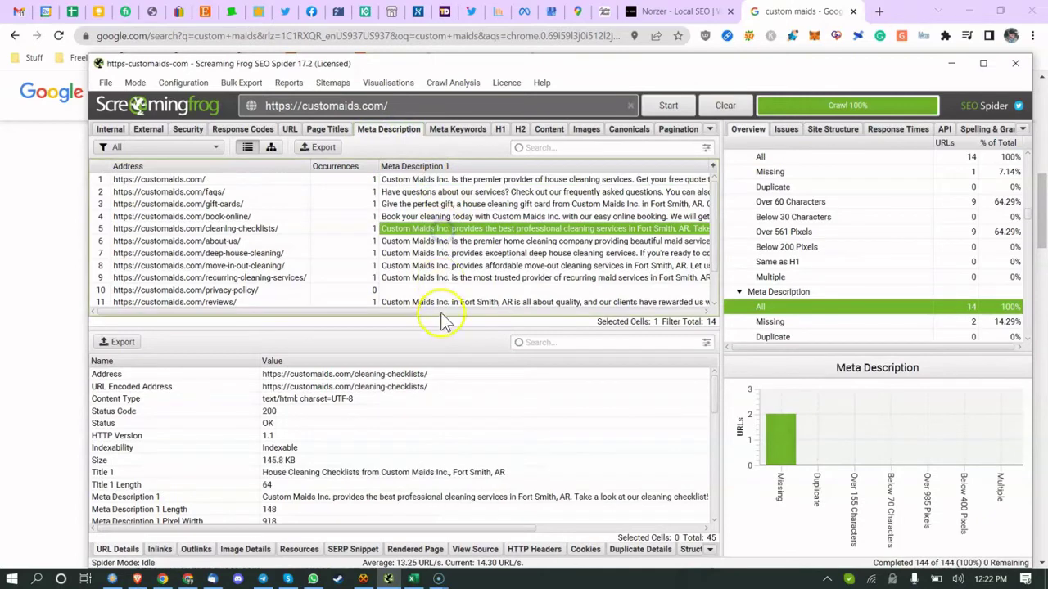
Step: Widen the Meta Description 1 column until the full descriptions are readable
{"action": "left_click_drag", "start_coordinate": [363, 312], "coordinate": [475, 311]}
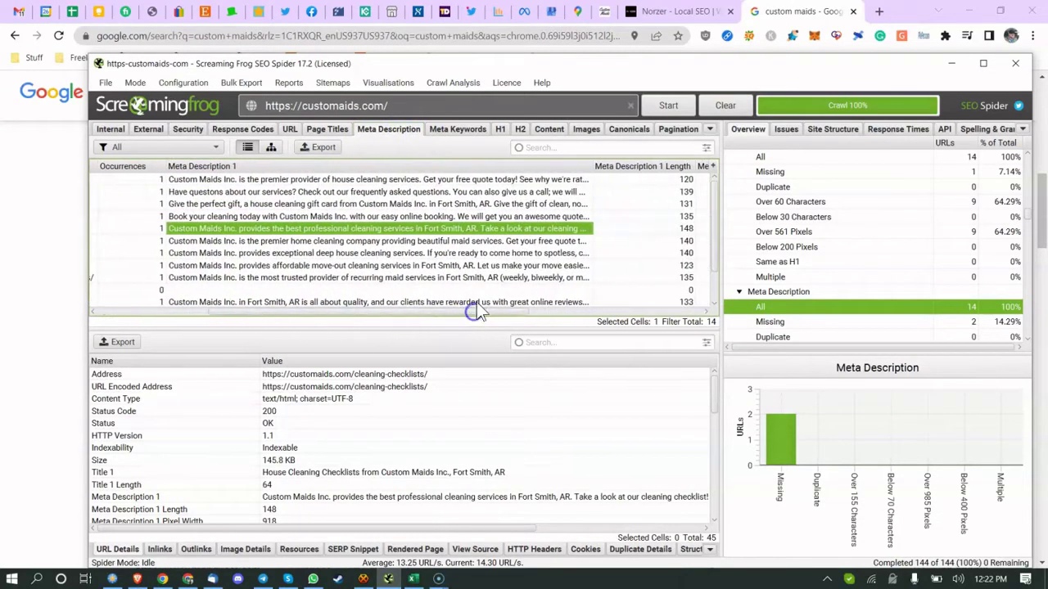
{"action": "left_click", "coordinate": [483, 265]}
{"action": "left_click", "coordinate": [487, 253]}
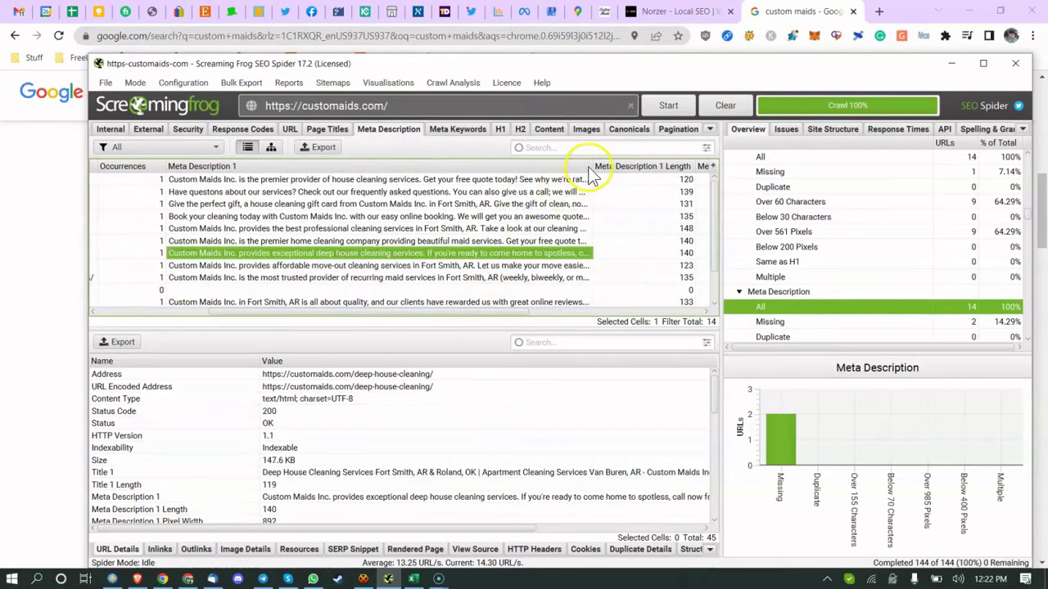
{"action": "left_click_drag", "start_coordinate": [591, 167], "coordinate": [692, 185]}
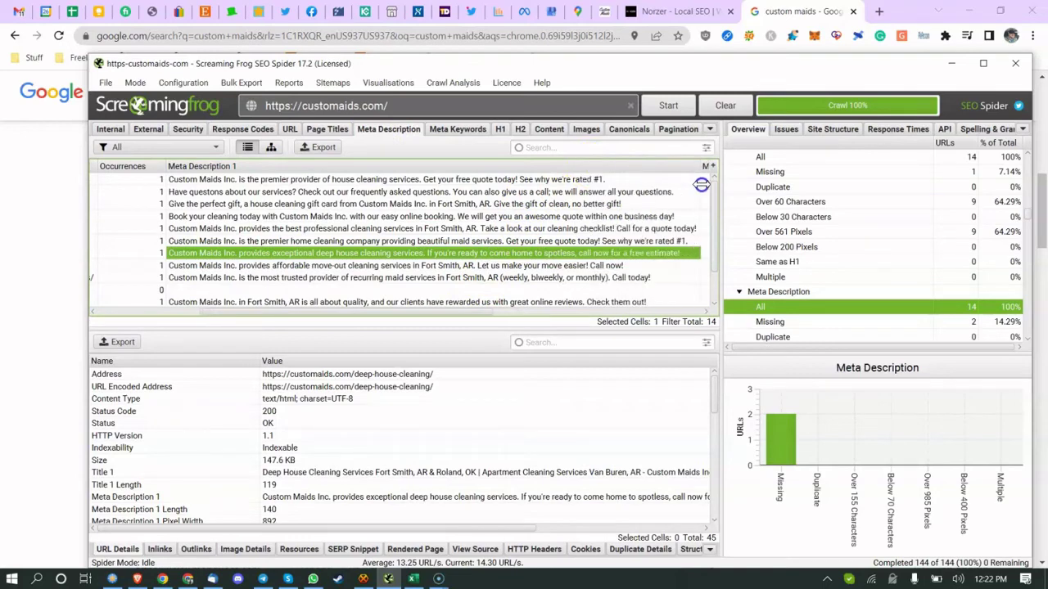
Step: Match the deep-house-cleaning address with its meta description and check it for geo information
{"action": "left_click_drag", "start_coordinate": [276, 311], "coordinate": [139, 315]}
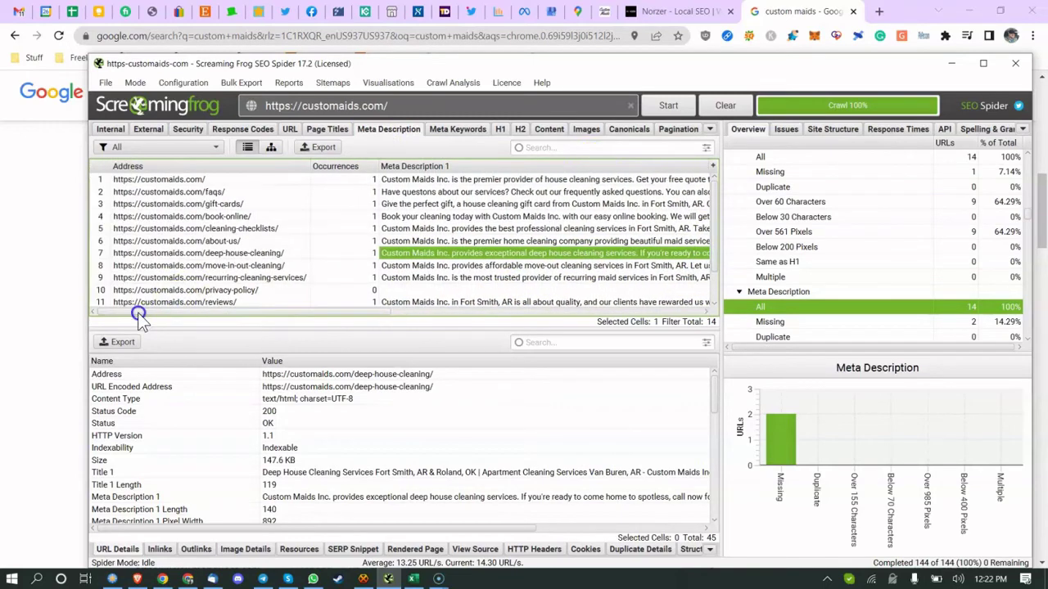
{"action": "left_click", "coordinate": [222, 253]}
{"action": "left_click", "coordinate": [434, 254]}
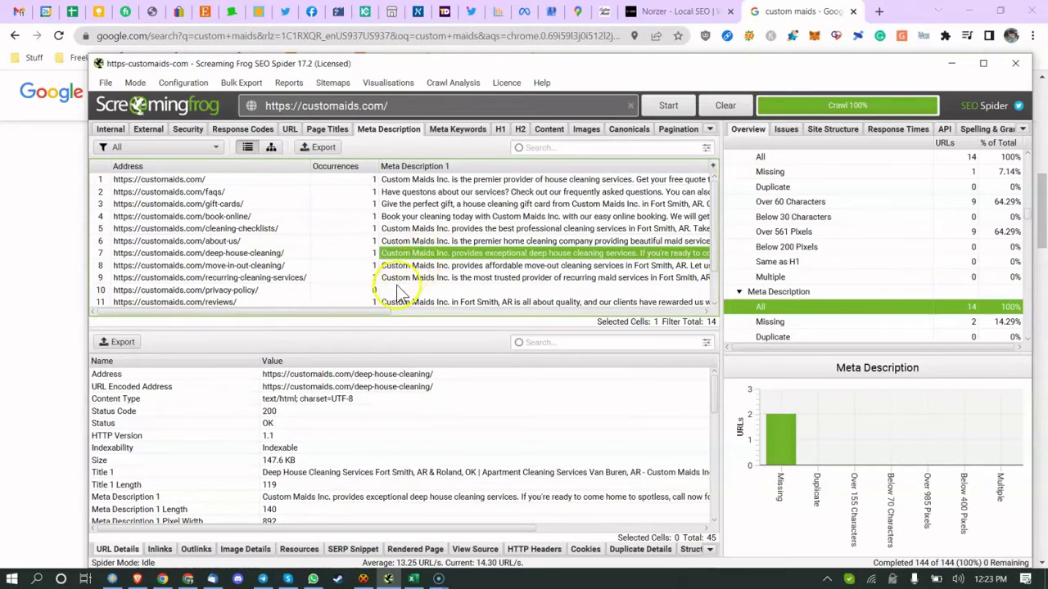
Step: Read the homepage's full meta description and check it for geo information
{"action": "left_click", "coordinate": [370, 179]}
{"action": "left_click_drag", "start_coordinate": [316, 316], "coordinate": [431, 315]}
{"action": "left_click", "coordinate": [507, 180]}
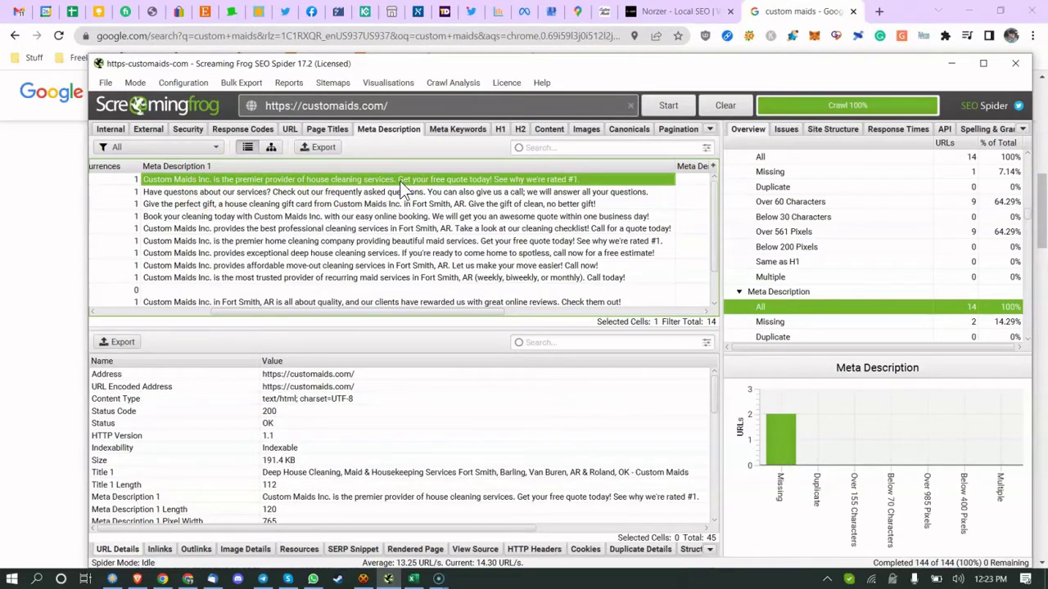
Step: Switch to Google Maps in Chrome and examine the wider area around Fort Smith in the "maids near me" results
{"action": "left_click", "coordinate": [570, 22]}
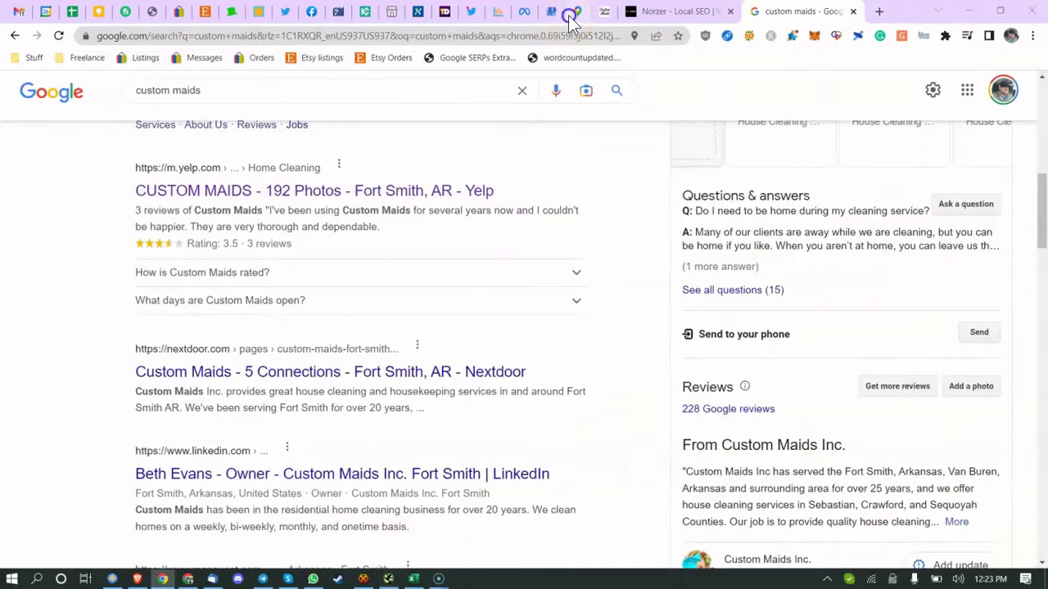
{"action": "left_click", "coordinate": [573, 14]}
{"action": "left_click", "coordinate": [713, 282]}
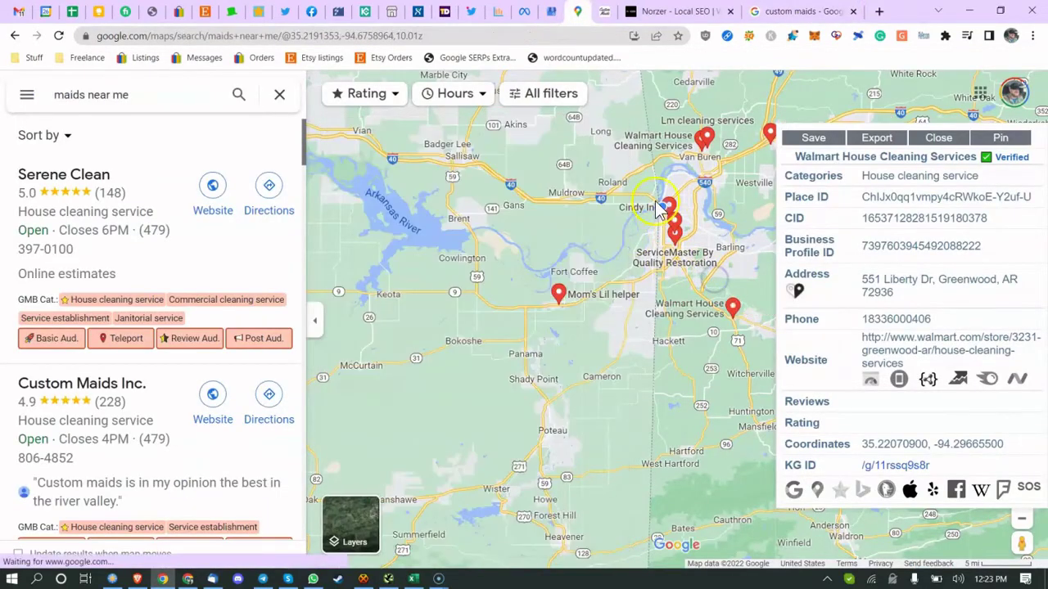
{"action": "scroll", "coordinate": [626, 241], "scroll_direction": "down", "scroll_amount": 3}
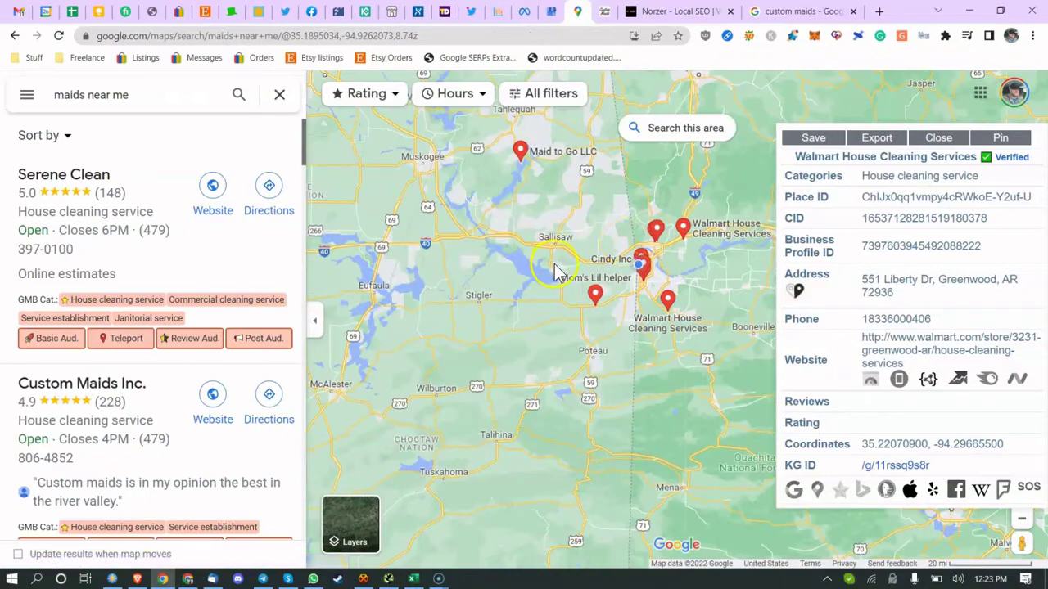
{"action": "left_click_drag", "start_coordinate": [571, 266], "coordinate": [426, 306]}
{"action": "scroll", "coordinate": [668, 264], "scroll_direction": "down", "scroll_amount": 1}
{"action": "scroll", "coordinate": [659, 311], "scroll_direction": "down", "scroll_amount": 1}
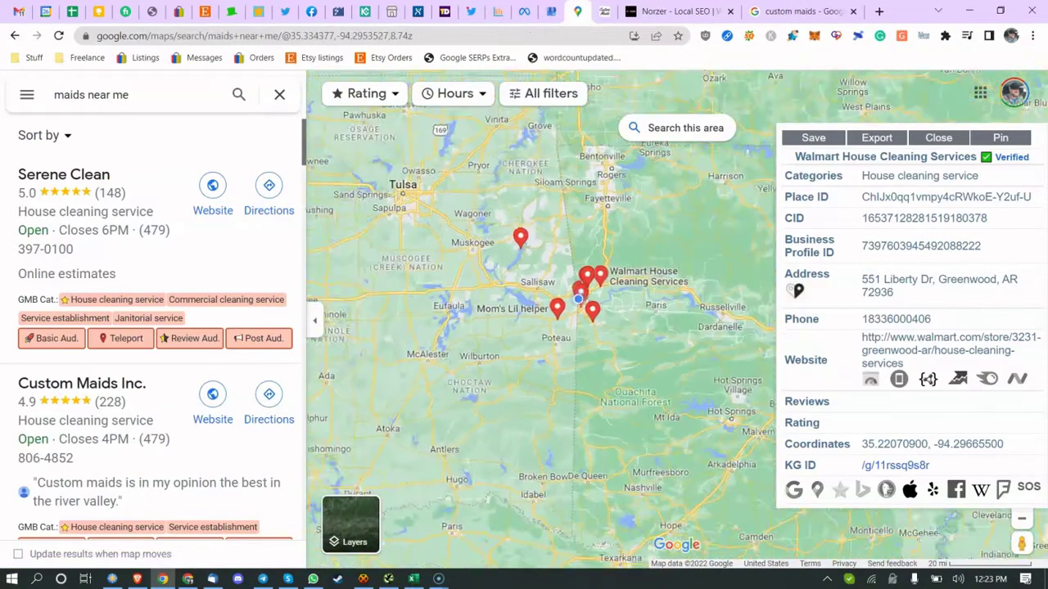
{"action": "scroll", "coordinate": [647, 295], "scroll_direction": "up", "scroll_amount": 2}
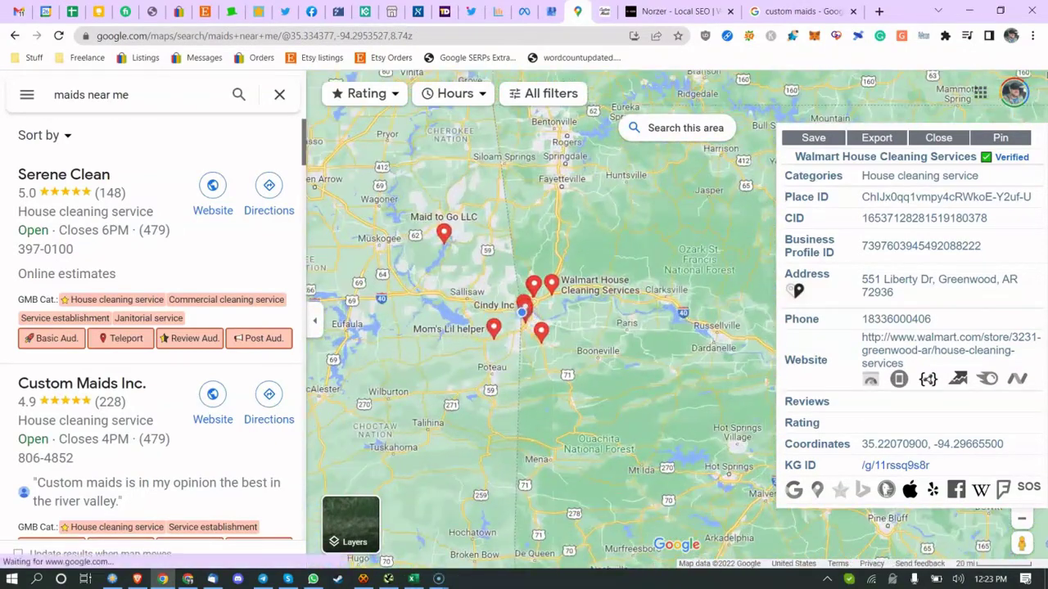
{"action": "mouse_move", "coordinate": [572, 344]}
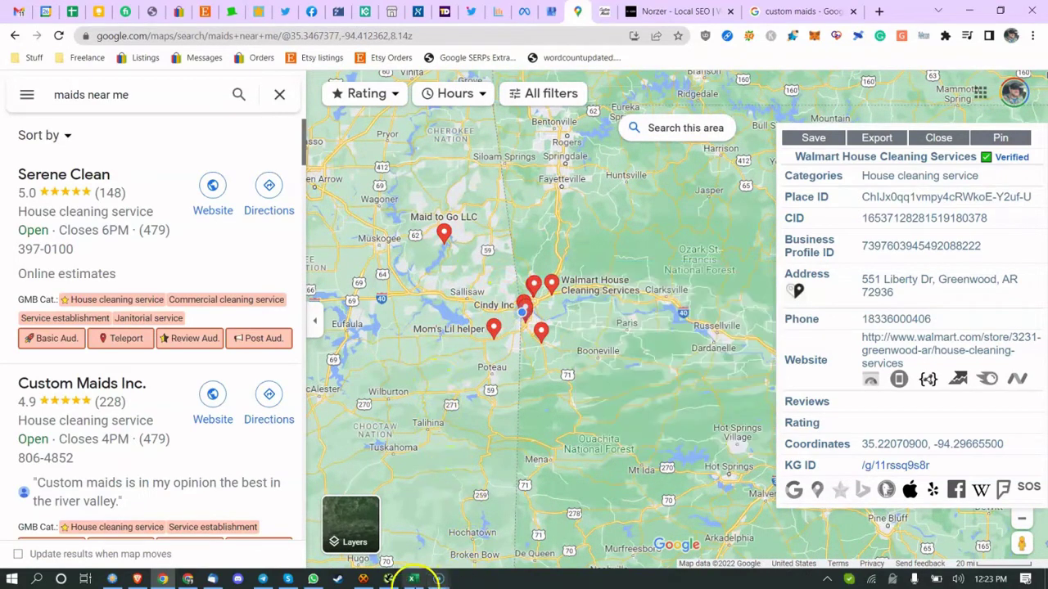
Step: Return to the Excel audit and review the checklist items from No meta keywords to SEO friendly optimized images
{"action": "left_click", "coordinate": [413, 578]}
{"action": "left_click", "coordinate": [276, 430]}
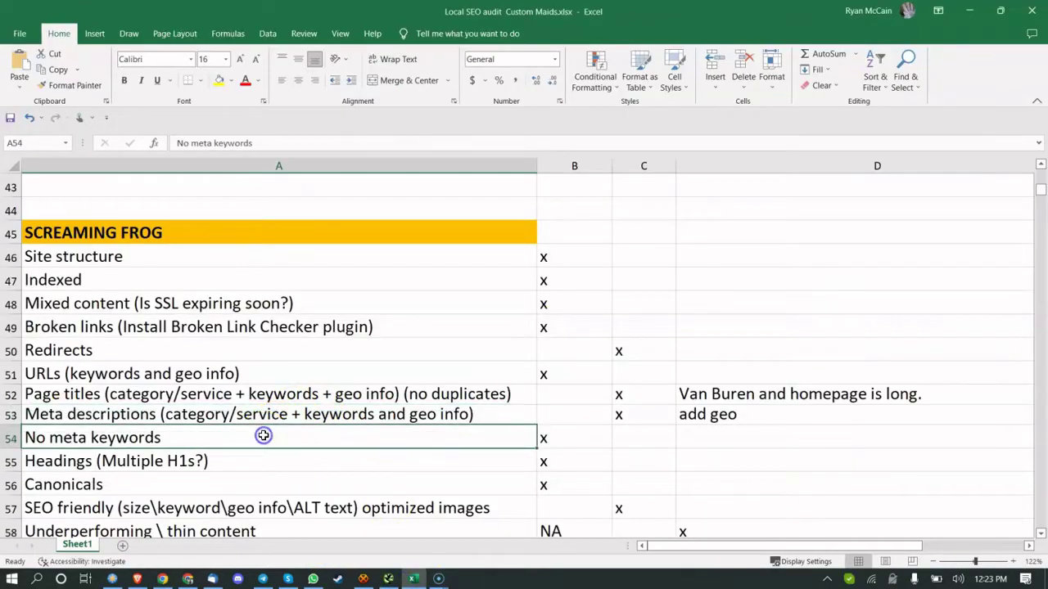
{"action": "scroll", "coordinate": [418, 425], "scroll_direction": "down", "scroll_amount": 2}
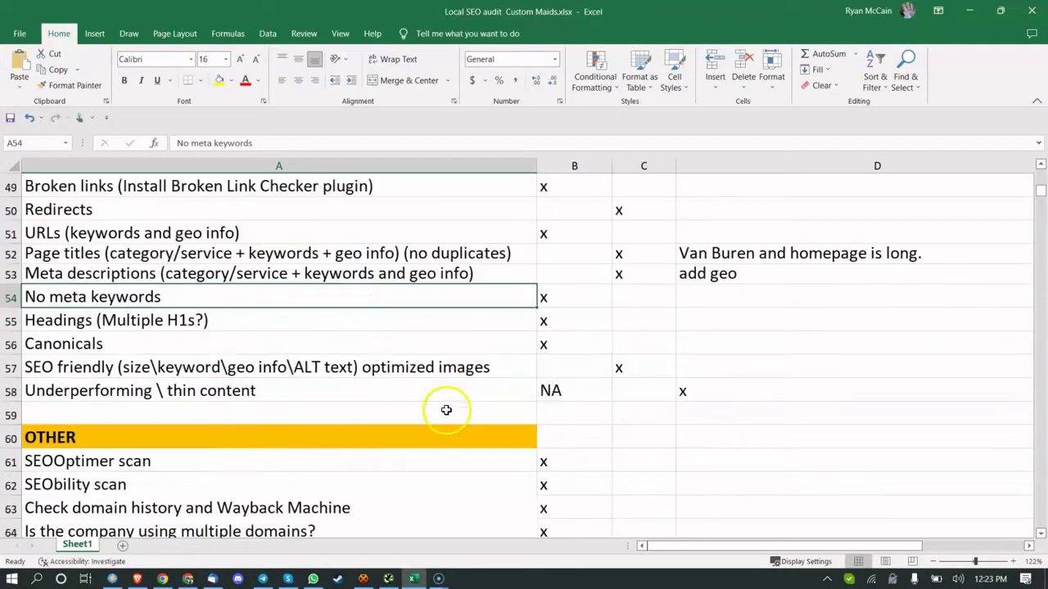
{"action": "left_click", "coordinate": [349, 313]}
{"action": "left_click", "coordinate": [338, 368]}
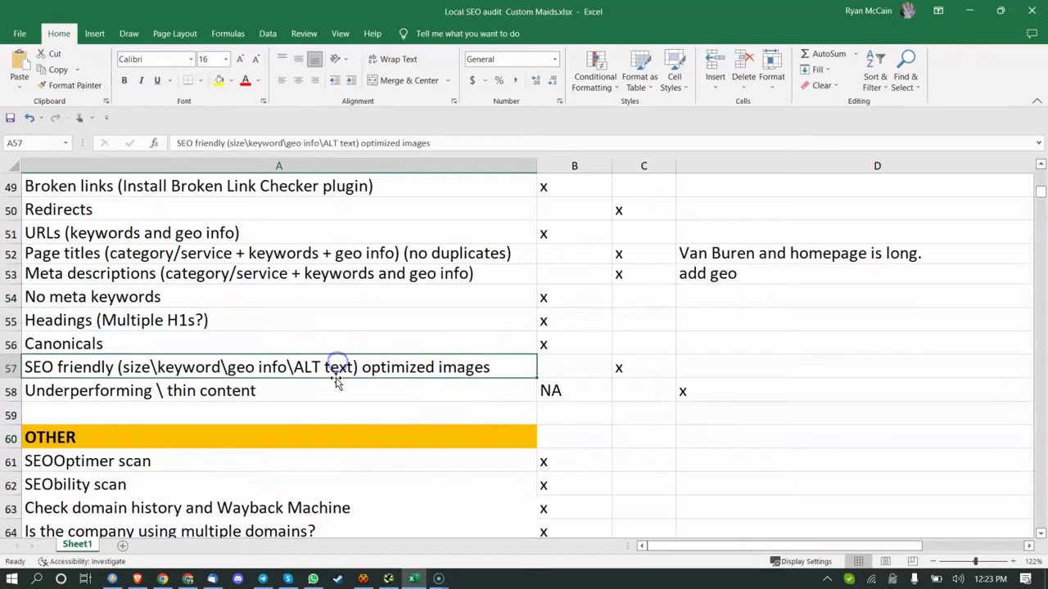
Step: Switch to Screaming Frog and show the crawled images of the Custom Maids site
{"action": "left_click", "coordinate": [409, 578]}
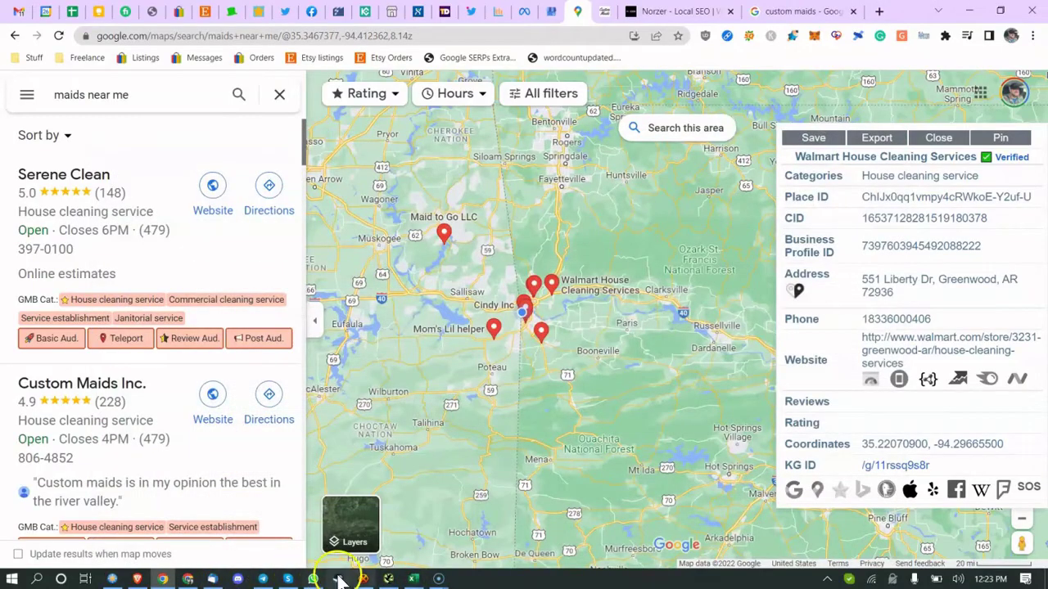
{"action": "left_click", "coordinate": [388, 581]}
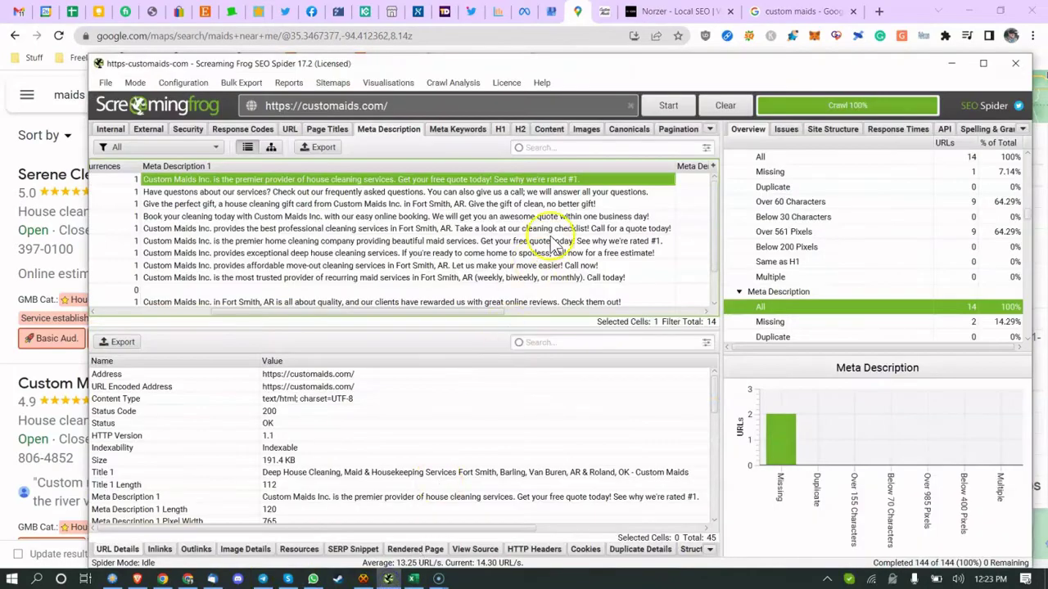
{"action": "left_click", "coordinate": [586, 129]}
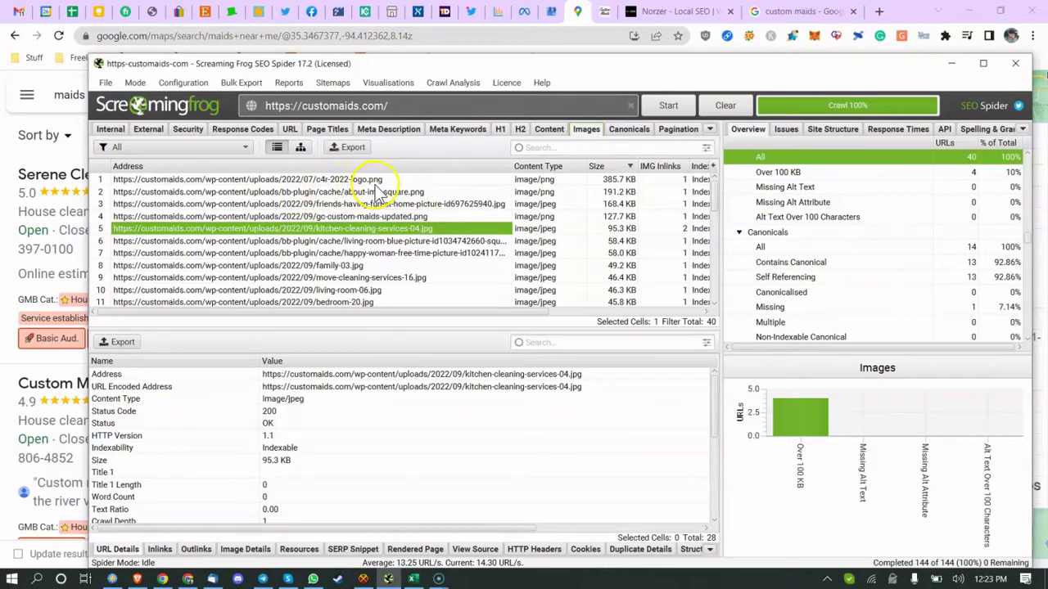
Step: Open the c4r-2022-logo.png image from the crawl list in the browser
{"action": "left_click", "coordinate": [446, 203]}
{"action": "left_click", "coordinate": [449, 179]}
{"action": "right_click", "coordinate": [452, 179]}
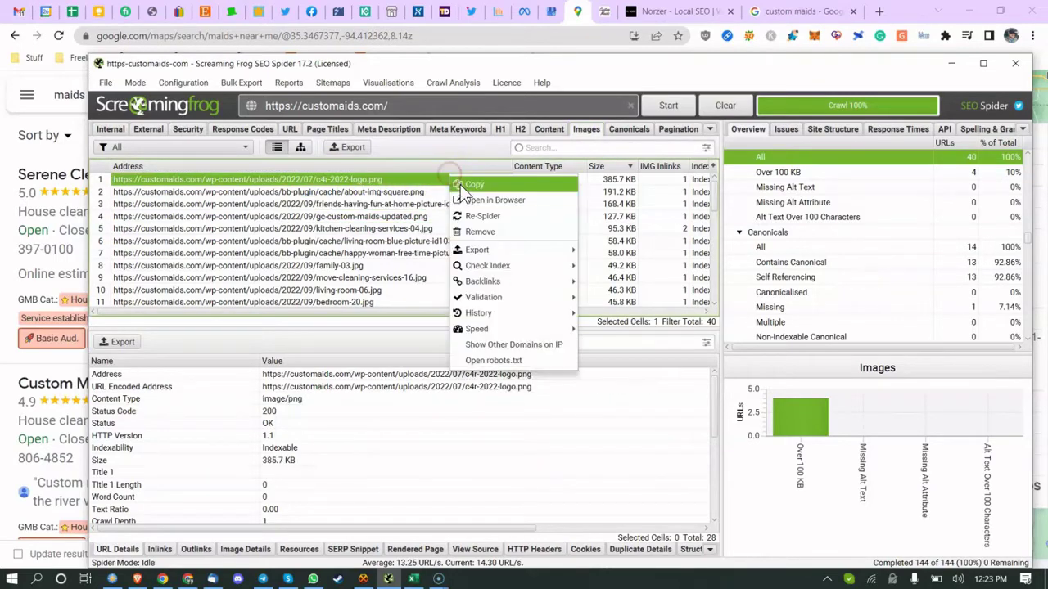
{"action": "left_click", "coordinate": [470, 197]}
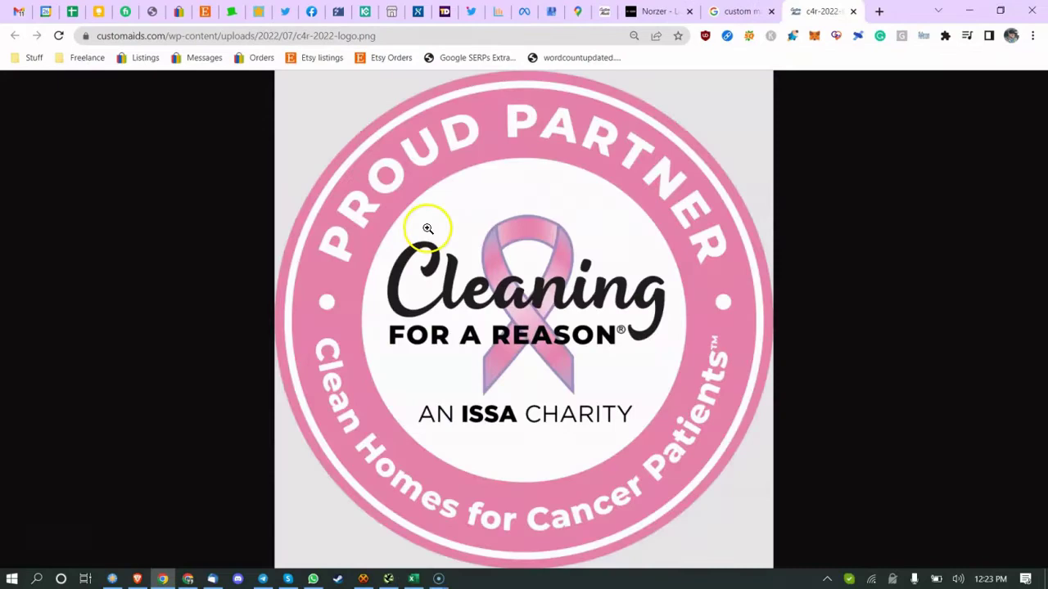
Step: Inspect the Cleaning for a Reason logo by toggling between its full size and the fitted view
{"action": "left_click", "coordinate": [419, 254]}
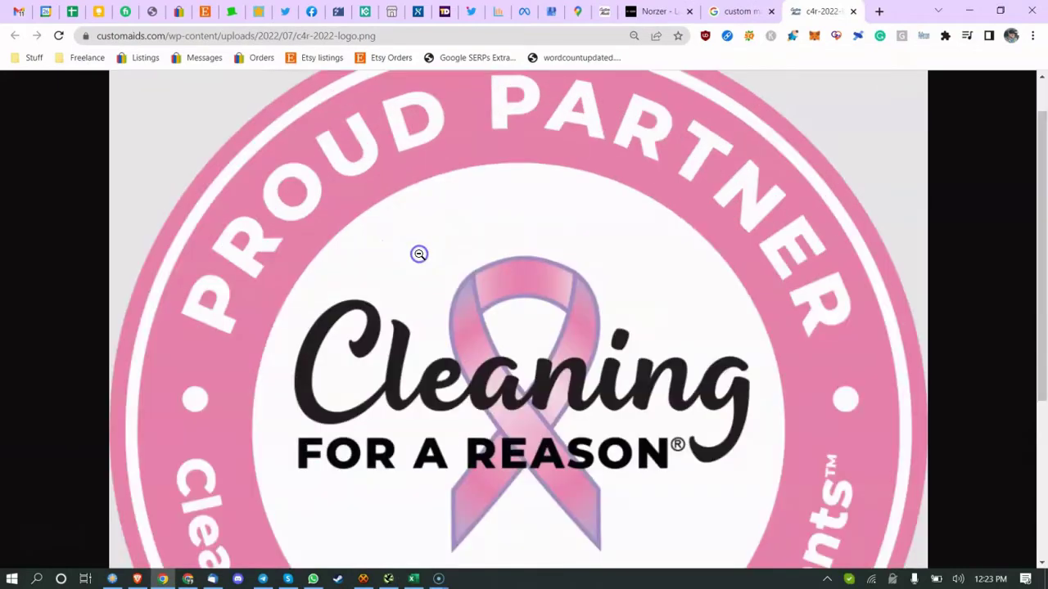
{"action": "left_click", "coordinate": [419, 254]}
{"action": "left_click", "coordinate": [419, 254]}
{"action": "left_click", "coordinate": [419, 254]}
{"action": "left_click", "coordinate": [419, 254]}
{"action": "left_click", "coordinate": [419, 254]}
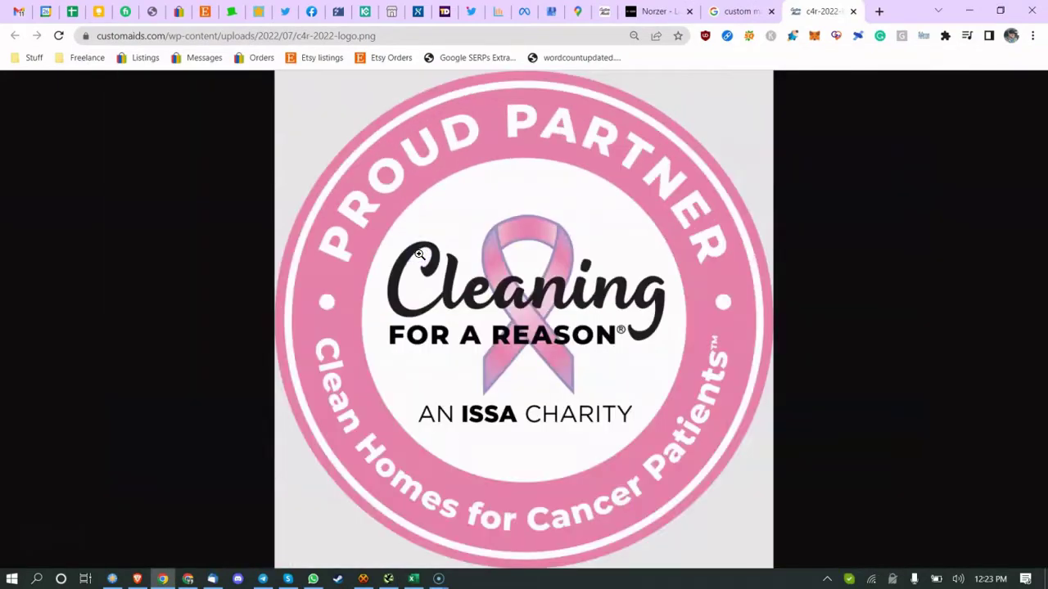
{"action": "left_click", "coordinate": [419, 254]}
{"action": "left_click", "coordinate": [419, 254]}
Step: Return to Screaming Frog and open the about-img-square.png image in the browser
{"action": "left_click", "coordinate": [388, 578]}
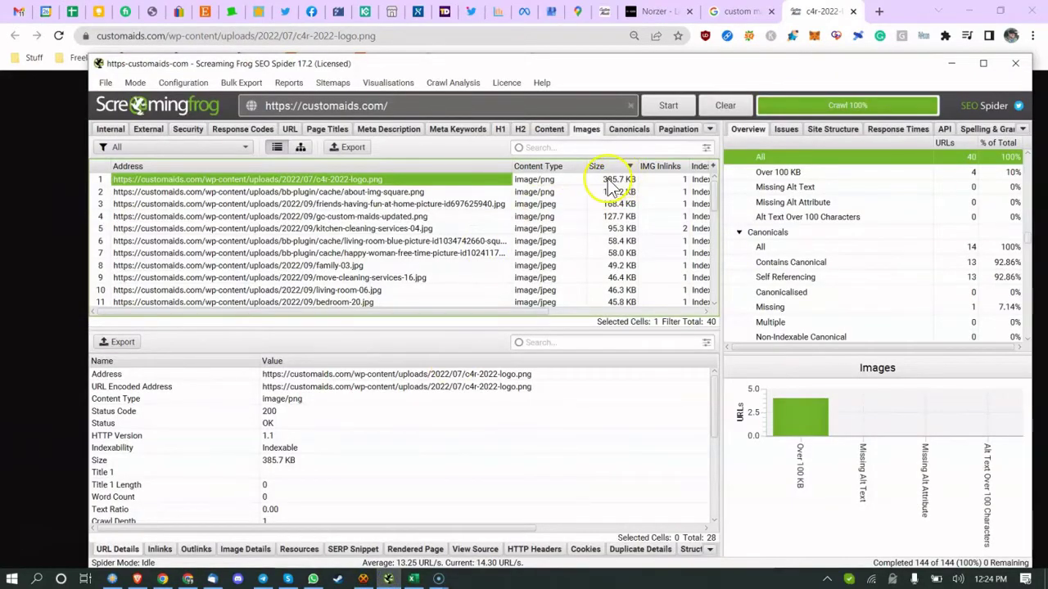
{"action": "left_click", "coordinate": [484, 191]}
{"action": "right_click", "coordinate": [484, 192]}
{"action": "left_click", "coordinate": [501, 212]}
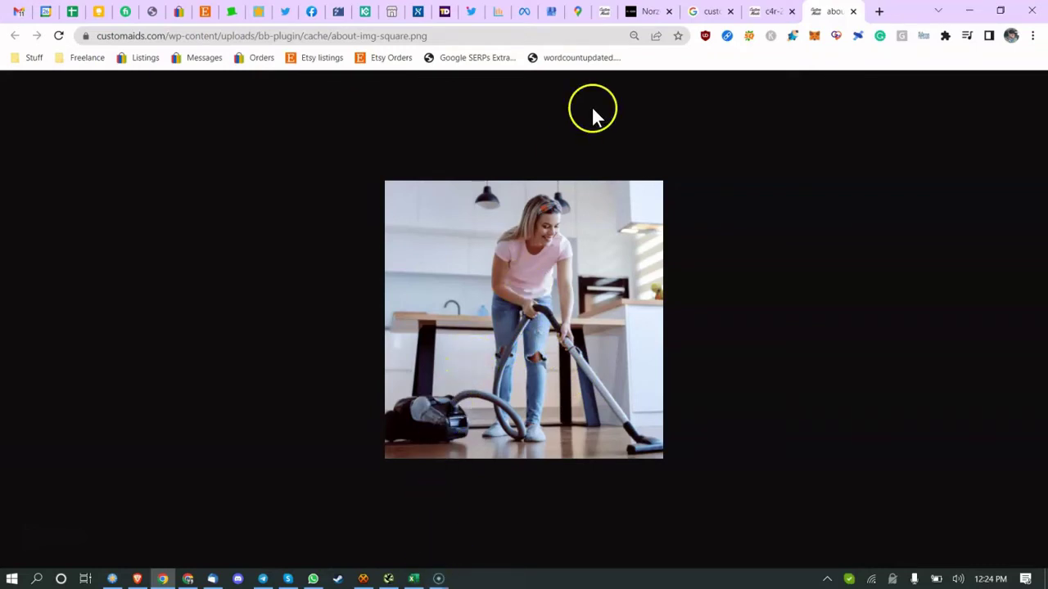
Step: Close all browser tabs that come after the Custom Maids FAQs page
{"action": "left_click", "coordinate": [778, 12]}
{"action": "left_click", "coordinate": [606, 13]}
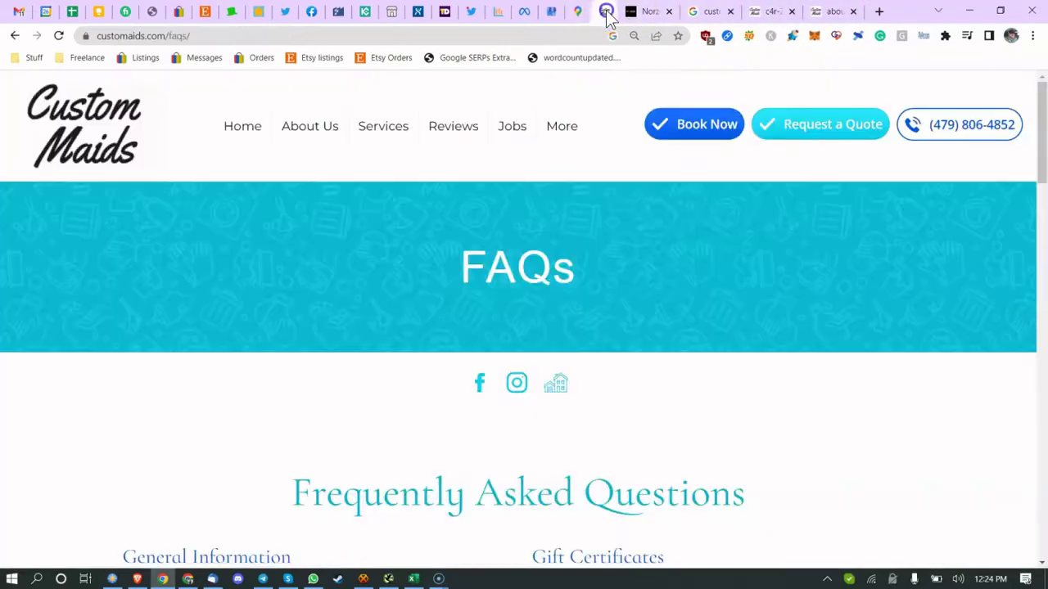
{"action": "right_click", "coordinate": [606, 14]}
{"action": "left_click", "coordinate": [650, 218]}
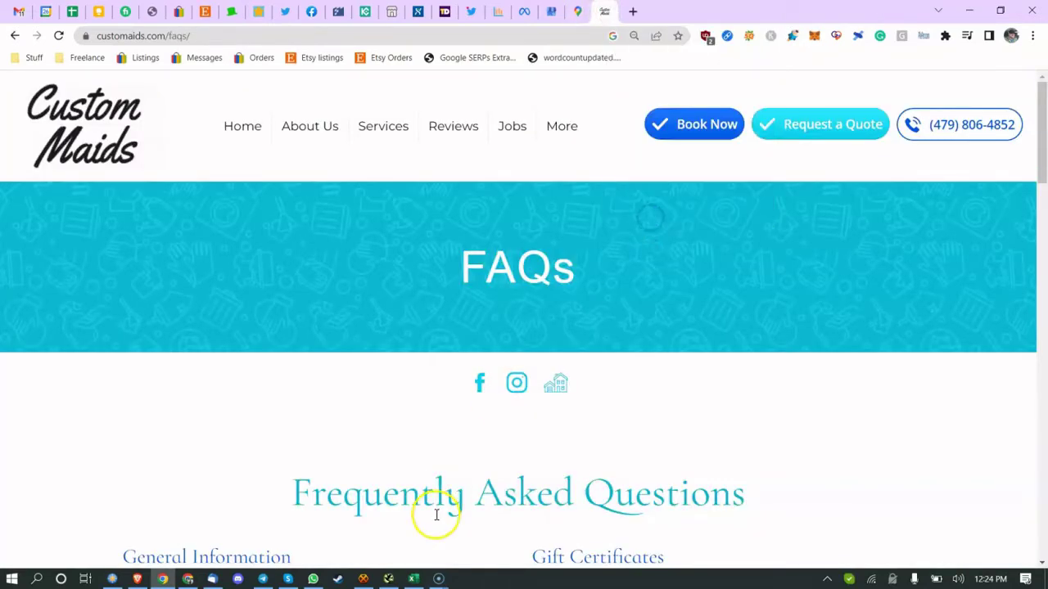
Step: Return to the Excel audit and review the checklist item on SEO friendly optimized images
{"action": "left_click", "coordinate": [388, 579]}
{"action": "left_click", "coordinate": [388, 579]}
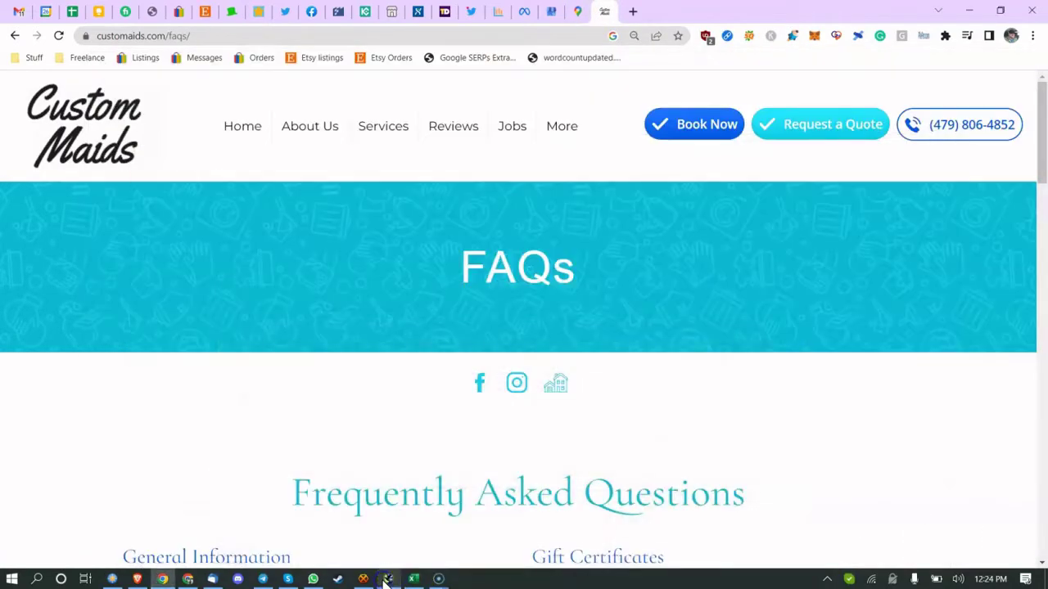
{"action": "left_click", "coordinate": [388, 578]}
{"action": "left_click", "coordinate": [413, 579]}
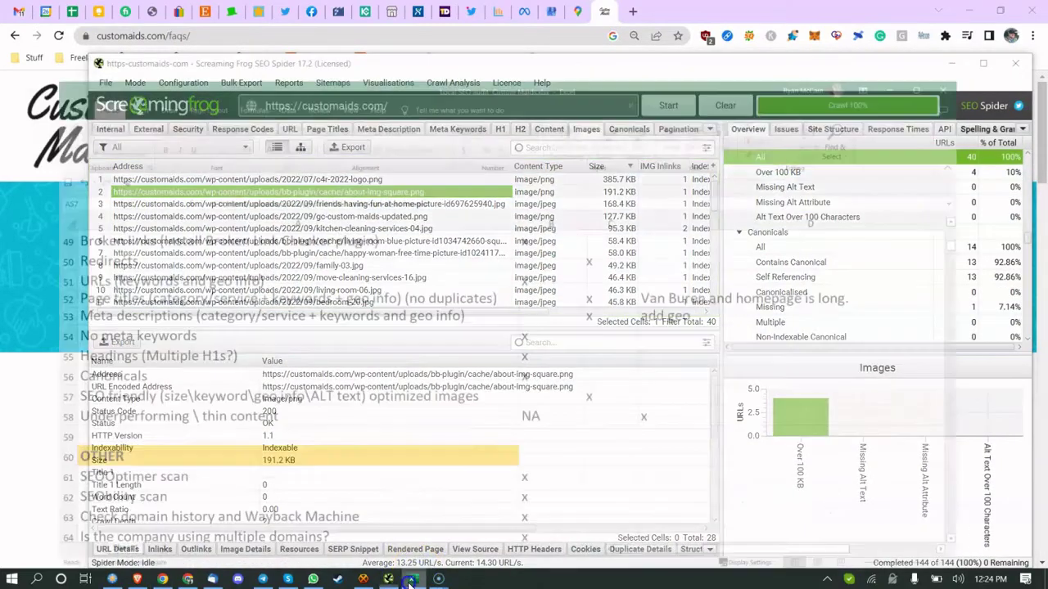
{"action": "scroll", "coordinate": [274, 302], "scroll_direction": "down", "scroll_amount": 1}
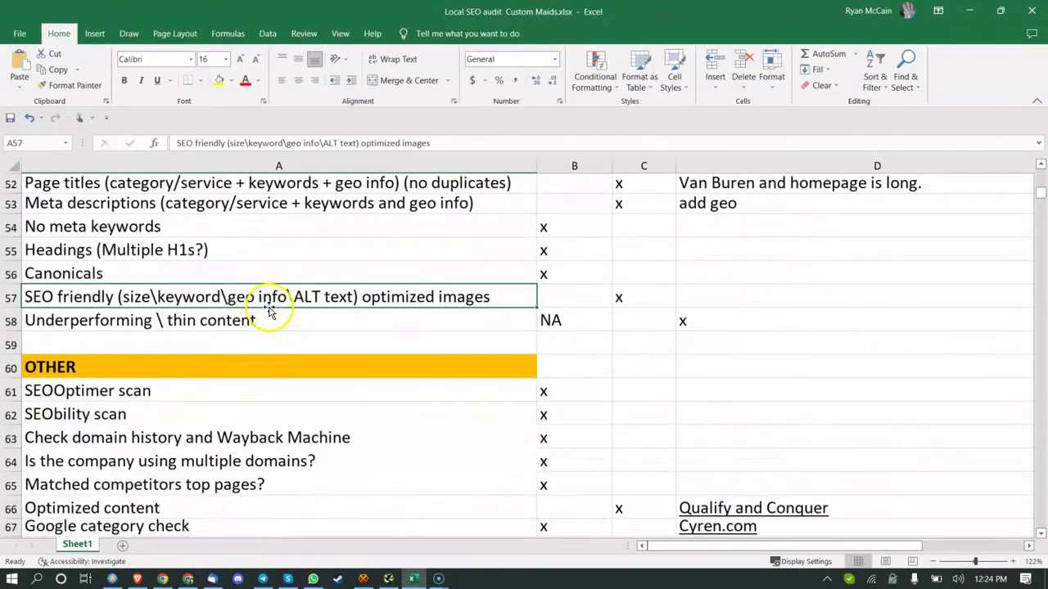
{"action": "left_click", "coordinate": [275, 306]}
{"action": "left_click", "coordinate": [306, 310]}
{"action": "left_click", "coordinate": [309, 297]}
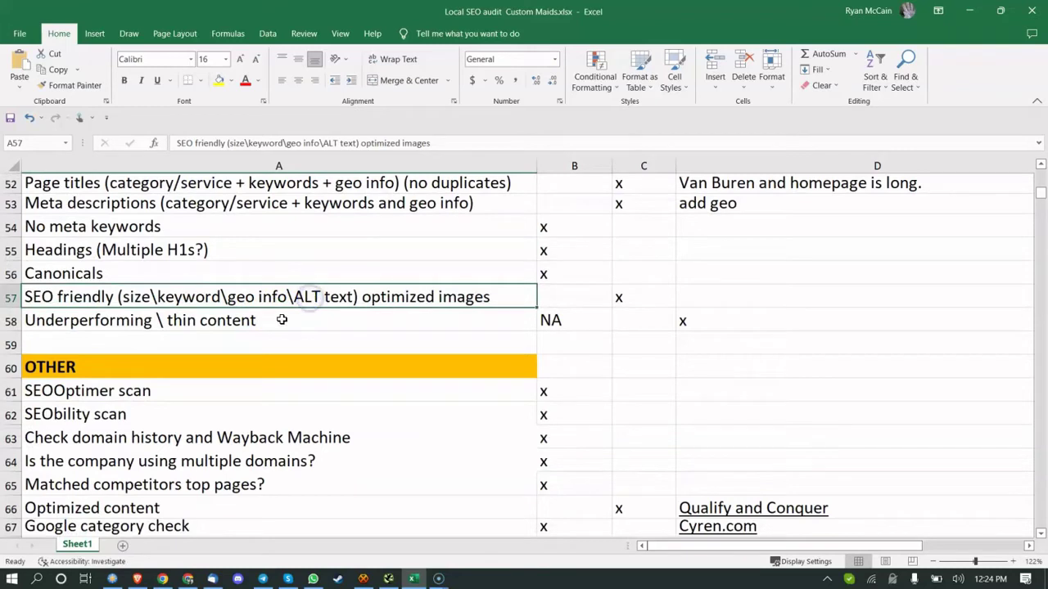
Step: Review the Underperforming \ thin content item and its marks in the audit checklist
{"action": "left_click", "coordinate": [282, 320]}
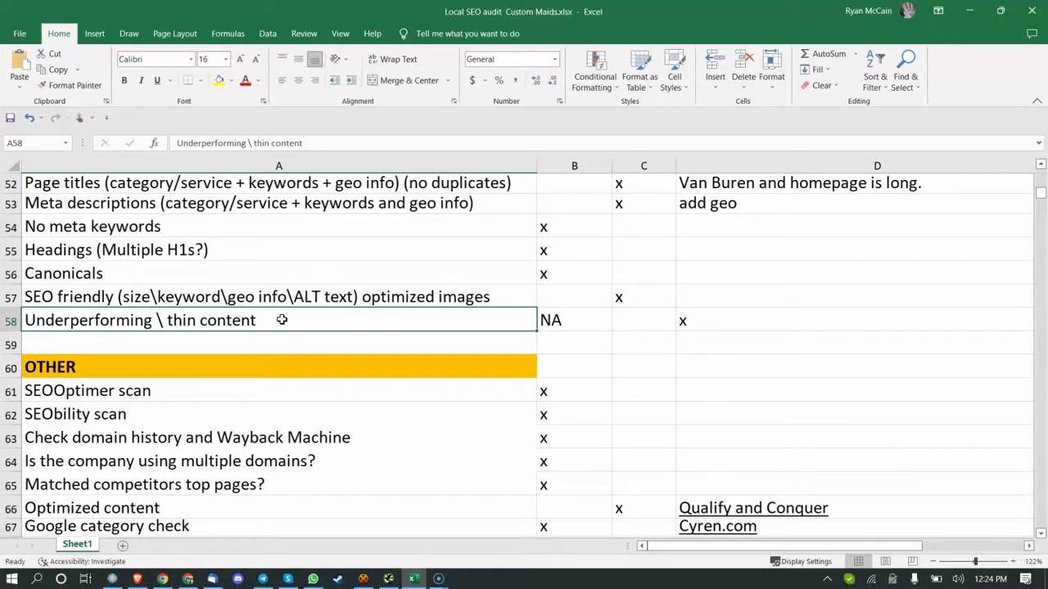
{"action": "scroll", "coordinate": [360, 328], "scroll_direction": "down", "scroll_amount": 1}
{"action": "scroll", "coordinate": [370, 314], "scroll_direction": "up", "scroll_amount": 2}
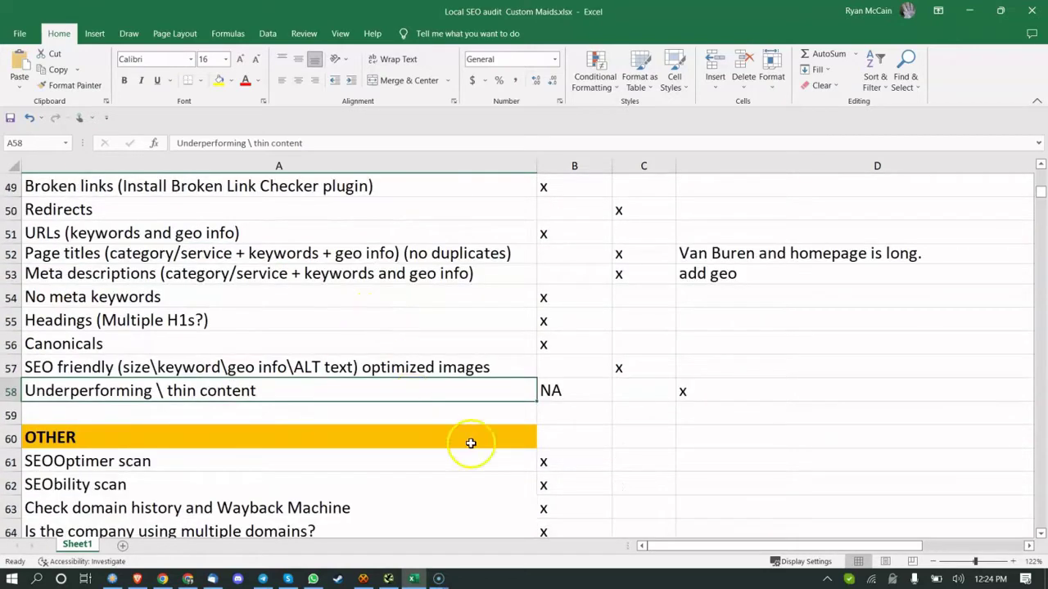
{"action": "left_click", "coordinate": [664, 401]}
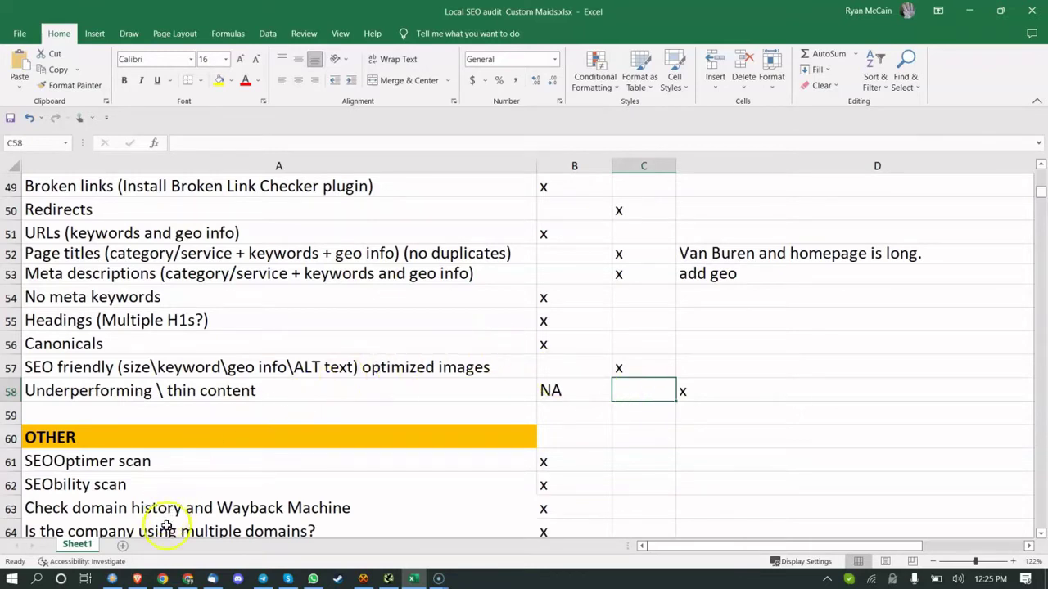
Step: For the image item's geo info, check the address of Walmart House Cleaning Services in Google Maps, then return to the audit
{"action": "left_click", "coordinate": [335, 373]}
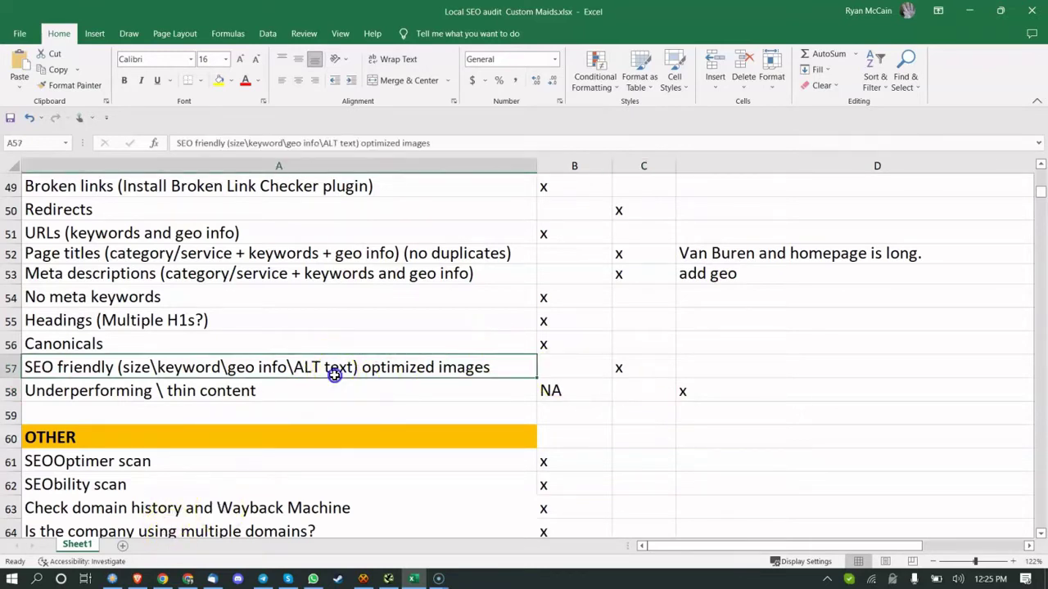
{"action": "left_click", "coordinate": [162, 579]}
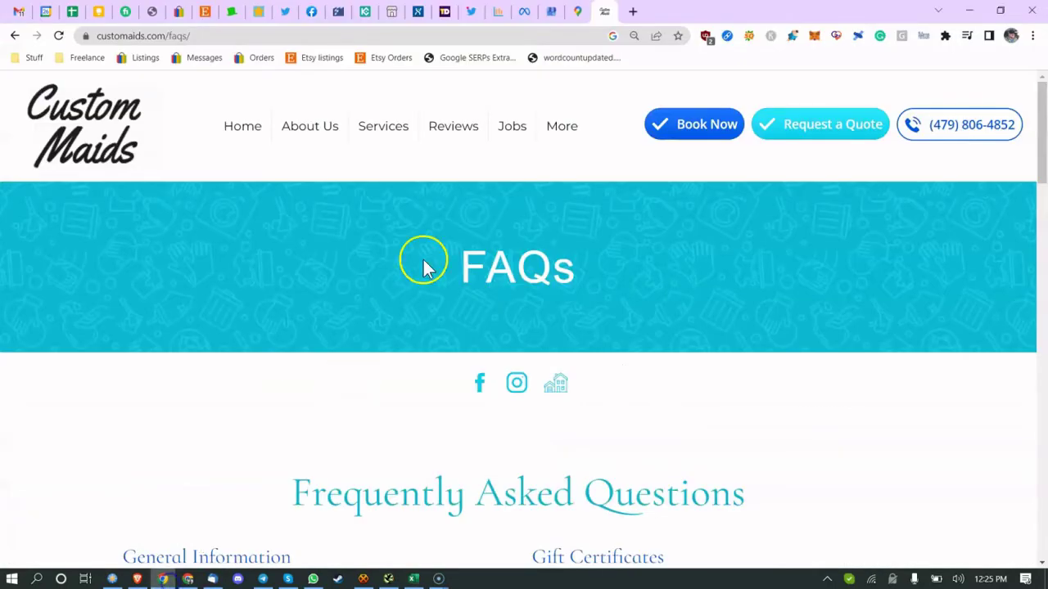
{"action": "left_click", "coordinate": [577, 11]}
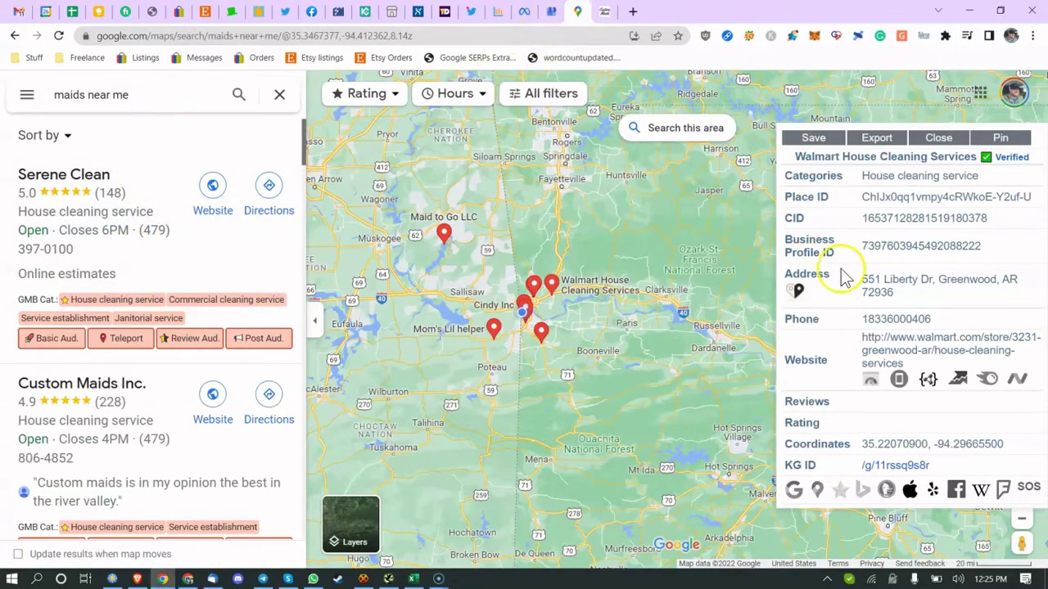
{"action": "left_click_drag", "start_coordinate": [883, 279], "coordinate": [959, 284]}
{"action": "left_click", "coordinate": [413, 578]}
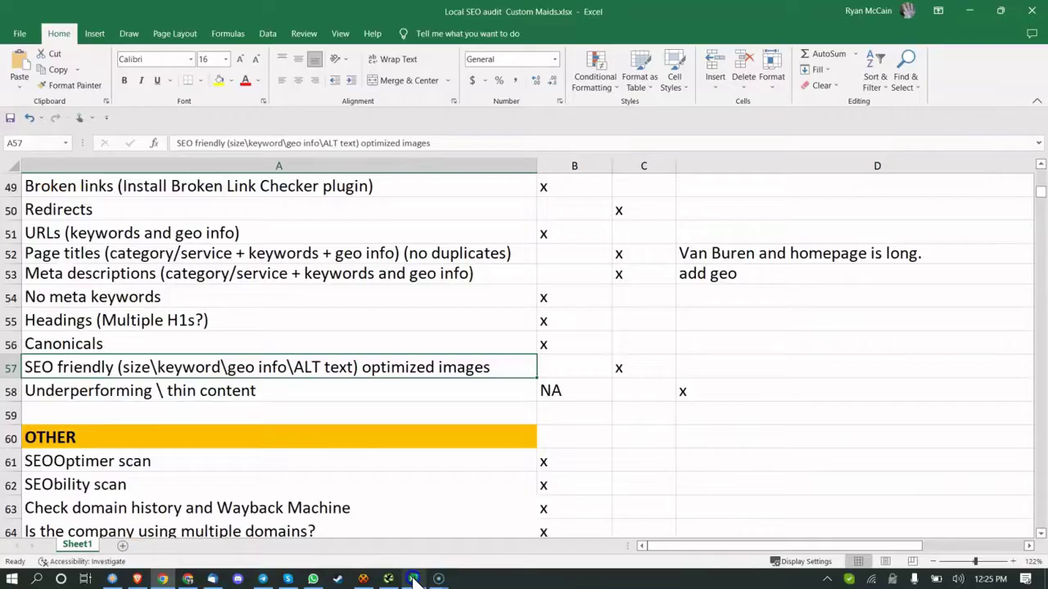
Step: Switch to the Custom Maids FAQs page in Chrome and examine the contact information and service areas in its footer
{"action": "left_click", "coordinate": [162, 579]}
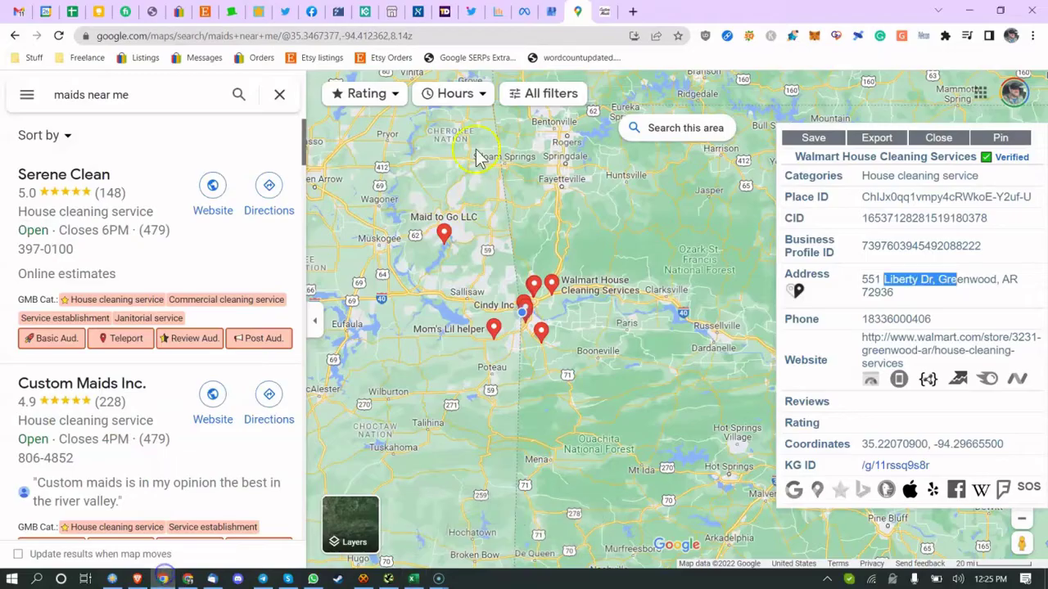
{"action": "left_click", "coordinate": [603, 12]}
{"action": "scroll", "coordinate": [456, 297], "scroll_direction": "down", "scroll_amount": 15}
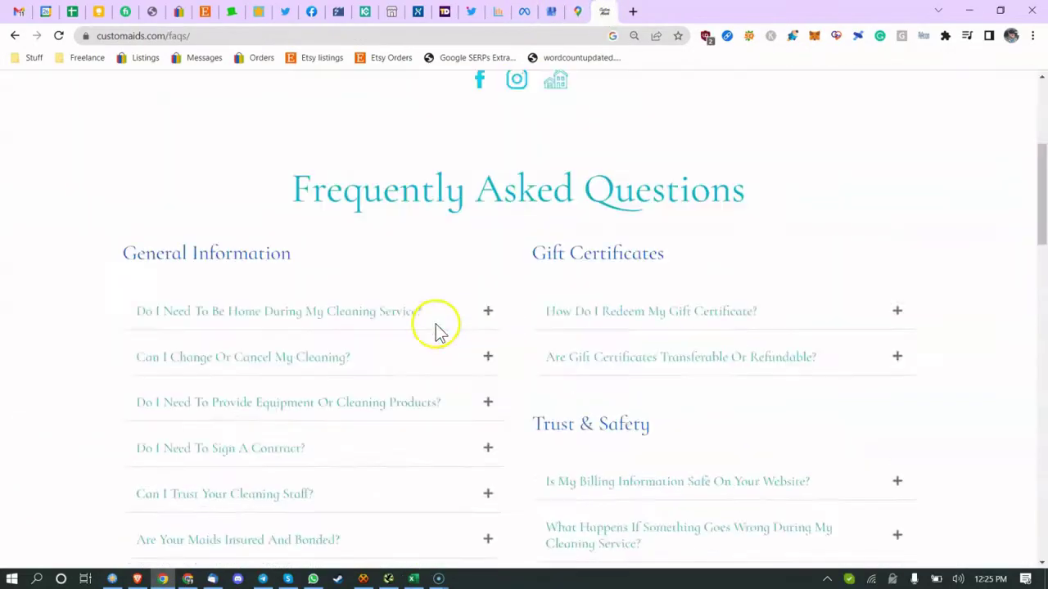
{"action": "scroll", "coordinate": [434, 337], "scroll_direction": "down", "scroll_amount": 5}
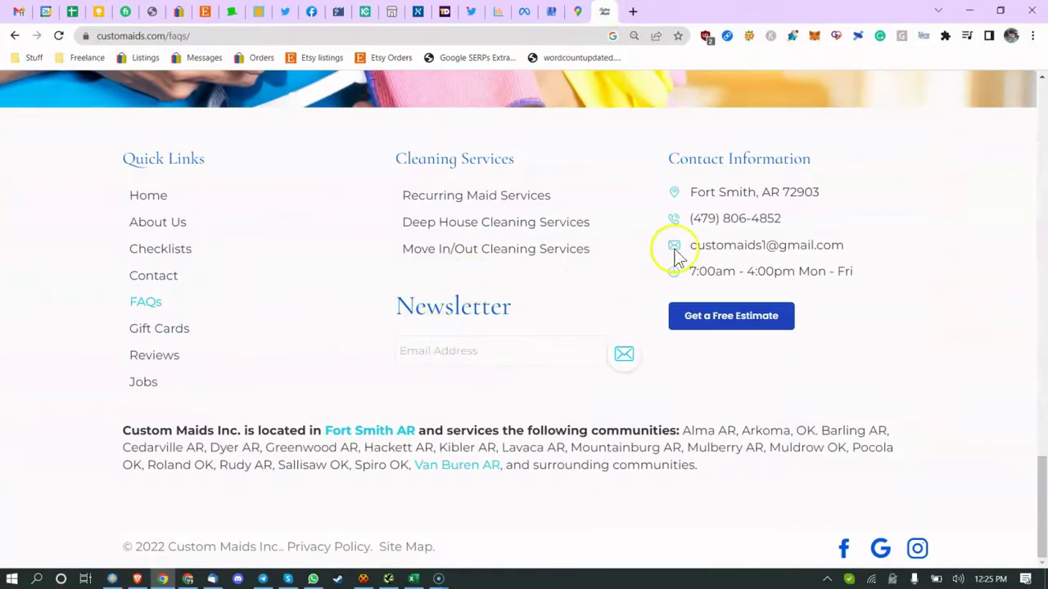
Step: Return to the Excel audit and review the SEOOptimer scan and SEObility scan items in the OTHER section
{"action": "left_click", "coordinate": [387, 579]}
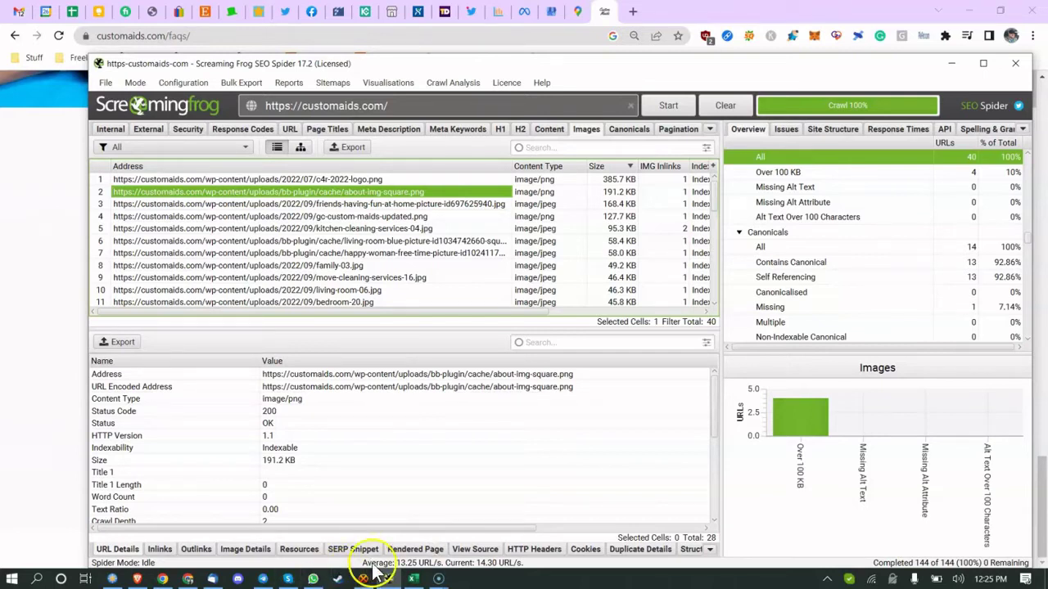
{"action": "left_click", "coordinate": [413, 578]}
{"action": "left_click", "coordinate": [390, 404]}
{"action": "scroll", "coordinate": [363, 402], "scroll_direction": "down", "scroll_amount": 3}
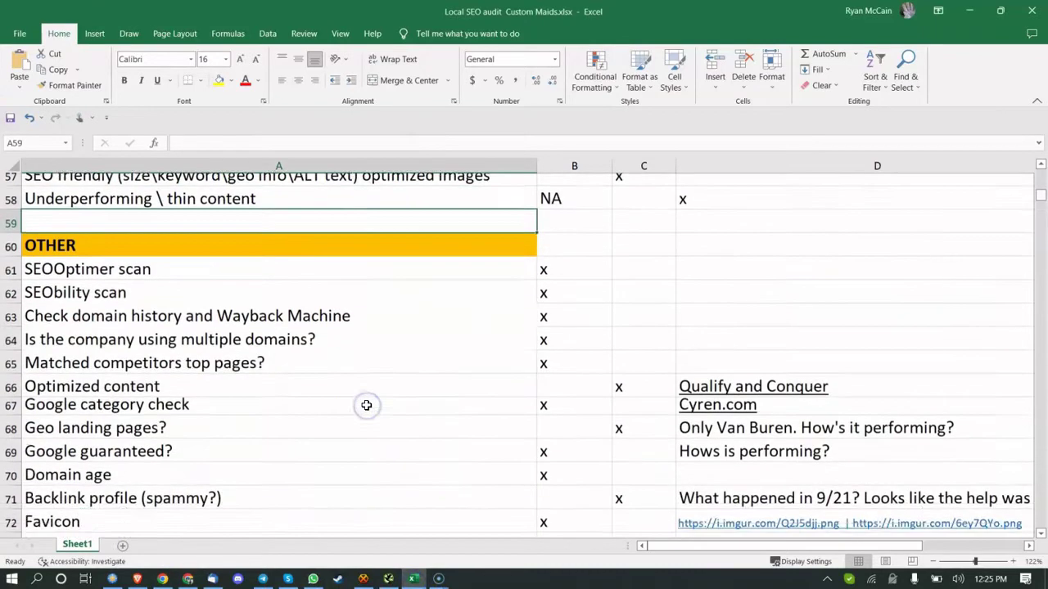
{"action": "left_click", "coordinate": [276, 257]}
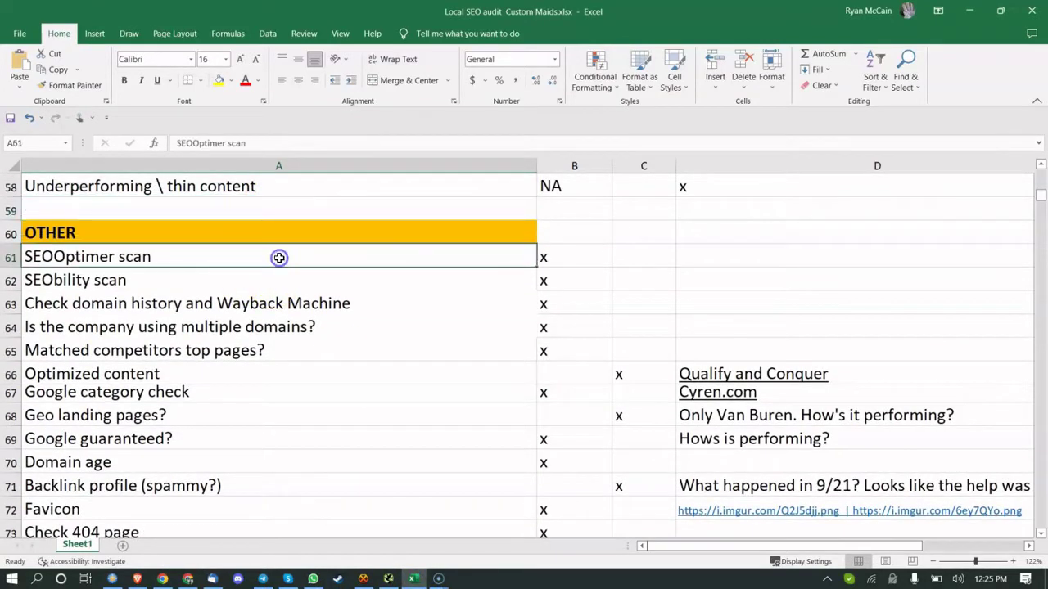
{"action": "left_click", "coordinate": [470, 285]}
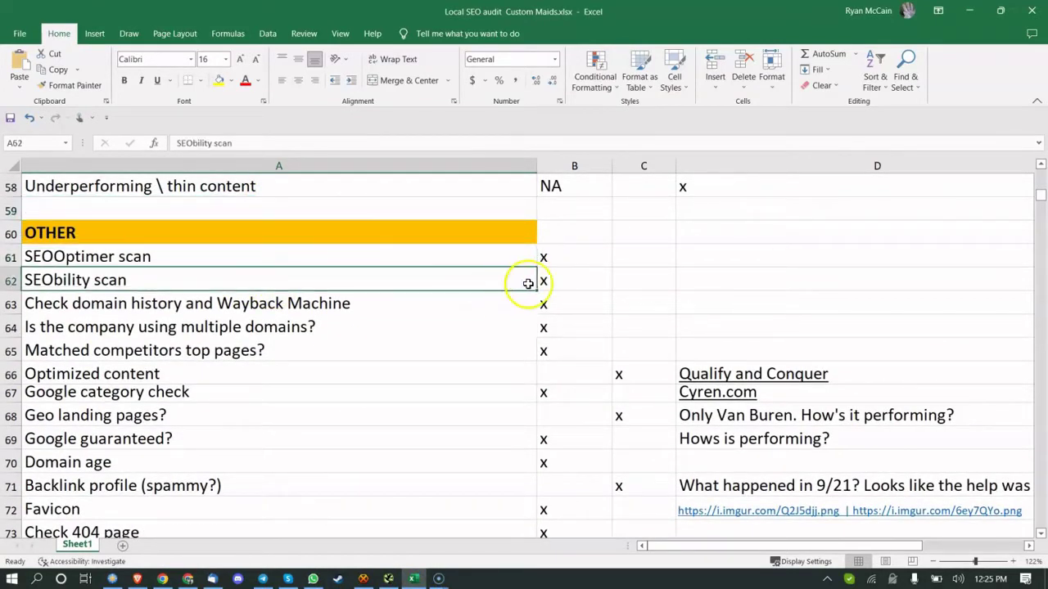
{"action": "left_click", "coordinate": [563, 283]}
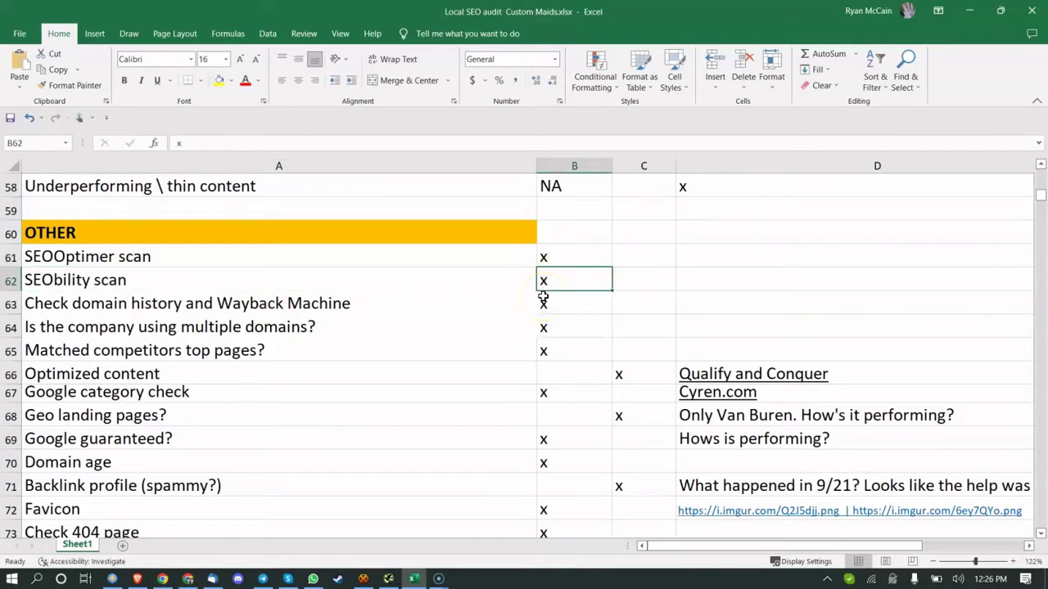
Step: Review the OTHER section items from Check domain history and Wayback Machine to Optimized content
{"action": "left_click", "coordinate": [509, 299]}
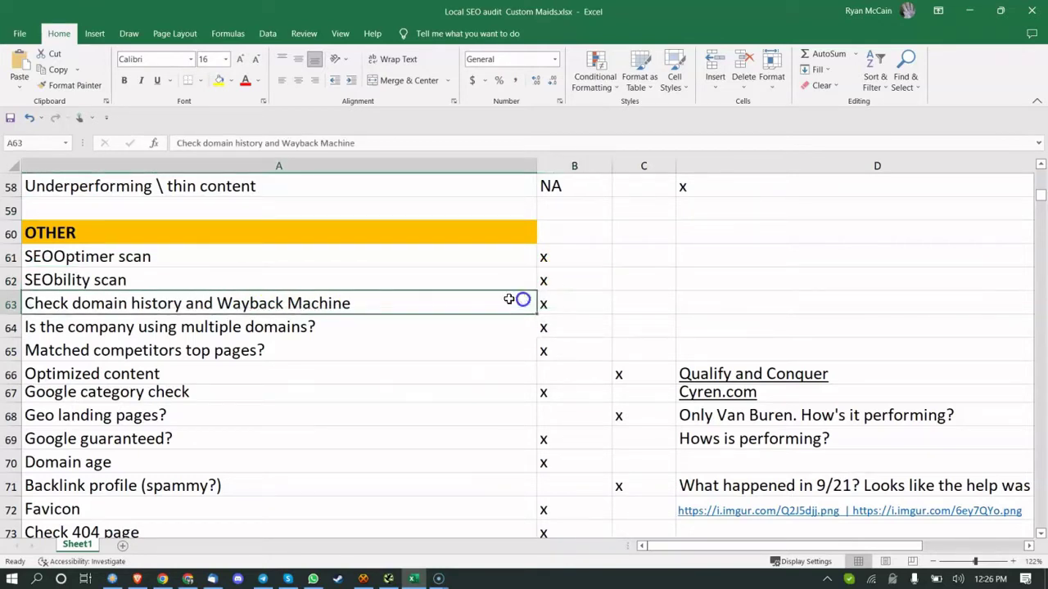
{"action": "left_click", "coordinate": [388, 307]}
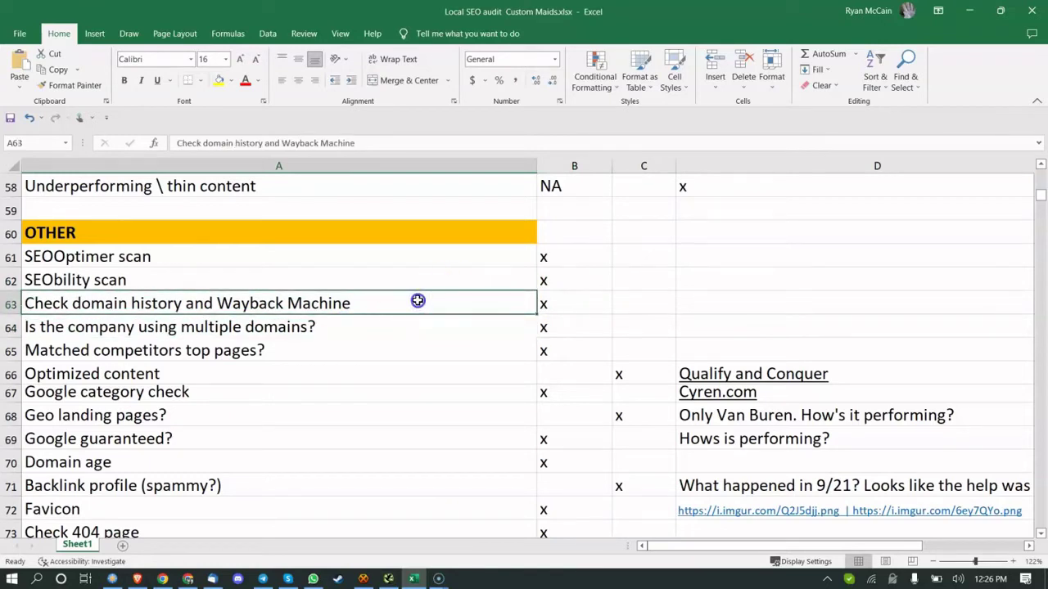
{"action": "left_click", "coordinate": [396, 327]}
{"action": "left_click", "coordinate": [402, 305]}
{"action": "left_click", "coordinate": [398, 317]}
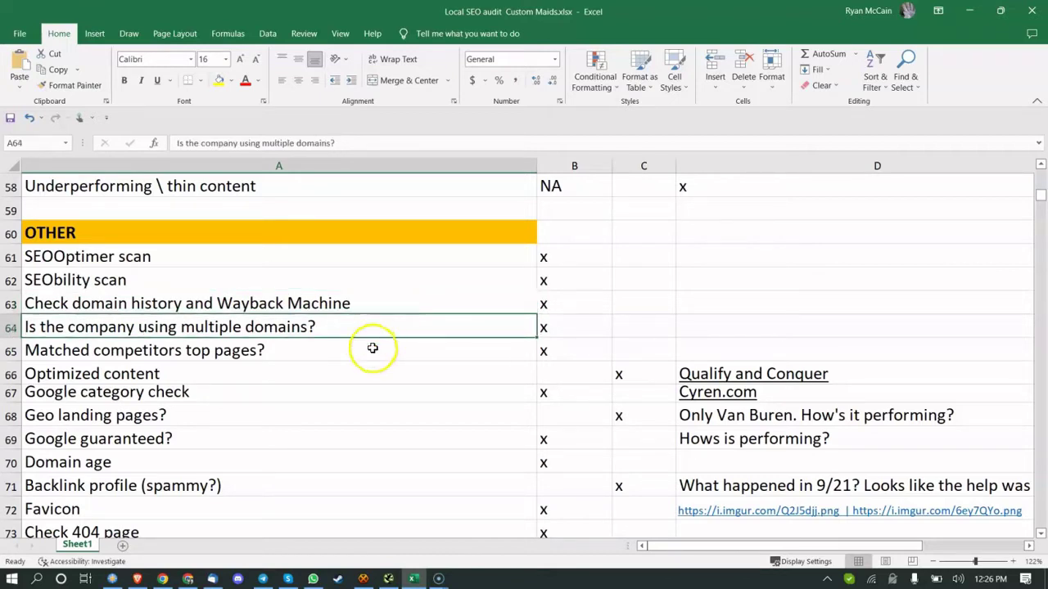
{"action": "left_click", "coordinate": [371, 348]}
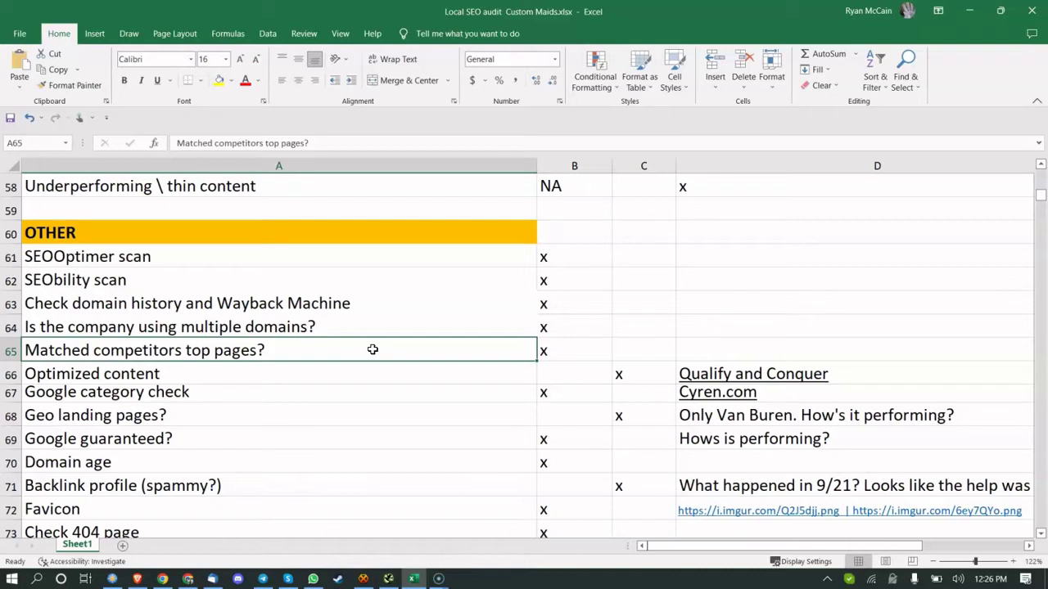
{"action": "left_click", "coordinate": [388, 374]}
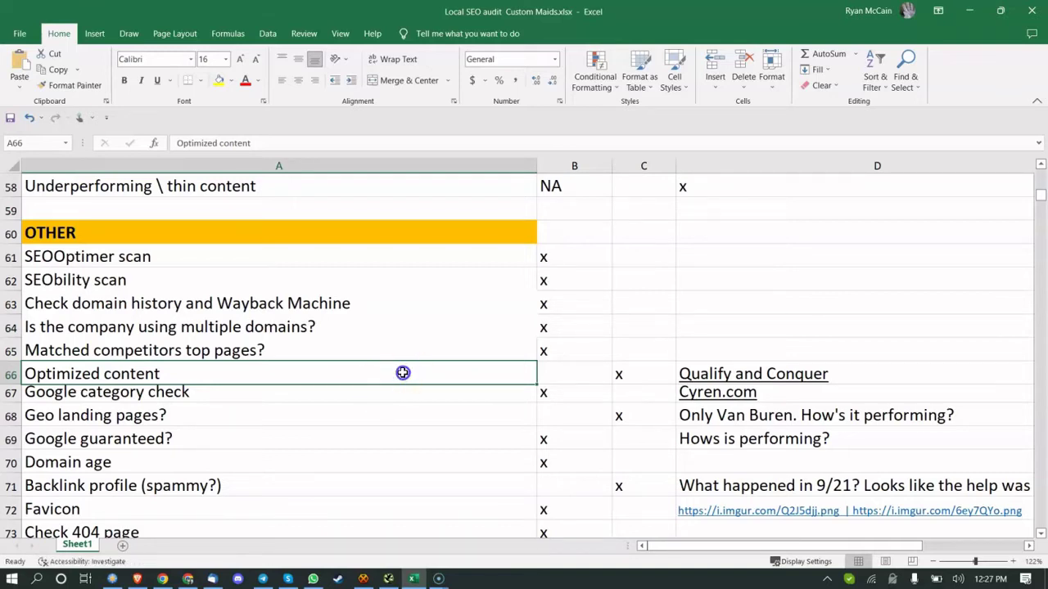
Step: Check the Qualify and Conquer link noted for the Optimized content item, and close the page it opens
{"action": "left_click", "coordinate": [407, 398]}
{"action": "left_click", "coordinate": [480, 370]}
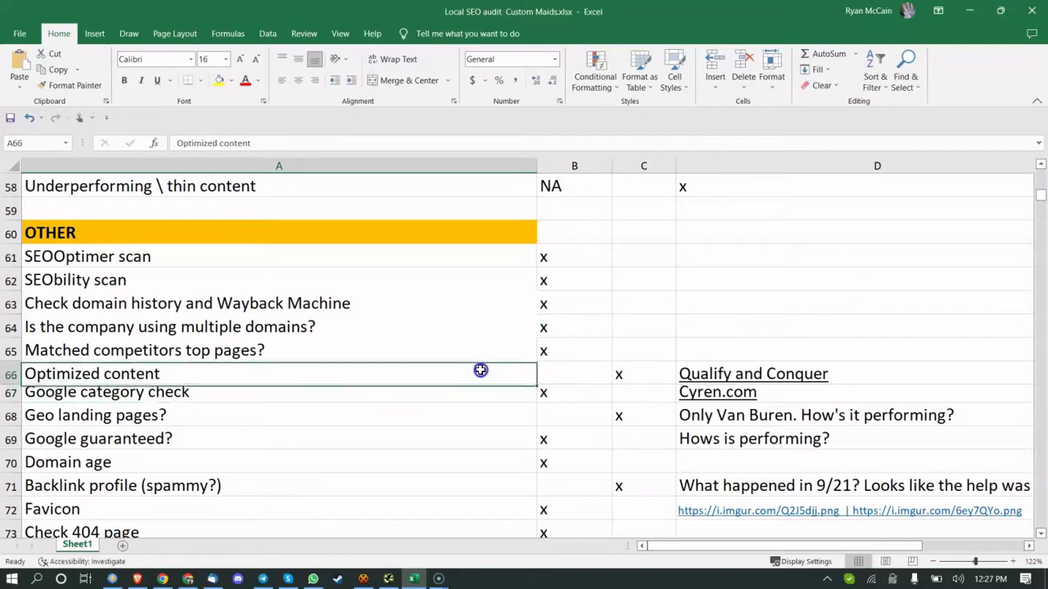
{"action": "left_click", "coordinate": [694, 372]}
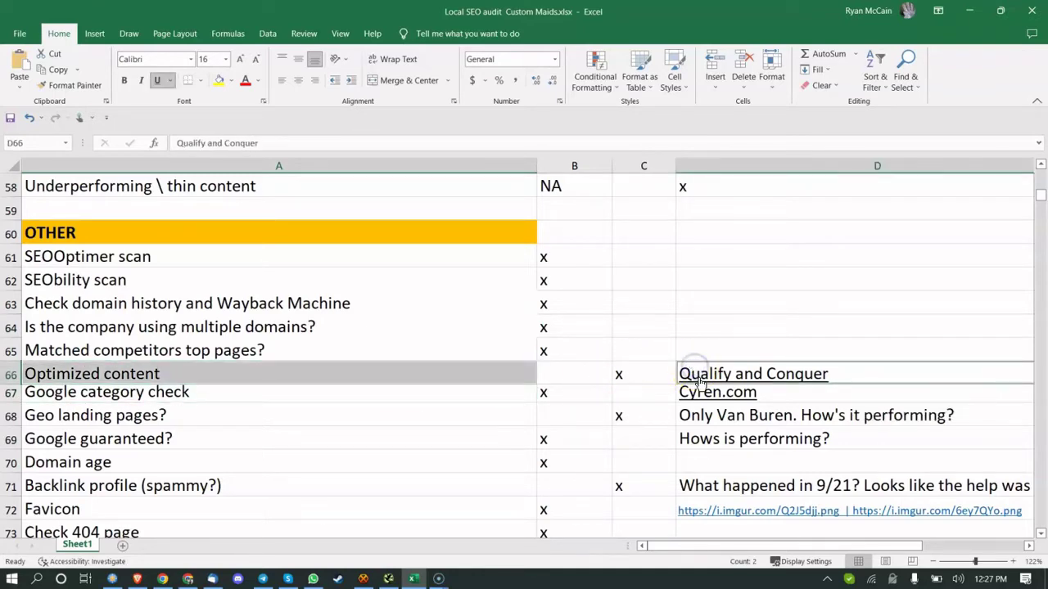
{"action": "double_click", "coordinate": [702, 375]}
{"action": "left_click", "coordinate": [702, 375]}
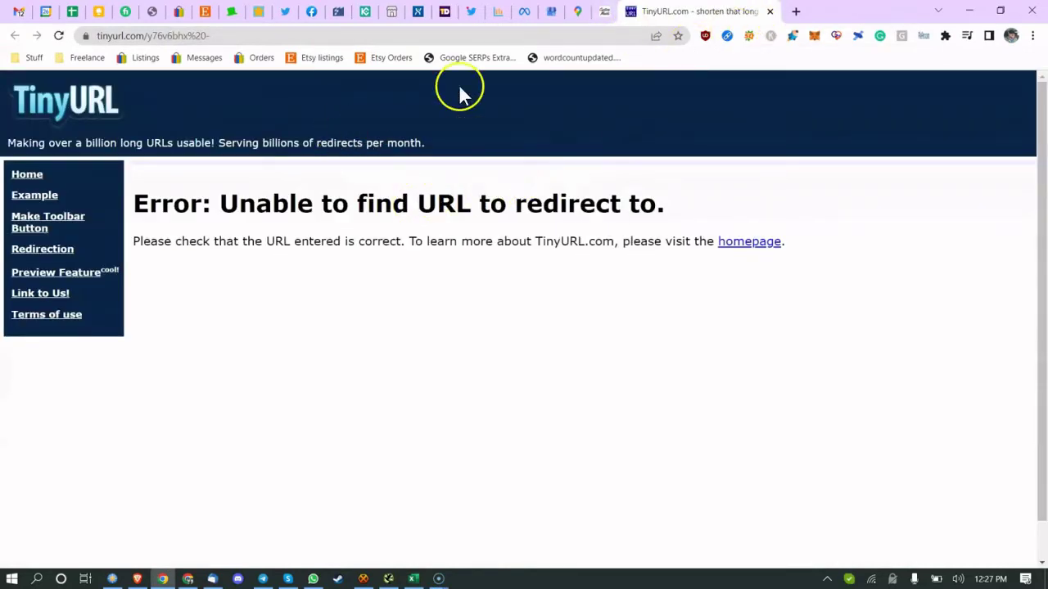
{"action": "left_click", "coordinate": [768, 12]}
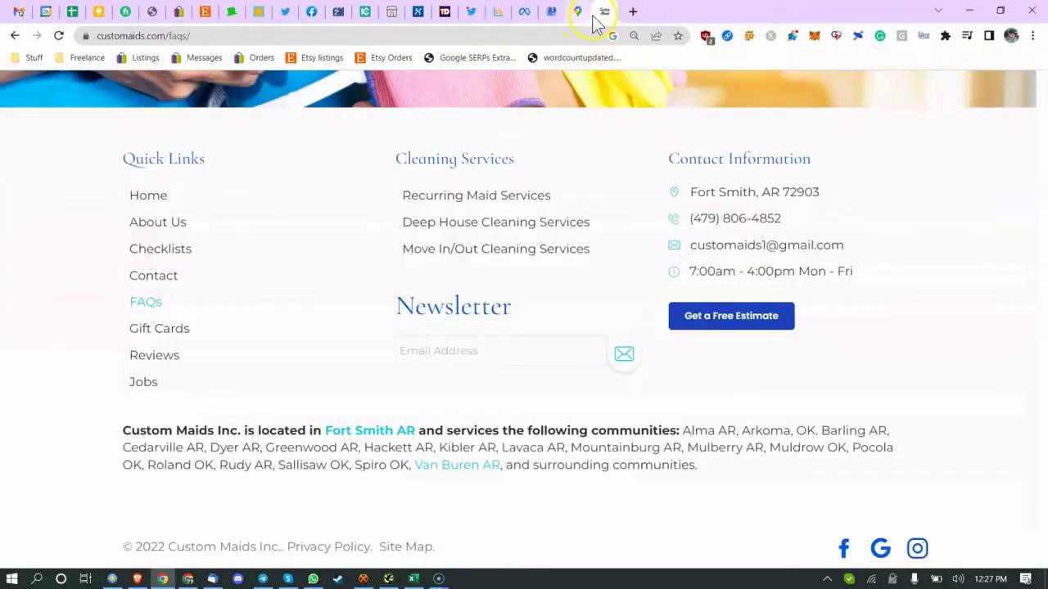
Step: Search Google for "norzer qualify and conquer", open the YouTube video about creating SEO content, and copy its URL
{"action": "left_click", "coordinate": [634, 11]}
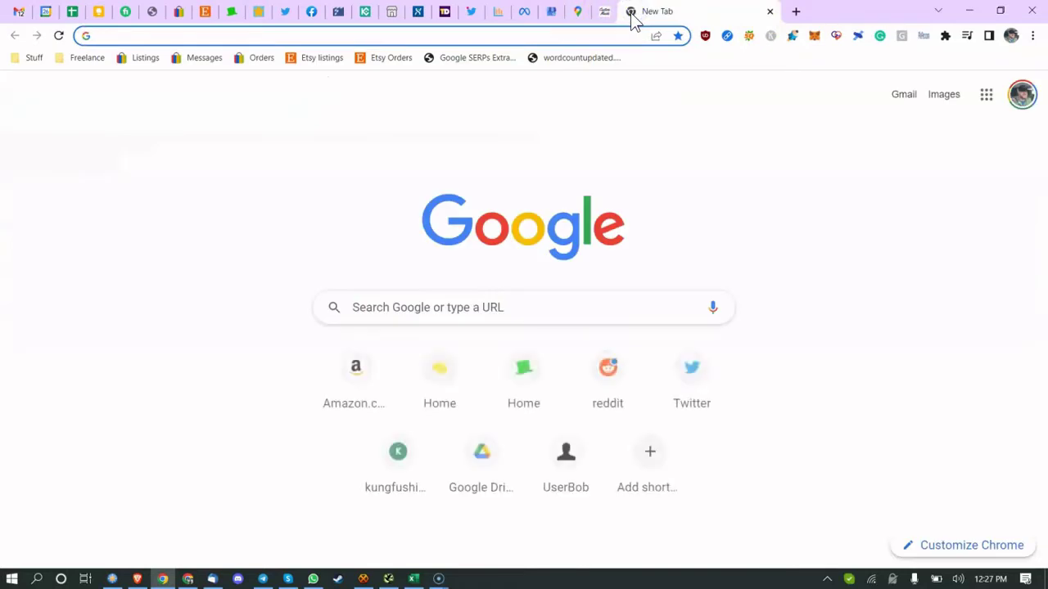
{"action": "type", "text": "norzer qualify and"}
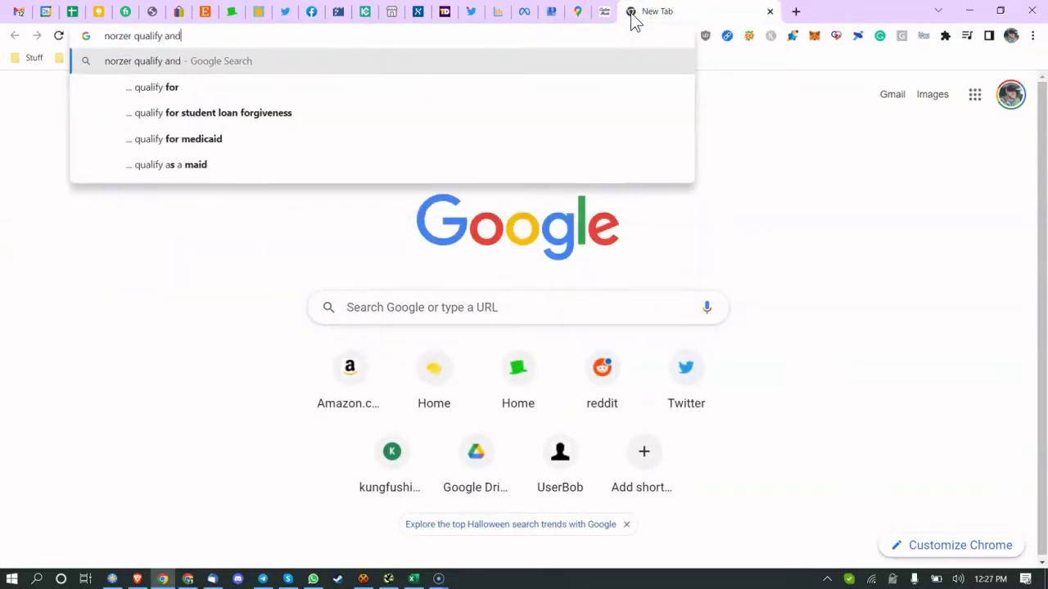
{"action": "type", "text": " conquer"}
{"action": "key", "text": "Return"}
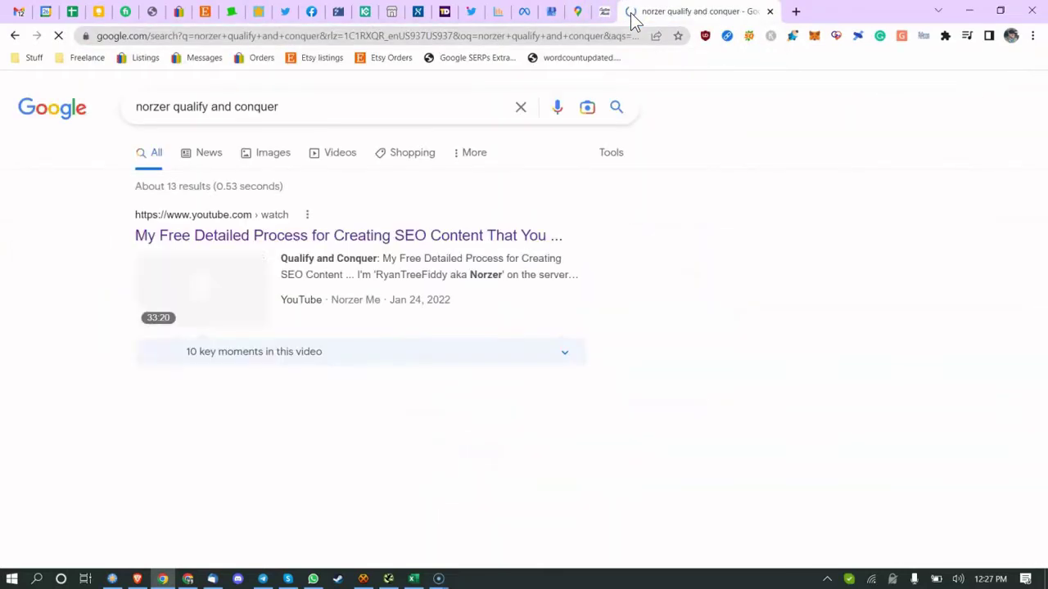
{"action": "left_click", "coordinate": [439, 243]}
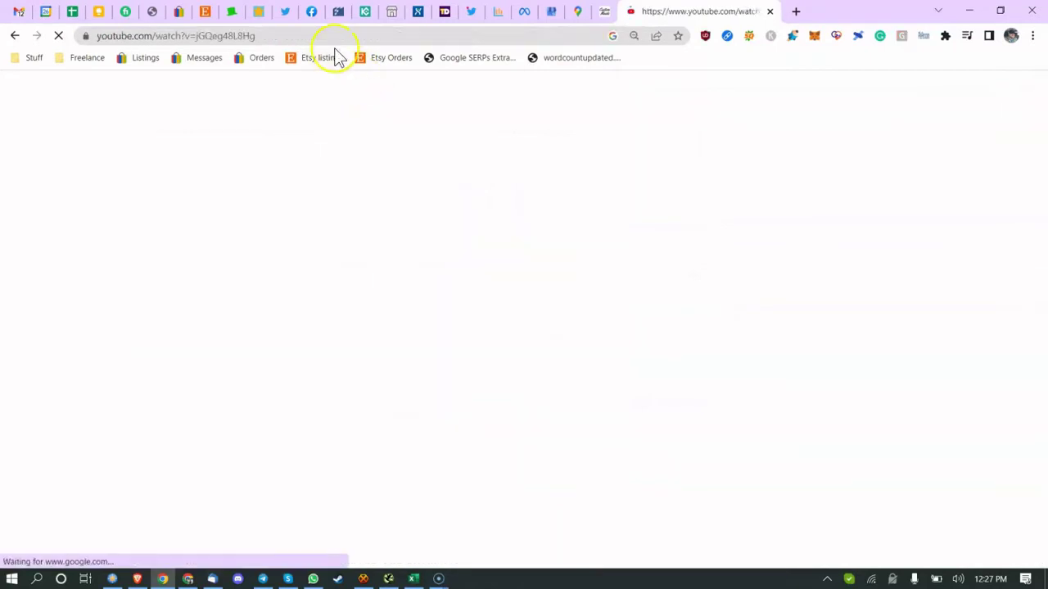
{"action": "left_click", "coordinate": [329, 38]}
{"action": "key", "text": "ctrl+c"}
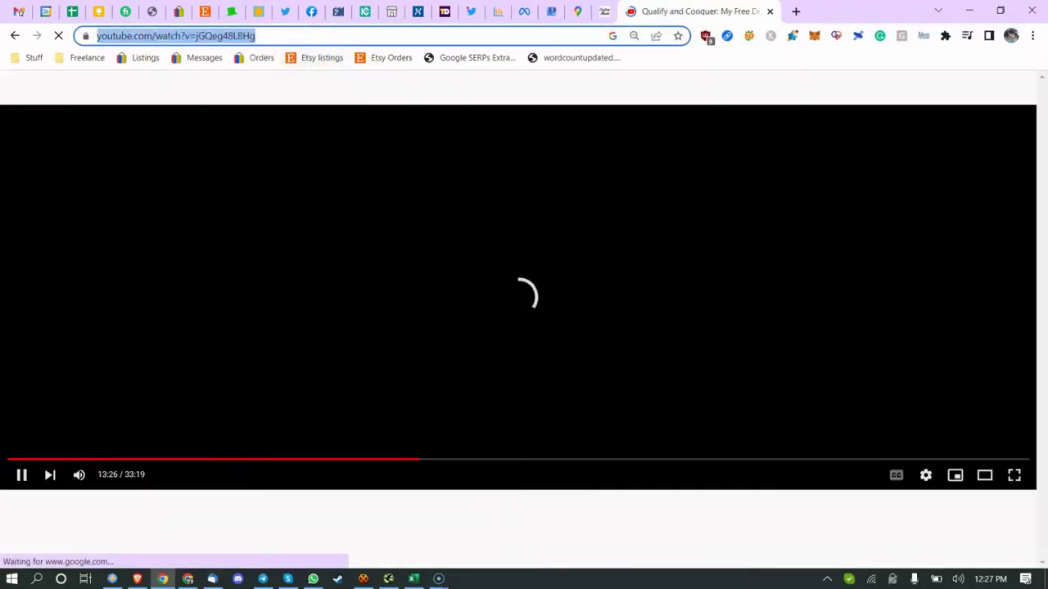
Step: Stop the Qualify and Conquer video's playback and close its page
{"action": "double_click", "coordinate": [13, 480]}
{"action": "left_click", "coordinate": [13, 483]}
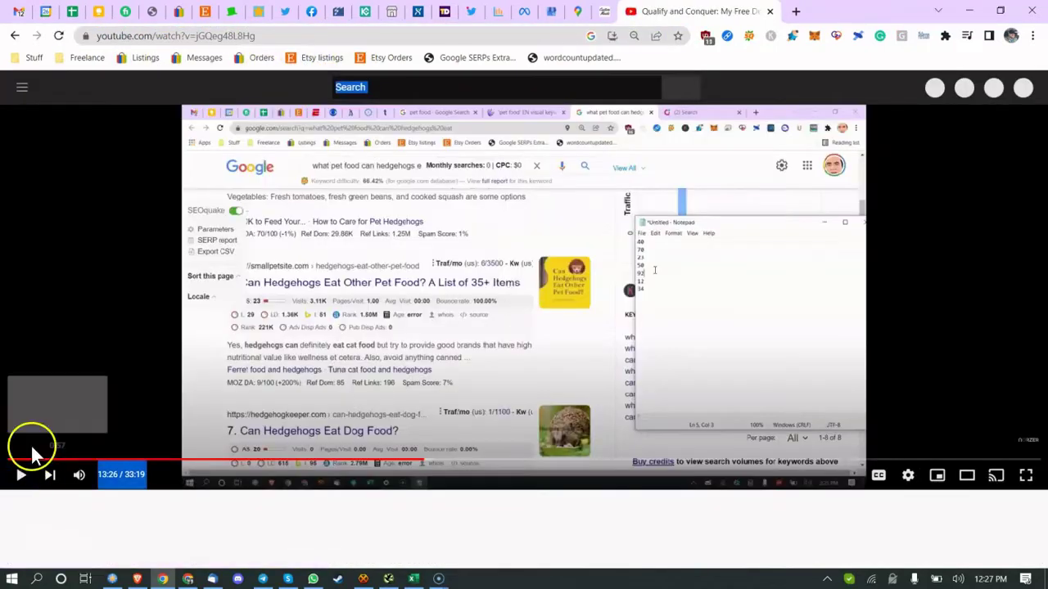
{"action": "left_click", "coordinate": [5, 469]}
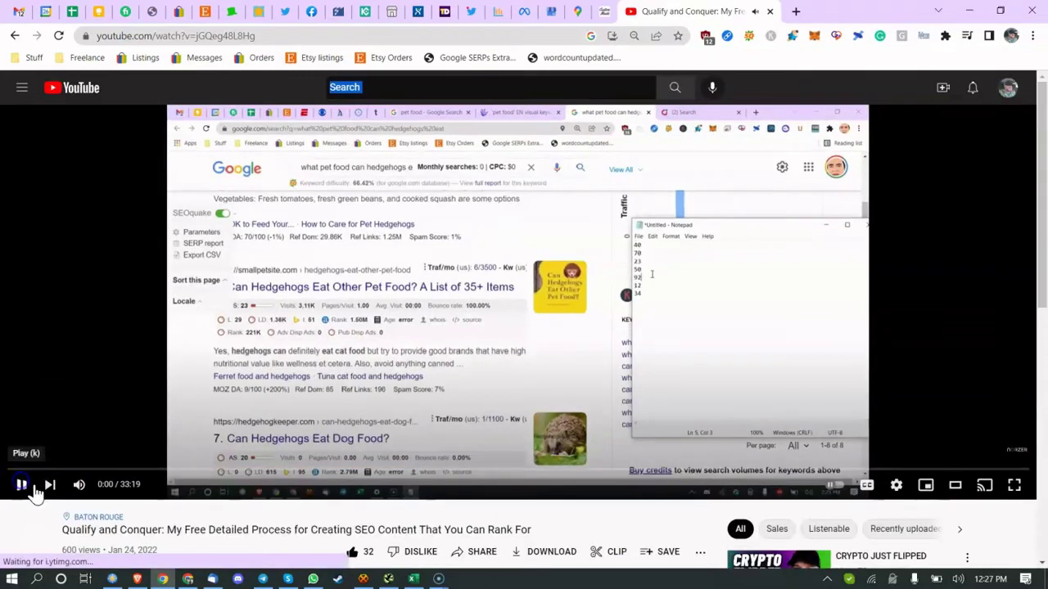
{"action": "left_click", "coordinate": [139, 421]}
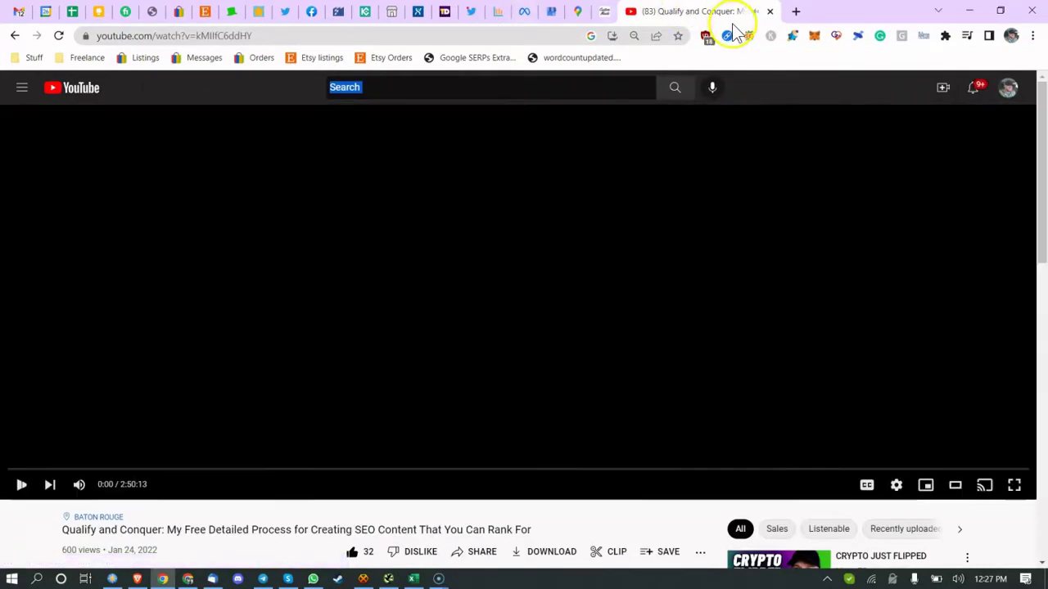
{"action": "left_click", "coordinate": [769, 11]}
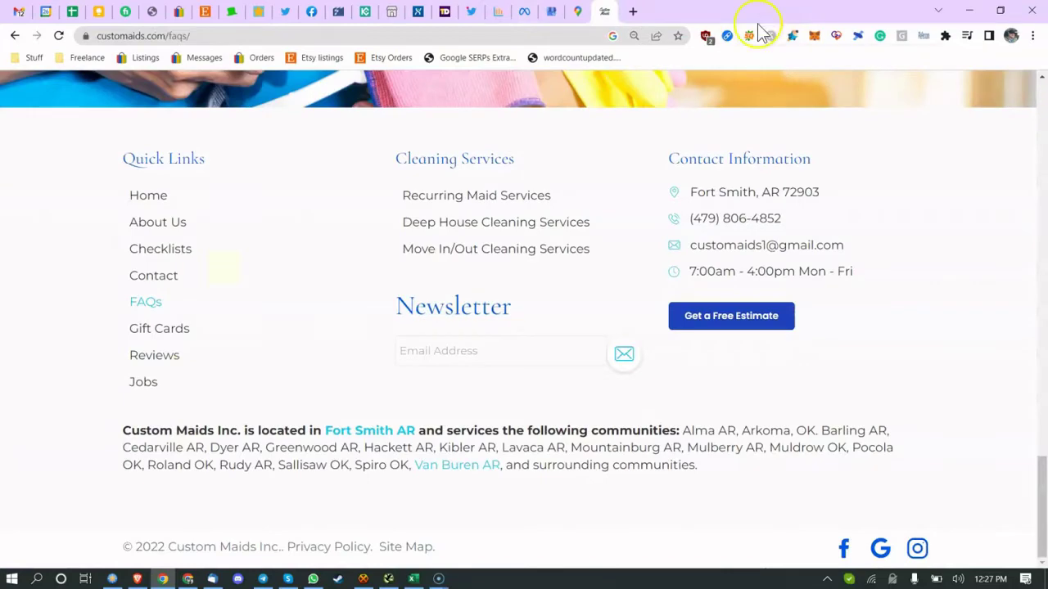
Step: In the Excel audit, replace the Qualify and Conquer text in D66 with the copied YouTube video URL
{"action": "left_click", "coordinate": [409, 579]}
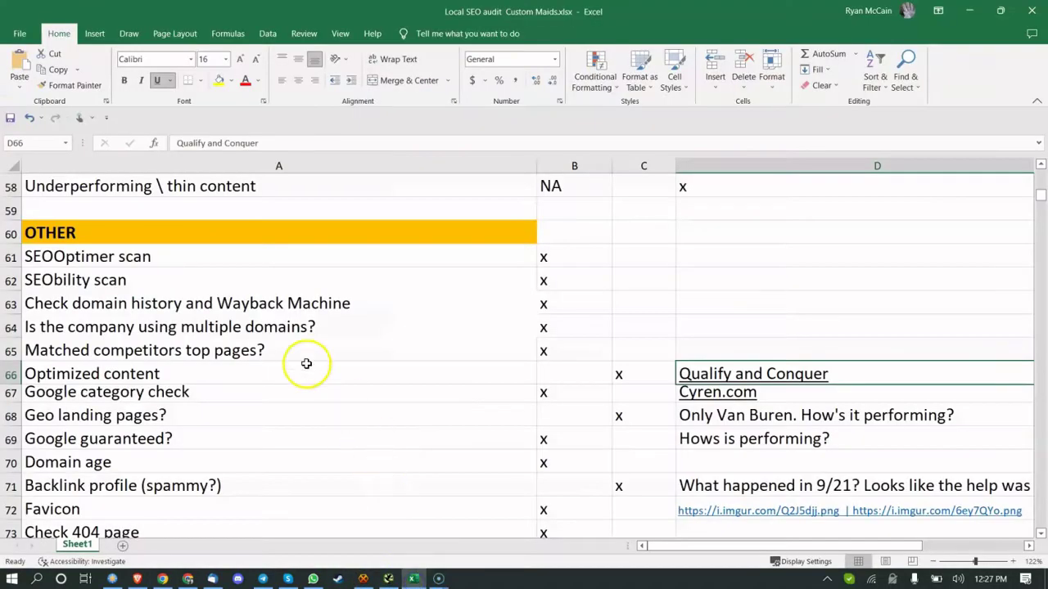
{"action": "double_click", "coordinate": [808, 373]}
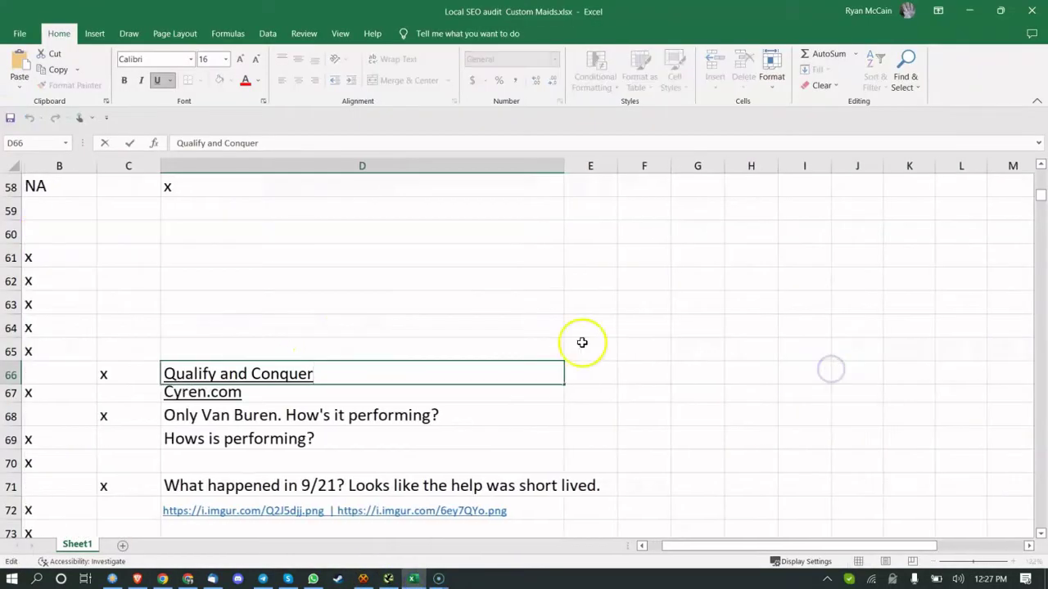
{"action": "left_click_drag", "start_coordinate": [273, 385], "coordinate": [129, 388]}
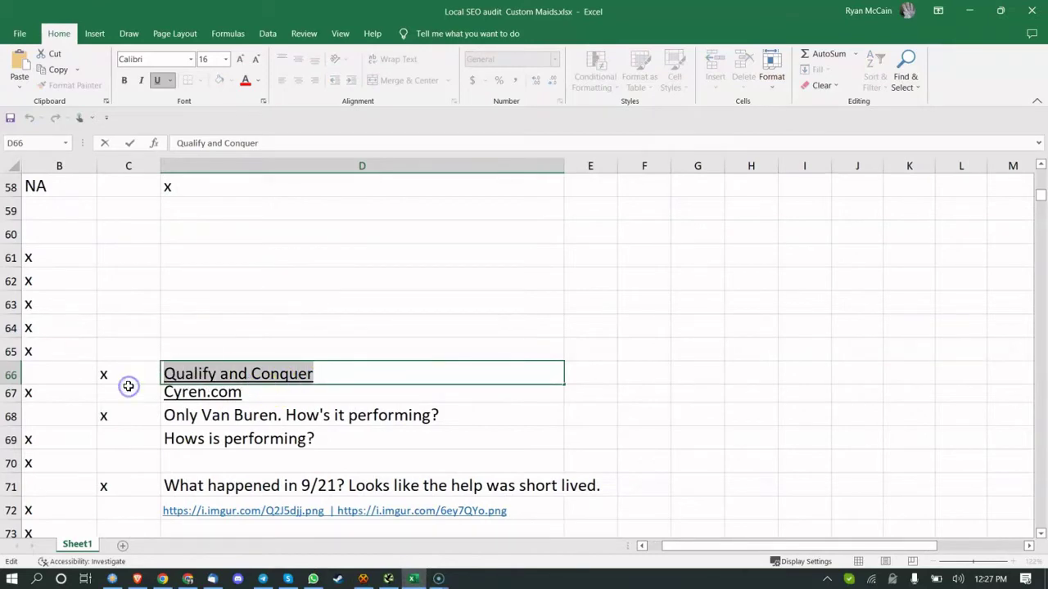
{"action": "key", "text": "ctrl+v"}
{"action": "left_click", "coordinate": [398, 309]}
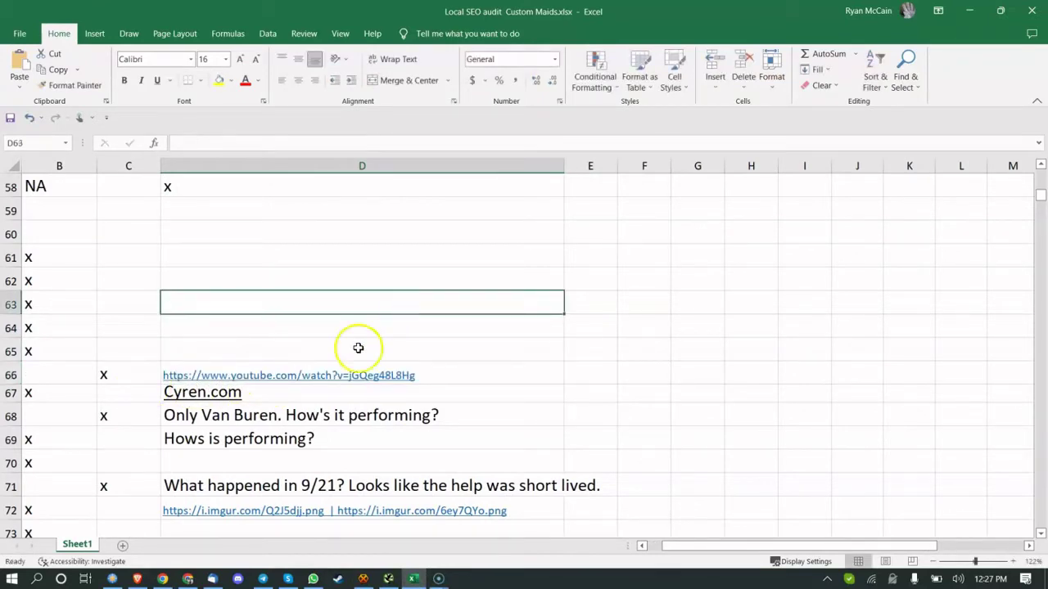
Step: Review the Optimized content and Geo landing pages items, including the note about Van Buren's performance
{"action": "key", "text": "Left"}
{"action": "key", "text": "Left"}
{"action": "key", "text": "Left"}
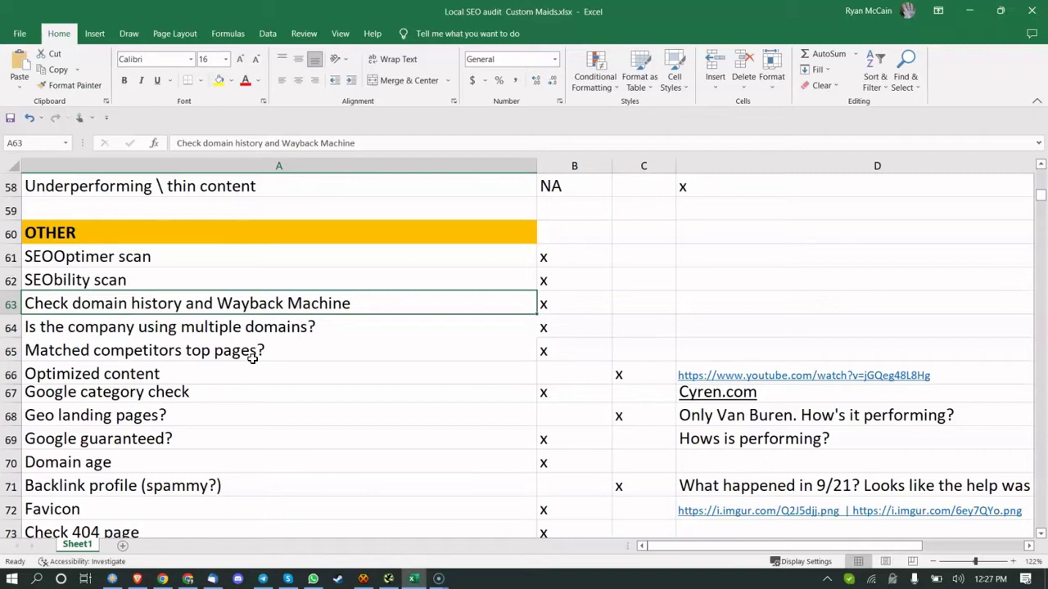
{"action": "left_click", "coordinate": [407, 354]}
{"action": "left_click", "coordinate": [386, 376]}
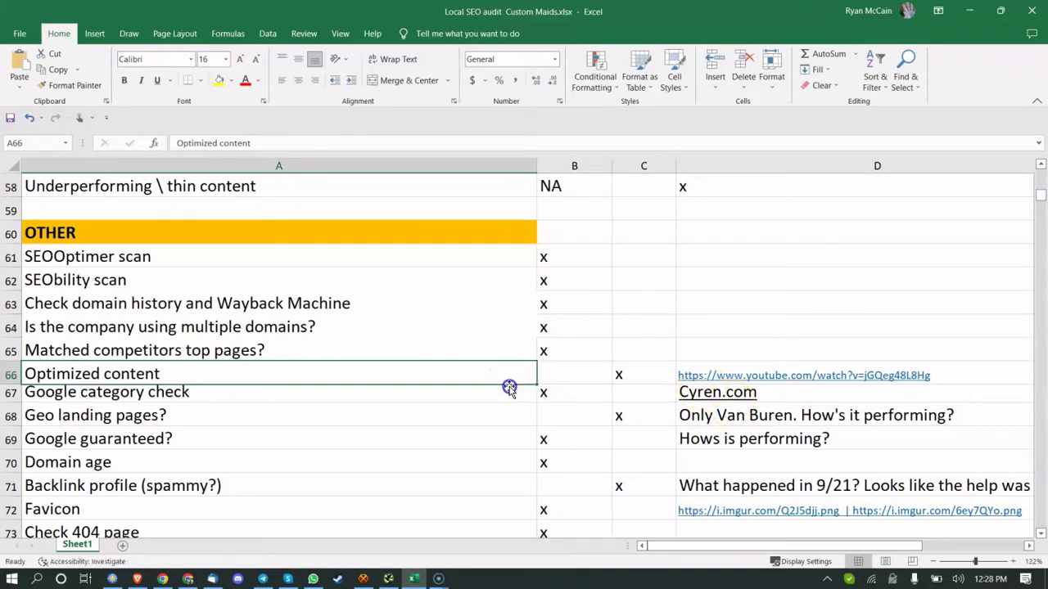
{"action": "left_click", "coordinate": [295, 421]}
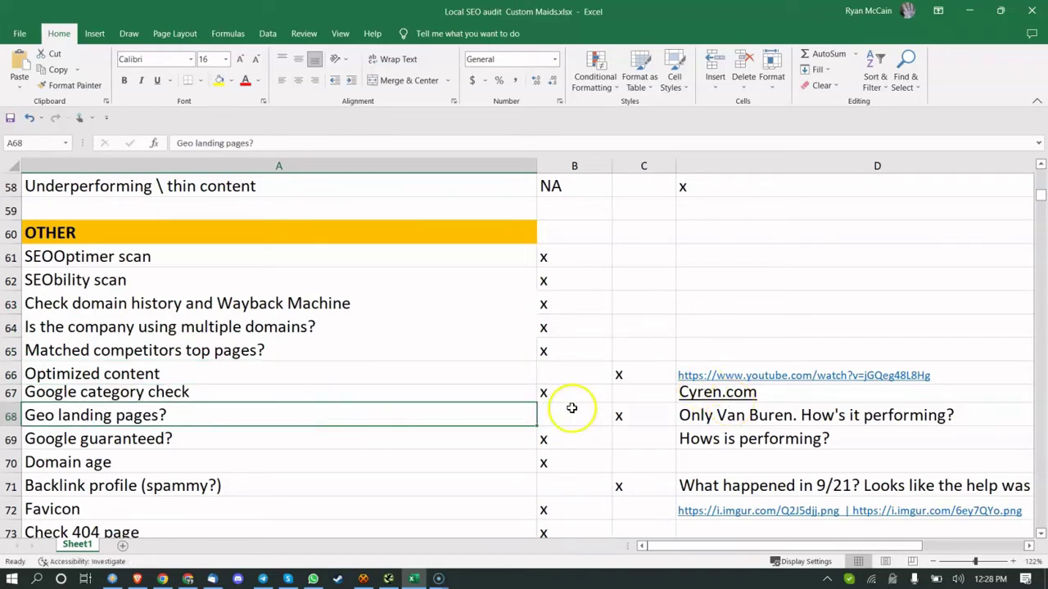
{"action": "left_click", "coordinate": [747, 416]}
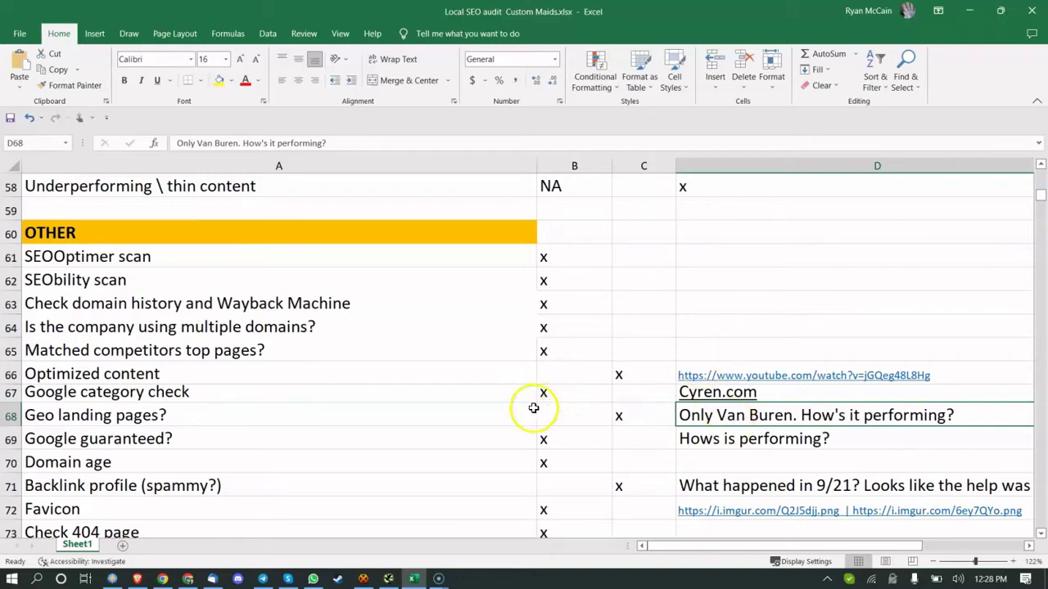
Step: Review the Domain age and Backlink profile items, including the note asking what happened in 9/21
{"action": "scroll", "coordinate": [475, 409], "scroll_direction": "down", "scroll_amount": 2}
{"action": "left_click", "coordinate": [369, 321]}
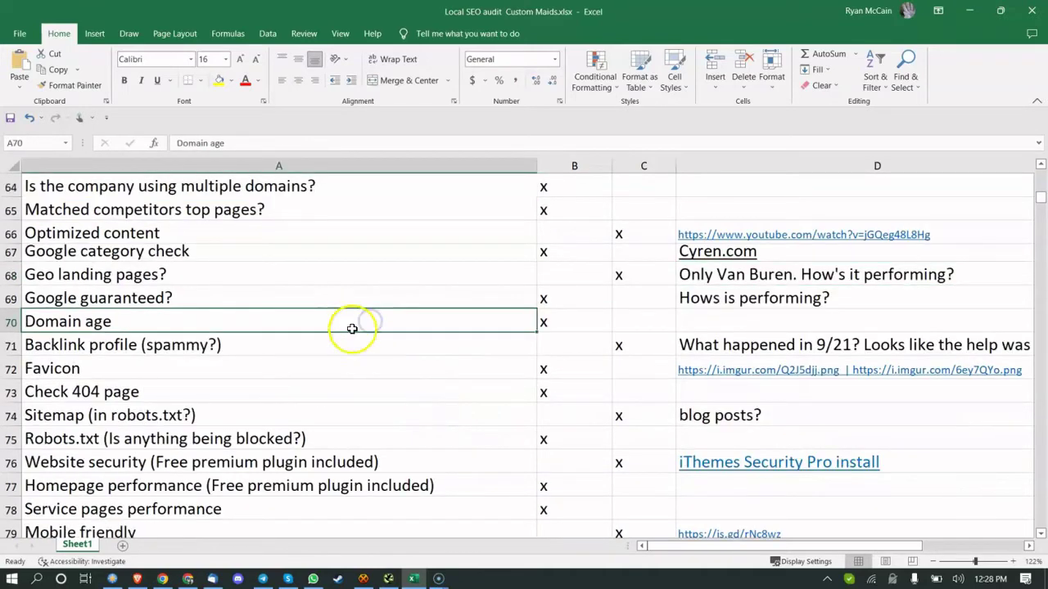
{"action": "left_click", "coordinate": [394, 354]}
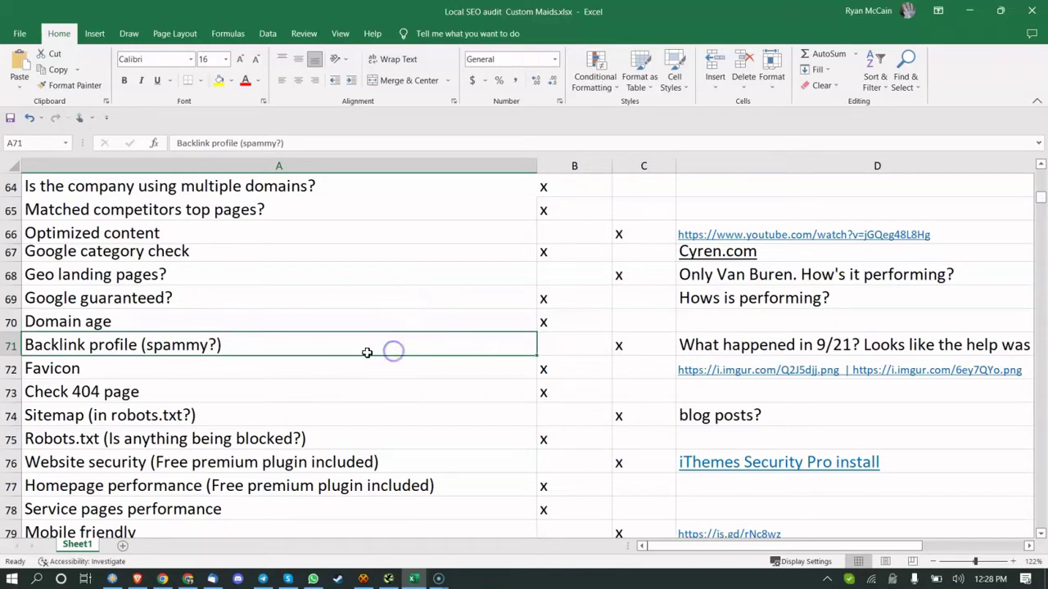
{"action": "left_click", "coordinate": [735, 347]}
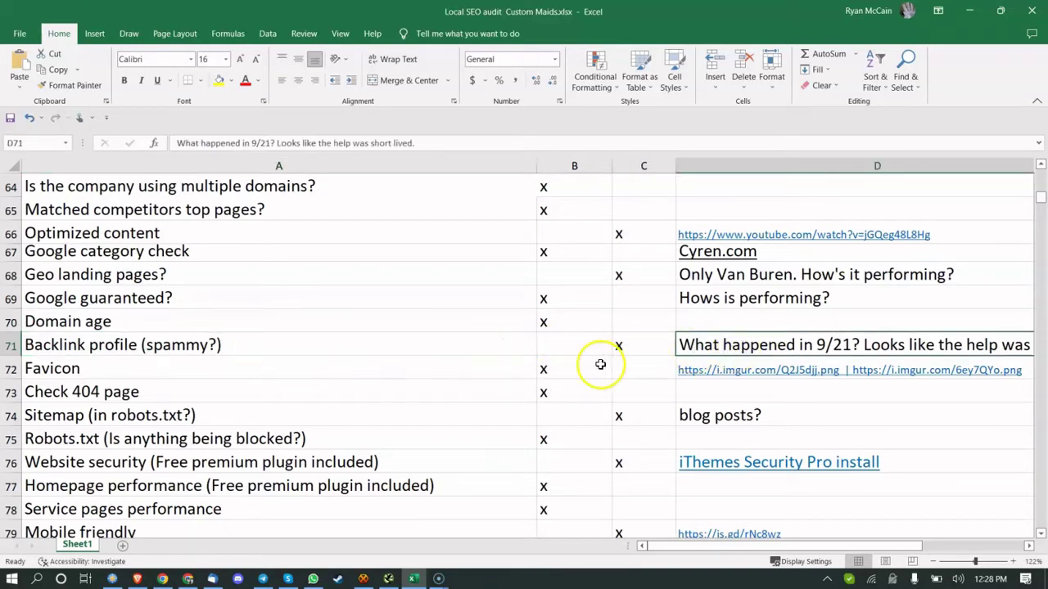
Step: Switch to Chrome, open Ahrefs from the SEO tools membership page, and log in with the saved credentials
{"action": "left_click", "coordinate": [163, 579]}
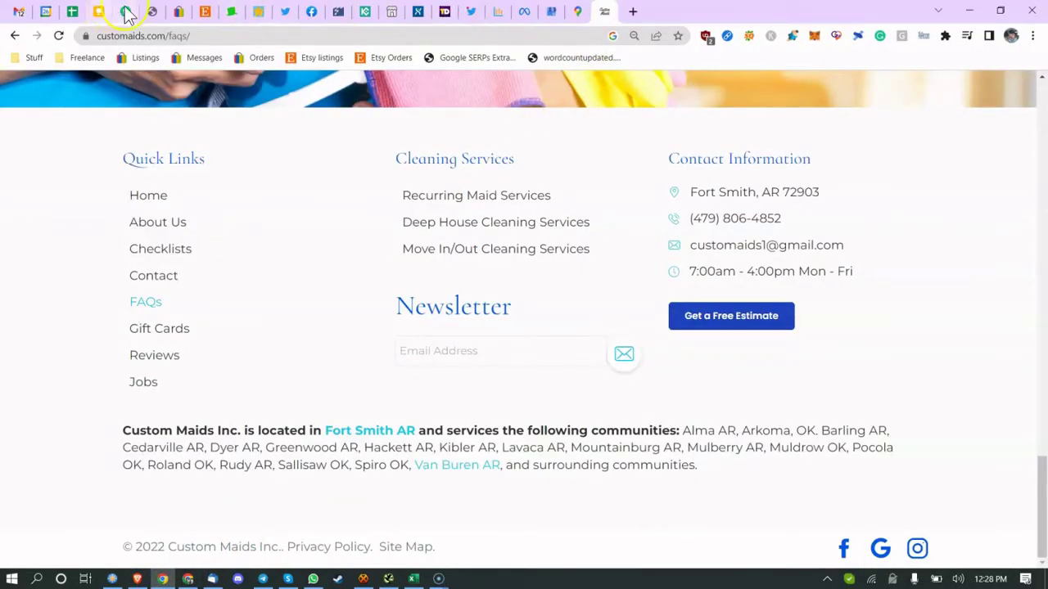
{"action": "left_click", "coordinate": [152, 12]}
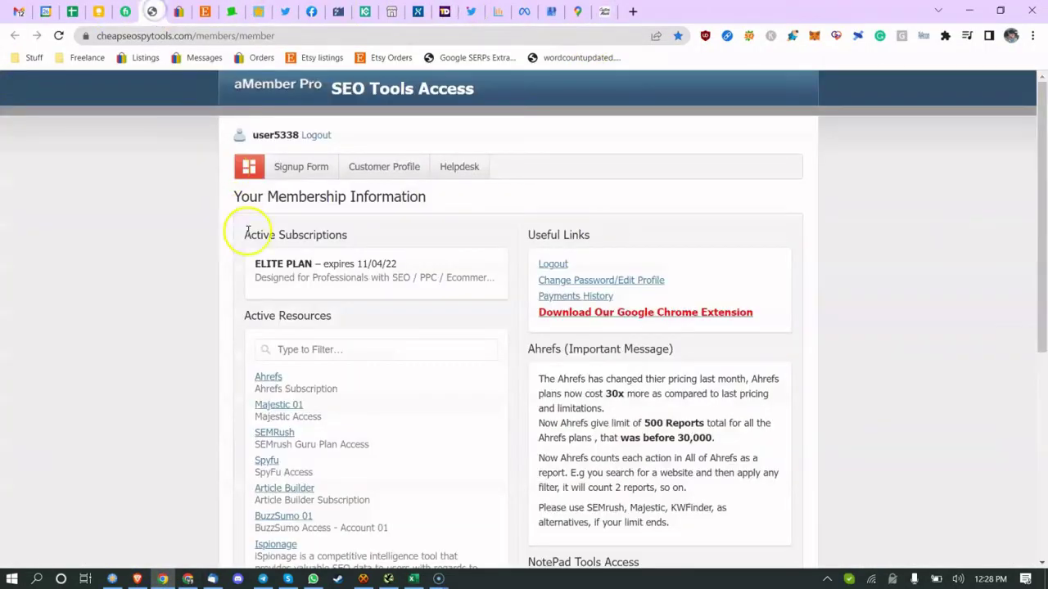
{"action": "left_click", "coordinate": [273, 378]}
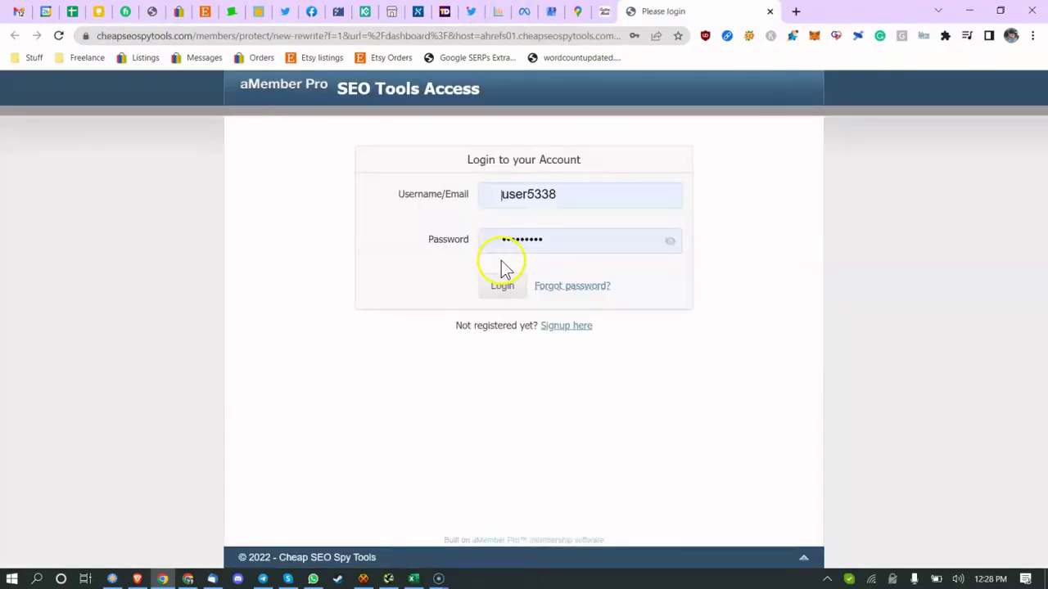
{"action": "left_click", "coordinate": [511, 284]}
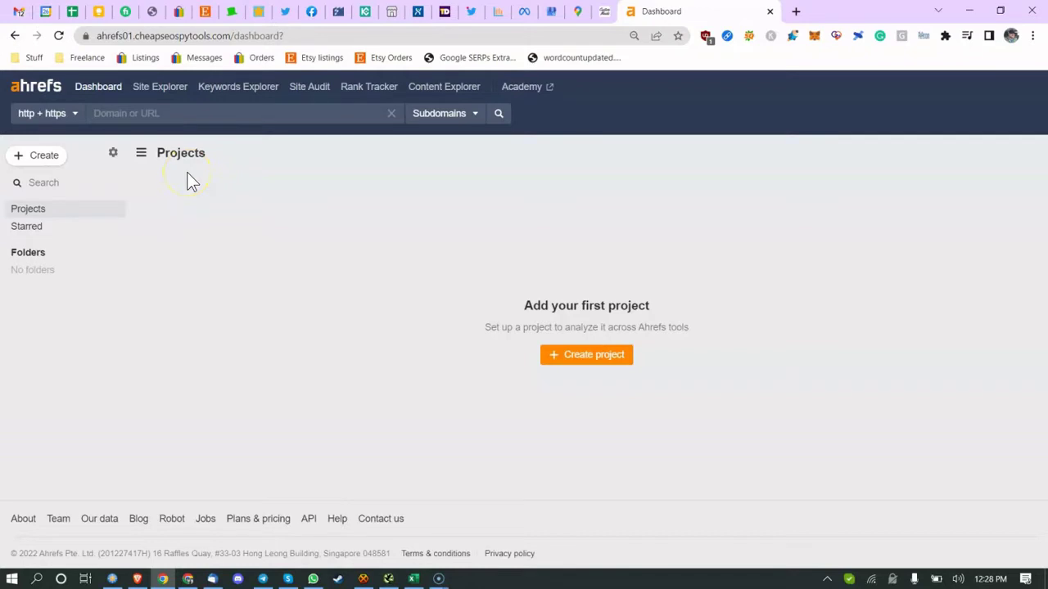
Step: Look up customaids.com in Ahrefs with the URL from the clipboard history, covering subdomains
{"action": "left_click", "coordinate": [188, 114]}
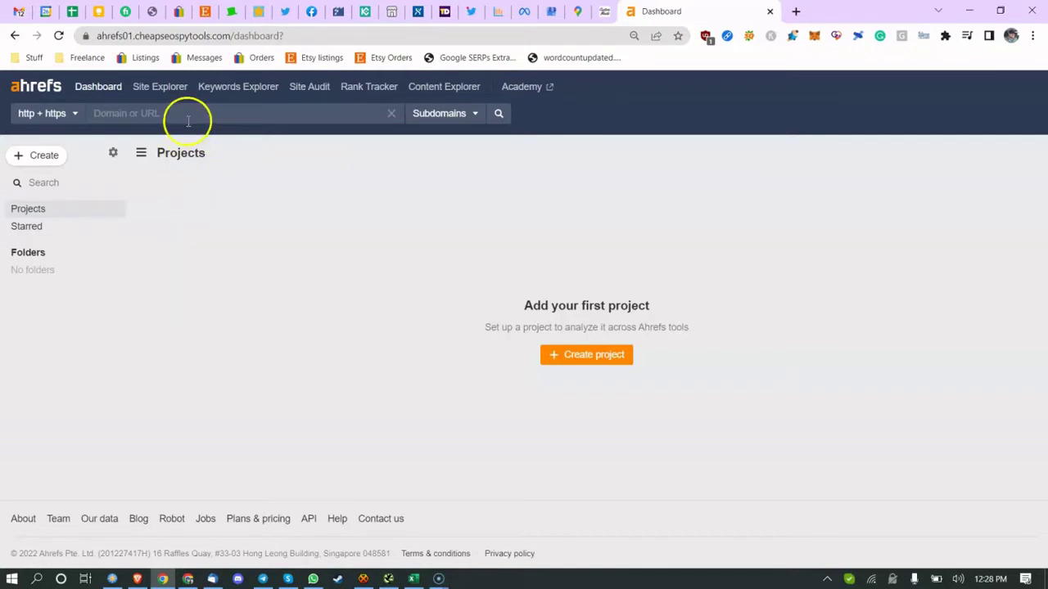
{"action": "key", "text": "super+v"}
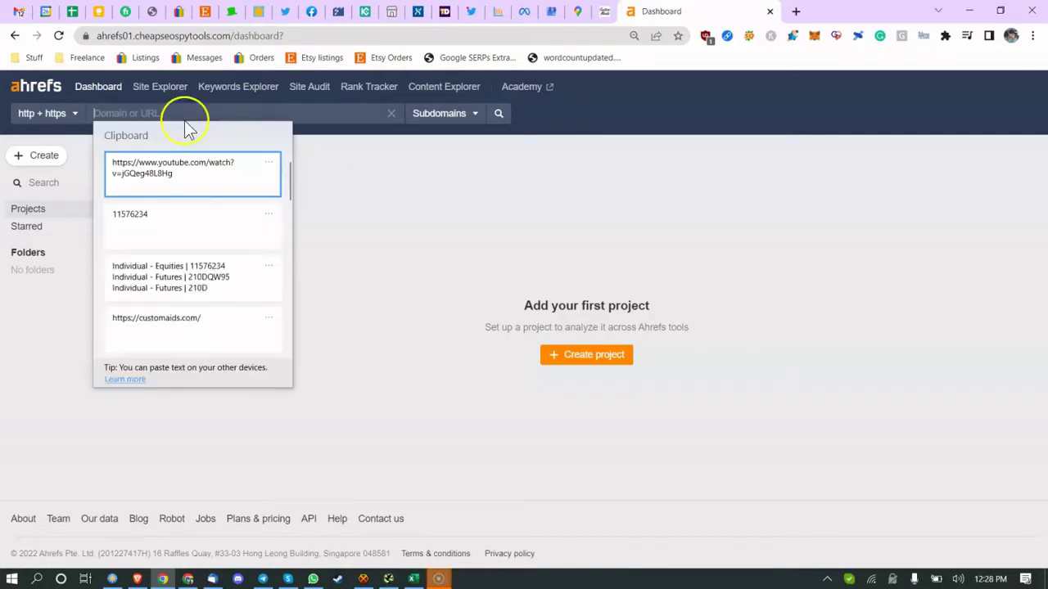
{"action": "scroll", "coordinate": [174, 270], "scroll_direction": "down", "scroll_amount": 1}
{"action": "left_click", "coordinate": [175, 291]}
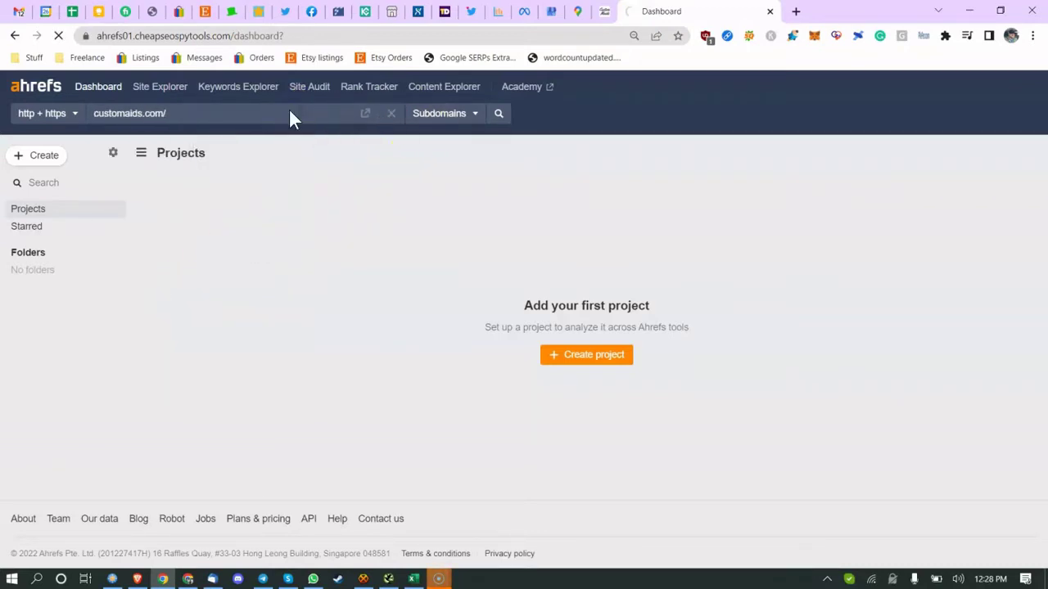
{"action": "key", "text": "Return"}
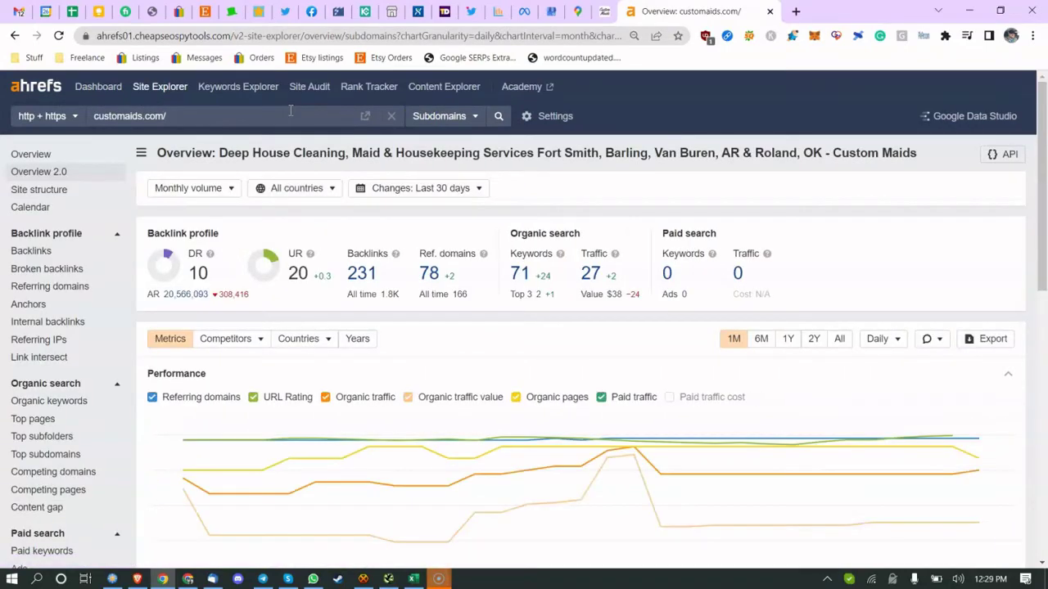
Step: Examine the Overview 2.0 metrics and charts for customaids.com and open its Backlinks report
{"action": "scroll", "coordinate": [289, 109], "scroll_direction": "down", "scroll_amount": 1}
{"action": "scroll", "coordinate": [289, 110], "scroll_direction": "down", "scroll_amount": 10}
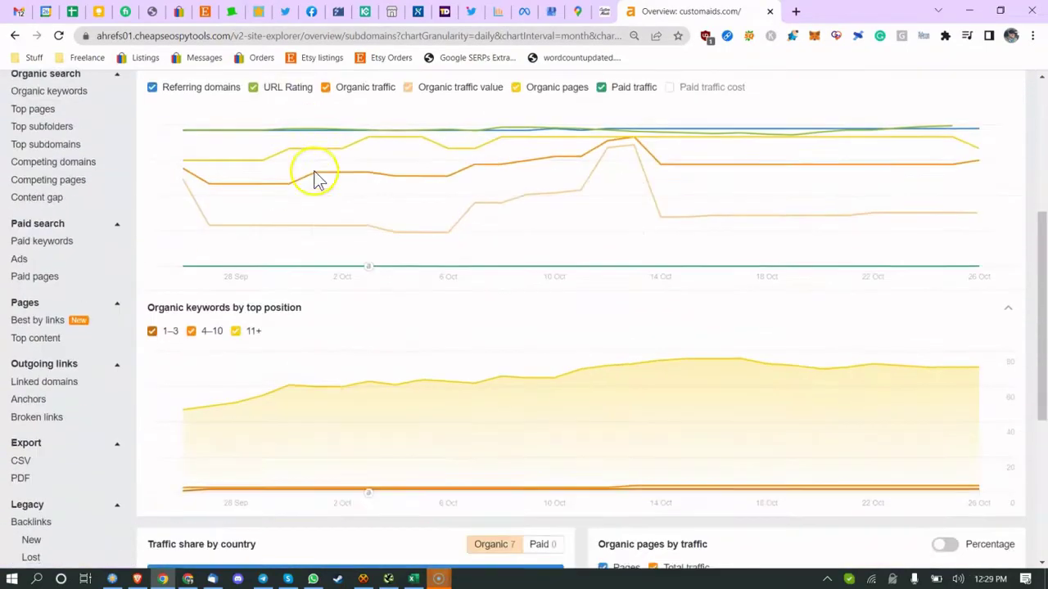
{"action": "scroll", "coordinate": [152, 91], "scroll_direction": "up", "scroll_amount": 12}
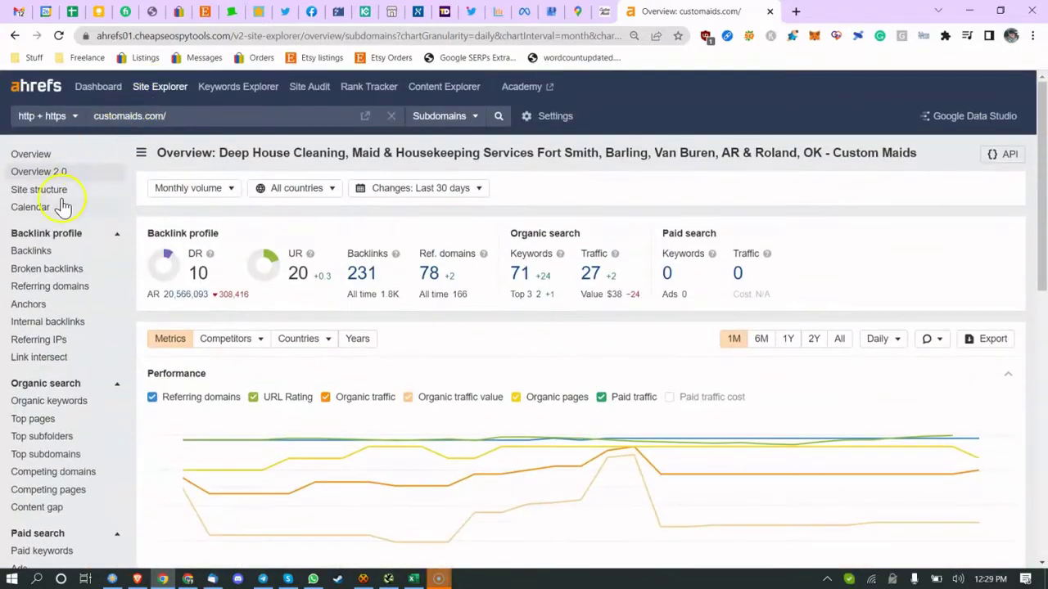
{"action": "scroll", "coordinate": [191, 238], "scroll_direction": "down", "scroll_amount": 12}
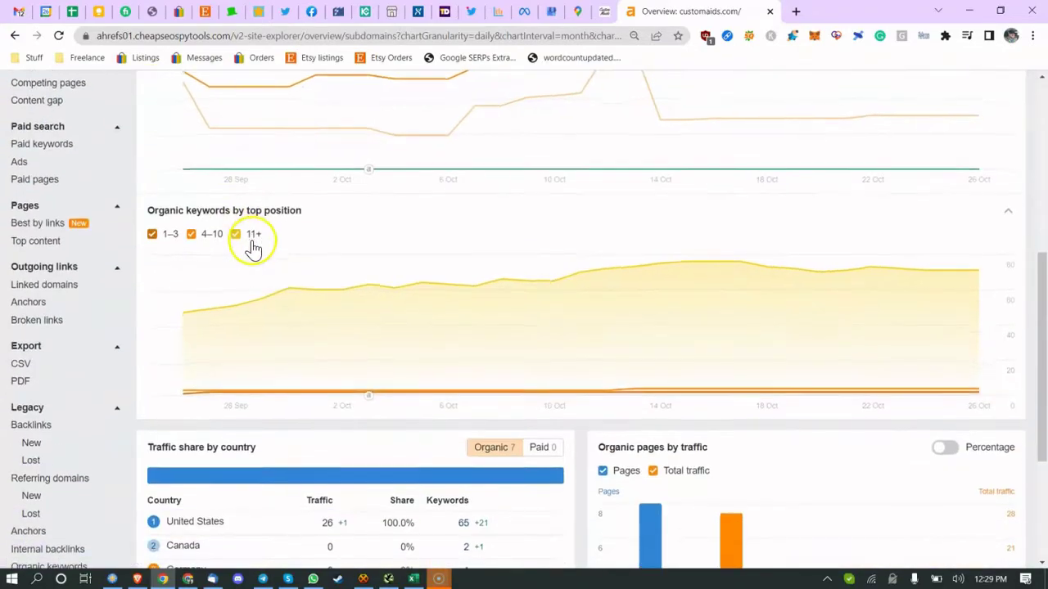
{"action": "scroll", "coordinate": [110, 194], "scroll_direction": "up", "scroll_amount": 12}
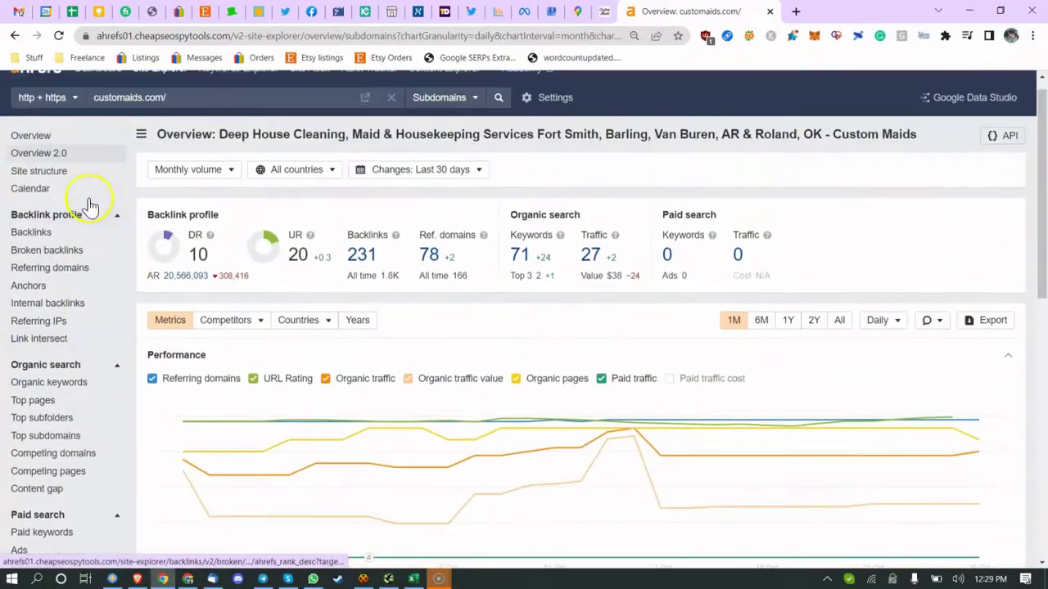
{"action": "left_click", "coordinate": [39, 252]}
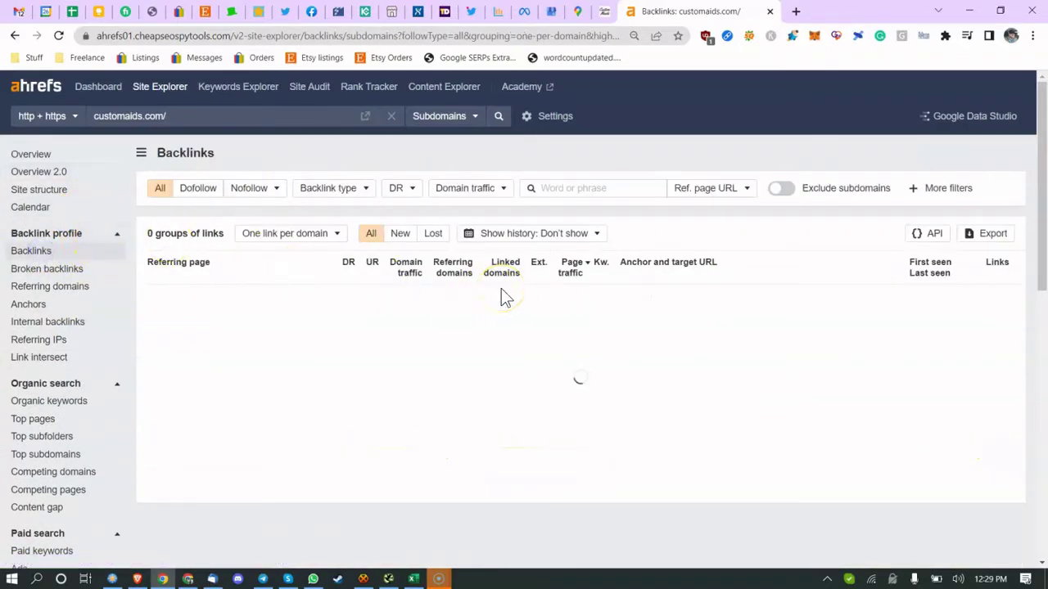
{"action": "left_click", "coordinate": [45, 233]}
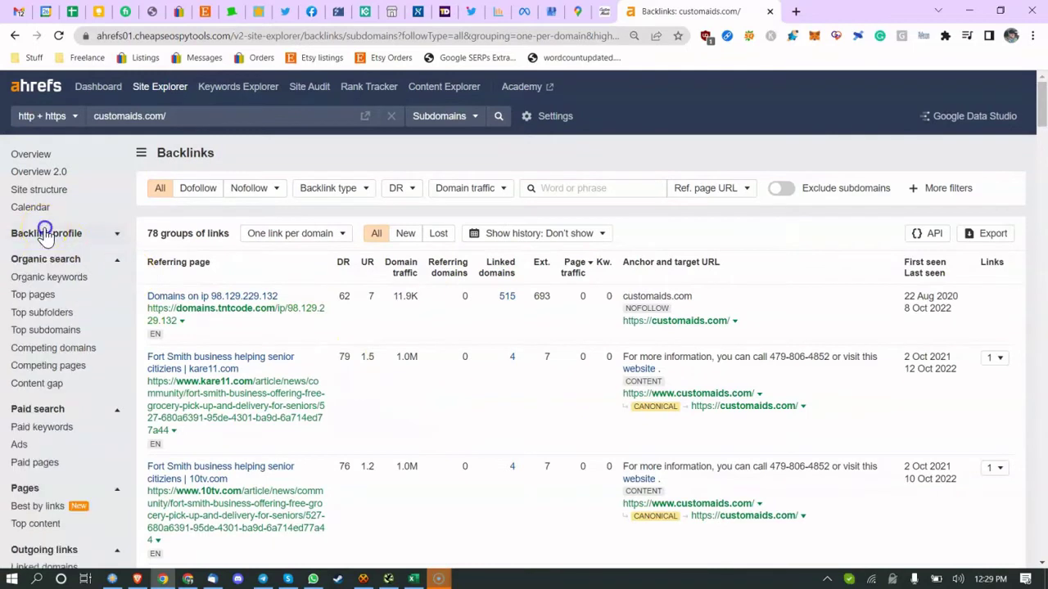
Step: Open the classic Overview of customaids.com and examine the referring domains history and the organic search charts
{"action": "left_click", "coordinate": [36, 153]}
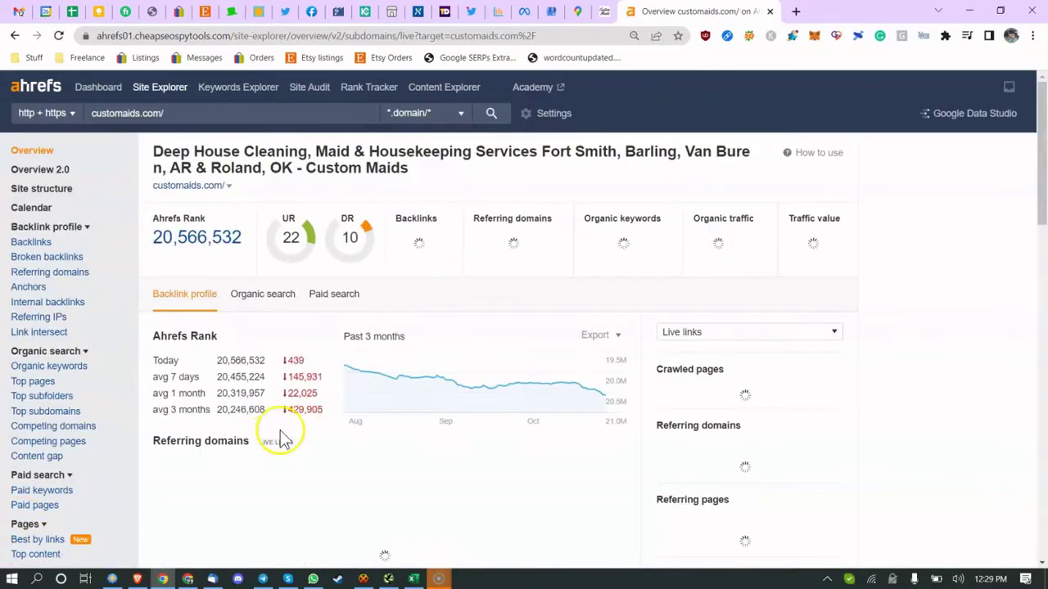
{"action": "scroll", "coordinate": [303, 425], "scroll_direction": "down", "scroll_amount": 2}
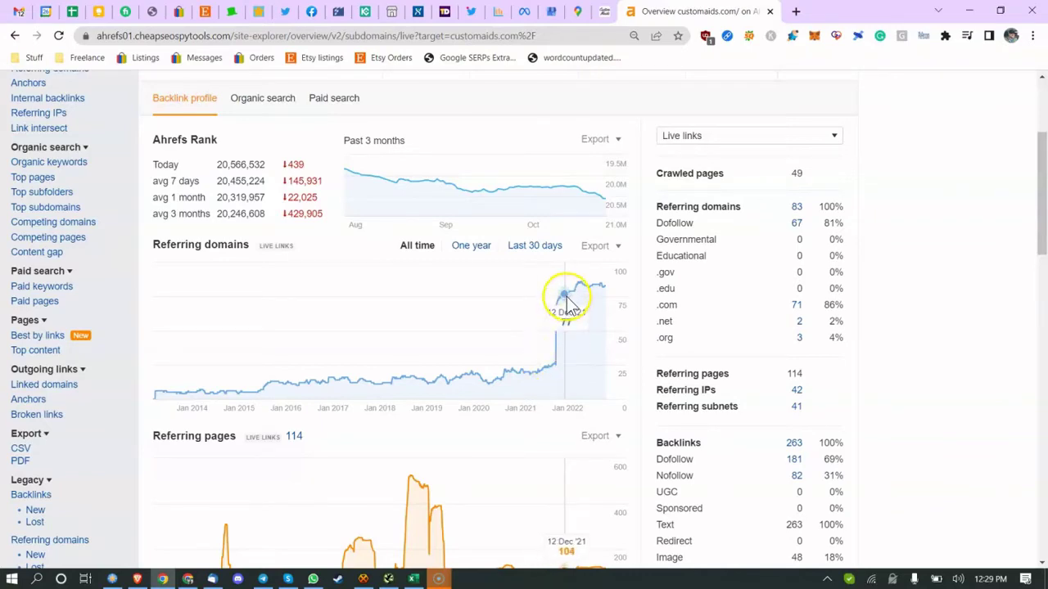
{"action": "scroll", "coordinate": [502, 319], "scroll_direction": "down", "scroll_amount": 2}
{"action": "scroll", "coordinate": [502, 319], "scroll_direction": "up", "scroll_amount": 5}
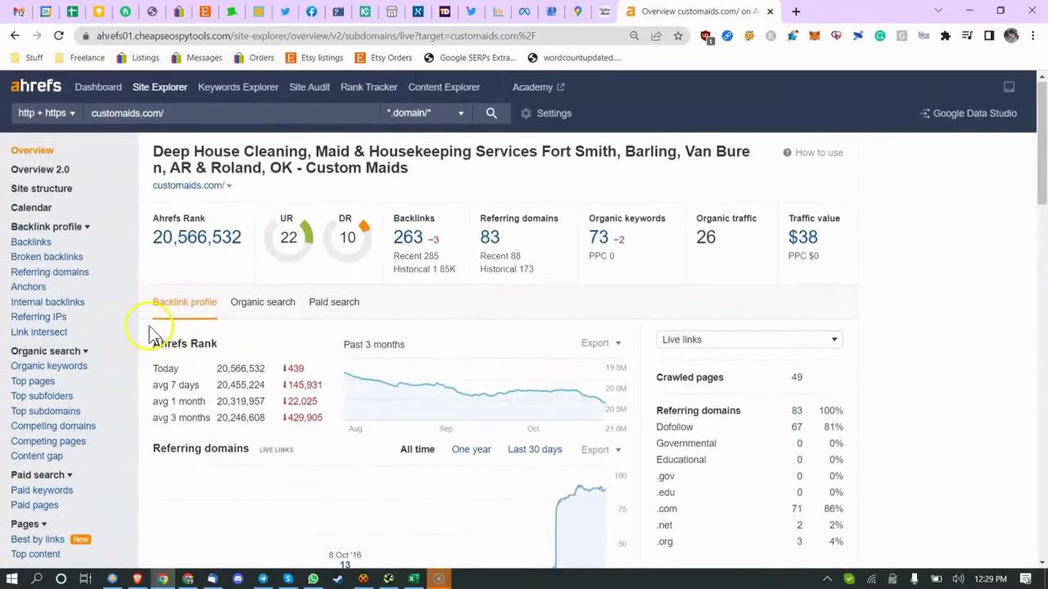
{"action": "left_click", "coordinate": [49, 366]}
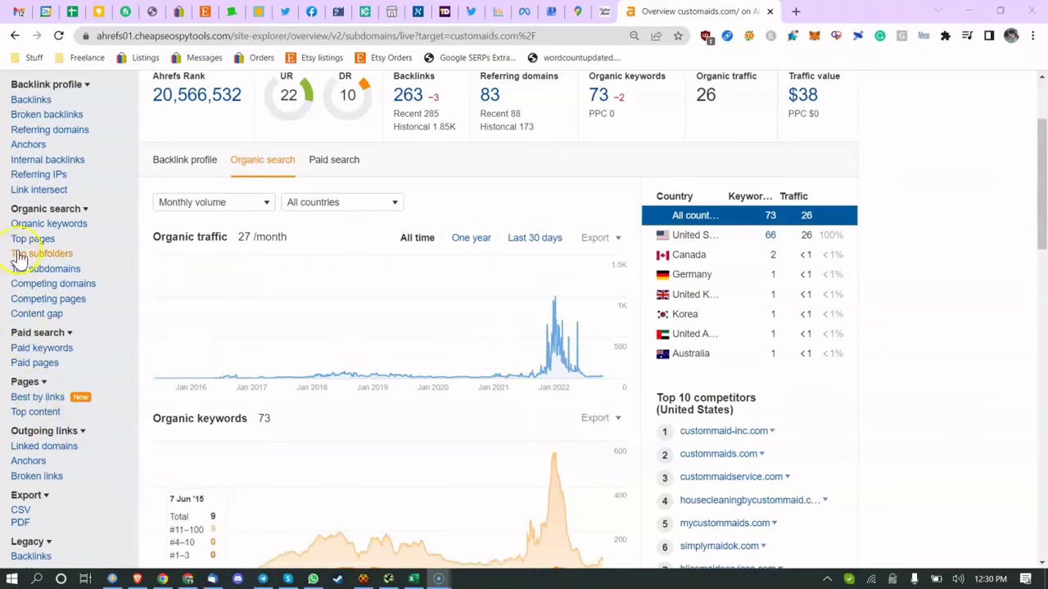
Step: Open the Backlinks report and read through the referring pages and their first-seen dates to the end of the first results page
{"action": "left_click", "coordinate": [47, 100]}
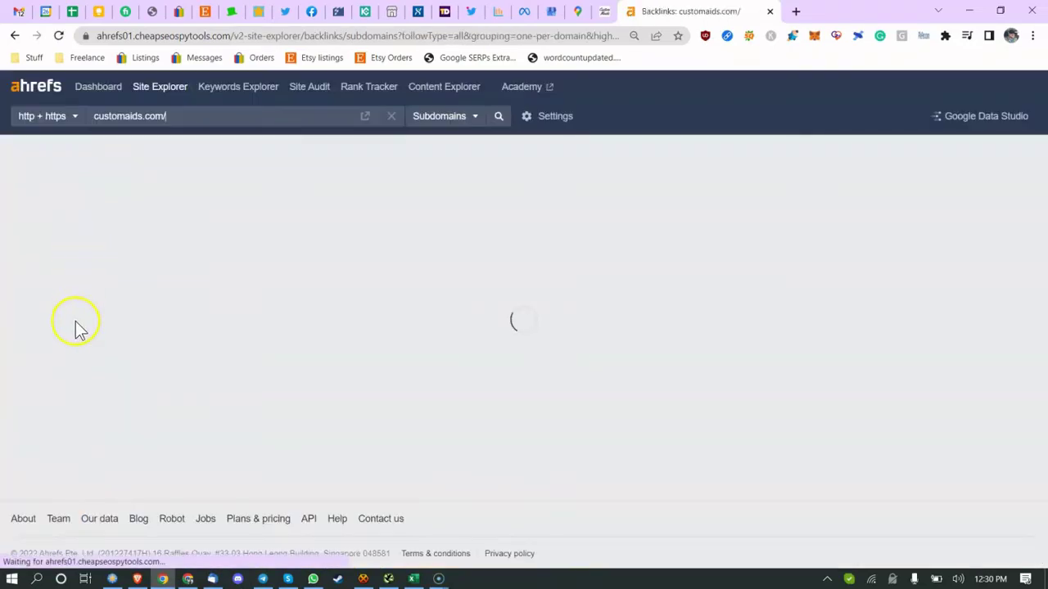
{"action": "scroll", "coordinate": [310, 310], "scroll_direction": "down", "scroll_amount": 5}
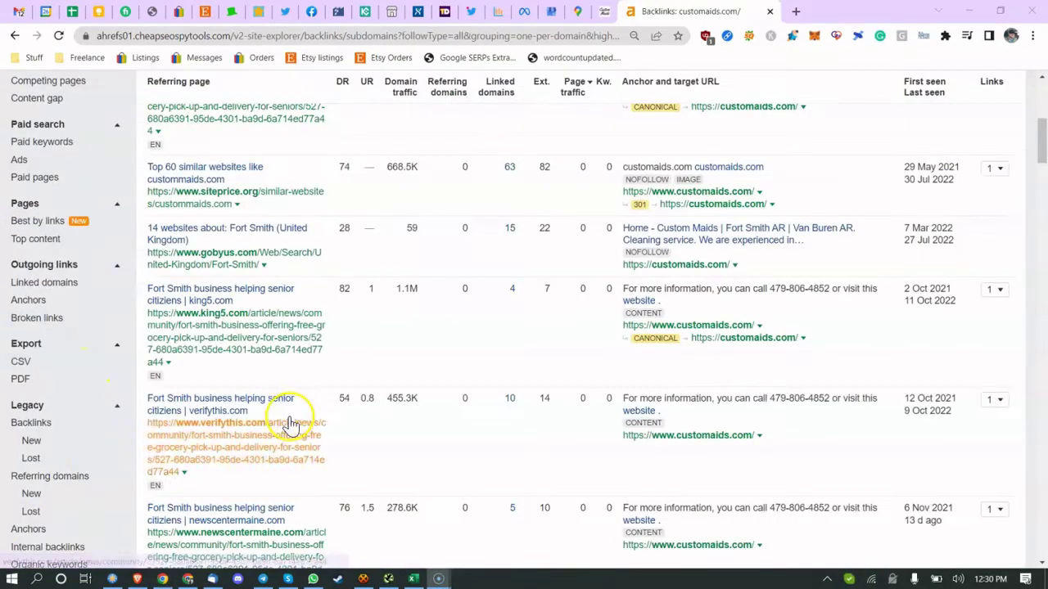
{"action": "scroll", "coordinate": [309, 310], "scroll_direction": "down", "scroll_amount": 3}
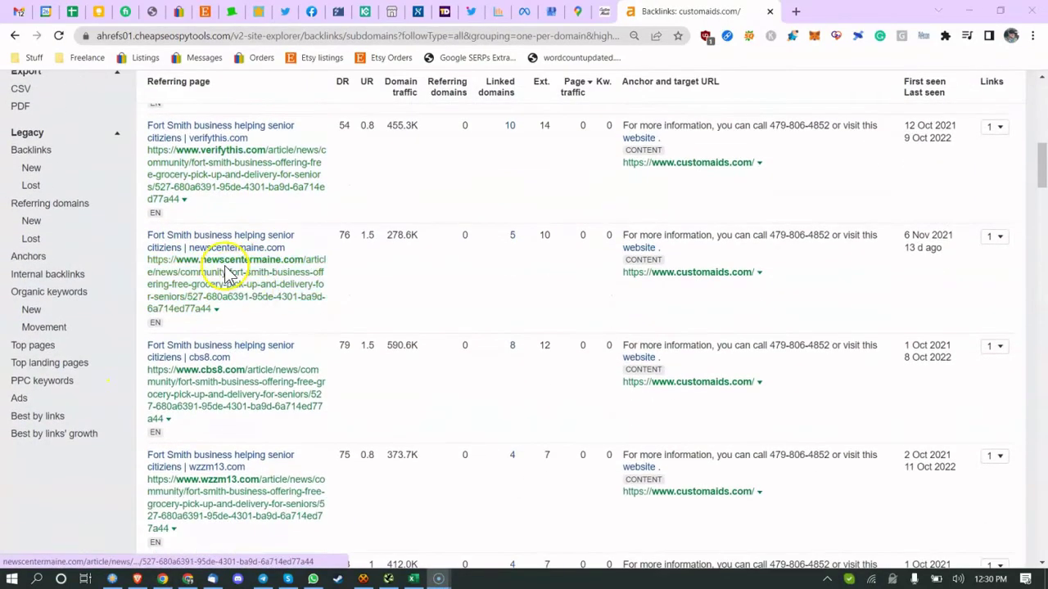
{"action": "scroll", "coordinate": [231, 271], "scroll_direction": "down", "scroll_amount": 1}
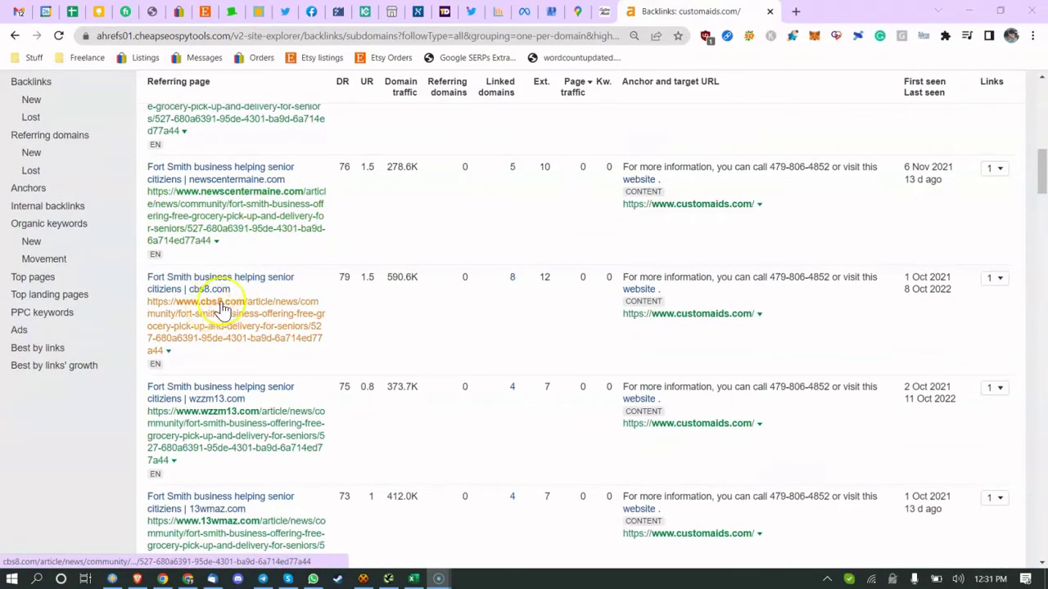
{"action": "scroll", "coordinate": [227, 305], "scroll_direction": "down", "scroll_amount": 4}
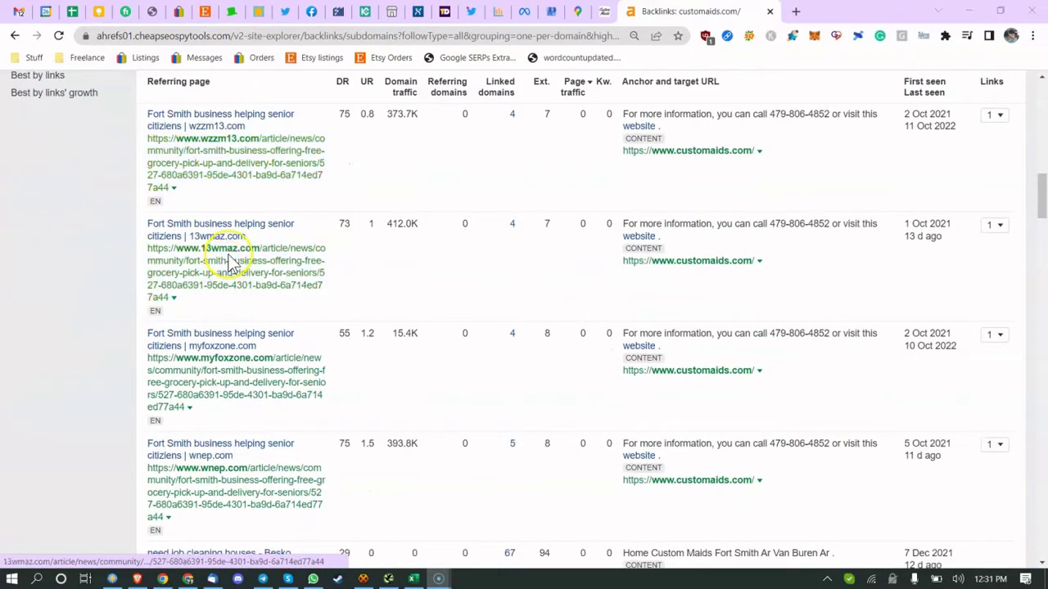
{"action": "scroll", "coordinate": [229, 262], "scroll_direction": "down", "scroll_amount": 15}
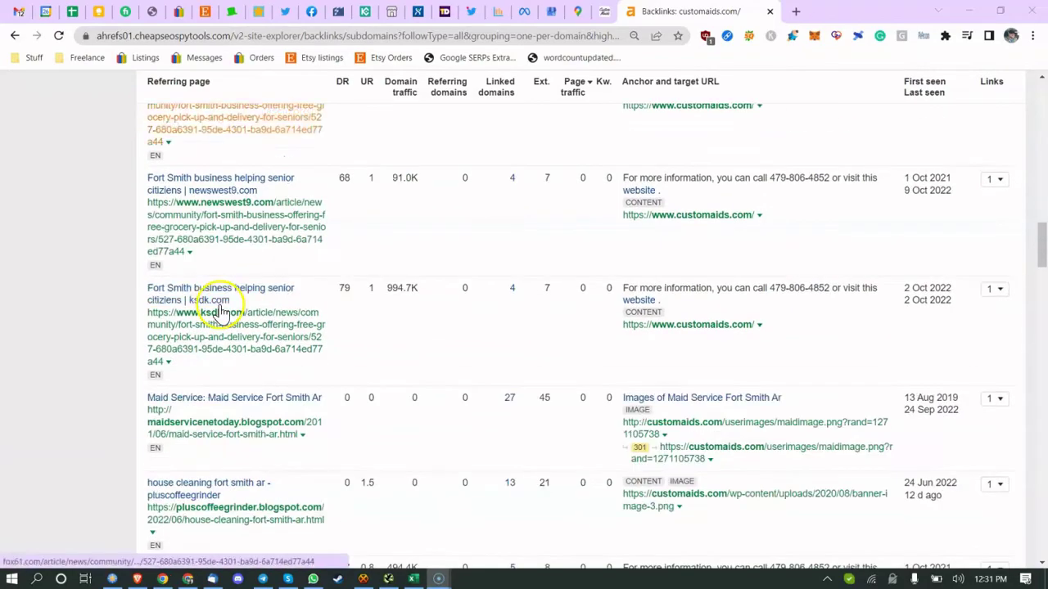
{"action": "scroll", "coordinate": [221, 311], "scroll_direction": "down", "scroll_amount": 10}
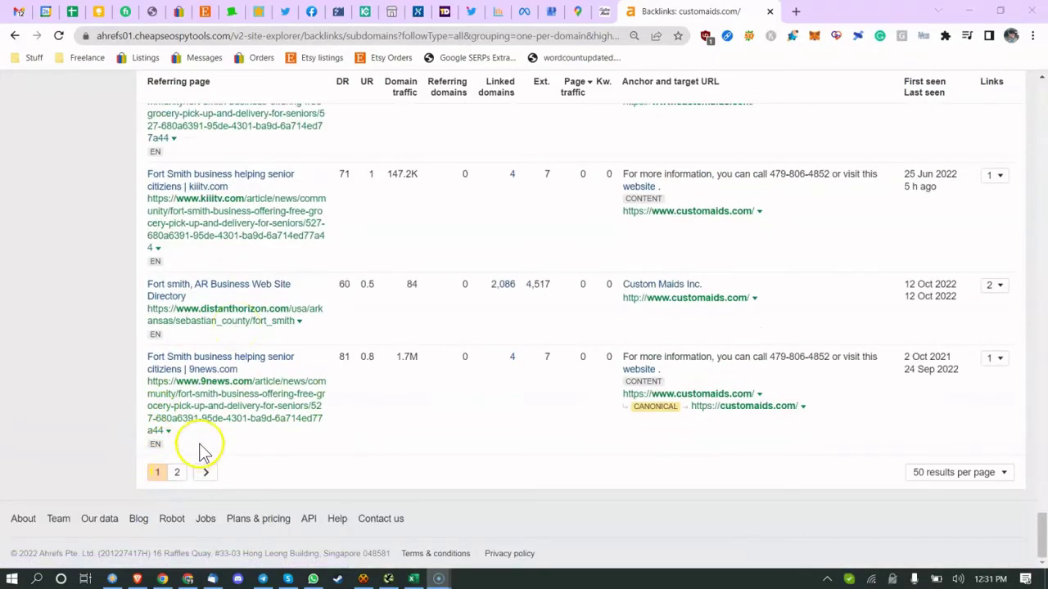
{"action": "scroll", "coordinate": [201, 442], "scroll_direction": "up", "scroll_amount": 4}
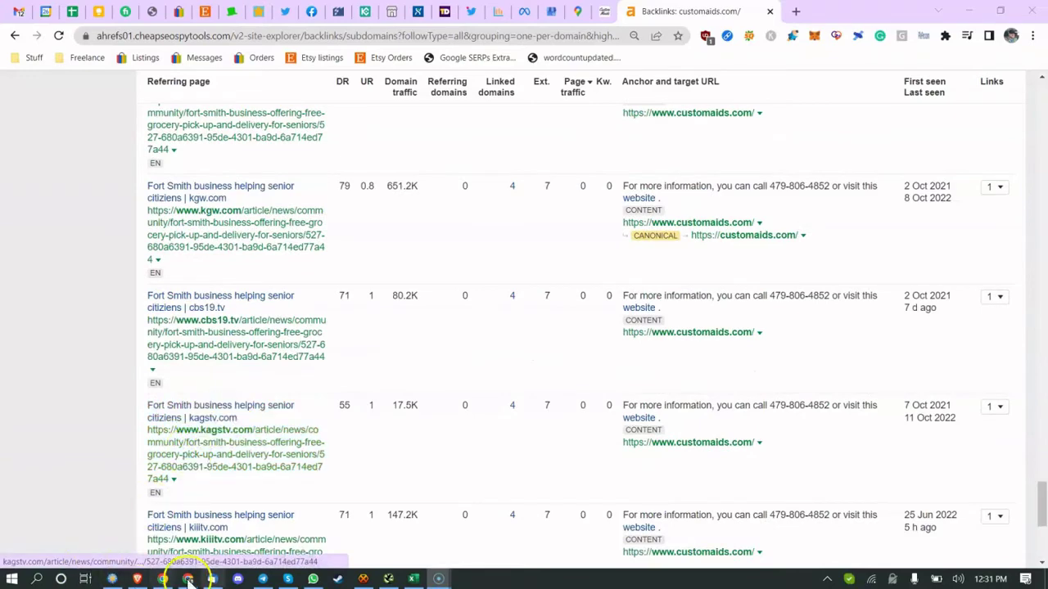
Step: Switch to the audit workbook in Excel and review the Favicon, Check 404 page and Sitemap items
{"action": "left_click", "coordinate": [415, 579]}
{"action": "left_click", "coordinate": [403, 415]}
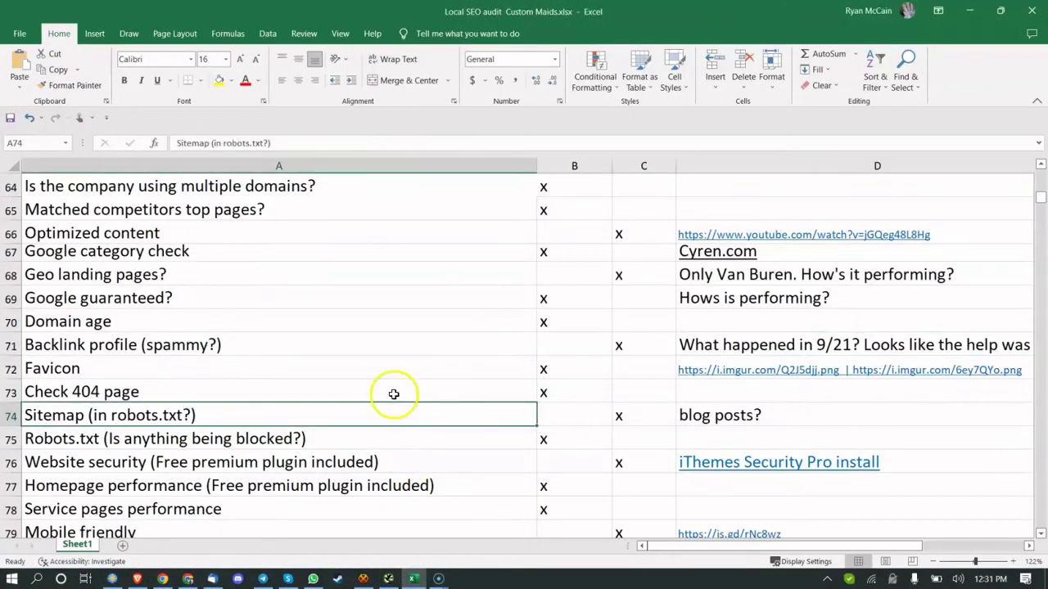
{"action": "left_click", "coordinate": [380, 384]}
{"action": "left_click", "coordinate": [385, 370]}
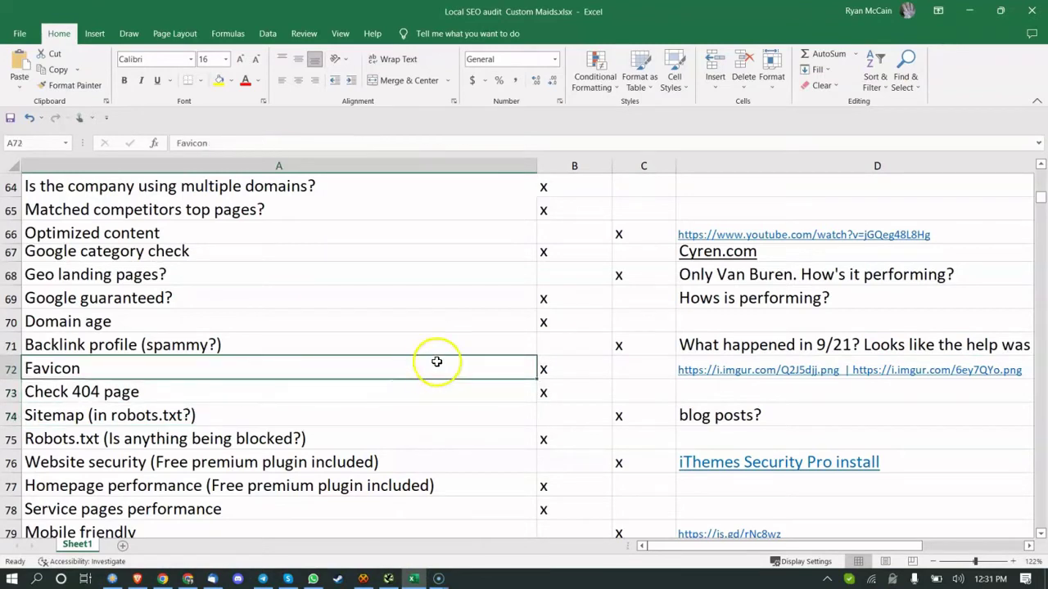
{"action": "left_click", "coordinate": [276, 398]}
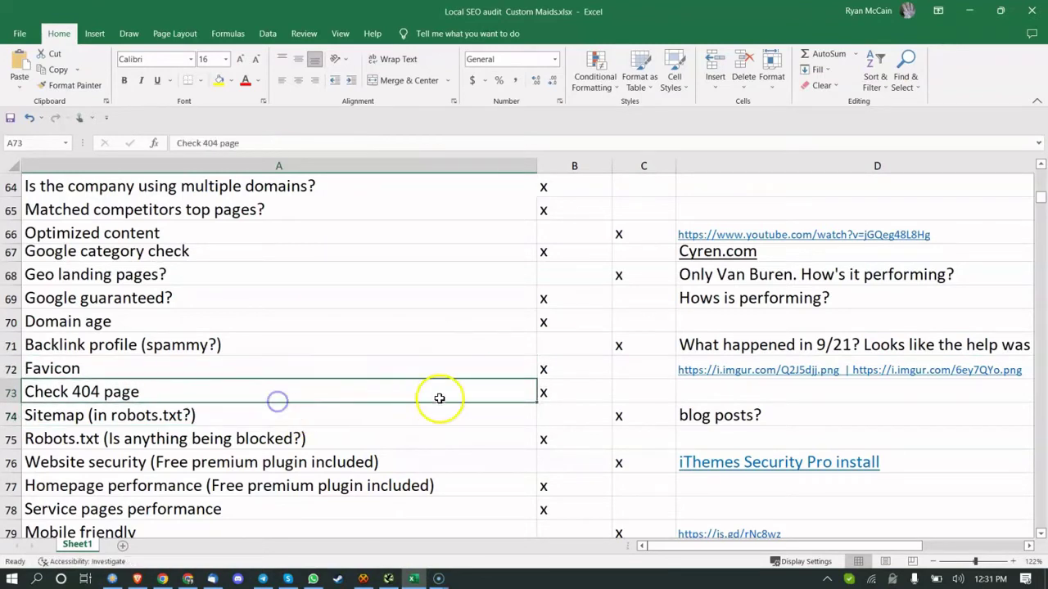
{"action": "left_click", "coordinate": [362, 411]}
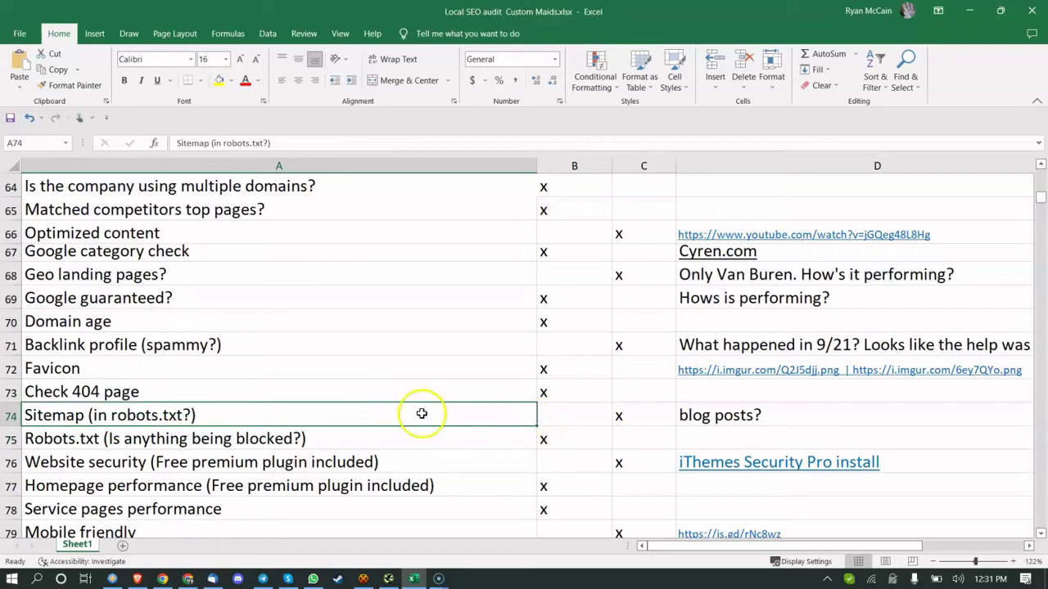
Step: Switch back to Chrome and load customaids.com/robots.txt in place of the Custom Maids FAQs page
{"action": "left_click", "coordinate": [168, 578]}
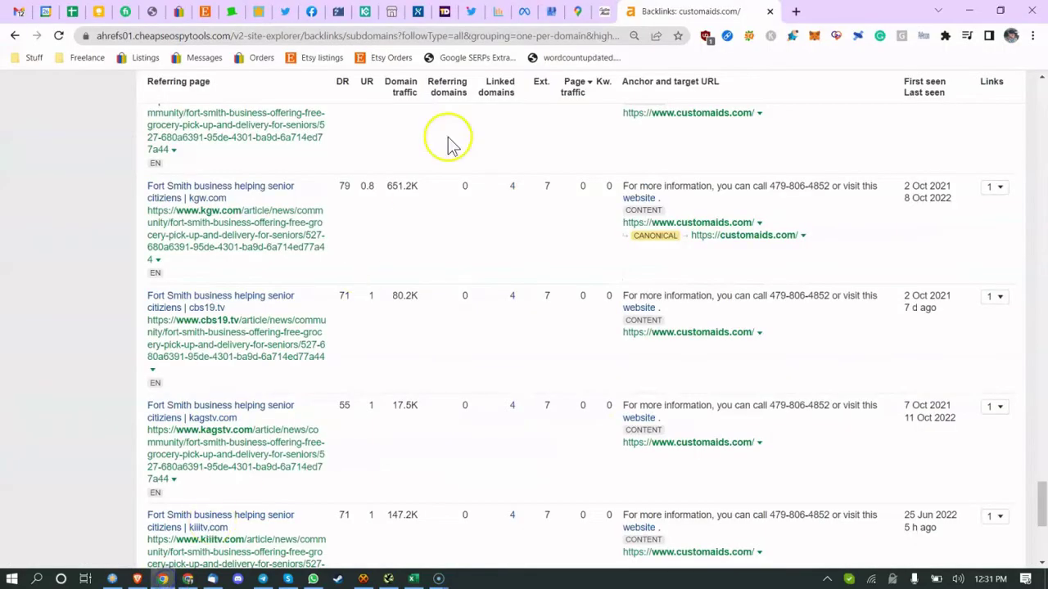
{"action": "left_click", "coordinate": [577, 10]}
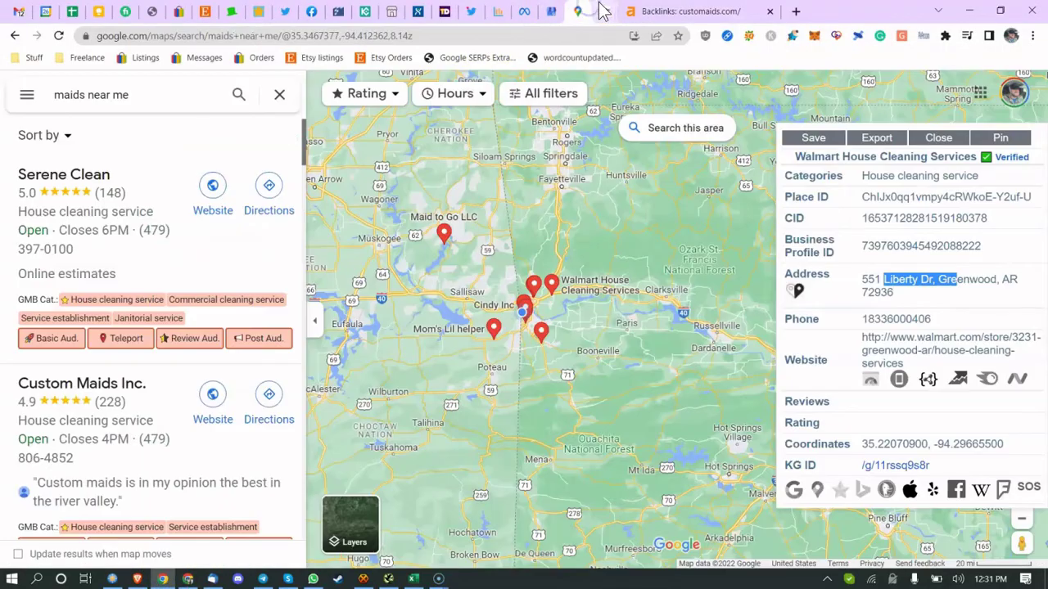
{"action": "left_click", "coordinate": [604, 11]}
{"action": "left_click", "coordinate": [232, 41]}
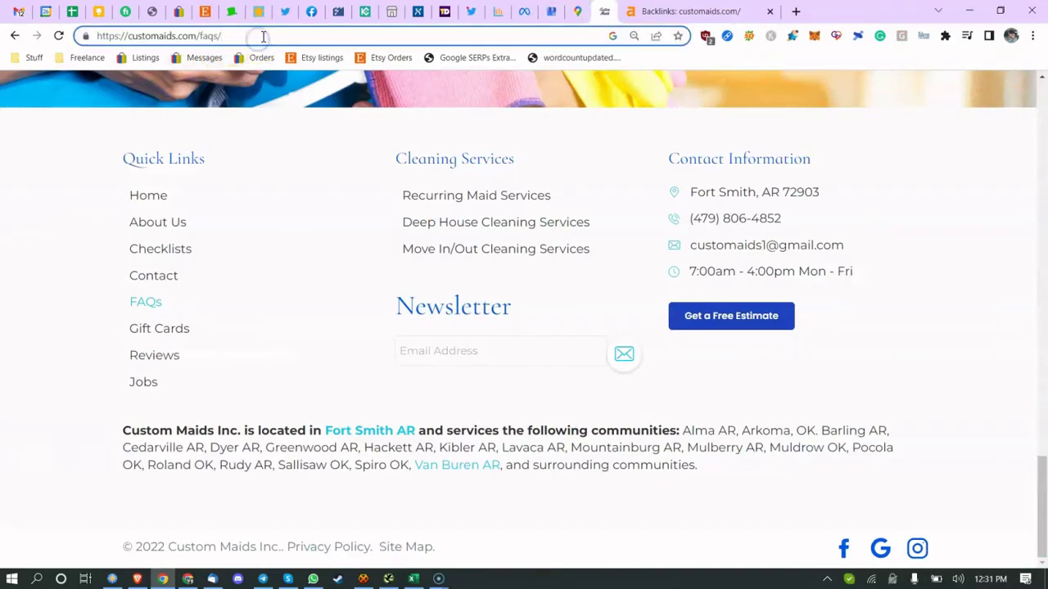
{"action": "key", "text": "BackSpace"}
{"action": "key", "text": "BackSpace"}
{"action": "key", "text": "BackSpace"}
{"action": "key", "text": "BackSpace"}
{"action": "key", "text": "BackSpace"}
{"action": "type", "text": "robots"}
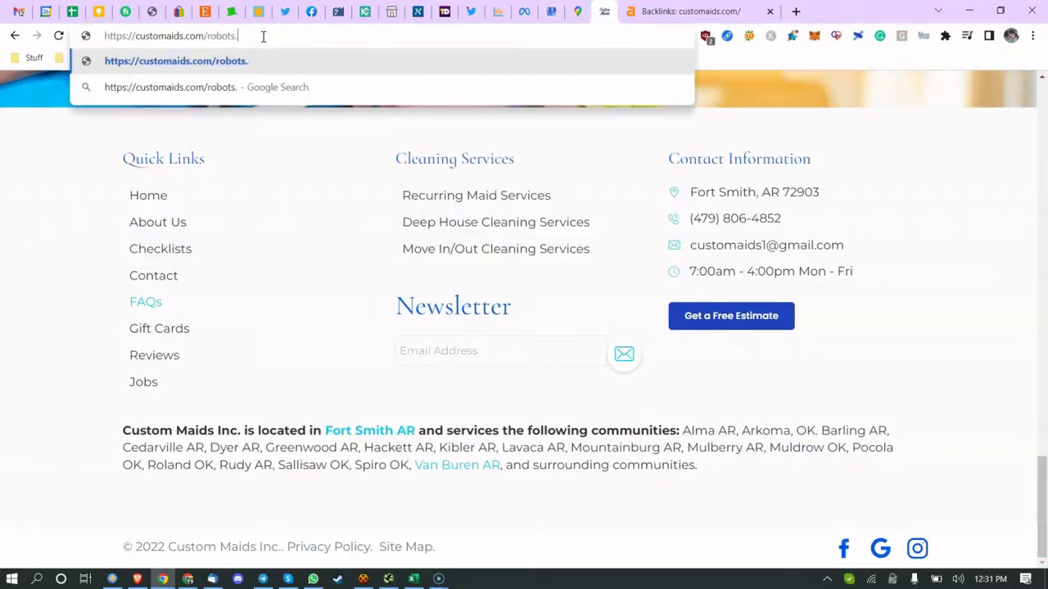
{"action": "type", "text": ".txt"}
{"action": "key", "text": "Return"}
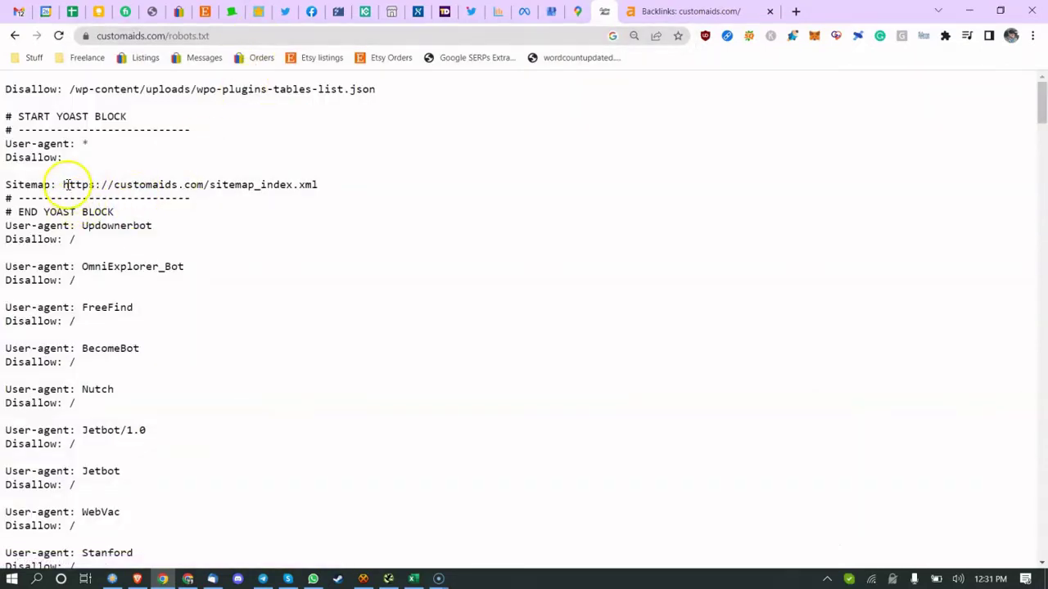
Step: Copy the sitemap_index.xml URL from the robots.txt file and load it in the same tab
{"action": "left_click_drag", "start_coordinate": [63, 185], "coordinate": [293, 185]}
{"action": "key", "text": "ctrl+c"}
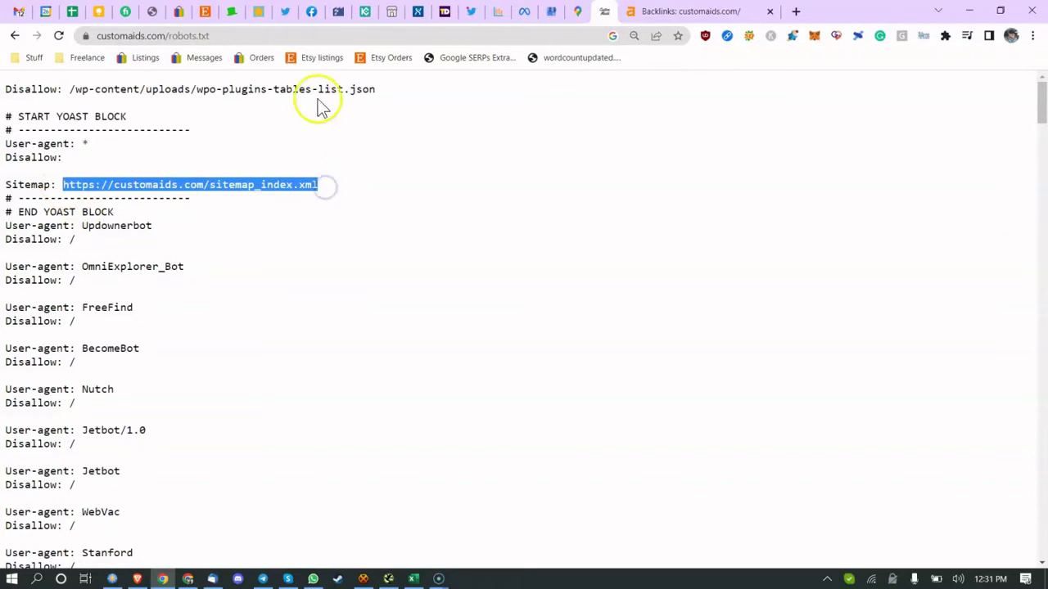
{"action": "left_click", "coordinate": [332, 36]}
{"action": "key", "text": "ctrl+v"}
{"action": "key", "text": "Return"}
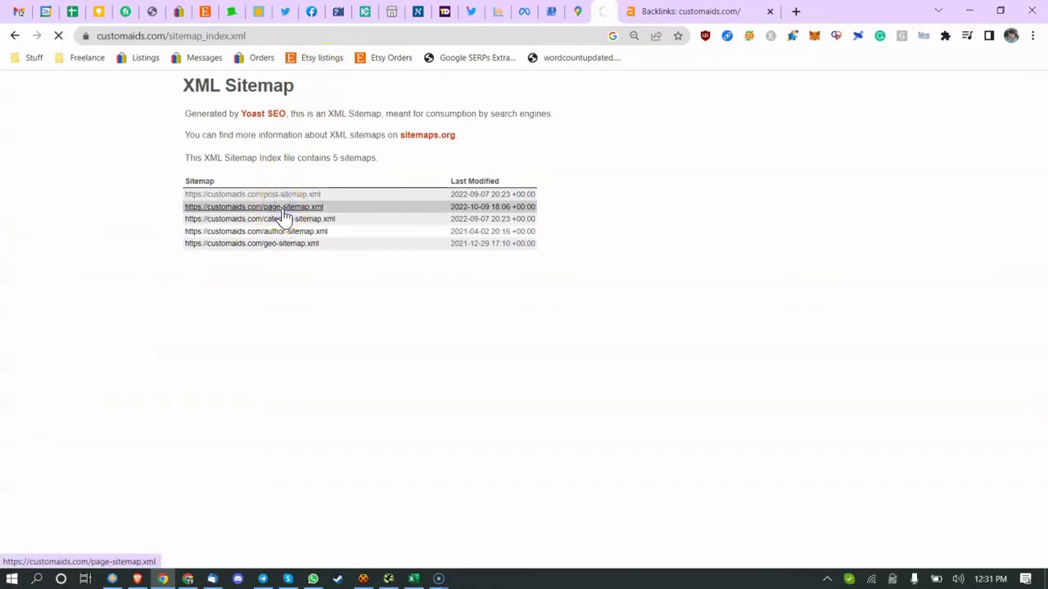
Step: Open the post sitemap from the sitemap index, follow its blog-posts URL, and look over the articles on that page
{"action": "left_click", "coordinate": [13, 36]}
{"action": "left_click", "coordinate": [255, 196]}
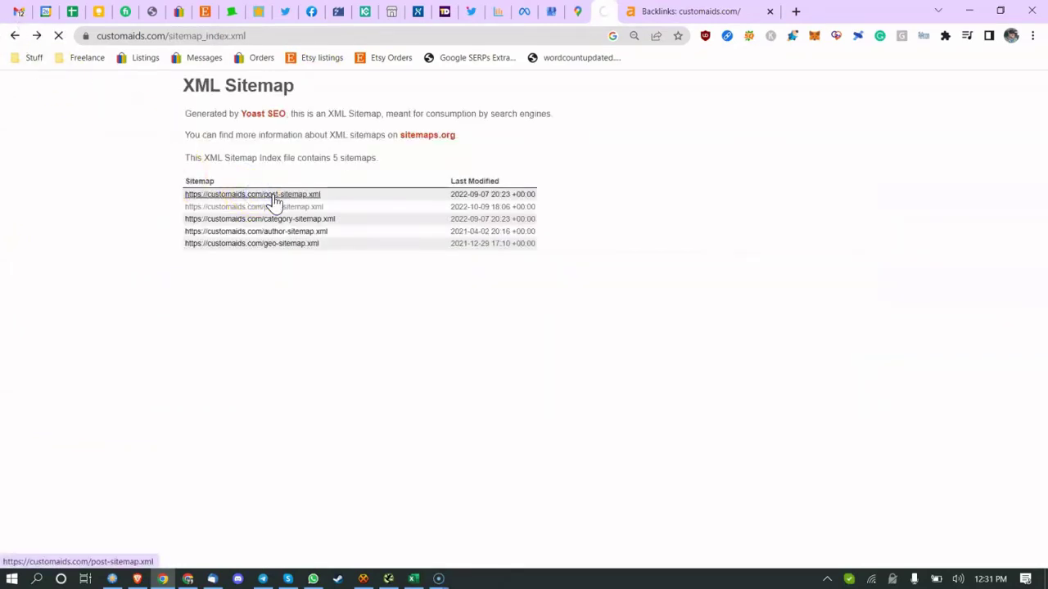
{"action": "left_click", "coordinate": [274, 197]}
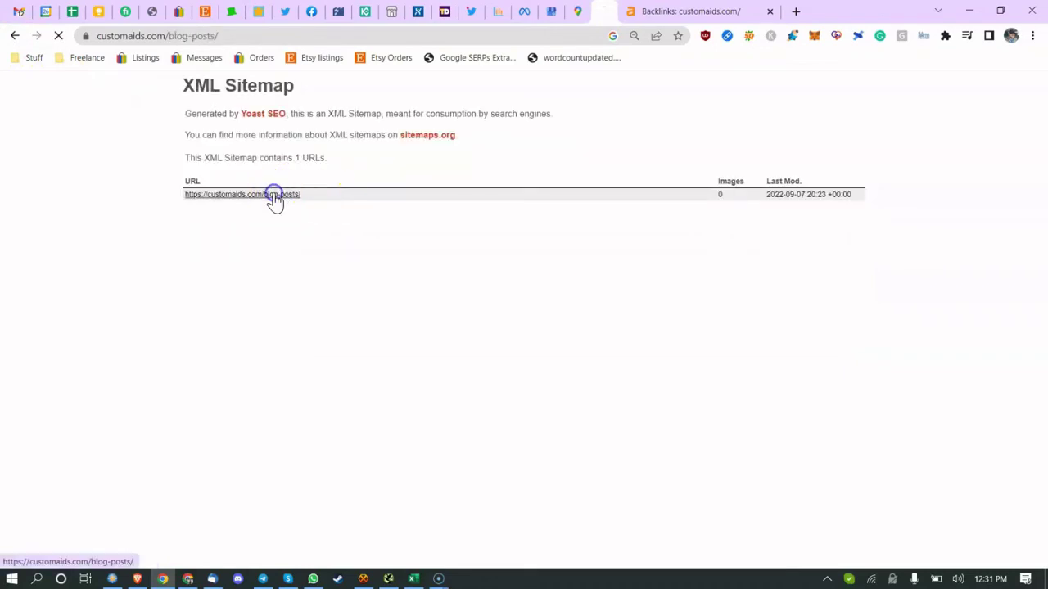
{"action": "scroll", "coordinate": [295, 278], "scroll_direction": "down", "scroll_amount": 3}
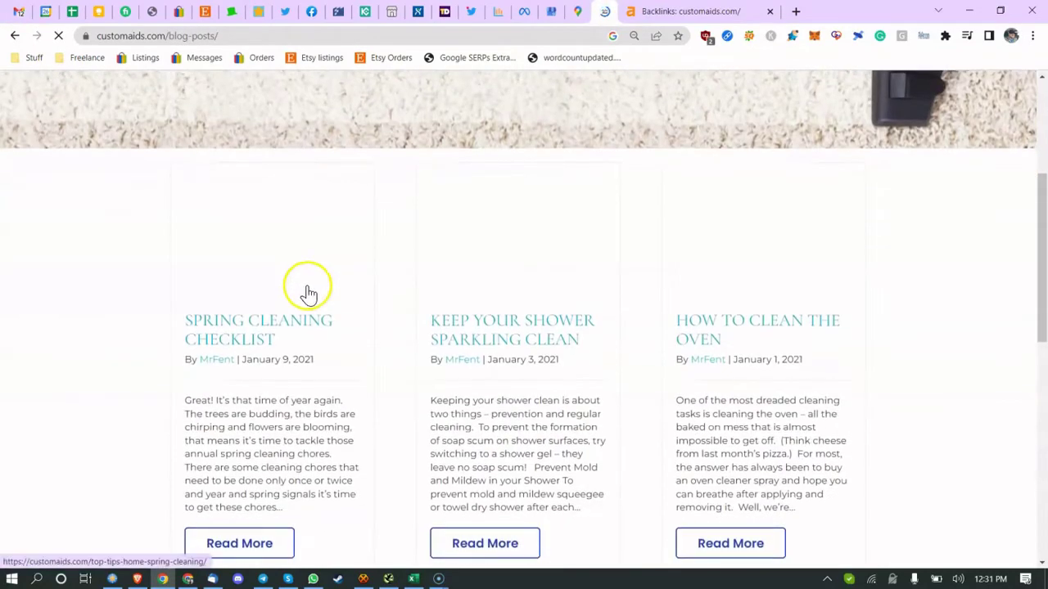
{"action": "scroll", "coordinate": [527, 318], "scroll_direction": "down", "scroll_amount": 4}
{"action": "scroll", "coordinate": [418, 291], "scroll_direction": "up", "scroll_amount": 4}
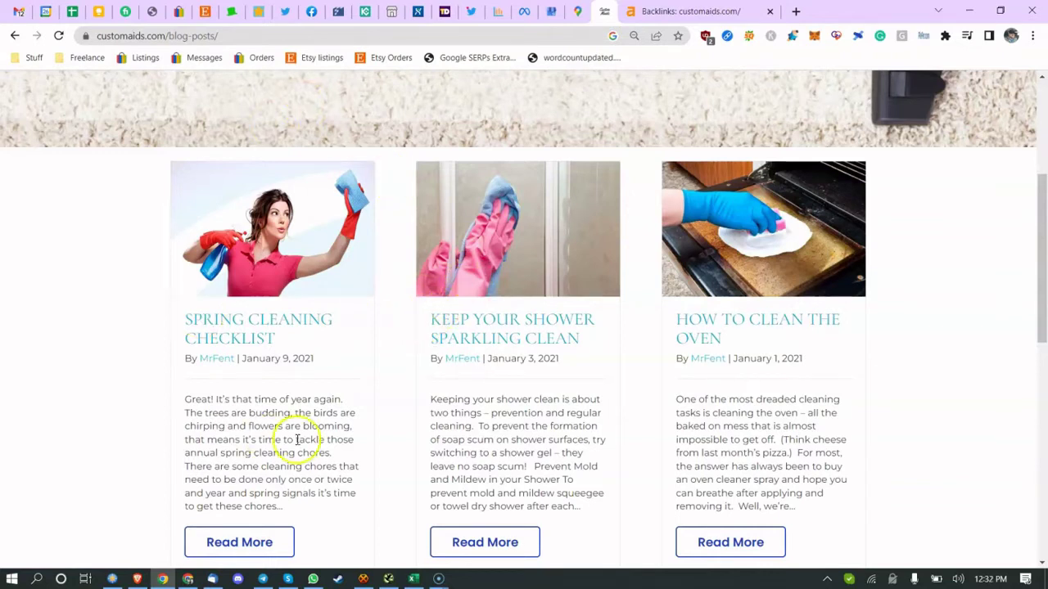
Step: Open the Spring Cleaning Checklist article and read through its sections
{"action": "left_click", "coordinate": [296, 349]}
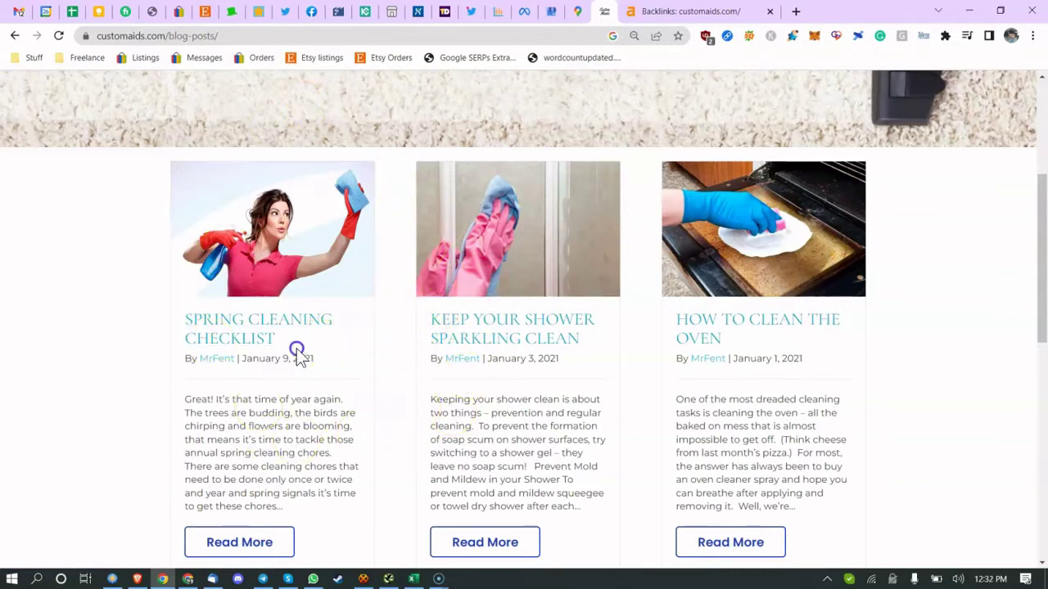
{"action": "scroll", "coordinate": [310, 314], "scroll_direction": "down", "scroll_amount": 20}
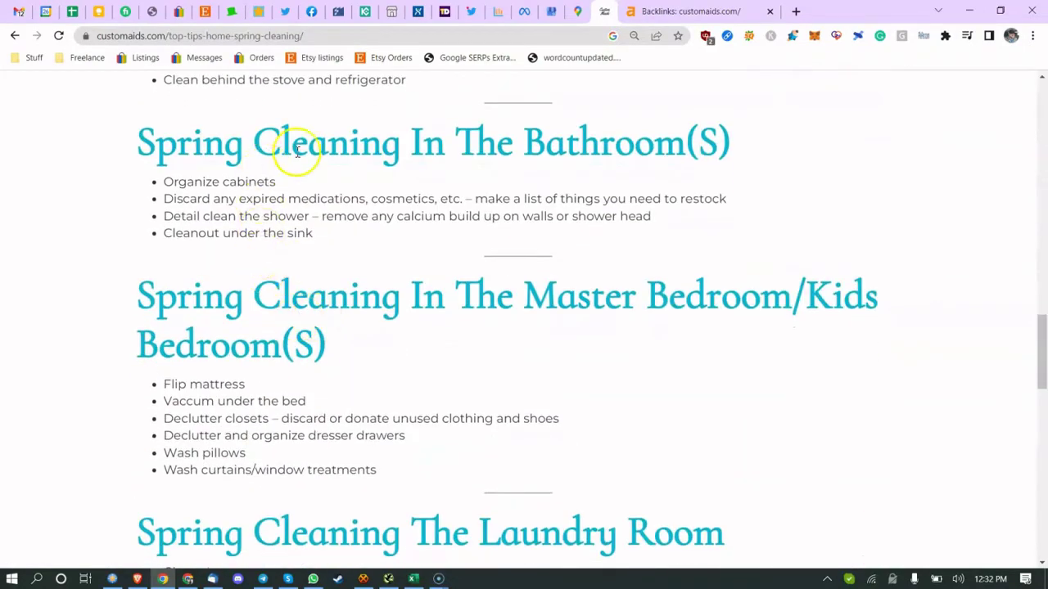
Step: Compare the repeated "Spring Cleaning" wording in the room-by-room section headings of the checklist article
{"action": "left_click_drag", "start_coordinate": [325, 146], "coordinate": [414, 131]}
{"action": "scroll", "coordinate": [308, 198], "scroll_direction": "up", "scroll_amount": 1}
{"action": "left_click_drag", "start_coordinate": [206, 287], "coordinate": [293, 288]}
{"action": "scroll", "coordinate": [292, 288], "scroll_direction": "up", "scroll_amount": 3}
{"action": "scroll", "coordinate": [246, 290], "scroll_direction": "up", "scroll_amount": 2}
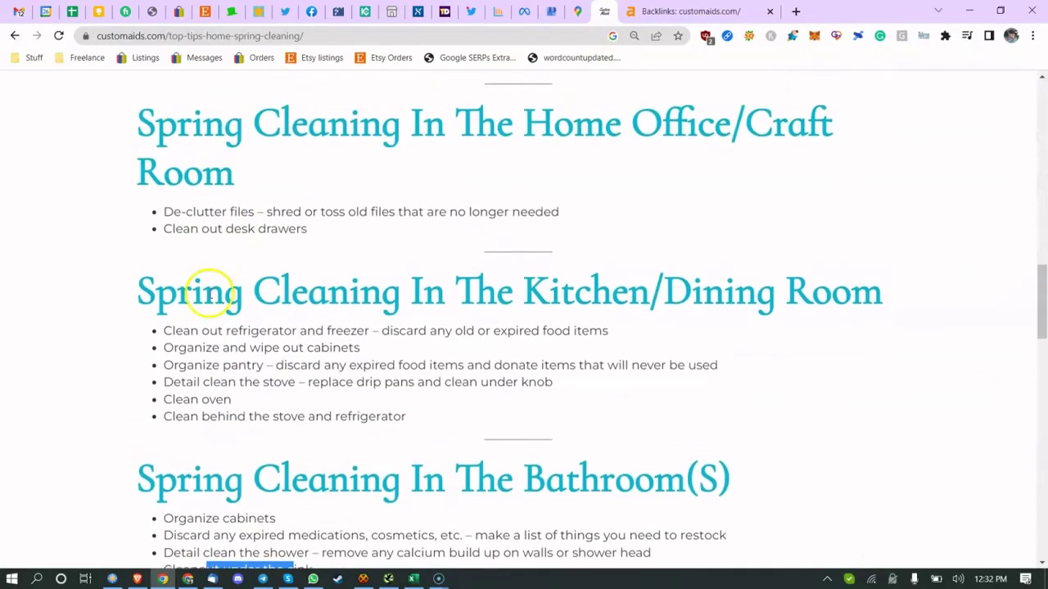
{"action": "left_click_drag", "start_coordinate": [204, 292], "coordinate": [499, 292]}
{"action": "scroll", "coordinate": [278, 274], "scroll_direction": "down", "scroll_amount": 3}
{"action": "left_click_drag", "start_coordinate": [205, 282], "coordinate": [434, 282]}
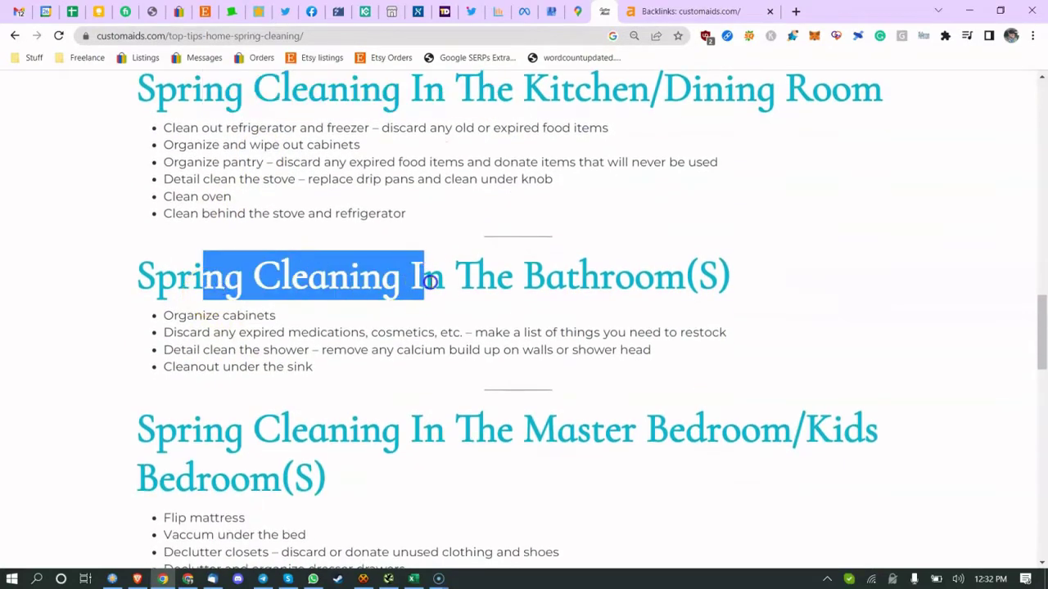
{"action": "scroll", "coordinate": [428, 283], "scroll_direction": "down", "scroll_amount": 3}
{"action": "left_click_drag", "start_coordinate": [191, 397], "coordinate": [410, 402]}
{"action": "scroll", "coordinate": [409, 402], "scroll_direction": "down", "scroll_amount": 7}
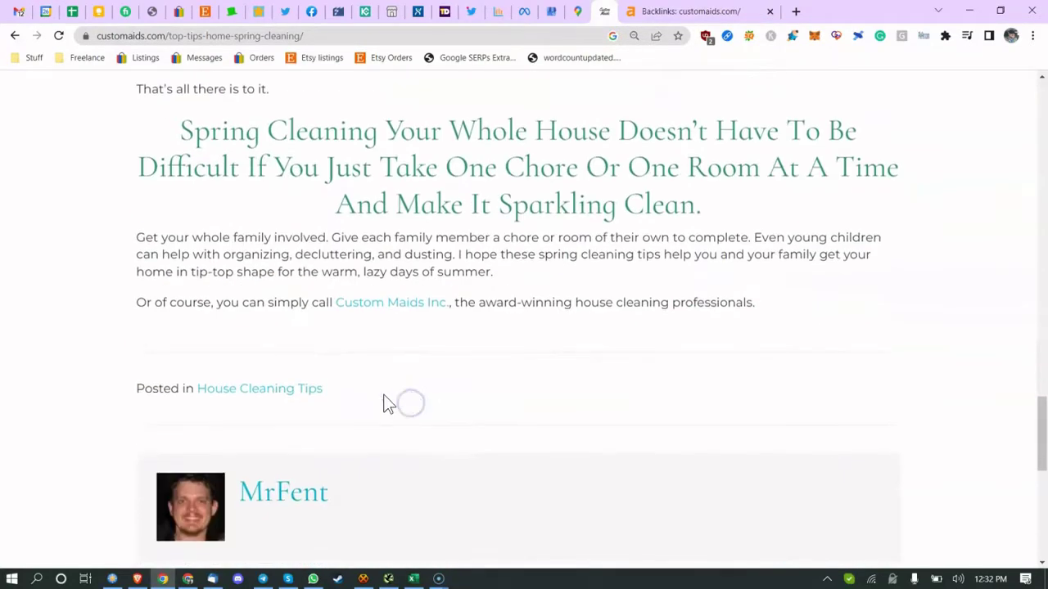
Step: Check the article's closing paragraph and author box, then examine its title banner, introduction and first checklist heading
{"action": "scroll", "coordinate": [339, 369], "scroll_direction": "up", "scroll_amount": 3}
{"action": "scroll", "coordinate": [340, 370], "scroll_direction": "down", "scroll_amount": 3}
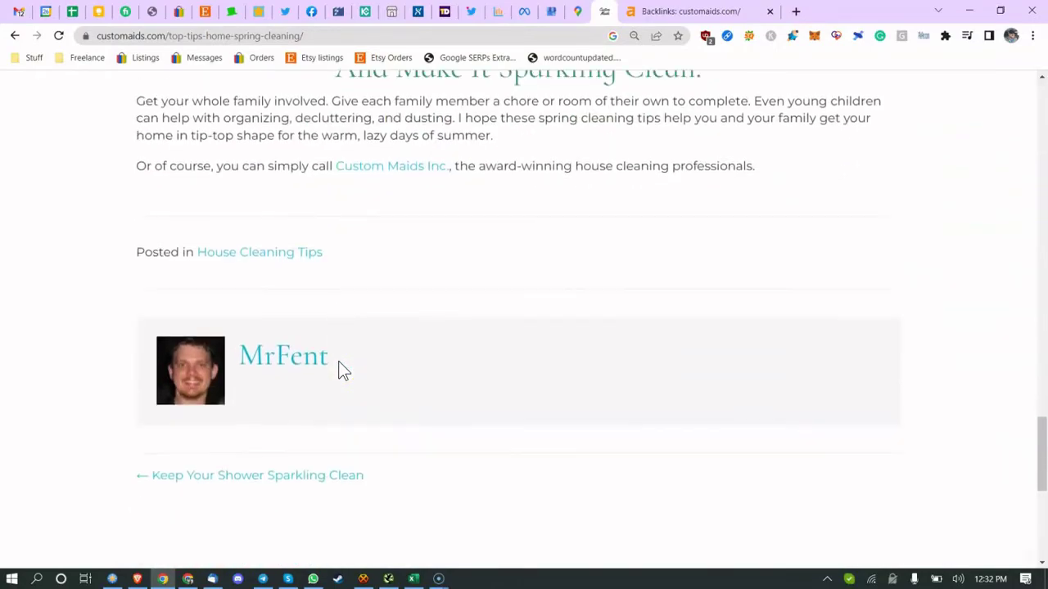
{"action": "scroll", "coordinate": [339, 369], "scroll_direction": "up", "scroll_amount": 20}
{"action": "scroll", "coordinate": [338, 369], "scroll_direction": "up", "scroll_amount": 2}
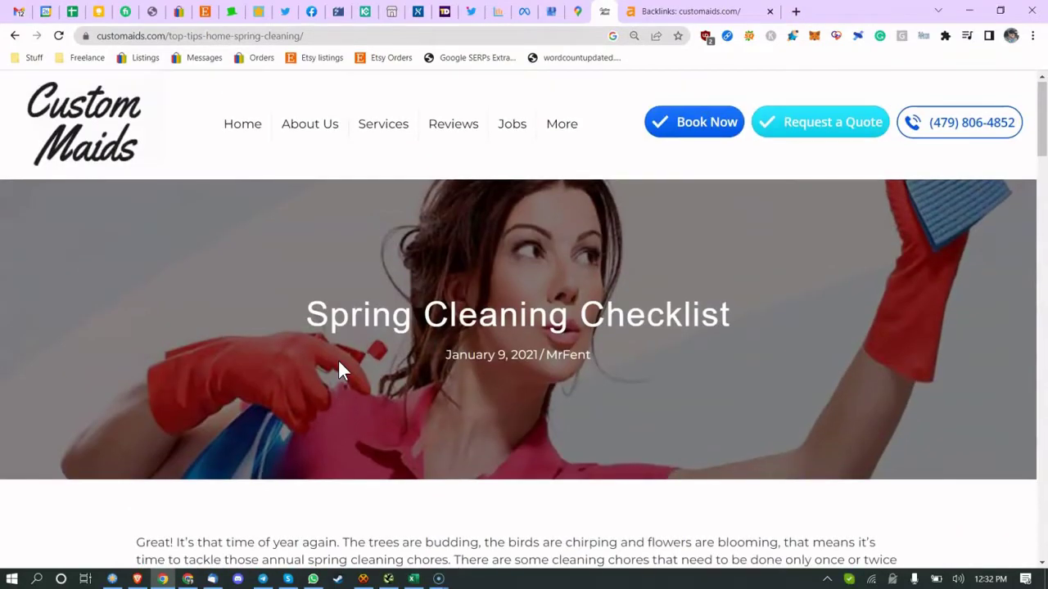
{"action": "scroll", "coordinate": [338, 370], "scroll_direction": "down", "scroll_amount": 6}
{"action": "left_click_drag", "start_coordinate": [154, 365], "coordinate": [391, 393]}
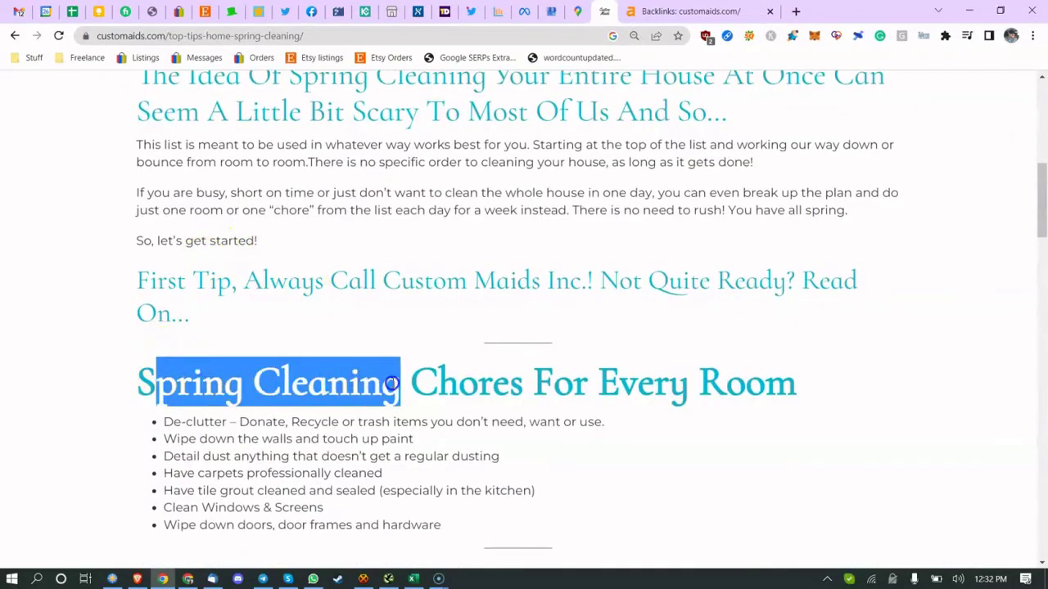
{"action": "left_click", "coordinate": [344, 402]}
{"action": "scroll", "coordinate": [269, 367], "scroll_direction": "up", "scroll_amount": 3}
{"action": "scroll", "coordinate": [251, 312], "scroll_direction": "down", "scroll_amount": 9}
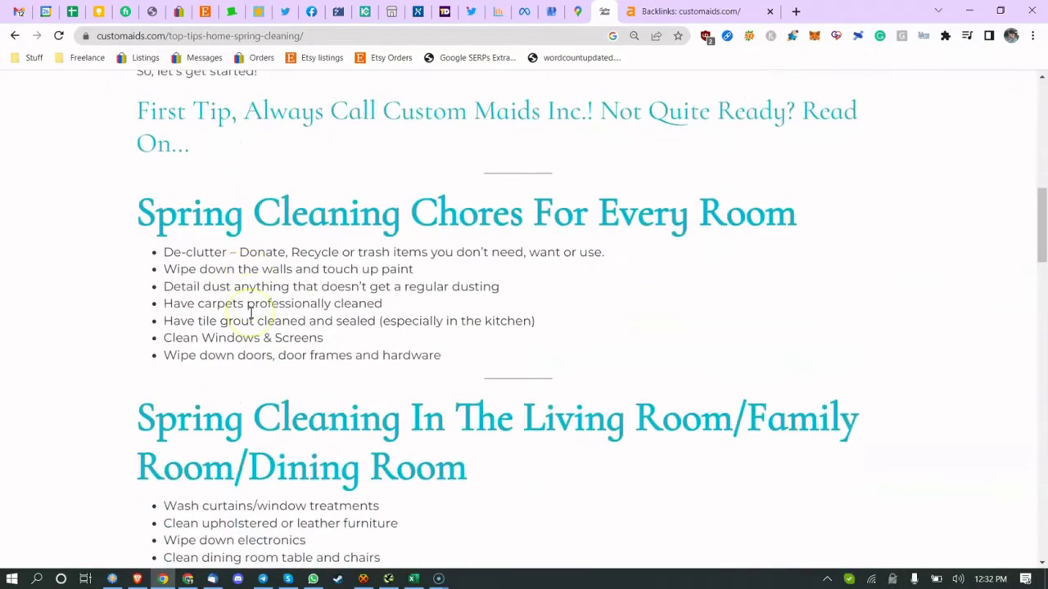
Step: Switch to the Local SEO audit workbook in Excel and go over the sitemap, robots.txt and website security rows
{"action": "left_click", "coordinate": [415, 579]}
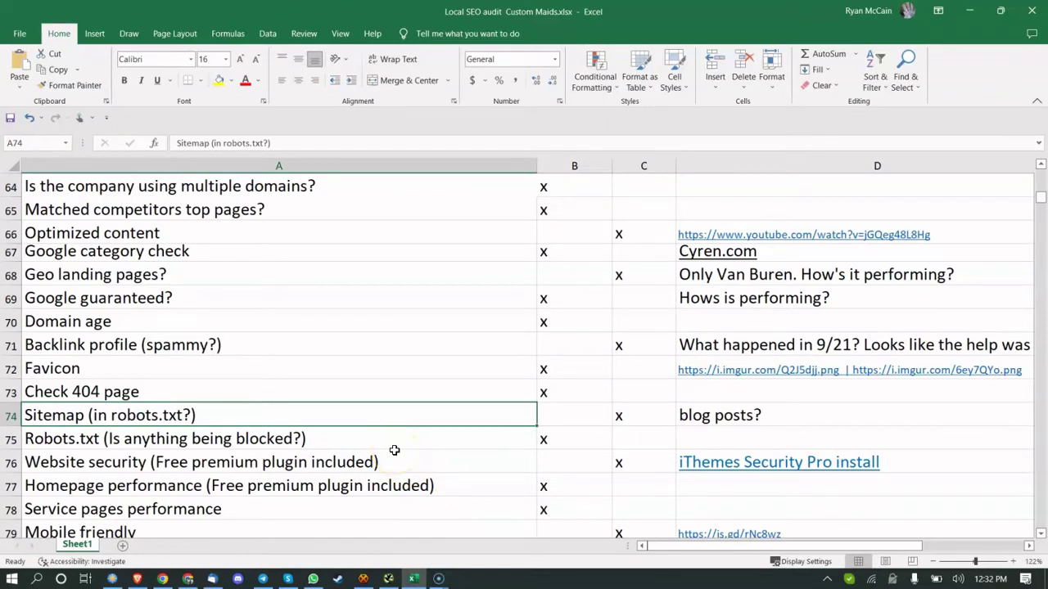
{"action": "left_click", "coordinate": [438, 435]}
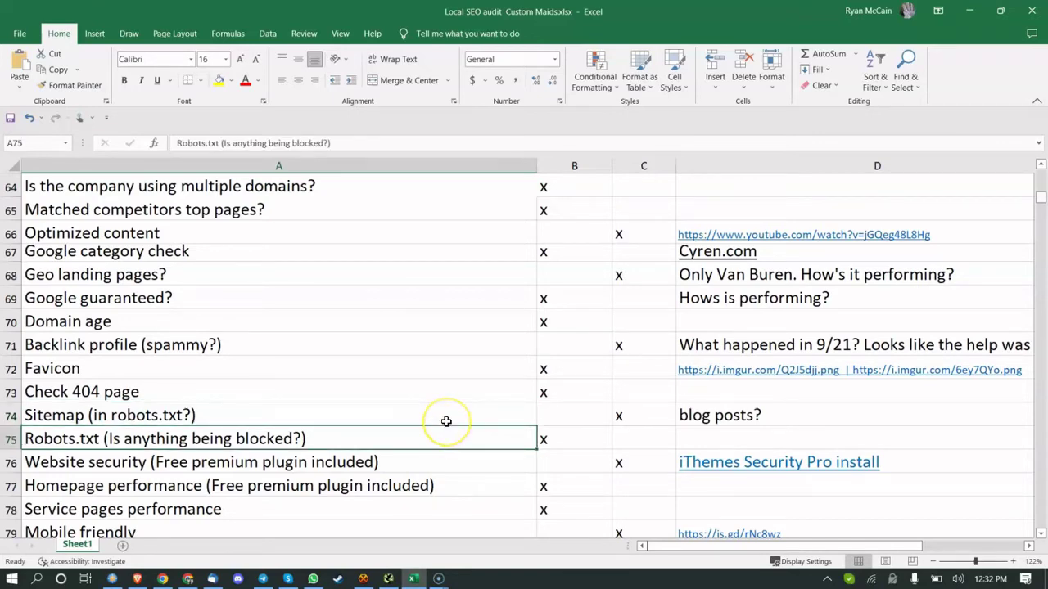
{"action": "left_click", "coordinate": [446, 422]}
{"action": "left_click", "coordinate": [344, 434]}
{"action": "scroll", "coordinate": [339, 409], "scroll_direction": "down", "scroll_amount": 2}
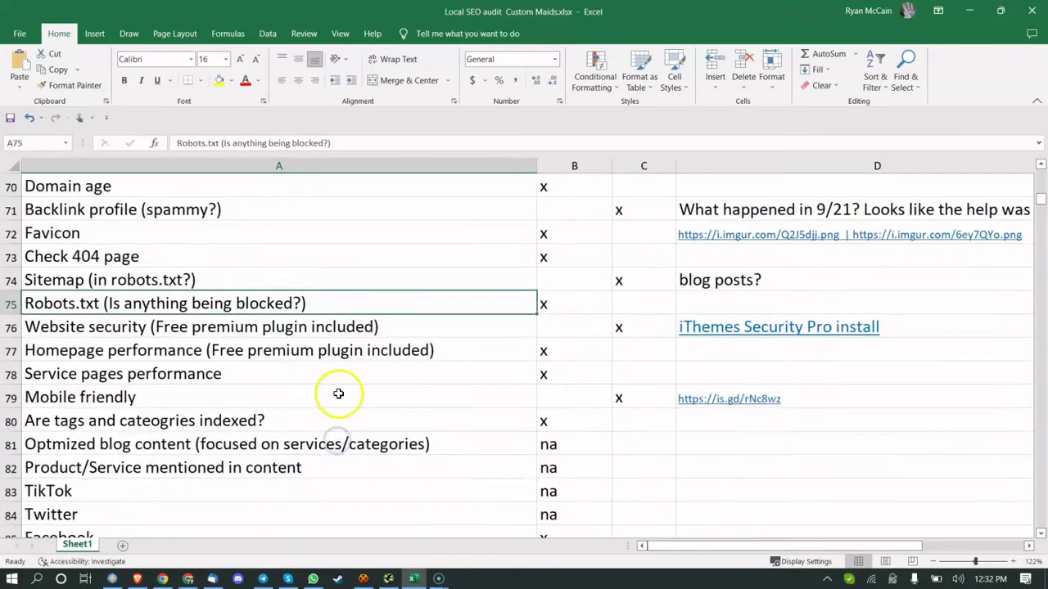
{"action": "left_click", "coordinate": [362, 321]}
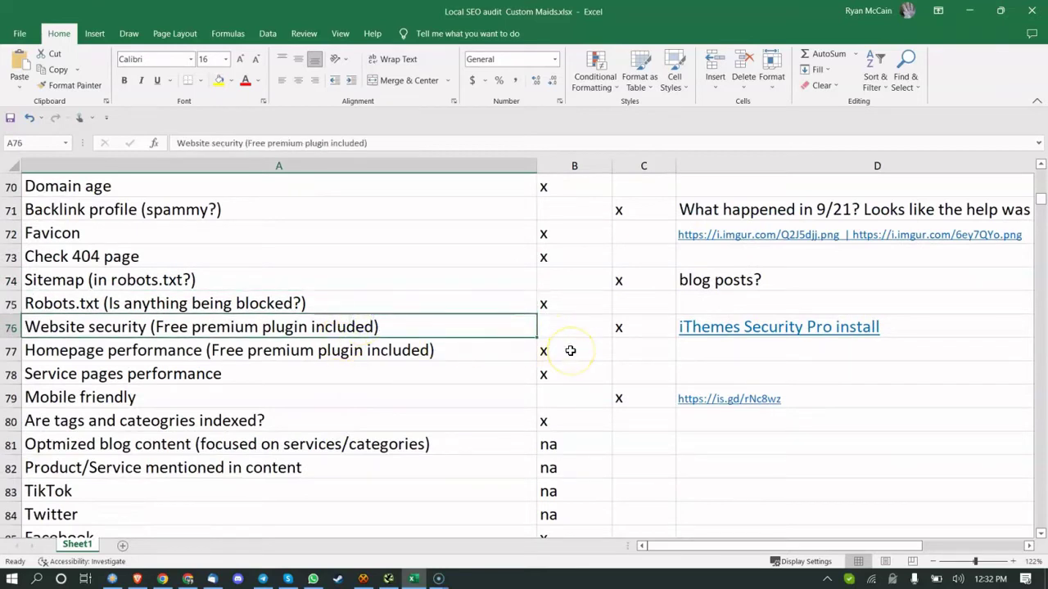
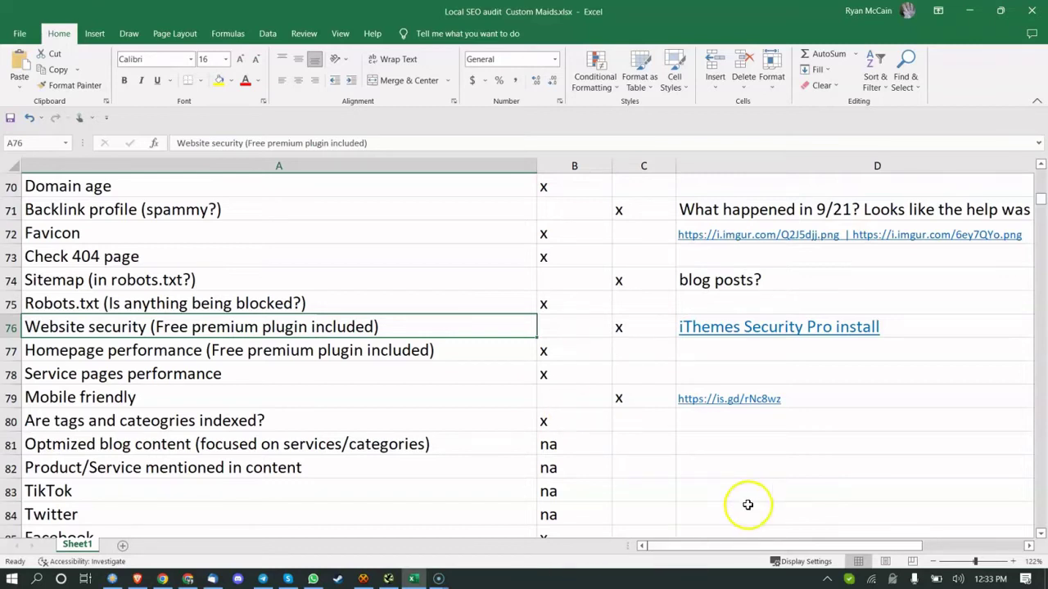
Step: Review the homepage performance and service pages performance rows of the audit checklist
{"action": "left_click", "coordinate": [388, 358]}
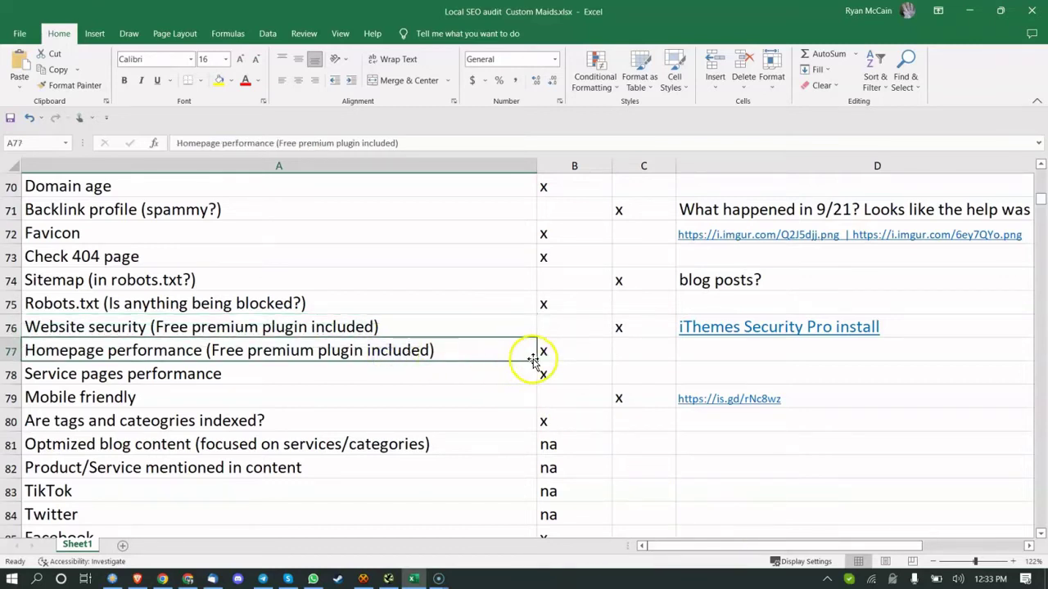
{"action": "left_click", "coordinate": [402, 369]}
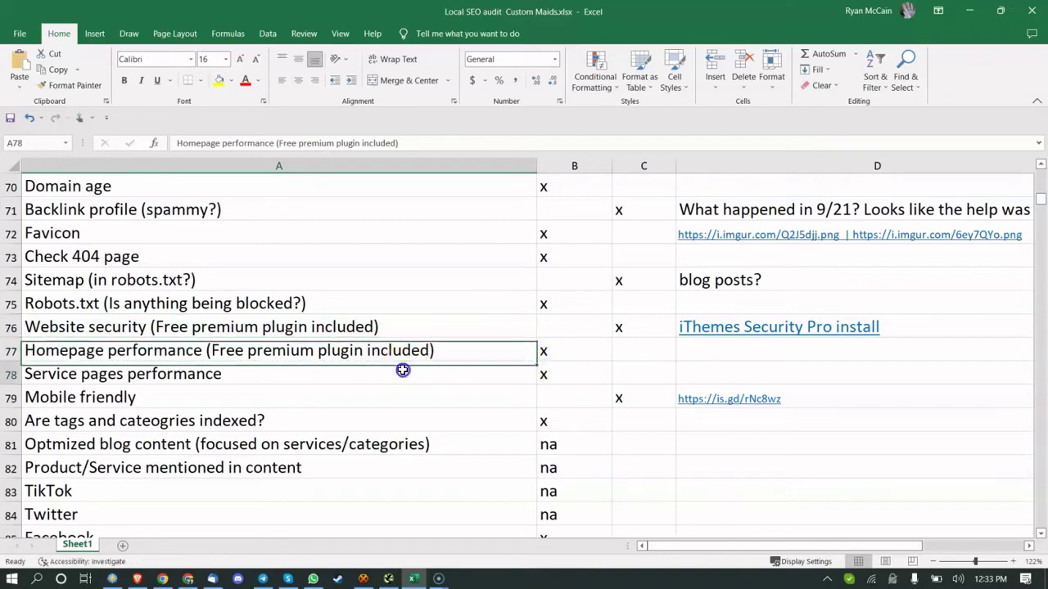
{"action": "left_click", "coordinate": [540, 374]}
{"action": "scroll", "coordinate": [309, 333], "scroll_direction": "down", "scroll_amount": 2}
{"action": "scroll", "coordinate": [409, 327], "scroll_direction": "up", "scroll_amount": 1}
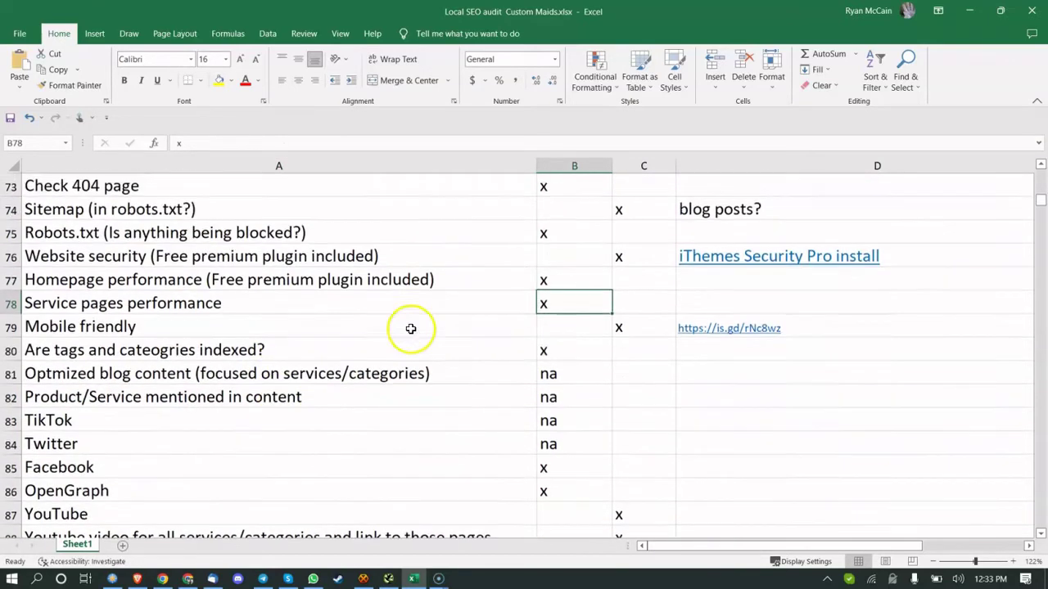
Step: Open the link noted for the Mobile friendly item and read the Mobile-Friendly Test results for customaids.com
{"action": "left_click", "coordinate": [753, 329]}
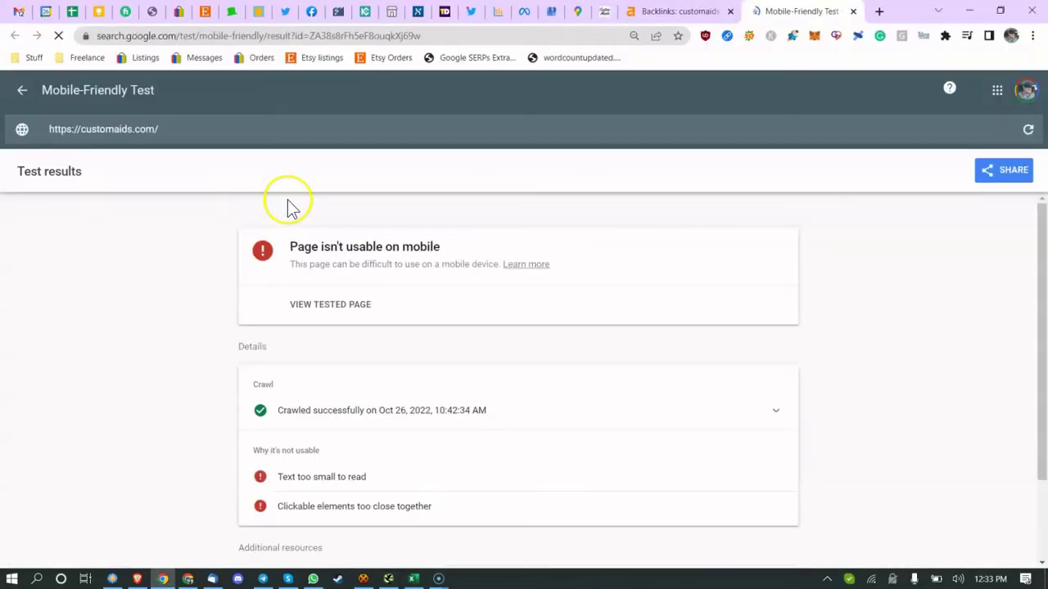
{"action": "left_click_drag", "start_coordinate": [195, 129], "coordinate": [126, 132]}
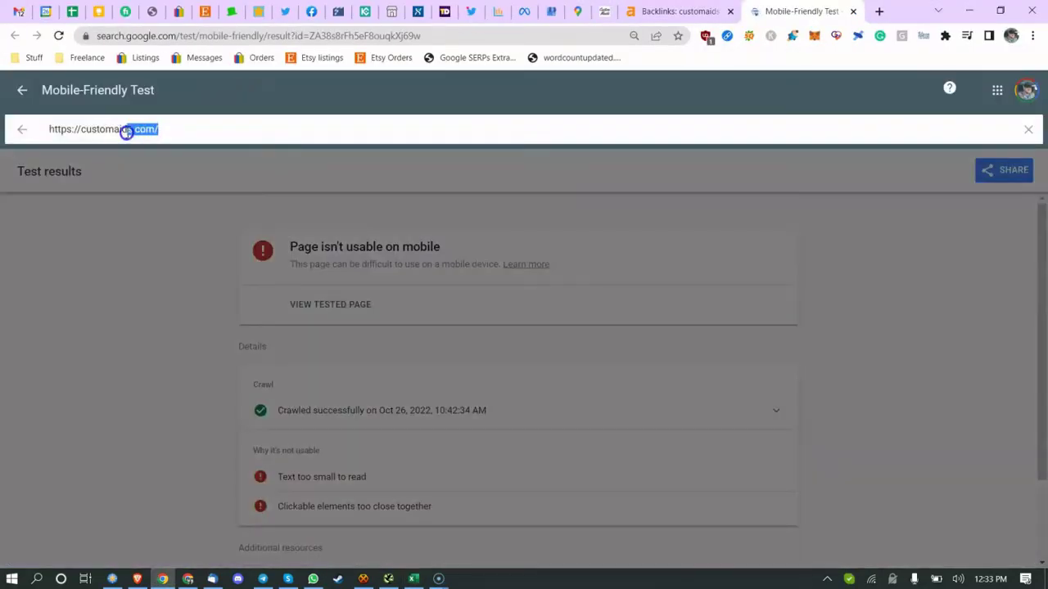
{"action": "left_click", "coordinate": [171, 304]}
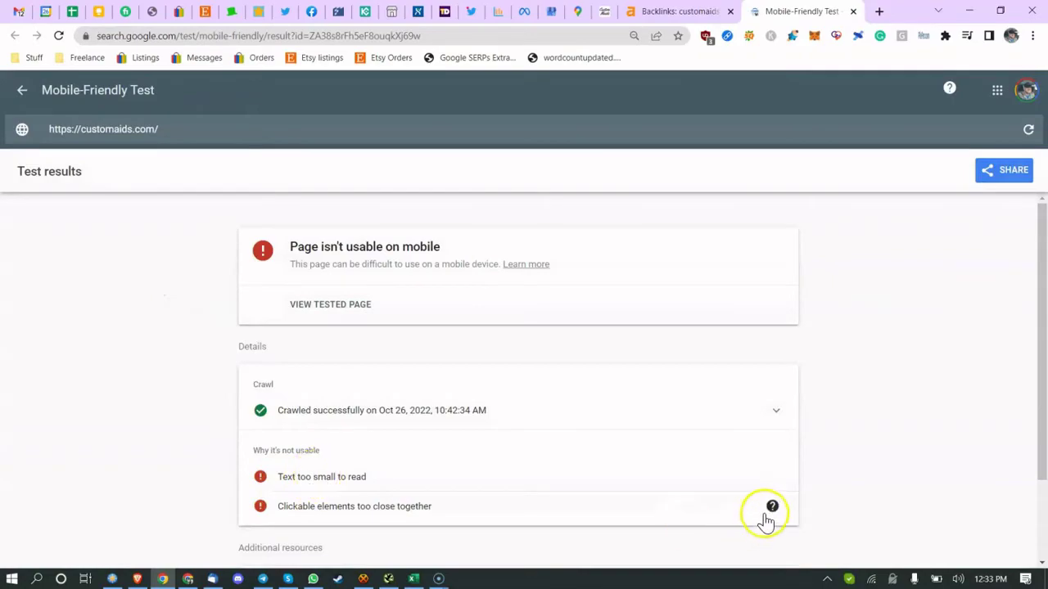
{"action": "scroll", "coordinate": [622, 434], "scroll_direction": "down", "scroll_amount": 2}
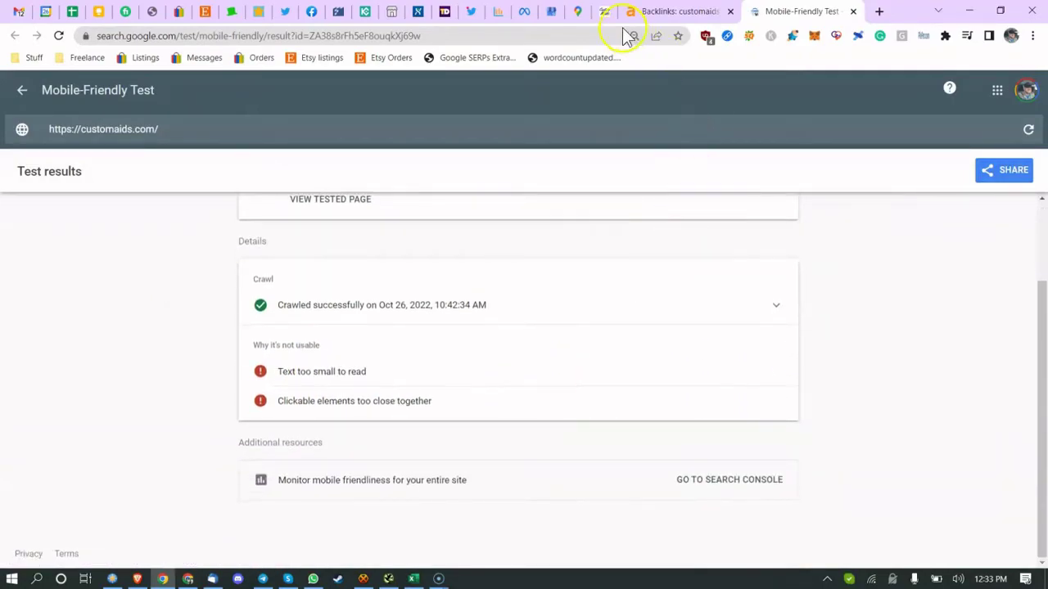
Step: Return to the Spring Cleaning Checklist article's tab and open the Custom Maids home page from it
{"action": "left_click", "coordinate": [577, 11]}
{"action": "left_click", "coordinate": [604, 12]}
{"action": "scroll", "coordinate": [483, 242], "scroll_direction": "up", "scroll_amount": 3}
{"action": "scroll", "coordinate": [482, 241], "scroll_direction": "down", "scroll_amount": 5}
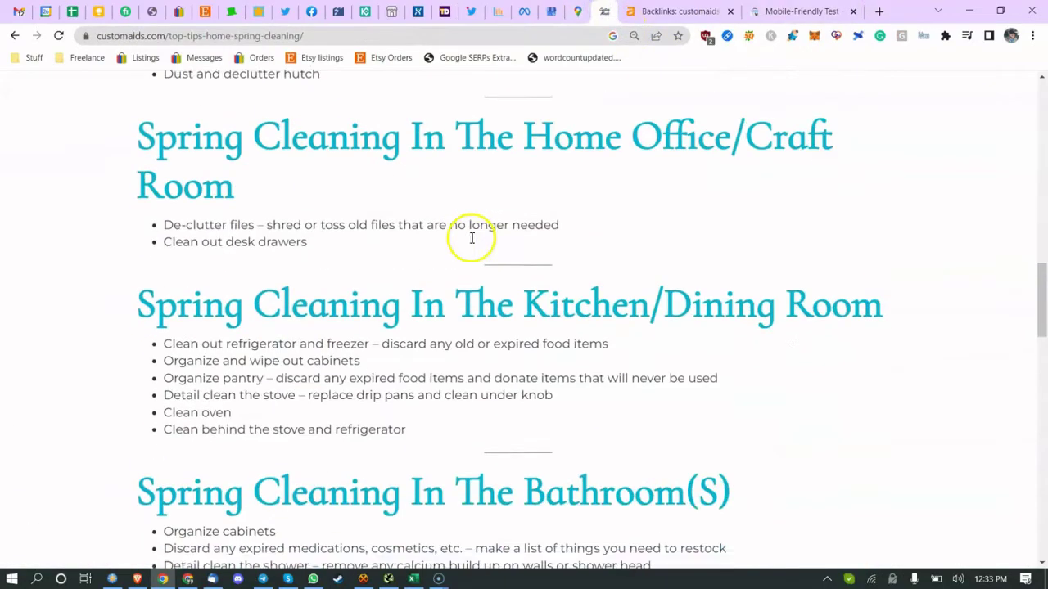
{"action": "scroll", "coordinate": [470, 236], "scroll_direction": "up", "scroll_amount": 15}
{"action": "left_click", "coordinate": [108, 136]}
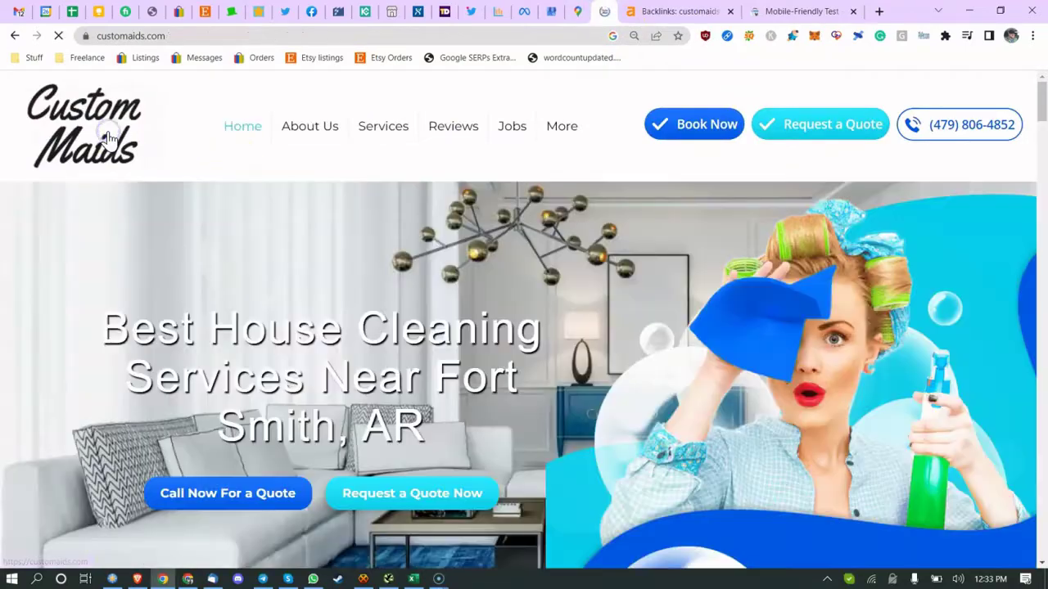
Step: Look through the home page's text, button spacing and content sections for mobile usability, ending back at the hero banner
{"action": "scroll", "coordinate": [337, 276], "scroll_direction": "down", "scroll_amount": 10}
{"action": "scroll", "coordinate": [398, 296], "scroll_direction": "down", "scroll_amount": 2}
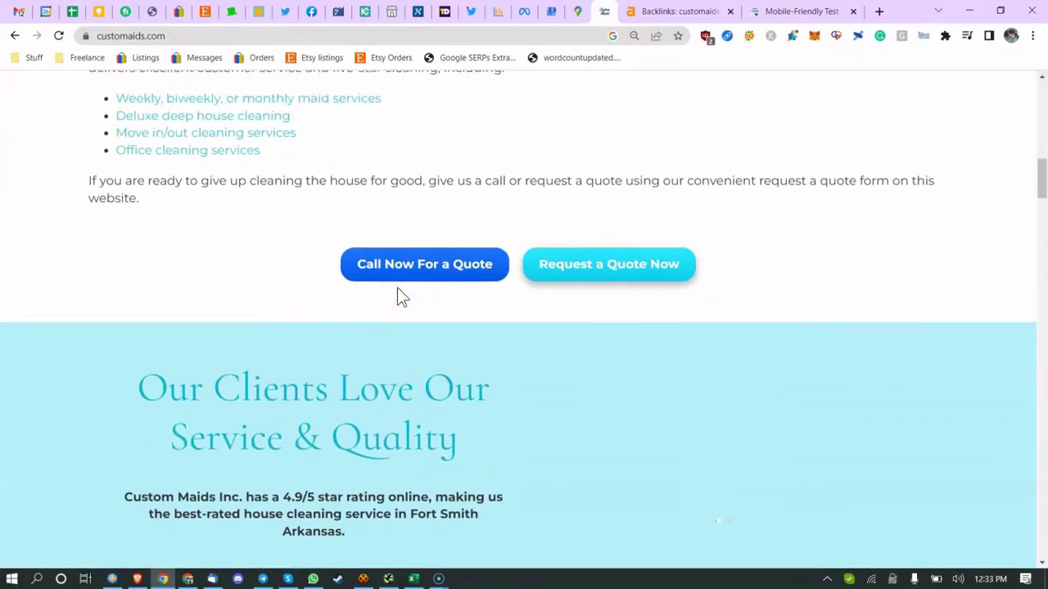
{"action": "scroll", "coordinate": [169, 265], "scroll_direction": "up", "scroll_amount": 4}
{"action": "scroll", "coordinate": [271, 343], "scroll_direction": "down", "scroll_amount": 15}
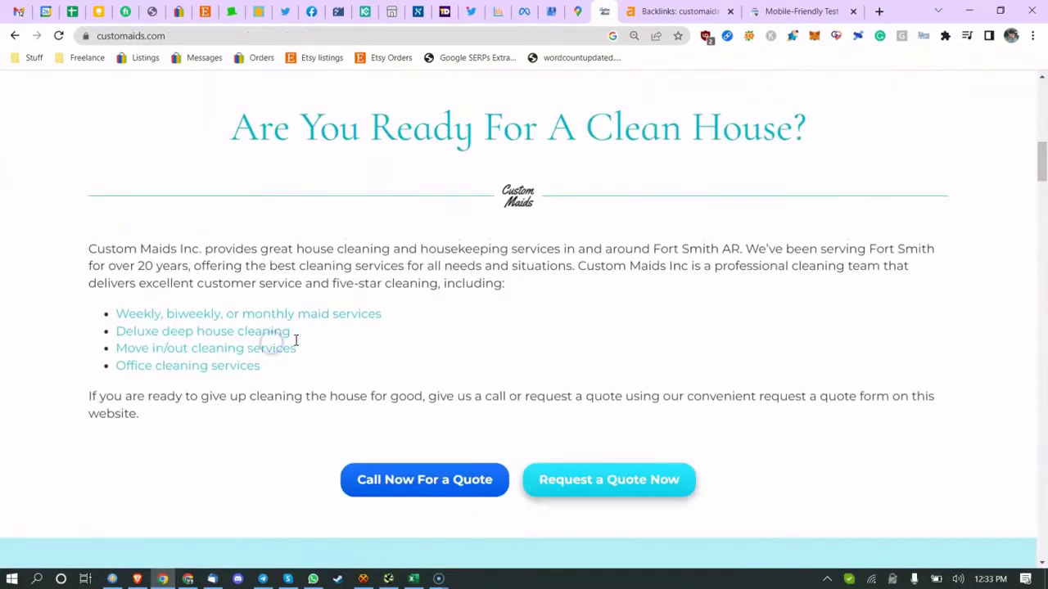
{"action": "scroll", "coordinate": [296, 342], "scroll_direction": "down", "scroll_amount": 5}
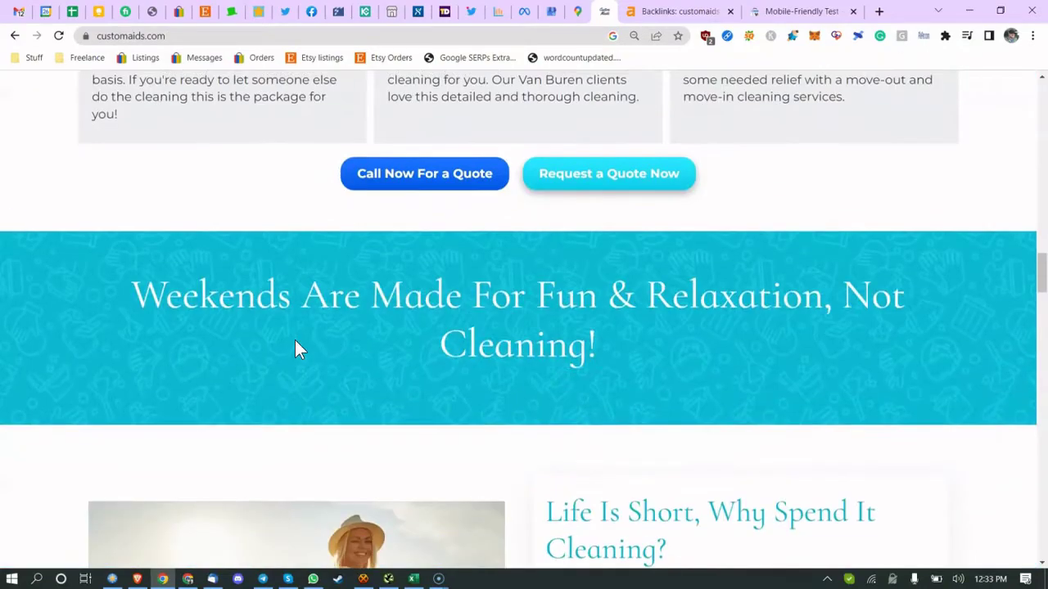
{"action": "scroll", "coordinate": [295, 343], "scroll_direction": "down", "scroll_amount": 3}
{"action": "scroll", "coordinate": [299, 331], "scroll_direction": "down", "scroll_amount": 4}
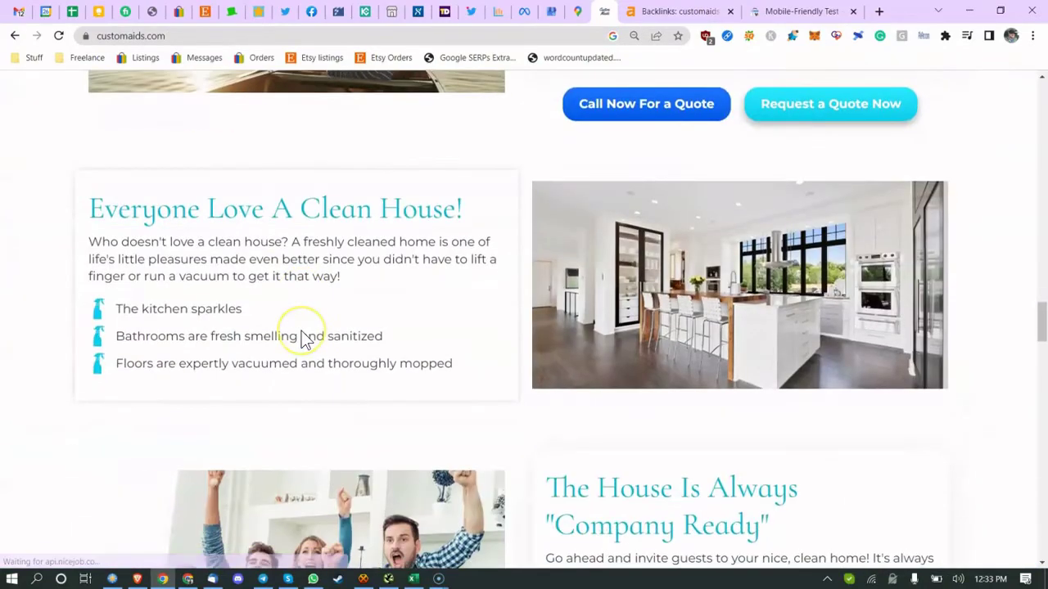
{"action": "scroll", "coordinate": [301, 331], "scroll_direction": "up", "scroll_amount": 10}
{"action": "scroll", "coordinate": [302, 330], "scroll_direction": "up", "scroll_amount": 10}
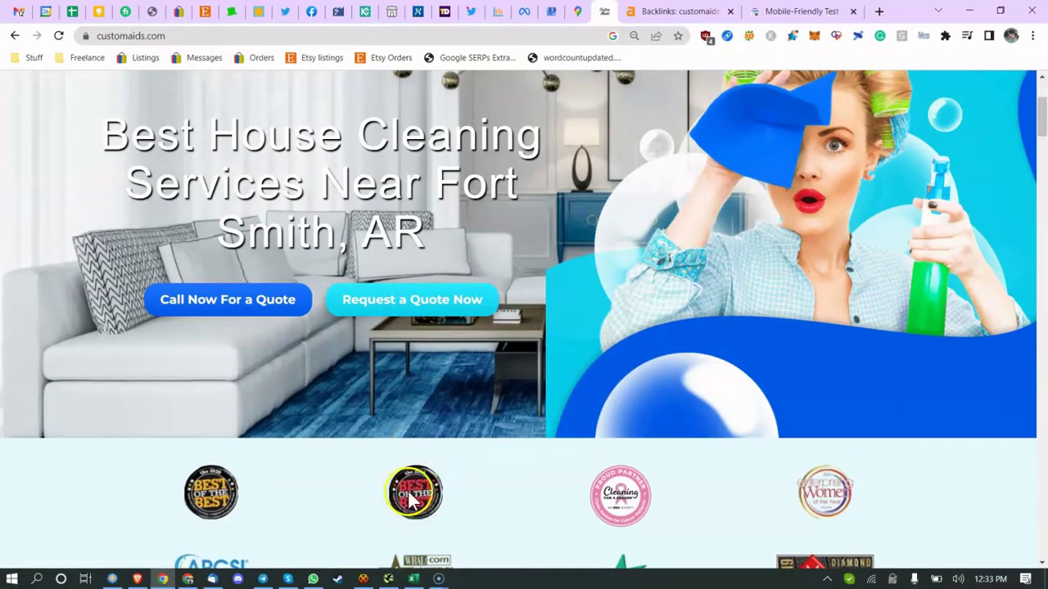
Step: Switch back to the audit workbook in Excel and colour the Mobile friendly row's text red from column A through D
{"action": "left_click", "coordinate": [414, 579]}
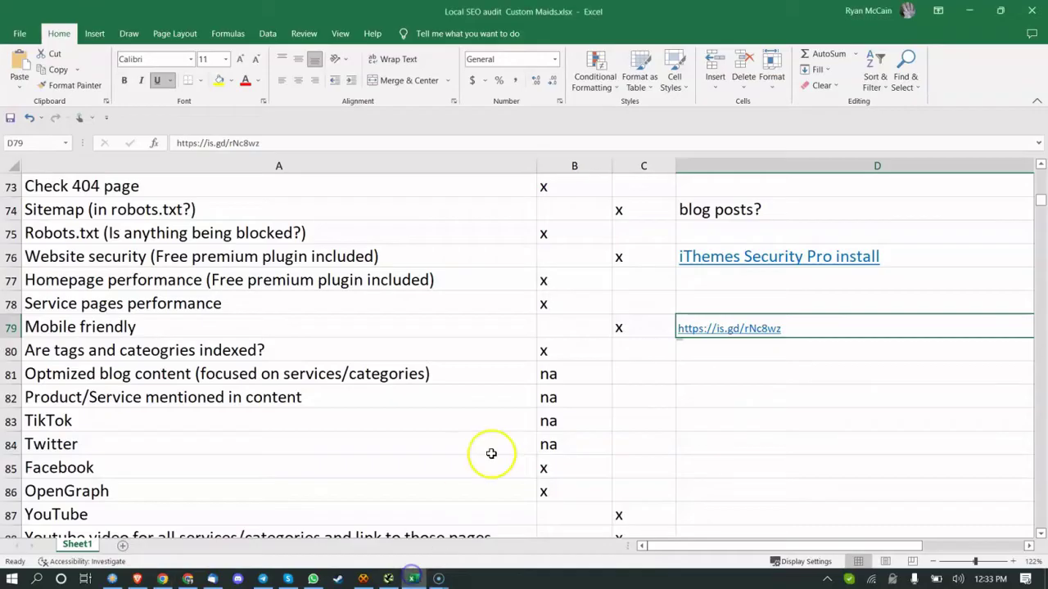
{"action": "left_click", "coordinate": [473, 345]}
{"action": "left_click", "coordinate": [462, 324]}
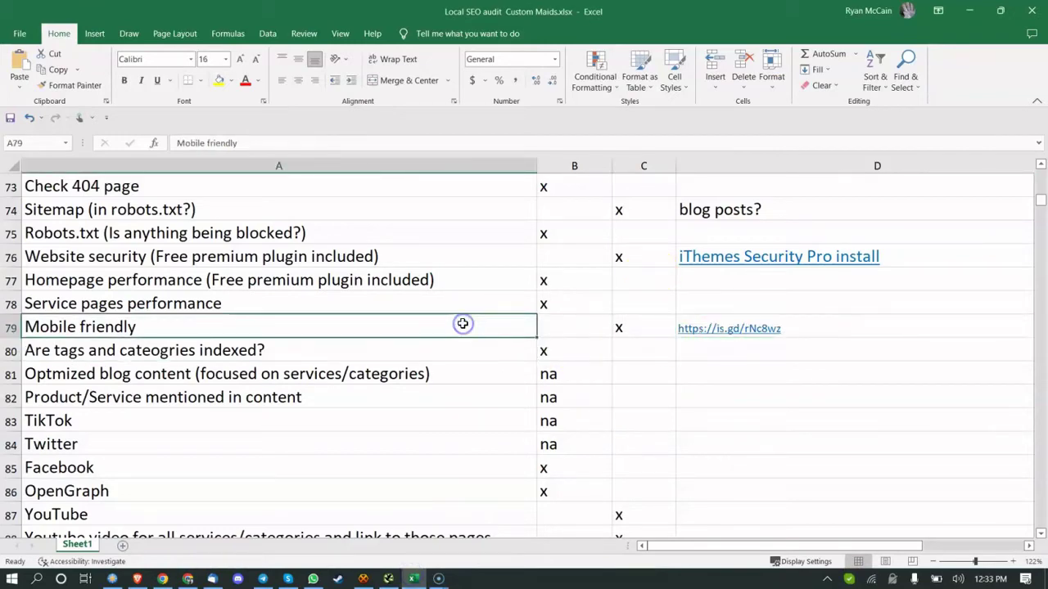
{"action": "key", "text": "shift+Right"}
{"action": "key", "text": "shift+Right"}
{"action": "key", "text": "shift+Right"}
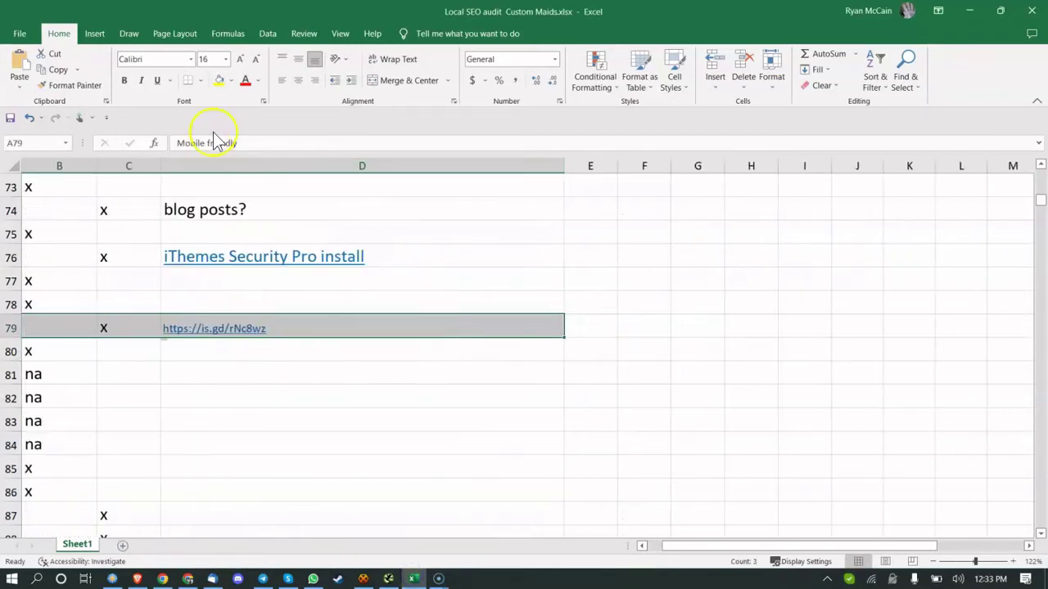
{"action": "left_click", "coordinate": [242, 78]}
{"action": "key", "text": "Down"}
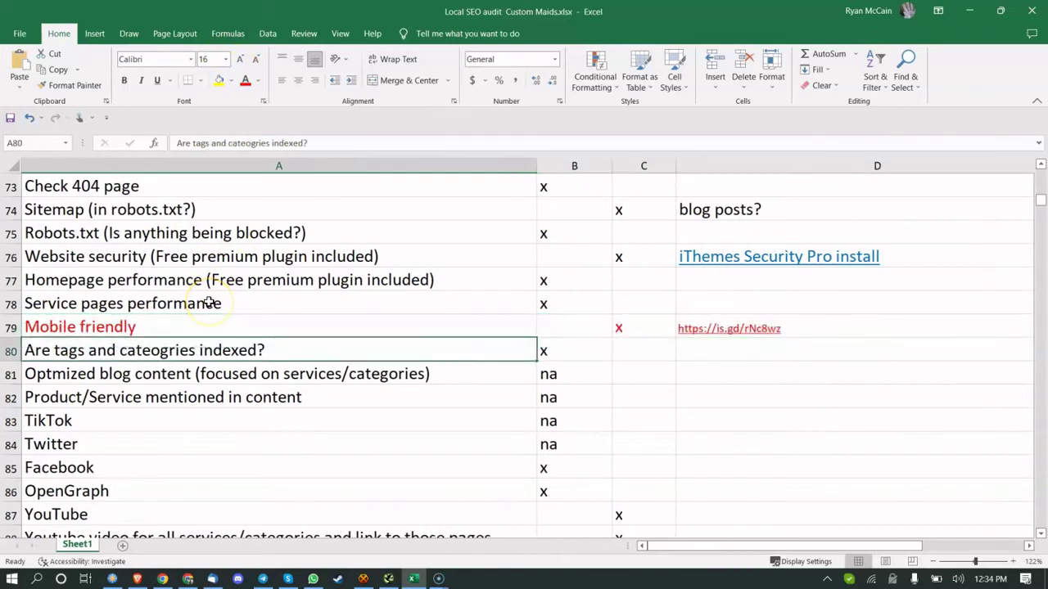
Step: Go over the checklist rows from tag and category indexing through blog content, TikTok and OpenGraph to YouTube
{"action": "key", "text": "Down"}
{"action": "key", "text": "Up"}
{"action": "key", "text": "Up"}
{"action": "key", "text": "Down"}
{"action": "left_click", "coordinate": [230, 365]}
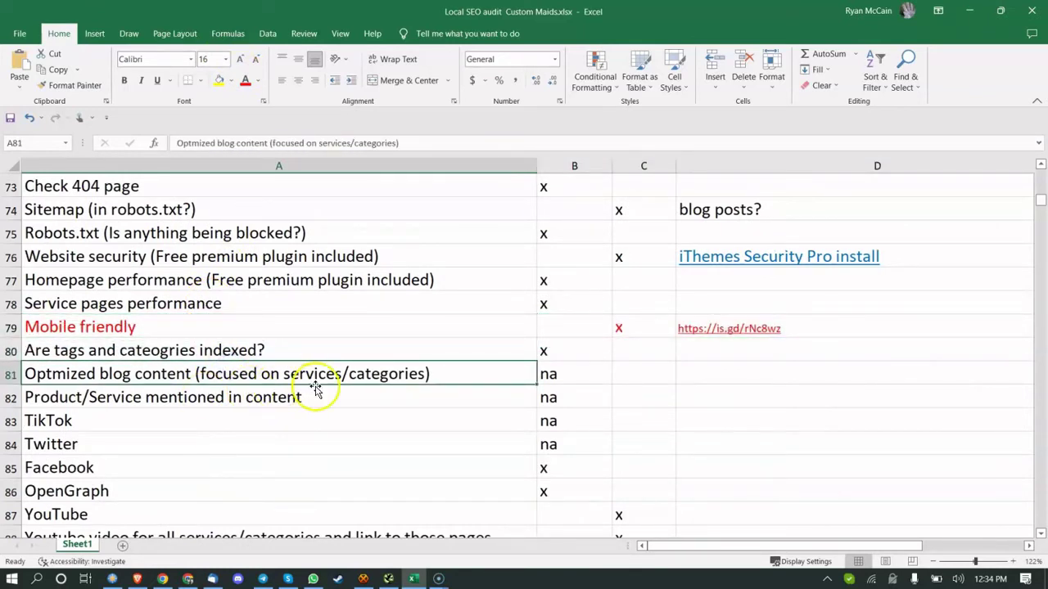
{"action": "scroll", "coordinate": [317, 388], "scroll_direction": "down", "scroll_amount": 1}
{"action": "left_click", "coordinate": [183, 321]}
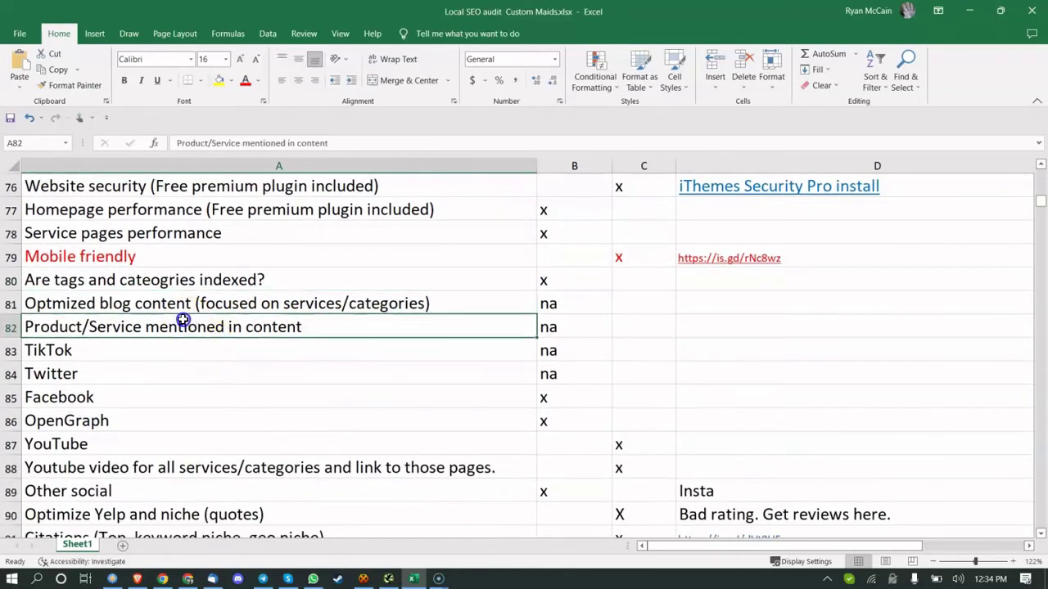
{"action": "left_click", "coordinate": [116, 346]}
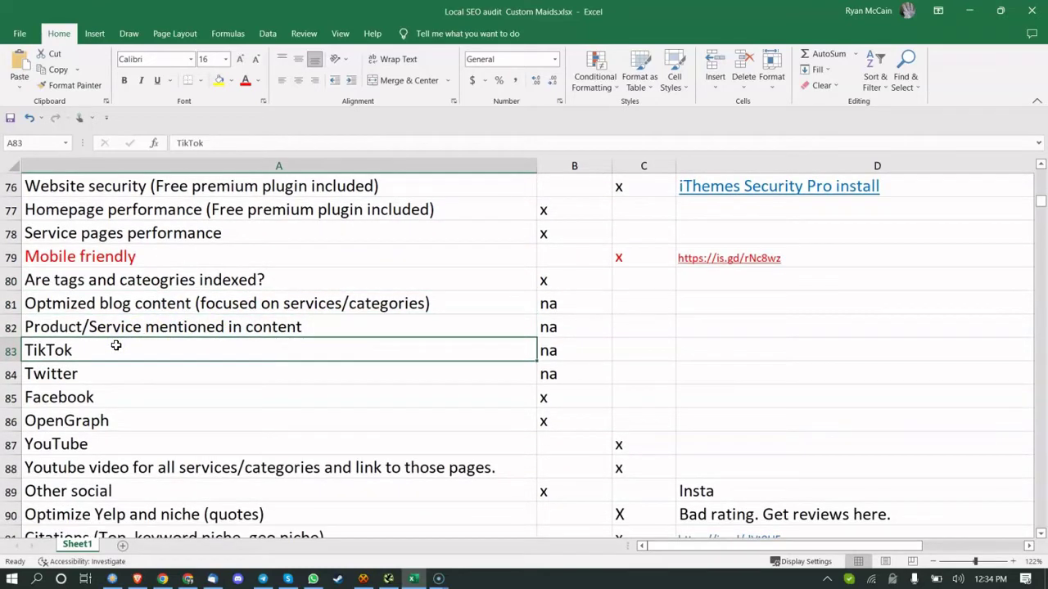
{"action": "left_click", "coordinate": [93, 419]}
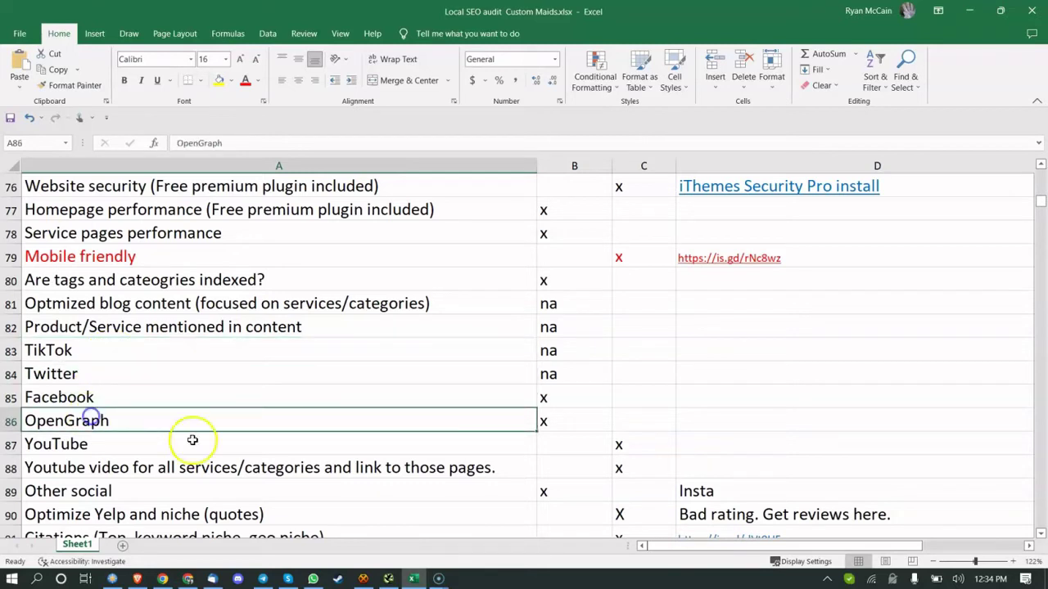
{"action": "left_click", "coordinate": [383, 443]}
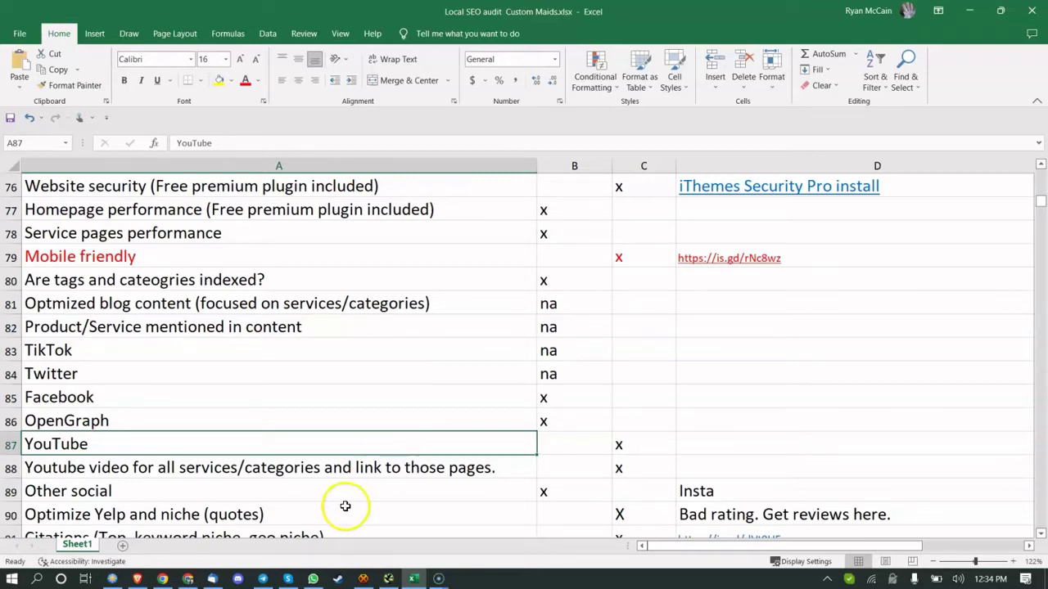
Step: Revisit the Proximity, Prominence, Relevance note at the top of the audit sheet and return to the YouTube rows
{"action": "scroll", "coordinate": [407, 422], "scroll_direction": "up", "scroll_amount": 20}
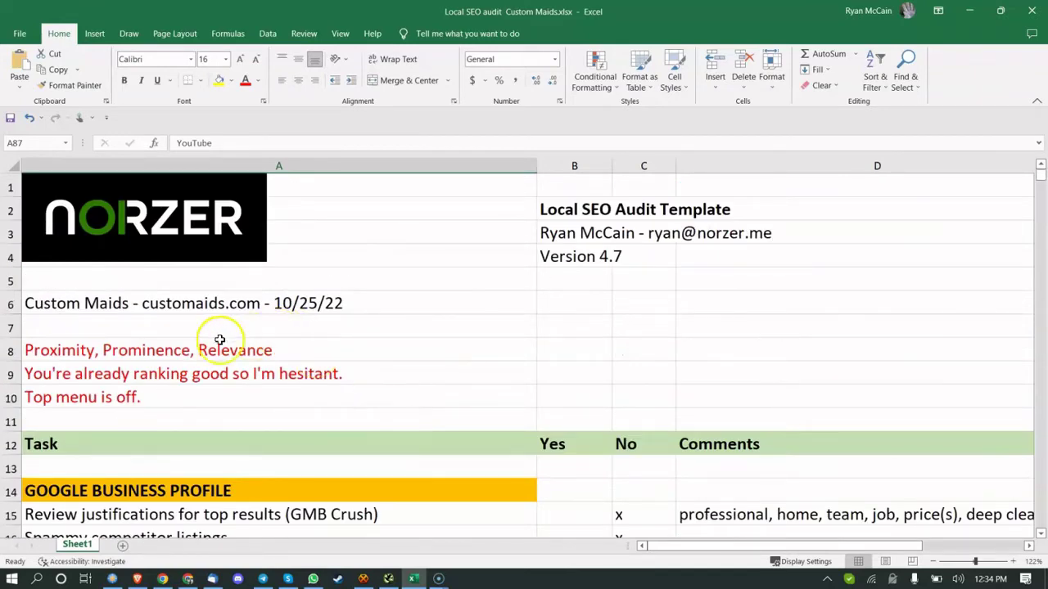
{"action": "left_click", "coordinate": [131, 354]}
{"action": "scroll", "coordinate": [152, 361], "scroll_direction": "down", "scroll_amount": 5}
{"action": "scroll", "coordinate": [152, 361], "scroll_direction": "down", "scroll_amount": 18}
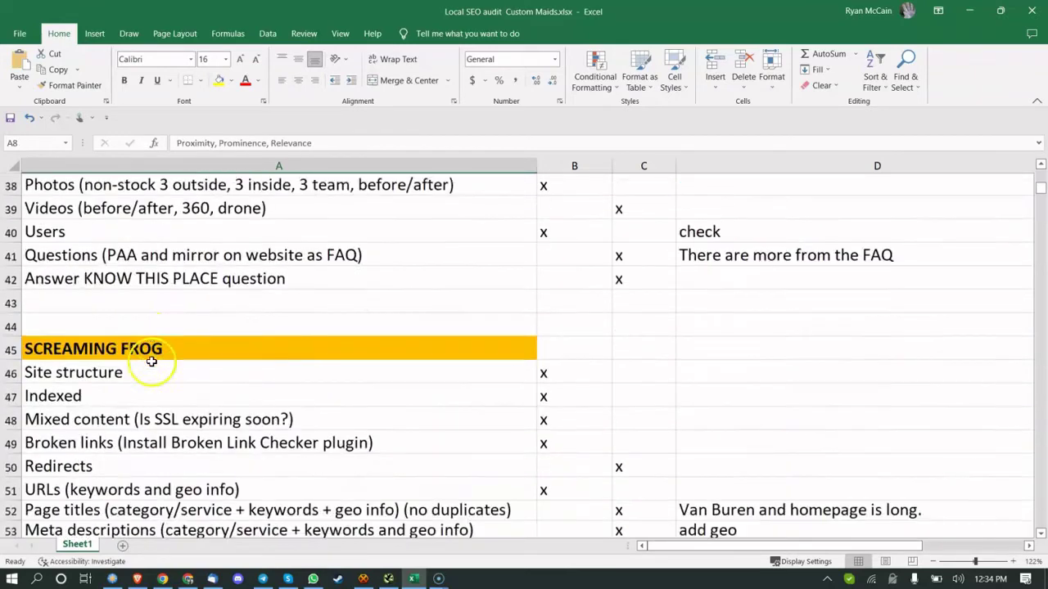
{"action": "scroll", "coordinate": [335, 409], "scroll_direction": "down", "scroll_amount": 1}
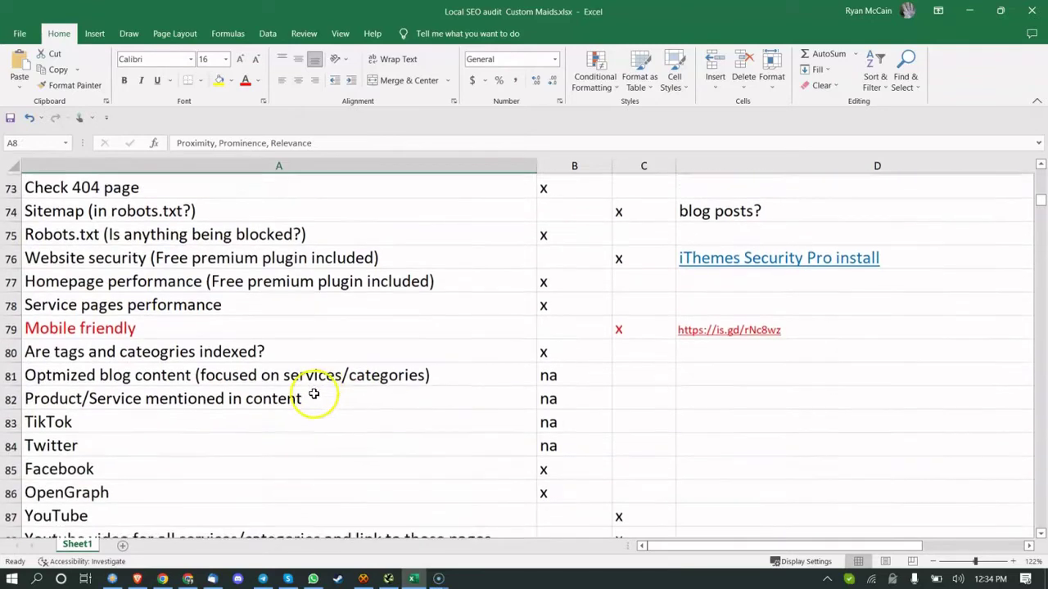
{"action": "scroll", "coordinate": [121, 404], "scroll_direction": "down", "scroll_amount": 2}
Step: Go over the checklist rows for YouTube service videos, Other social with its Insta comment, and Optimize Yelp and niche
{"action": "left_click", "coordinate": [121, 410]}
{"action": "left_click", "coordinate": [156, 400]}
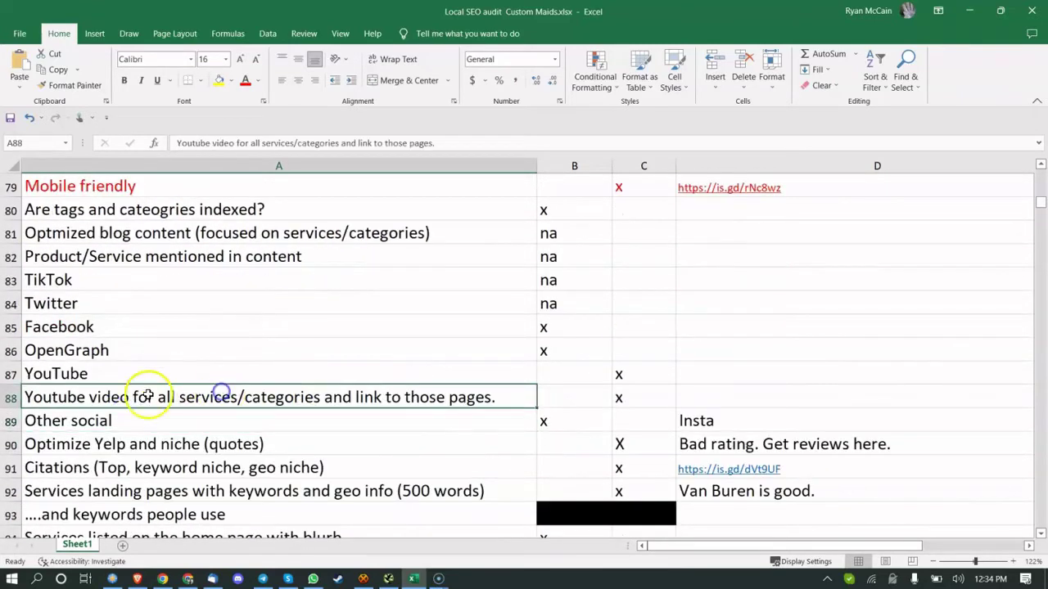
{"action": "left_click", "coordinate": [204, 419]}
{"action": "left_click", "coordinate": [706, 419]}
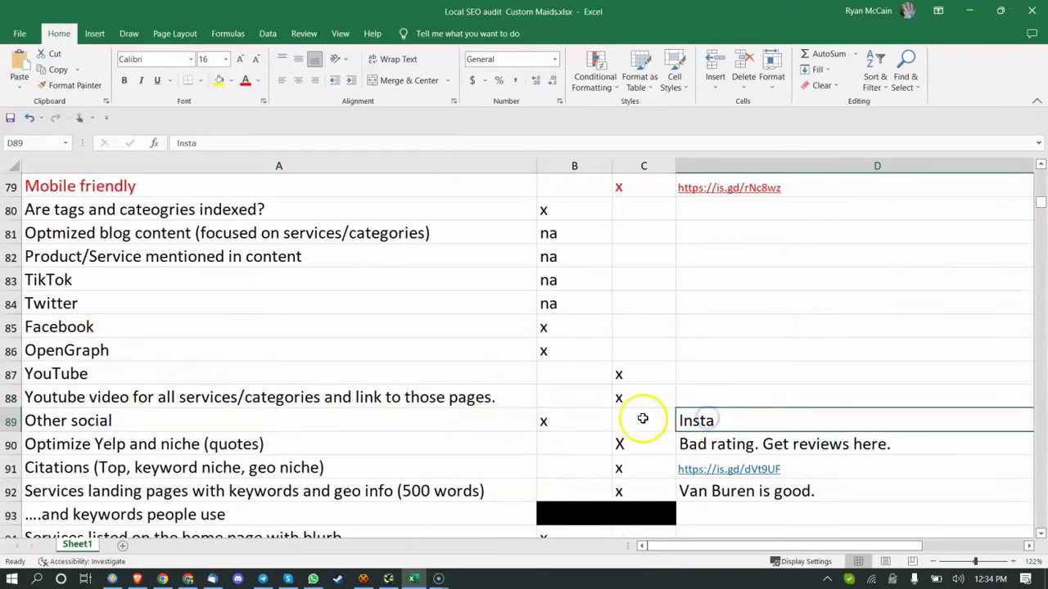
{"action": "left_click", "coordinate": [573, 421]}
{"action": "left_click", "coordinate": [725, 420]}
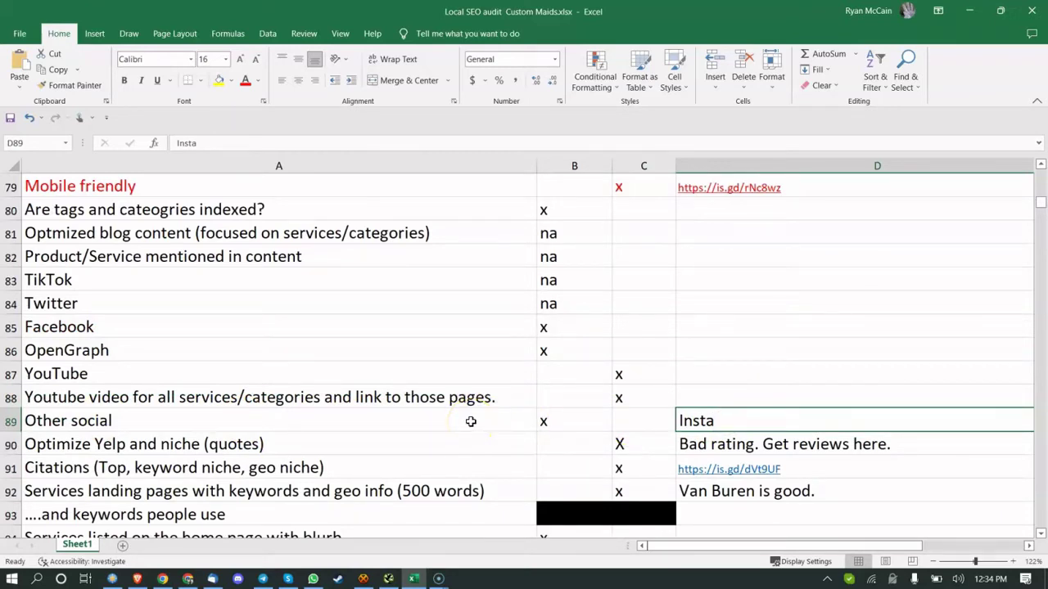
{"action": "left_click", "coordinate": [299, 447]}
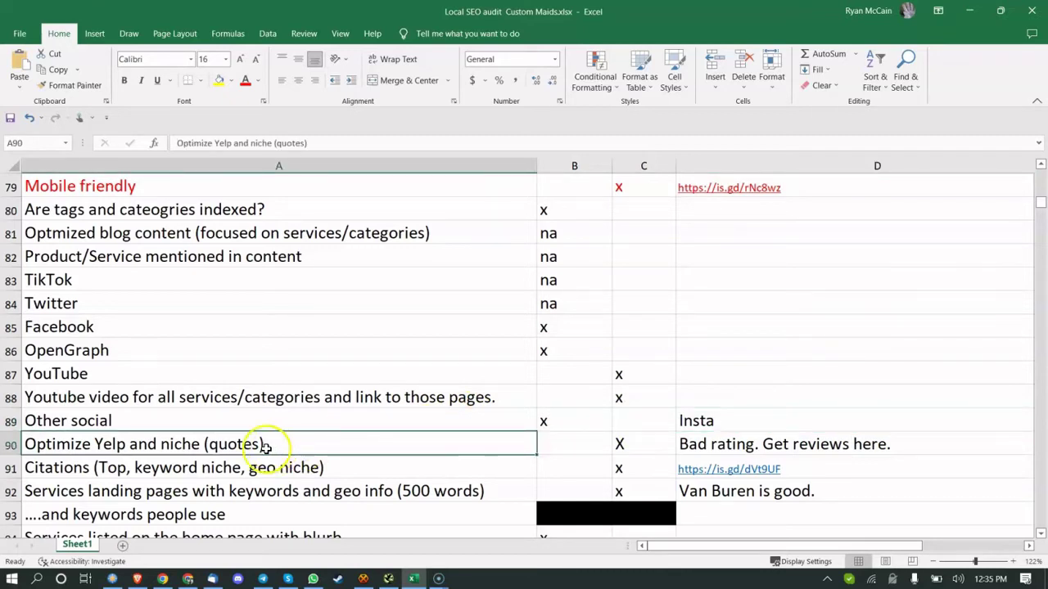
Step: Switch to Chrome, search for "custom mades fort smith yelp" and open the Custom Maids Yelp listing
{"action": "left_click", "coordinate": [165, 579]}
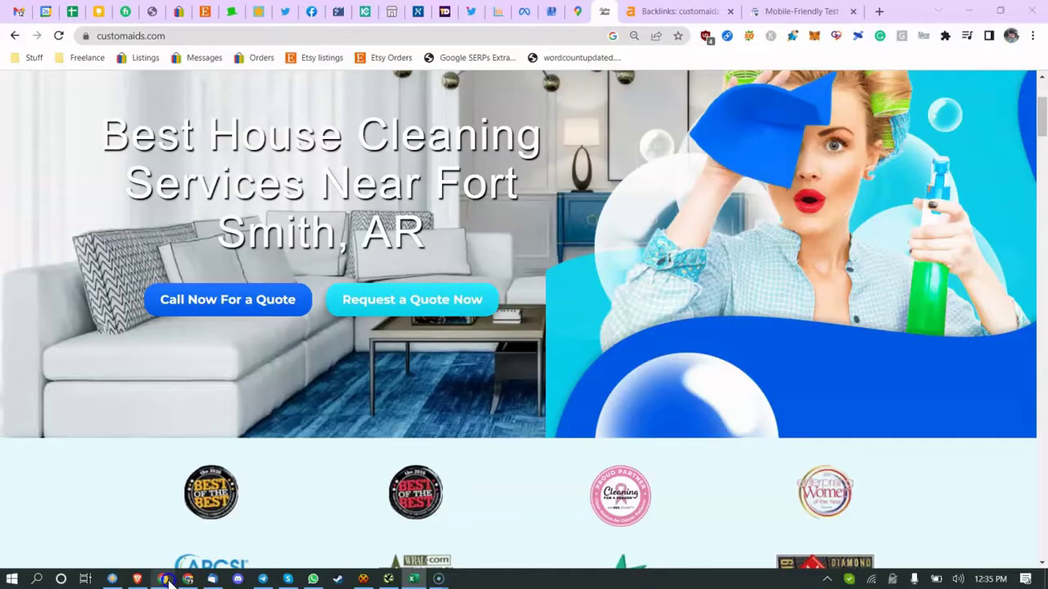
{"action": "left_click", "coordinate": [300, 36]}
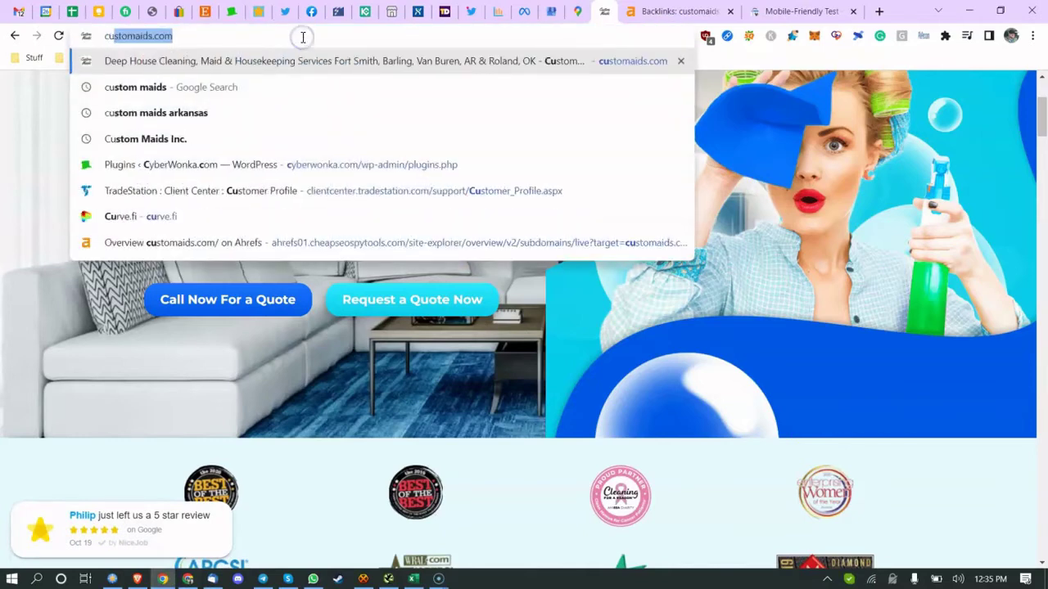
{"action": "type", "text": "custom mades fort"}
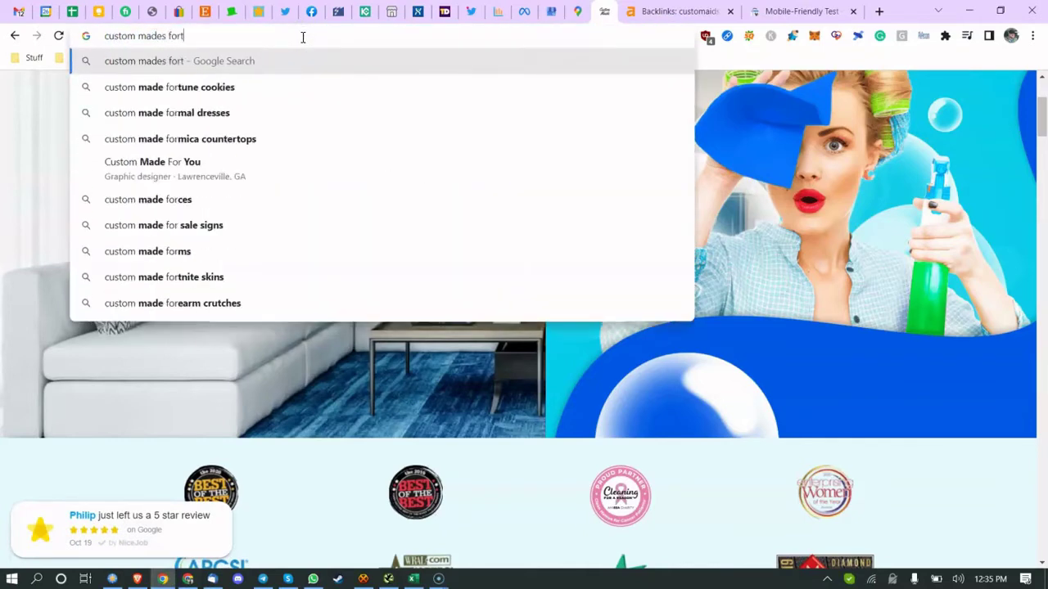
{"action": "type", "text": " smith yelp"}
{"action": "key", "text": "Return"}
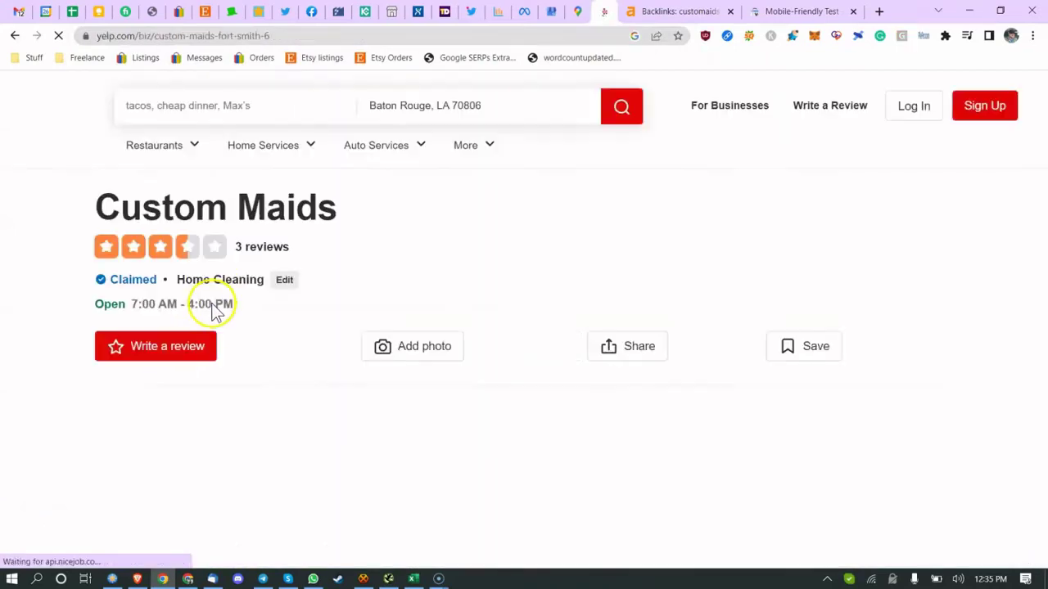
Step: Look through the Yelp listing's photos, hours and customer reviews, including the business owner's reply
{"action": "scroll", "coordinate": [199, 276], "scroll_direction": "down", "scroll_amount": 15}
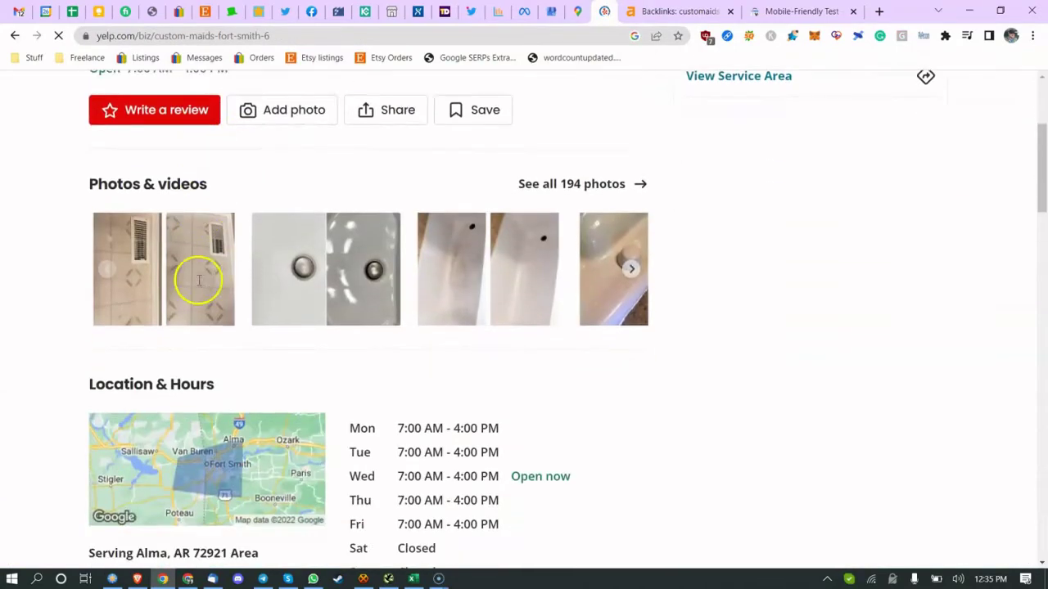
{"action": "scroll", "coordinate": [172, 307], "scroll_direction": "down", "scroll_amount": 10}
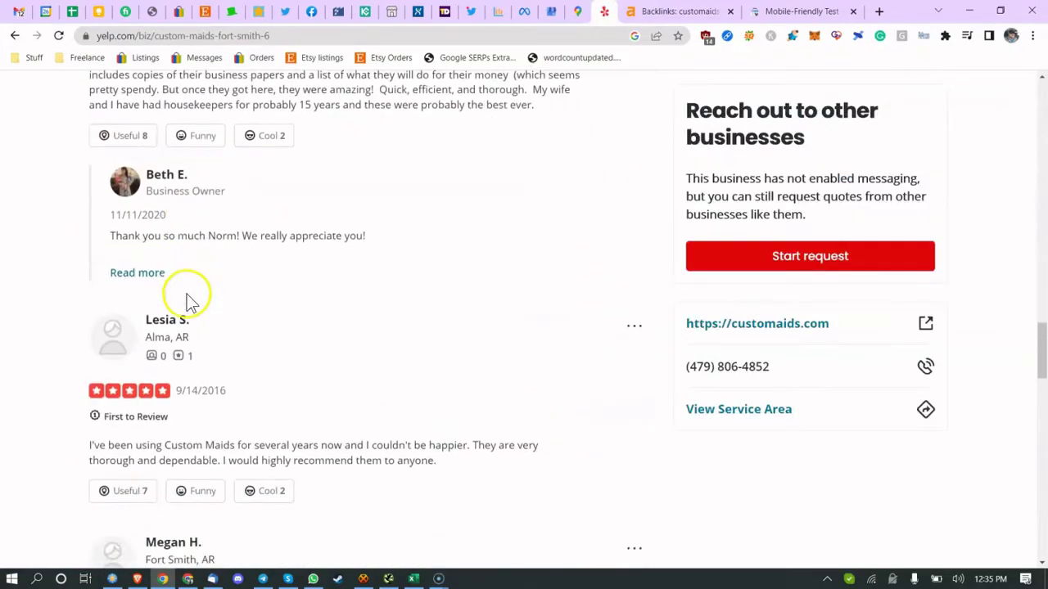
{"action": "scroll", "coordinate": [157, 281], "scroll_direction": "up", "scroll_amount": 1}
{"action": "scroll", "coordinate": [148, 260], "scroll_direction": "up", "scroll_amount": 4}
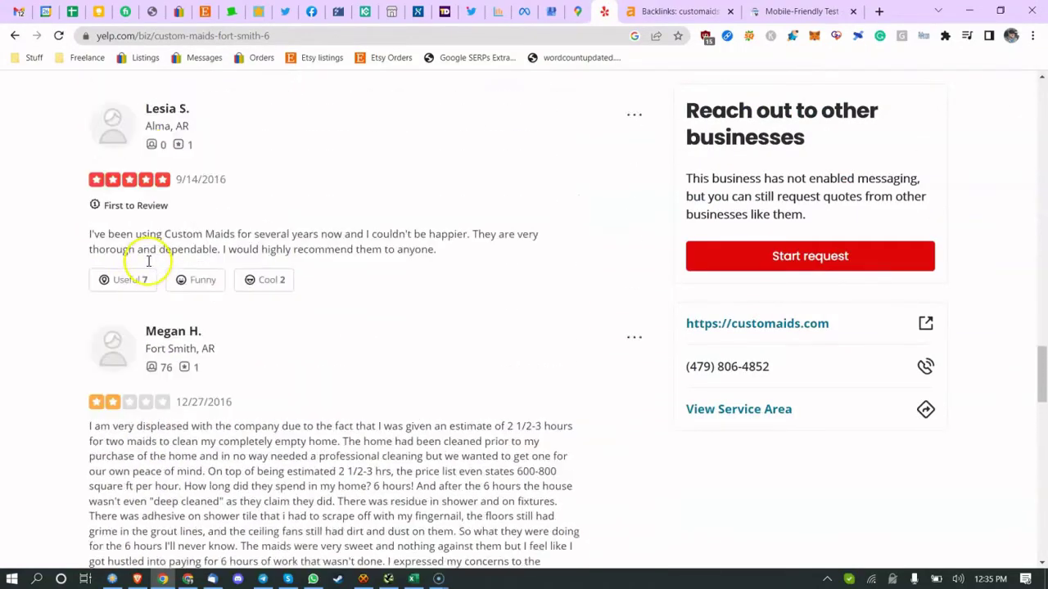
{"action": "left_click_drag", "start_coordinate": [133, 373], "coordinate": [181, 361]}
{"action": "scroll", "coordinate": [175, 300], "scroll_direction": "up", "scroll_amount": 2}
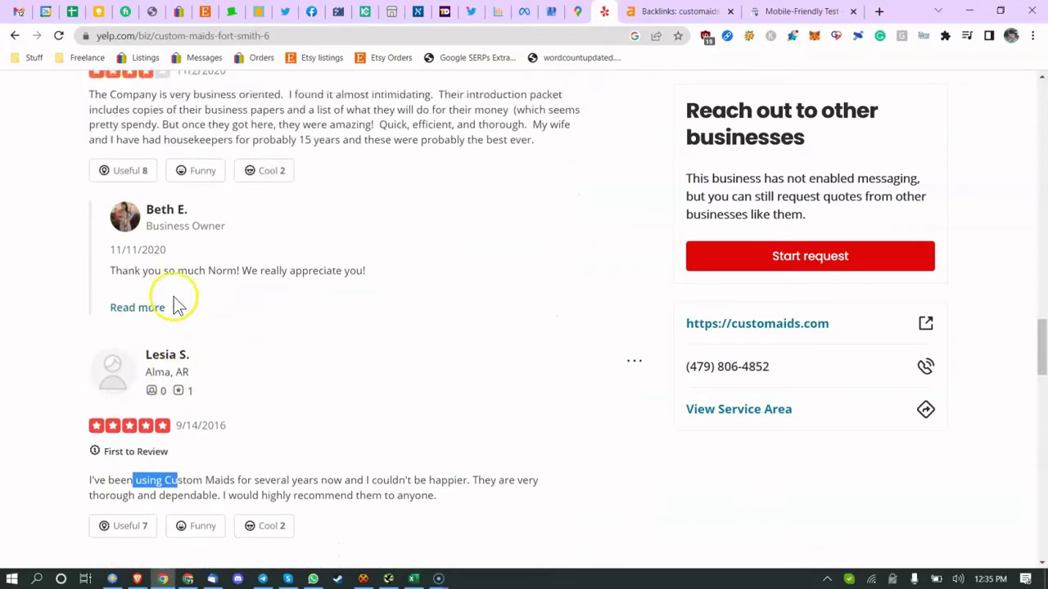
{"action": "left_click_drag", "start_coordinate": [110, 271], "coordinate": [178, 283]}
{"action": "scroll", "coordinate": [180, 287], "scroll_direction": "down", "scroll_amount": 4}
{"action": "scroll", "coordinate": [163, 286], "scroll_direction": "down", "scroll_amount": 1}
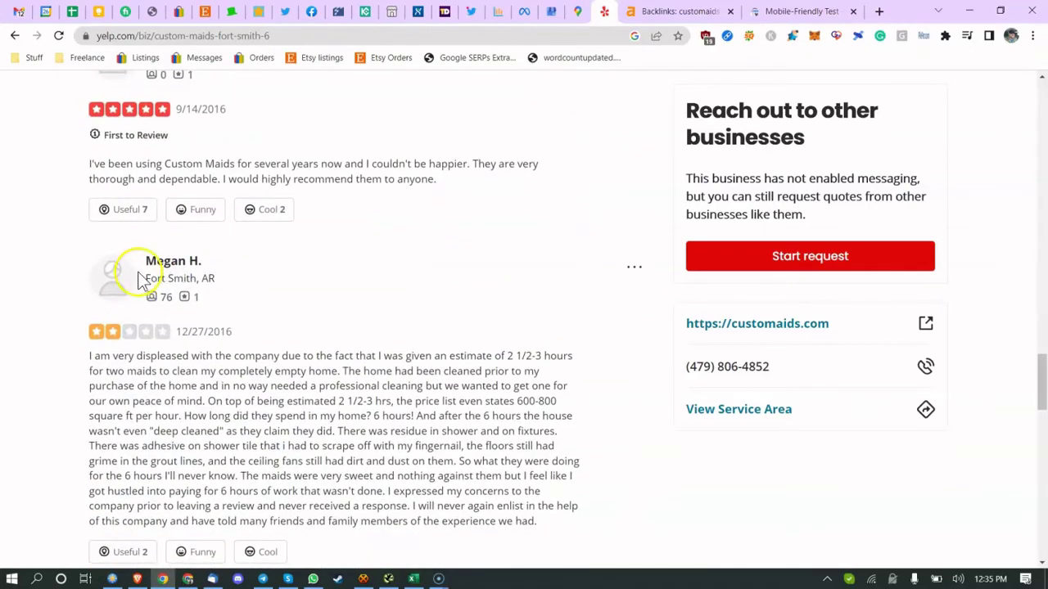
Step: Compare the positive September 2016 review with the text and date of the negative December 2016 review
{"action": "left_click_drag", "start_coordinate": [170, 163], "coordinate": [271, 164]}
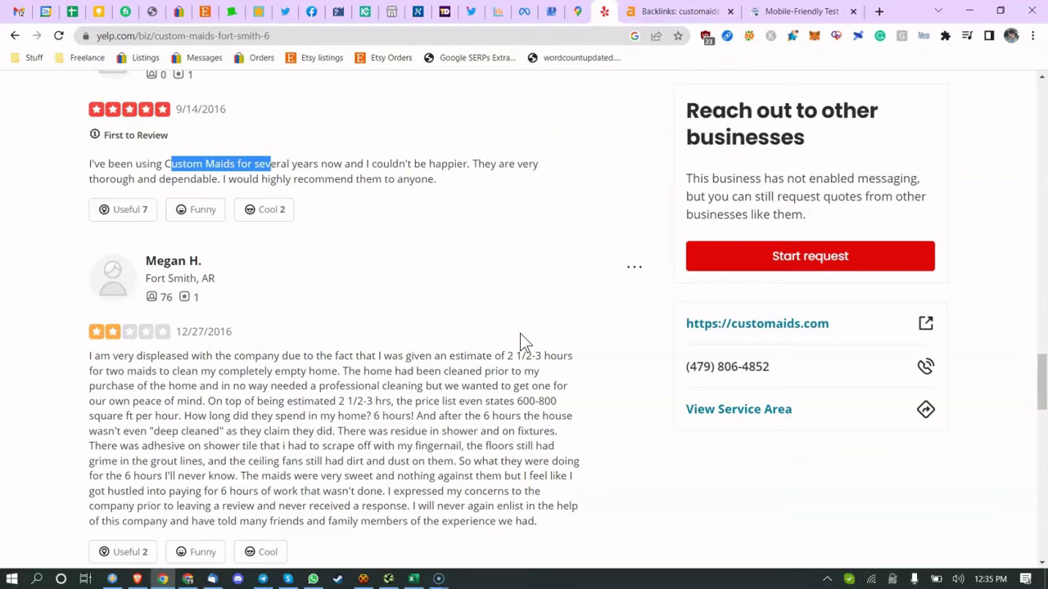
{"action": "left_click_drag", "start_coordinate": [240, 371], "coordinate": [268, 370]}
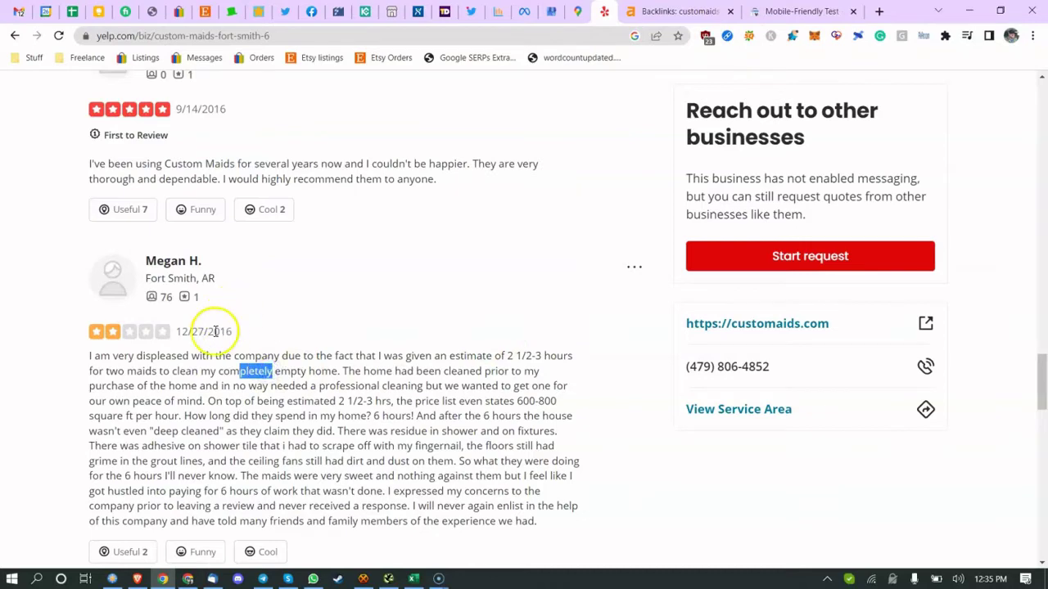
{"action": "left_click_drag", "start_coordinate": [215, 331], "coordinate": [228, 332]}
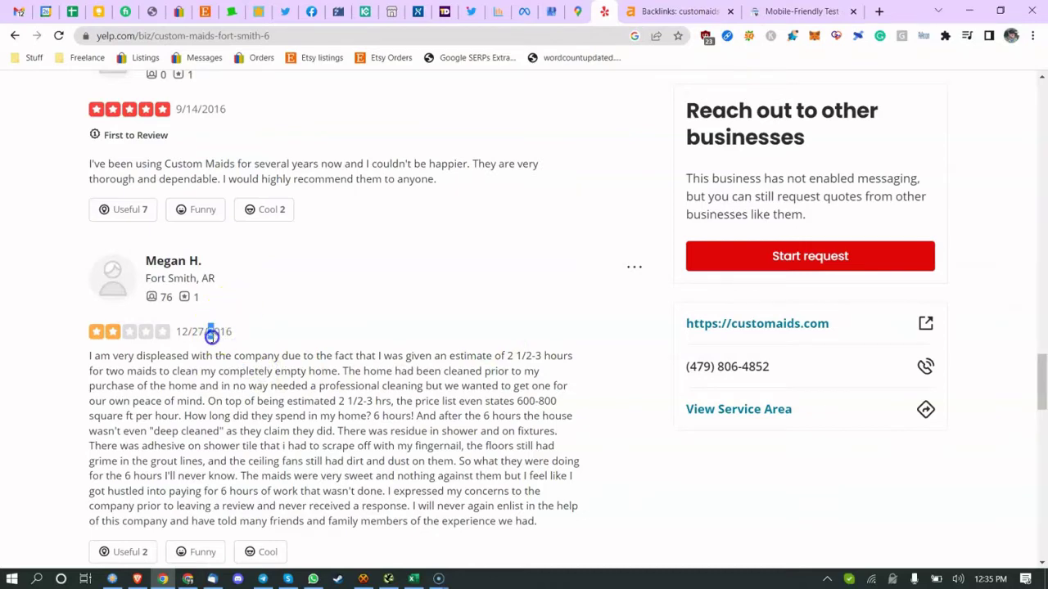
{"action": "scroll", "coordinate": [213, 327], "scroll_direction": "down", "scroll_amount": 1}
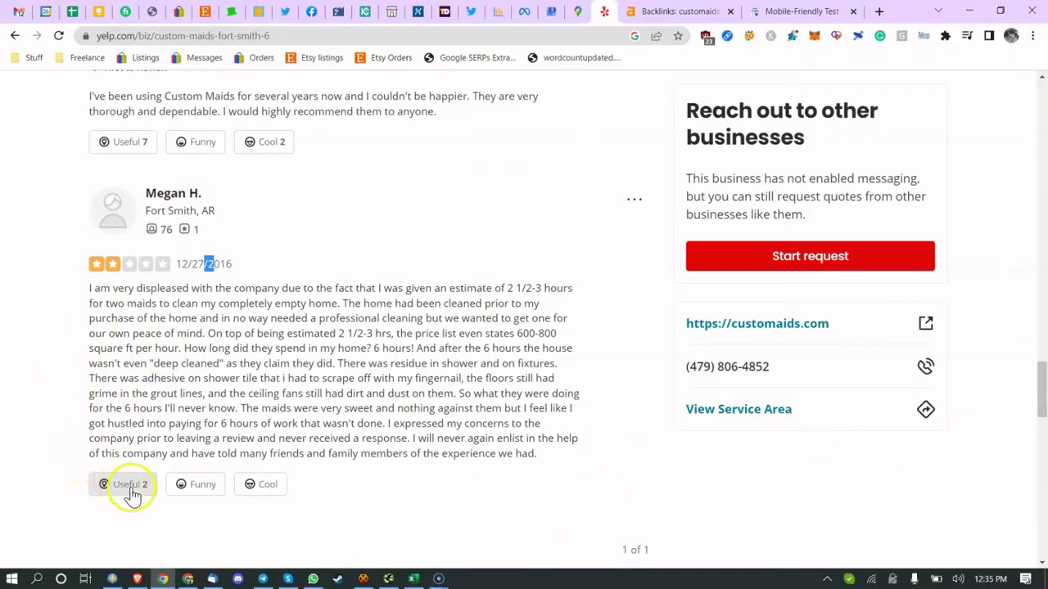
{"action": "left_click_drag", "start_coordinate": [95, 288], "coordinate": [424, 381]}
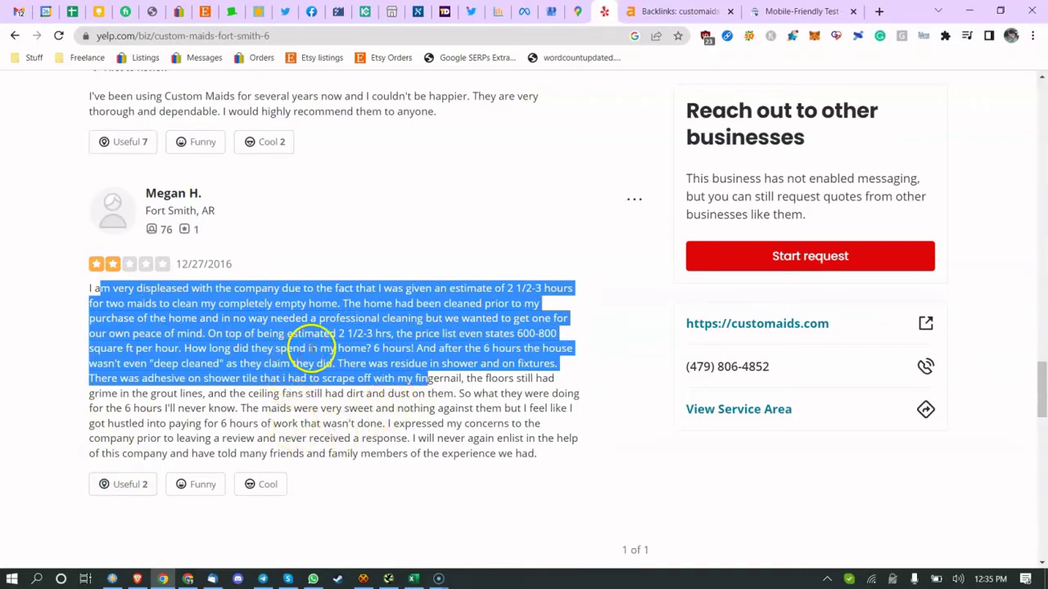
Step: Recheck the reviews, dismiss the trust notice and examine the listing's overall rating breakdown and amenities
{"action": "scroll", "coordinate": [355, 320], "scroll_direction": "up", "scroll_amount": 6}
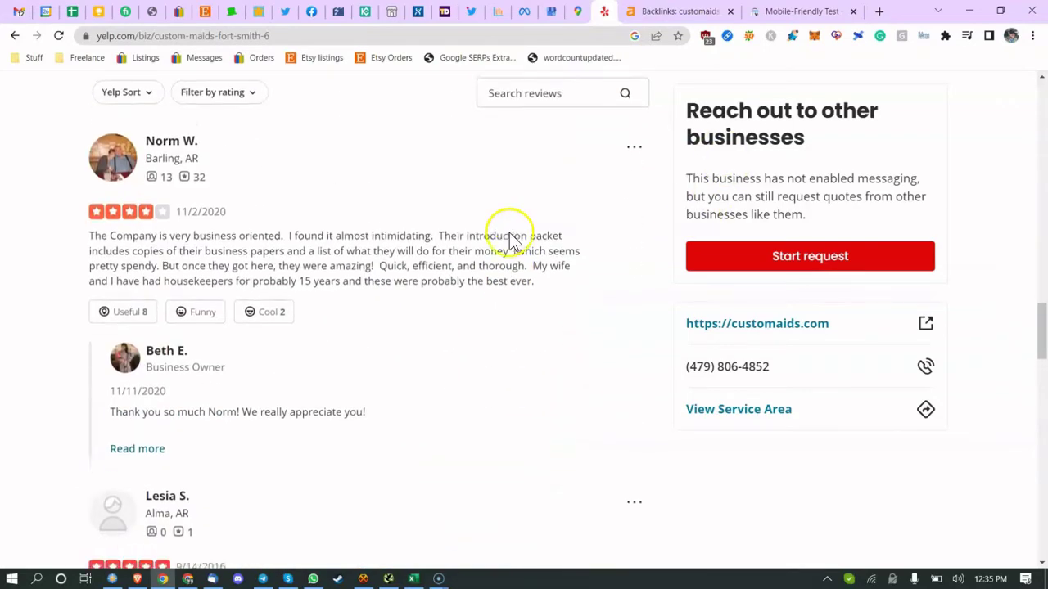
{"action": "scroll", "coordinate": [509, 242], "scroll_direction": "down", "scroll_amount": 6}
{"action": "scroll", "coordinate": [289, 262], "scroll_direction": "up", "scroll_amount": 12}
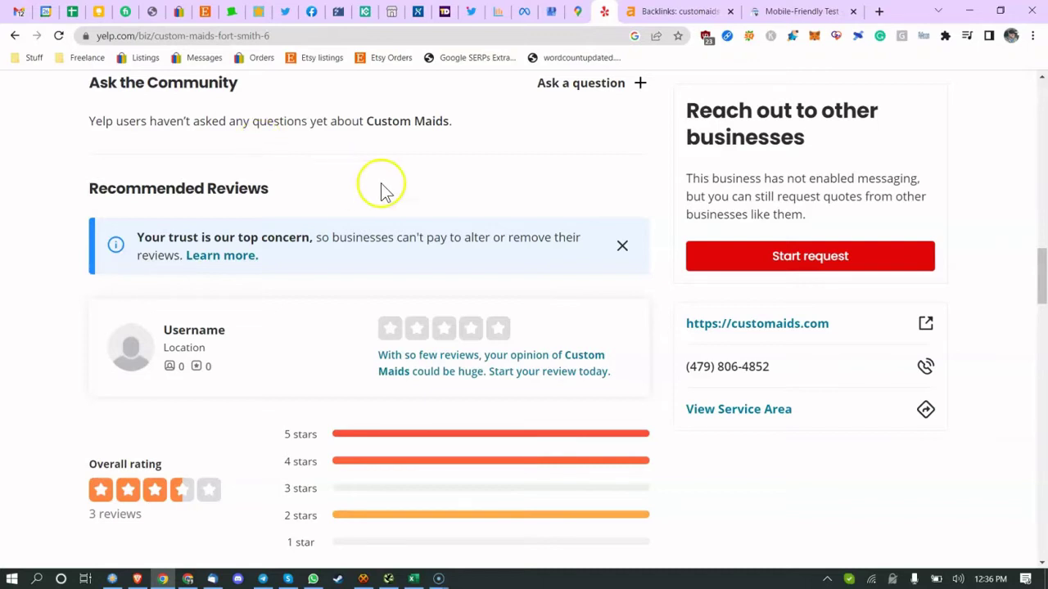
{"action": "left_click", "coordinate": [622, 246]}
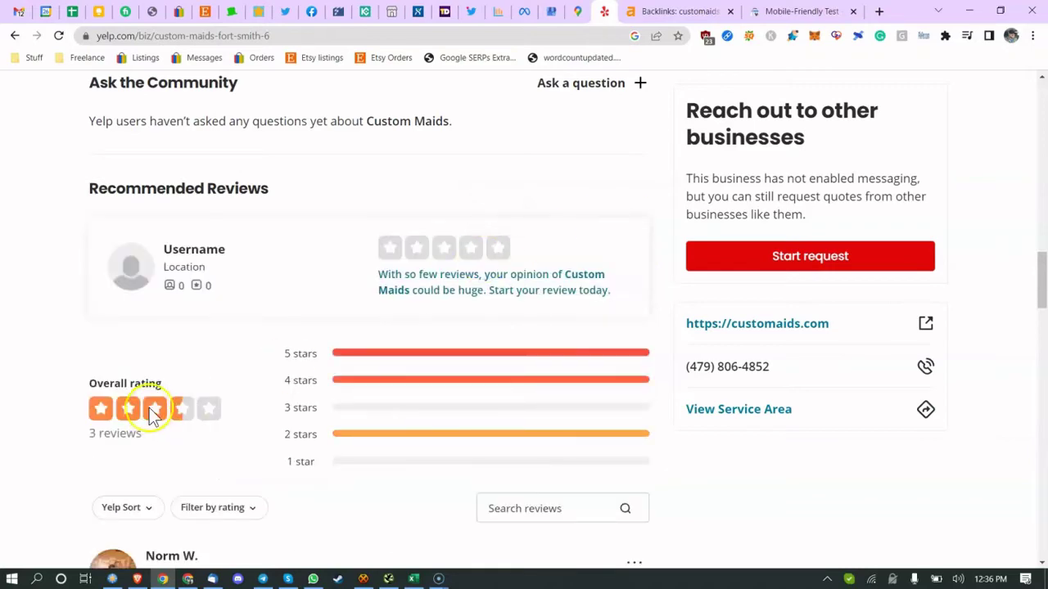
{"action": "scroll", "coordinate": [180, 414], "scroll_direction": "up", "scroll_amount": 5}
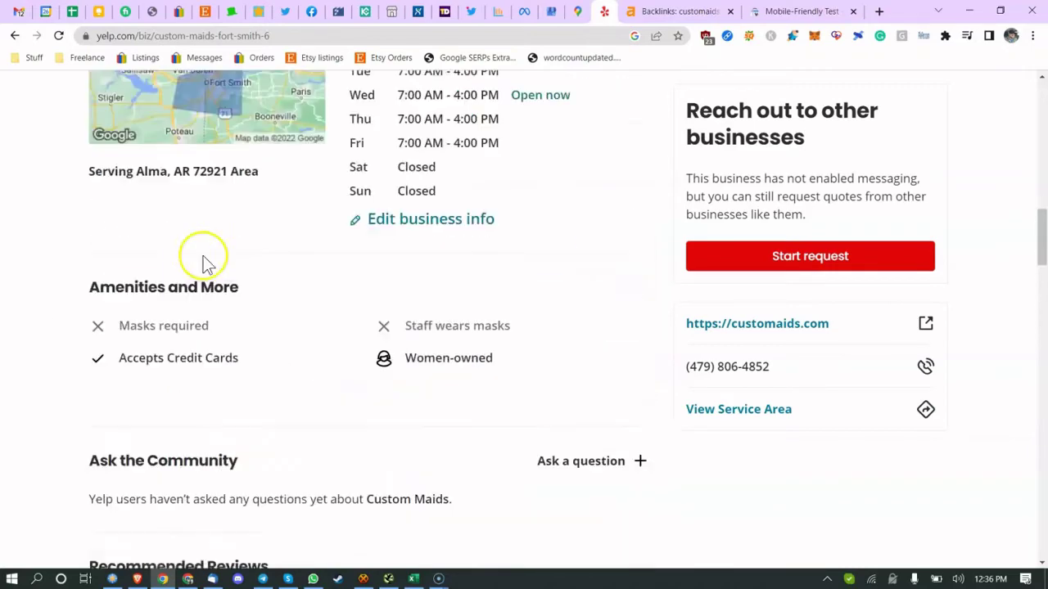
Step: Go back to the Google results and check the review listings on Yelp, Angi and Birdeye
{"action": "left_click", "coordinate": [15, 35]}
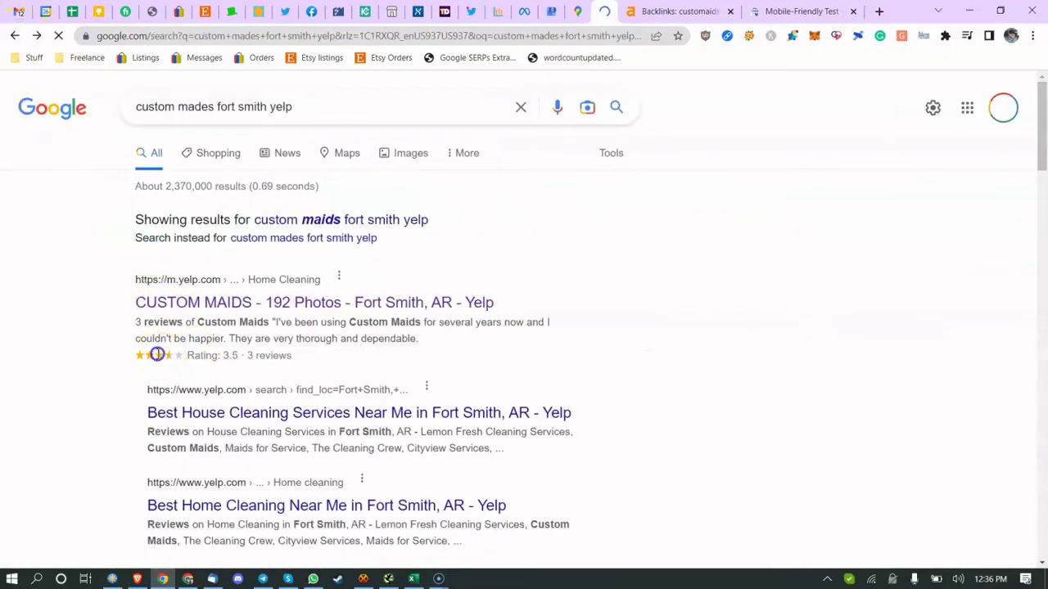
{"action": "left_click_drag", "start_coordinate": [156, 356], "coordinate": [79, 346]}
{"action": "scroll", "coordinate": [199, 389], "scroll_direction": "down", "scroll_amount": 3}
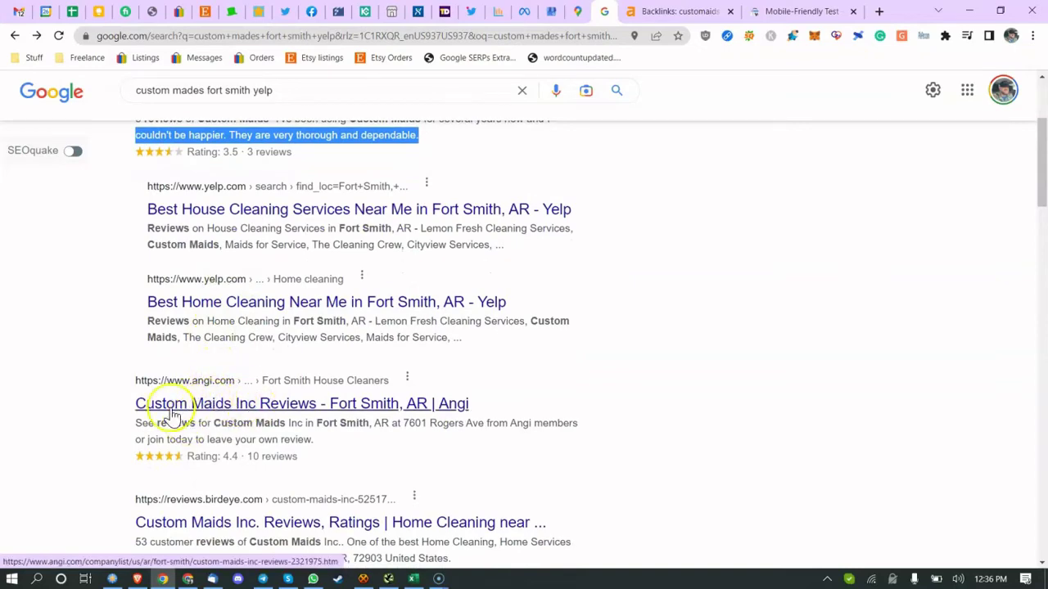
{"action": "scroll", "coordinate": [257, 407], "scroll_direction": "down", "scroll_amount": 3}
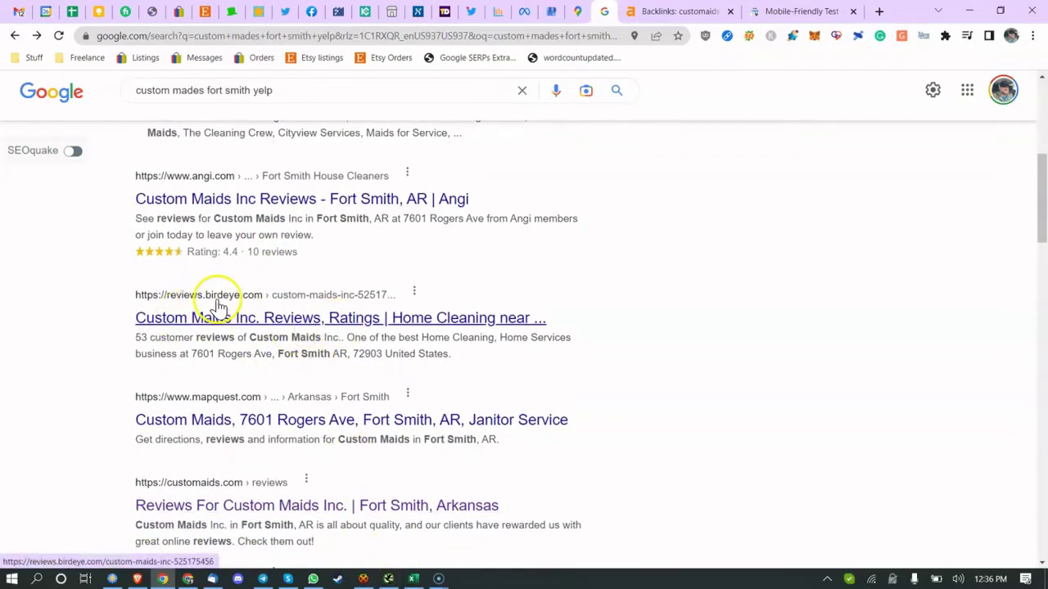
{"action": "scroll", "coordinate": [214, 311], "scroll_direction": "up", "scroll_amount": 10}
{"action": "triple_click", "coordinate": [245, 107]}
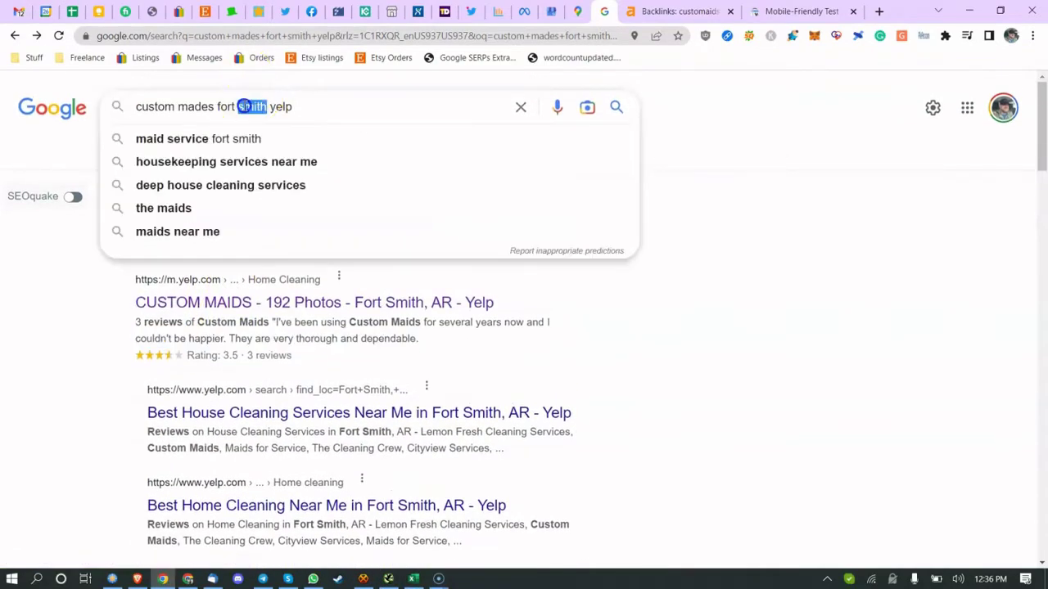
{"action": "left_click", "coordinate": [414, 579]}
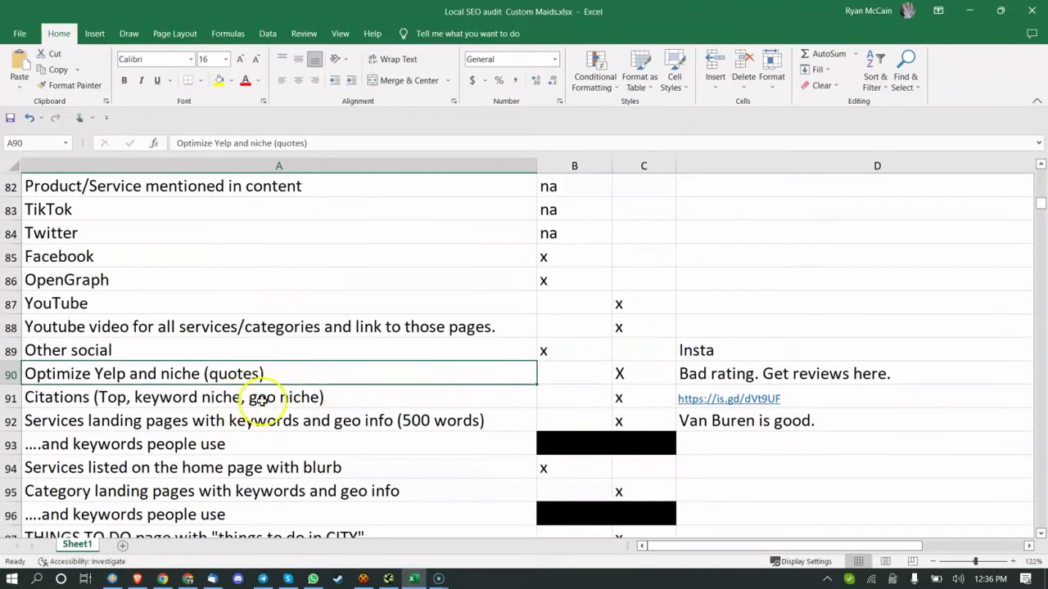
{"action": "left_click", "coordinate": [684, 413]}
{"action": "left_click", "coordinate": [702, 400], "text": "ctrl"}
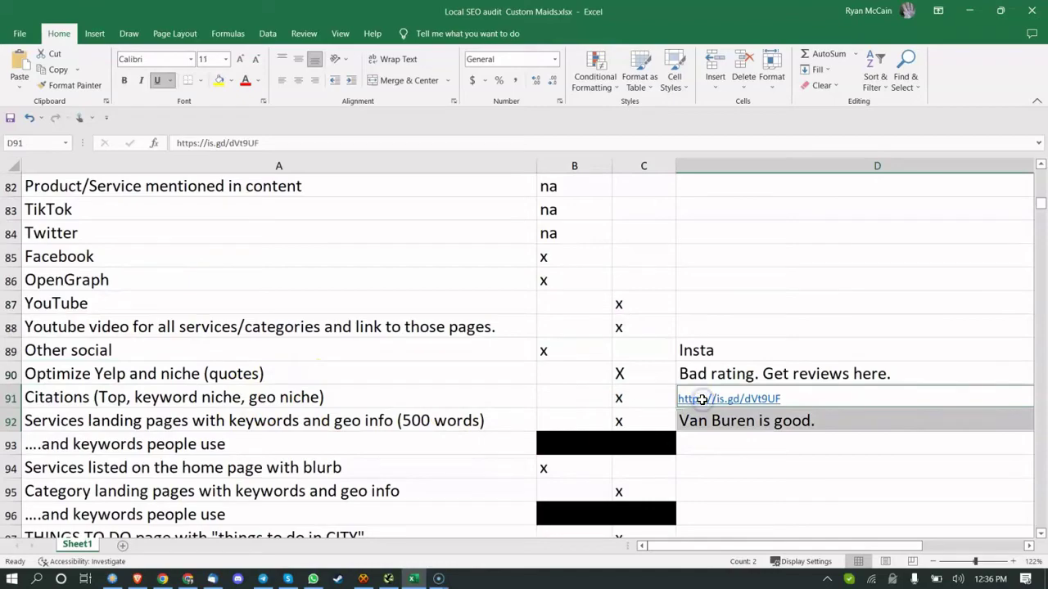
{"action": "left_click", "coordinate": [702, 400]}
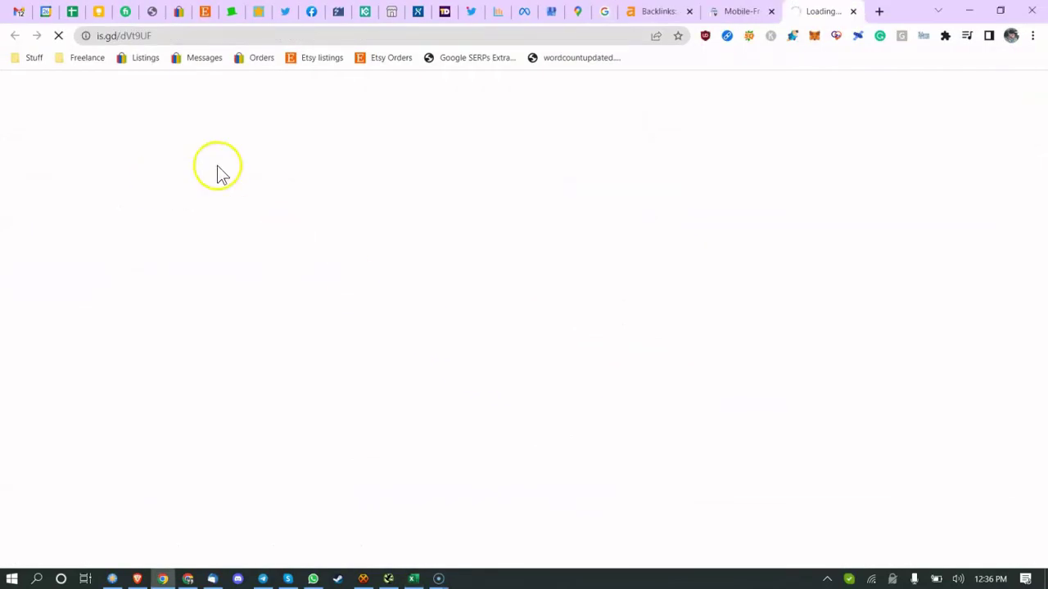
Step: Examine BrightLocal's table of top business listing sites for cleaners, including the country and free or paid columns
{"action": "scroll", "coordinate": [360, 235], "scroll_direction": "down", "scroll_amount": 4}
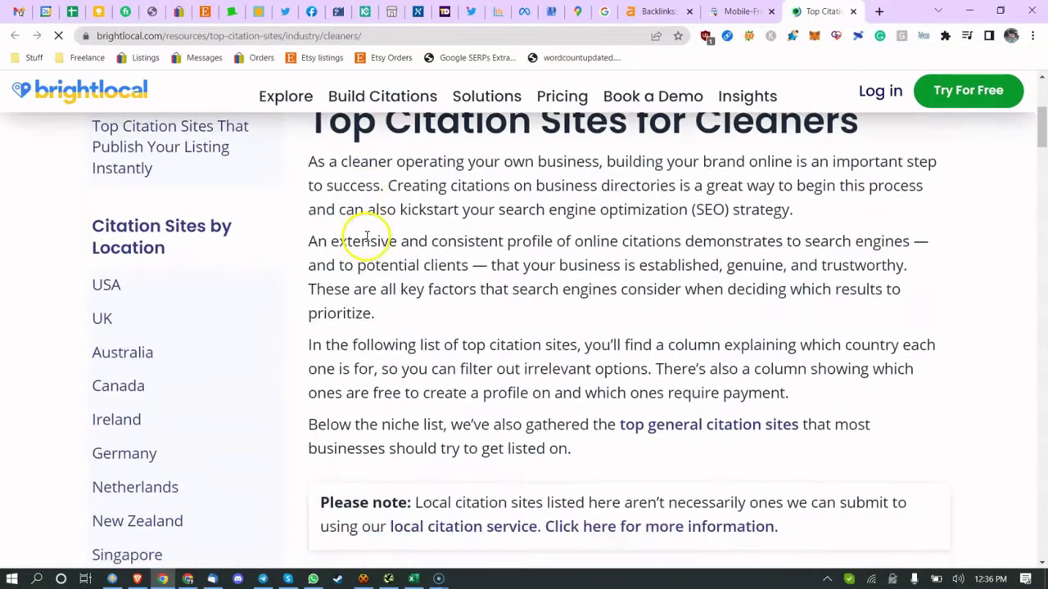
{"action": "scroll", "coordinate": [364, 245], "scroll_direction": "down", "scroll_amount": 6}
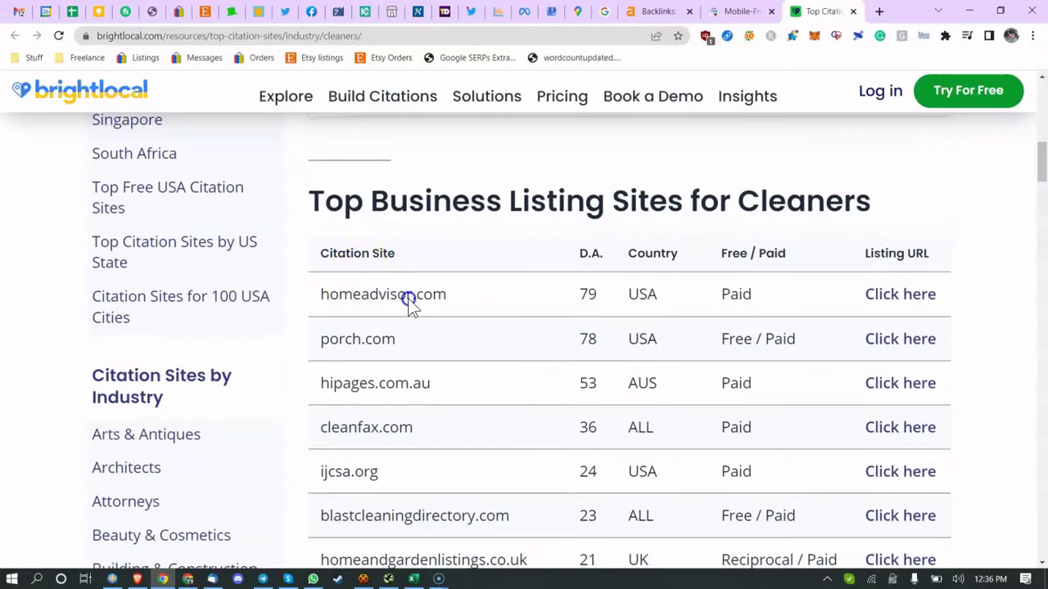
{"action": "scroll", "coordinate": [347, 300], "scroll_direction": "down", "scroll_amount": 1}
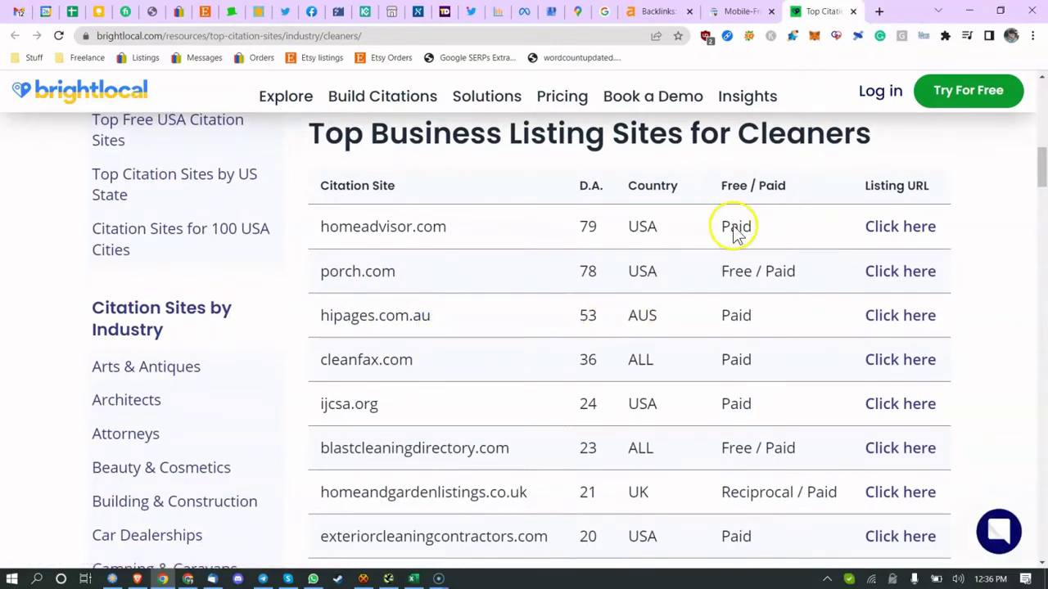
Step: Compare the D.A., country and free or paid columns across BrightLocal's full list of cleaner citation sites, down to cleanerslocal.co.uk
{"action": "scroll", "coordinate": [529, 311], "scroll_direction": "down", "scroll_amount": 2}
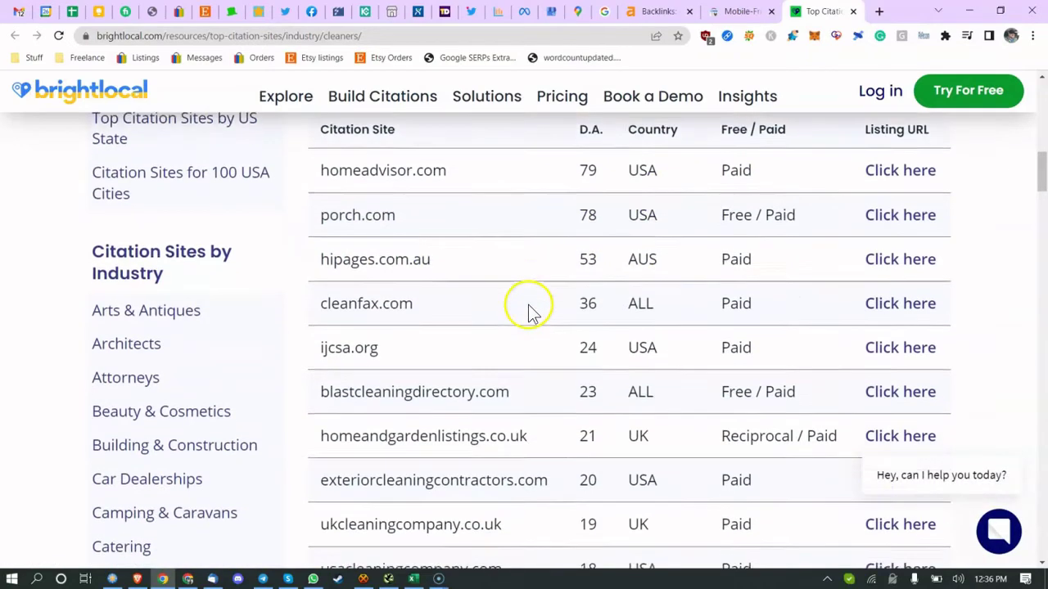
{"action": "scroll", "coordinate": [425, 309], "scroll_direction": "up", "scroll_amount": 15}
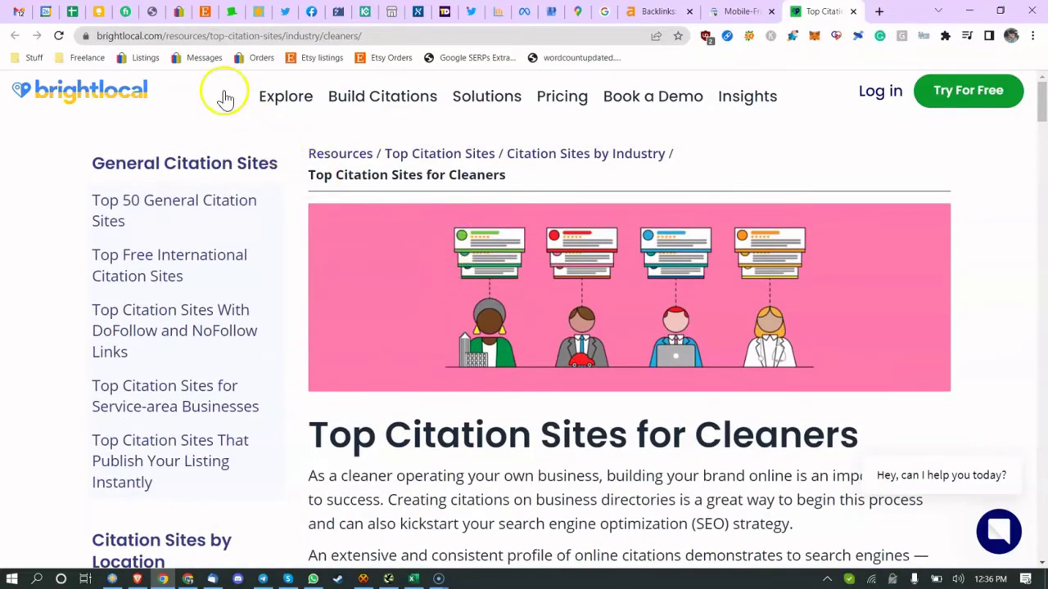
{"action": "scroll", "coordinate": [541, 374], "scroll_direction": "down", "scroll_amount": 5}
{"action": "scroll", "coordinate": [541, 374], "scroll_direction": "down", "scroll_amount": 12}
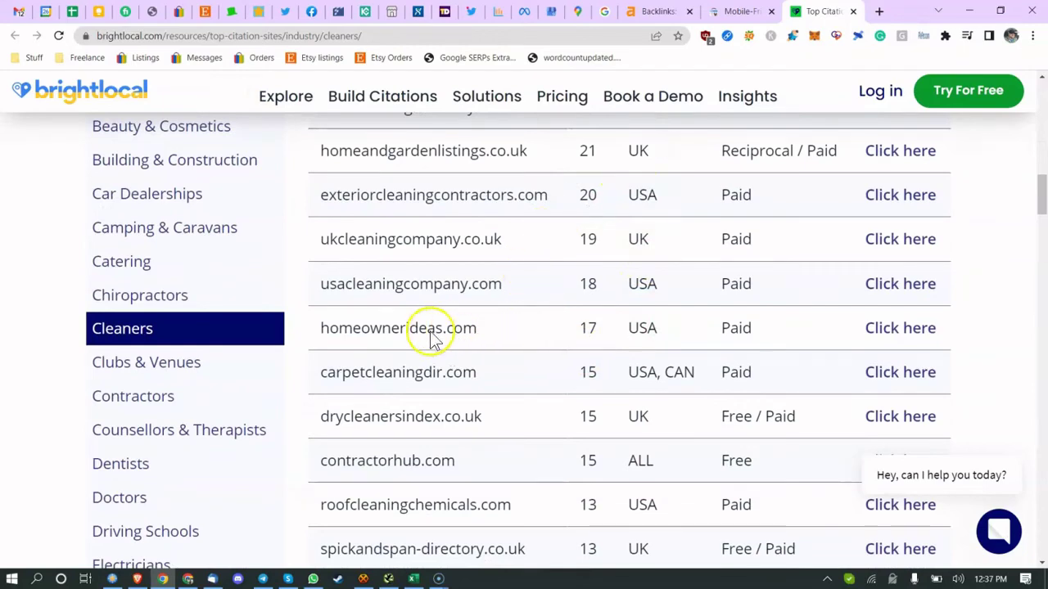
{"action": "scroll", "coordinate": [561, 360], "scroll_direction": "down", "scroll_amount": 2}
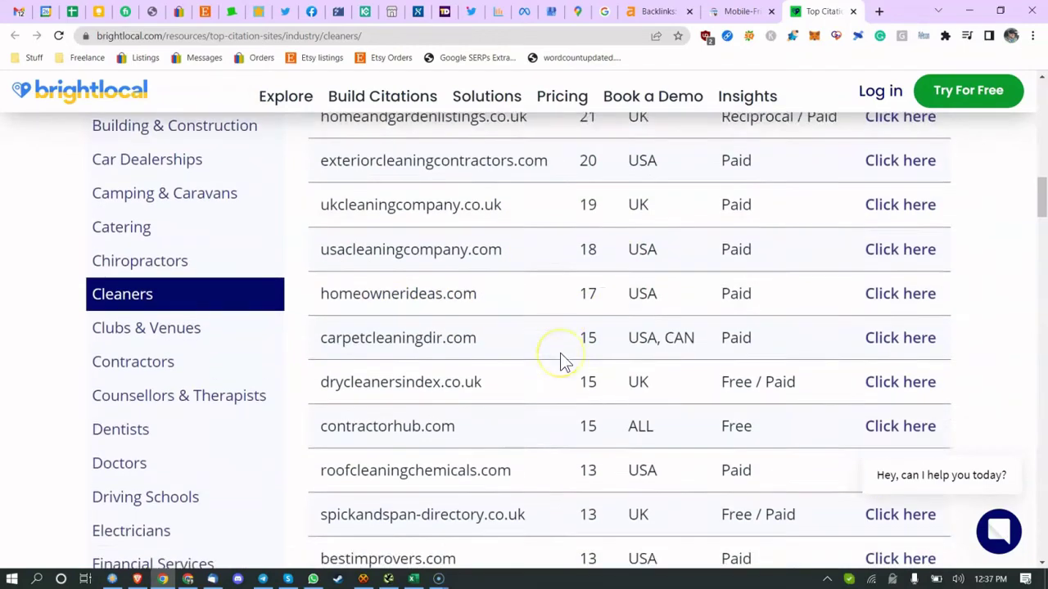
{"action": "scroll", "coordinate": [561, 360], "scroll_direction": "up", "scroll_amount": 1}
{"action": "scroll", "coordinate": [560, 356], "scroll_direction": "up", "scroll_amount": 5}
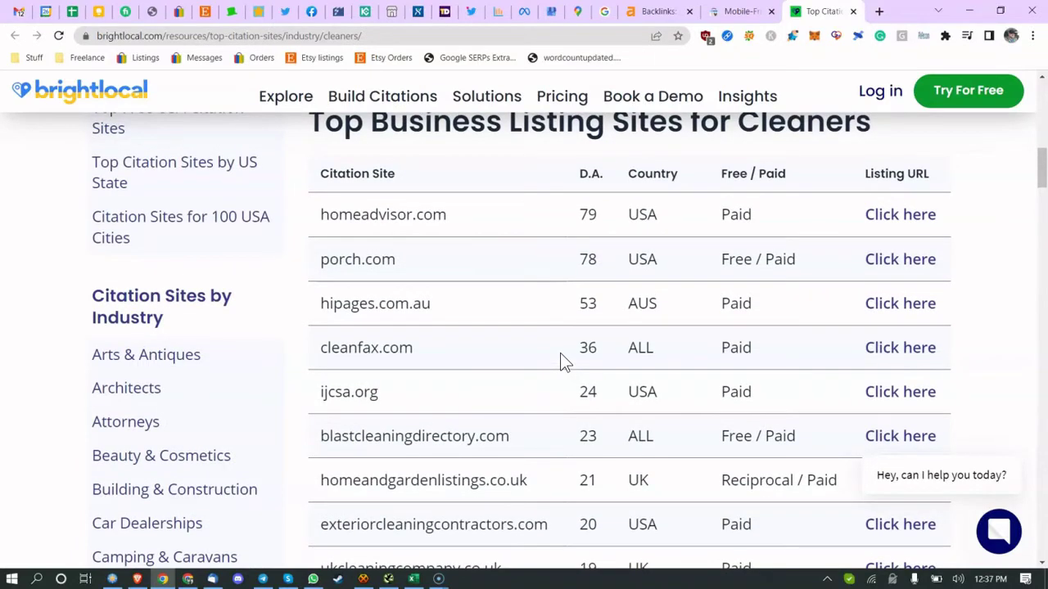
{"action": "scroll", "coordinate": [560, 352], "scroll_direction": "up", "scroll_amount": 1}
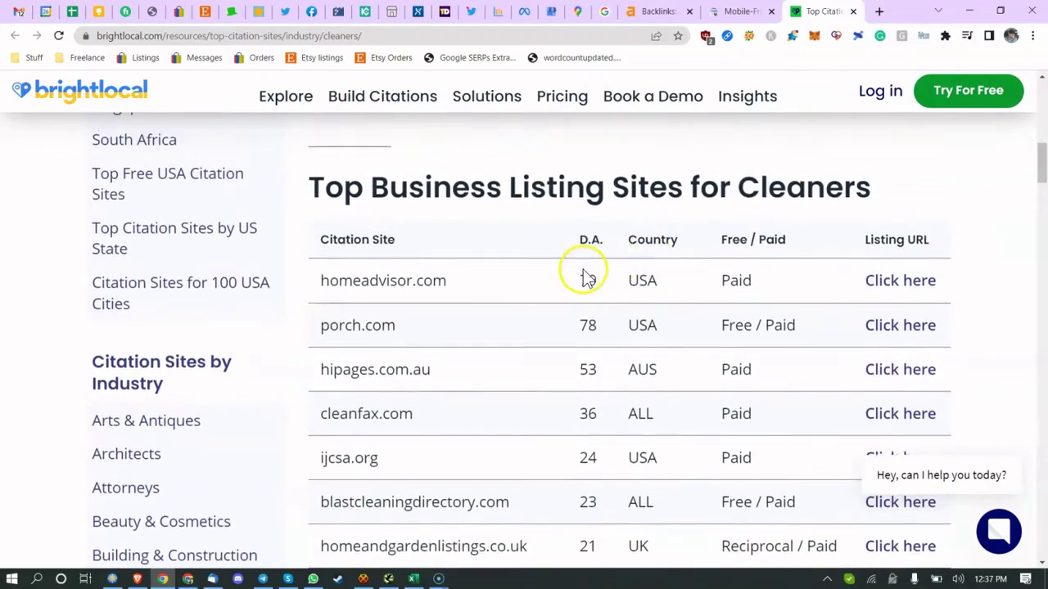
{"action": "scroll", "coordinate": [507, 257], "scroll_direction": "down", "scroll_amount": 2}
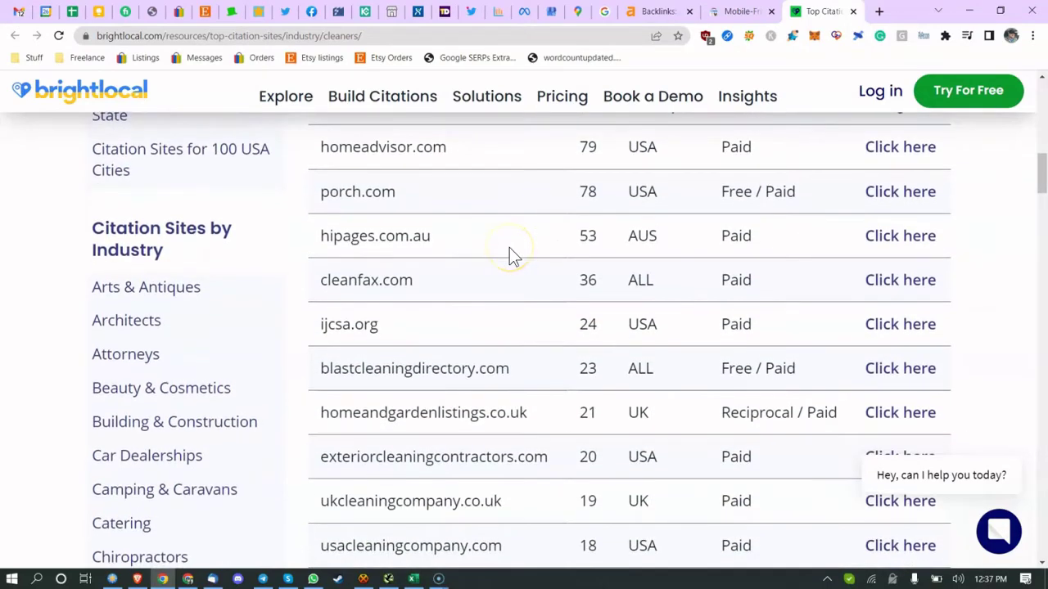
{"action": "scroll", "coordinate": [503, 287], "scroll_direction": "down", "scroll_amount": 6}
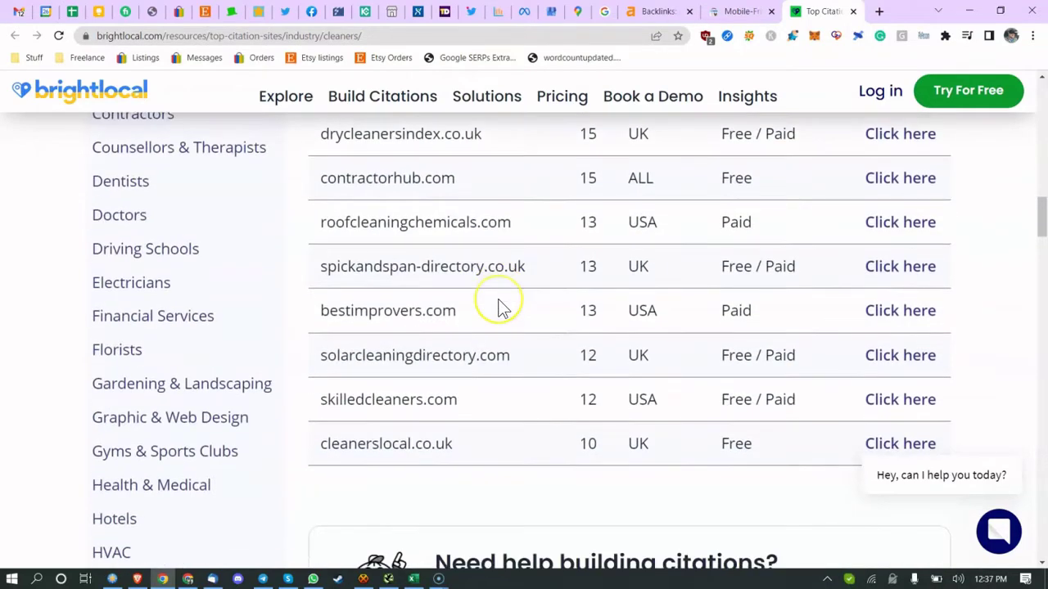
{"action": "left_click", "coordinate": [483, 330]}
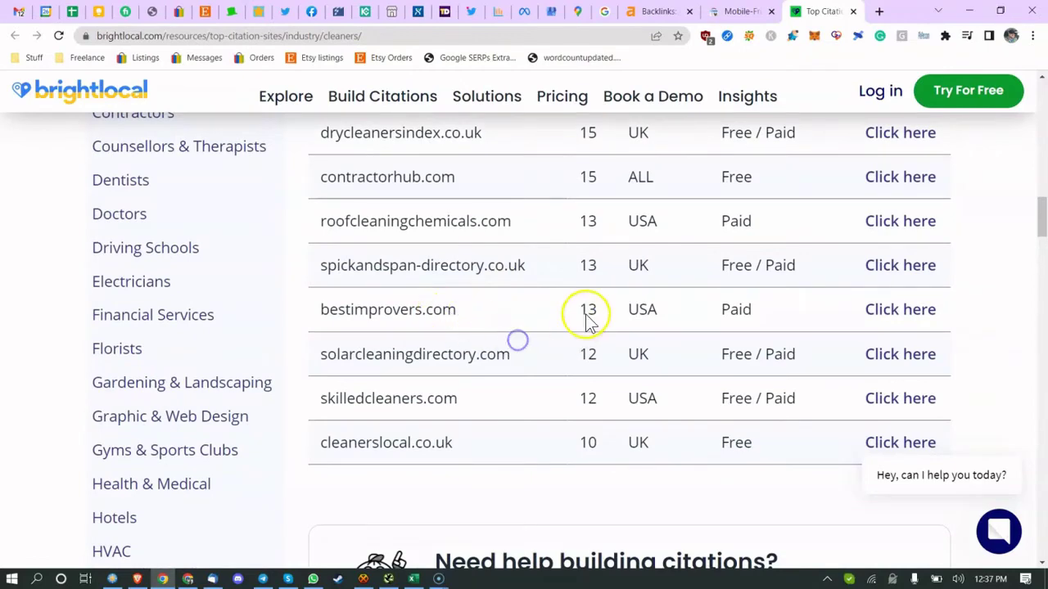
{"action": "scroll", "coordinate": [609, 301], "scroll_direction": "up", "scroll_amount": 9}
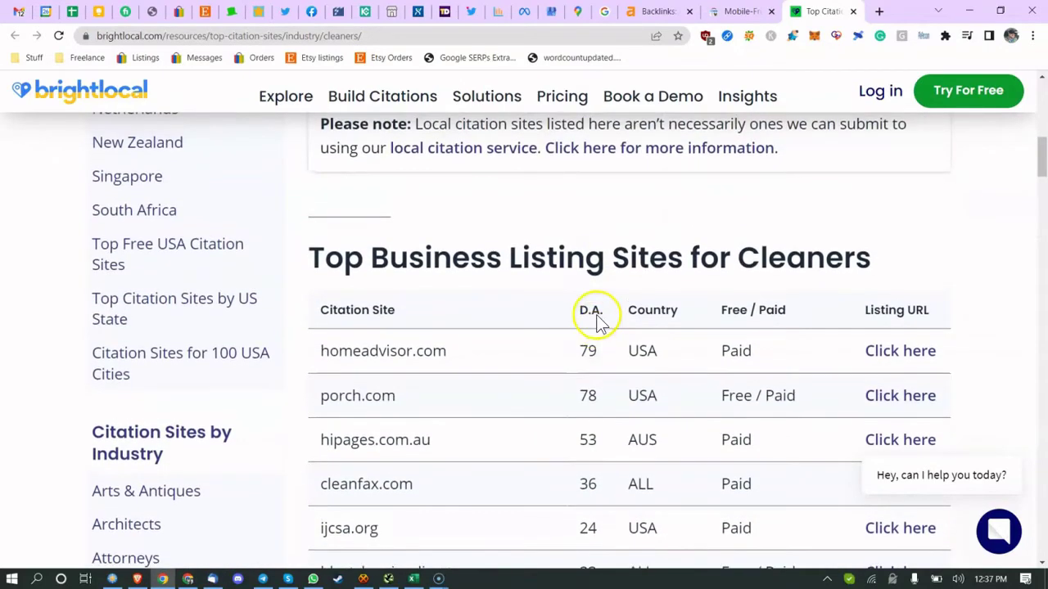
{"action": "scroll", "coordinate": [598, 315], "scroll_direction": "down", "scroll_amount": 6}
{"action": "scroll", "coordinate": [607, 342], "scroll_direction": "down", "scroll_amount": 1}
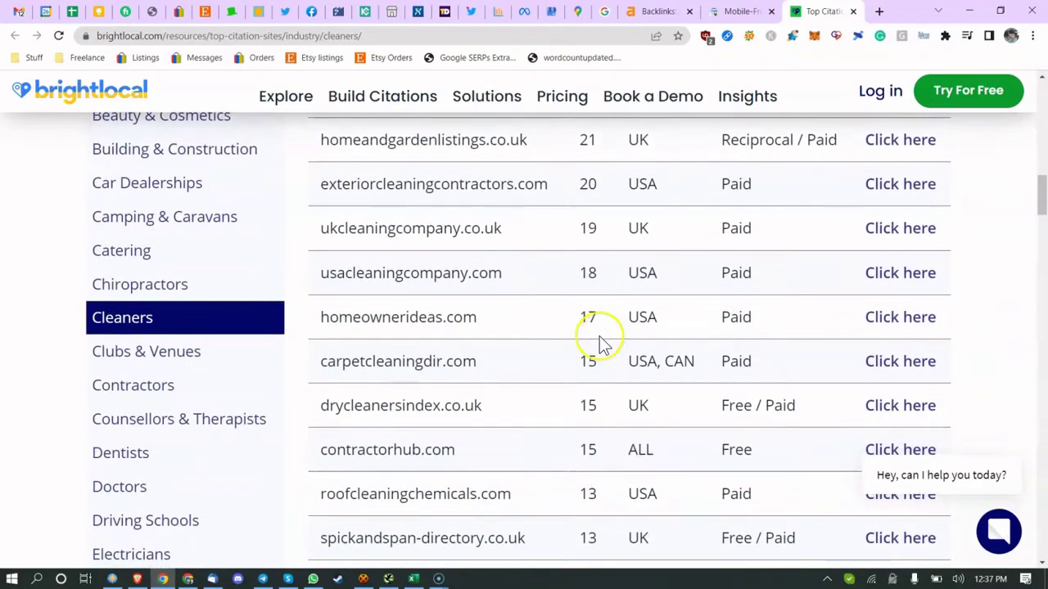
Step: Open the spickandspan-directory.co.uk listing link to view its advertising options, and return to BrightLocal's cleaners page
{"action": "scroll", "coordinate": [600, 338], "scroll_direction": "down", "scroll_amount": 2}
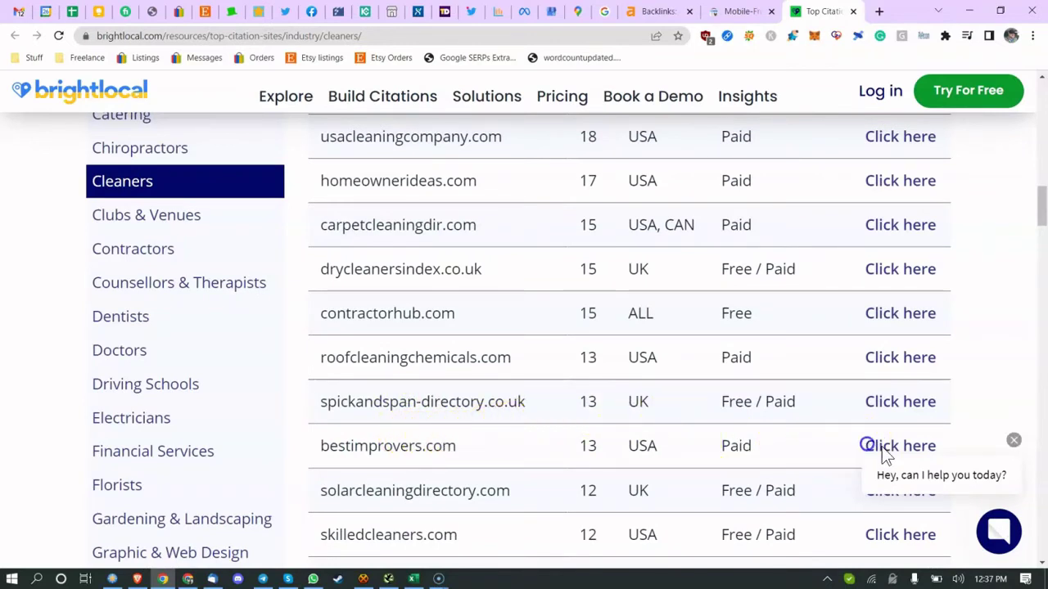
{"action": "left_click", "coordinate": [913, 403]}
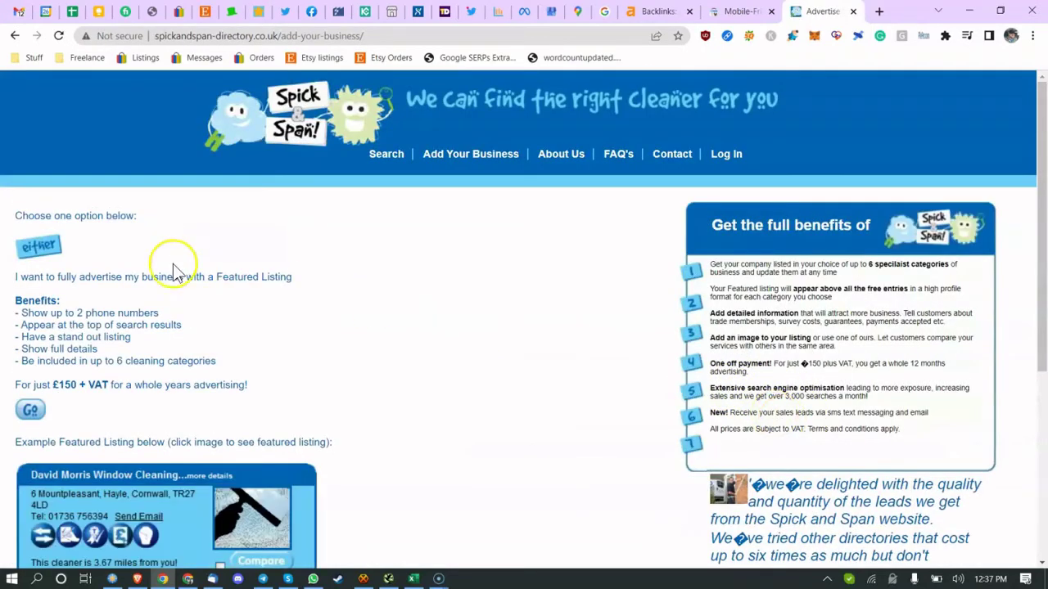
{"action": "left_click", "coordinate": [15, 36]}
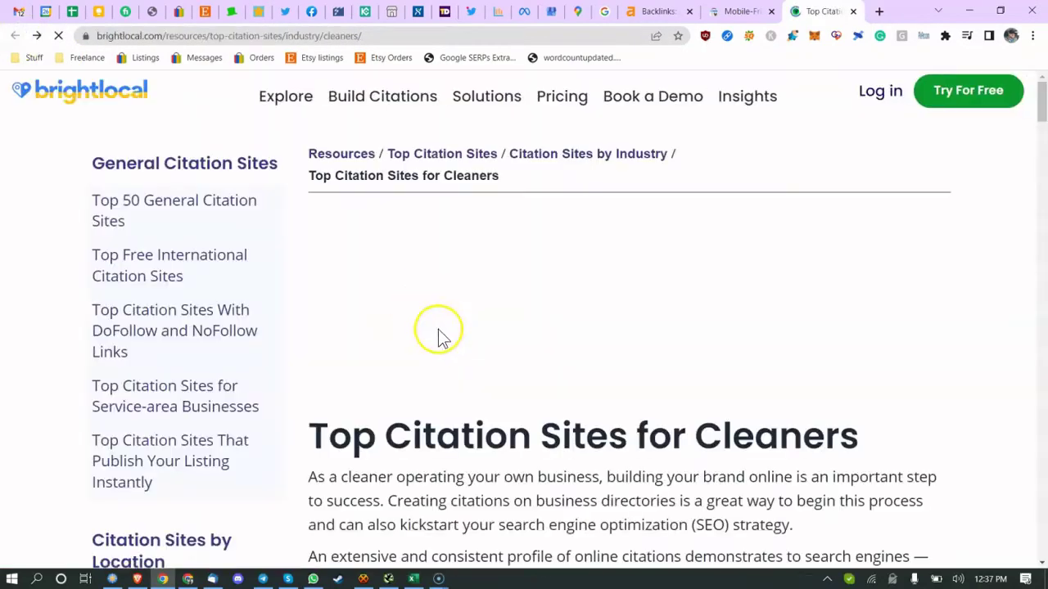
{"action": "scroll", "coordinate": [437, 335], "scroll_direction": "down", "scroll_amount": 2}
{"action": "scroll", "coordinate": [442, 340], "scroll_direction": "down", "scroll_amount": 4}
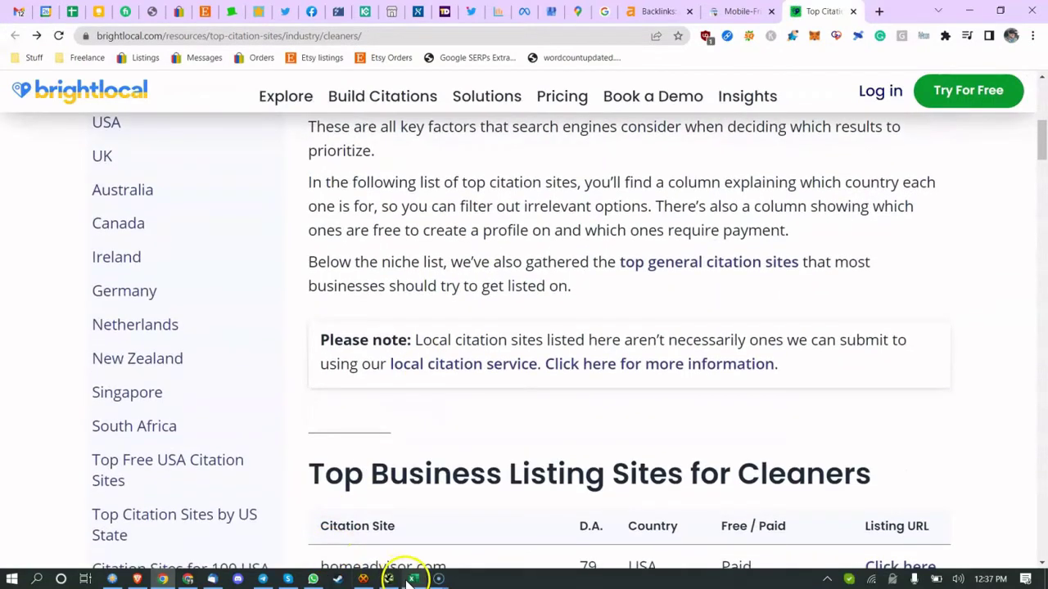
Step: Switch back to the audit workbook in Excel and review the rows on services landing pages and services listed on the home page
{"action": "left_click", "coordinate": [413, 578]}
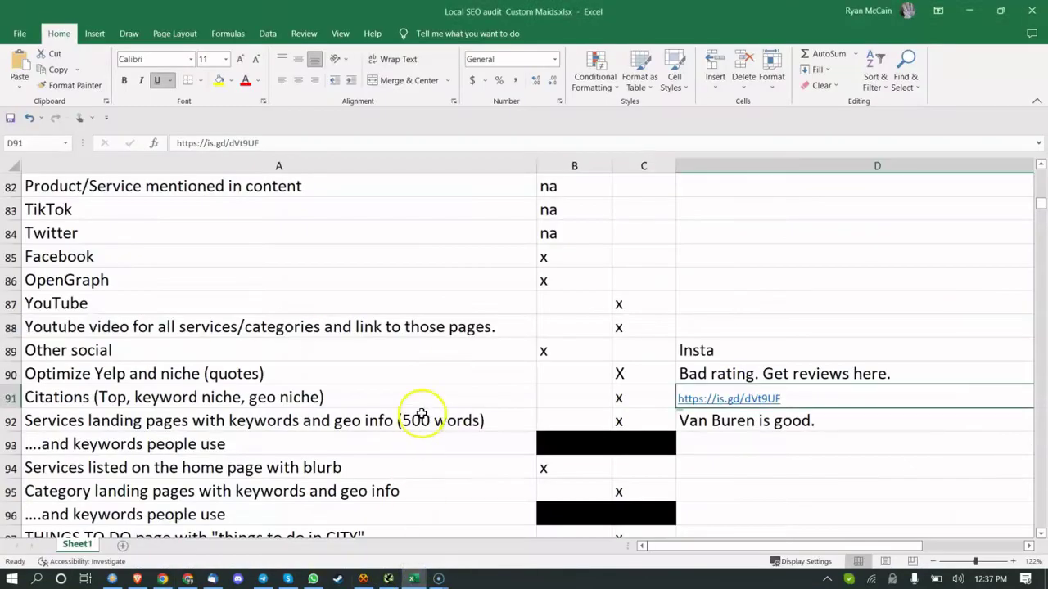
{"action": "left_click", "coordinate": [416, 373]}
{"action": "scroll", "coordinate": [417, 380], "scroll_direction": "down", "scroll_amount": 1}
{"action": "left_click", "coordinate": [329, 359]}
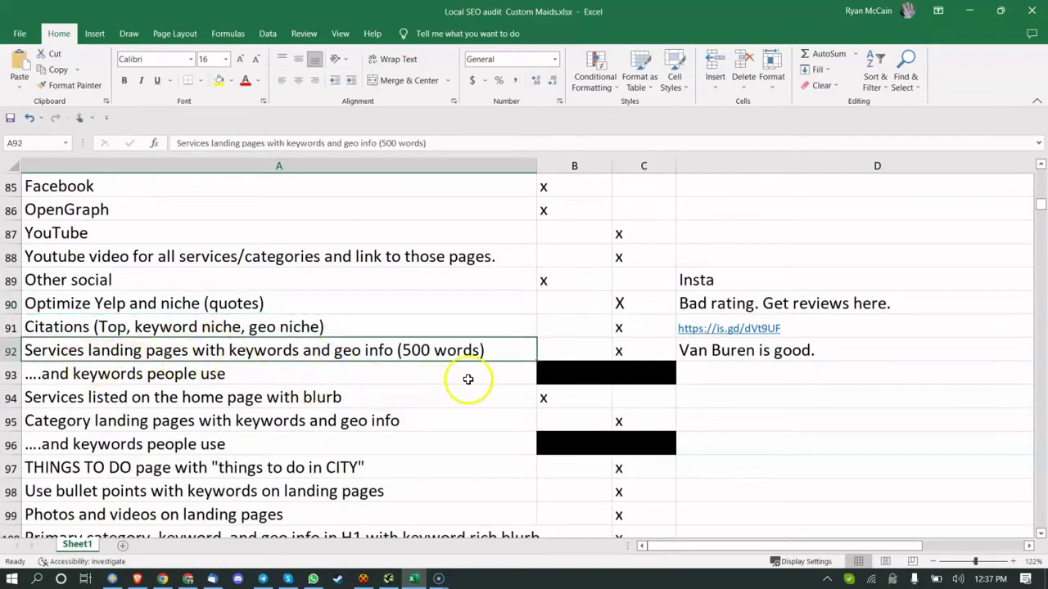
{"action": "left_click", "coordinate": [145, 396]}
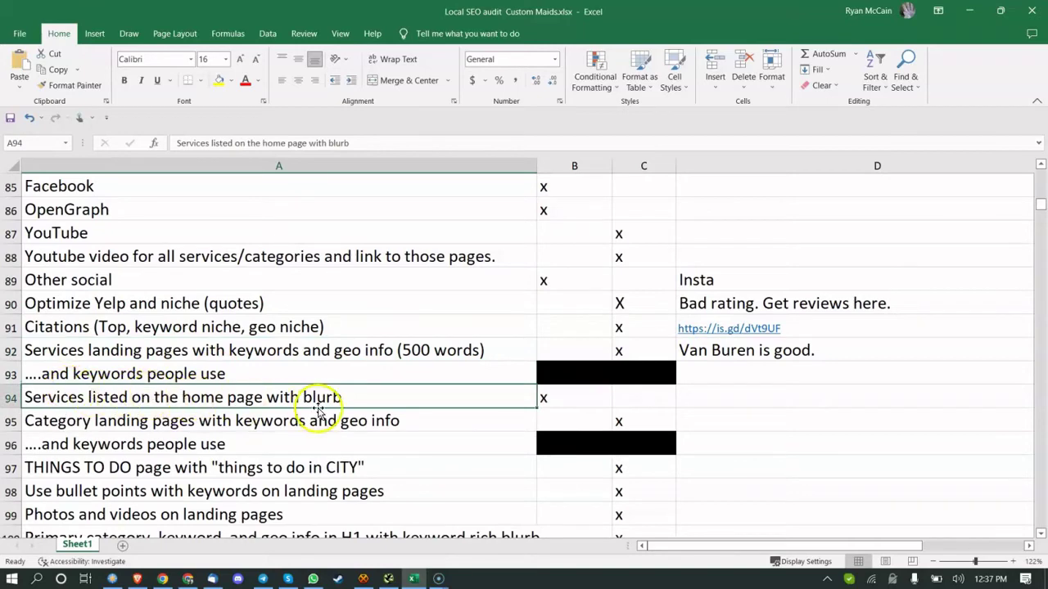
{"action": "scroll", "coordinate": [476, 402], "scroll_direction": "down", "scroll_amount": 1}
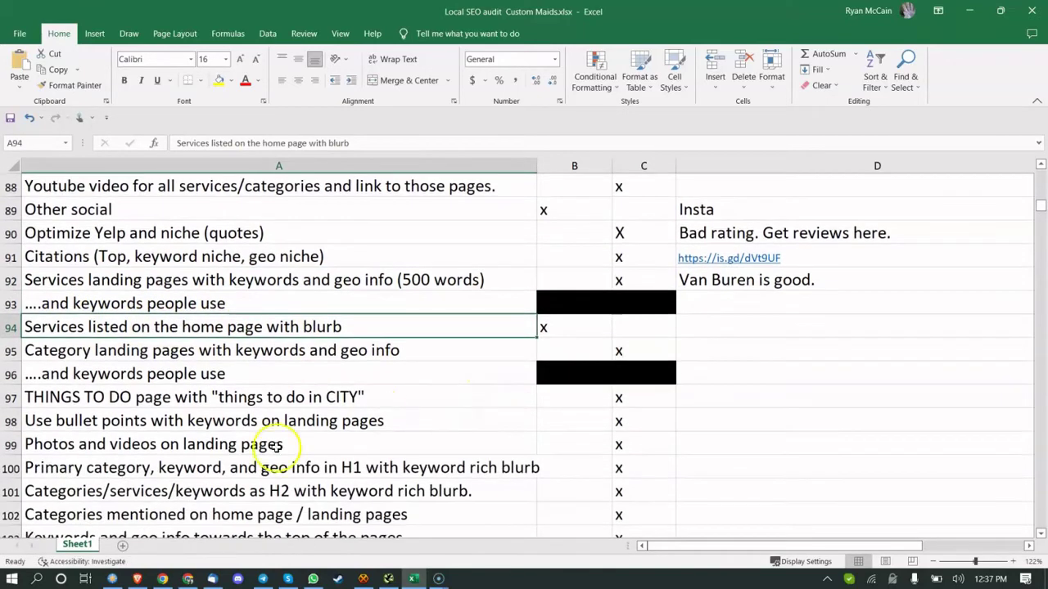
Step: Review the checklist rows on category landing pages, keywords people use, the THINGS TO DO page and bullet points with keywords
{"action": "left_click", "coordinate": [404, 350]}
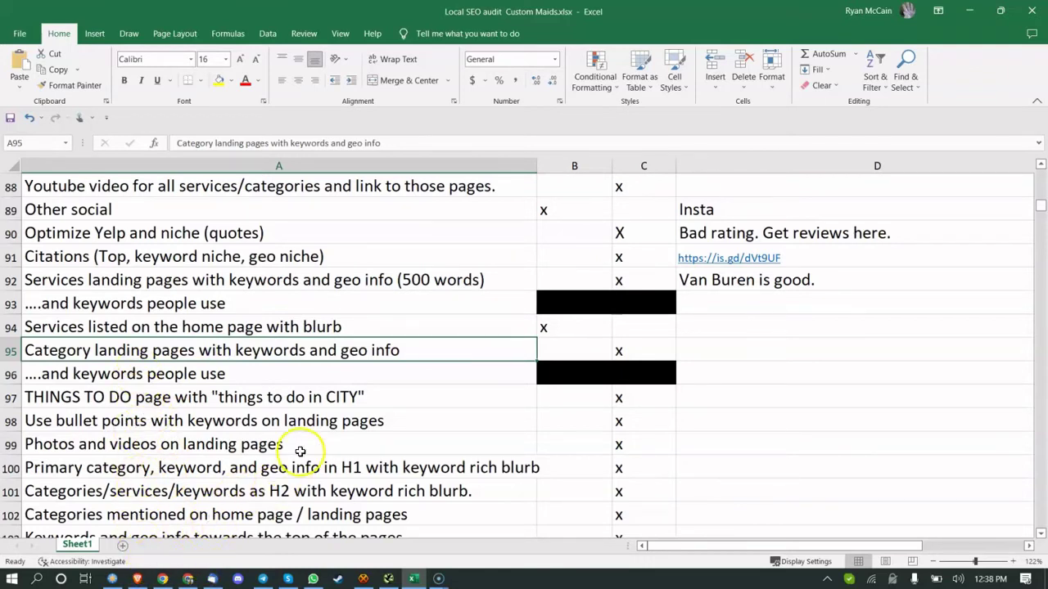
{"action": "left_click", "coordinate": [278, 372]}
{"action": "scroll", "coordinate": [277, 370], "scroll_direction": "down", "scroll_amount": 2}
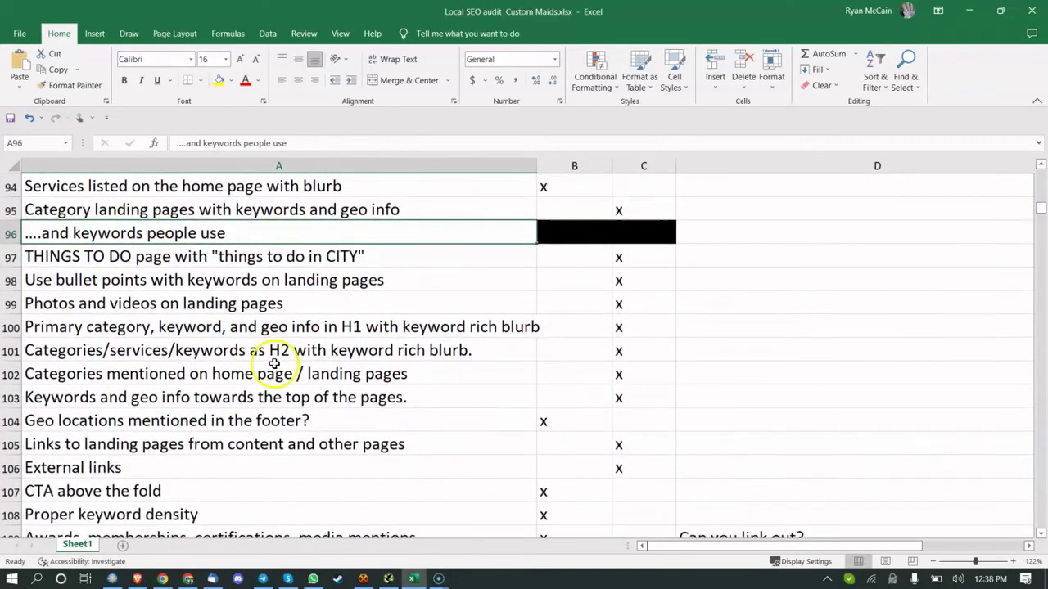
{"action": "left_click", "coordinate": [200, 259]}
{"action": "left_click", "coordinate": [138, 280]}
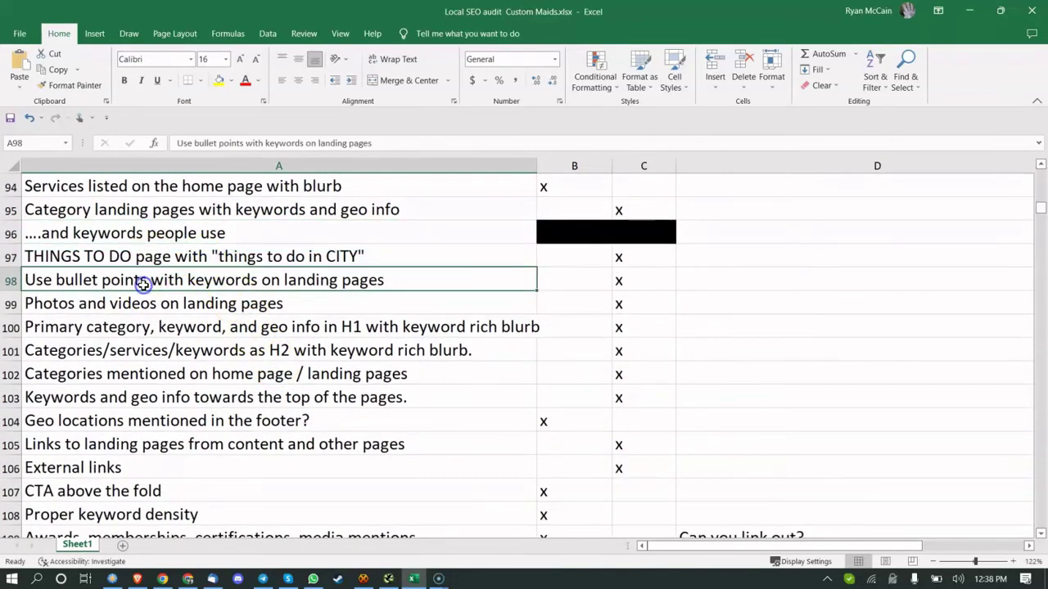
{"action": "left_click", "coordinate": [127, 248]}
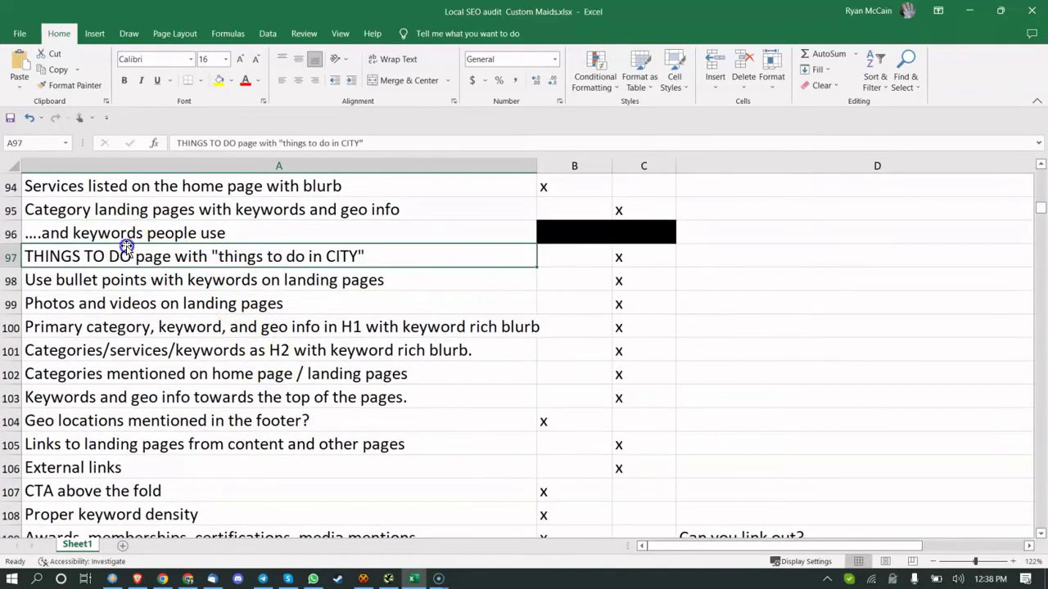
Step: Switch to Chrome, find the tab used for the Custom Maids site and reopen its Easy Online Booking page from the browsing history
{"action": "left_click", "coordinate": [163, 579]}
{"action": "scroll", "coordinate": [357, 424], "scroll_direction": "down", "scroll_amount": 1}
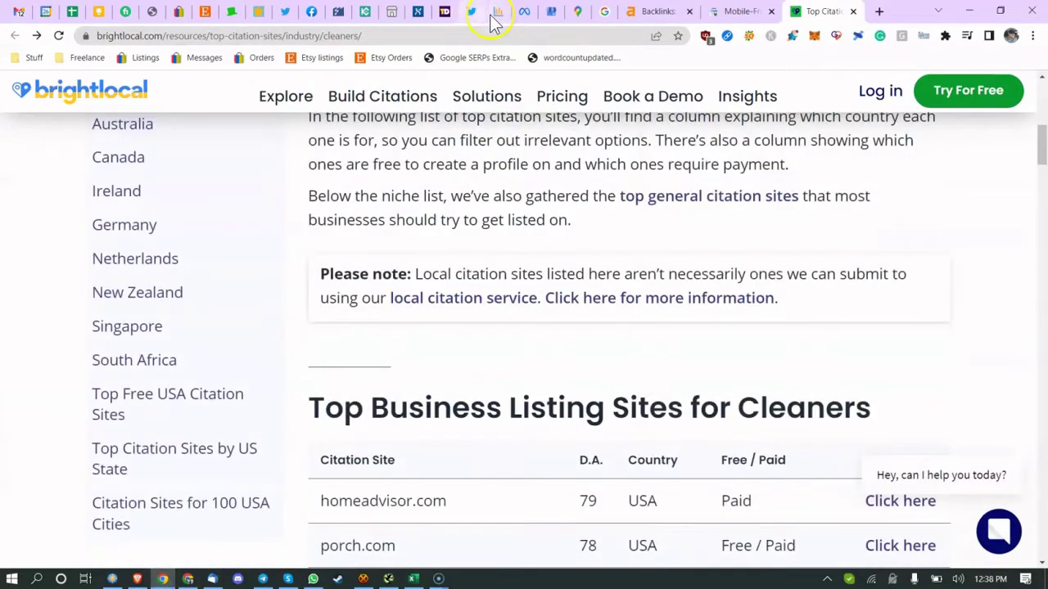
{"action": "left_click", "coordinate": [497, 13]}
{"action": "scroll", "coordinate": [444, 182], "scroll_direction": "up", "scroll_amount": 1}
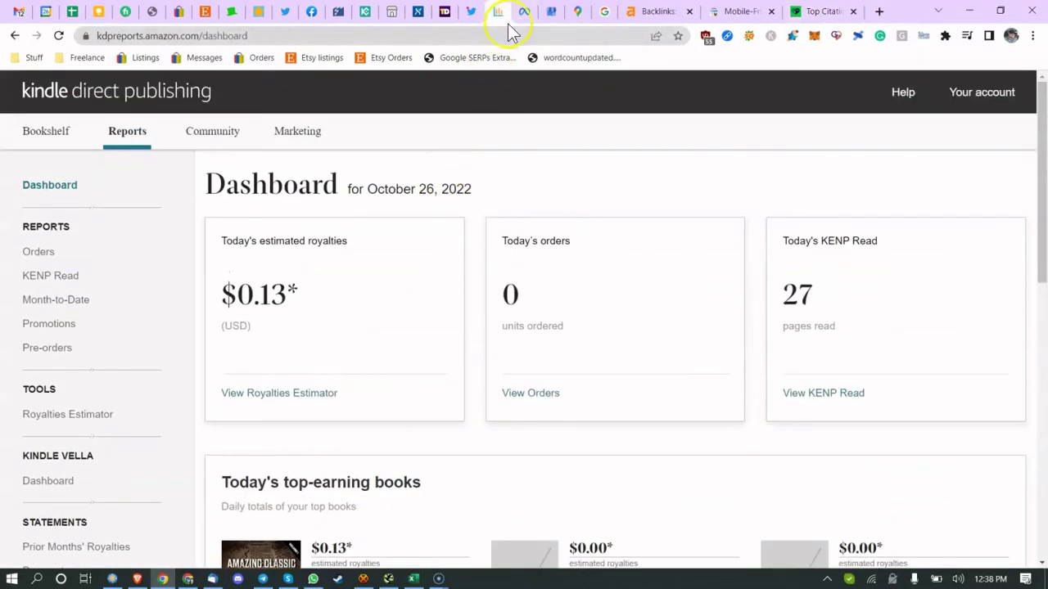
{"action": "left_click", "coordinate": [525, 13]}
{"action": "left_click", "coordinate": [551, 13]}
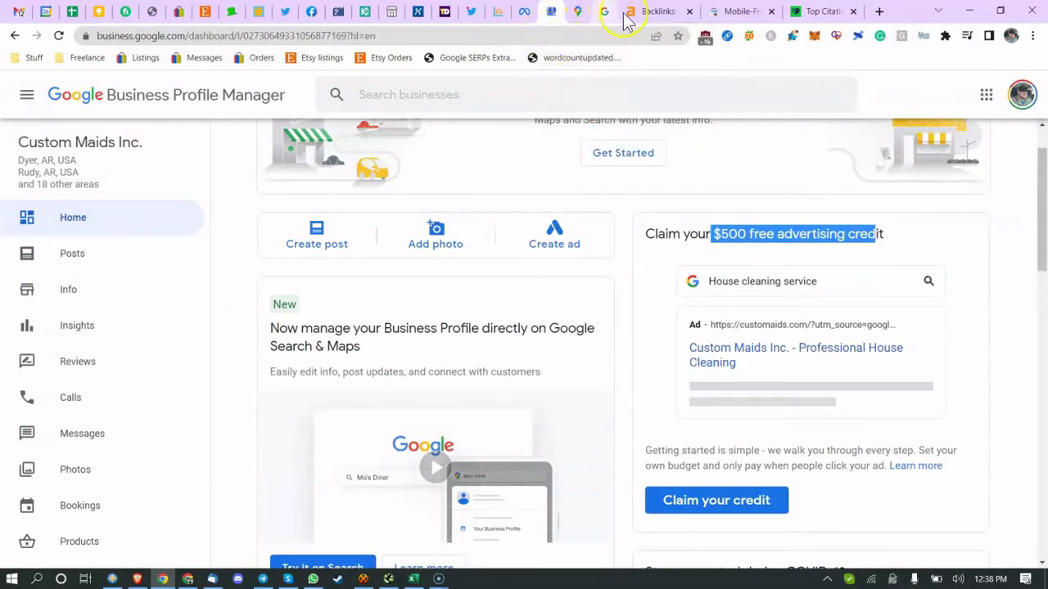
{"action": "left_click", "coordinate": [577, 11]}
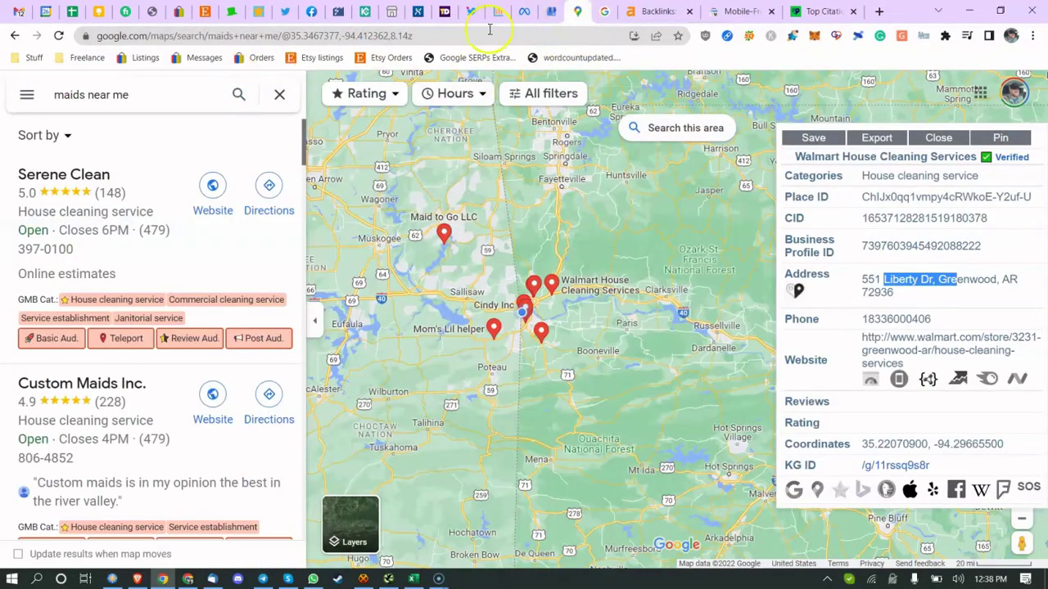
{"action": "left_click", "coordinate": [603, 12]}
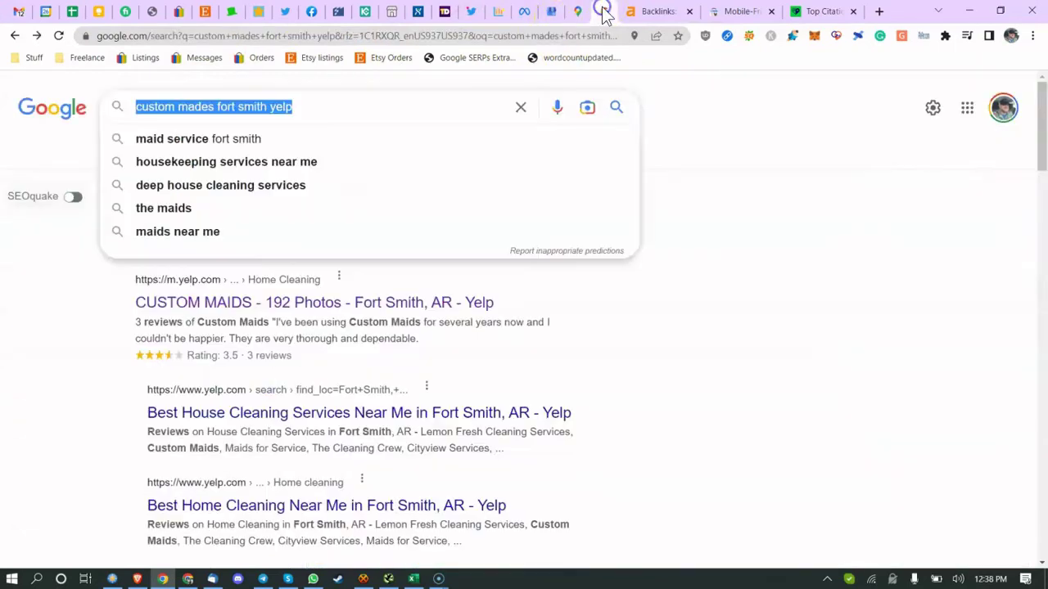
{"action": "right_click", "coordinate": [16, 36]}
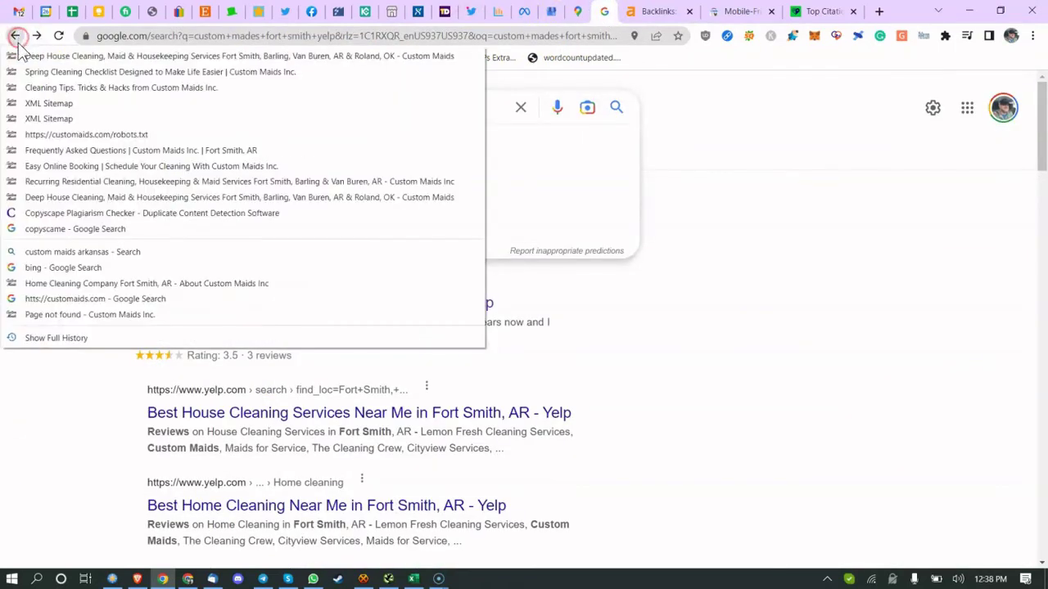
{"action": "left_click", "coordinate": [62, 174]}
Step: Open the Van Buren AR page linked in the communities list of the booking page's footer
{"action": "scroll", "coordinate": [434, 270], "scroll_direction": "down", "scroll_amount": 5}
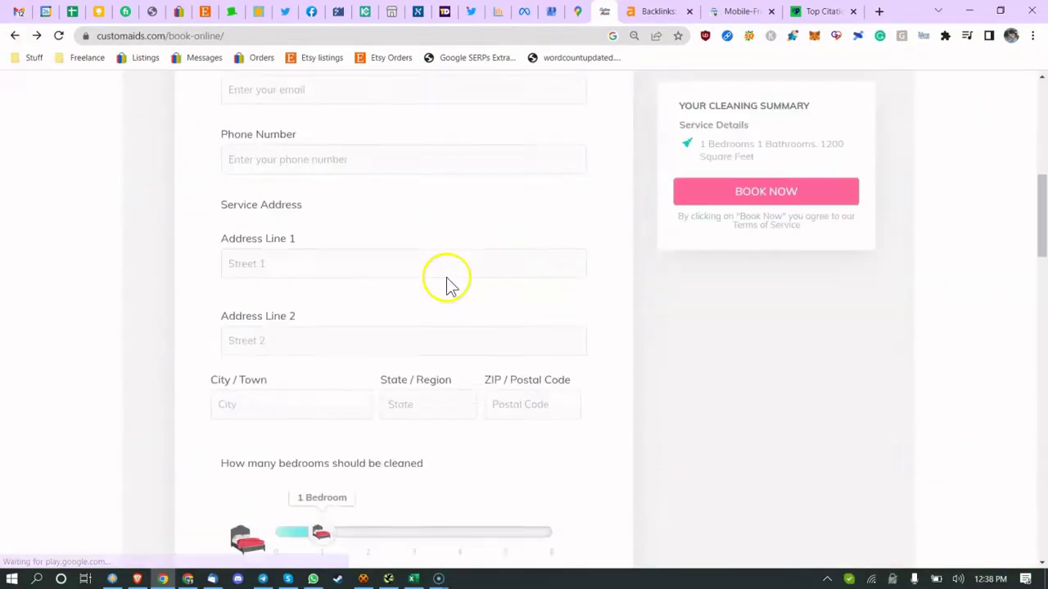
{"action": "scroll", "coordinate": [446, 282], "scroll_direction": "down", "scroll_amount": 10}
{"action": "left_click", "coordinate": [451, 468]}
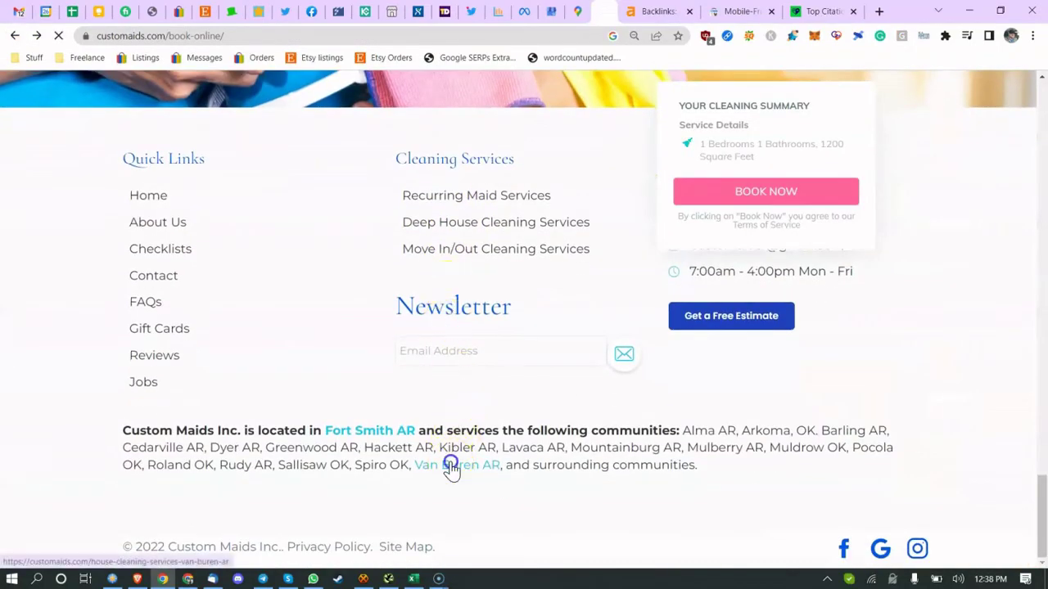
Step: Examine the Van Buren house cleaning landing page, focusing on the map and service area section
{"action": "scroll", "coordinate": [473, 307], "scroll_direction": "down", "scroll_amount": 10}
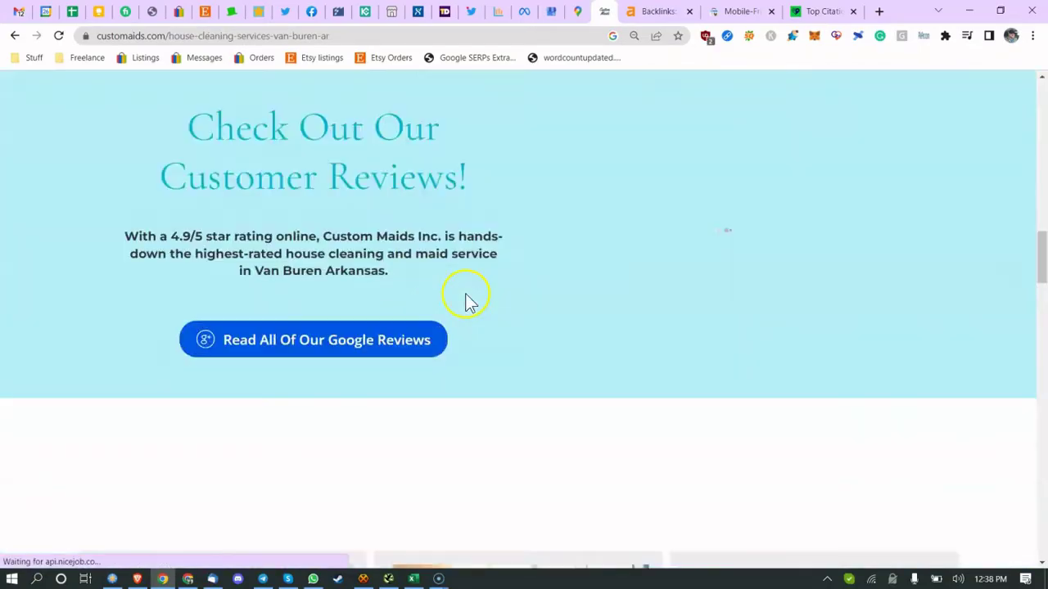
{"action": "scroll", "coordinate": [465, 301], "scroll_direction": "down", "scroll_amount": 15}
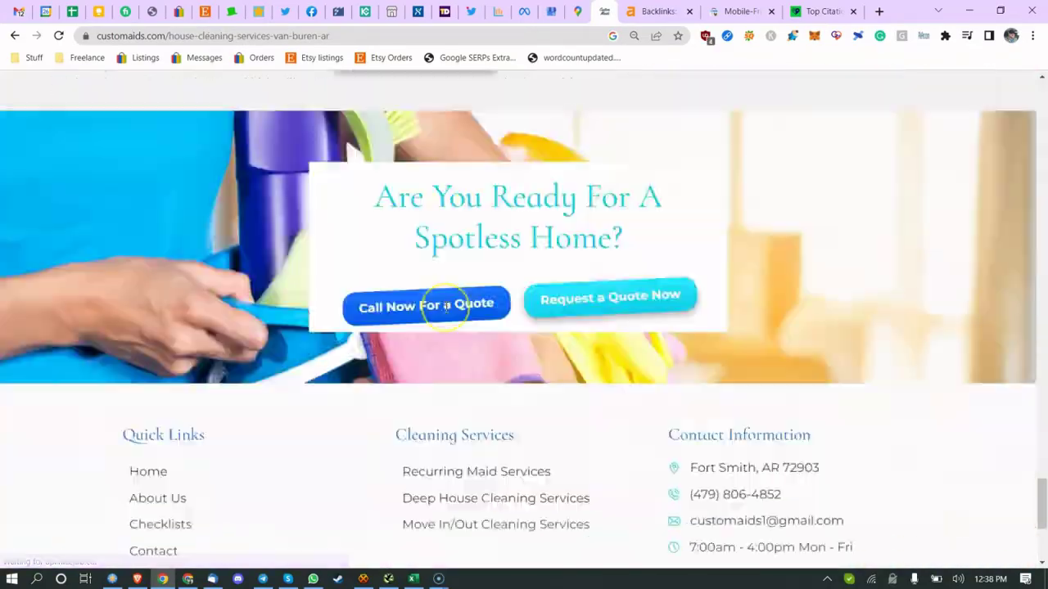
{"action": "scroll", "coordinate": [446, 306], "scroll_direction": "down", "scroll_amount": 3}
{"action": "scroll", "coordinate": [446, 305], "scroll_direction": "up", "scroll_amount": 12}
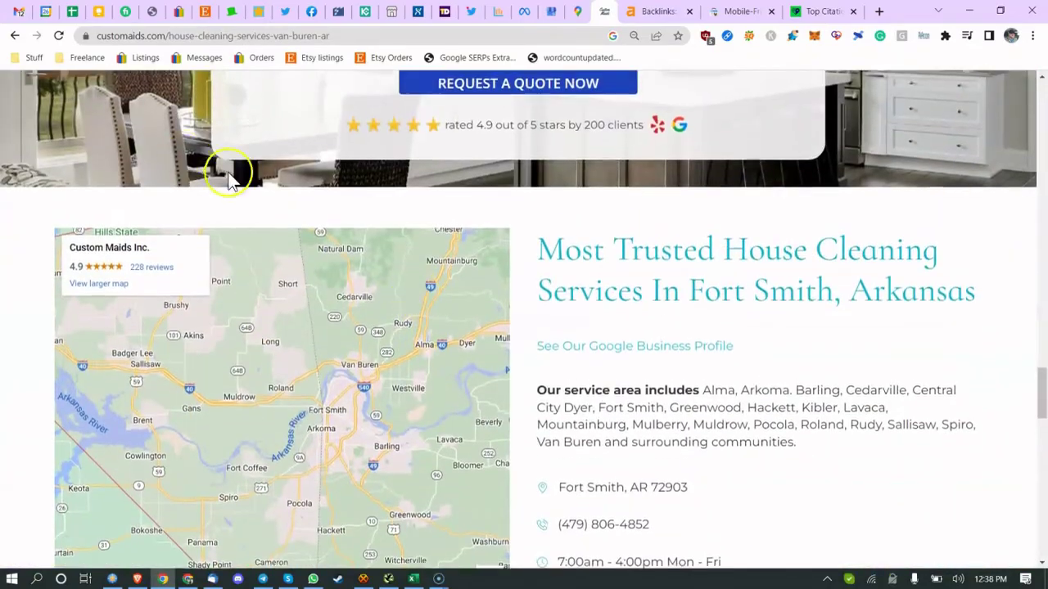
{"action": "scroll", "coordinate": [603, 382], "scroll_direction": "down", "scroll_amount": 2}
{"action": "left_click_drag", "start_coordinate": [613, 254], "coordinate": [667, 351]}
{"action": "left_click", "coordinate": [664, 323]}
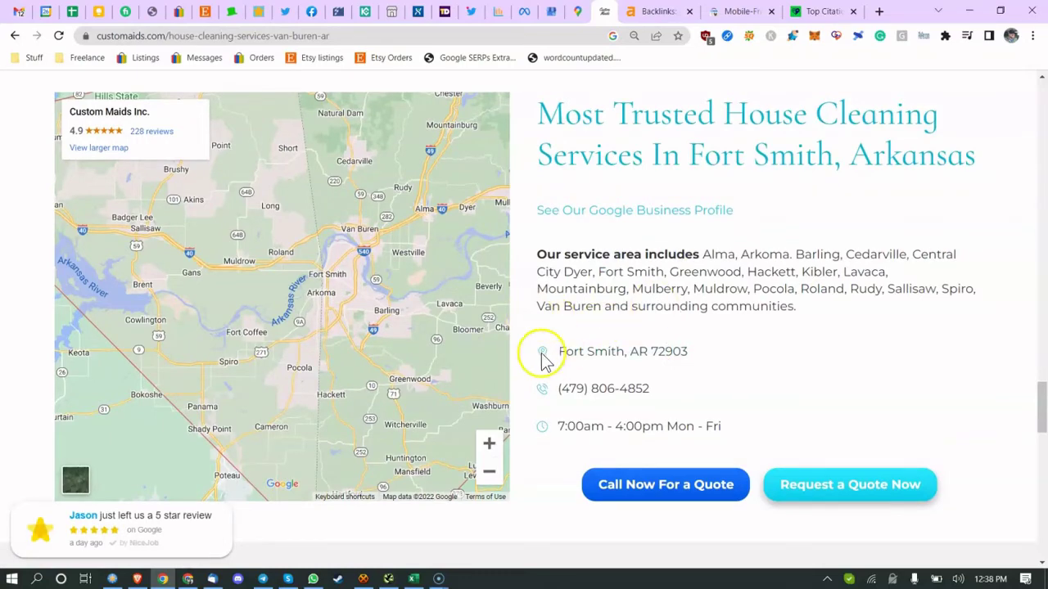
Step: Examine the Van Buren page's section on enjoying the town and highlight its two paragraphs about local attractions and shops
{"action": "scroll", "coordinate": [536, 336], "scroll_direction": "down", "scroll_amount": 2}
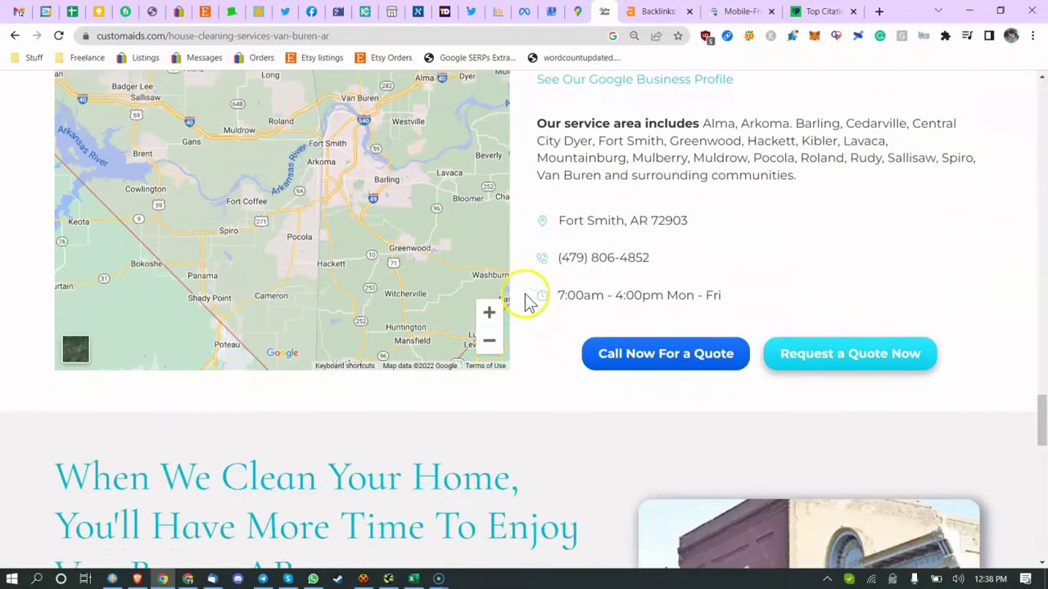
{"action": "scroll", "coordinate": [526, 293], "scroll_direction": "down", "scroll_amount": 2}
{"action": "scroll", "coordinate": [506, 291], "scroll_direction": "down", "scroll_amount": 3}
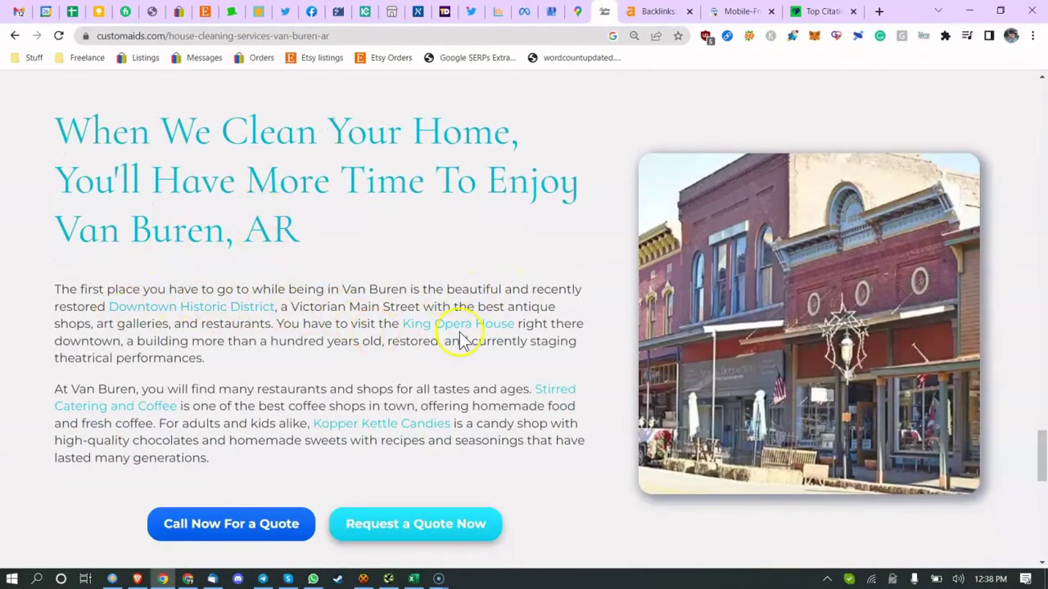
{"action": "left_click_drag", "start_coordinate": [125, 289], "coordinate": [333, 390]}
{"action": "left_click", "coordinate": [333, 388]}
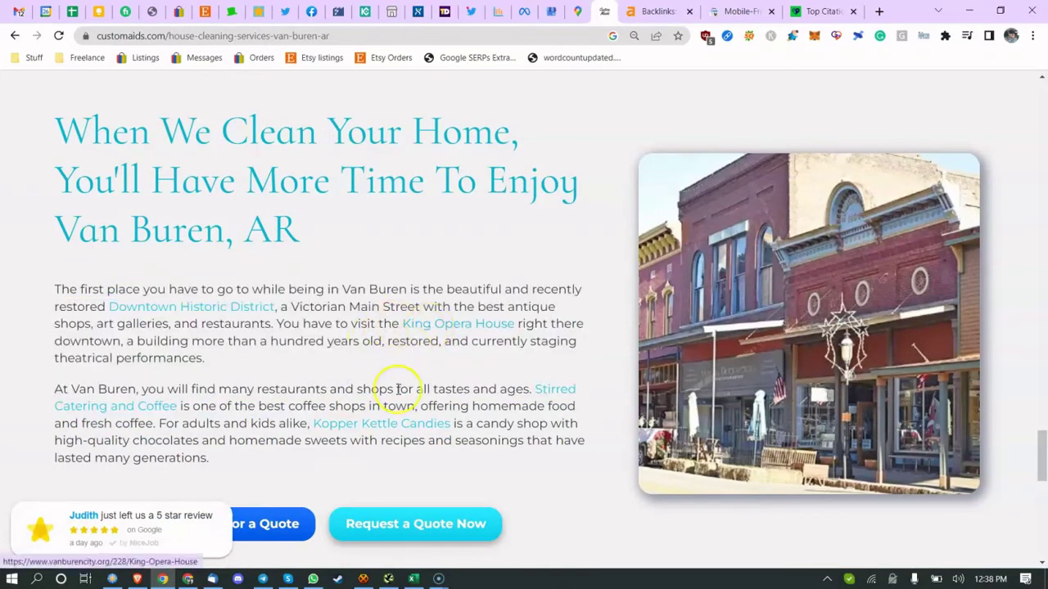
{"action": "left_click_drag", "start_coordinate": [541, 456], "coordinate": [30, 297]}
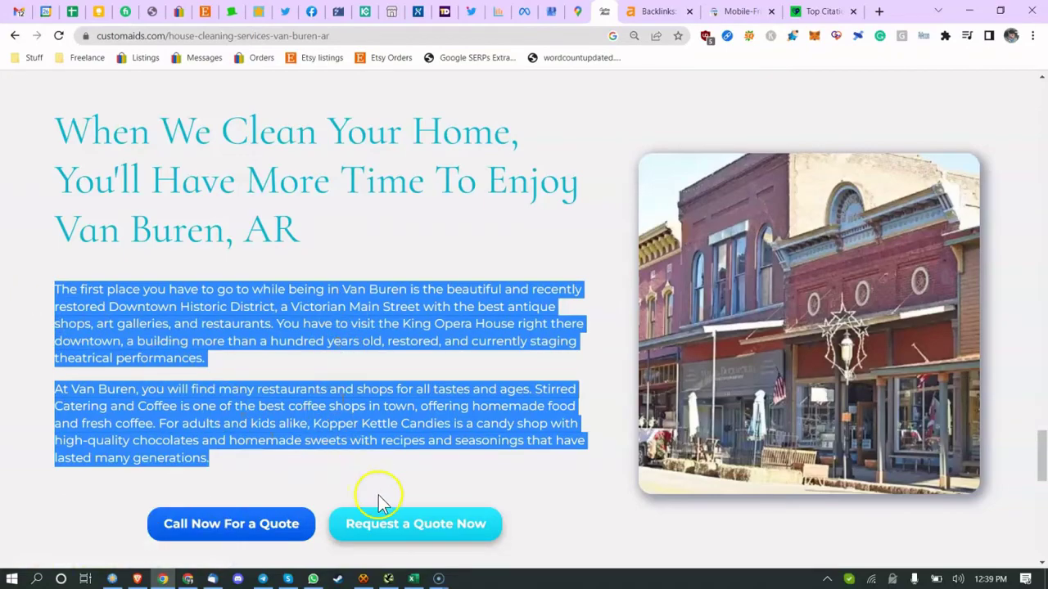
Step: Switch to the Excel audit and review the rows on landing page photos and videos, bullet points with keywords and geo locations in the footer
{"action": "left_click", "coordinate": [413, 578]}
{"action": "left_click", "coordinate": [409, 421]}
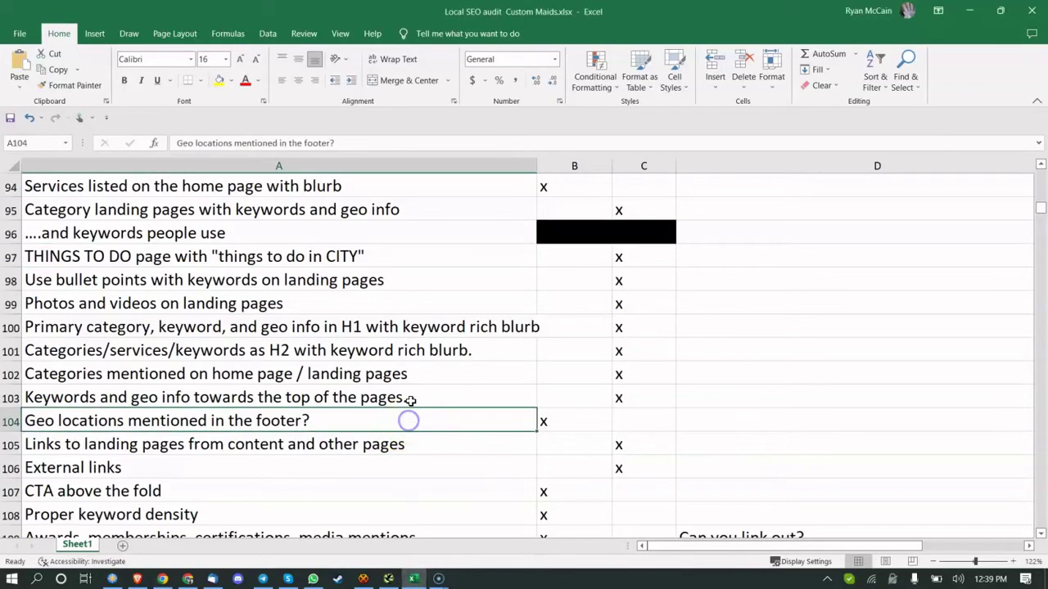
{"action": "left_click", "coordinate": [440, 311]}
{"action": "scroll", "coordinate": [417, 391], "scroll_direction": "down", "scroll_amount": 2}
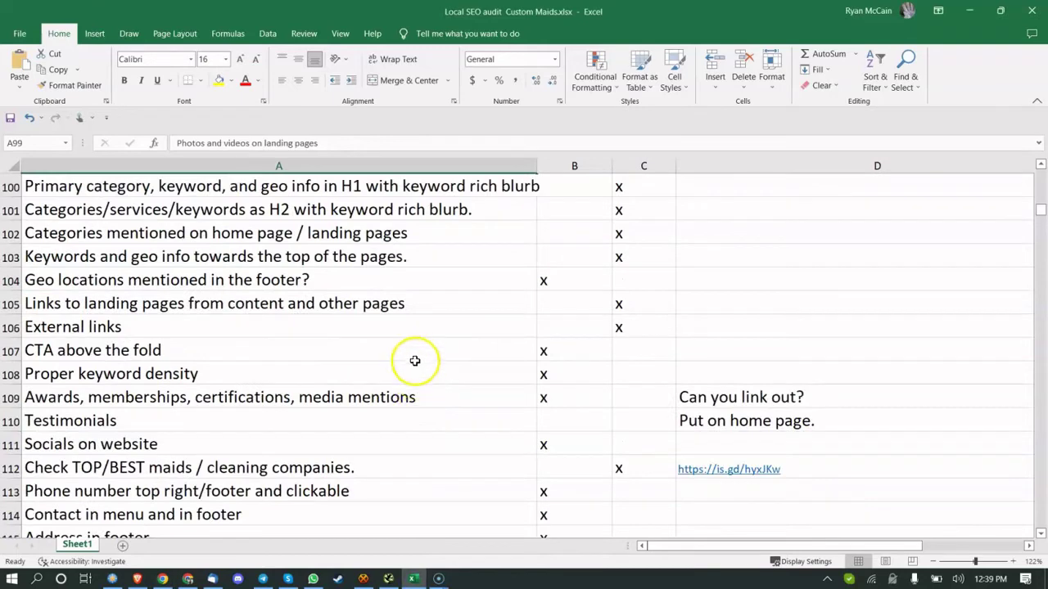
{"action": "scroll", "coordinate": [415, 358], "scroll_direction": "up", "scroll_amount": 2}
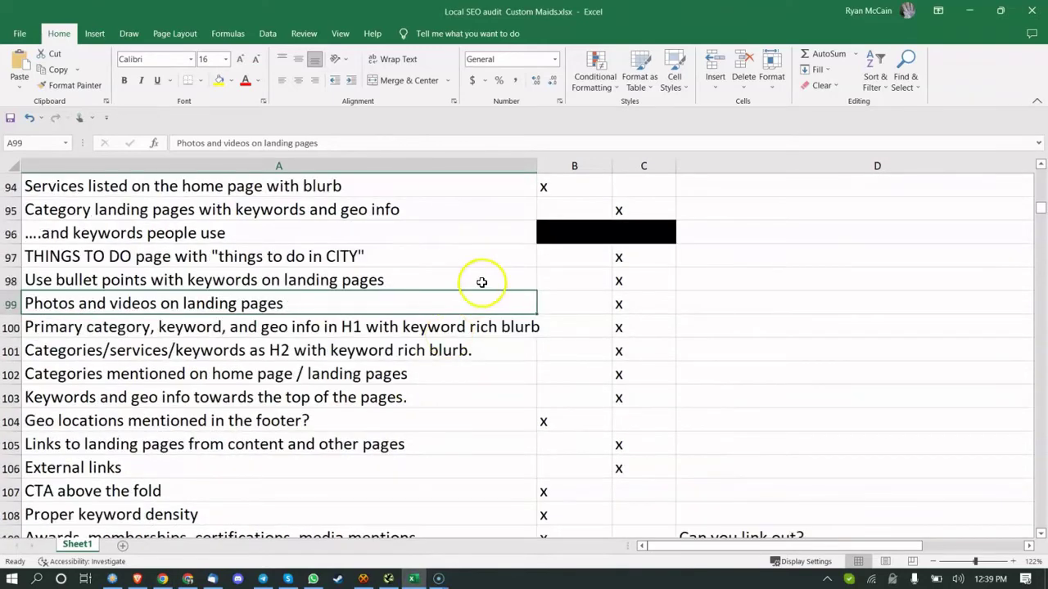
{"action": "left_click", "coordinate": [272, 280]}
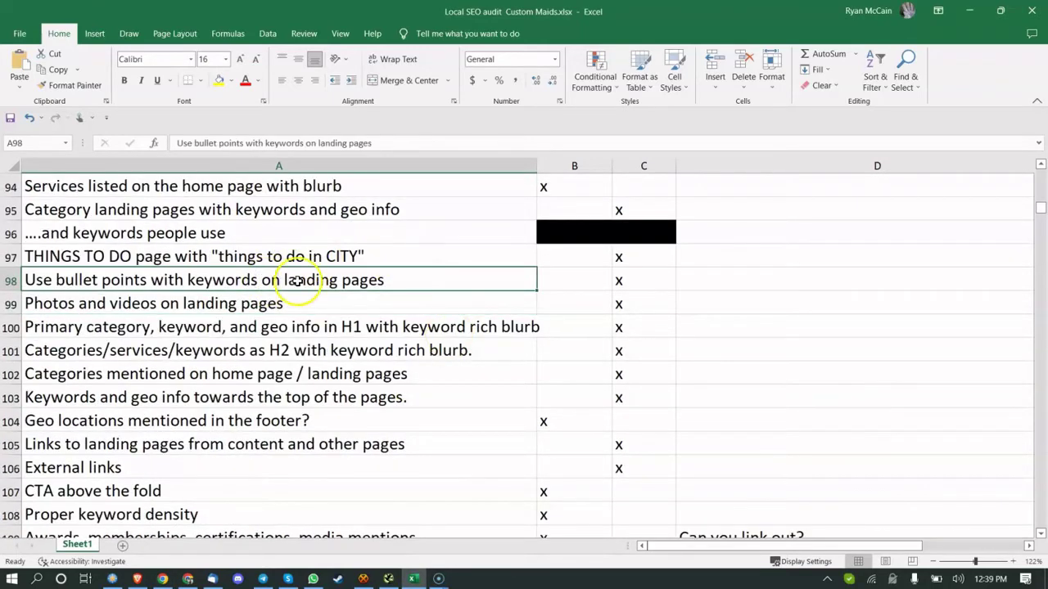
{"action": "scroll", "coordinate": [475, 309], "scroll_direction": "down", "scroll_amount": 1}
{"action": "left_click", "coordinate": [322, 342]}
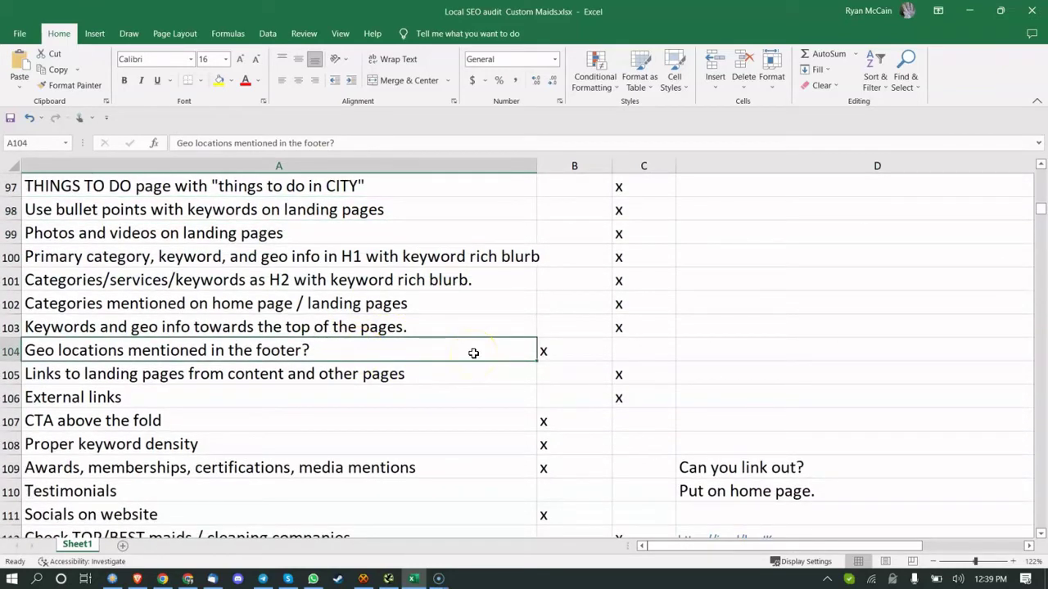
Step: Review the checklist rows on links to landing pages from content and other pages, and on external links
{"action": "left_click", "coordinate": [424, 378]}
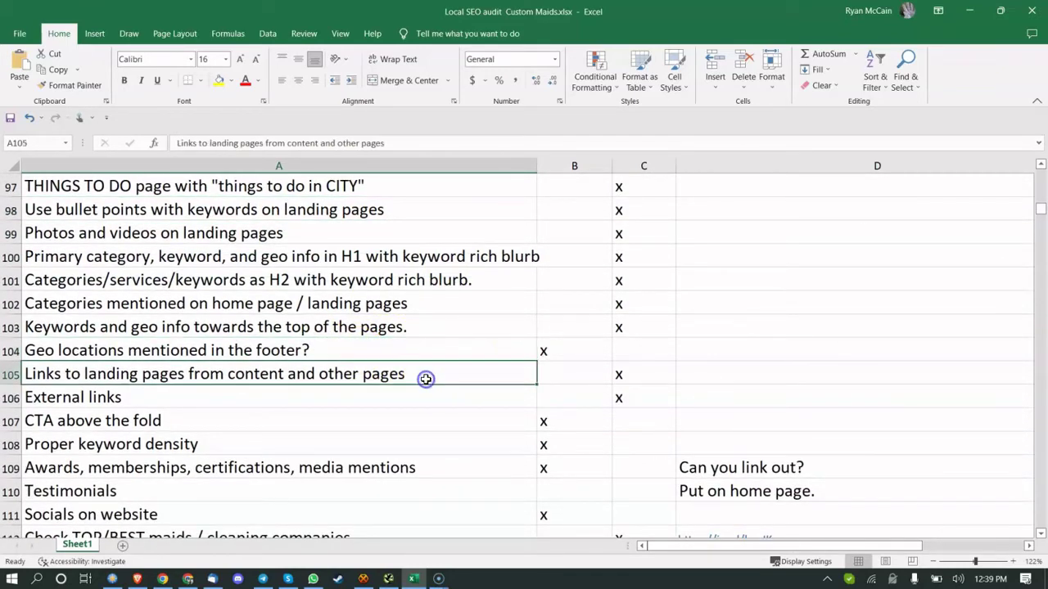
{"action": "left_click", "coordinate": [478, 401]}
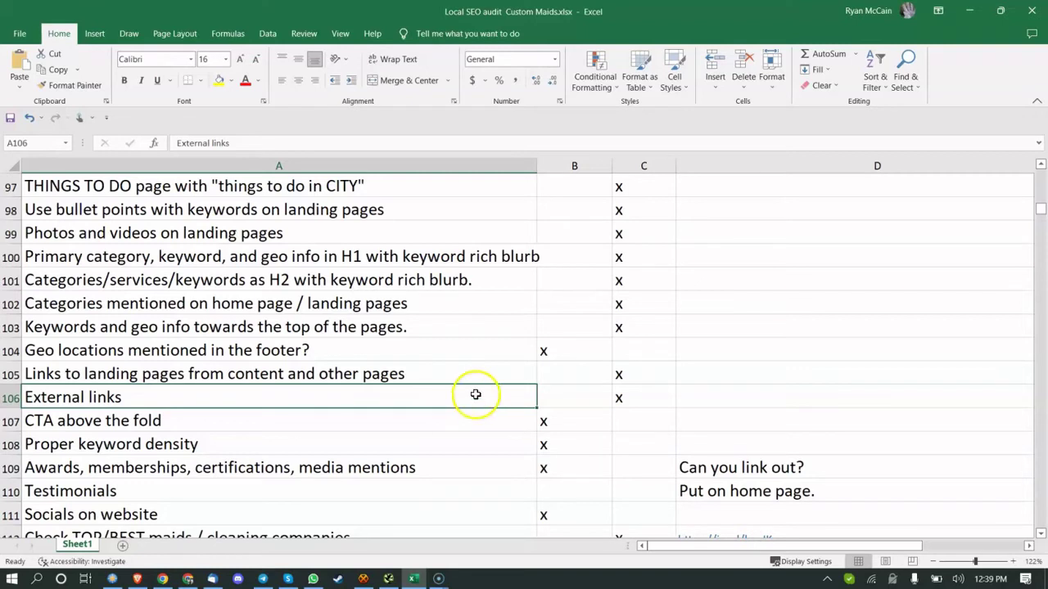
{"action": "left_click", "coordinate": [336, 374]}
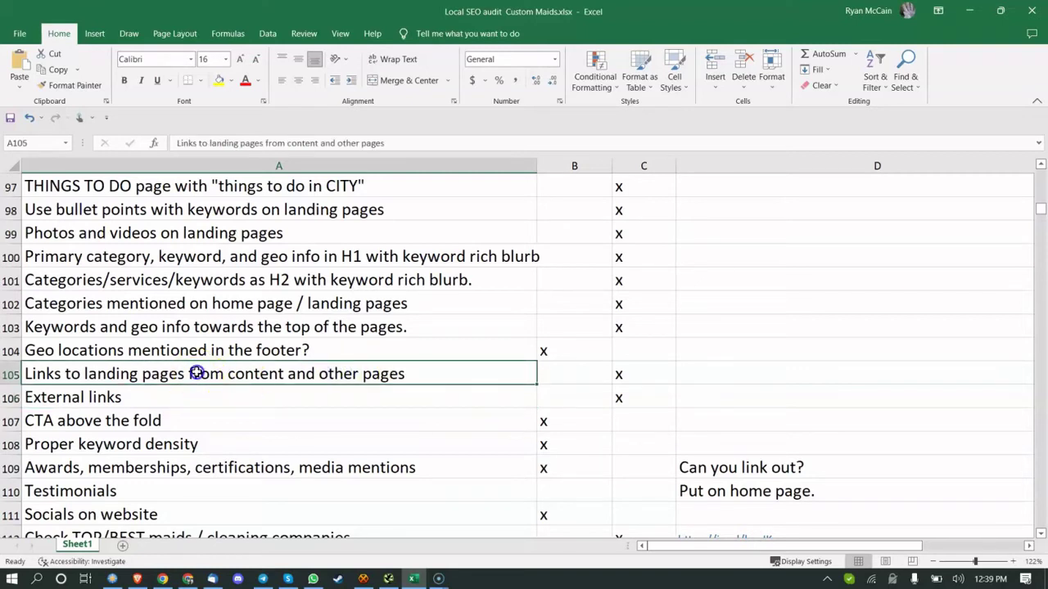
{"action": "left_click", "coordinate": [174, 389]}
{"action": "left_click", "coordinate": [173, 375]}
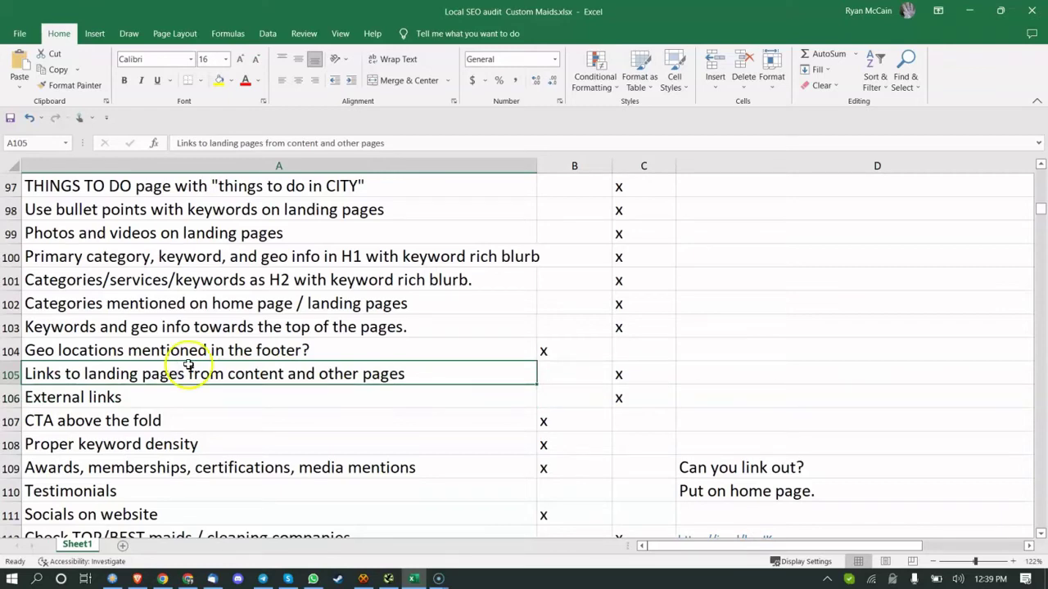
Step: Review the rows on CTA above the fold, keyword density and awards, including the awards note about linking out
{"action": "scroll", "coordinate": [204, 356], "scroll_direction": "down", "scroll_amount": 1}
{"action": "left_click", "coordinate": [168, 350]}
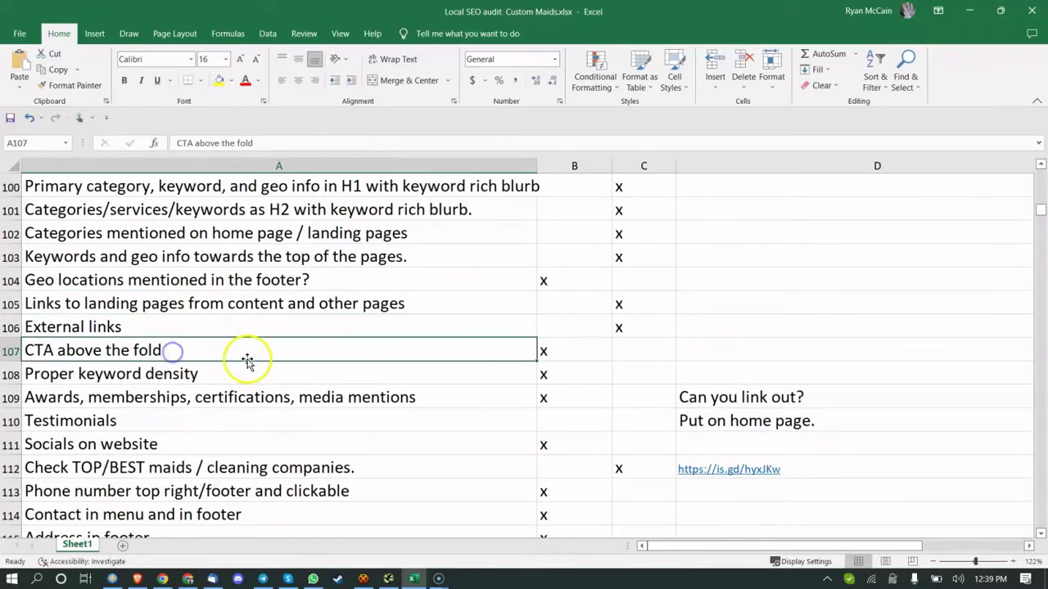
{"action": "left_click", "coordinate": [274, 374]}
{"action": "scroll", "coordinate": [282, 375], "scroll_direction": "down", "scroll_amount": 1}
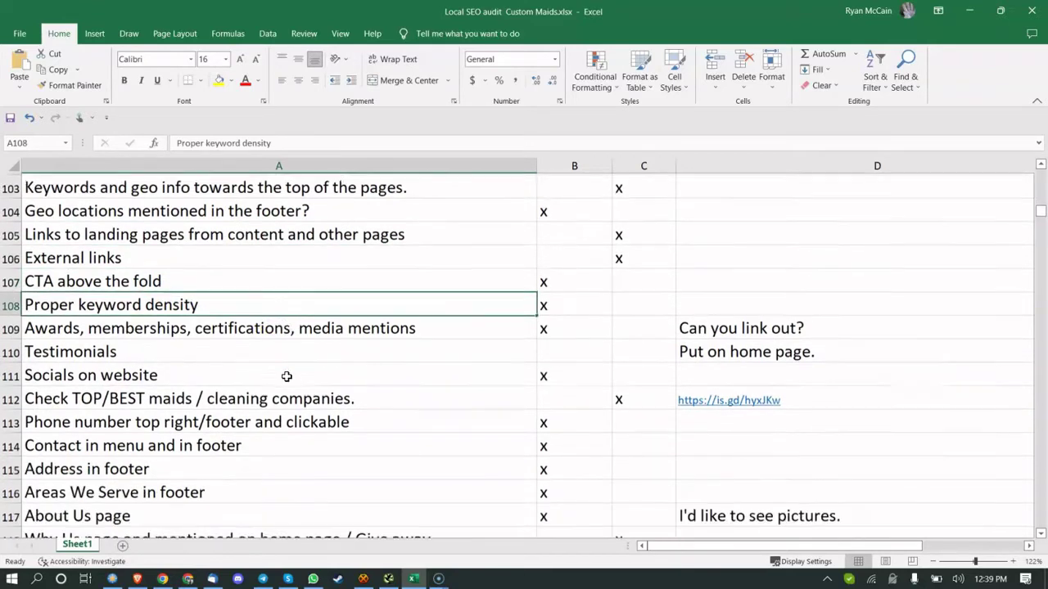
{"action": "left_click", "coordinate": [257, 331]}
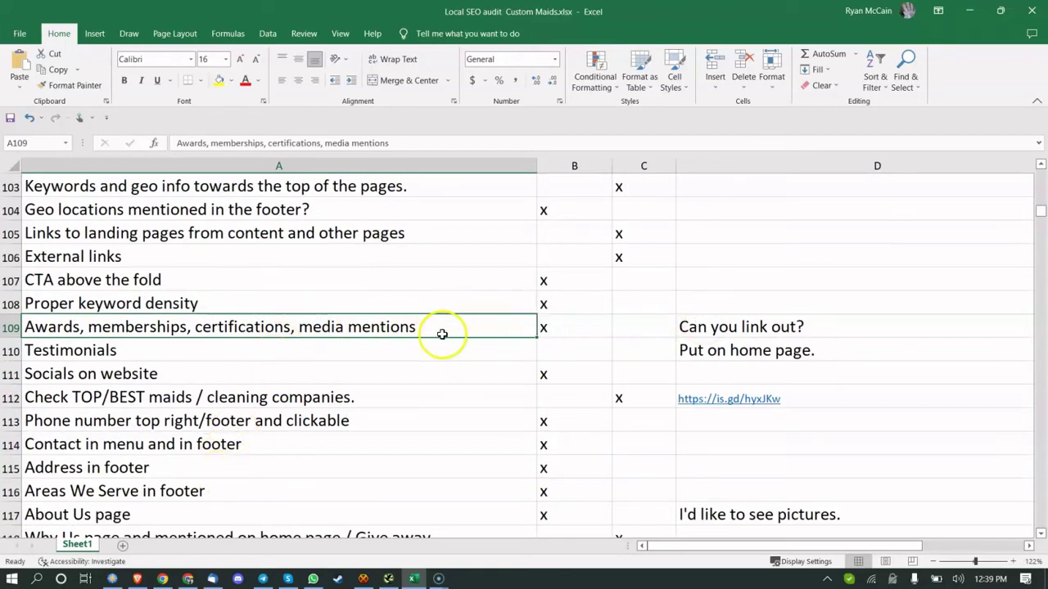
{"action": "left_click", "coordinate": [685, 327]}
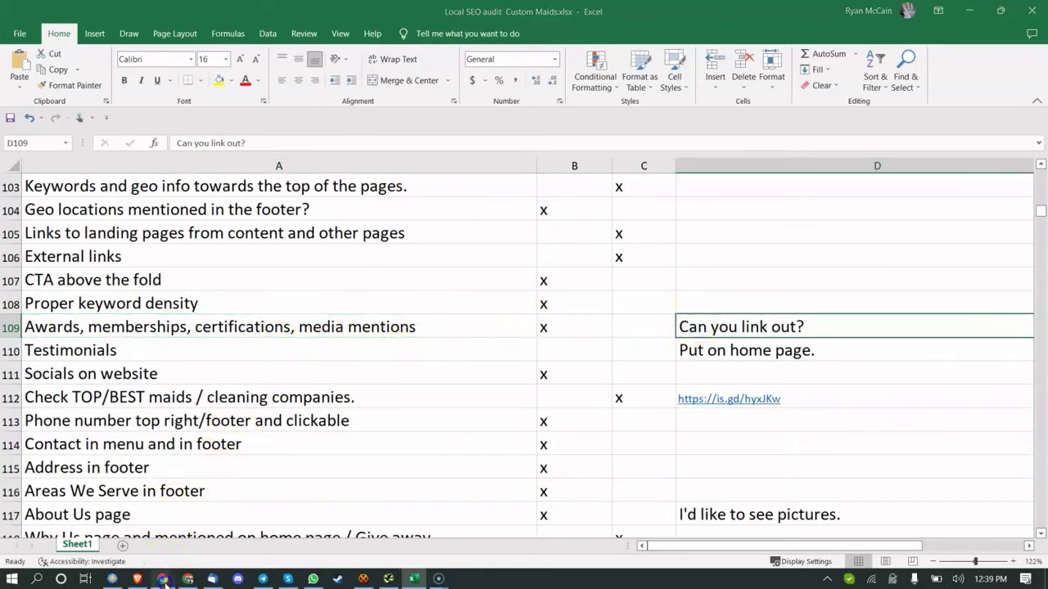
Step: Switch to Chrome and check whether the Facebook, Yelp, Google Guaranteed and Thumbtack badges on the Van Buren page link out
{"action": "left_click", "coordinate": [163, 579]}
{"action": "scroll", "coordinate": [380, 213], "scroll_direction": "up", "scroll_amount": 15}
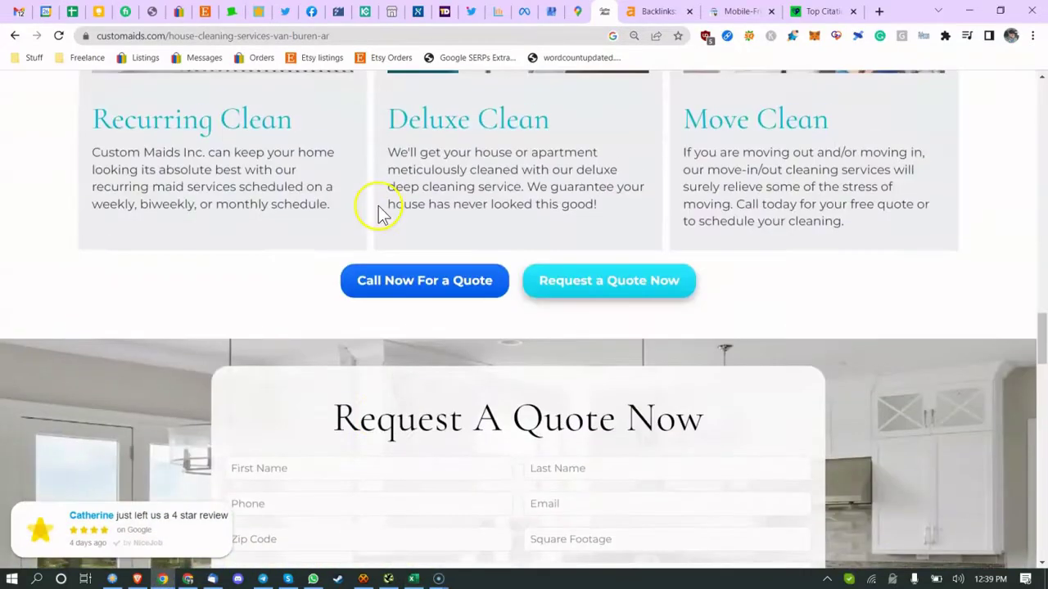
{"action": "scroll", "coordinate": [380, 212], "scroll_direction": "up", "scroll_amount": 12}
{"action": "scroll", "coordinate": [362, 204], "scroll_direction": "down", "scroll_amount": 3}
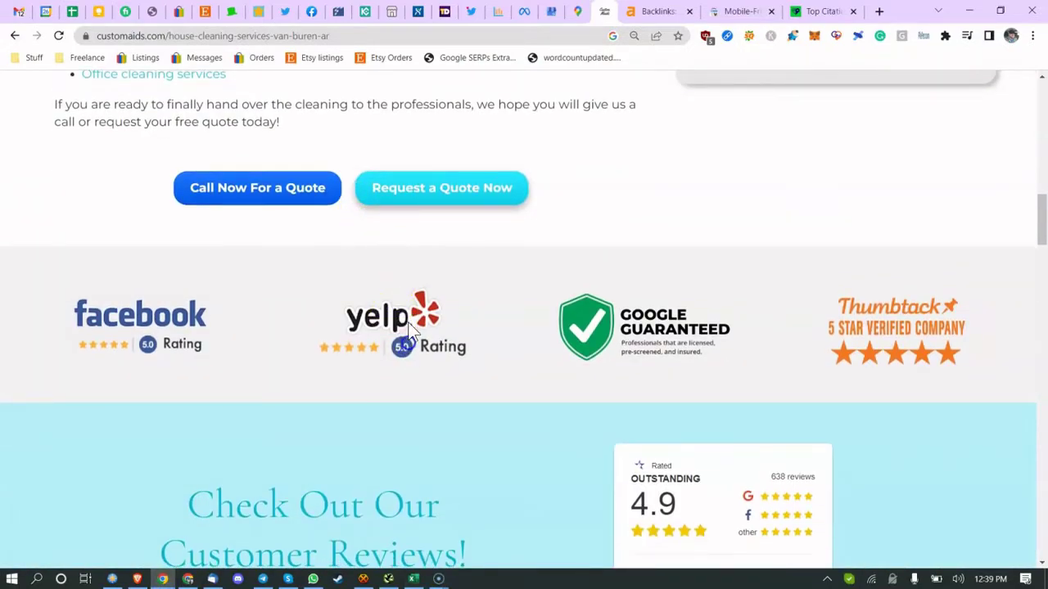
{"action": "left_click_drag", "start_coordinate": [408, 325], "coordinate": [485, 345]}
{"action": "left_click", "coordinate": [120, 323]}
{"action": "left_click", "coordinate": [122, 323]}
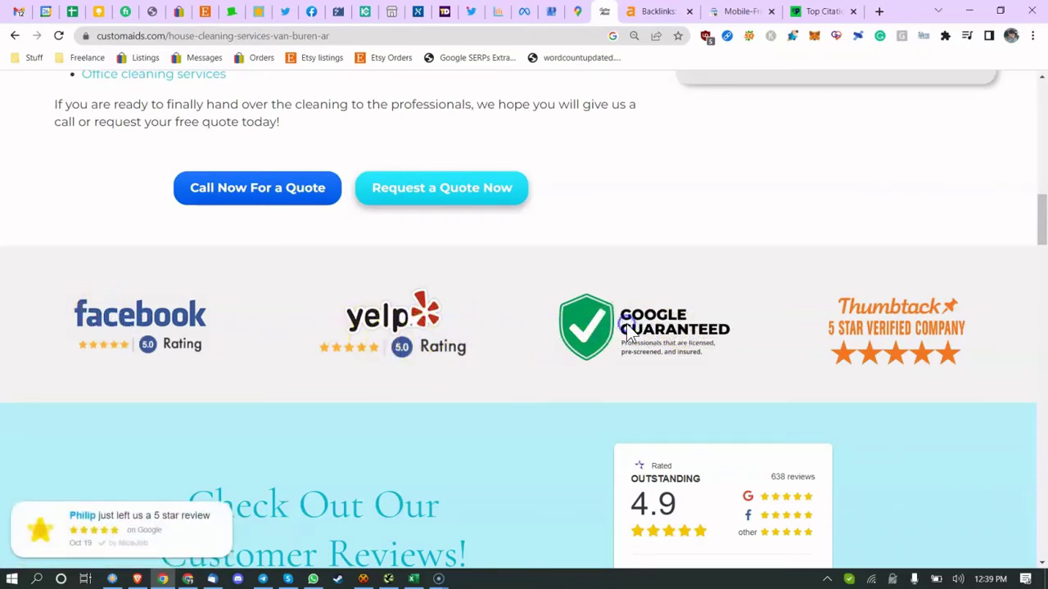
Step: Open the Custom Maids home page and find its award and membership badges
{"action": "scroll", "coordinate": [859, 320], "scroll_direction": "up", "scroll_amount": 2}
{"action": "scroll", "coordinate": [851, 327], "scroll_direction": "up", "scroll_amount": 5}
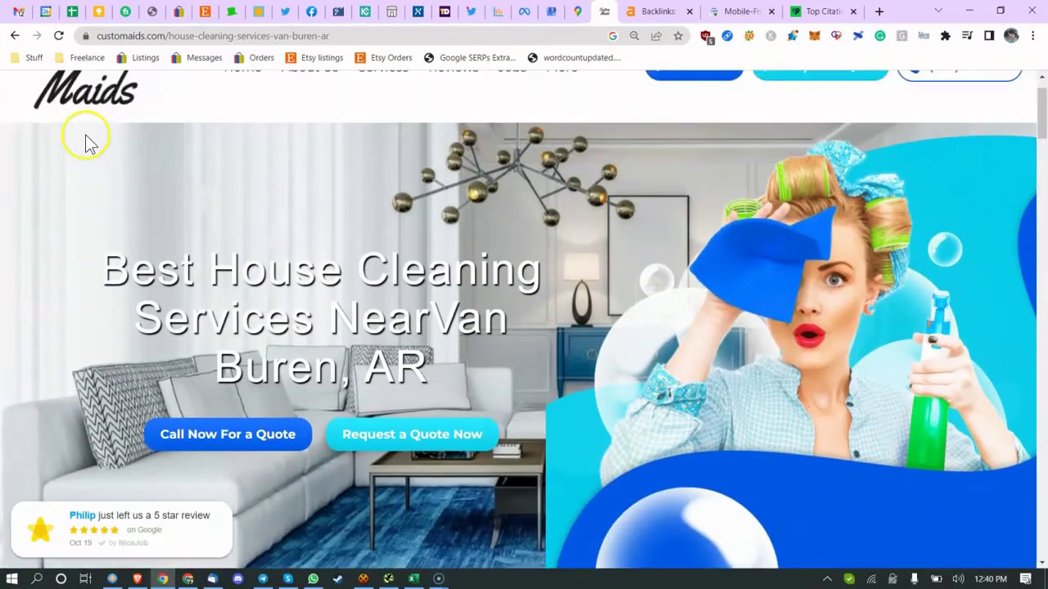
{"action": "left_click", "coordinate": [90, 140]}
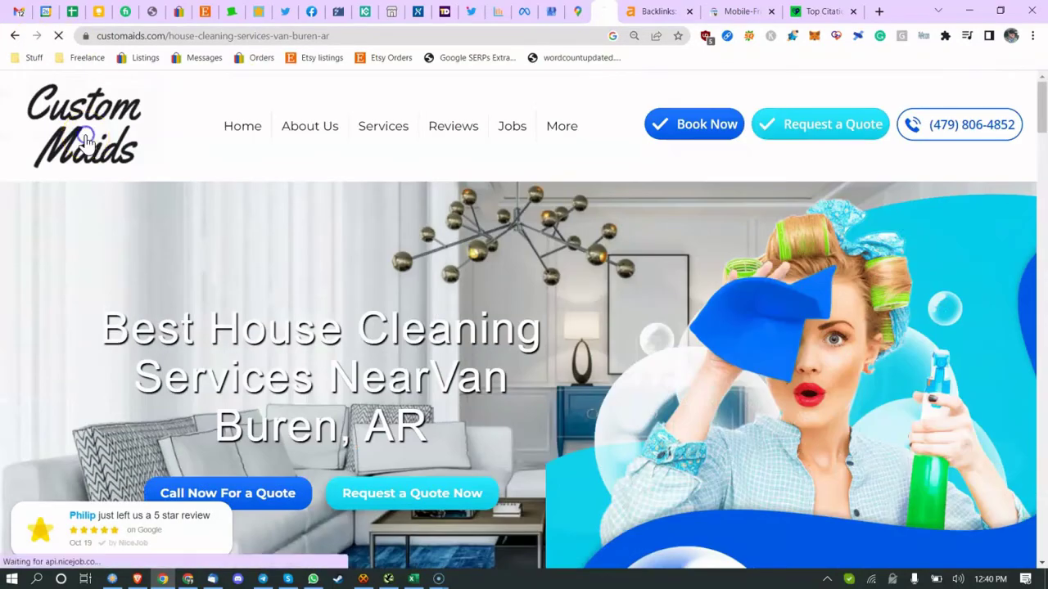
{"action": "scroll", "coordinate": [301, 250], "scroll_direction": "down", "scroll_amount": 6}
{"action": "scroll", "coordinate": [306, 243], "scroll_direction": "down", "scroll_amount": 1}
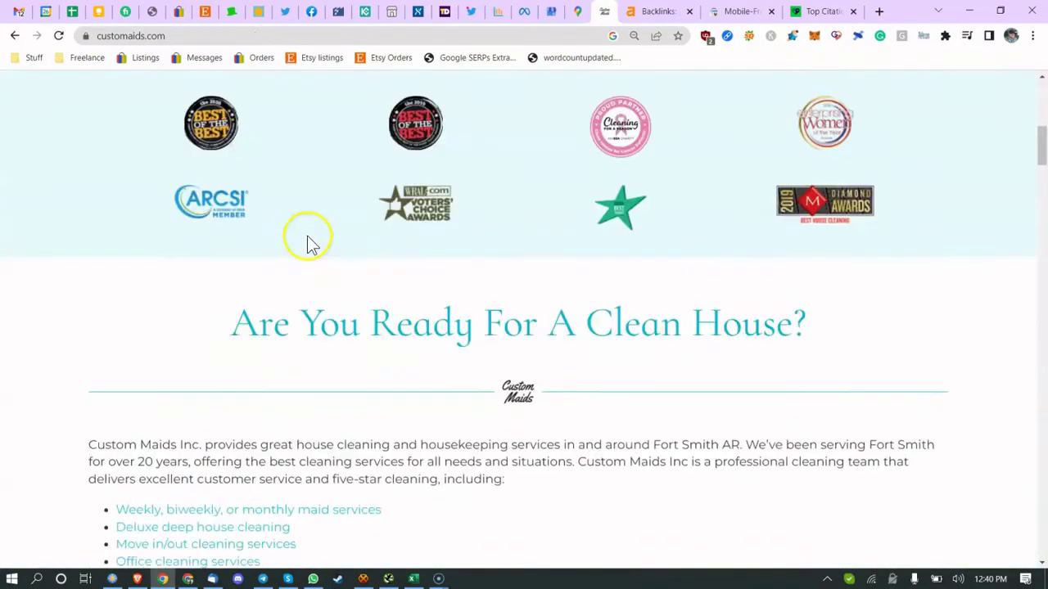
Step: Examine the home page's award badges up close, including Best of the Best and the WRAL Voters' Choice Awards
{"action": "scroll", "coordinate": [206, 245], "scroll_direction": "up", "scroll_amount": 2}
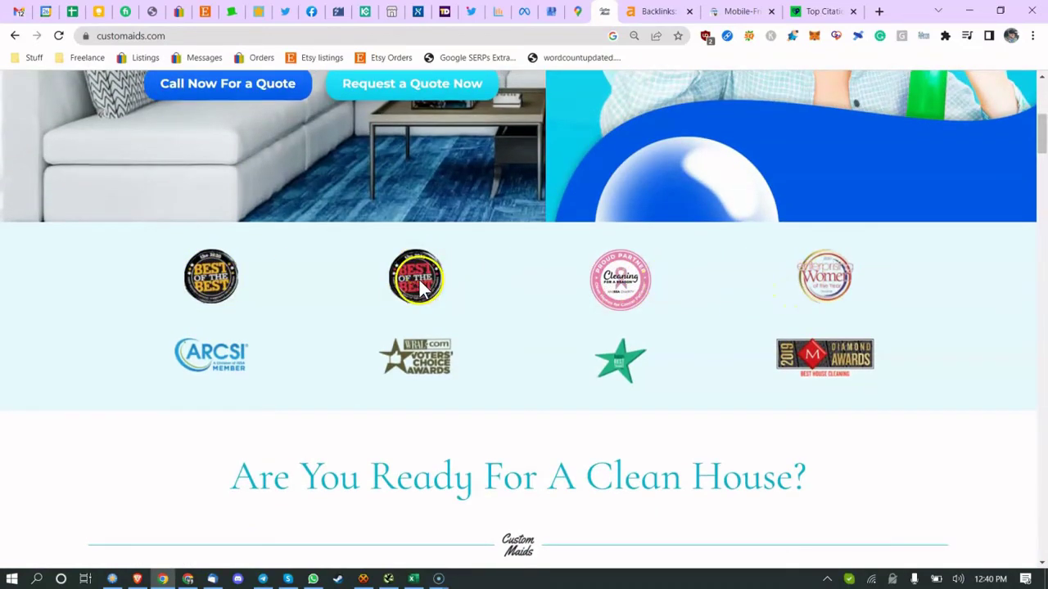
{"action": "scroll", "coordinate": [422, 282], "scroll_direction": "up", "scroll_amount": 5}
{"action": "scroll", "coordinate": [422, 282], "scroll_direction": "down", "scroll_amount": 1}
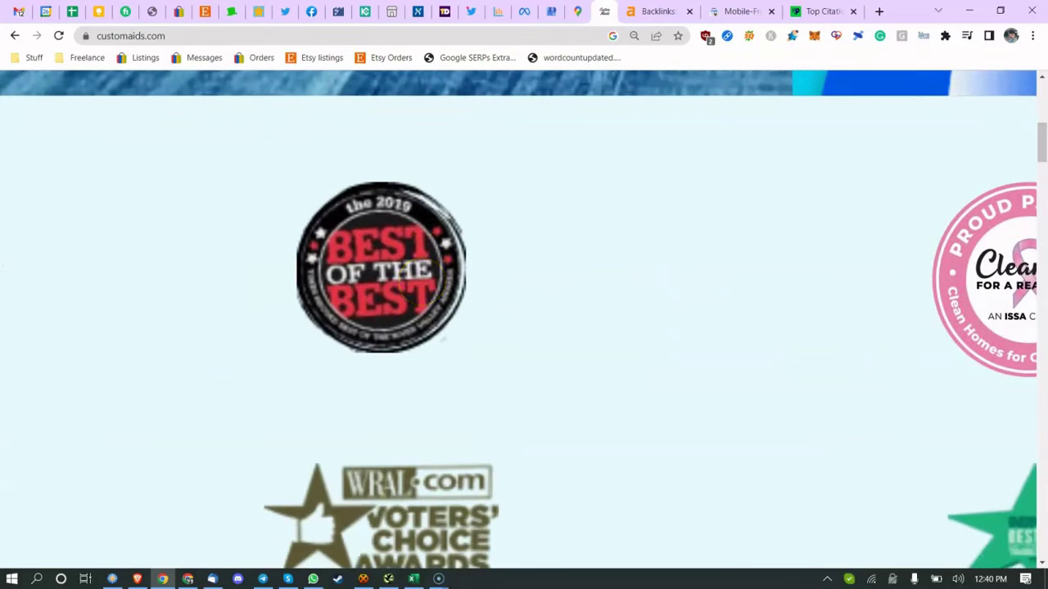
{"action": "scroll", "coordinate": [421, 282], "scroll_direction": "down", "scroll_amount": 4}
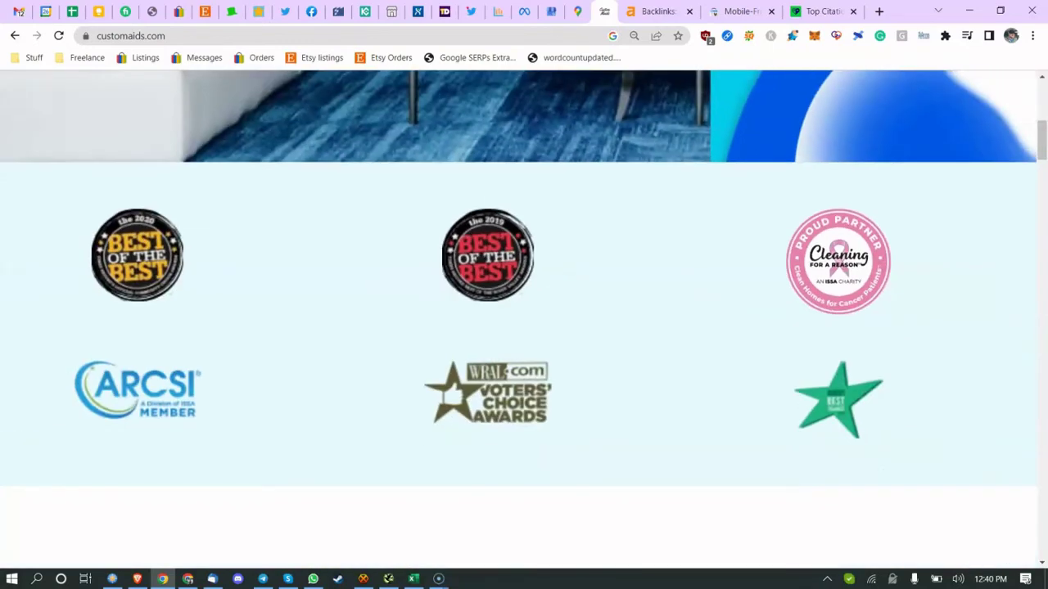
{"action": "scroll", "coordinate": [421, 282], "scroll_direction": "down", "scroll_amount": 2}
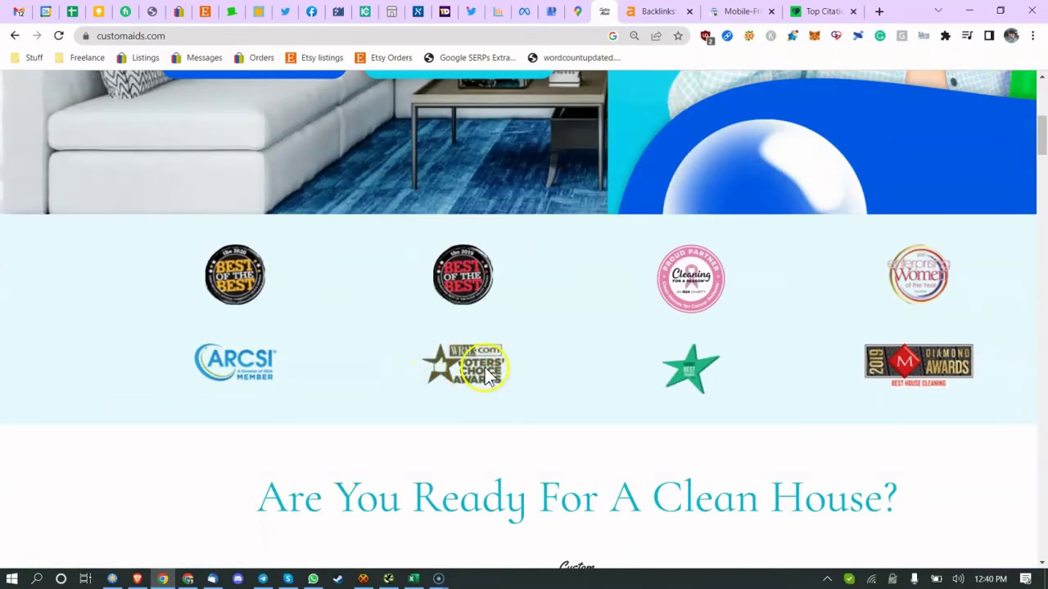
{"action": "scroll", "coordinate": [489, 375], "scroll_direction": "up", "scroll_amount": 3}
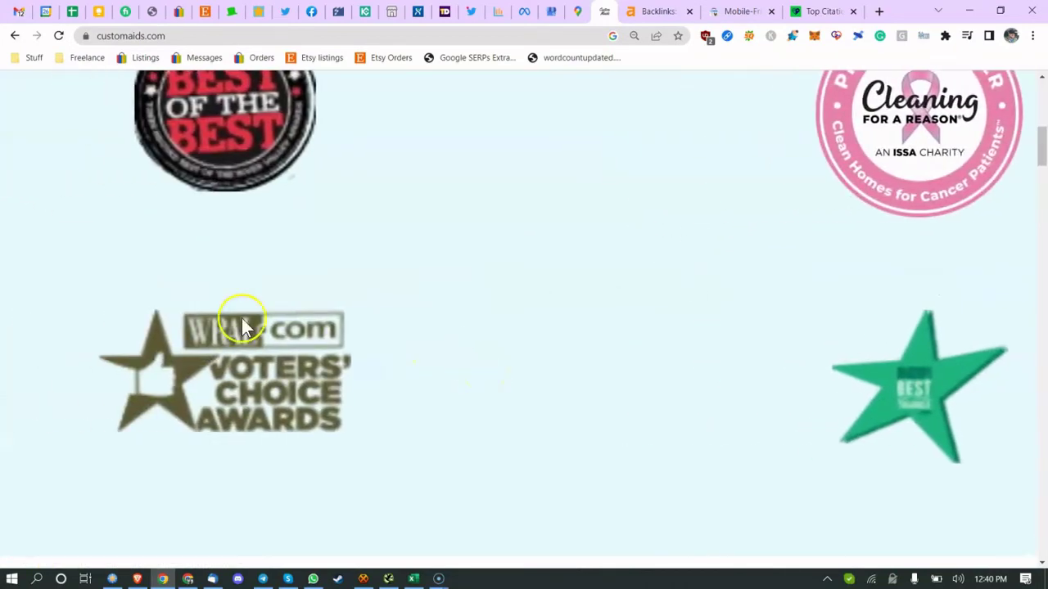
{"action": "scroll", "coordinate": [200, 339], "scroll_direction": "down", "scroll_amount": 5}
{"action": "scroll", "coordinate": [744, 381], "scroll_direction": "up", "scroll_amount": 2}
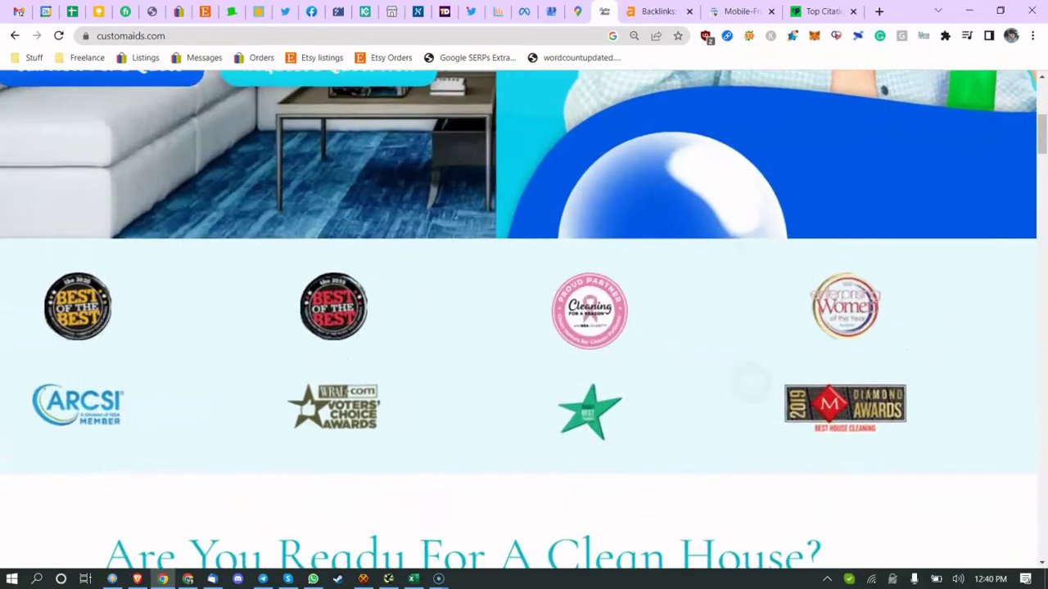
{"action": "scroll", "coordinate": [744, 381], "scroll_direction": "down", "scroll_amount": 2}
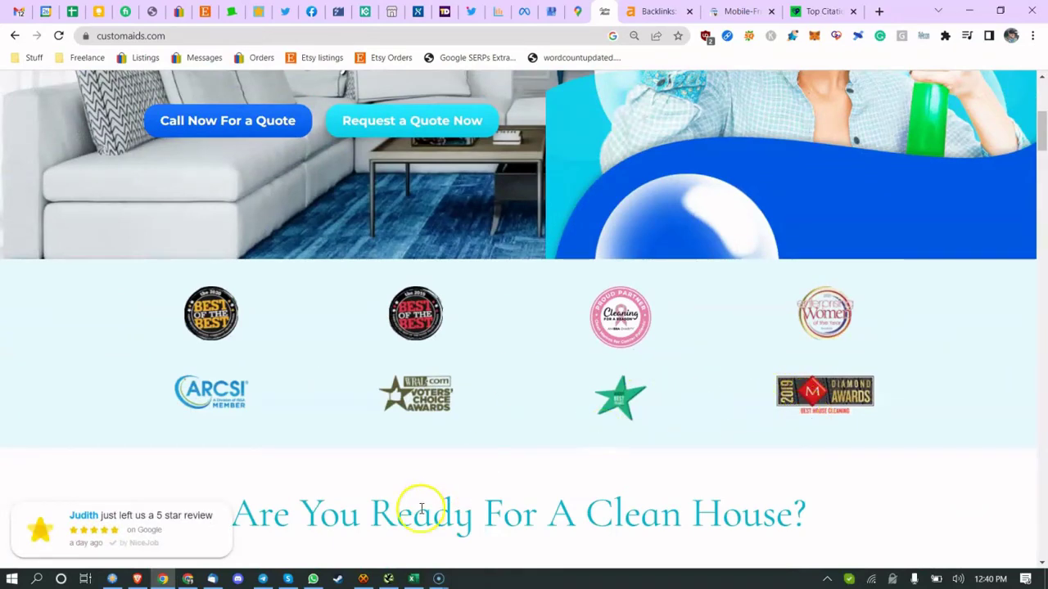
Step: Switch back to the Excel audit and review the rows on awards and media mentions and on testimonials
{"action": "left_click", "coordinate": [414, 578]}
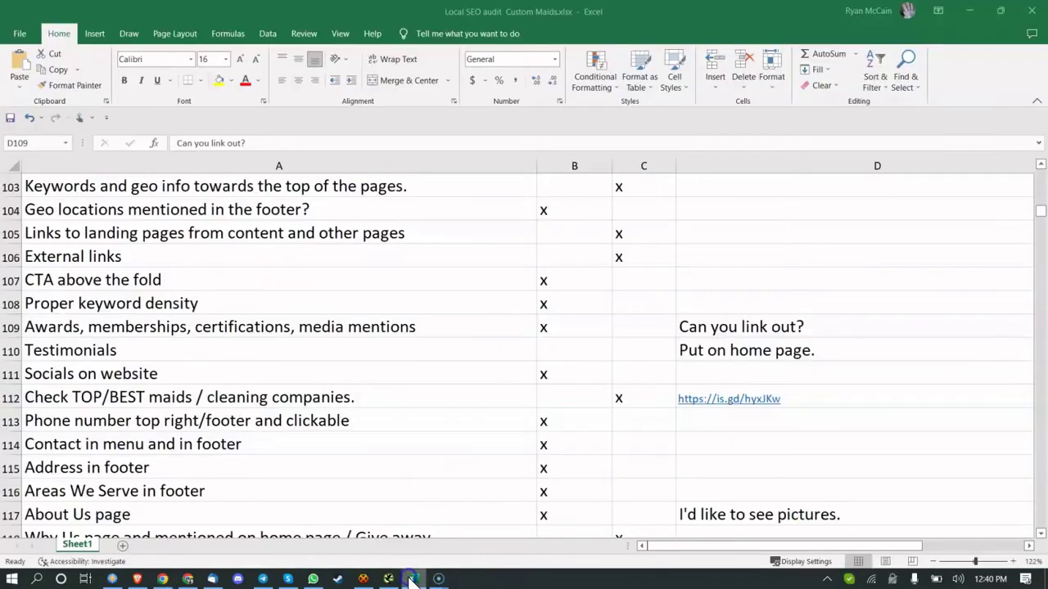
{"action": "left_click", "coordinate": [273, 354]}
{"action": "left_click", "coordinate": [283, 328]}
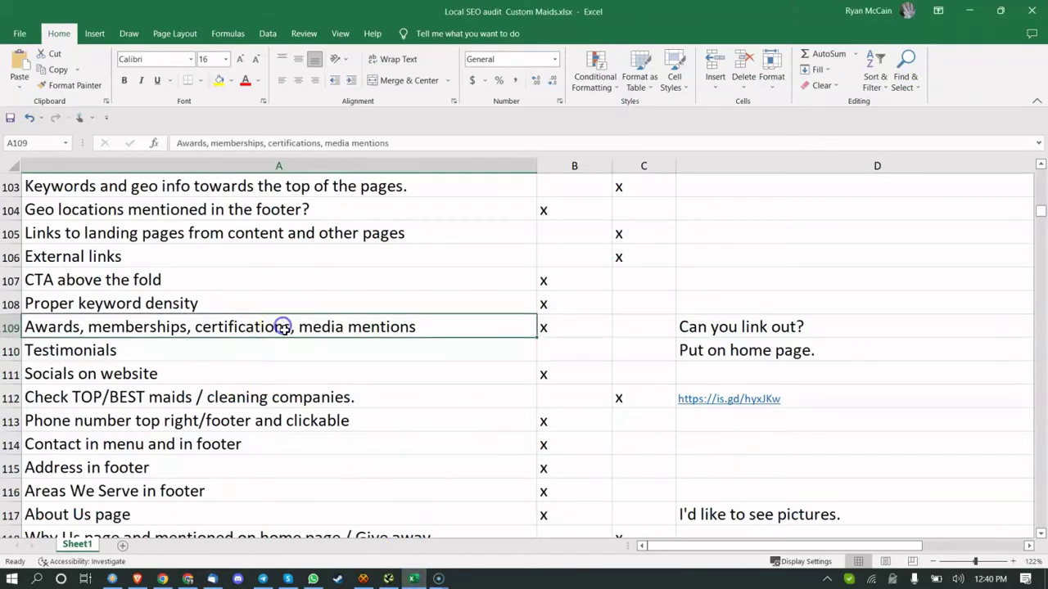
{"action": "left_click", "coordinate": [285, 344]}
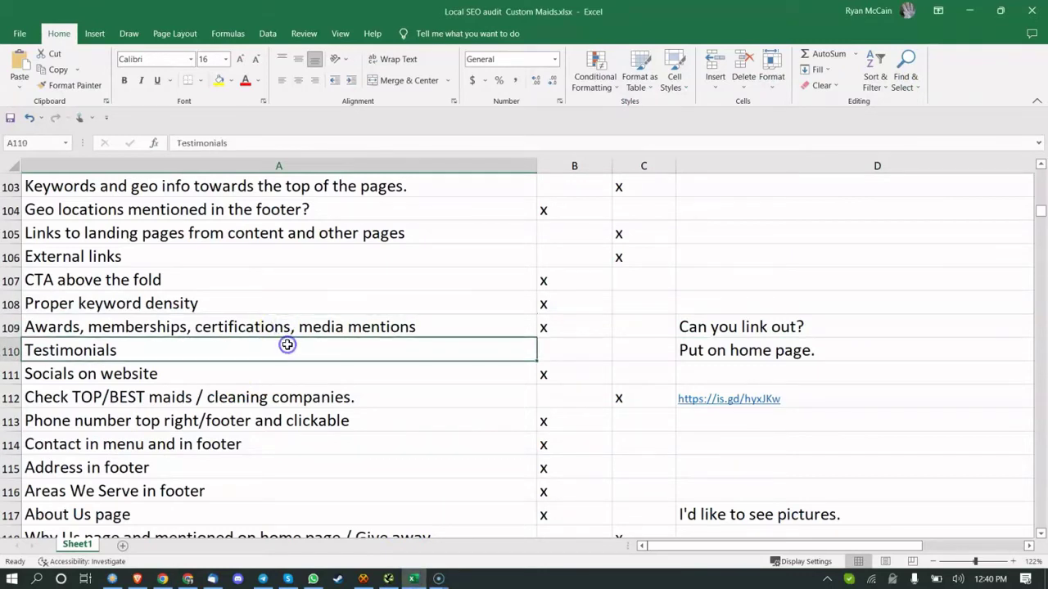
Step: Review the socials row and open the link noted for the row on checking TOP/BEST maids and cleaning companies
{"action": "left_click", "coordinate": [281, 392]}
{"action": "left_click", "coordinate": [333, 374]}
{"action": "left_click", "coordinate": [358, 398]}
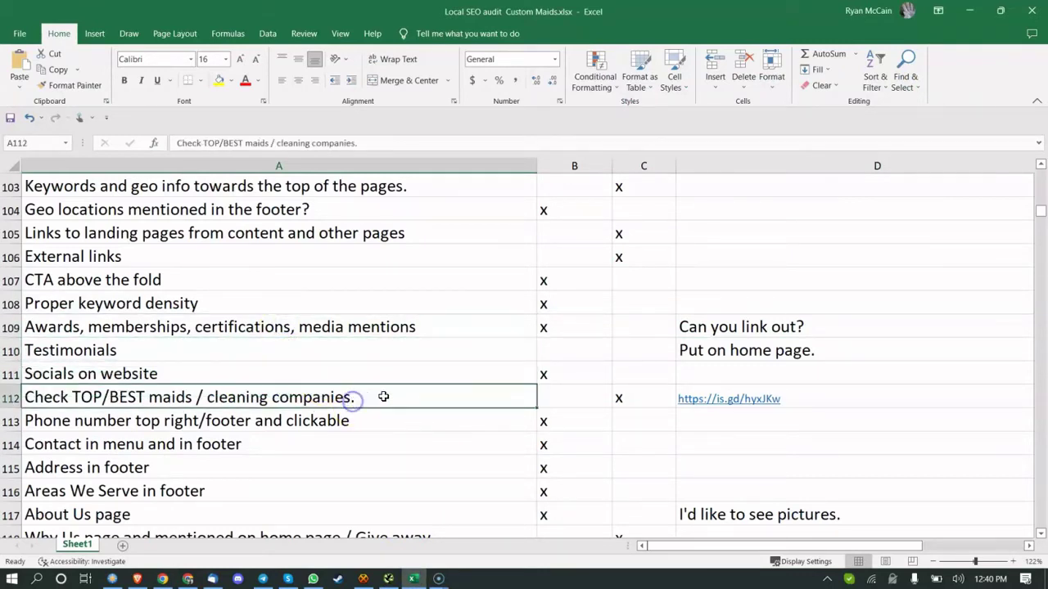
{"action": "left_click", "coordinate": [736, 401]}
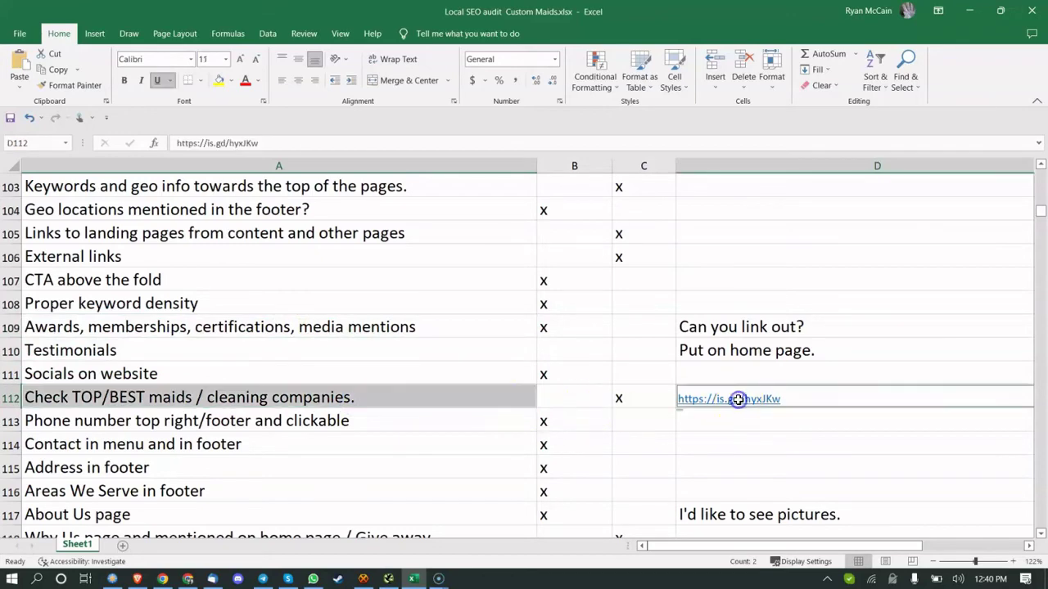
Step: Open the link for the TOP/BEST cleaning companies row and examine the search results for "best house cleaning companies"
{"action": "left_click", "coordinate": [723, 418]}
{"action": "left_click", "coordinate": [723, 399]}
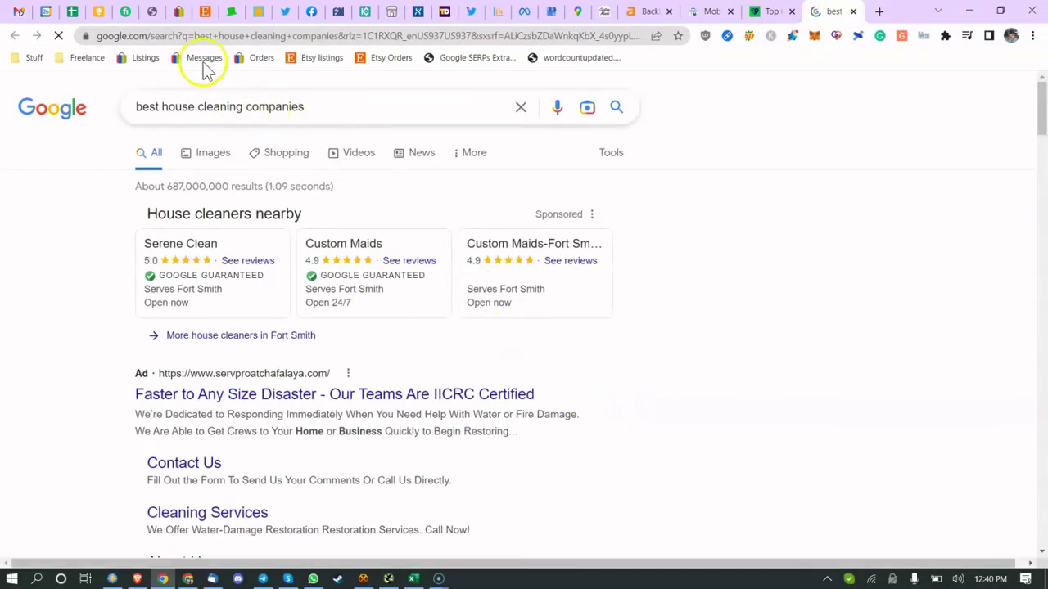
{"action": "left_click_drag", "start_coordinate": [174, 107], "coordinate": [220, 106]}
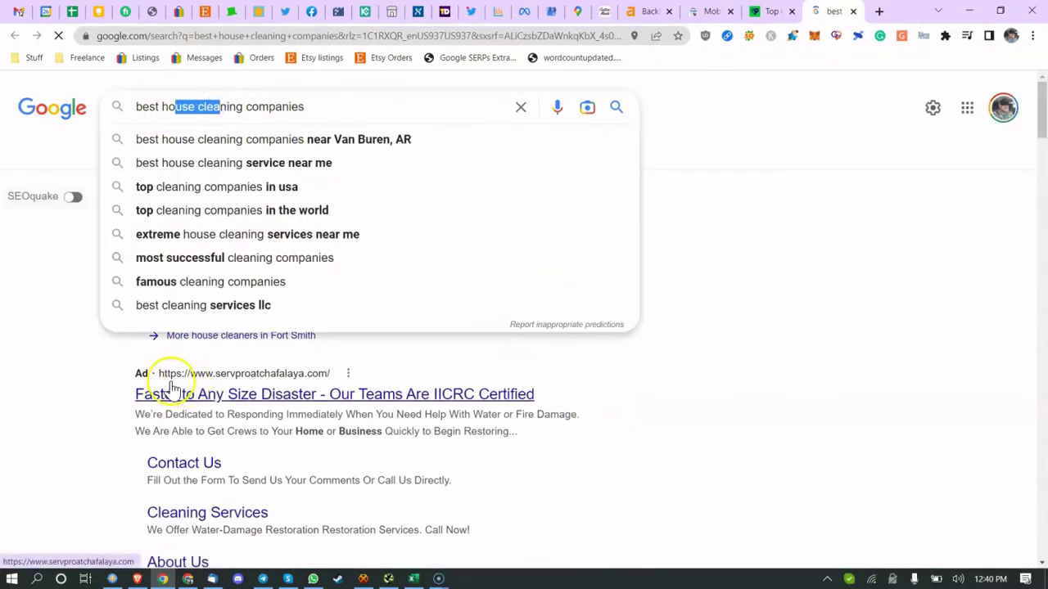
{"action": "scroll", "coordinate": [70, 367], "scroll_direction": "down", "scroll_amount": 3}
{"action": "left_click", "coordinate": [70, 368]}
{"action": "scroll", "coordinate": [70, 368], "scroll_direction": "down", "scroll_amount": 7}
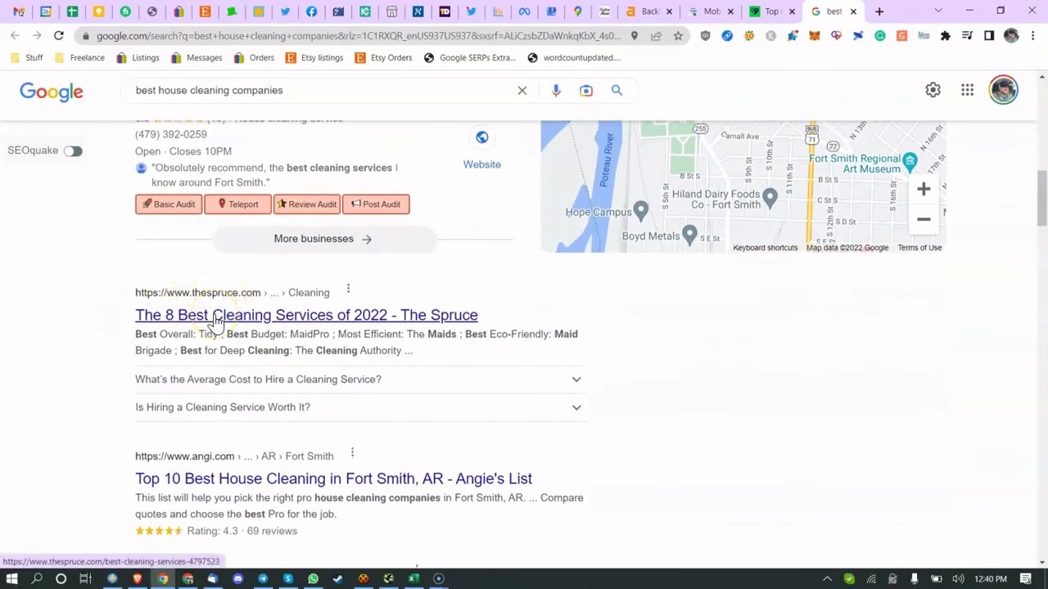
{"action": "scroll", "coordinate": [209, 360], "scroll_direction": "down", "scroll_amount": 3}
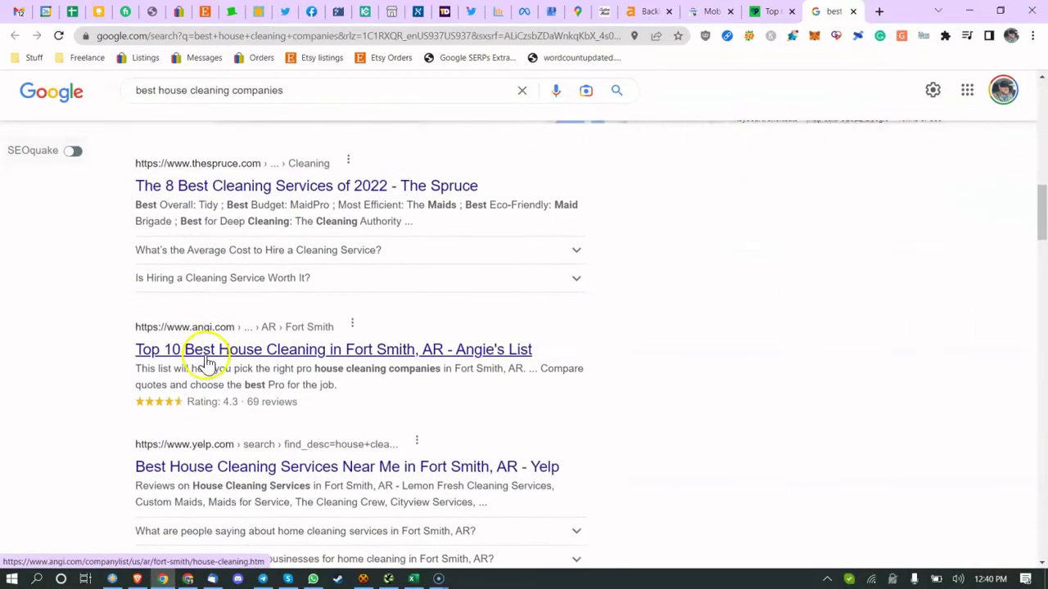
{"action": "scroll", "coordinate": [227, 233], "scroll_direction": "down", "scroll_amount": 4}
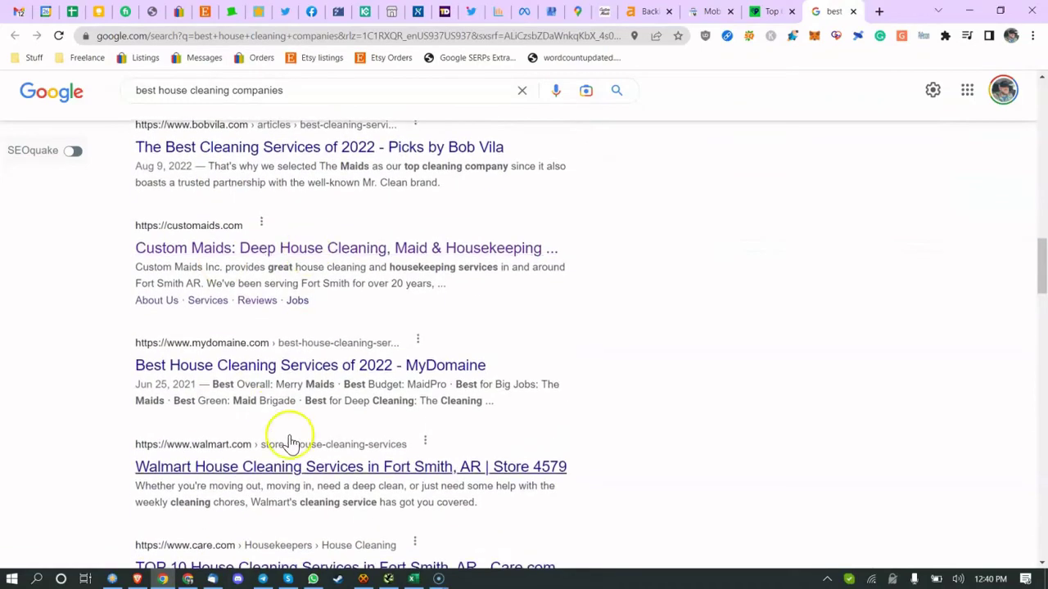
{"action": "scroll", "coordinate": [303, 456], "scroll_direction": "down", "scroll_amount": 2}
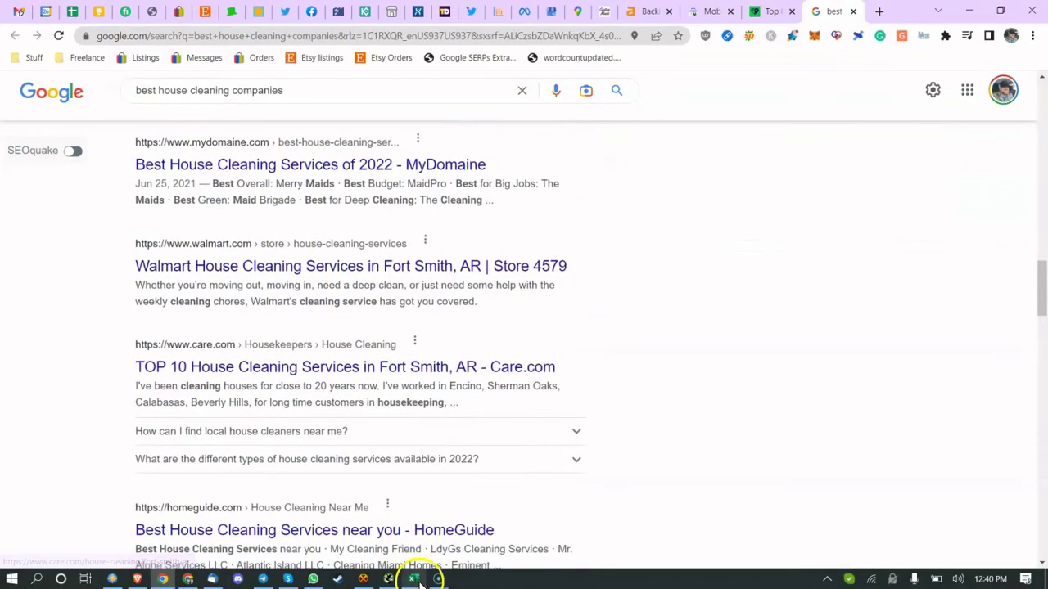
{"action": "scroll", "coordinate": [333, 457], "scroll_direction": "up", "scroll_amount": 6}
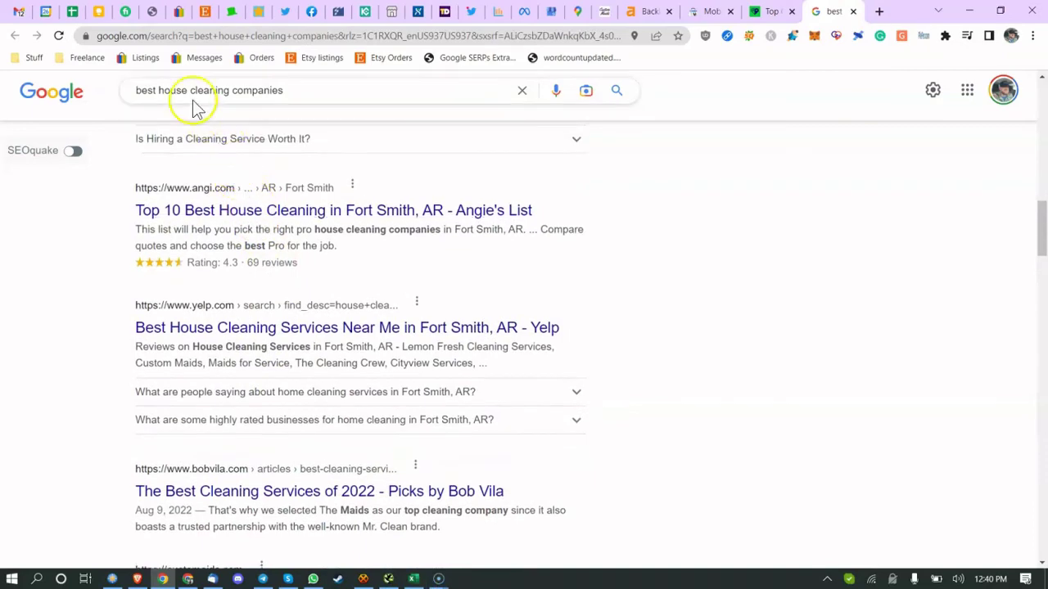
Step: Switch back to the Excel audit and review the rows from the phone number placement through the About Us page
{"action": "left_click", "coordinate": [413, 579]}
{"action": "scroll", "coordinate": [377, 416], "scroll_direction": "down", "scroll_amount": 2}
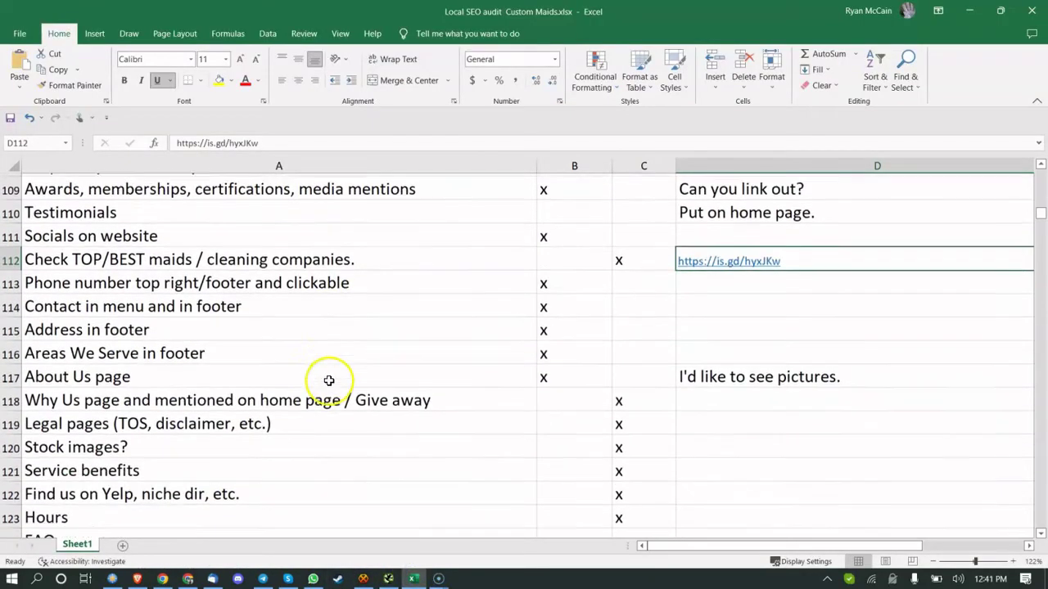
{"action": "left_click", "coordinate": [243, 288]}
{"action": "left_click", "coordinate": [243, 299]}
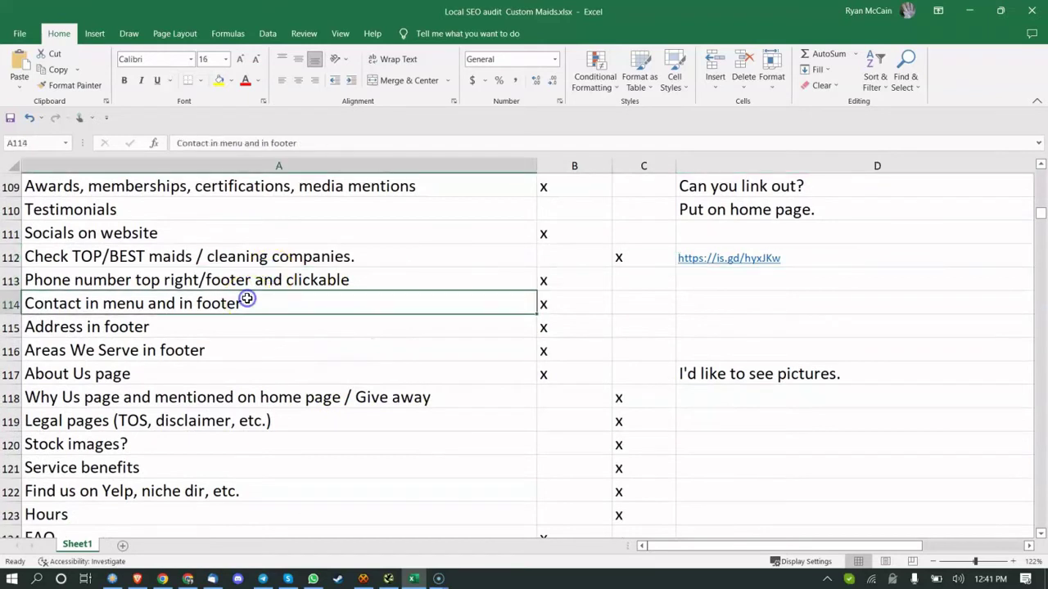
{"action": "left_click", "coordinate": [222, 330]}
{"action": "left_click", "coordinate": [212, 350]}
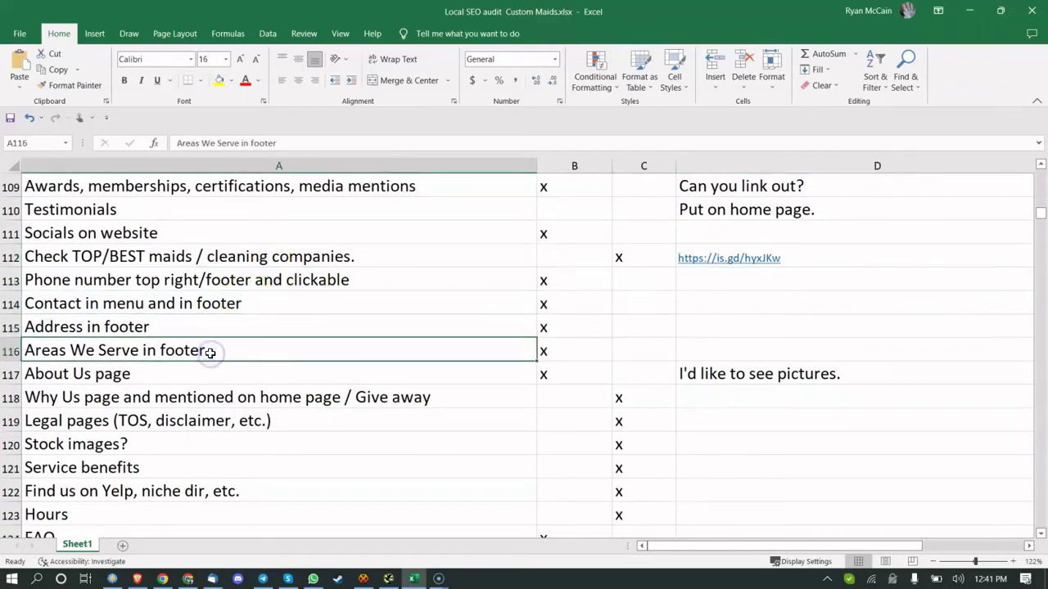
{"action": "left_click", "coordinate": [204, 373]}
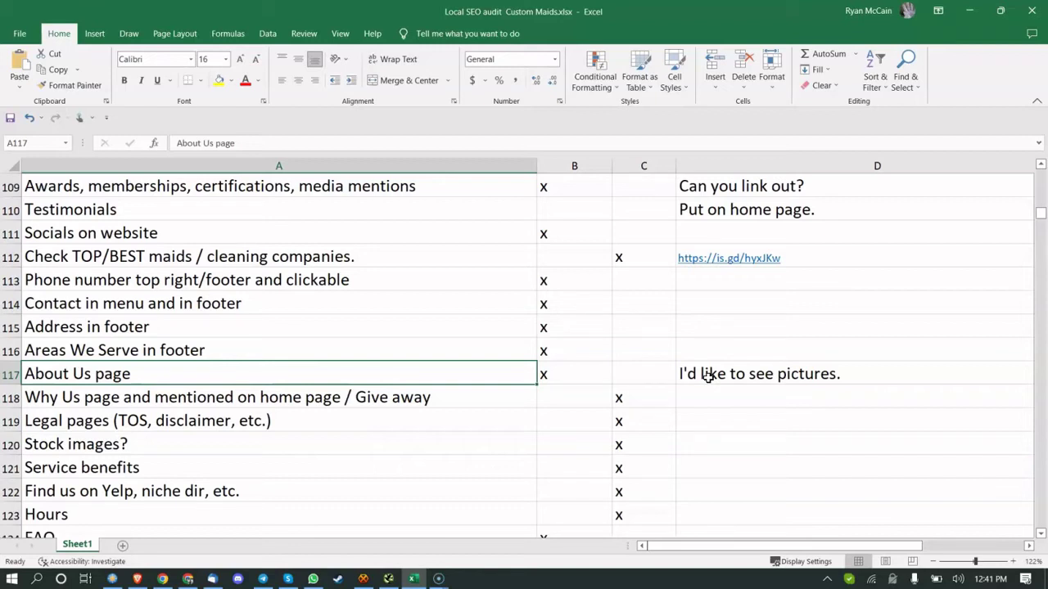
Step: Review the audit rows on the Why Us page and giveaway and on legal pages such as TOS and disclaimer
{"action": "left_click", "coordinate": [428, 402]}
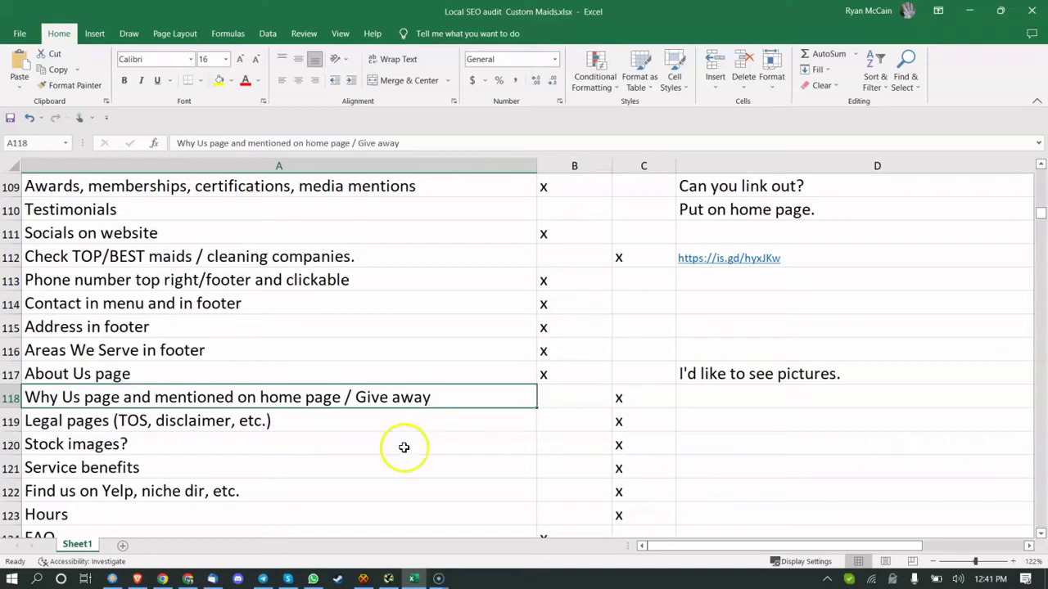
{"action": "left_click", "coordinate": [402, 417]}
{"action": "left_click", "coordinate": [408, 387]}
{"action": "left_click", "coordinate": [393, 420]}
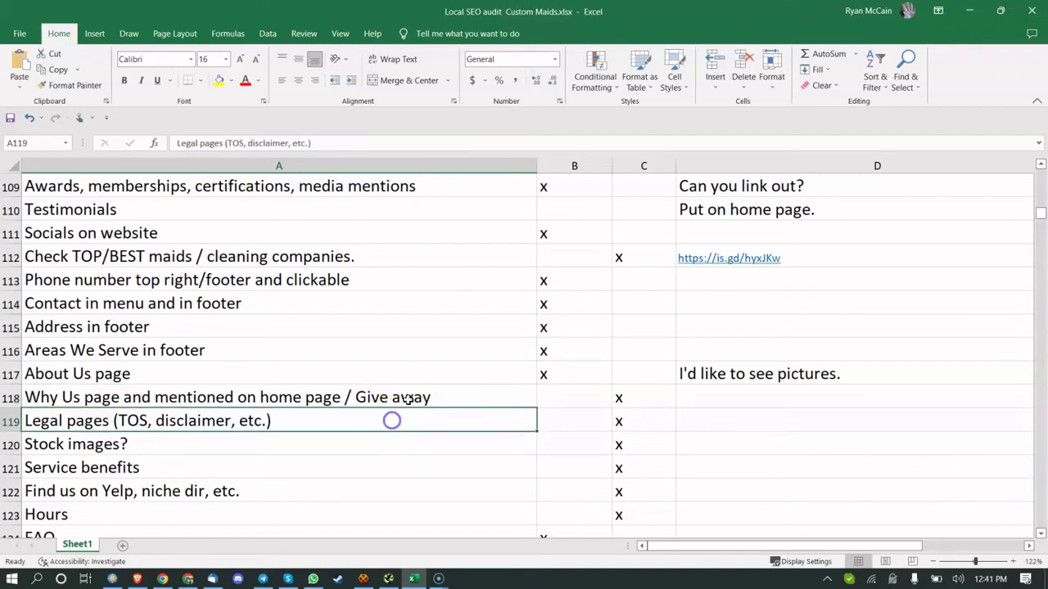
{"action": "left_click", "coordinate": [418, 390]}
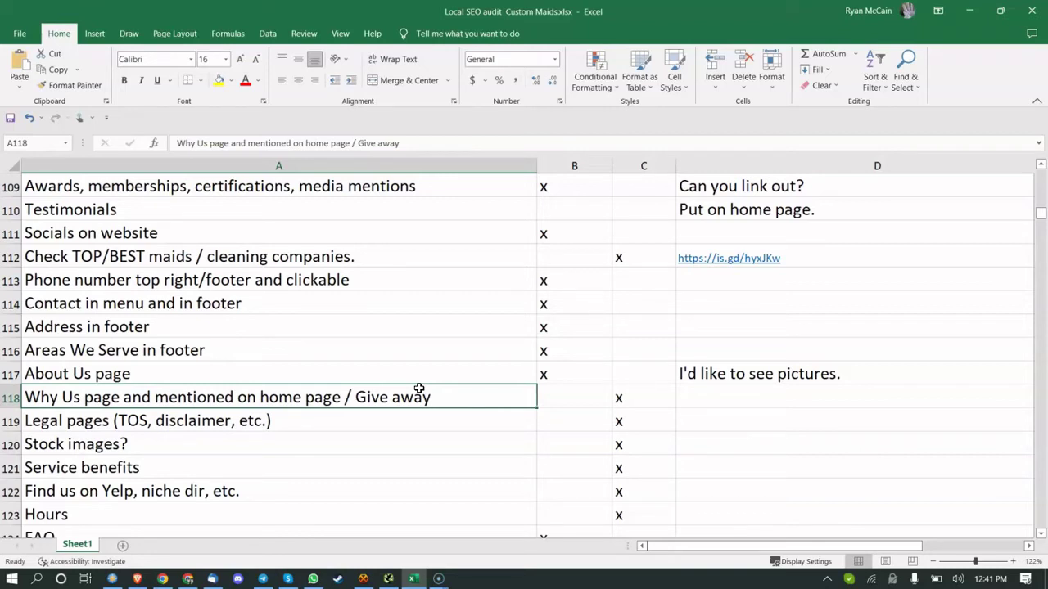
{"action": "left_click", "coordinate": [411, 421]}
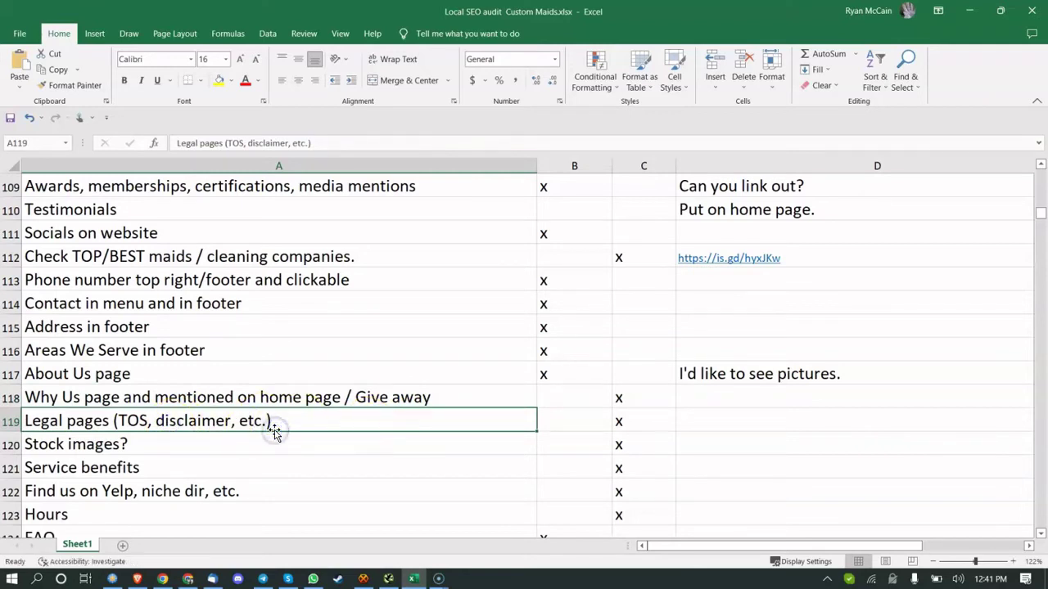
{"action": "scroll", "coordinate": [325, 417], "scroll_direction": "down", "scroll_amount": 1}
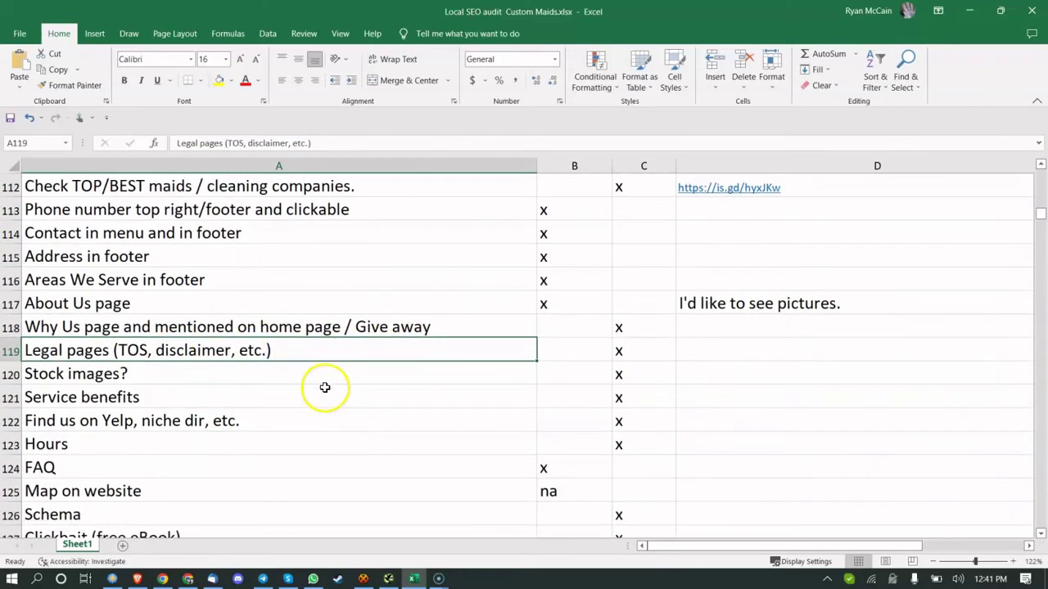
{"action": "left_click", "coordinate": [322, 372]}
{"action": "left_click", "coordinate": [106, 344]}
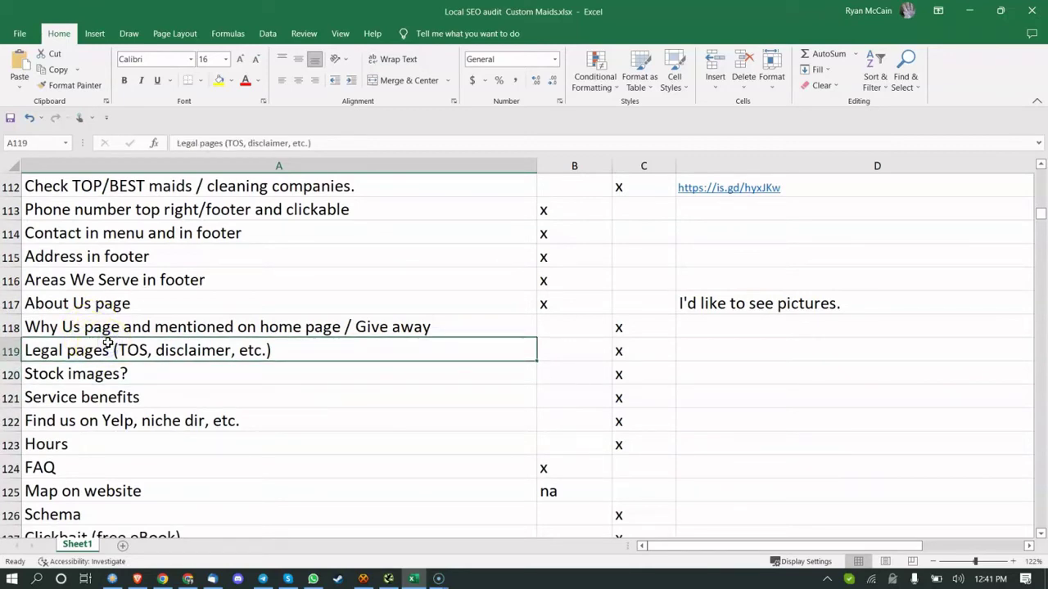
Step: Review the rows on stock images, service benefits and finding the business on Yelp and niche directories
{"action": "left_click", "coordinate": [87, 389]}
{"action": "left_click", "coordinate": [149, 379]}
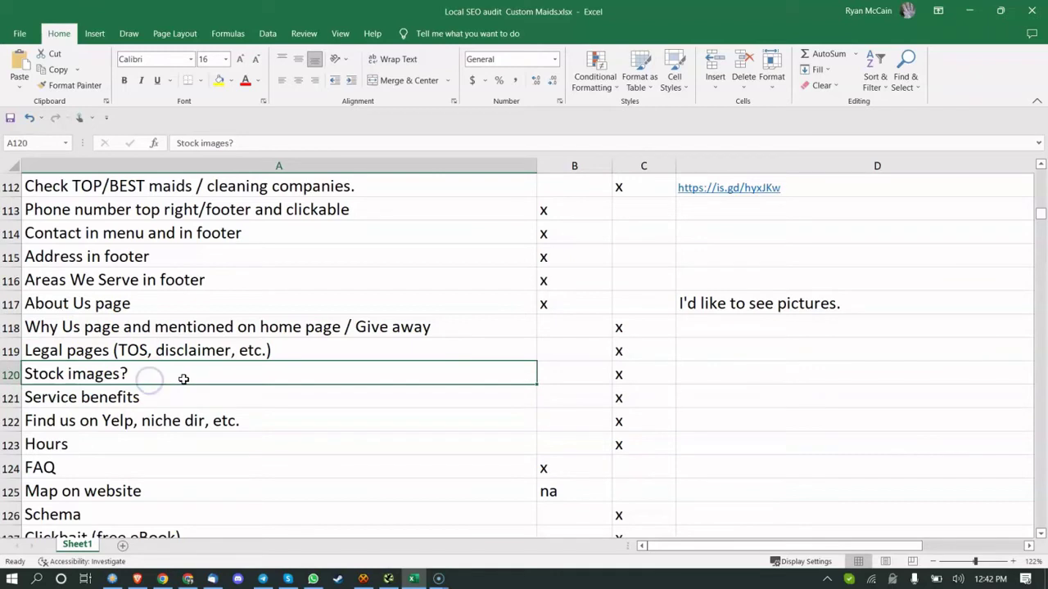
{"action": "scroll", "coordinate": [385, 393], "scroll_direction": "down", "scroll_amount": 1}
{"action": "left_click", "coordinate": [166, 326]}
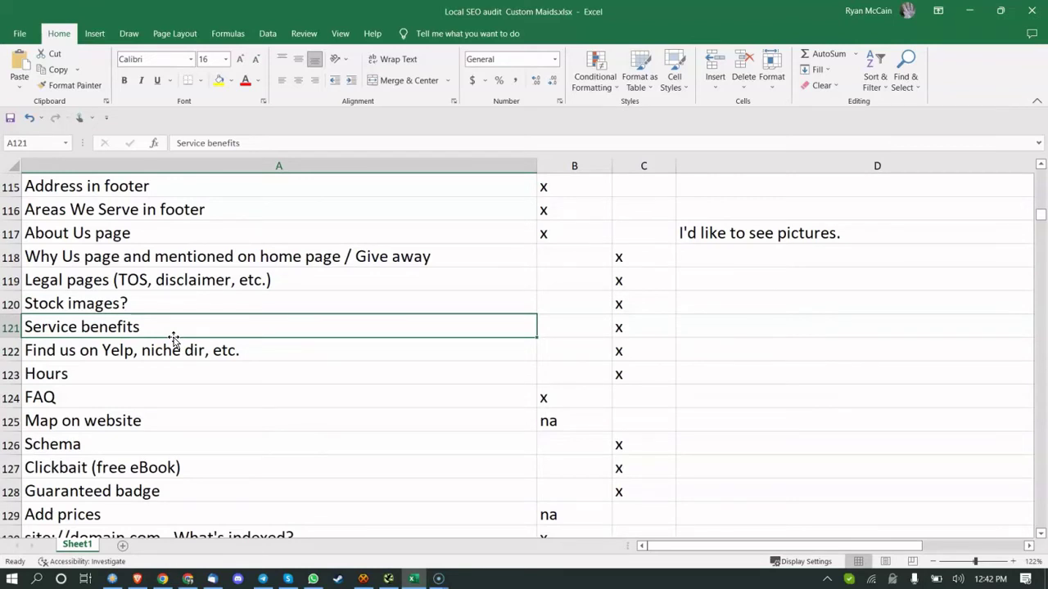
{"action": "left_click", "coordinate": [217, 352]}
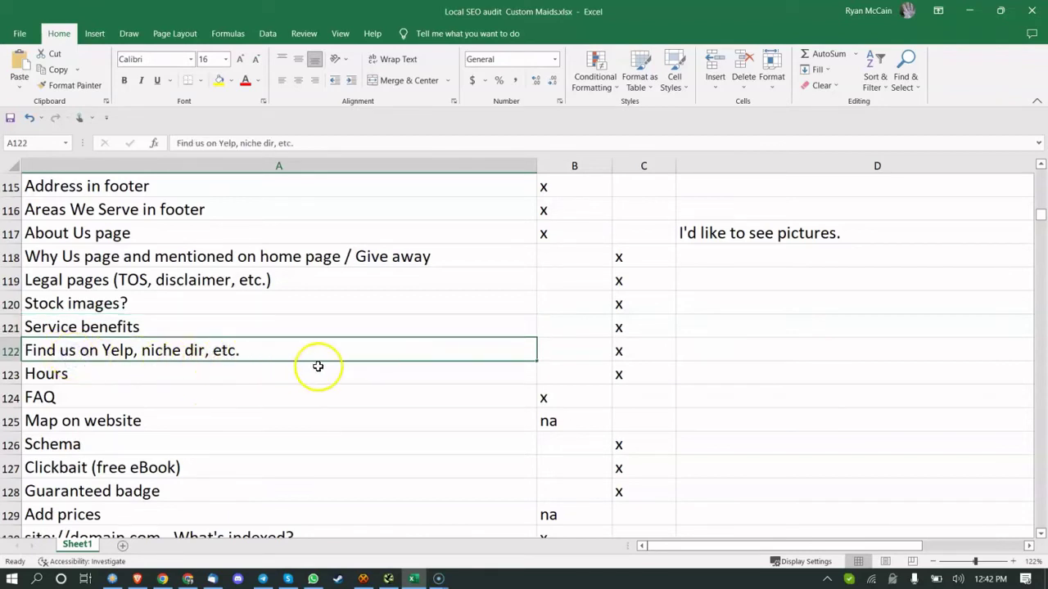
Step: Enter "Maybe?" in column B of the Hours row
{"action": "left_click", "coordinate": [182, 376]}
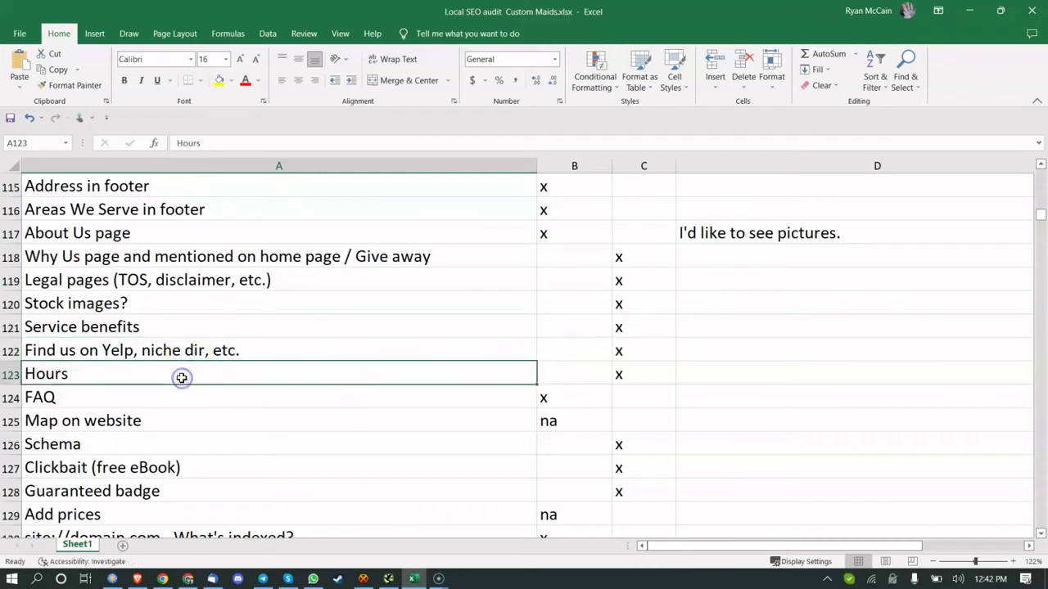
{"action": "left_click", "coordinate": [575, 377]}
{"action": "type", "text": "M"}
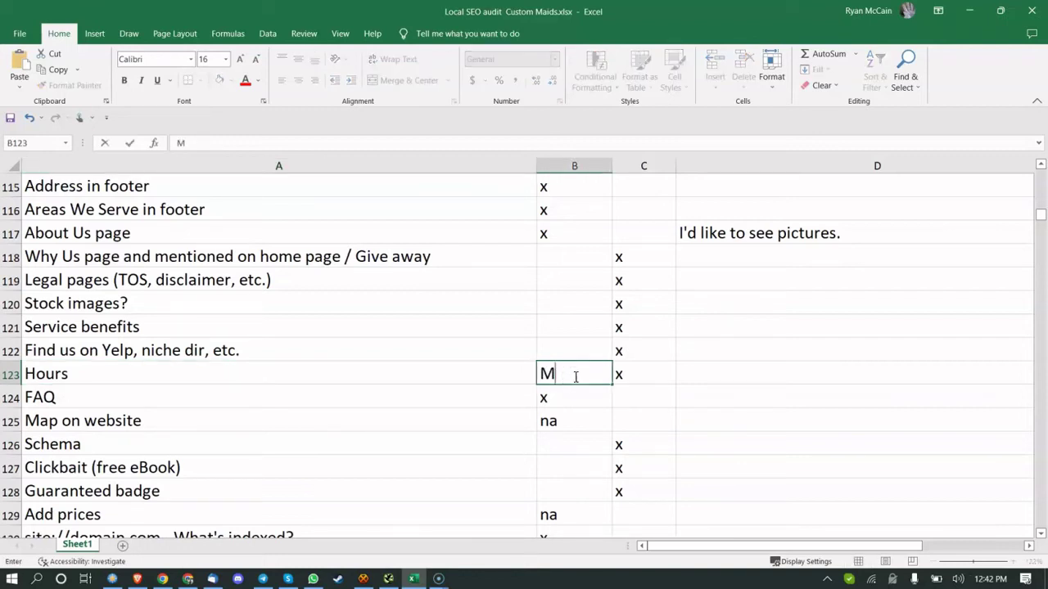
{"action": "type", "text": "aybe?"}
Step: Add the note "Probably not" in column D of the Hours row
{"action": "left_click", "coordinate": [661, 377]}
{"action": "left_click", "coordinate": [713, 375]}
{"action": "type", "text": "O"}
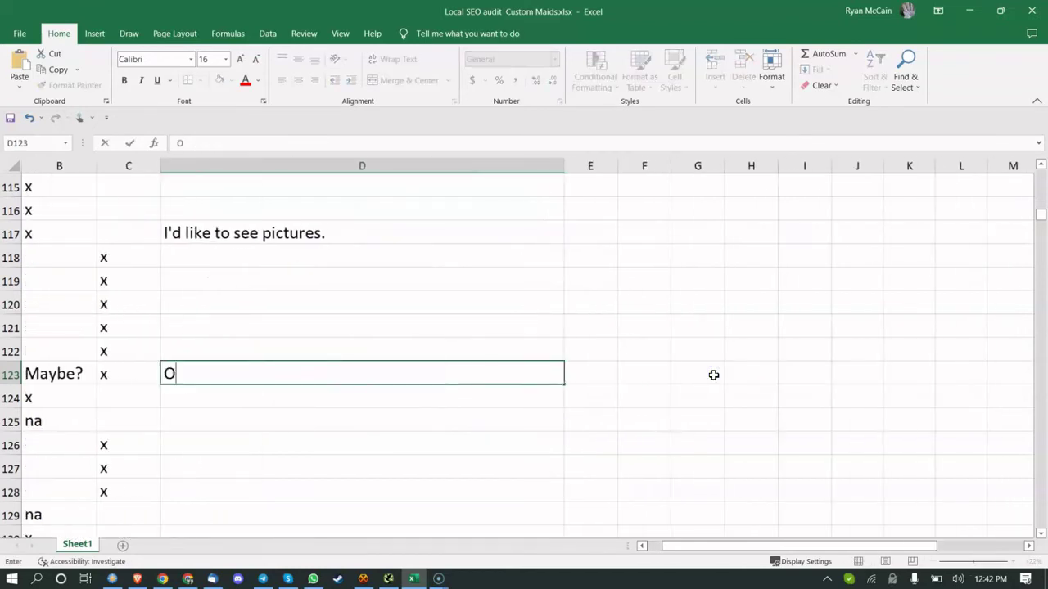
{"action": "type", "text": "P"}
{"action": "key", "text": "BackSpace"}
{"action": "key", "text": "BackSpace"}
{"action": "type", "text": "Probab"}
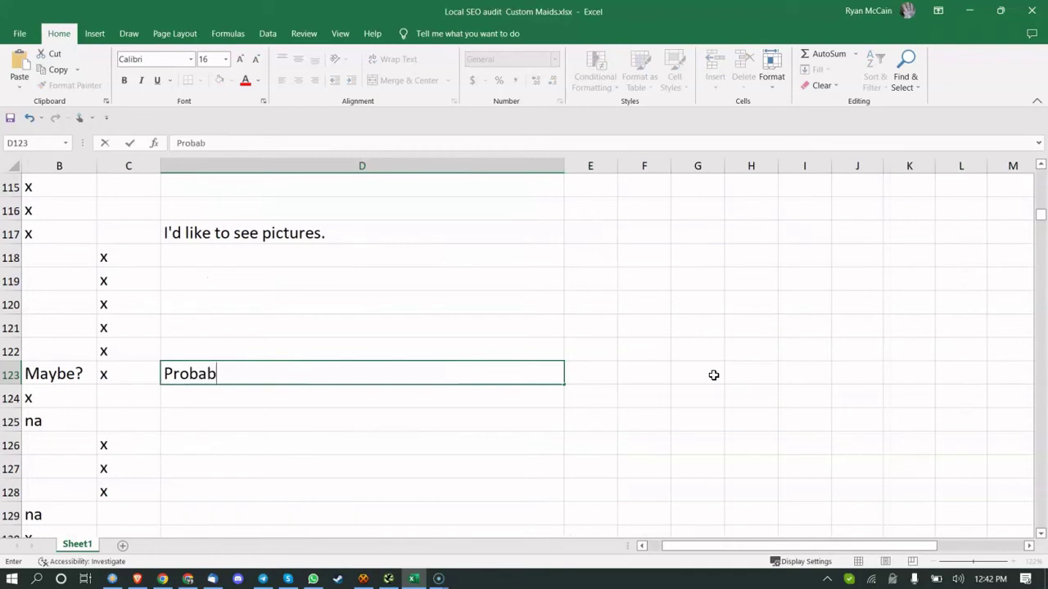
{"action": "type", "text": "ly not"}
{"action": "key", "text": "Return"}
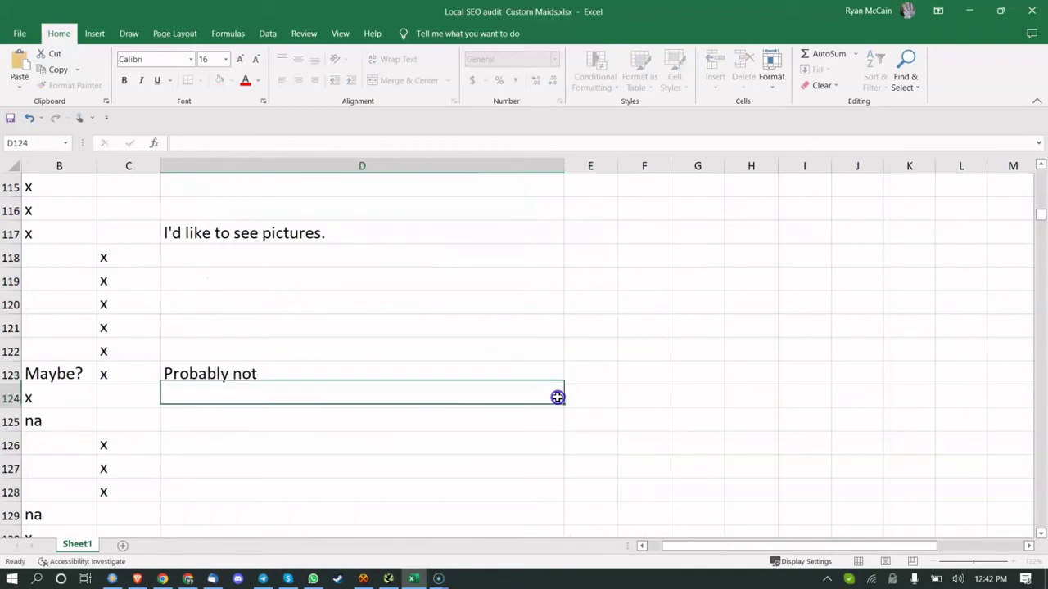
Step: Go over the FAQ row and mark column B of the Map on website row with "x"
{"action": "key", "text": "Left"}
{"action": "key", "text": "Left"}
{"action": "key", "text": "Left"}
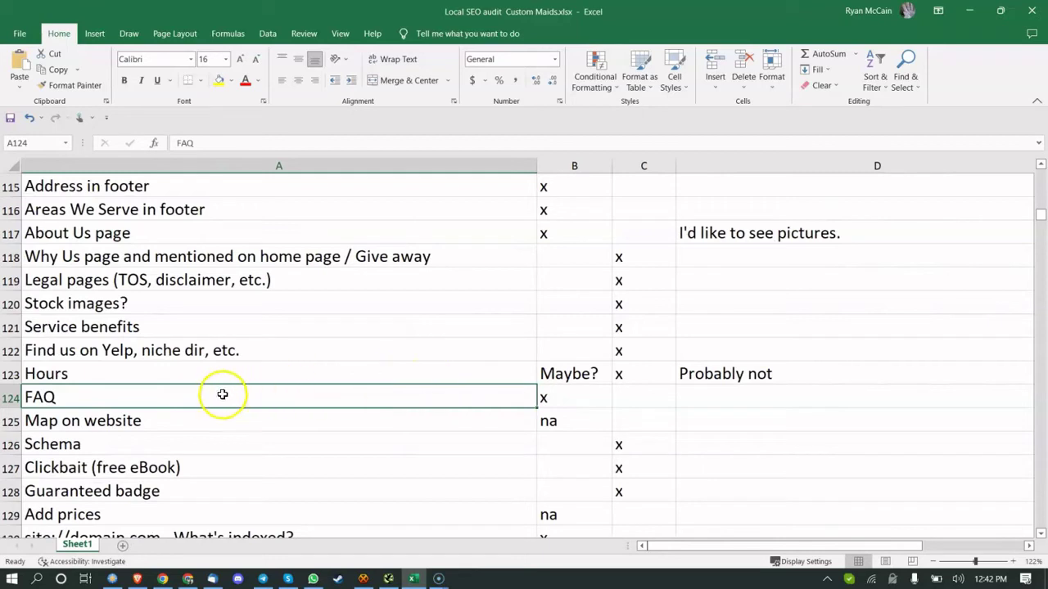
{"action": "left_click", "coordinate": [232, 420]}
{"action": "left_click", "coordinate": [252, 396]}
{"action": "left_click", "coordinate": [250, 421]}
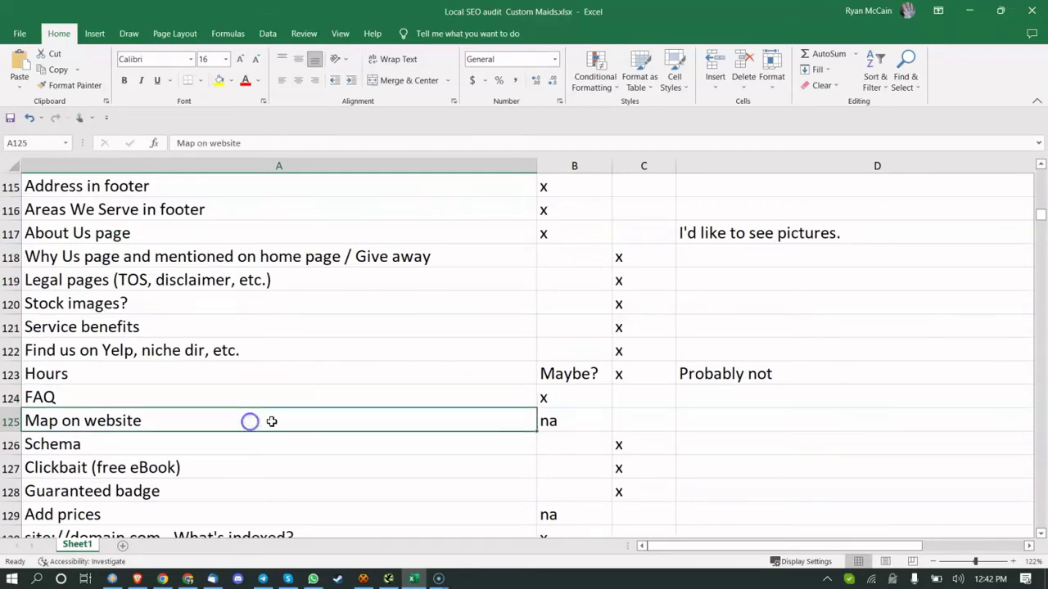
{"action": "left_click", "coordinate": [565, 419]}
{"action": "type", "text": "x"}
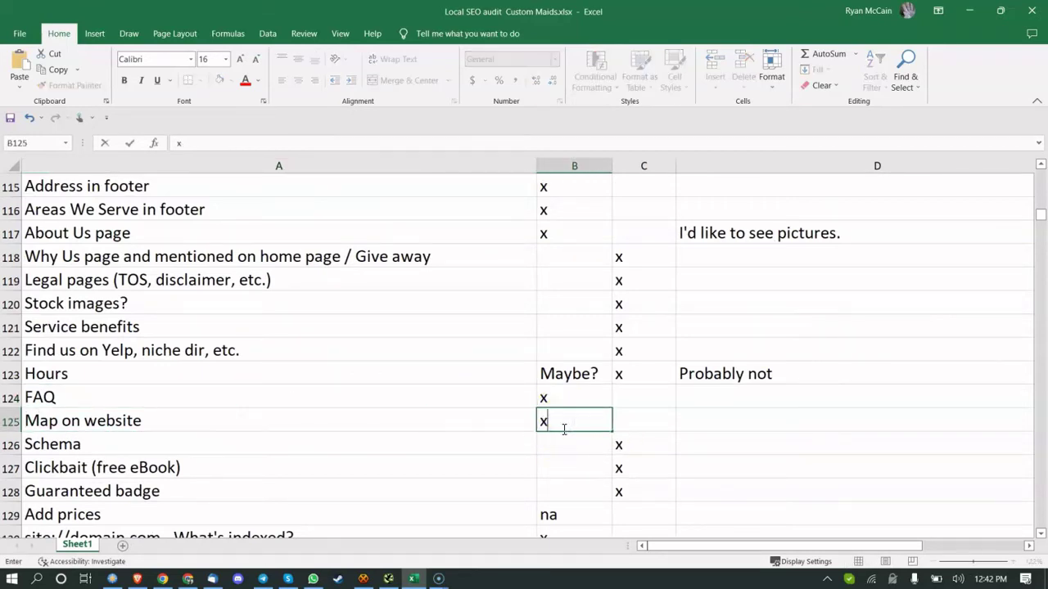
Step: Review the audit rows on schema and on clickbait such as a free eBook
{"action": "left_click", "coordinate": [383, 443]}
{"action": "scroll", "coordinate": [383, 443], "scroll_direction": "down", "scroll_amount": 2}
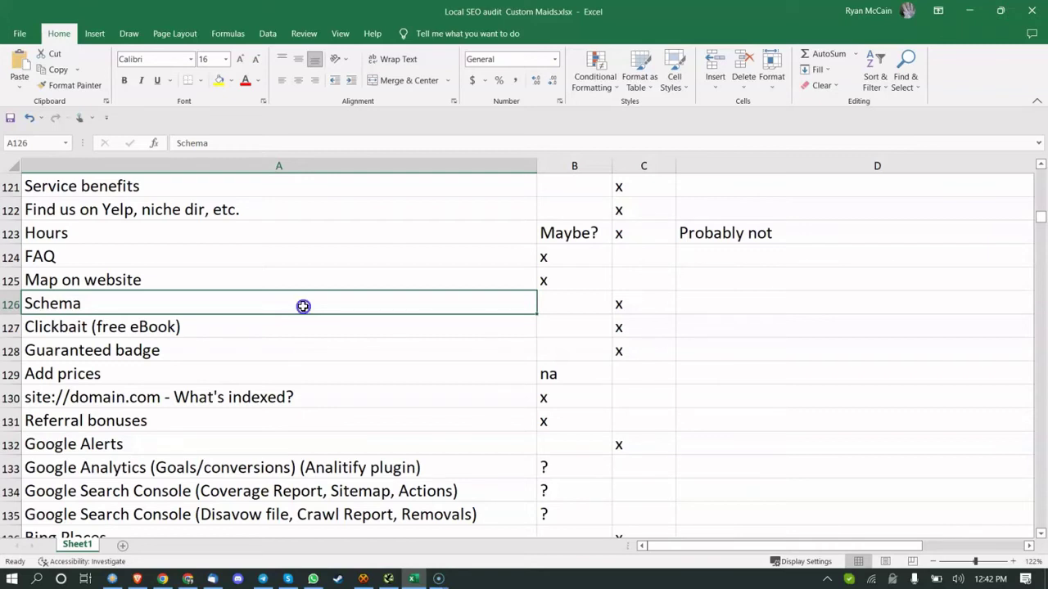
{"action": "left_click", "coordinate": [300, 317]}
{"action": "left_click", "coordinate": [320, 301]}
Step: Move the "x" for the Guaranteed badge row from column C to column B
{"action": "left_click", "coordinate": [276, 342]}
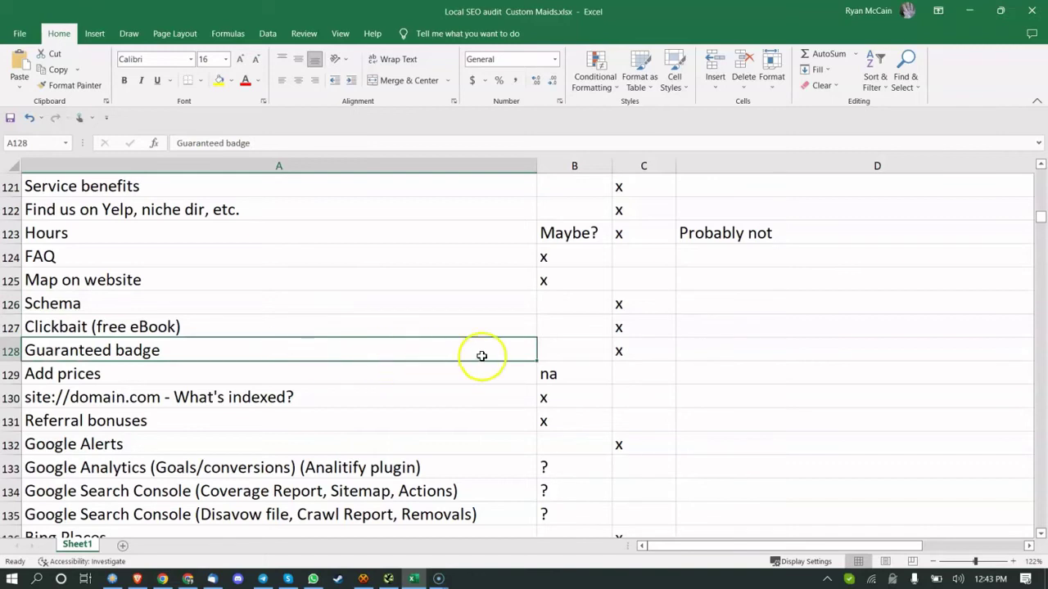
{"action": "left_click", "coordinate": [627, 357]}
{"action": "key", "text": "BackSpace"}
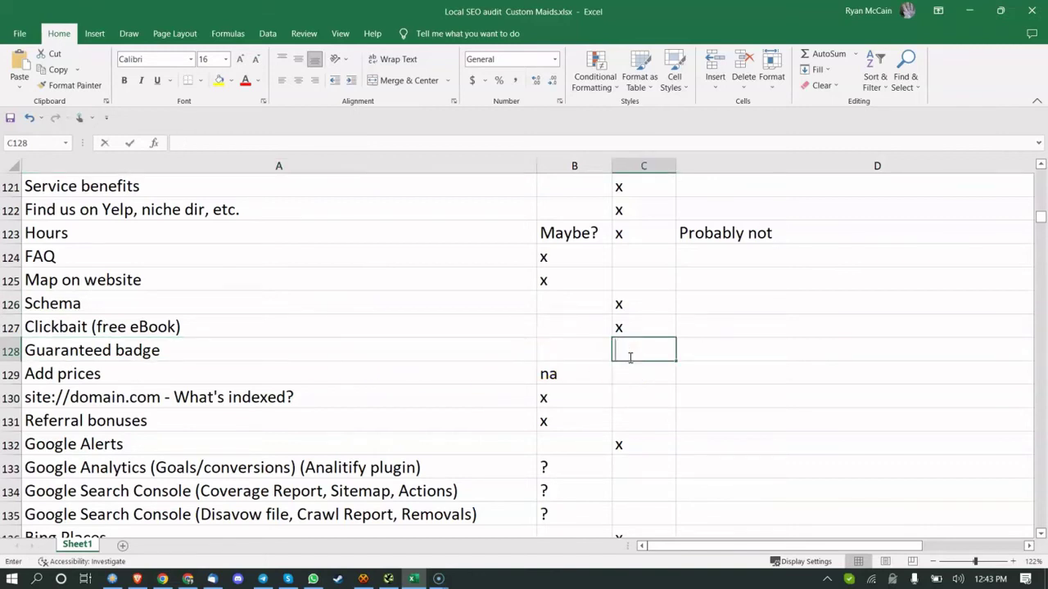
{"action": "left_click", "coordinate": [569, 344]}
{"action": "type", "text": "x"}
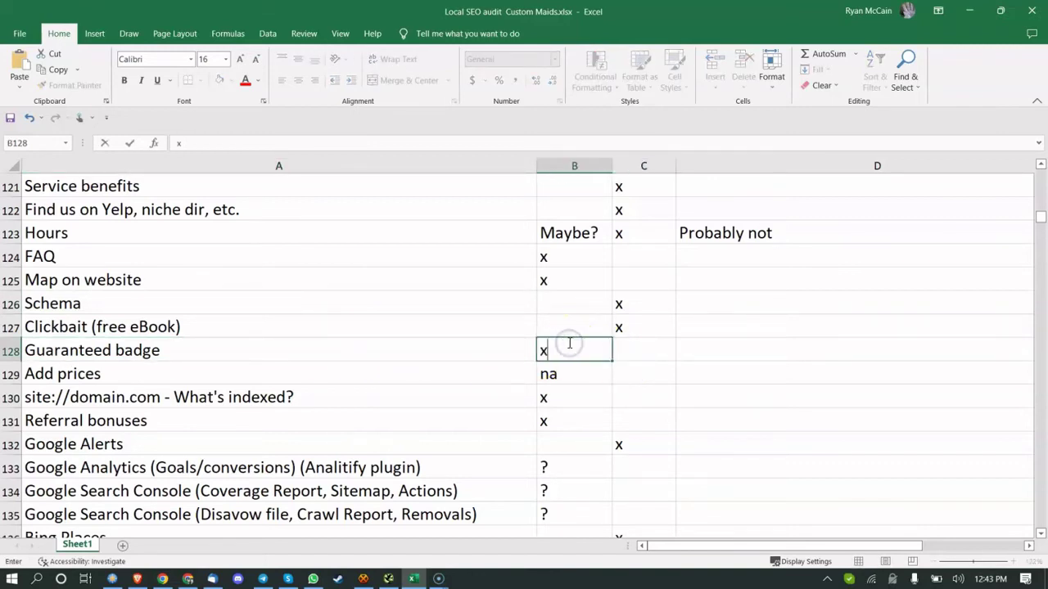
Step: Review the Add prices row and its entry in column B
{"action": "left_click", "coordinate": [434, 378]}
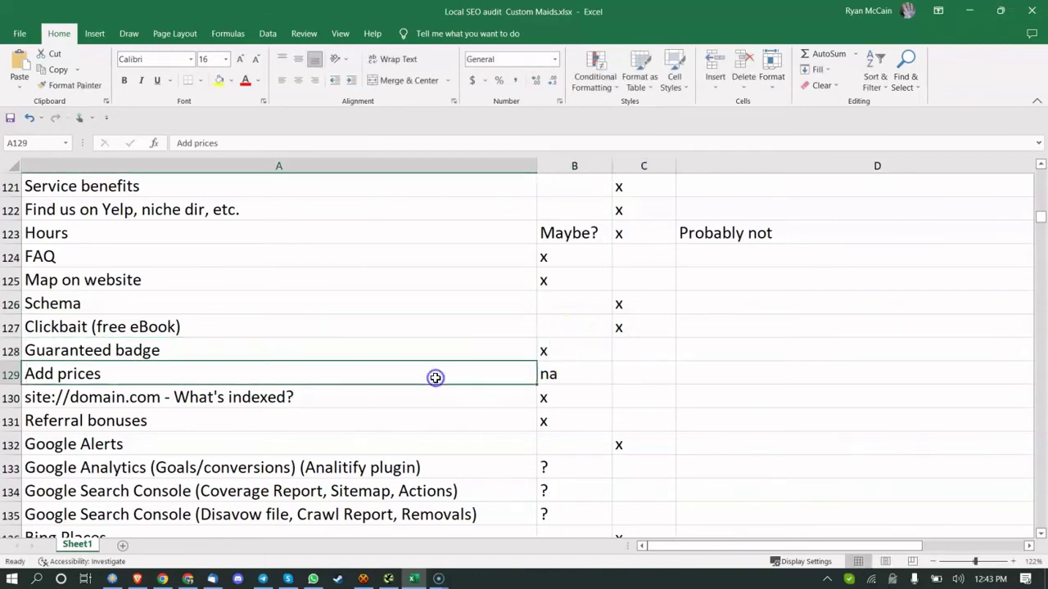
{"action": "left_click", "coordinate": [647, 373]}
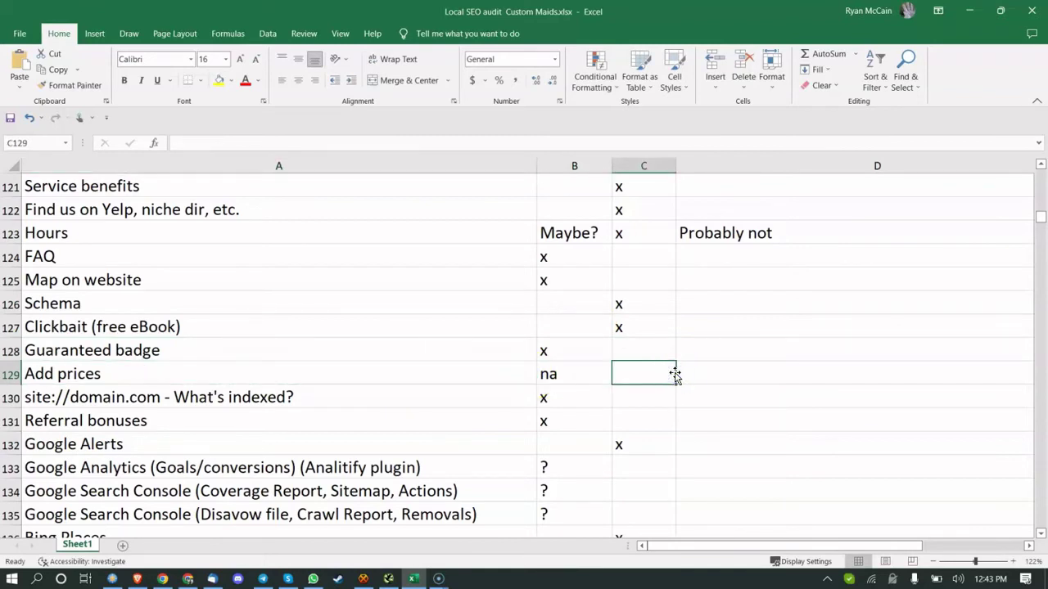
{"action": "left_click", "coordinate": [586, 374]}
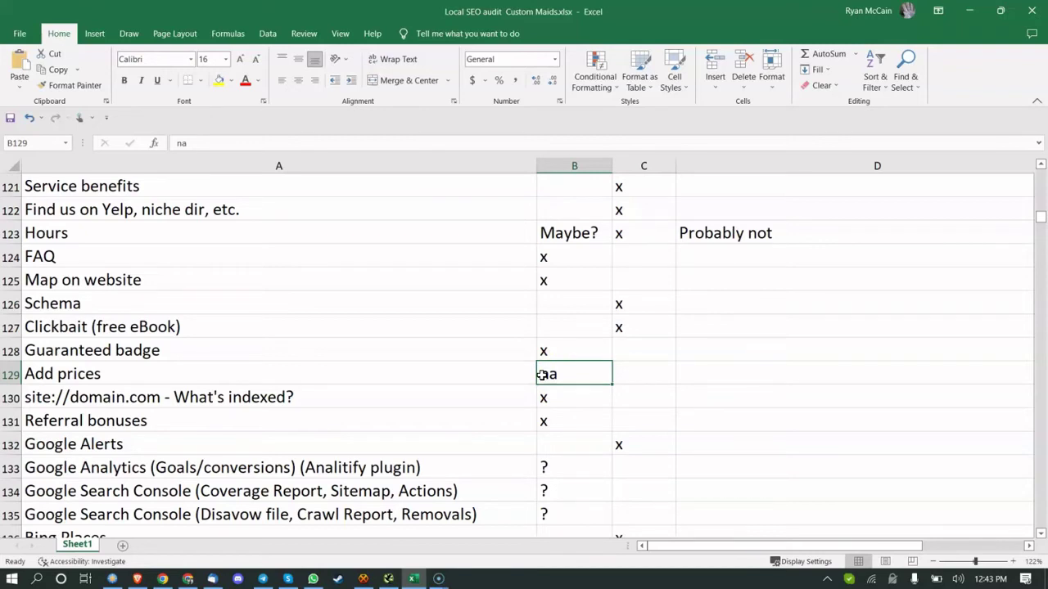
Step: Review the audit rows on what's indexed for the domain, referral bonuses and Google Alerts
{"action": "left_click", "coordinate": [485, 347]}
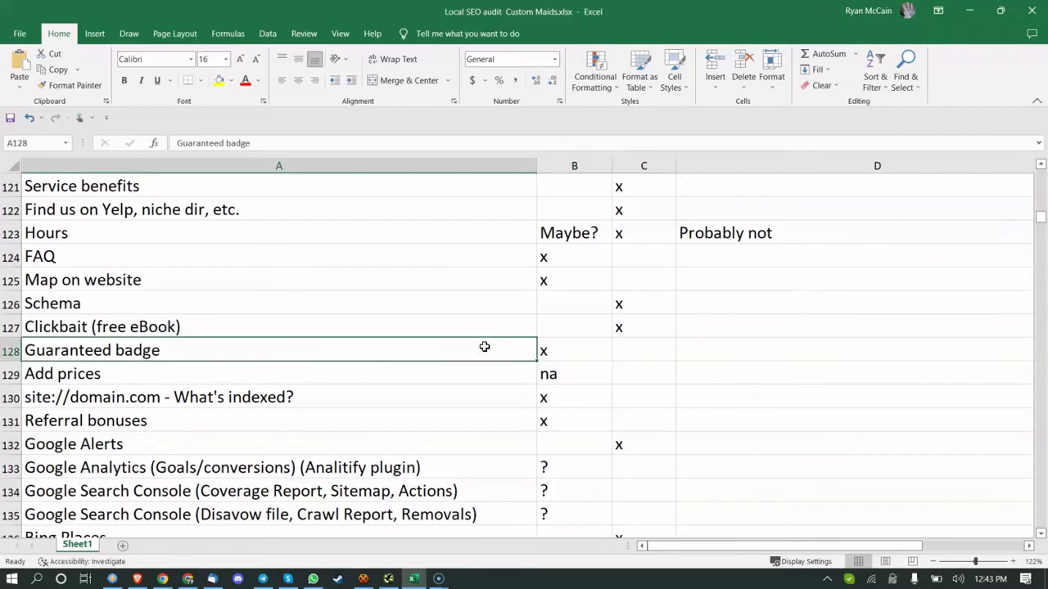
{"action": "scroll", "coordinate": [385, 358], "scroll_direction": "down", "scroll_amount": 1}
{"action": "left_click", "coordinate": [300, 325]}
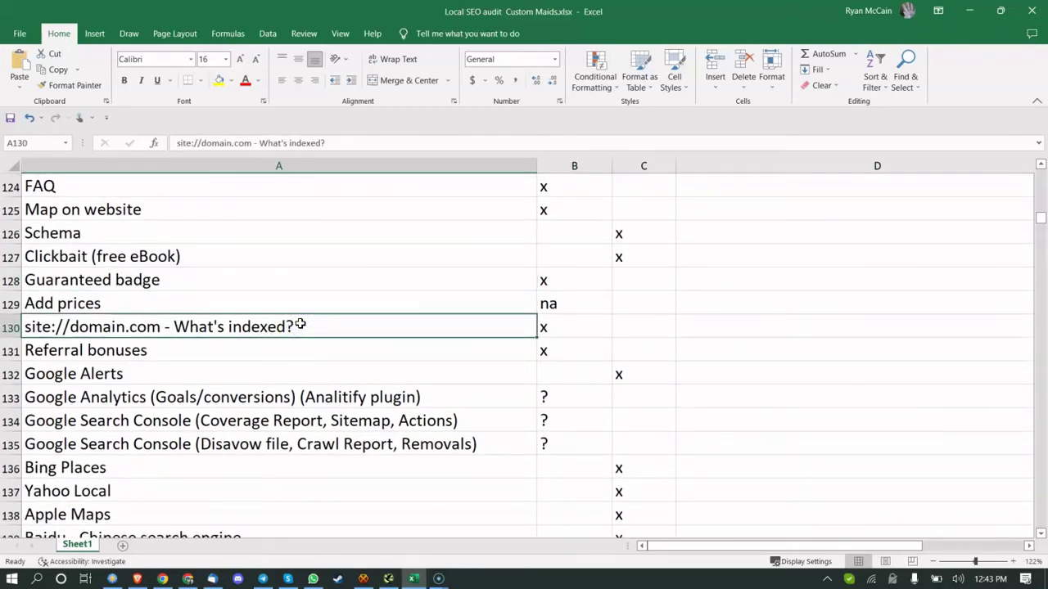
{"action": "scroll", "coordinate": [301, 321], "scroll_direction": "down", "scroll_amount": 1}
{"action": "left_click", "coordinate": [340, 292]}
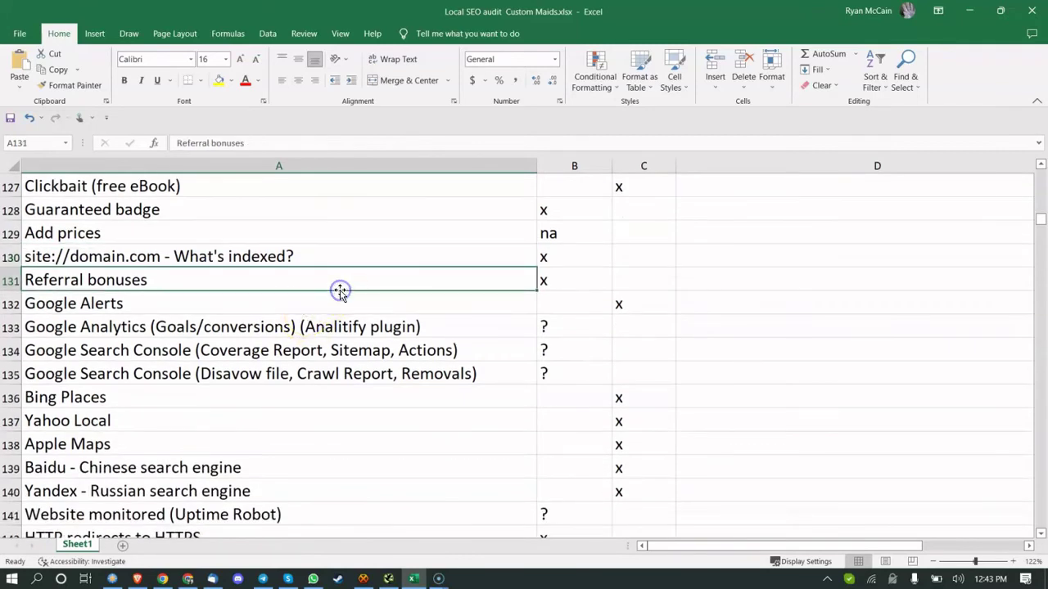
{"action": "left_click", "coordinate": [400, 291]}
{"action": "left_click", "coordinate": [374, 311]}
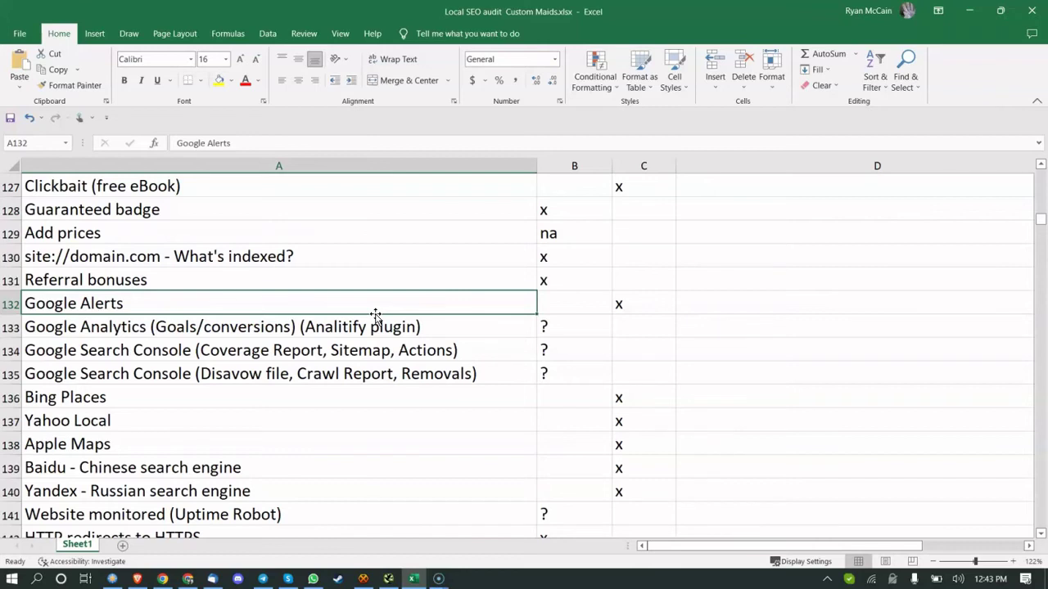
{"action": "left_click", "coordinate": [347, 347]}
{"action": "left_click", "coordinate": [347, 304]}
Step: Go over the Google Analytics row and the two Google Search Console rows
{"action": "left_click", "coordinate": [337, 318]}
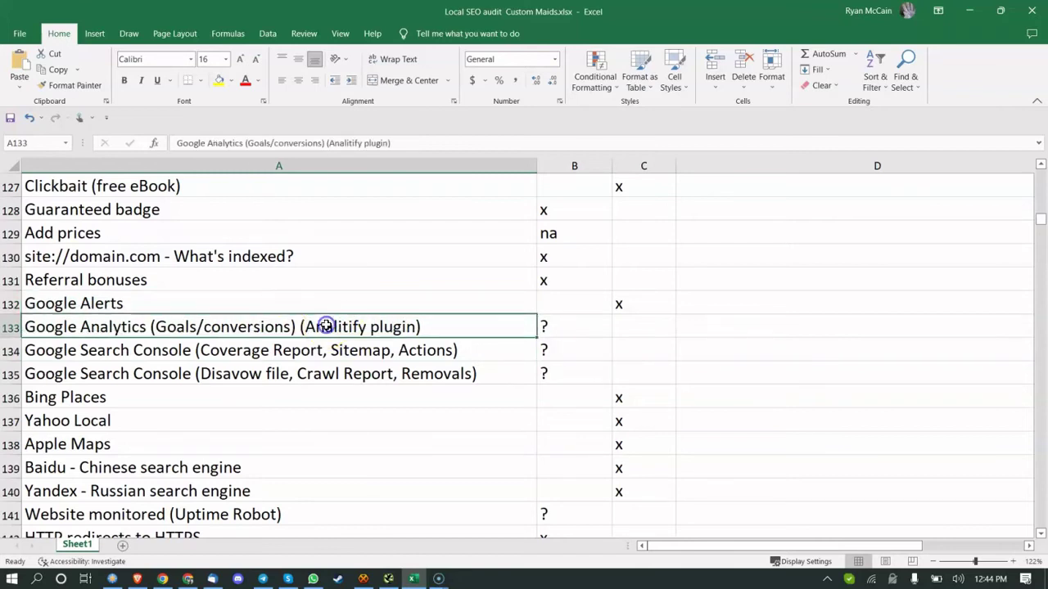
{"action": "left_click", "coordinate": [286, 325]}
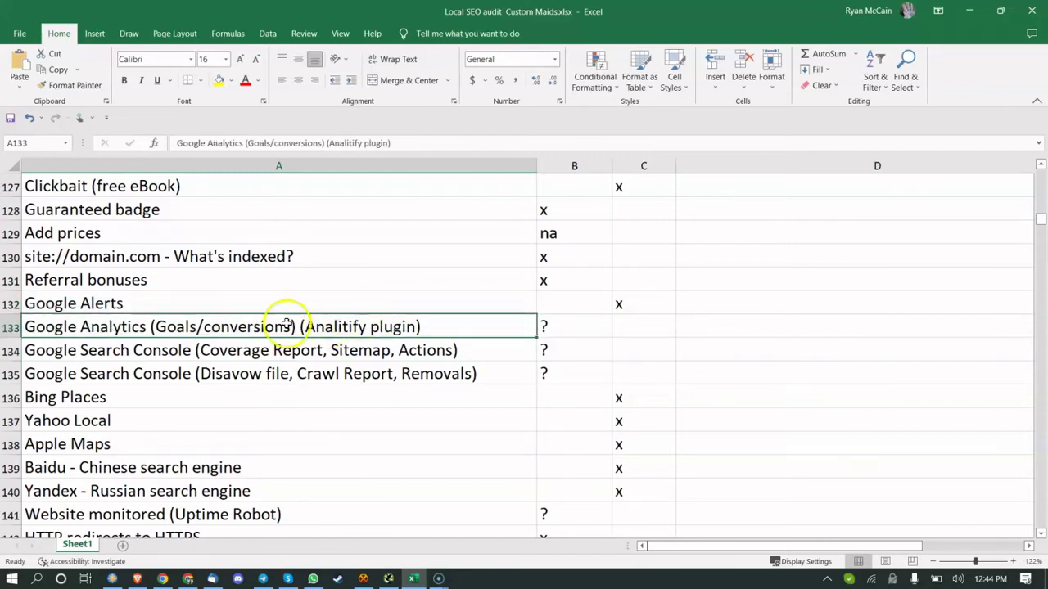
{"action": "left_click", "coordinate": [188, 351]}
{"action": "left_click", "coordinate": [180, 373]}
{"action": "left_click_drag", "start_coordinate": [188, 330], "coordinate": [199, 366]}
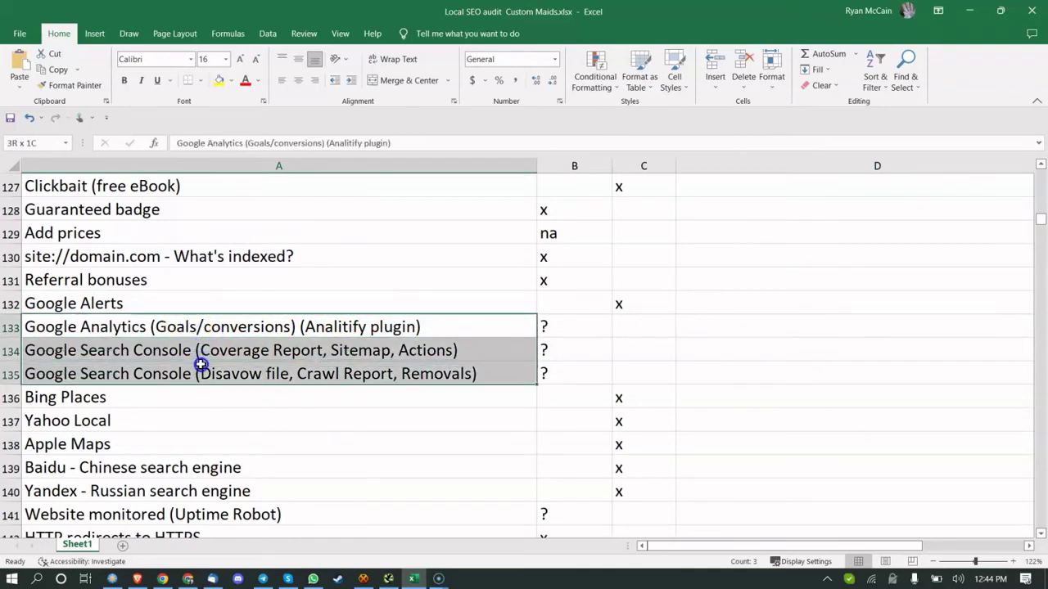
{"action": "left_click", "coordinate": [212, 355]}
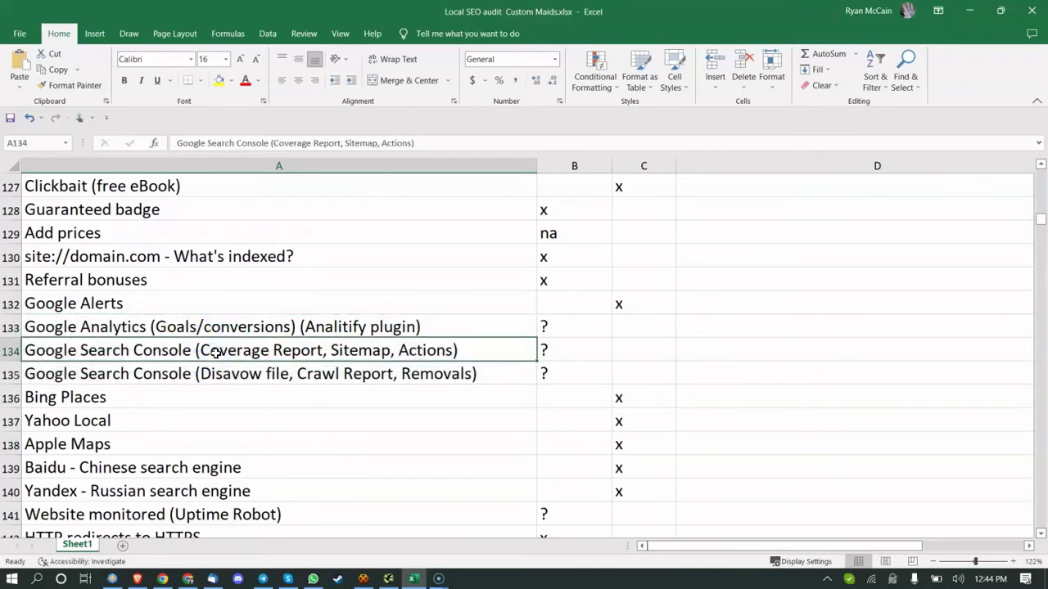
{"action": "left_click", "coordinate": [210, 414]}
Step: Review the Bing Places, Yahoo Local and Apple Maps rows, including the Yahoo Local mark in column C
{"action": "left_click", "coordinate": [225, 396]}
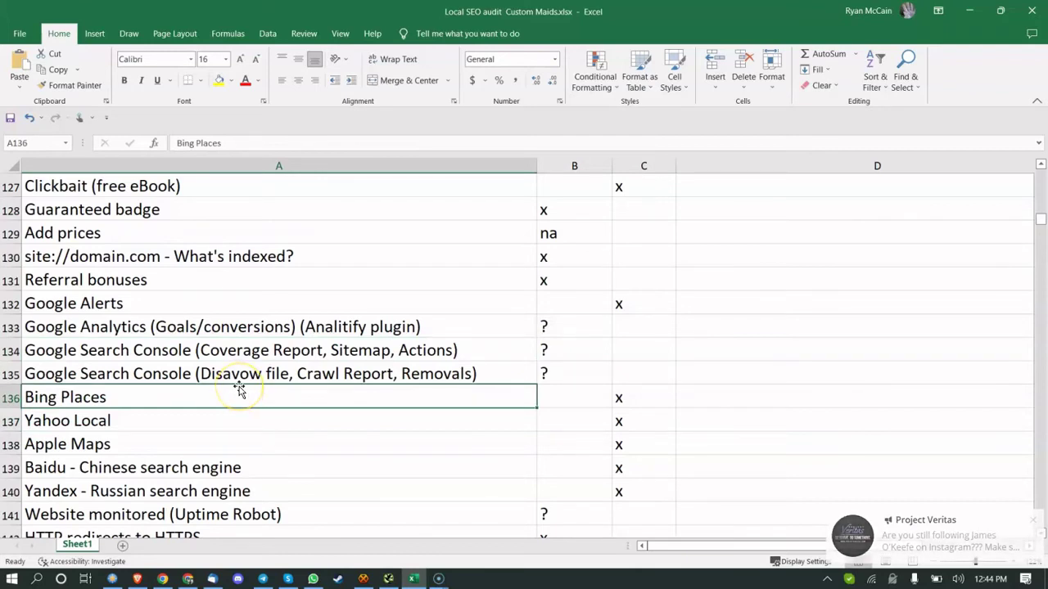
{"action": "left_click", "coordinate": [107, 442]}
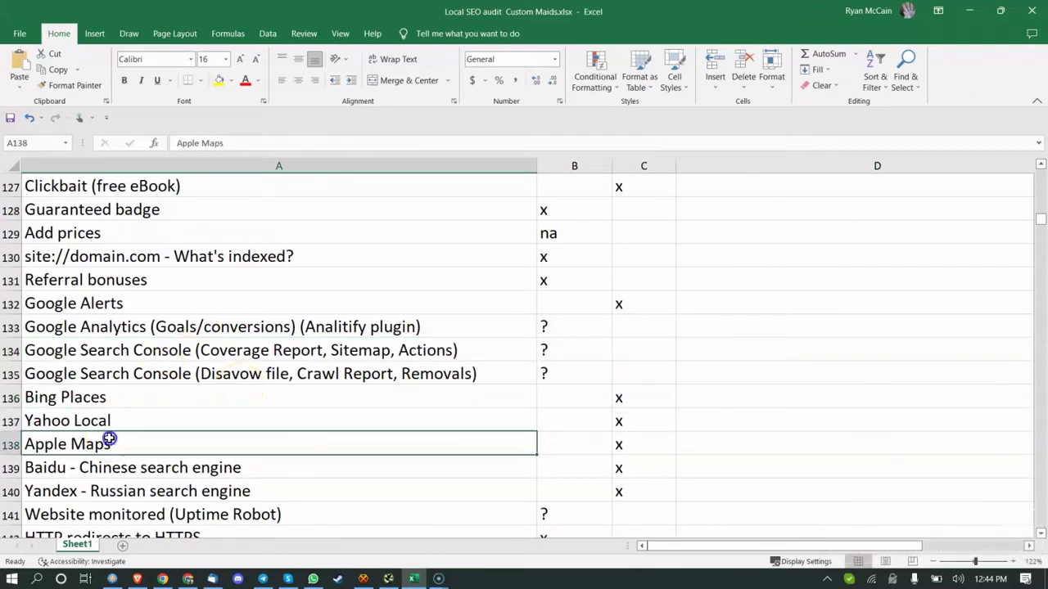
{"action": "left_click", "coordinate": [107, 401]}
{"action": "scroll", "coordinate": [107, 401], "scroll_direction": "down", "scroll_amount": 1}
{"action": "left_click", "coordinate": [115, 348]}
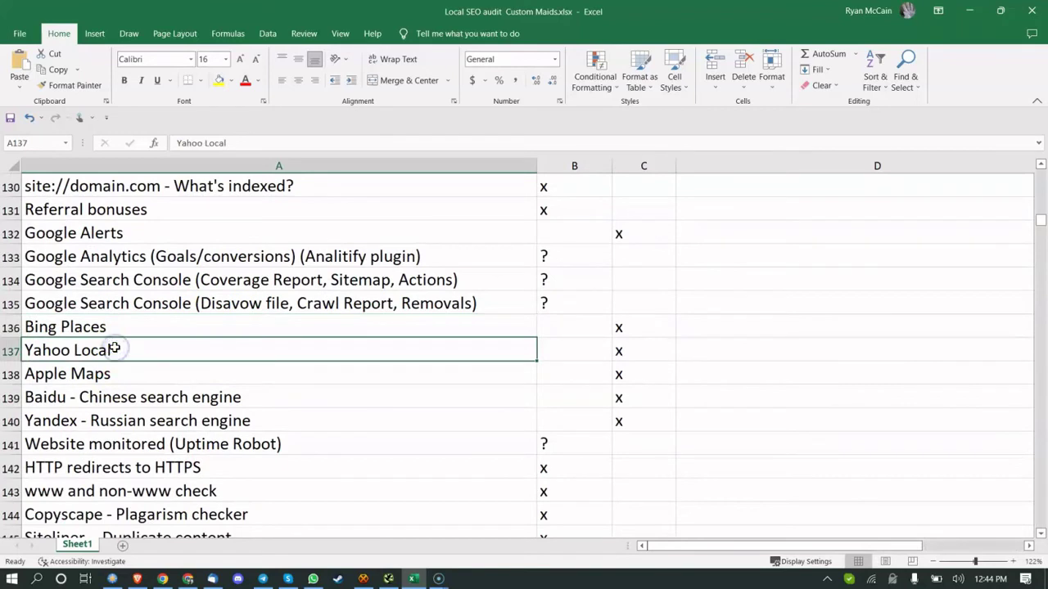
{"action": "left_click", "coordinate": [622, 353]}
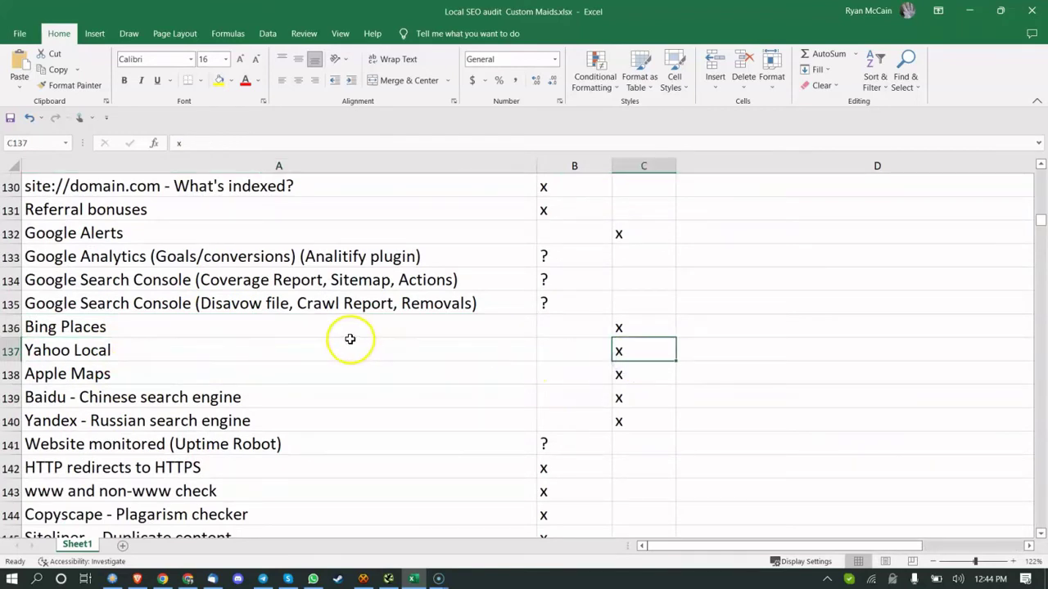
{"action": "left_click", "coordinate": [315, 327]}
{"action": "left_click", "coordinate": [257, 355]}
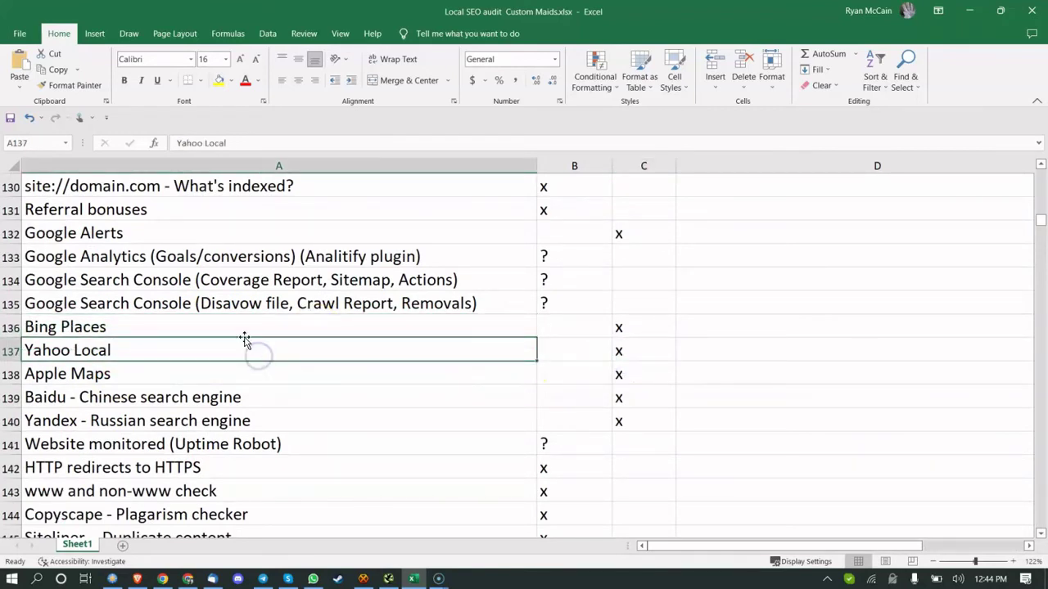
{"action": "left_click", "coordinate": [244, 328]}
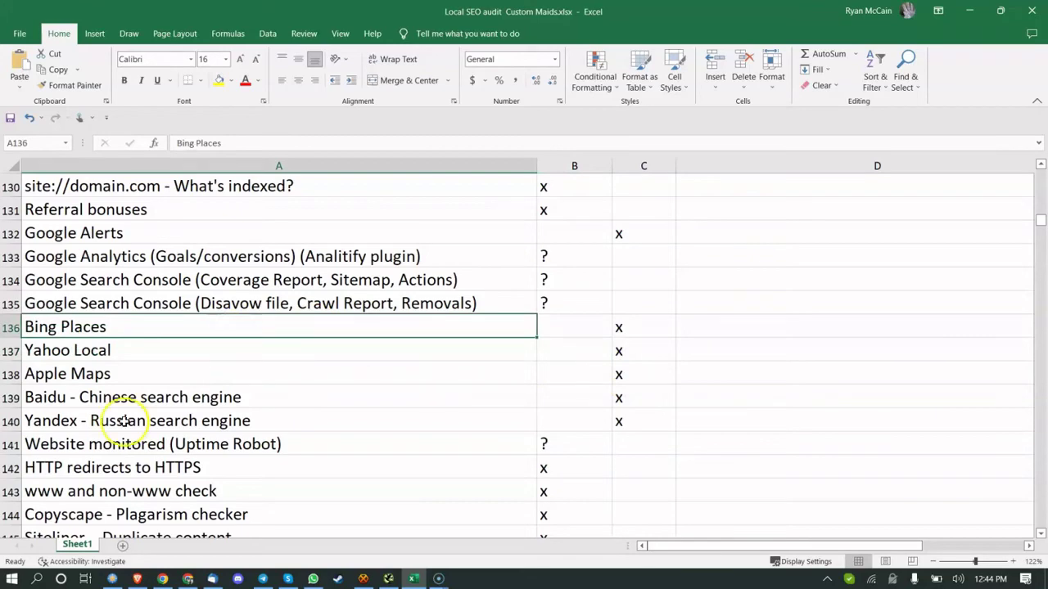
Step: Search for "custom maids" through Windows search, view the Bing results, and close the browser window
{"action": "left_click", "coordinate": [37, 579]}
{"action": "type", "text": "custom "}
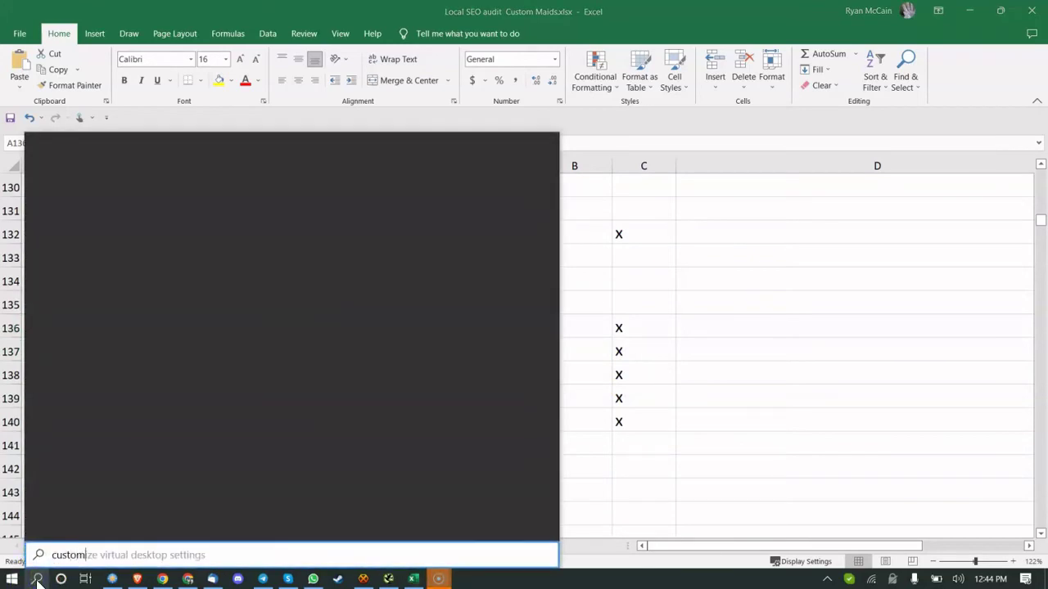
{"action": "type", "text": "maids"}
{"action": "key", "text": "Return"}
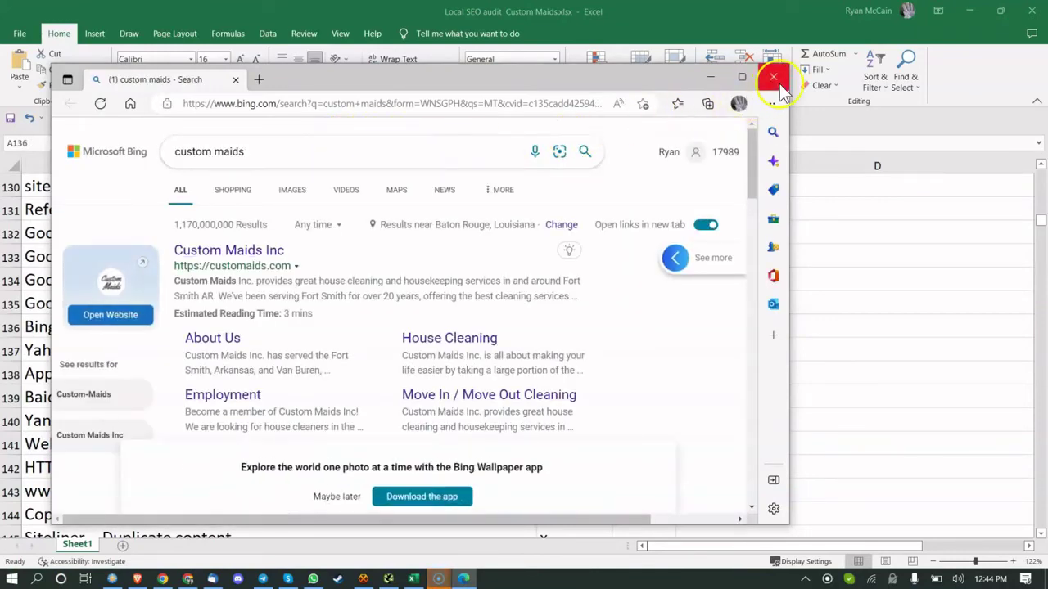
{"action": "left_click", "coordinate": [773, 77]}
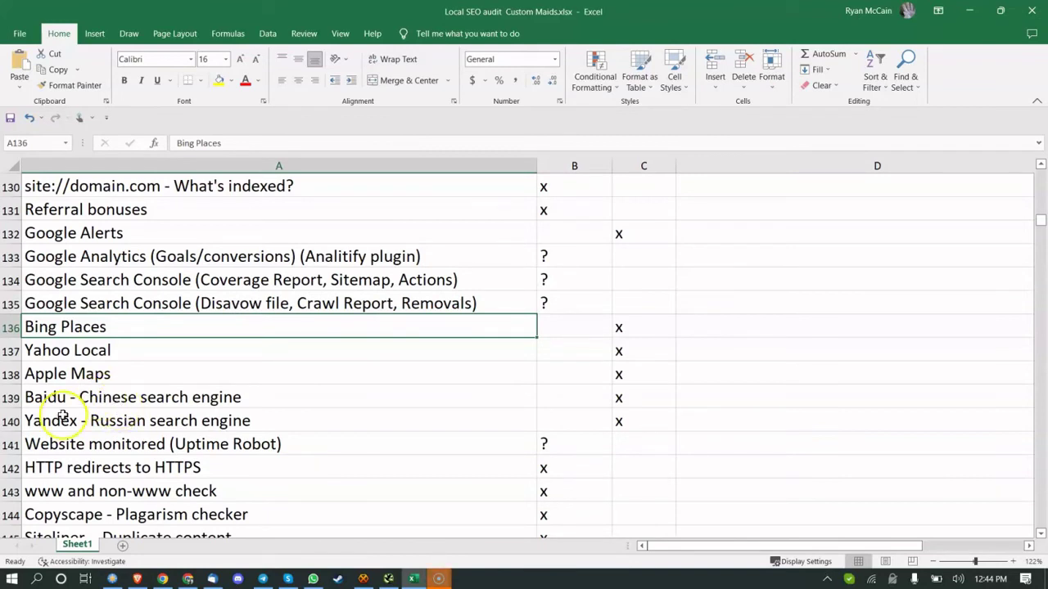
Step: Return to the audit sheet and go over the Yahoo Local and Apple Maps rows
{"action": "left_click", "coordinate": [211, 433]}
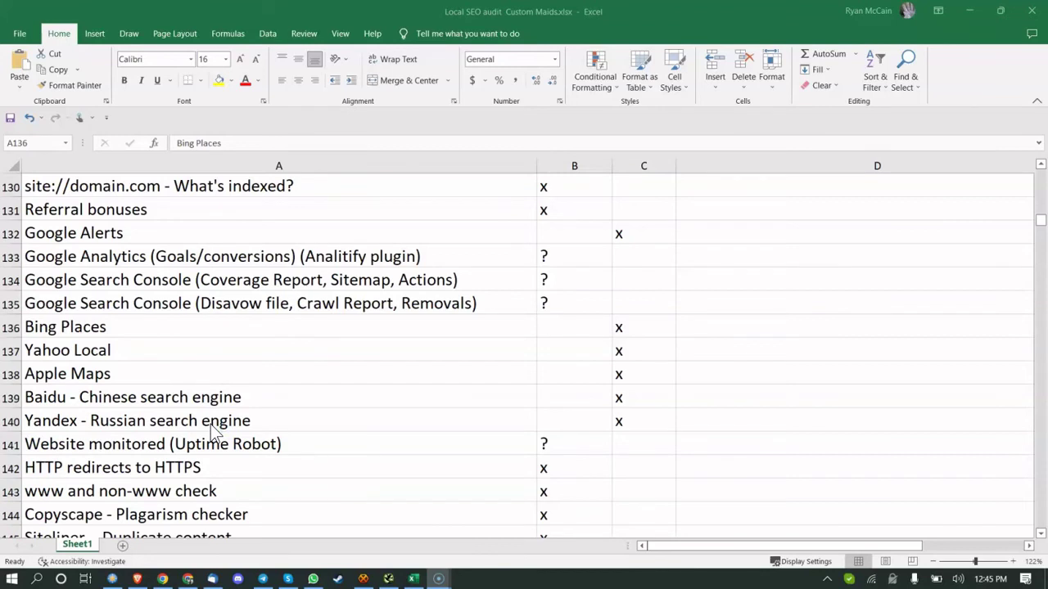
{"action": "left_click", "coordinate": [143, 359]}
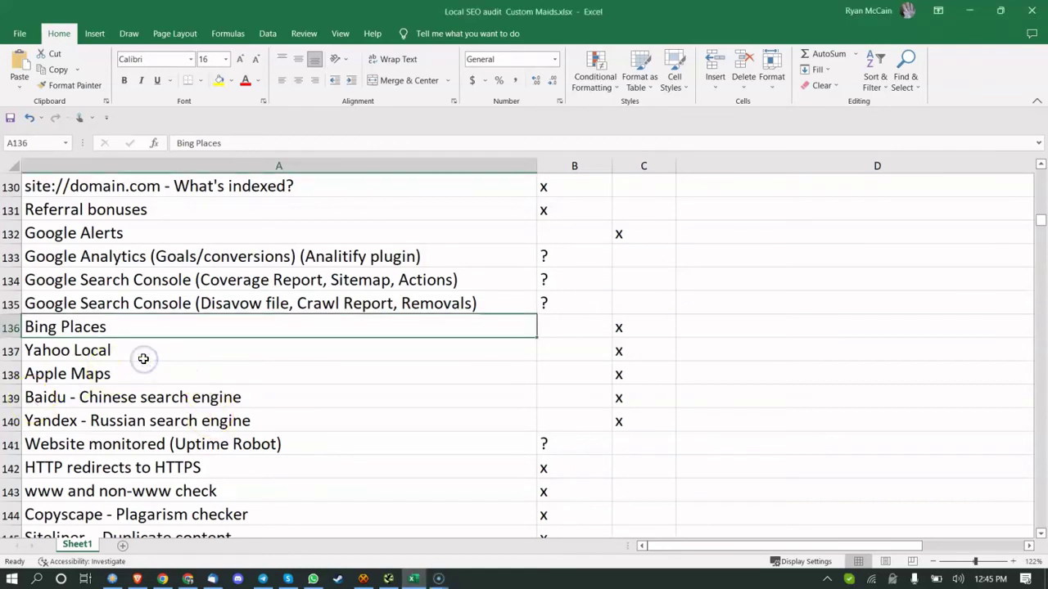
{"action": "left_click", "coordinate": [143, 358]}
{"action": "left_click", "coordinate": [139, 374]}
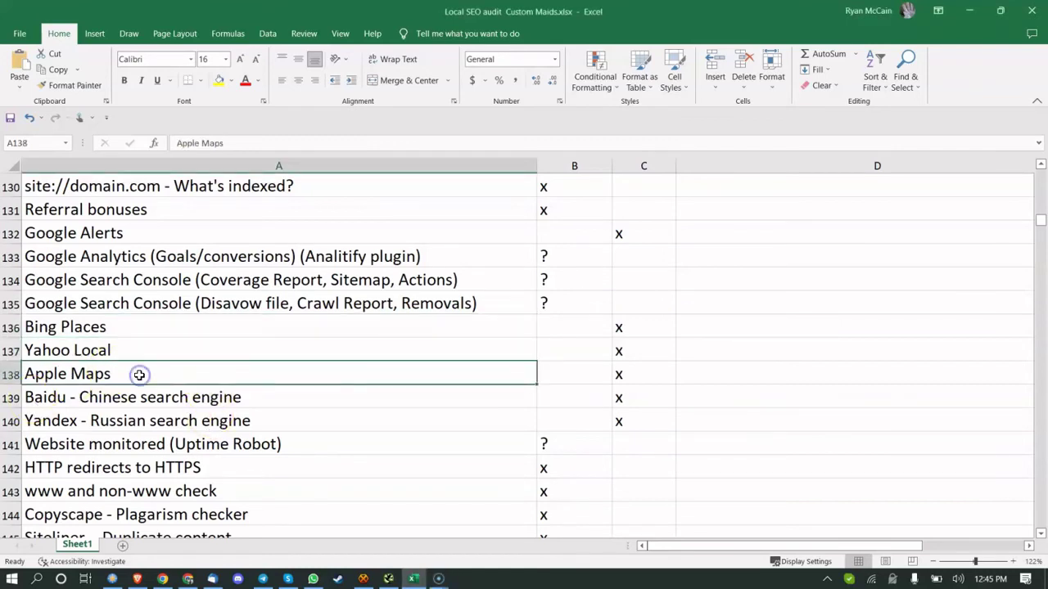
Step: Review the rows on the Baidu Chinese and Yandex Russian search engines
{"action": "scroll", "coordinate": [143, 373], "scroll_direction": "down", "scroll_amount": 1}
{"action": "left_click", "coordinate": [141, 328]}
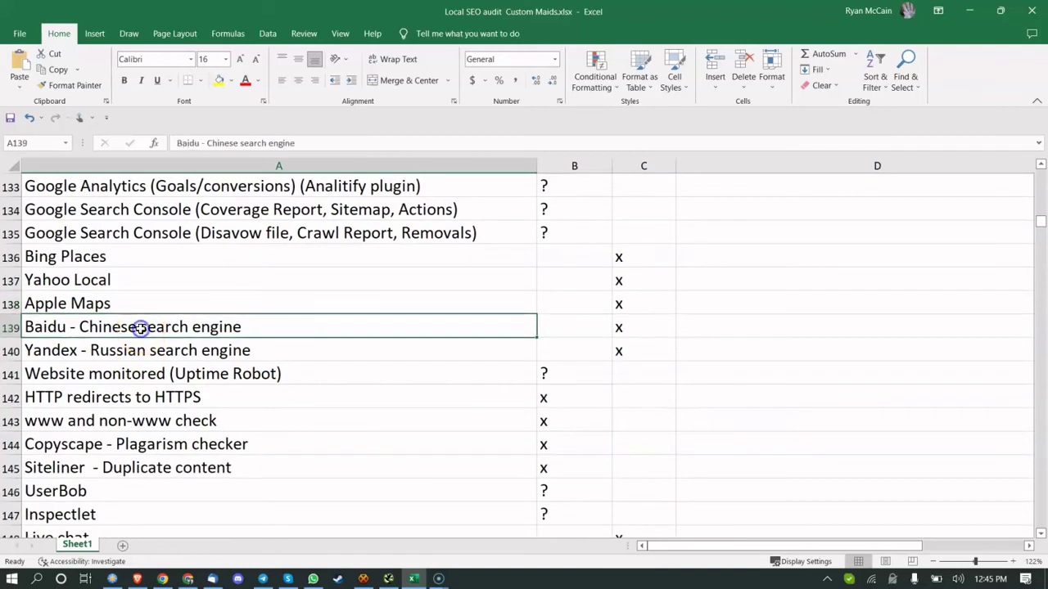
{"action": "left_click", "coordinate": [92, 350]}
{"action": "left_click", "coordinate": [86, 326]}
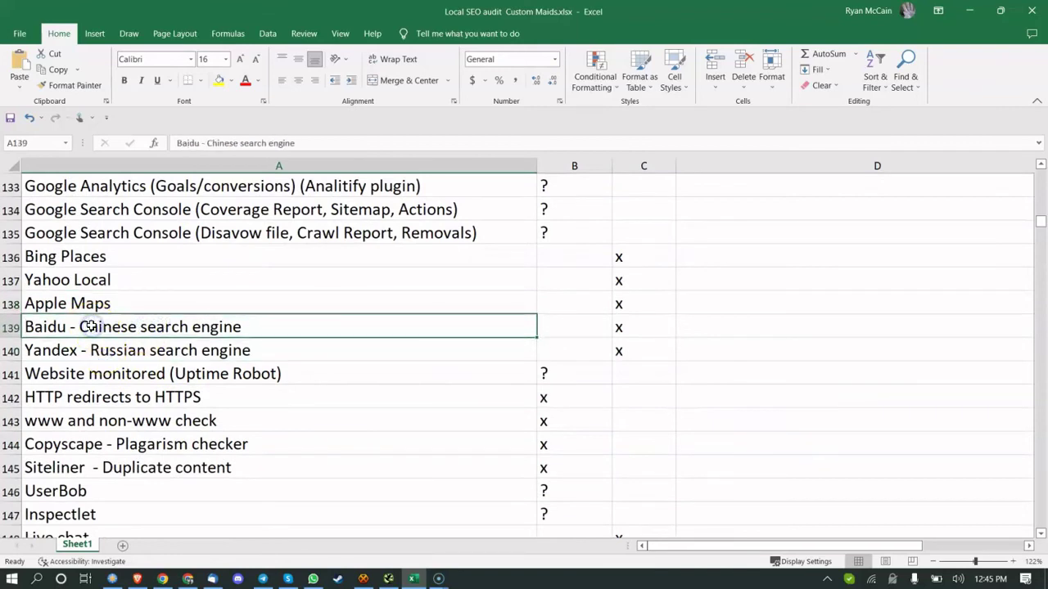
{"action": "left_click", "coordinate": [69, 347]}
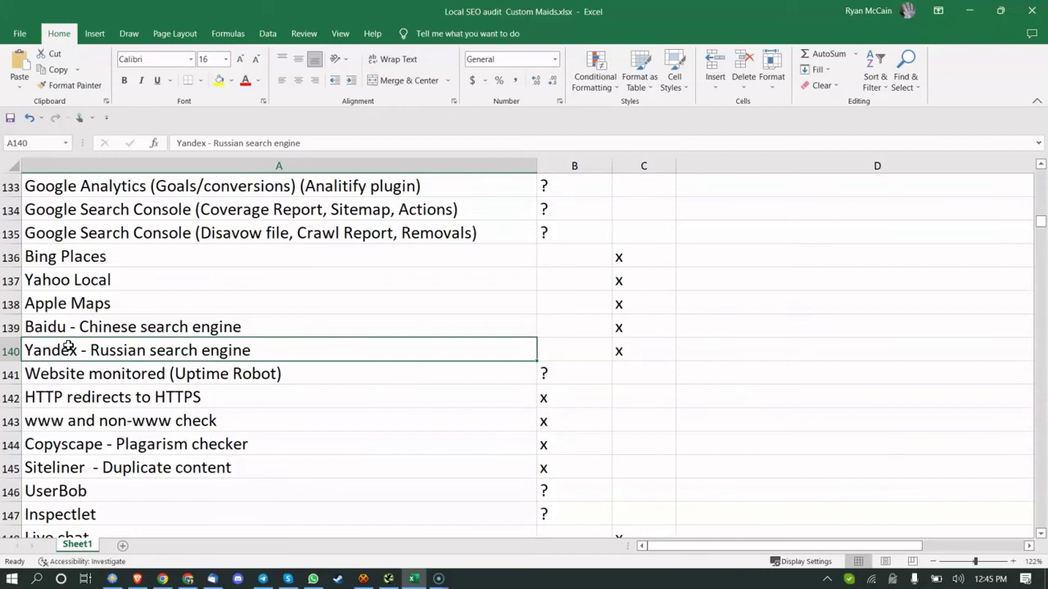
{"action": "left_click", "coordinate": [119, 328]}
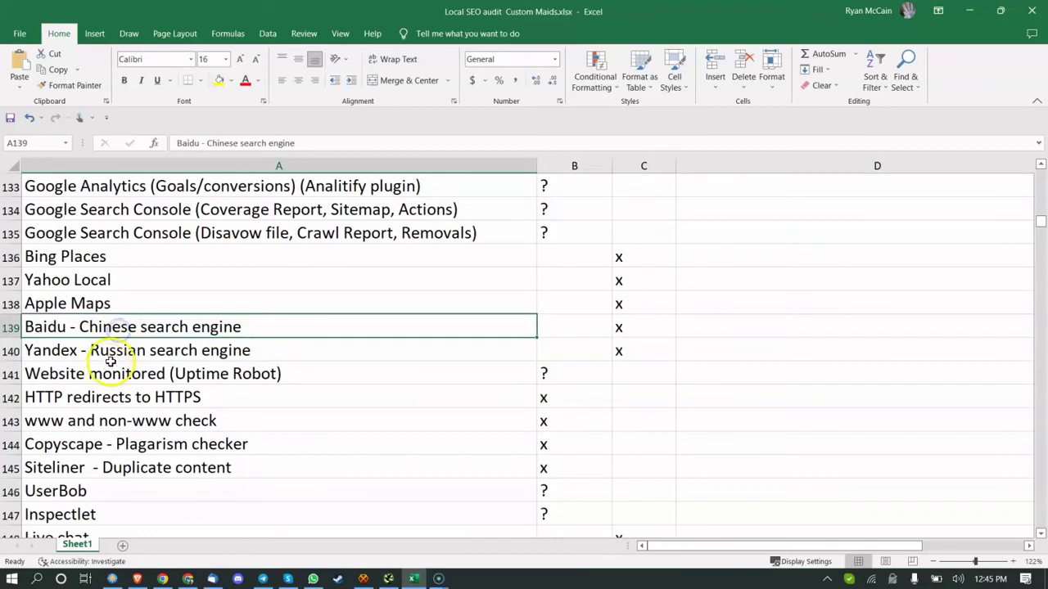
{"action": "left_click", "coordinate": [116, 350]}
Step: Review the Website monitored (Uptime Robot) row
{"action": "left_click", "coordinate": [108, 366]}
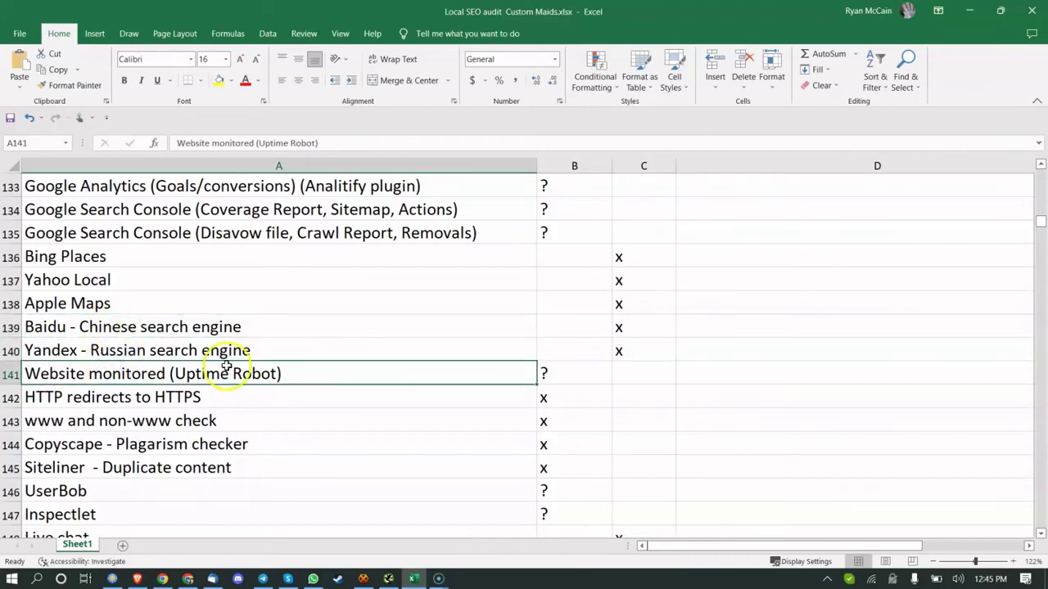
{"action": "left_click", "coordinate": [290, 349]}
{"action": "left_click", "coordinate": [292, 373]}
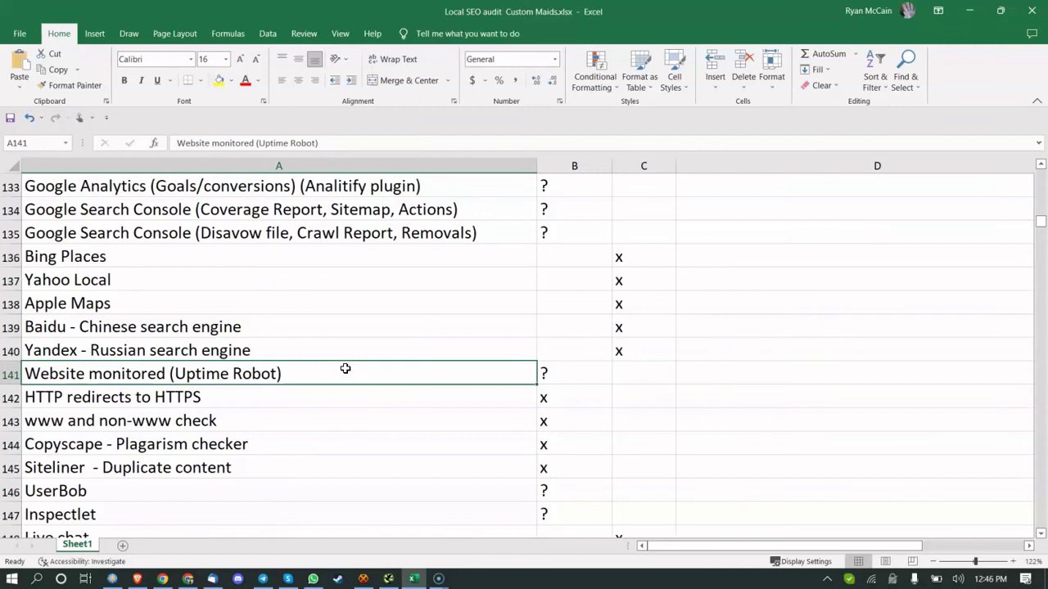
Step: Review the rows on HTTPS redirects, the www and non-www check, Copyscape plagiarism and Siteliner duplicate content
{"action": "scroll", "coordinate": [345, 369], "scroll_direction": "down", "scroll_amount": 1}
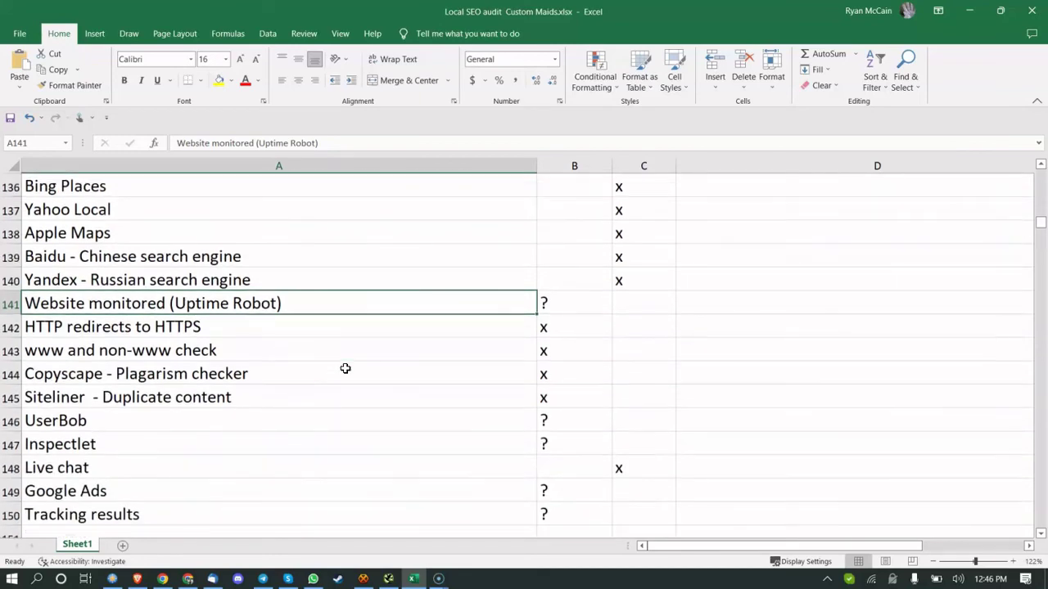
{"action": "left_click", "coordinate": [300, 333]}
{"action": "left_click", "coordinate": [301, 353]}
{"action": "scroll", "coordinate": [302, 353], "scroll_direction": "down", "scroll_amount": 1}
{"action": "left_click", "coordinate": [306, 302]}
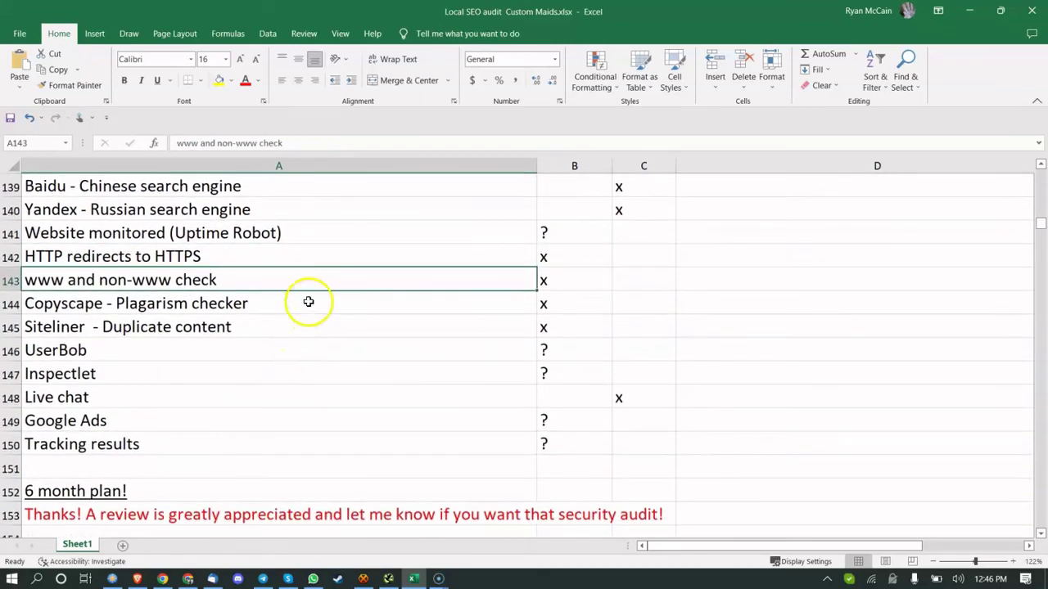
{"action": "left_click_drag", "start_coordinate": [308, 302], "coordinate": [306, 319]}
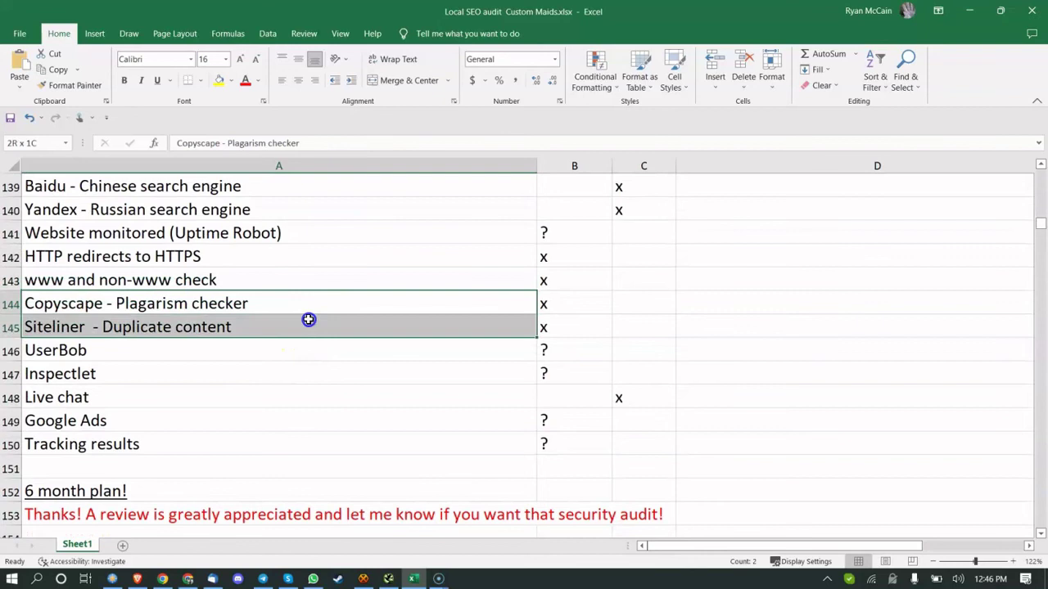
{"action": "left_click", "coordinate": [265, 353]}
{"action": "left_click", "coordinate": [272, 328]}
{"action": "left_click", "coordinate": [279, 304]}
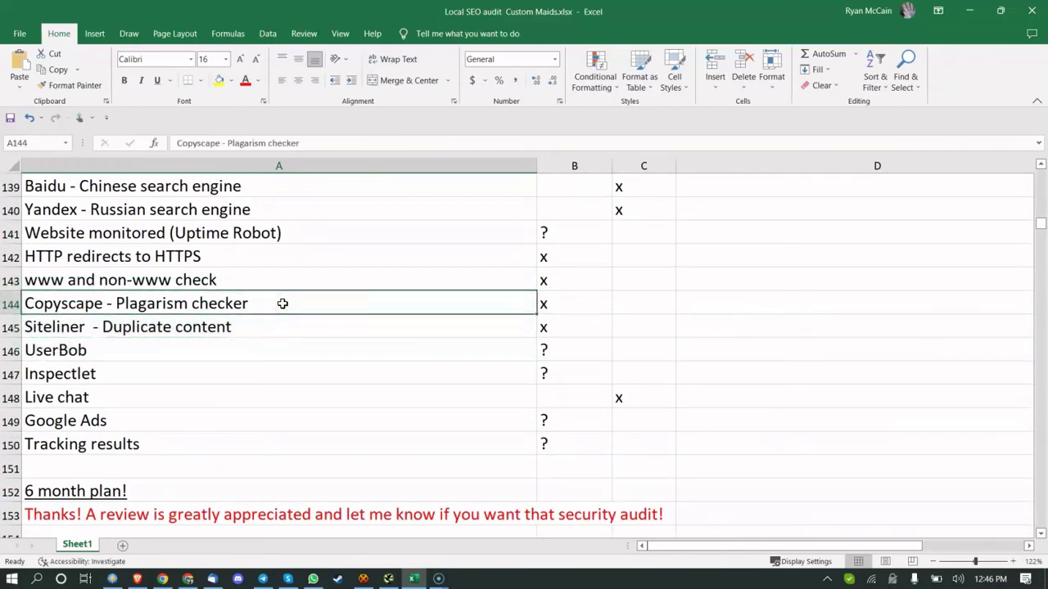
Step: Go to the UserBob row, and switch to the Custom Maids homepage in Chrome, enlarging the page to 110%
{"action": "left_click", "coordinate": [260, 344]}
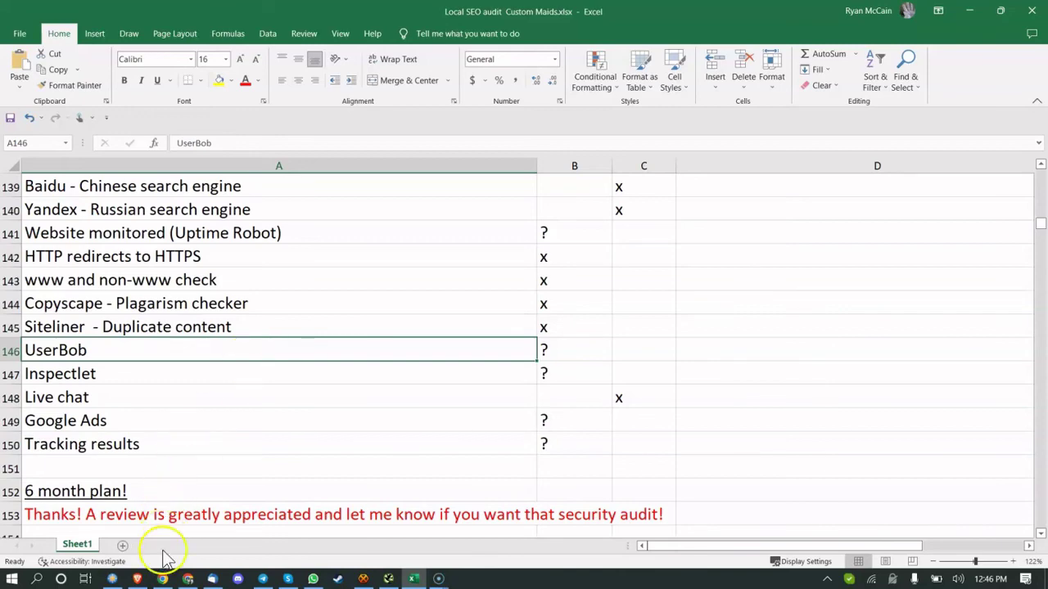
{"action": "left_click", "coordinate": [162, 578]}
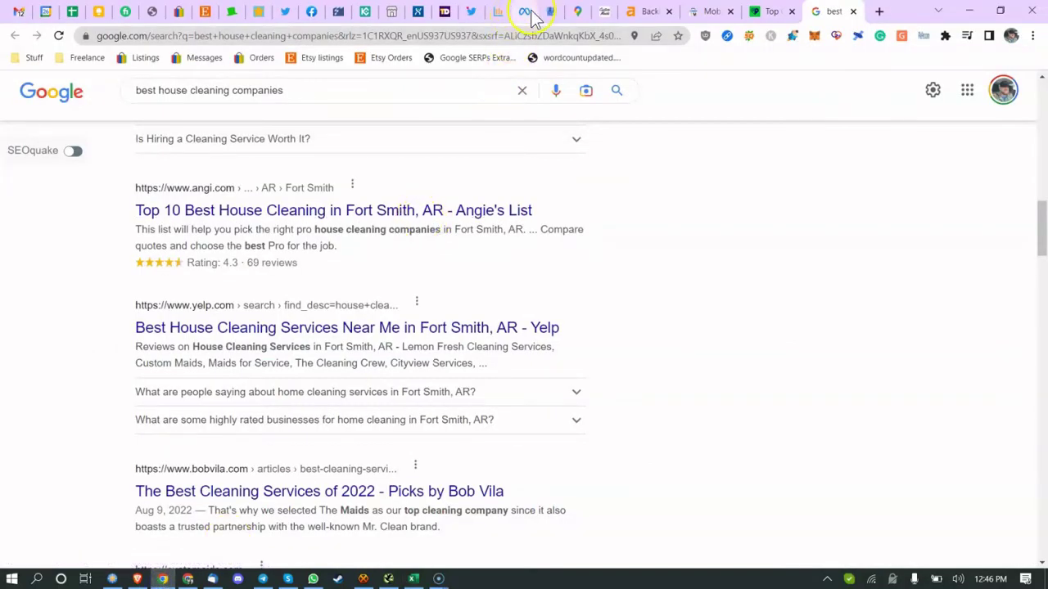
{"action": "left_click", "coordinate": [603, 13]}
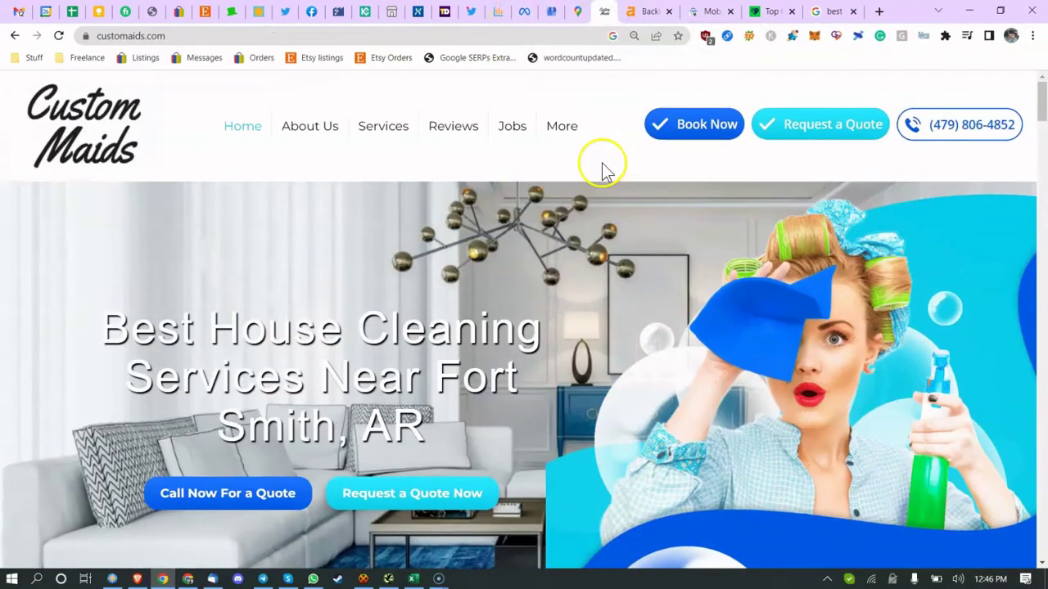
{"action": "left_click", "coordinate": [1028, 36]}
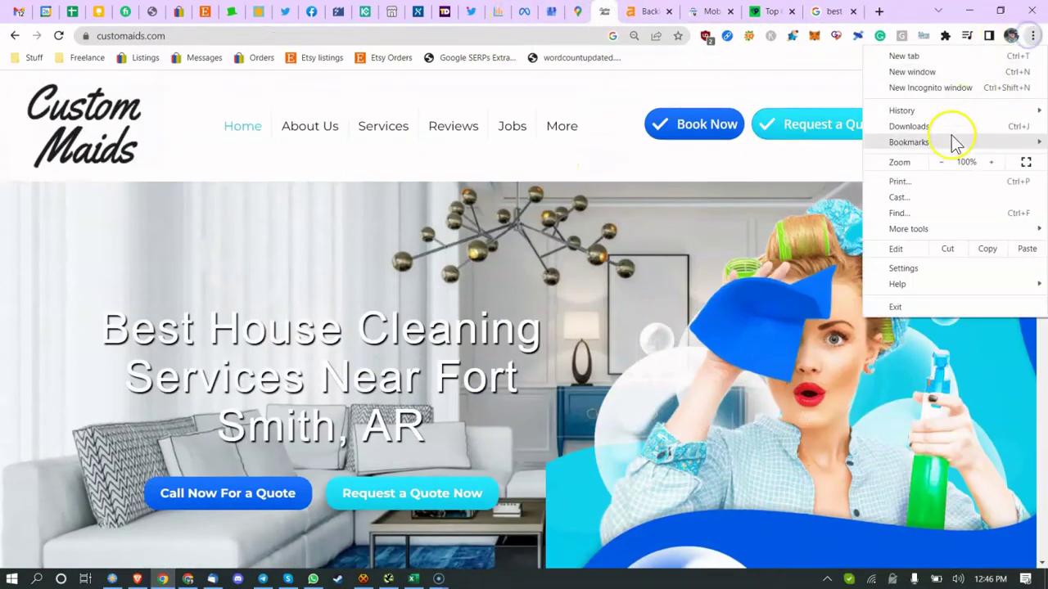
{"action": "left_click", "coordinate": [990, 163]}
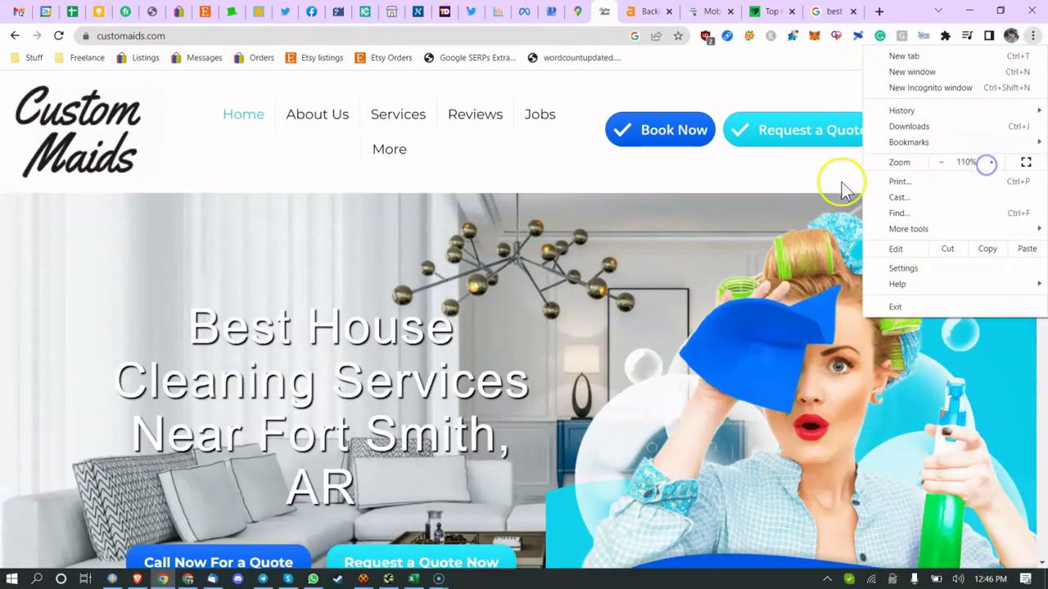
Step: Return from the Custom Maids homepage to the audit workbook in Excel and review the UserBob and Inspectlet rows
{"action": "left_click", "coordinate": [248, 238]}
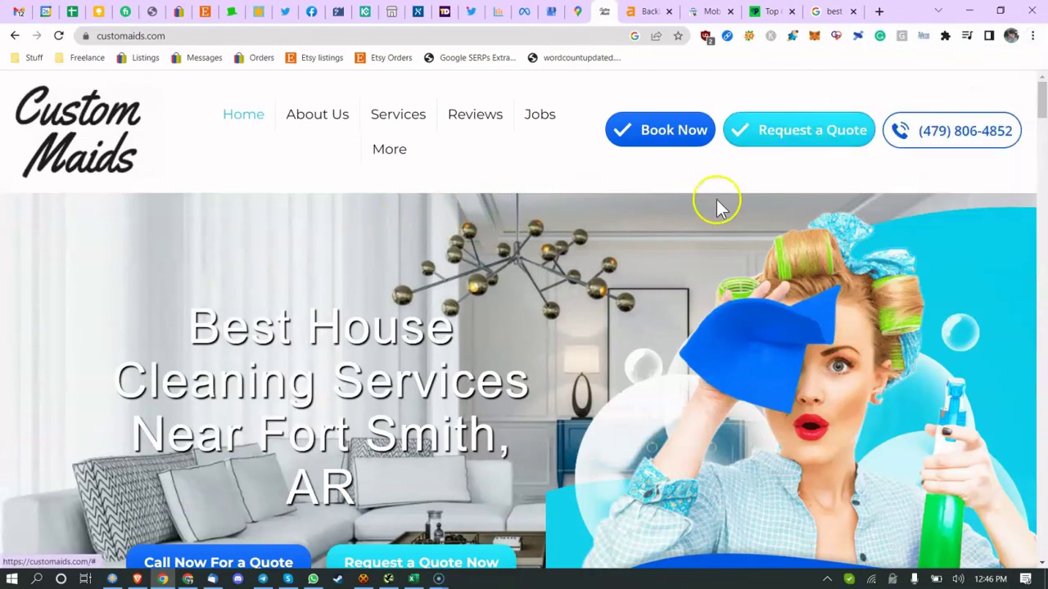
{"action": "left_click", "coordinate": [413, 579]}
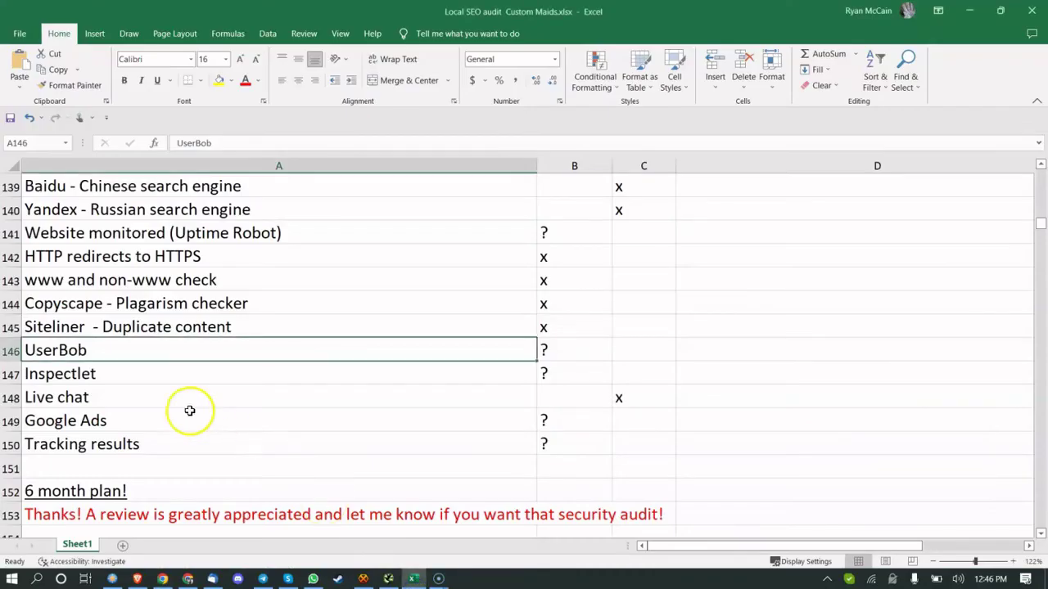
{"action": "left_click", "coordinate": [104, 374]}
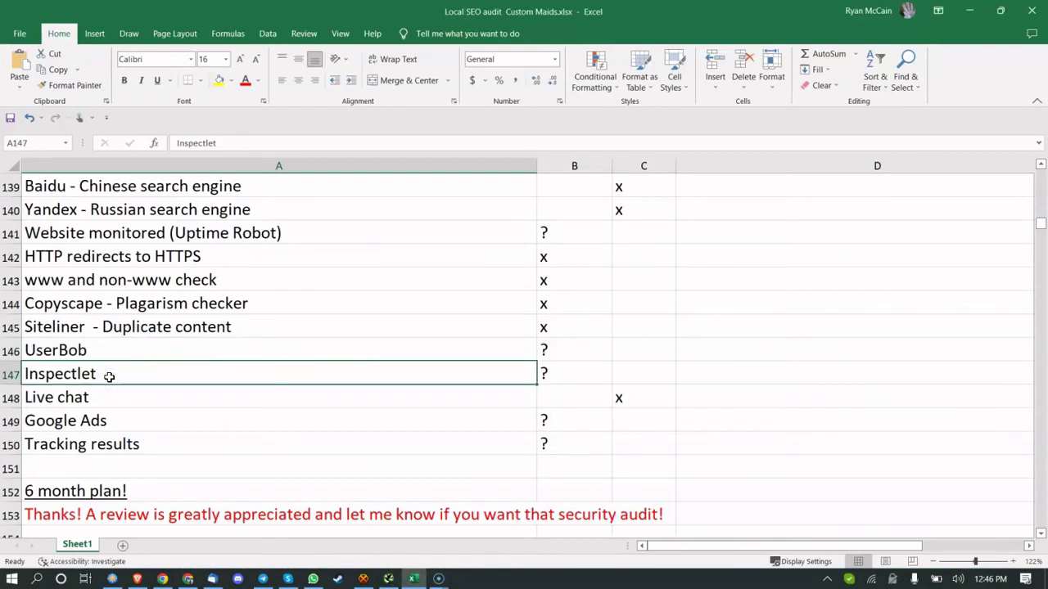
{"action": "left_click", "coordinate": [126, 352]}
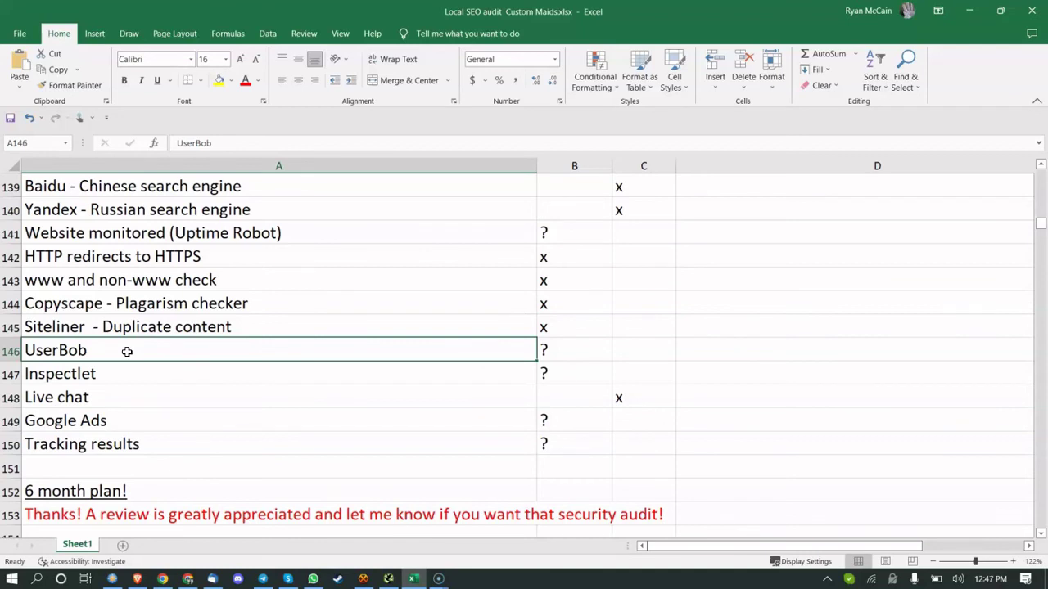
{"action": "left_click", "coordinate": [123, 372]}
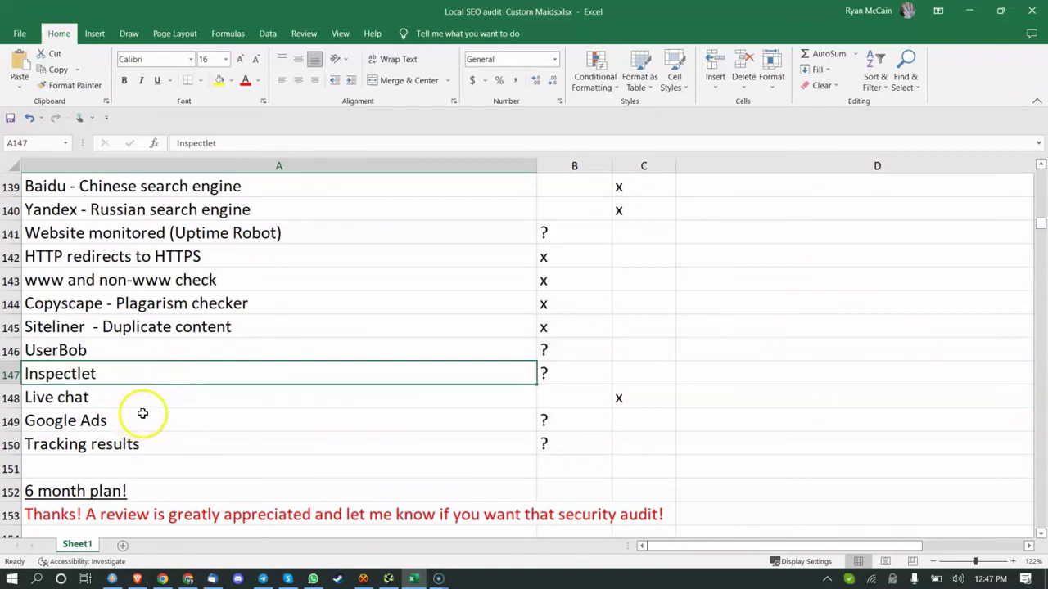
Step: Review the Live chat, Google Ads and Tracking results rows of the checklist
{"action": "left_click", "coordinate": [149, 406]}
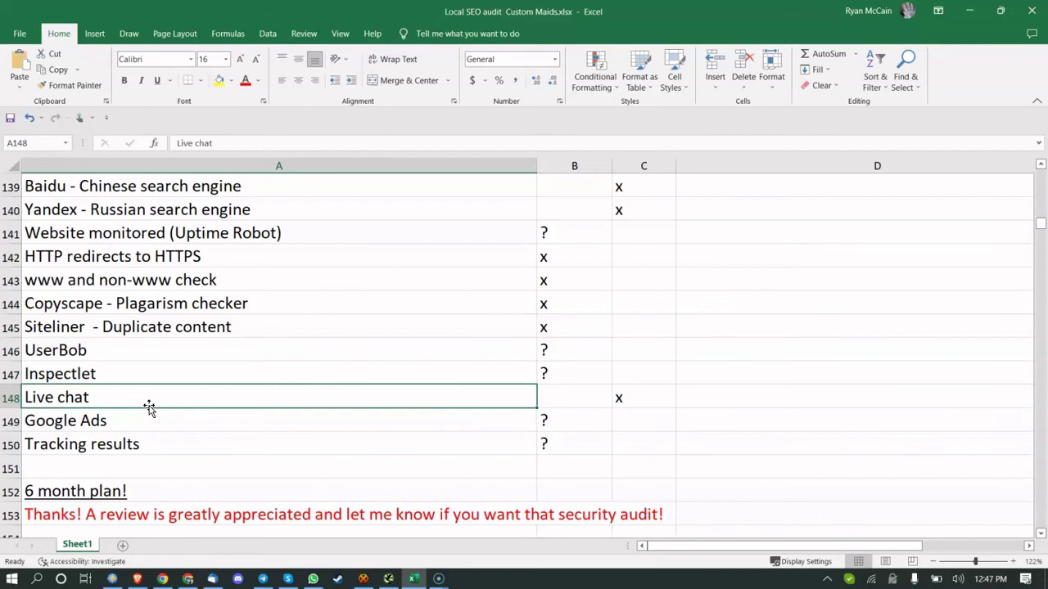
{"action": "left_click", "coordinate": [151, 423]}
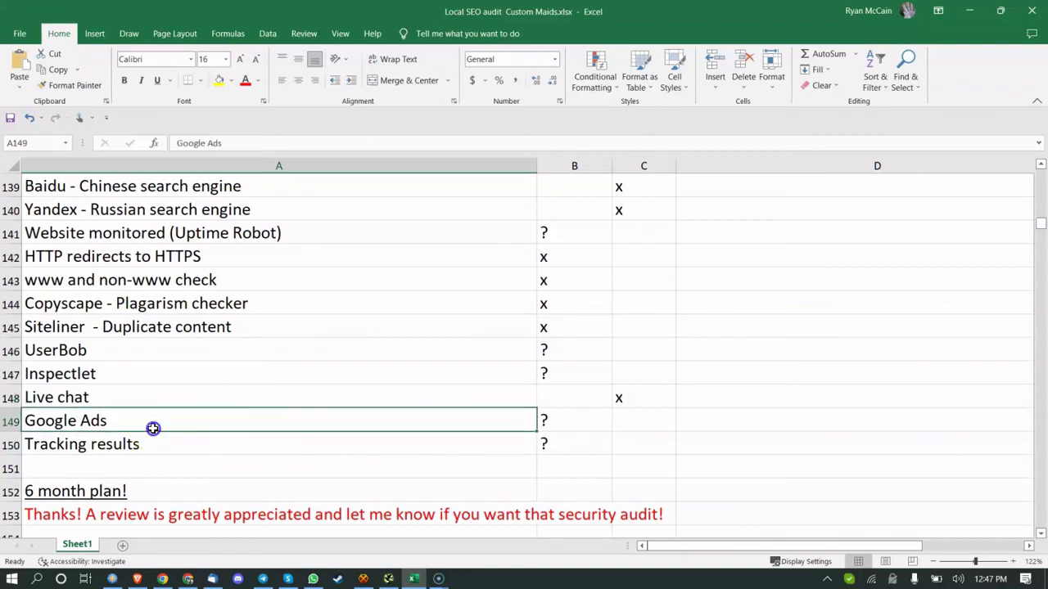
{"action": "left_click", "coordinate": [456, 400]}
{"action": "left_click", "coordinate": [347, 423]}
{"action": "left_click", "coordinate": [396, 397]}
{"action": "left_click", "coordinate": [394, 421]}
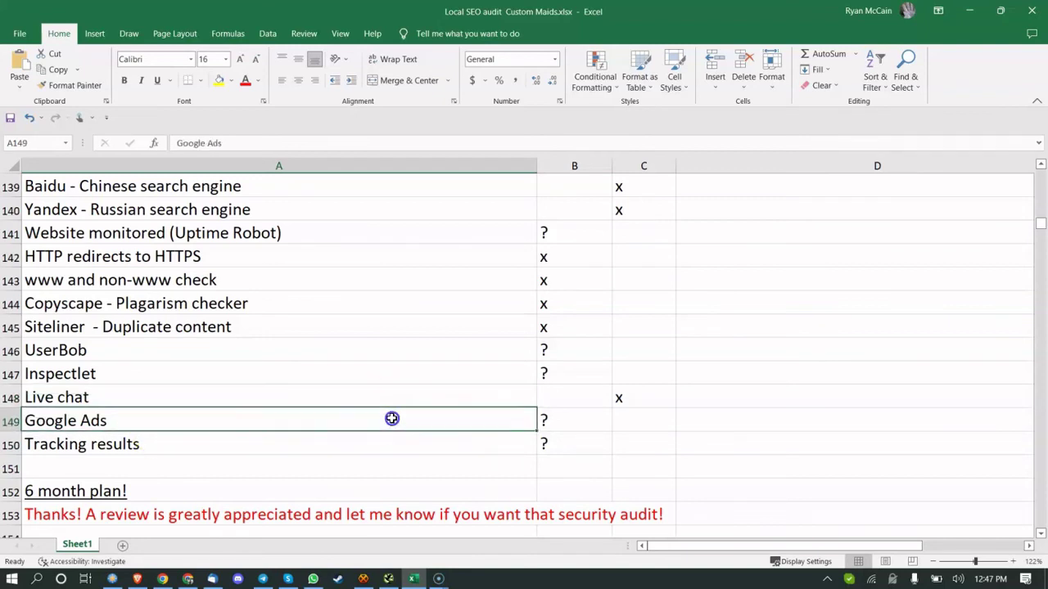
{"action": "left_click", "coordinate": [363, 448]}
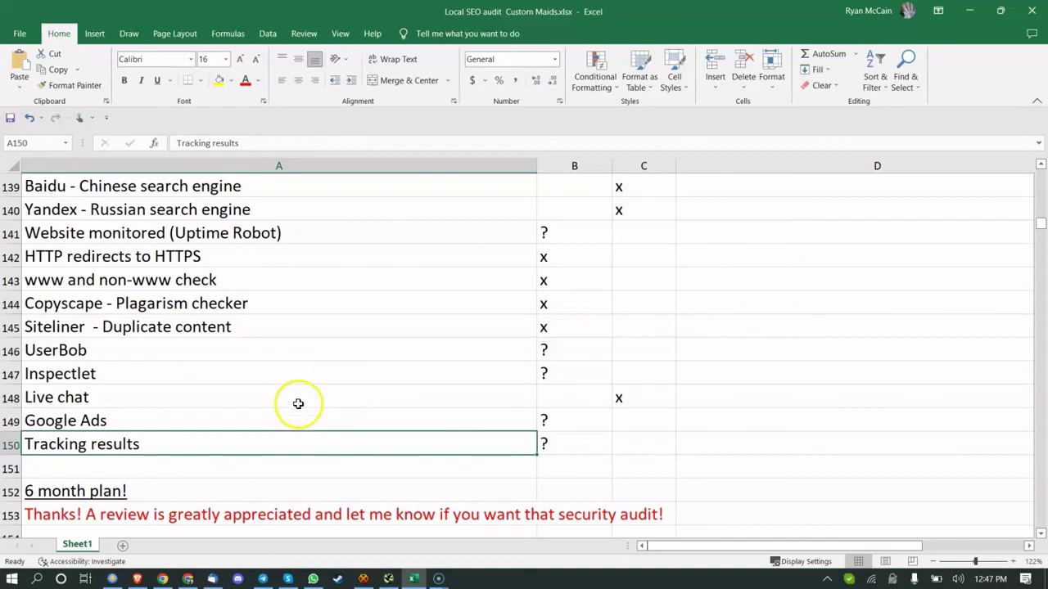
Step: Switch to FreeCommander and open the reference folder inside aaFreelance on Google Drive
{"action": "left_click", "coordinate": [113, 578]}
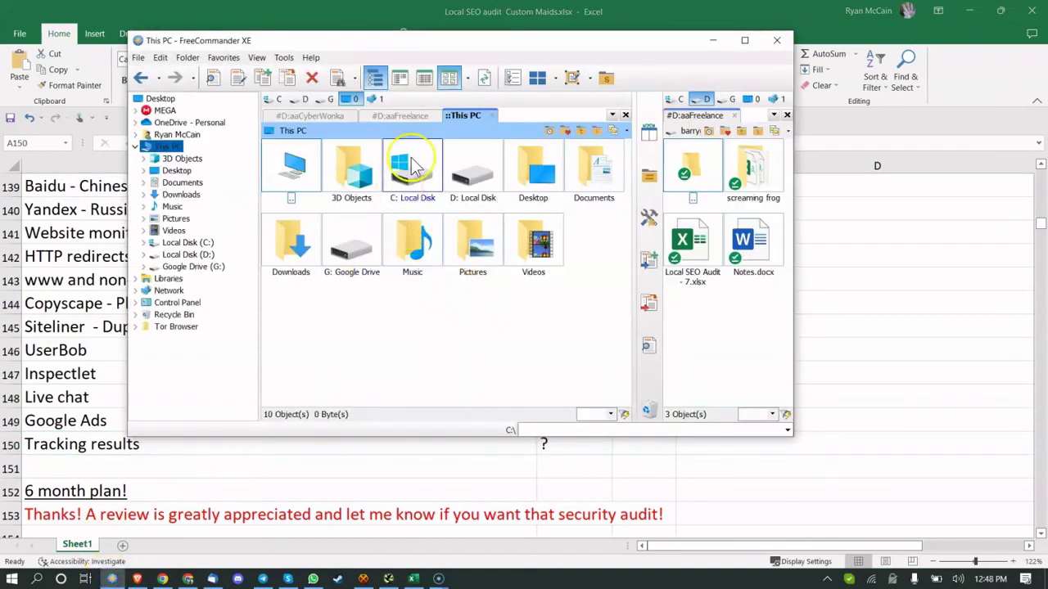
{"action": "left_click", "coordinate": [205, 266]}
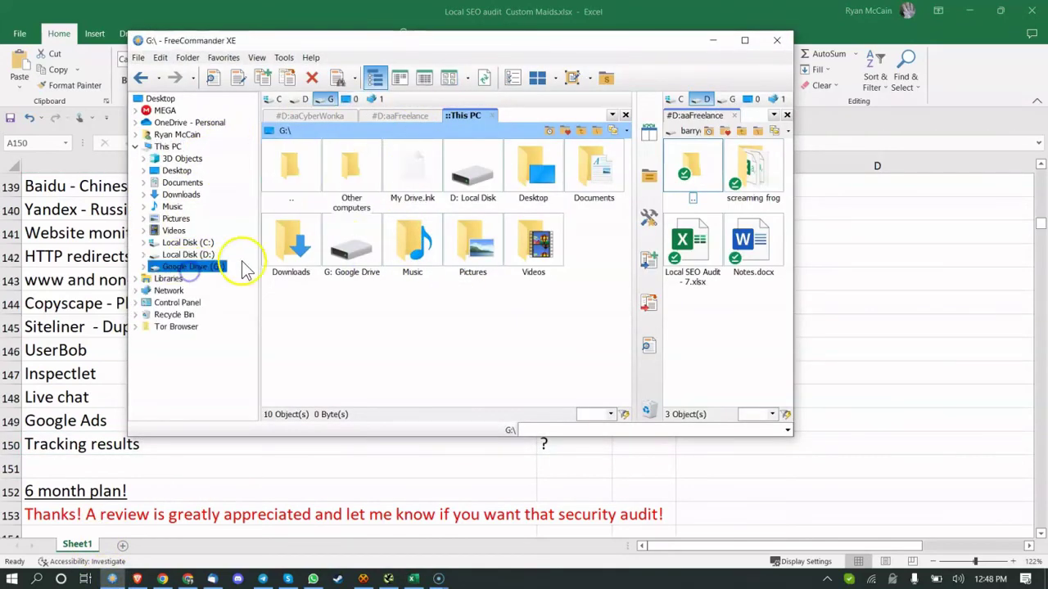
{"action": "double_click", "coordinate": [409, 169]}
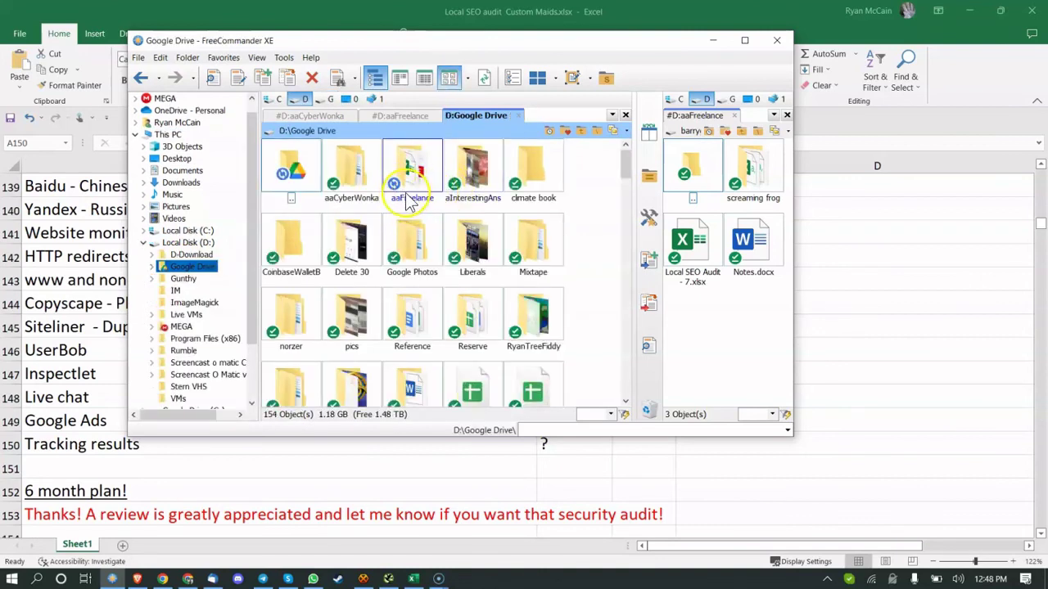
{"action": "double_click", "coordinate": [401, 186]}
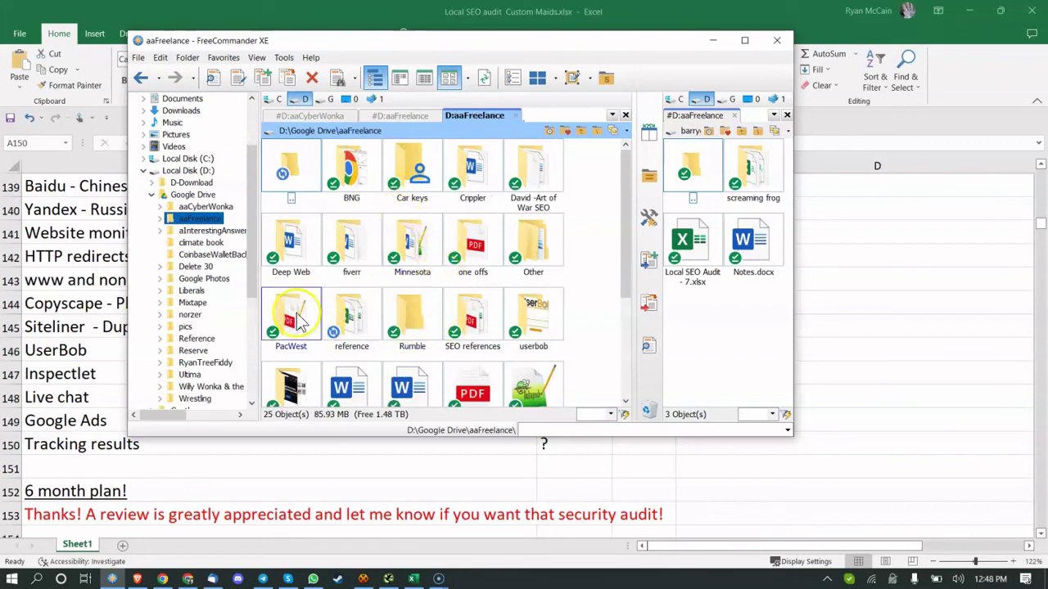
{"action": "double_click", "coordinate": [327, 317]}
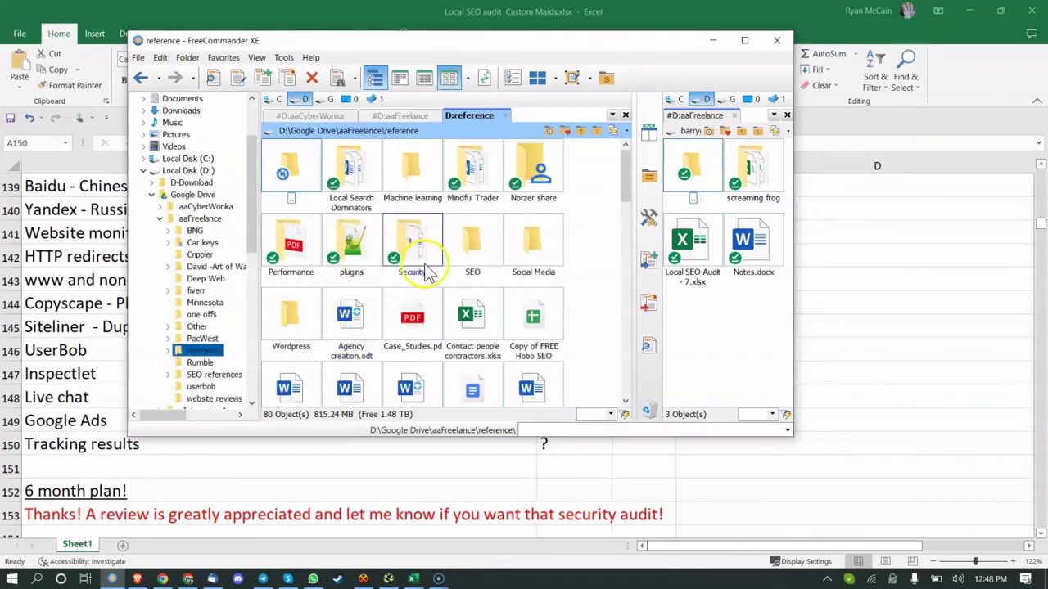
Step: Sort the contents of the reference folder by date/time
{"action": "right_click", "coordinate": [584, 172]}
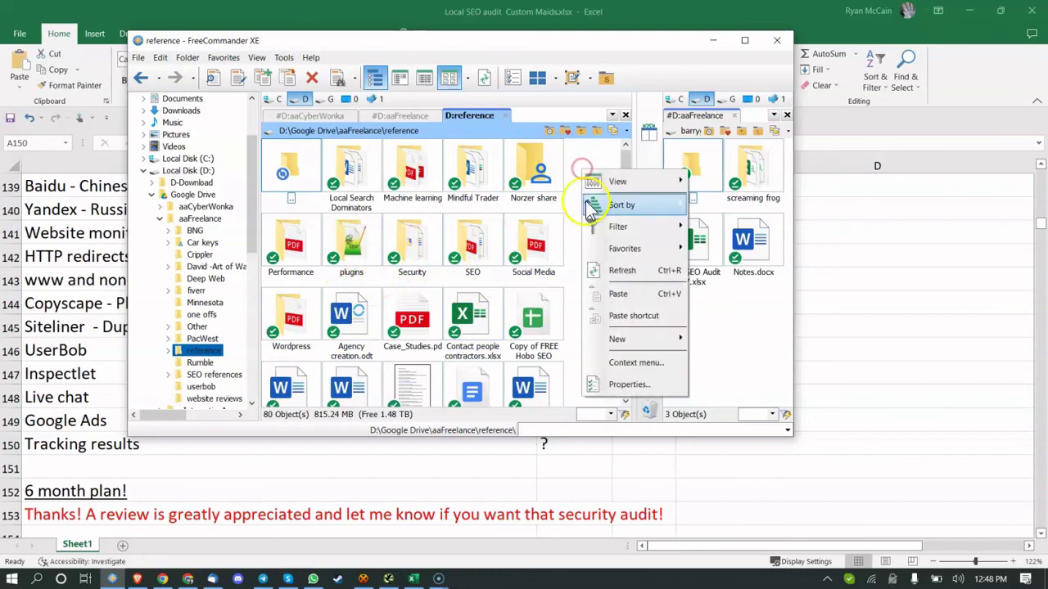
{"action": "mouse_move", "coordinate": [634, 205]}
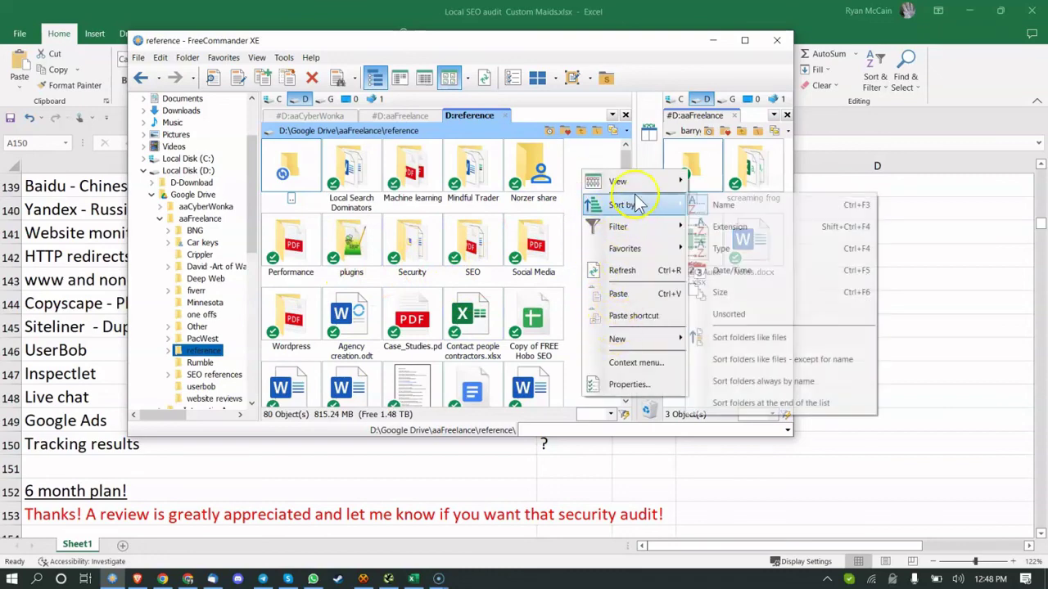
{"action": "left_click", "coordinate": [740, 249]}
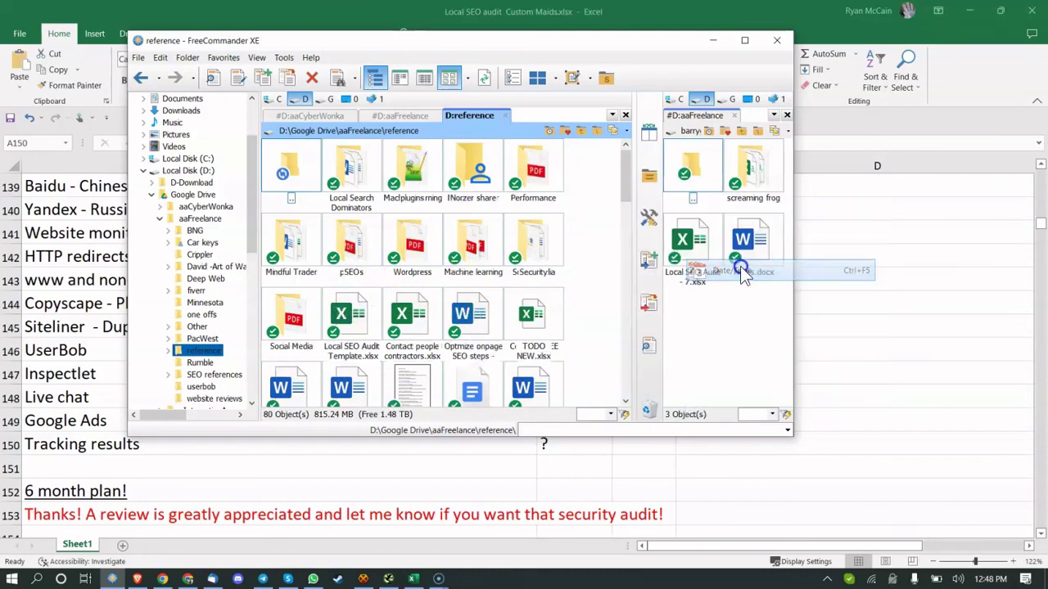
Step: Find the Local SEO Monthly Sauce Plan document in the reference folder and open it in Word
{"action": "left_click", "coordinate": [414, 321]}
{"action": "scroll", "coordinate": [416, 319], "scroll_direction": "down", "scroll_amount": 1}
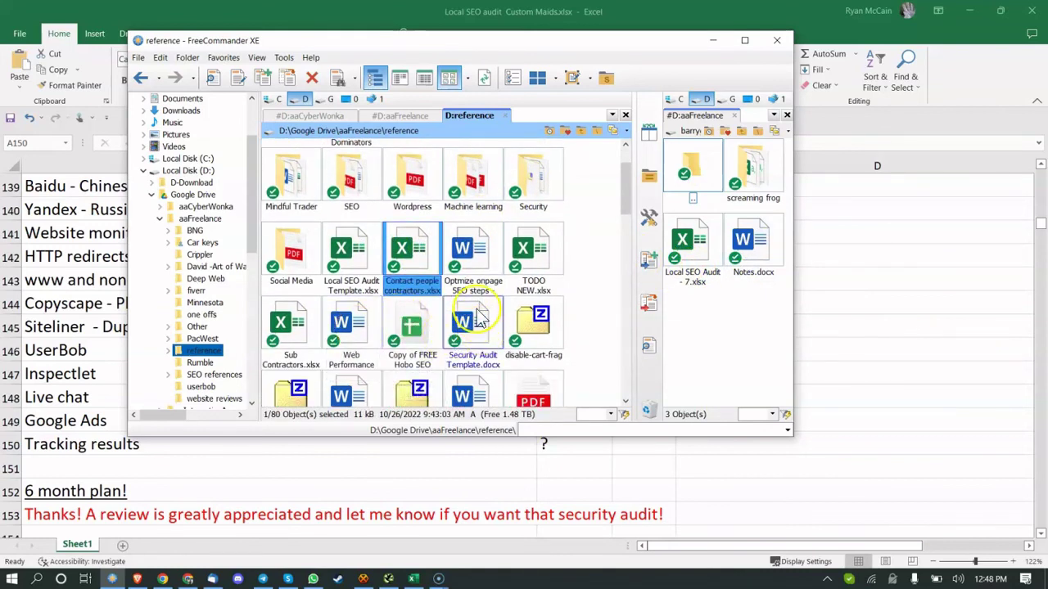
{"action": "scroll", "coordinate": [479, 331], "scroll_direction": "down", "scroll_amount": 1}
{"action": "scroll", "coordinate": [460, 323], "scroll_direction": "down", "scroll_amount": 1}
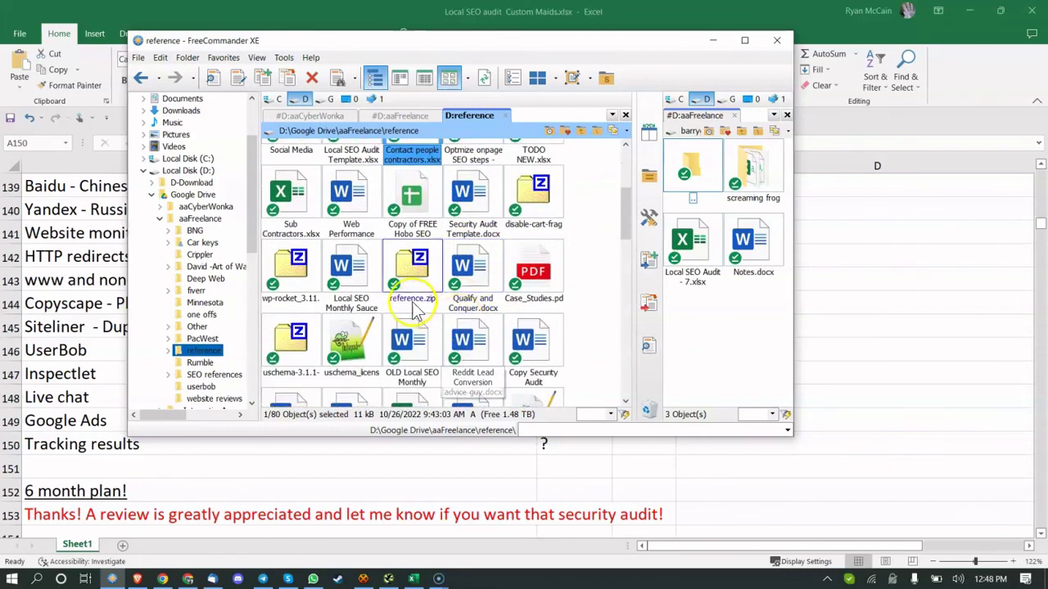
{"action": "left_click", "coordinate": [362, 282]}
{"action": "double_click", "coordinate": [362, 283]}
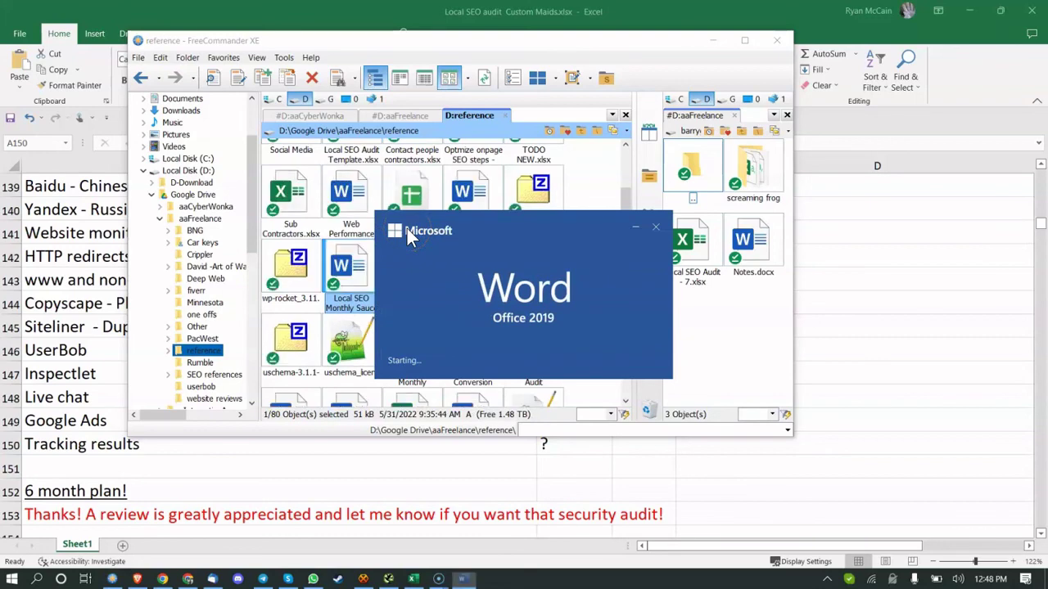
Step: Examine the opening of the 6-month local SEO plan and its Month 1 task list
{"action": "scroll", "coordinate": [306, 313], "scroll_direction": "up", "scroll_amount": 2}
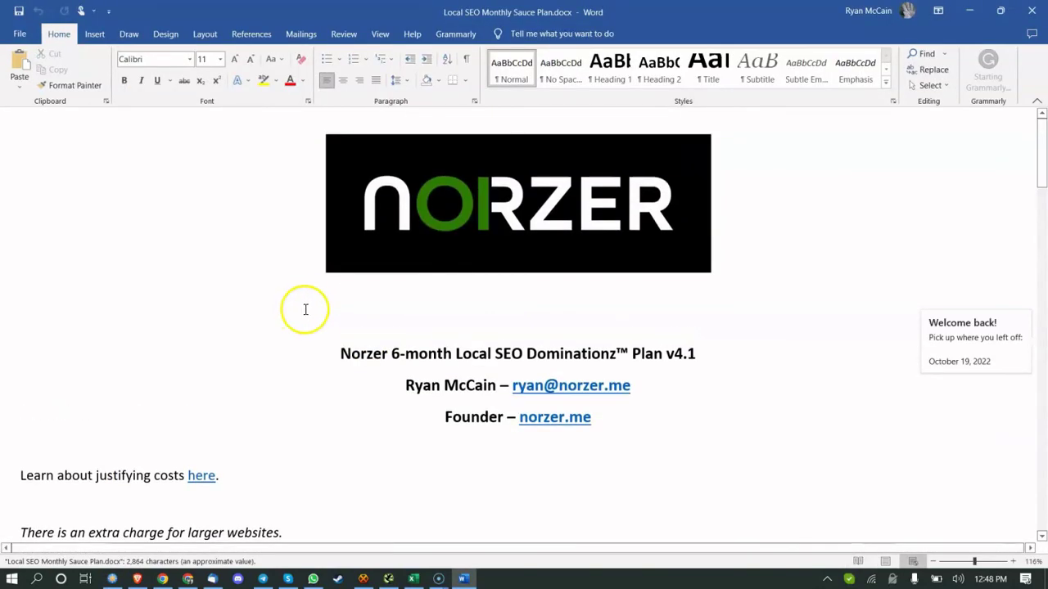
{"action": "scroll", "coordinate": [307, 304], "scroll_direction": "down", "scroll_amount": 10}
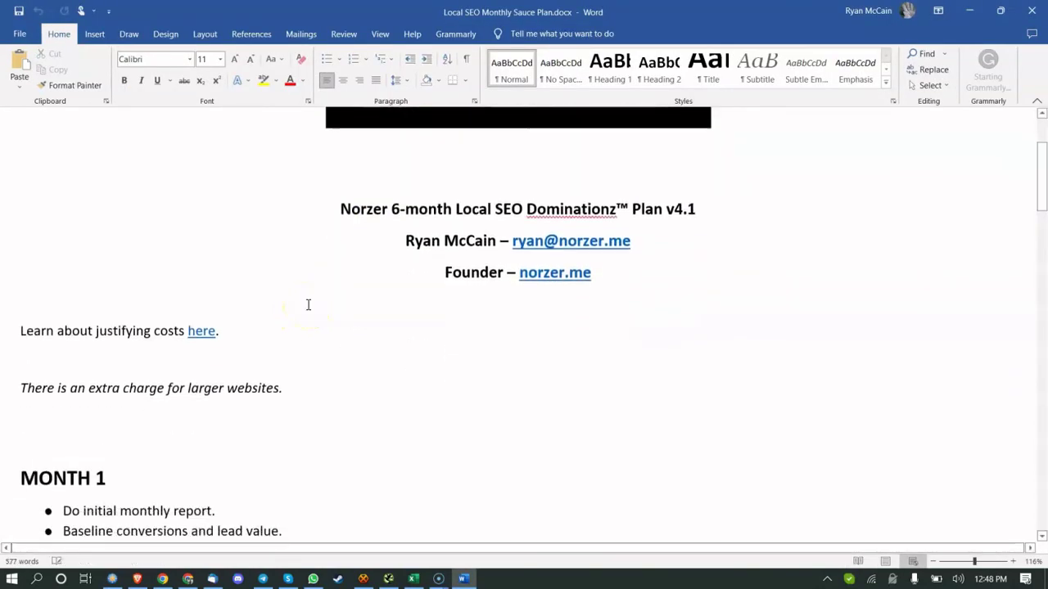
{"action": "scroll", "coordinate": [234, 234], "scroll_direction": "down", "scroll_amount": 3}
{"action": "scroll", "coordinate": [286, 166], "scroll_direction": "up", "scroll_amount": 1}
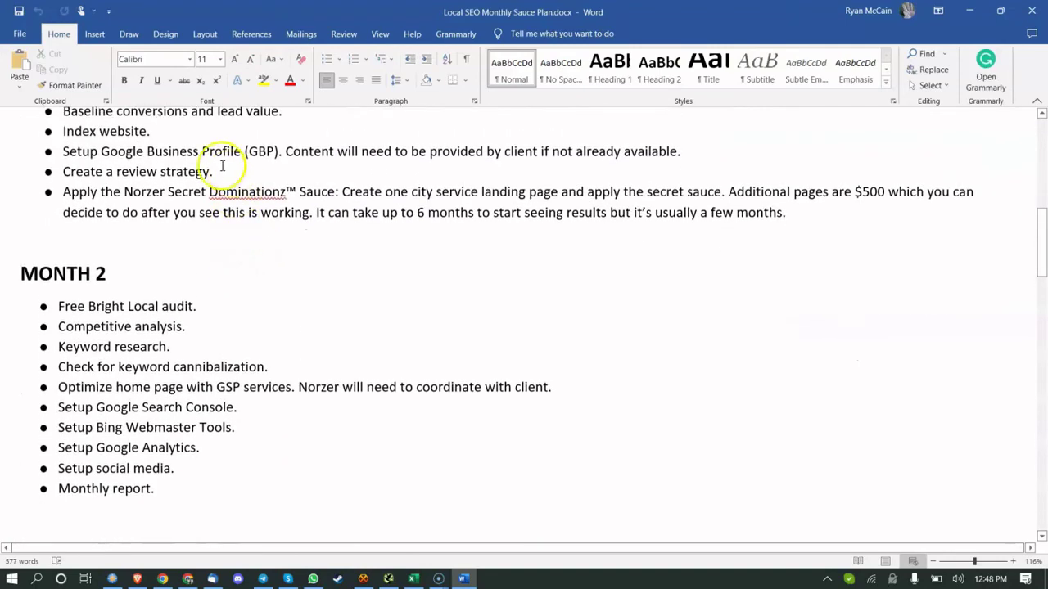
{"action": "scroll", "coordinate": [109, 270], "scroll_direction": "up", "scroll_amount": 2}
{"action": "left_click_drag", "start_coordinate": [77, 172], "coordinate": [140, 206]}
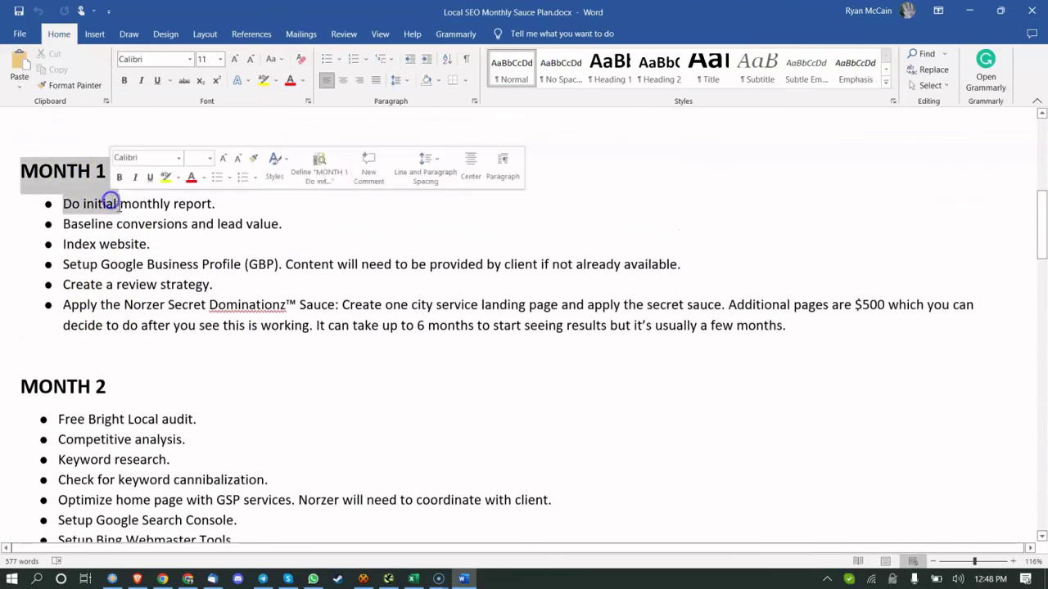
Step: Examine the plan's task lists for Month 2 through Month 5
{"action": "scroll", "coordinate": [54, 213], "scroll_direction": "down", "scroll_amount": 4}
{"action": "left_click_drag", "start_coordinate": [54, 213], "coordinate": [125, 262]}
{"action": "scroll", "coordinate": [106, 270], "scroll_direction": "down", "scroll_amount": 3}
{"action": "left_click_drag", "start_coordinate": [70, 283], "coordinate": [124, 321]}
{"action": "scroll", "coordinate": [131, 325], "scroll_direction": "down", "scroll_amount": 9}
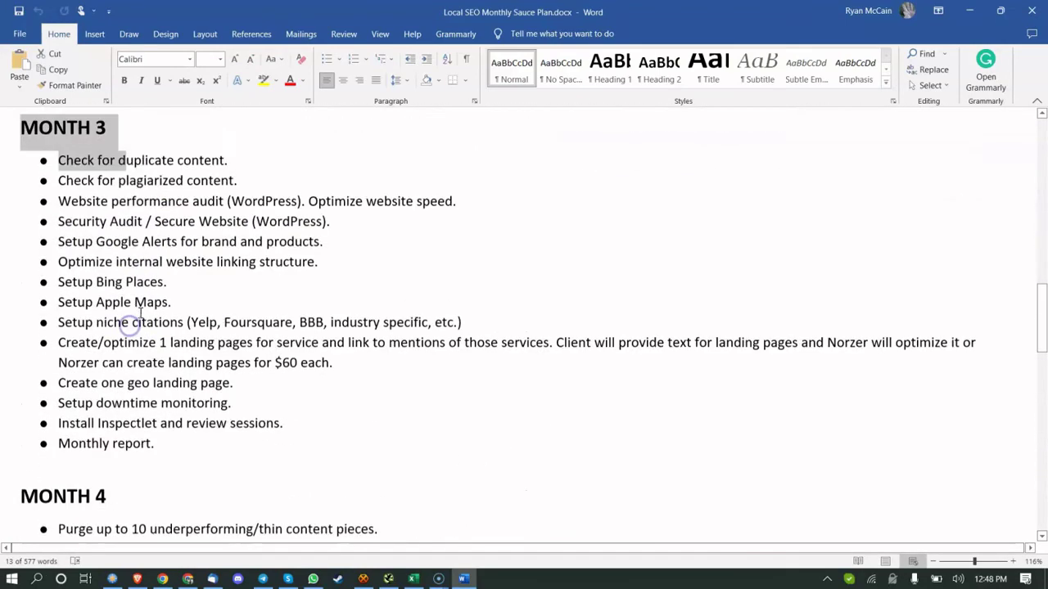
{"action": "scroll", "coordinate": [139, 295], "scroll_direction": "down", "scroll_amount": 3}
{"action": "scroll", "coordinate": [139, 293], "scroll_direction": "up", "scroll_amount": 1}
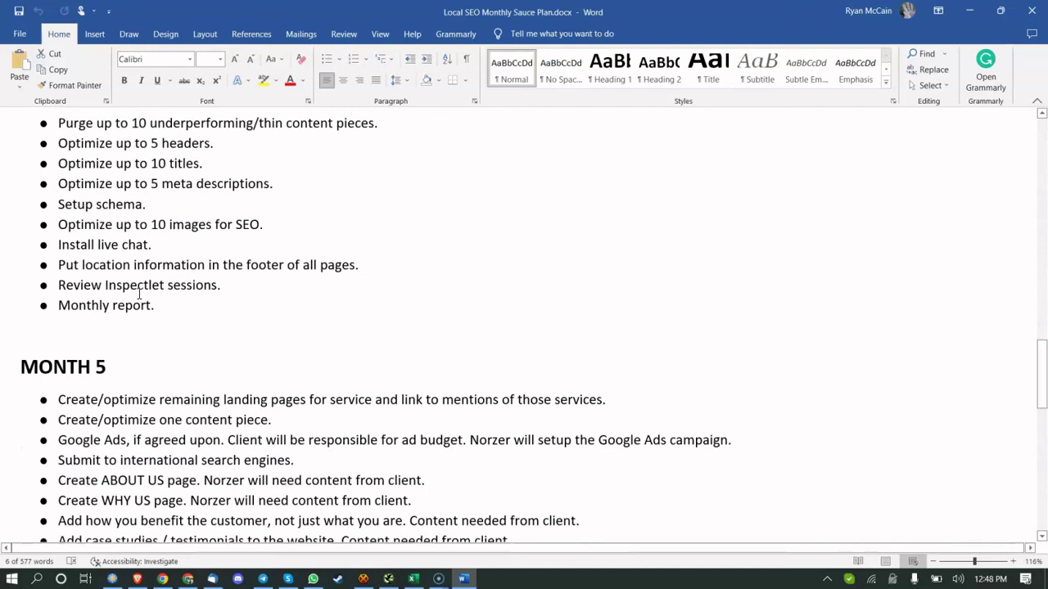
{"action": "scroll", "coordinate": [141, 294], "scroll_direction": "down", "scroll_amount": 3}
{"action": "left_click_drag", "start_coordinate": [144, 293], "coordinate": [197, 304]}
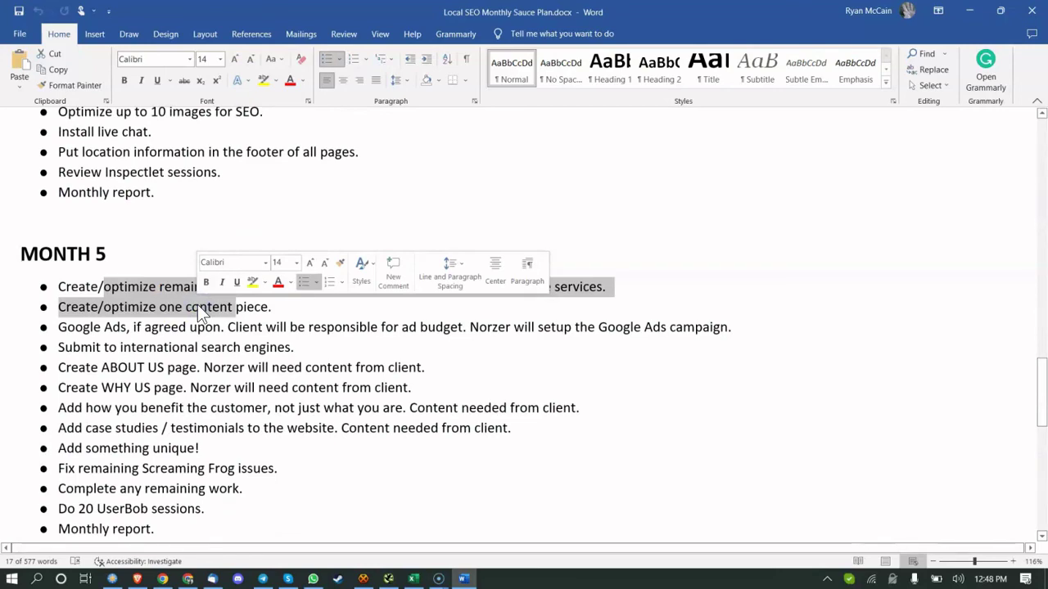
Step: Close the plan document and return to the Google Ads row in the audit workbook
{"action": "left_click", "coordinate": [1032, 10]}
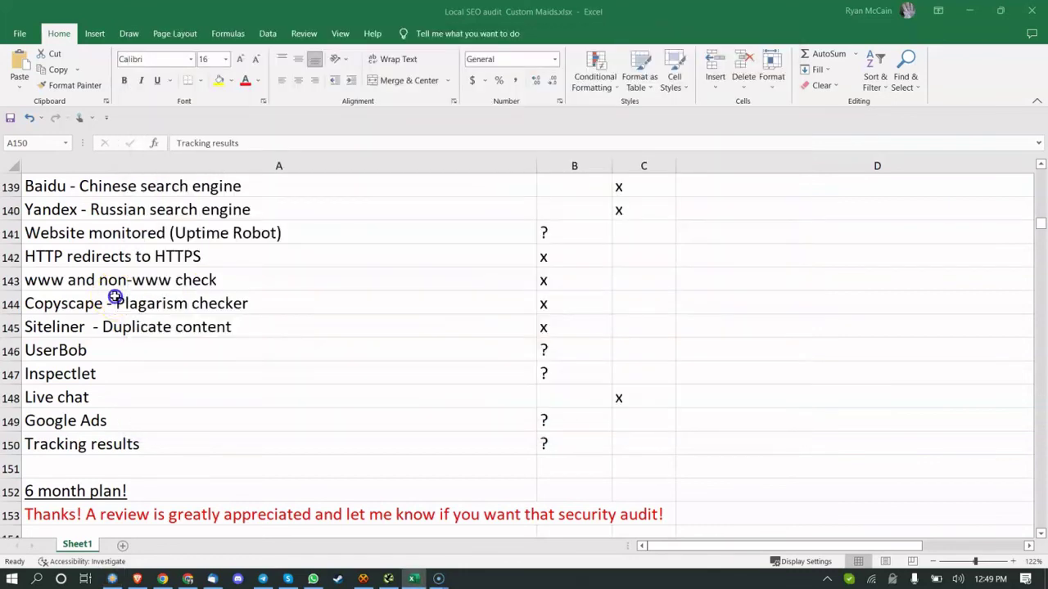
{"action": "left_click", "coordinate": [112, 300]}
{"action": "scroll", "coordinate": [129, 297], "scroll_direction": "down", "scroll_amount": 1}
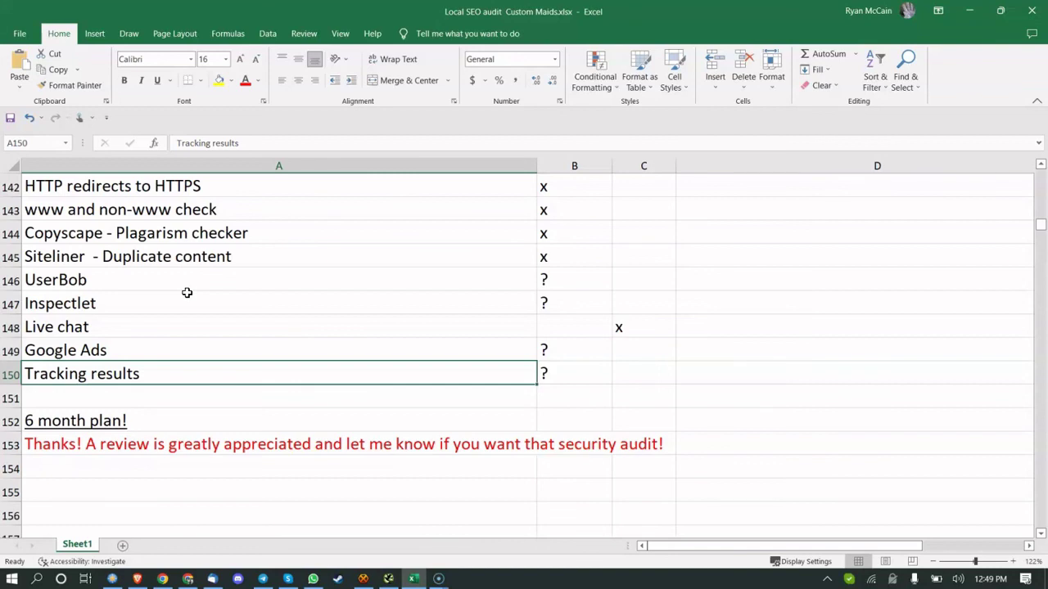
{"action": "left_click", "coordinate": [168, 346]}
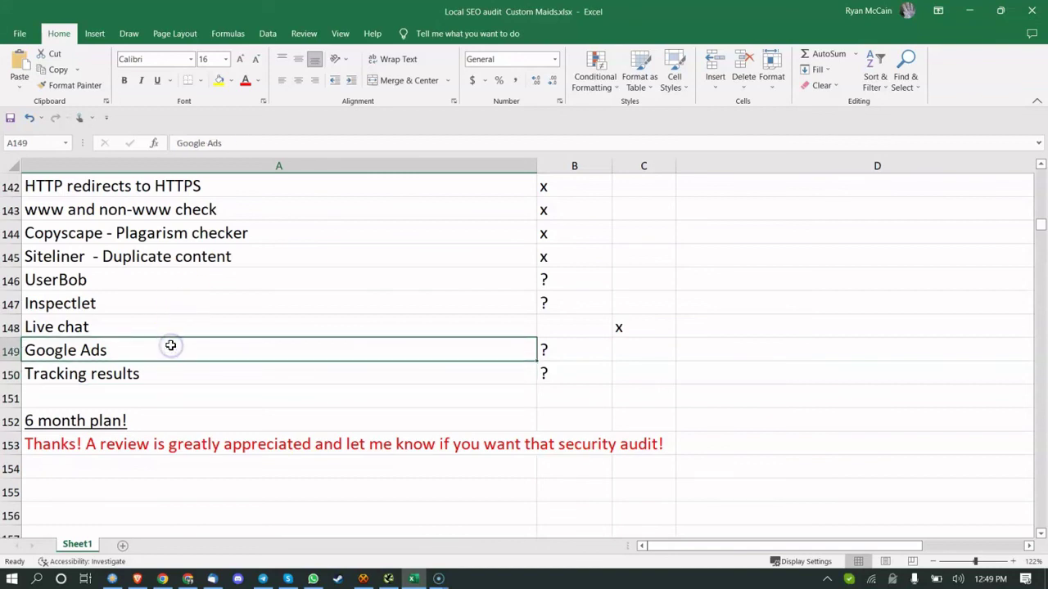